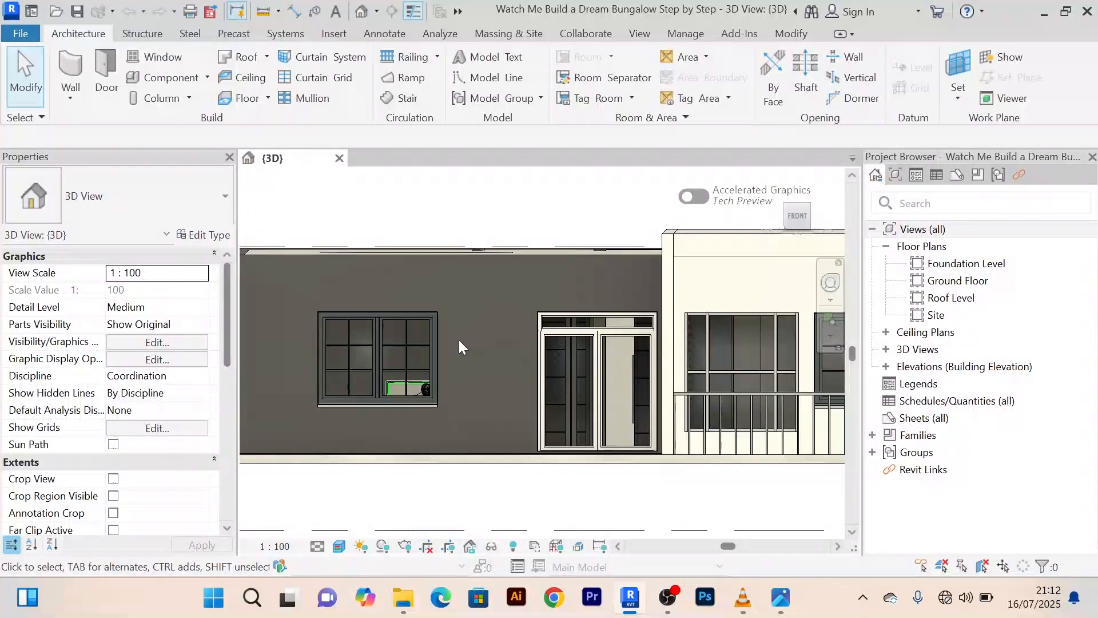
Examine the bungalow's front facade, including the dark wall, glazed entrance door, windows and porch railing
scroll(459, 340, down, 3)
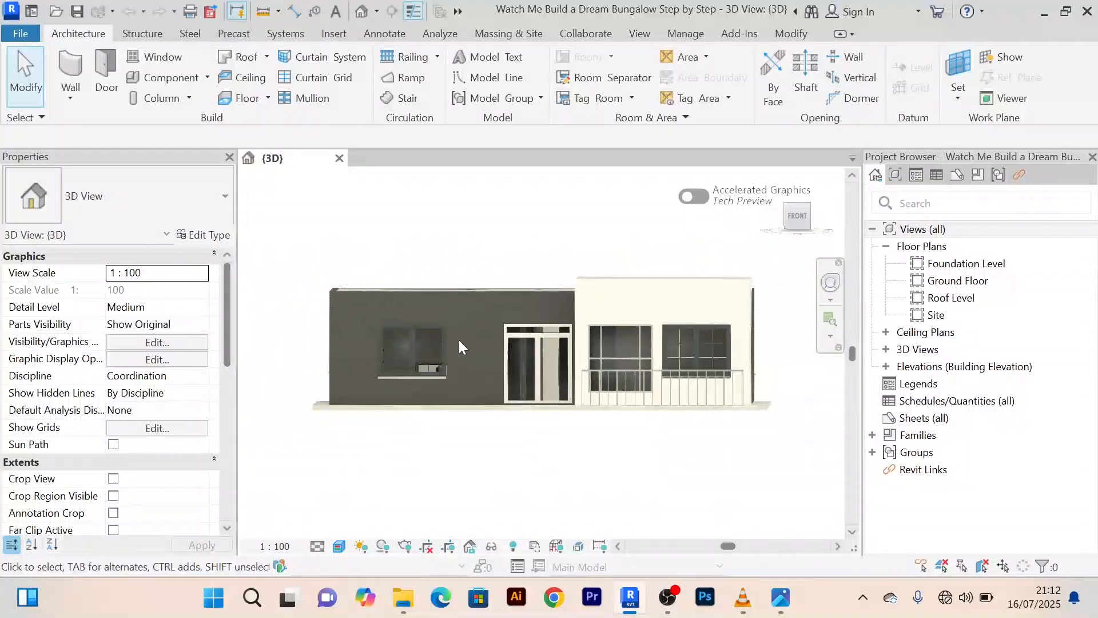
scroll(441, 343, up, 4)
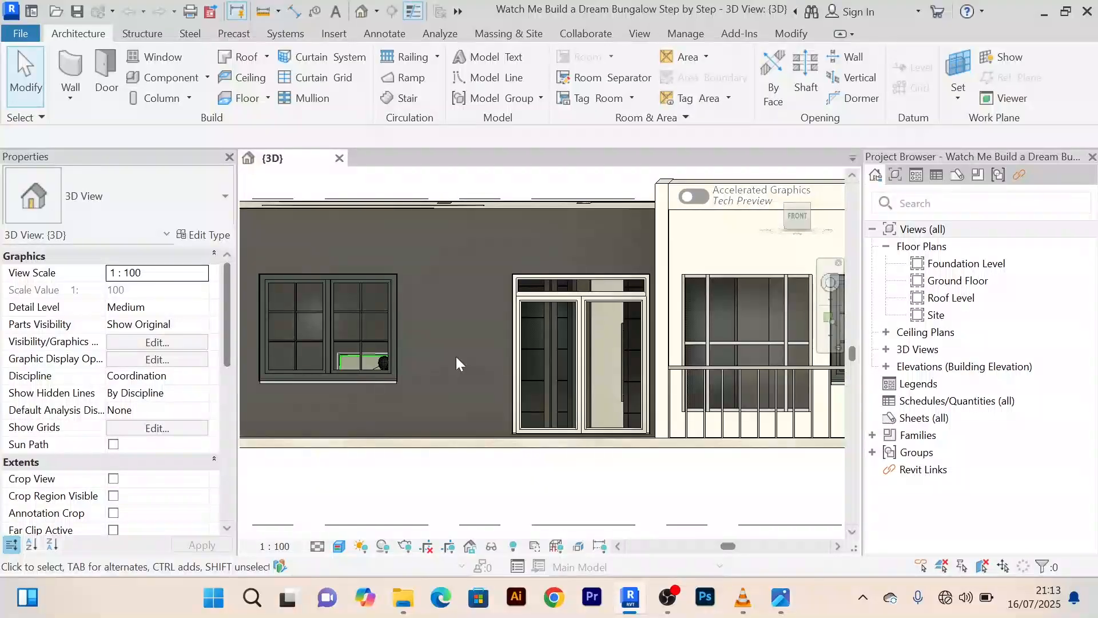
scroll(498, 359, down, 3)
middle_drag(494, 363, 464, 360)
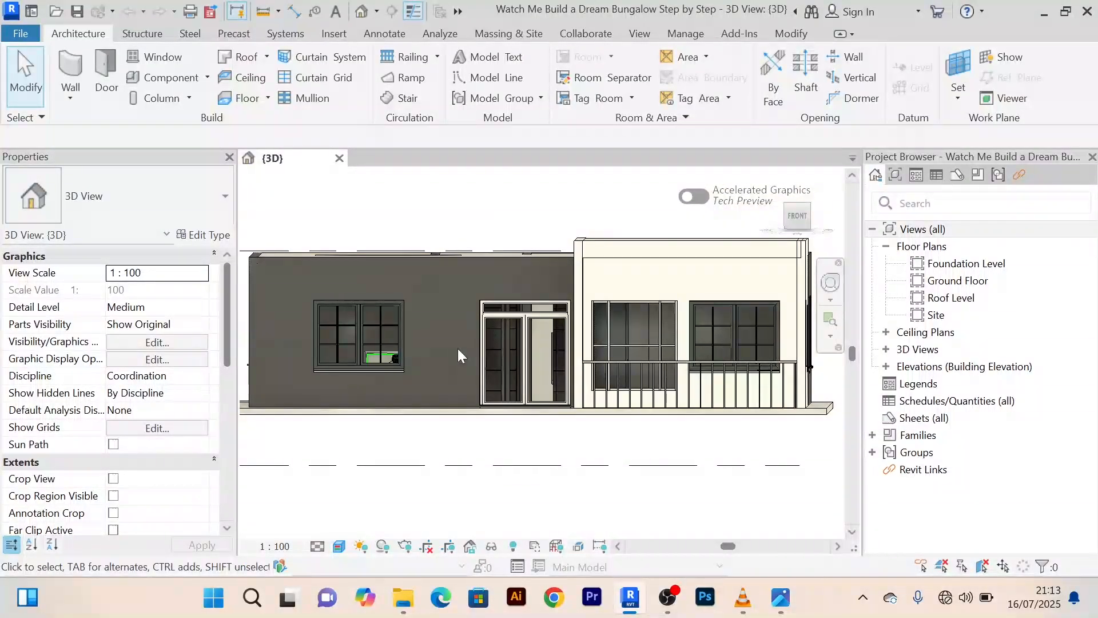
scroll(707, 290, up, 1)
scroll(707, 294, up, 1)
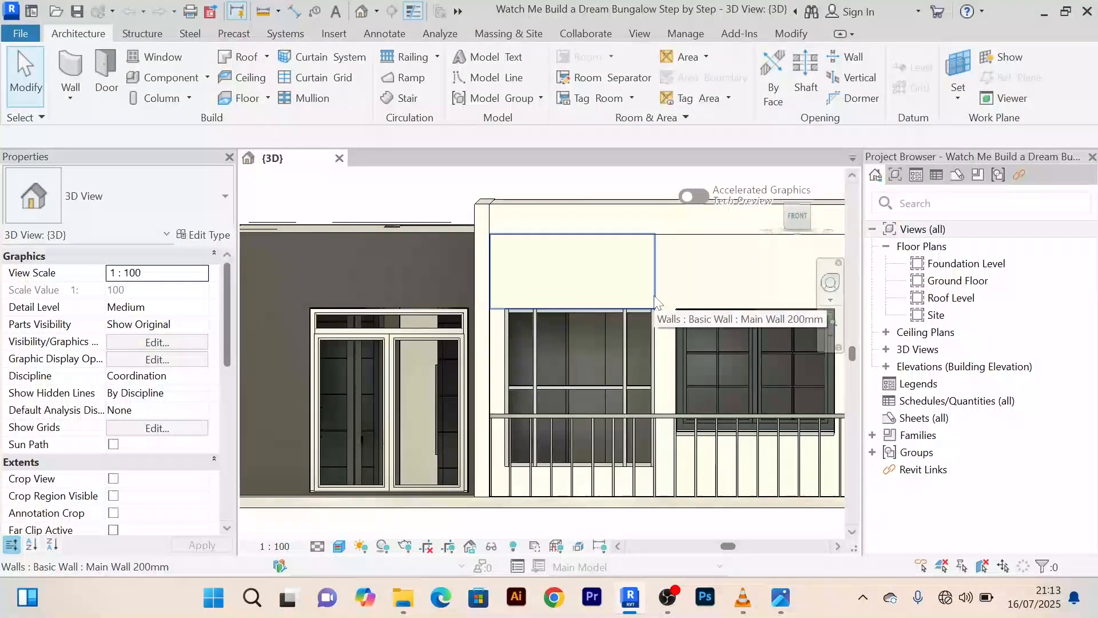
shift+middle_drag(666, 307, 668, 334)
scroll(658, 247, up, 3)
scroll(533, 327, down, 3)
scroll(627, 341, up, 3)
scroll(493, 365, up, 2)
scroll(496, 363, down, 3)
shift+middle_drag(500, 352, 635, 314)
scroll(538, 299, up, 2)
shift+middle_drag(537, 300, 513, 280)
scroll(544, 291, down, 3)
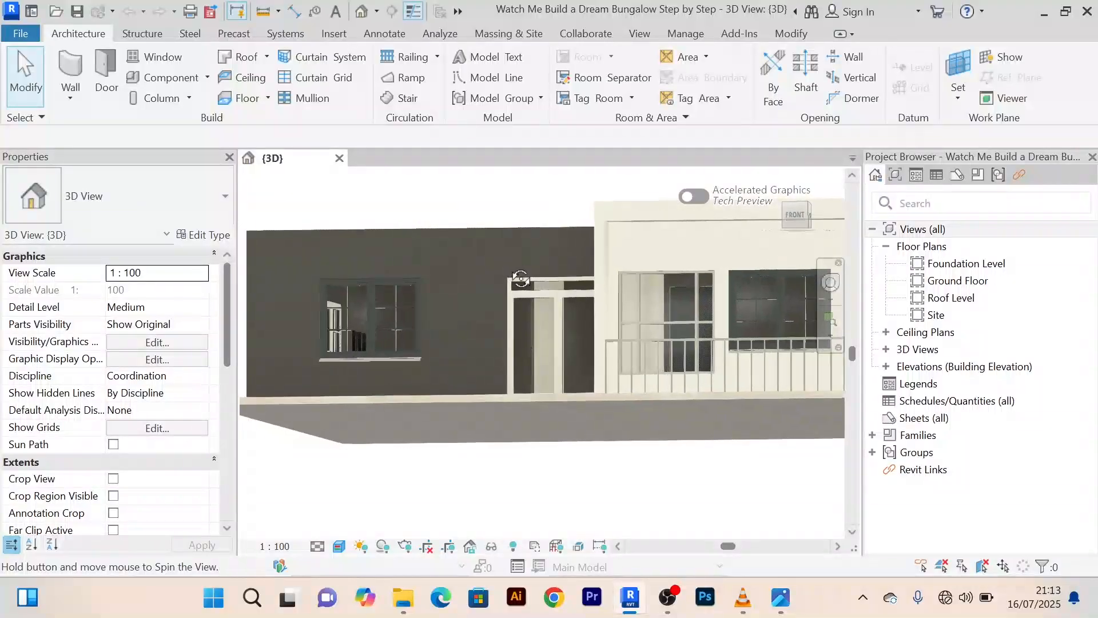
scroll(463, 294, up, 2)
scroll(544, 324, down, 1)
scroll(534, 311, up, 2)
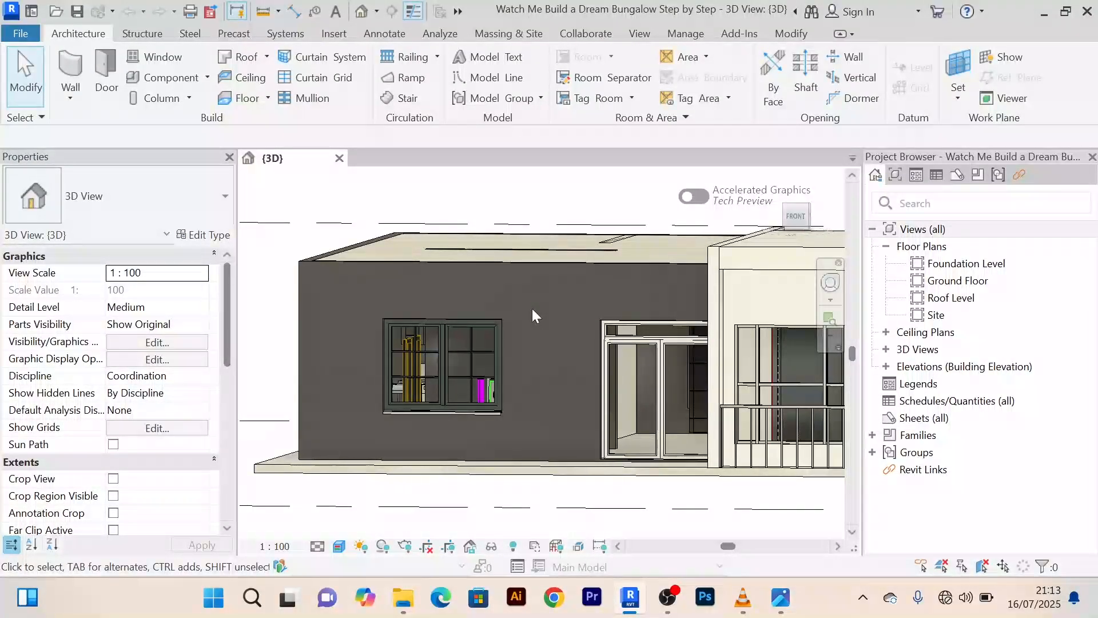
Inspect the house from its left side, where the dark entrance wall sits back from the projecting cream wall
scroll(532, 315, down, 2)
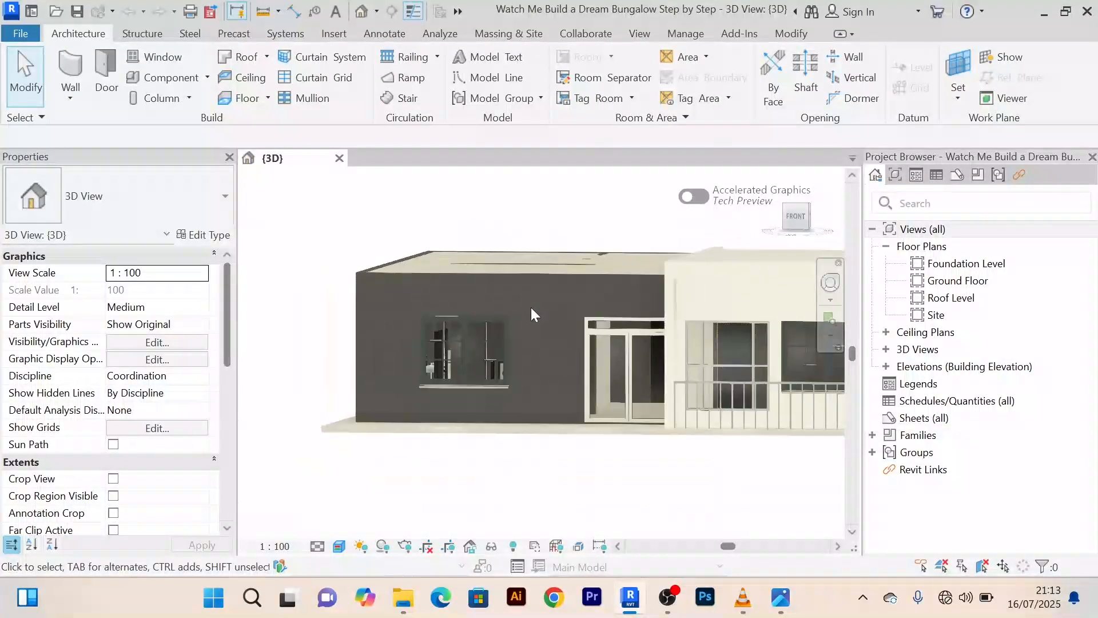
shift+middle_drag(531, 308, 685, 316)
shift+drag(685, 316, 715, 322)
shift+middle_drag(716, 321, 729, 333)
scroll(531, 332, up, 3)
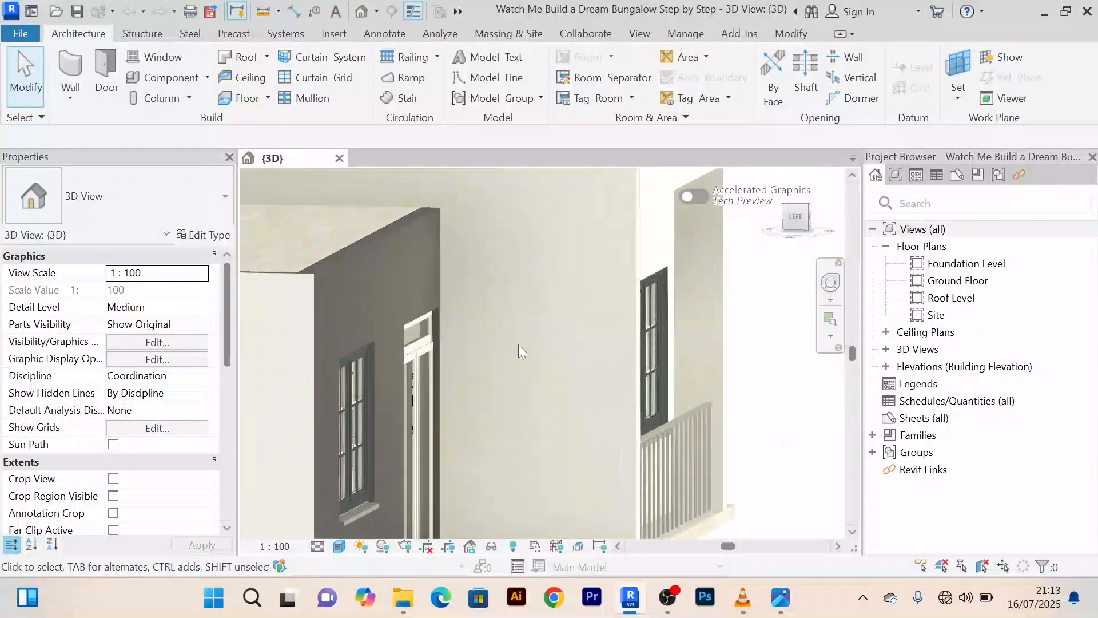
scroll(585, 350, down, 3)
shift+middle_drag(584, 350, 611, 412)
scroll(537, 359, up, 3)
scroll(537, 359, down, 3)
shift+middle_drag(537, 359, 500, 328)
scroll(530, 297, up, 5)
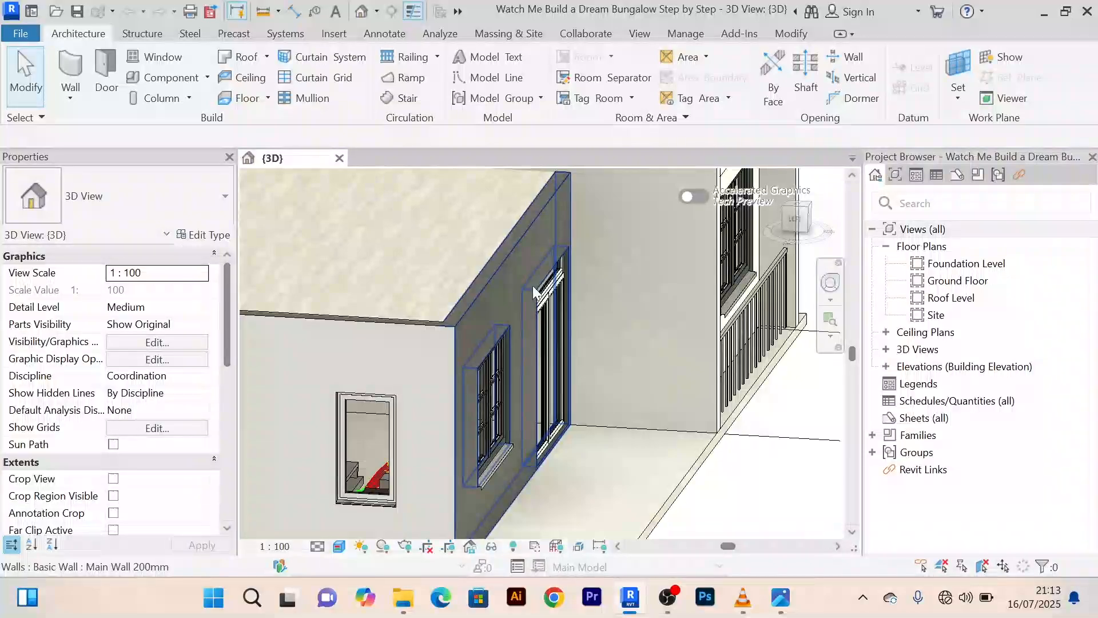
scroll(536, 288, down, 3)
shift+middle_drag(536, 288, 506, 260)
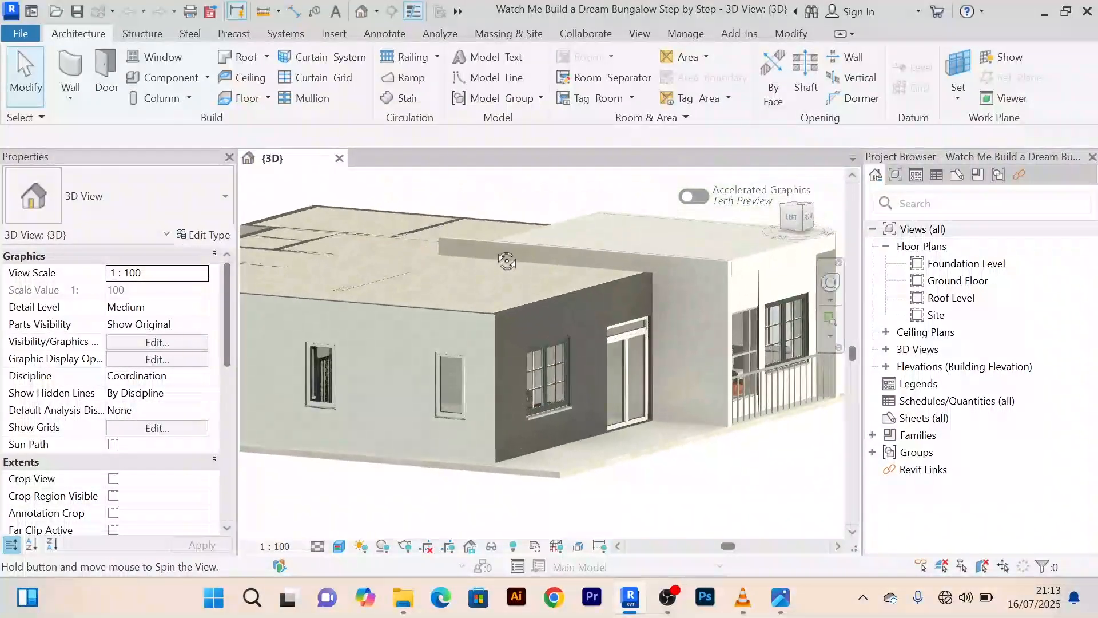
scroll(555, 307, up, 1)
scroll(476, 322, up, 3)
scroll(465, 310, down, 4)
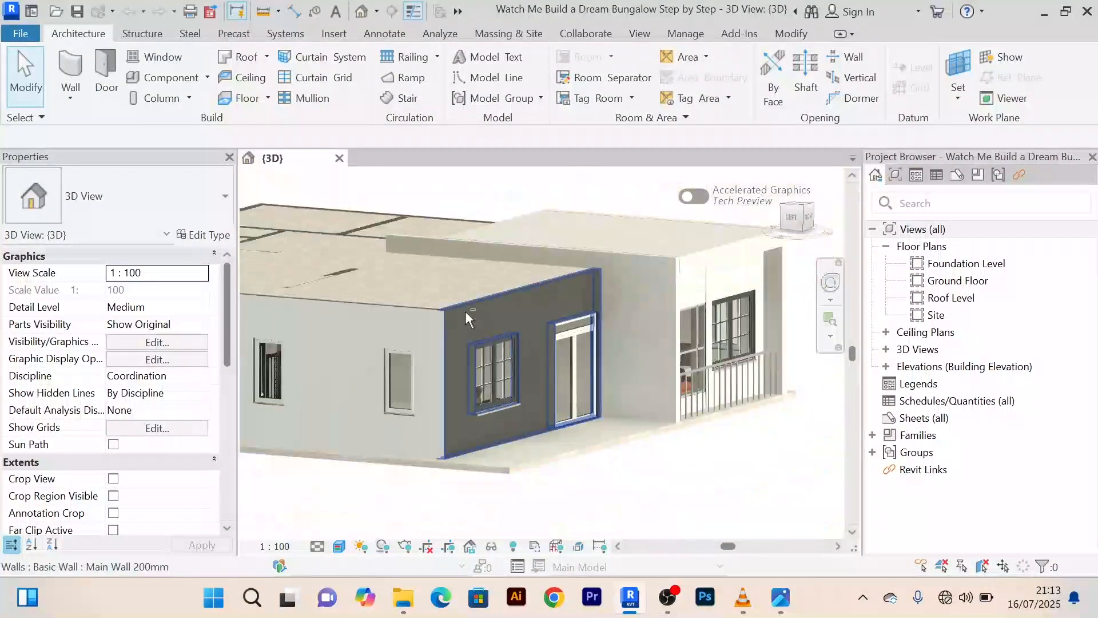
Examine the top edge of the dark front wall and its junction with the cream wall from the front
shift+middle_drag(465, 311, 453, 315)
scroll(530, 314, up, 2)
shift+middle_drag(532, 315, 473, 341)
scroll(476, 312, down, 3)
scroll(464, 329, up, 2)
scroll(461, 325, down, 3)
scroll(626, 343, up, 2)
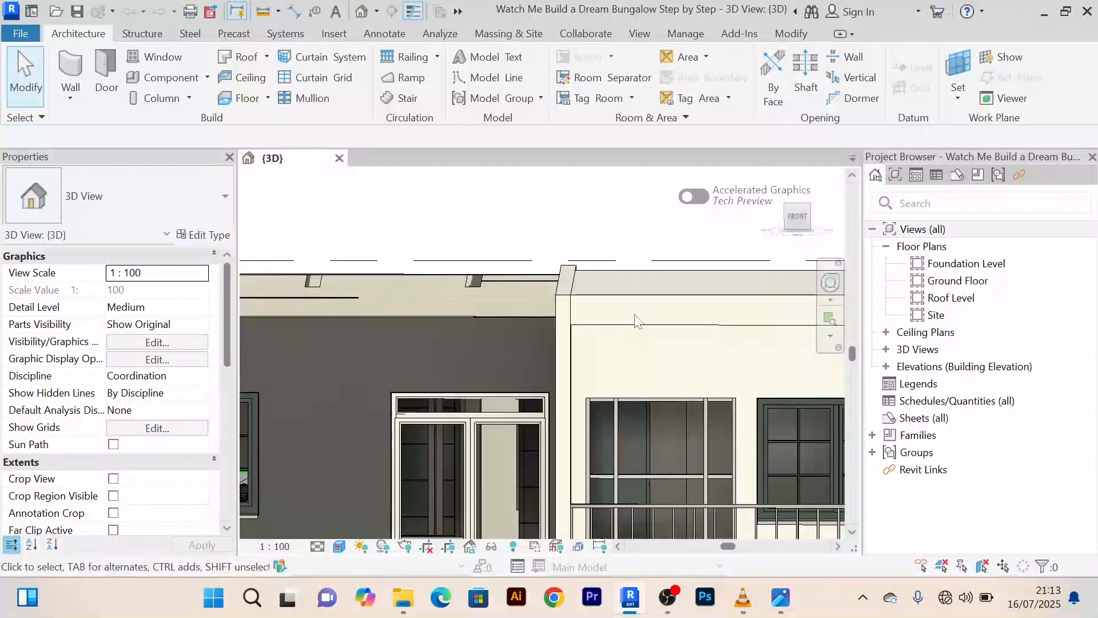
scroll(458, 332, up, 3)
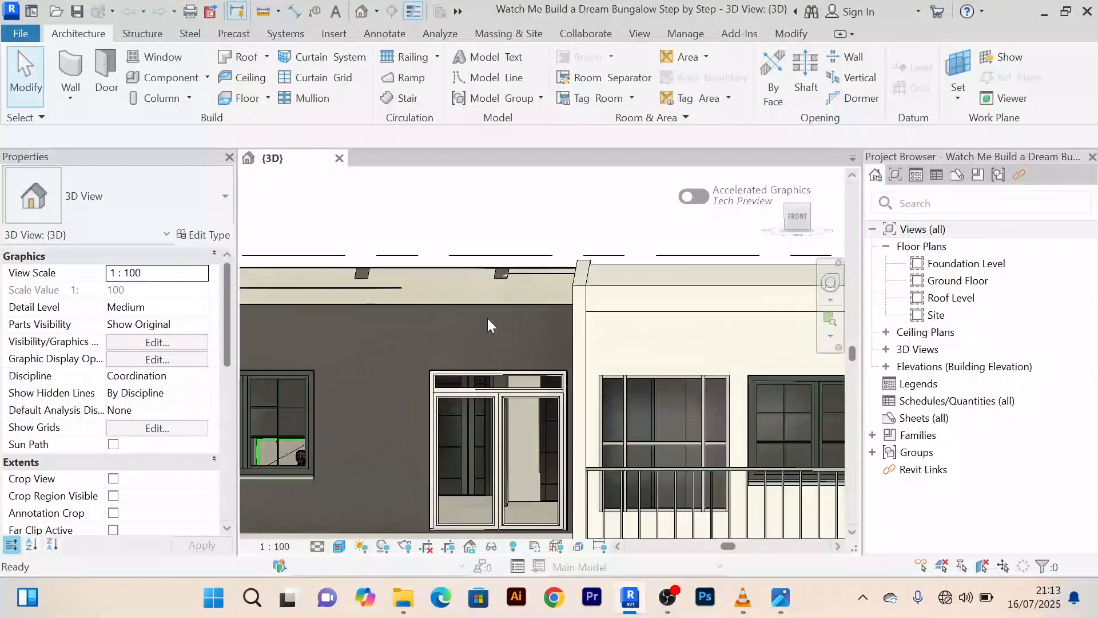
scroll(487, 322, down, 2)
middle_drag(496, 333, 565, 314)
scroll(547, 313, down, 2)
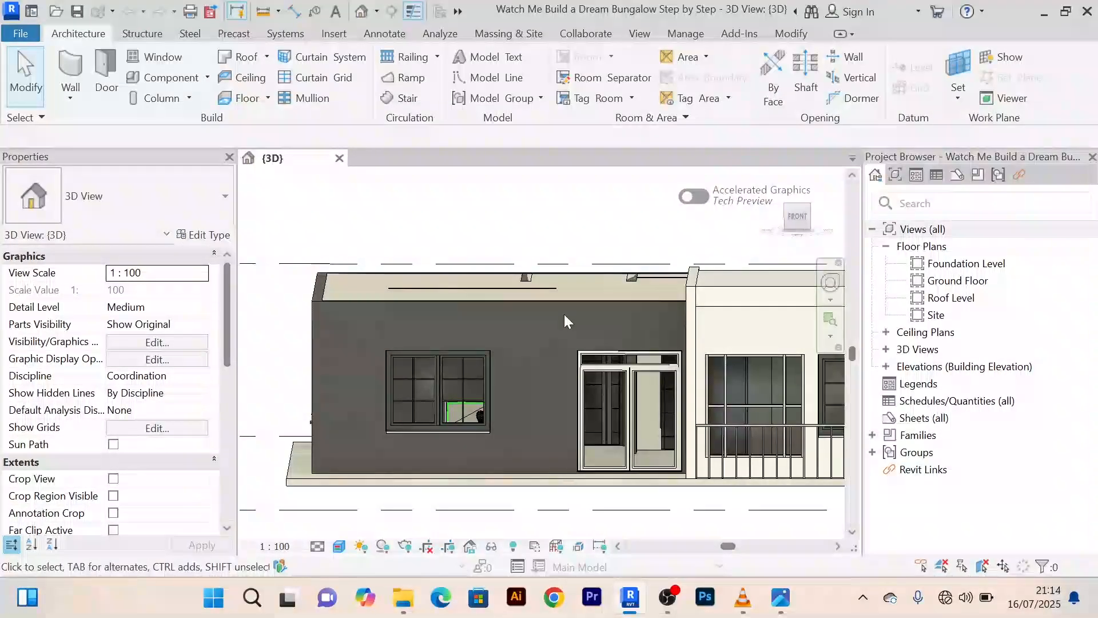
Start an in-place model component in the Generic Models category
click(207, 78)
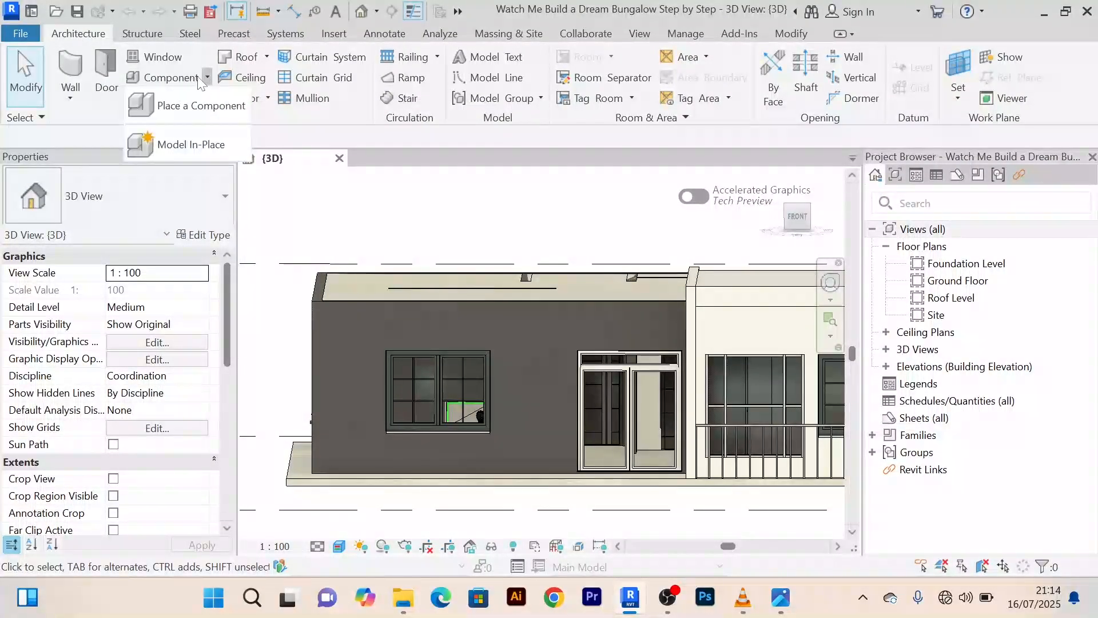
click(180, 145)
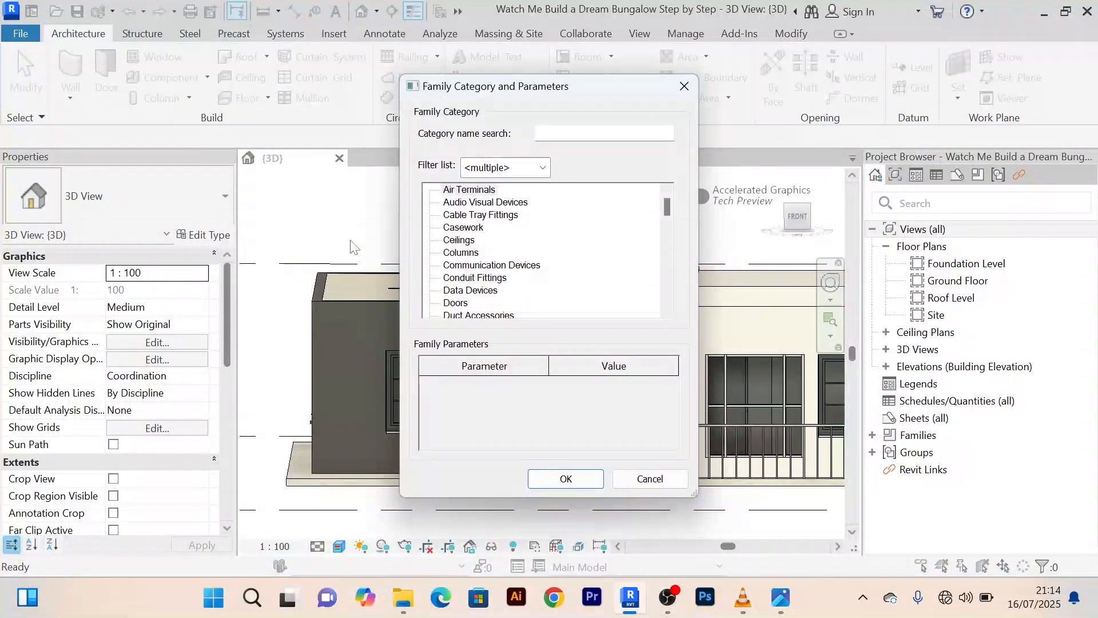
click(464, 228)
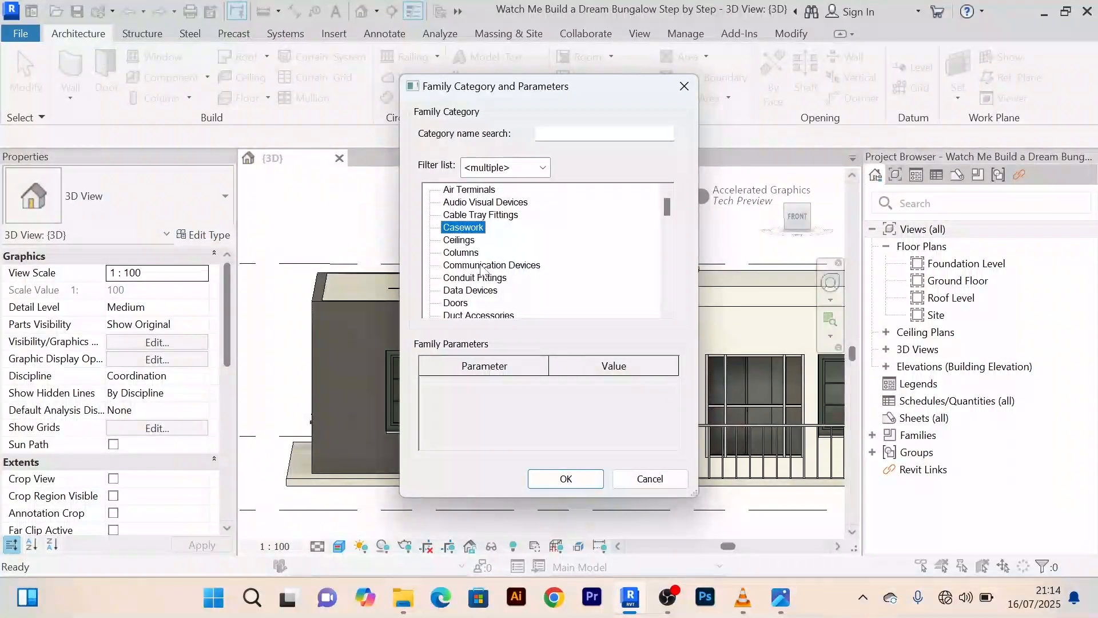
click(482, 266)
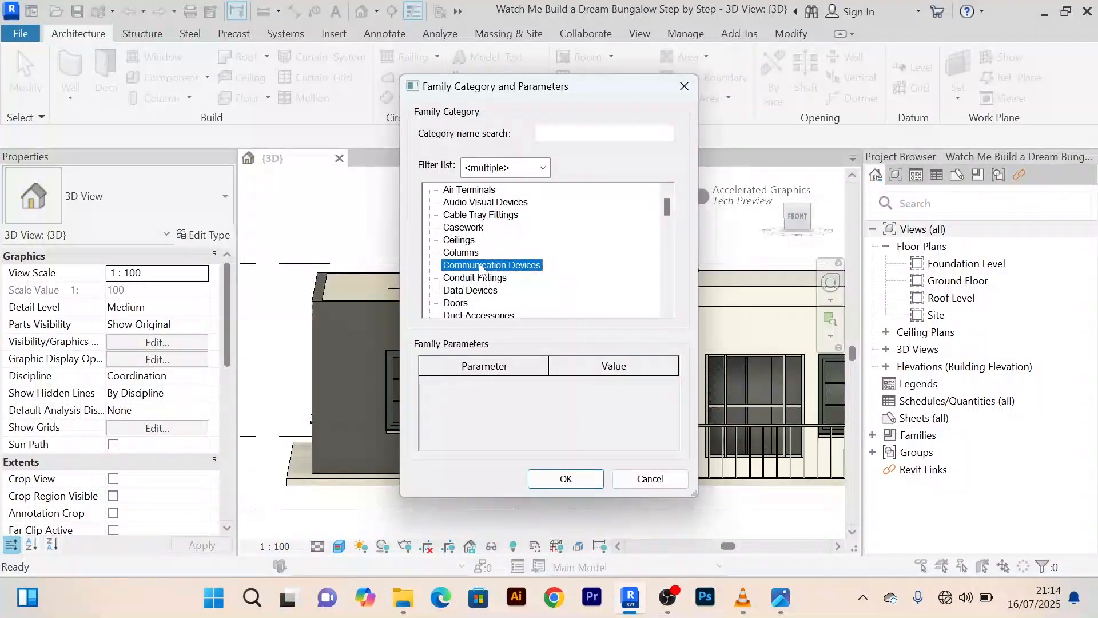
scroll(482, 268, down, 3)
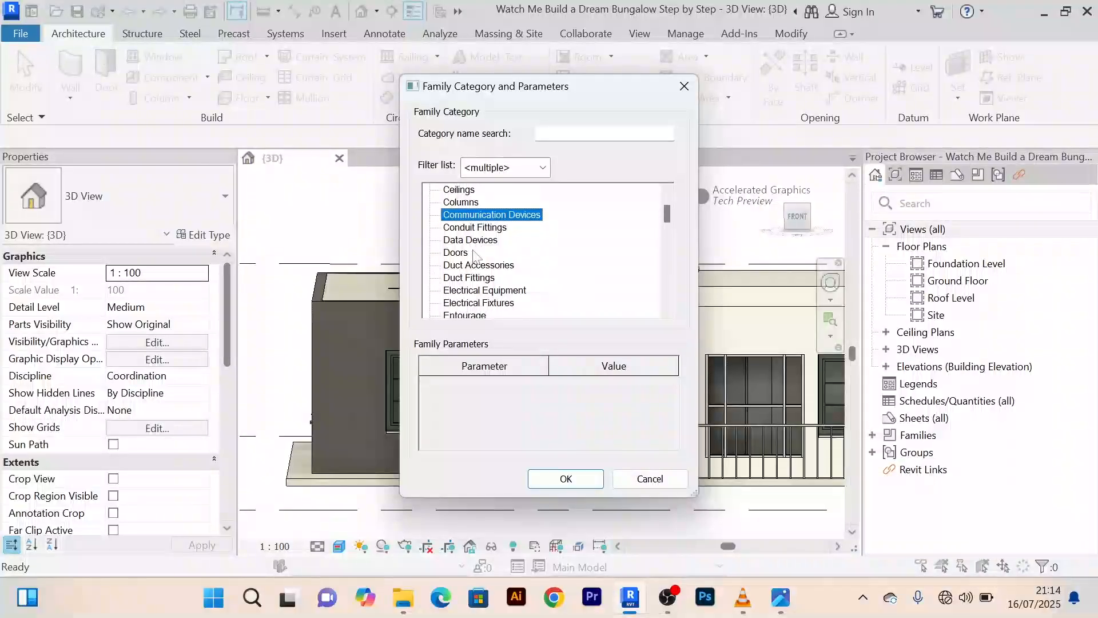
scroll(484, 261, down, 3)
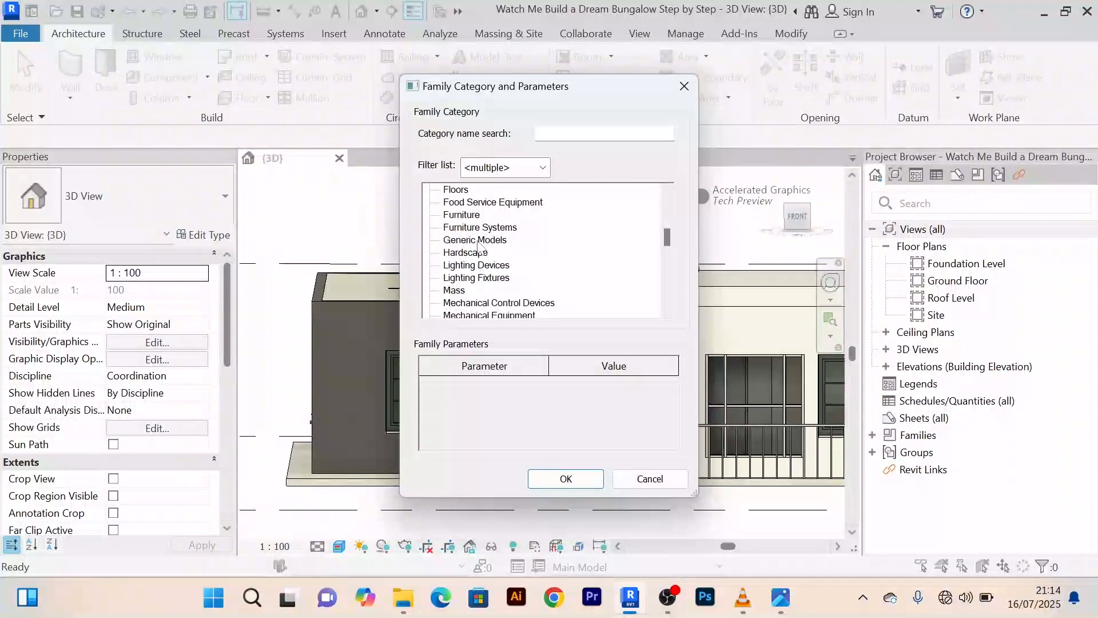
click(484, 241)
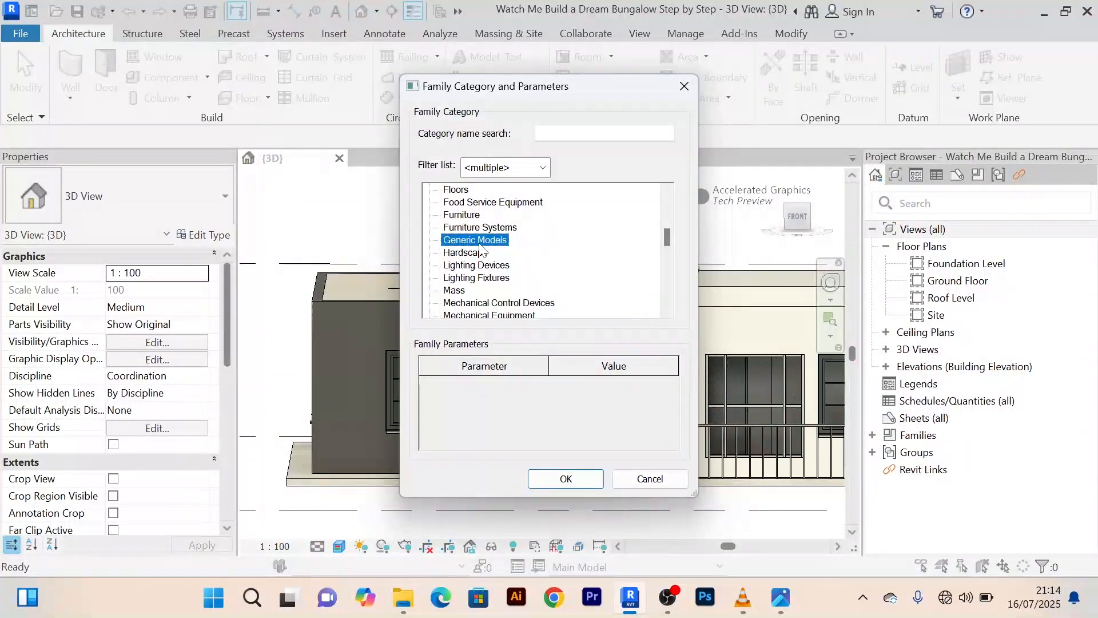
click(565, 479)
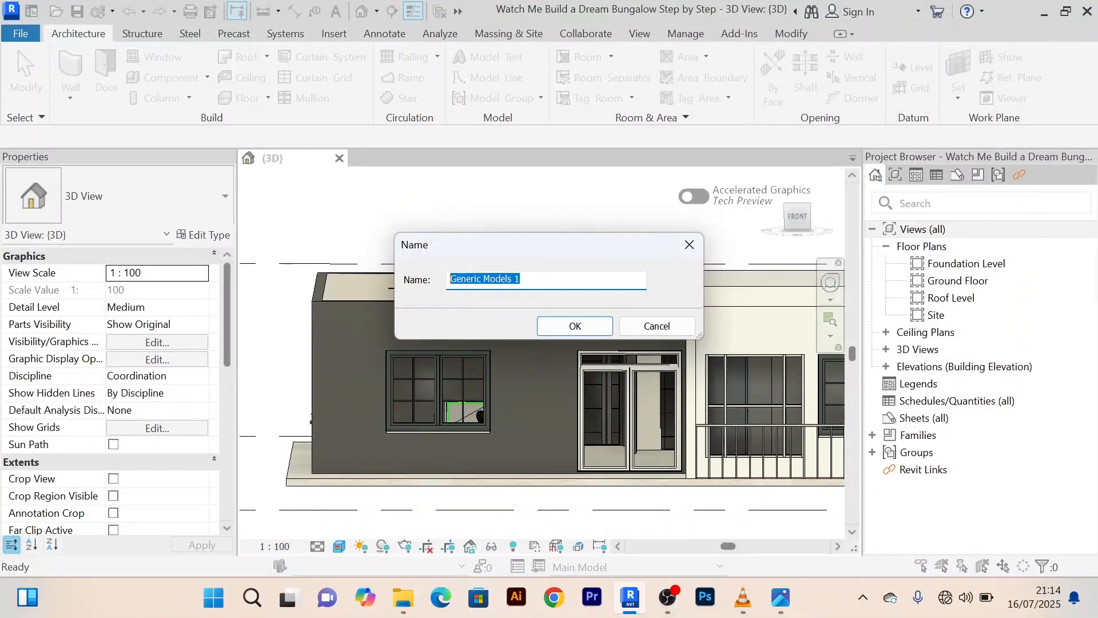
Name the new in-place model "Front porch" and enter its editor
text(F)
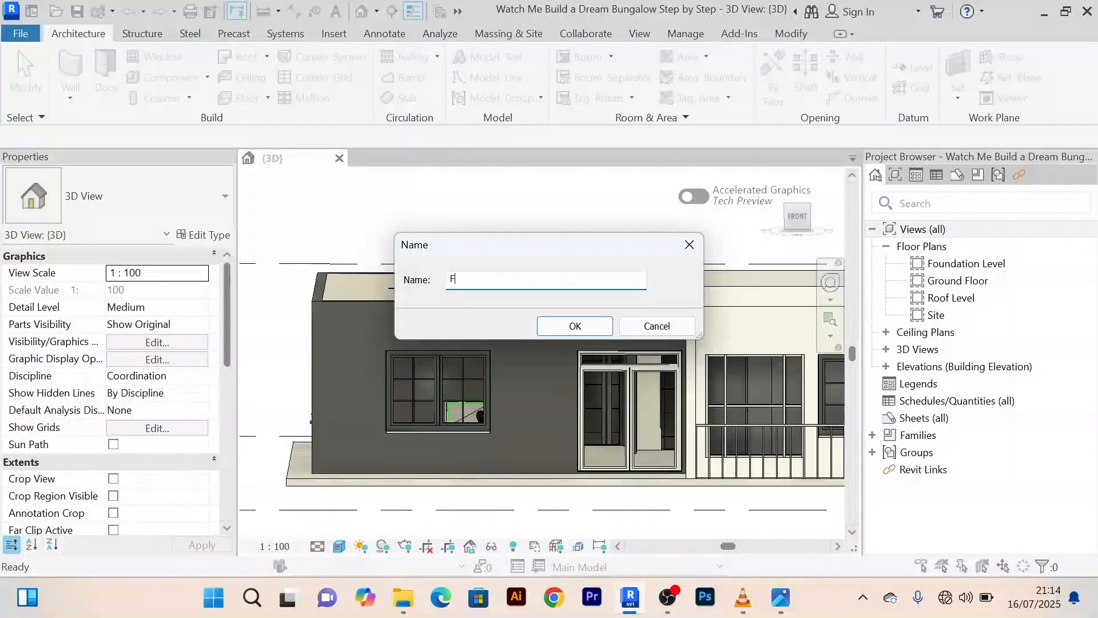
text(ront porch)
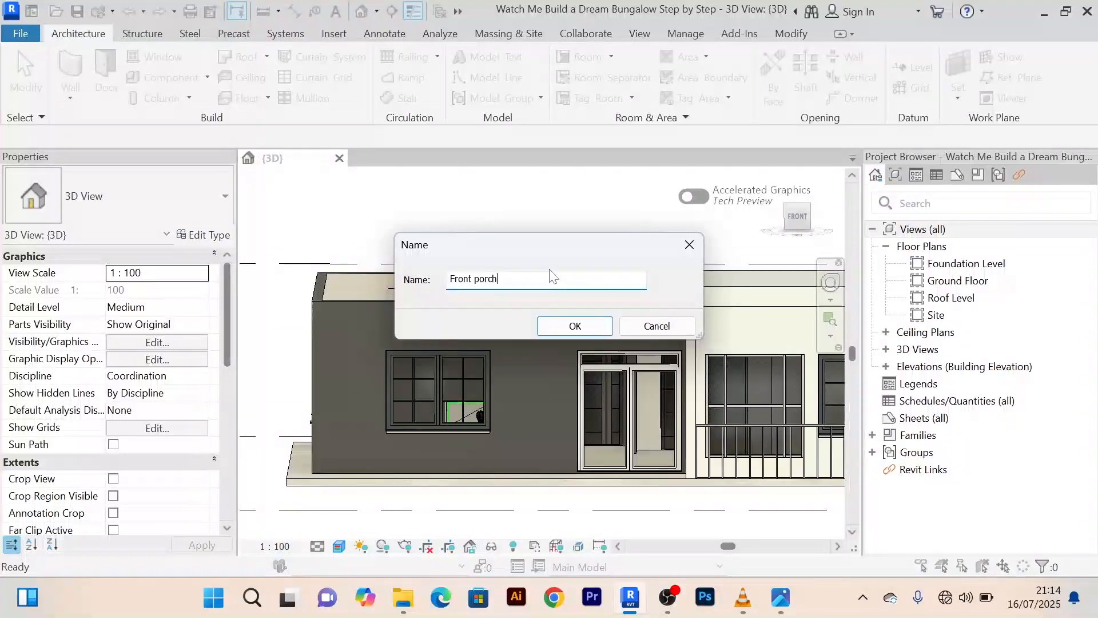
click(578, 329)
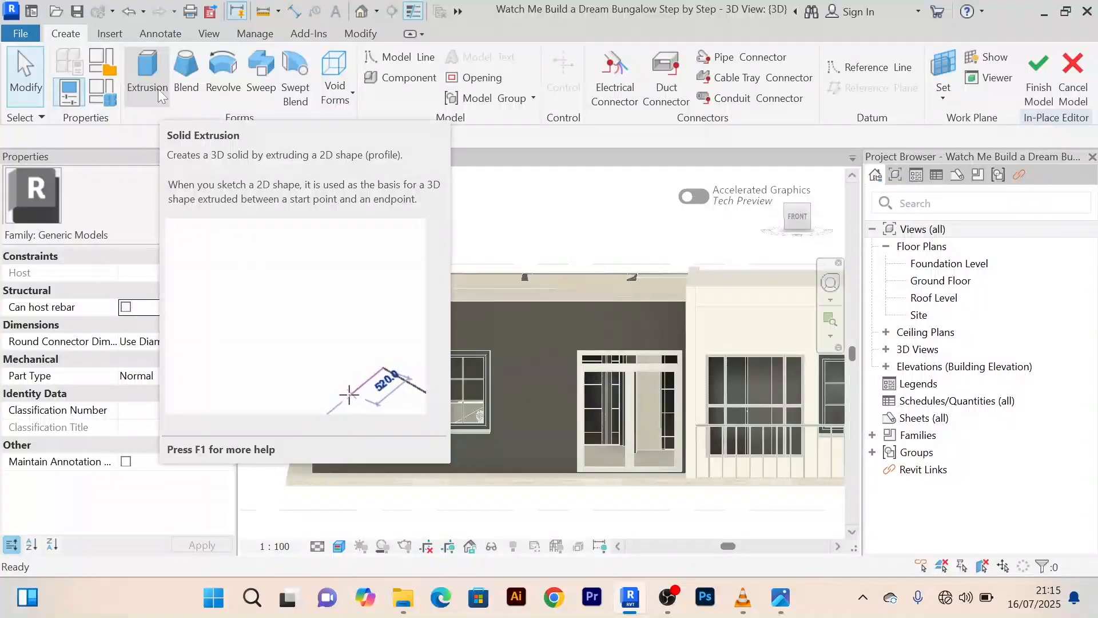
Start a solid extrusion and pick the face of the dark front wall as its work plane
click(150, 78)
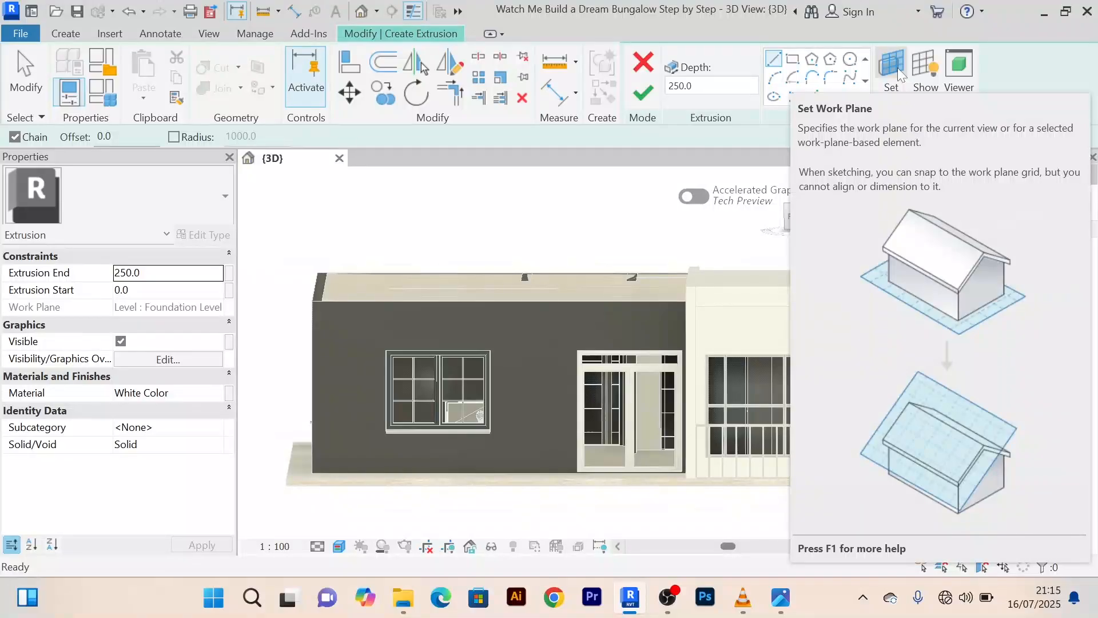
click(890, 73)
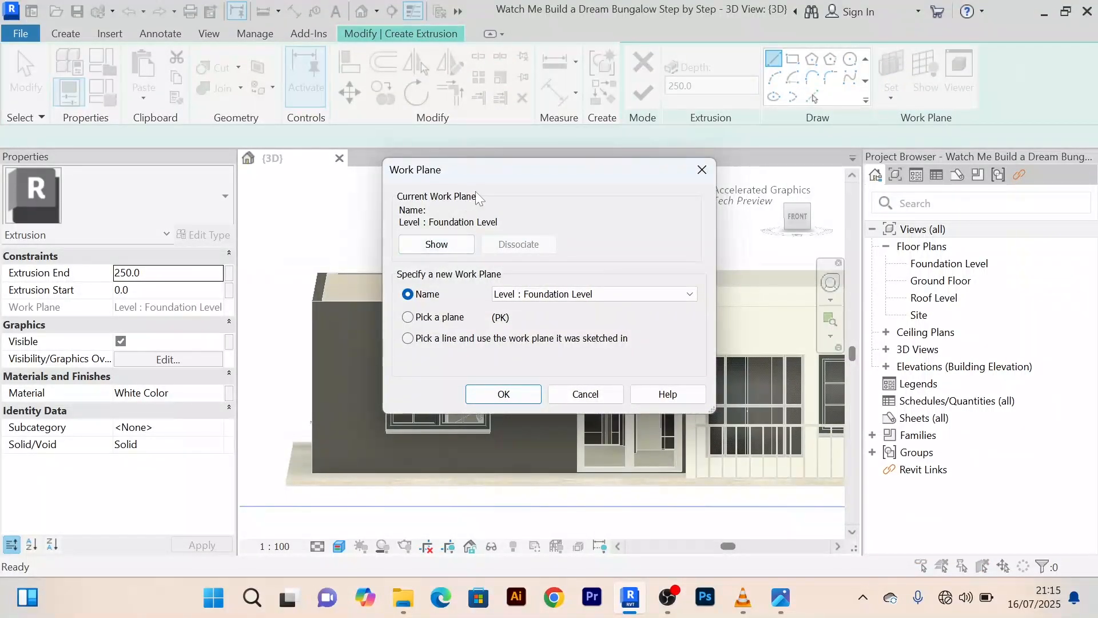
click(409, 319)
click(504, 394)
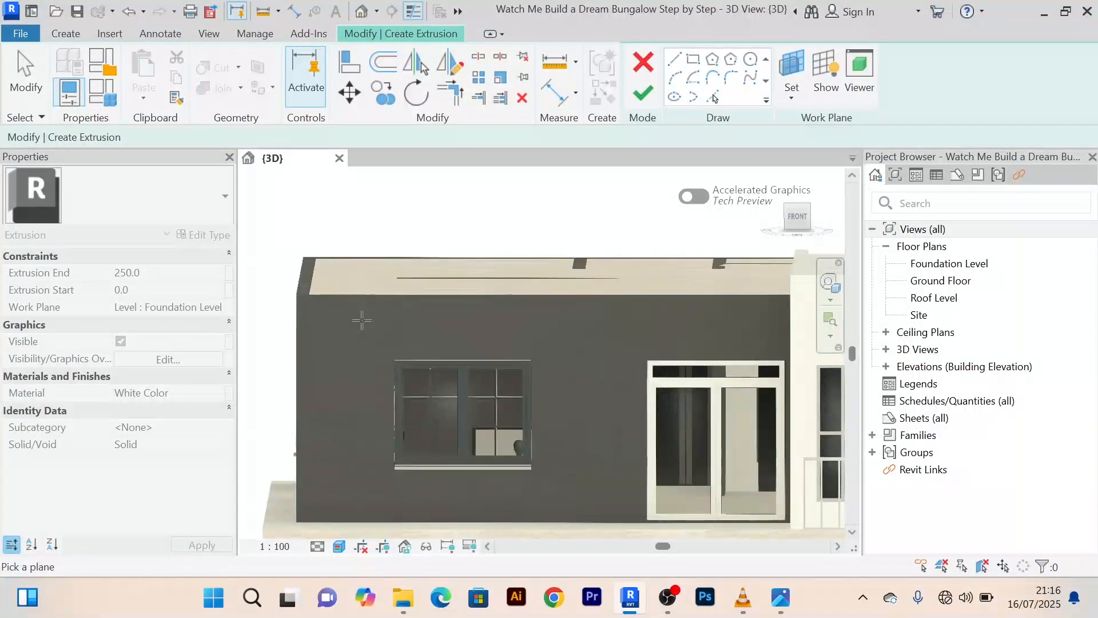
scroll(400, 319, up, 2)
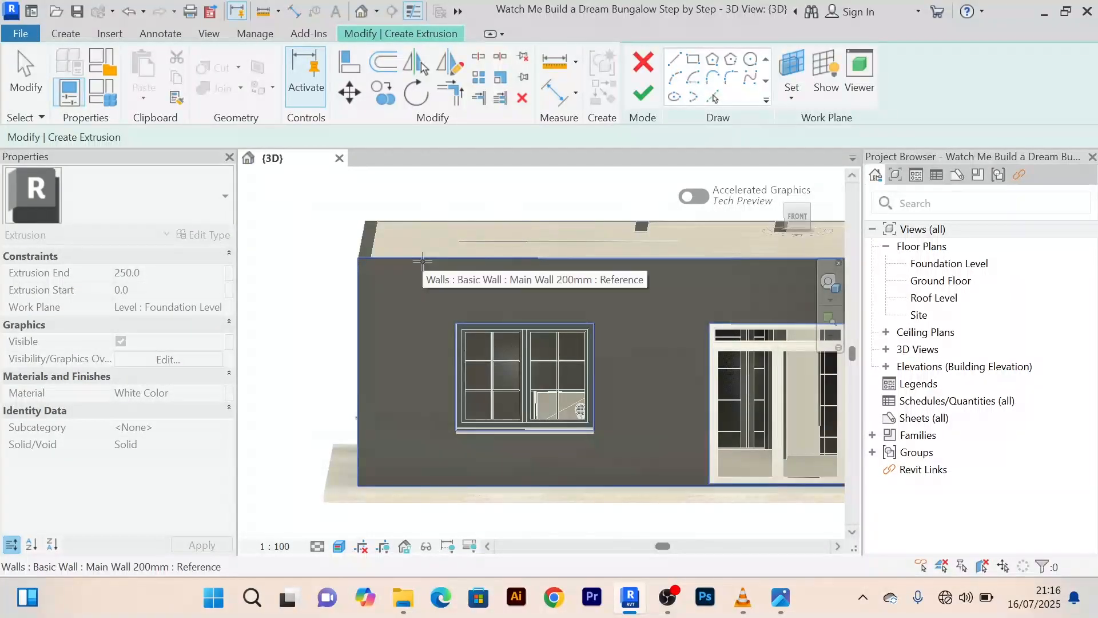
click(423, 262)
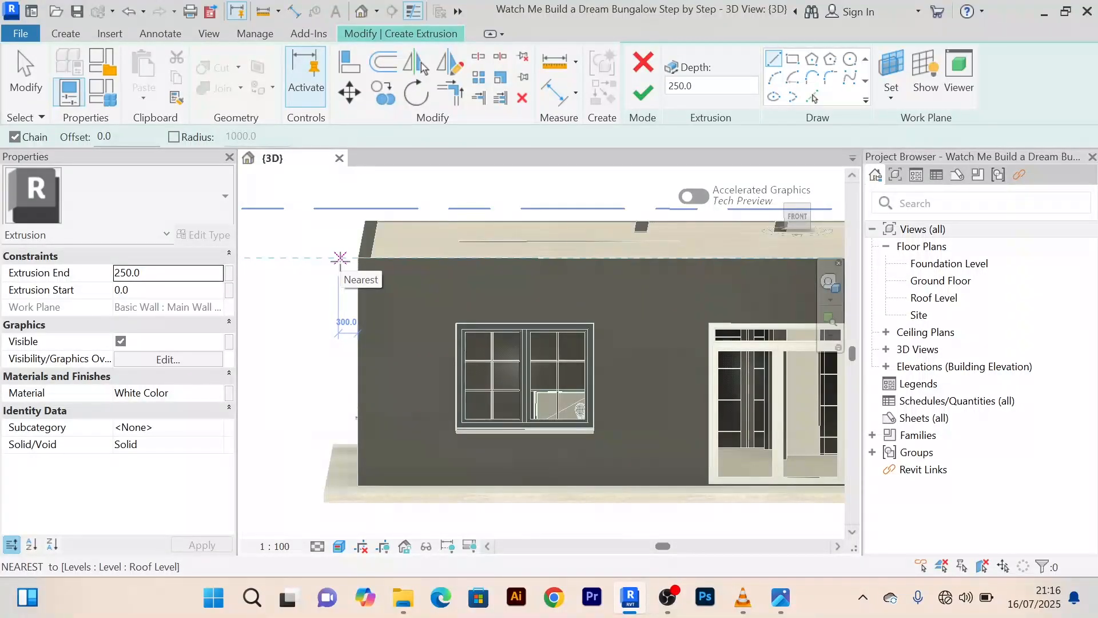
Sketch a rectangle about 7600 mm long and 183.5 mm tall along the dark wall's top edge, ending at the adjoining side wall
click(793, 63)
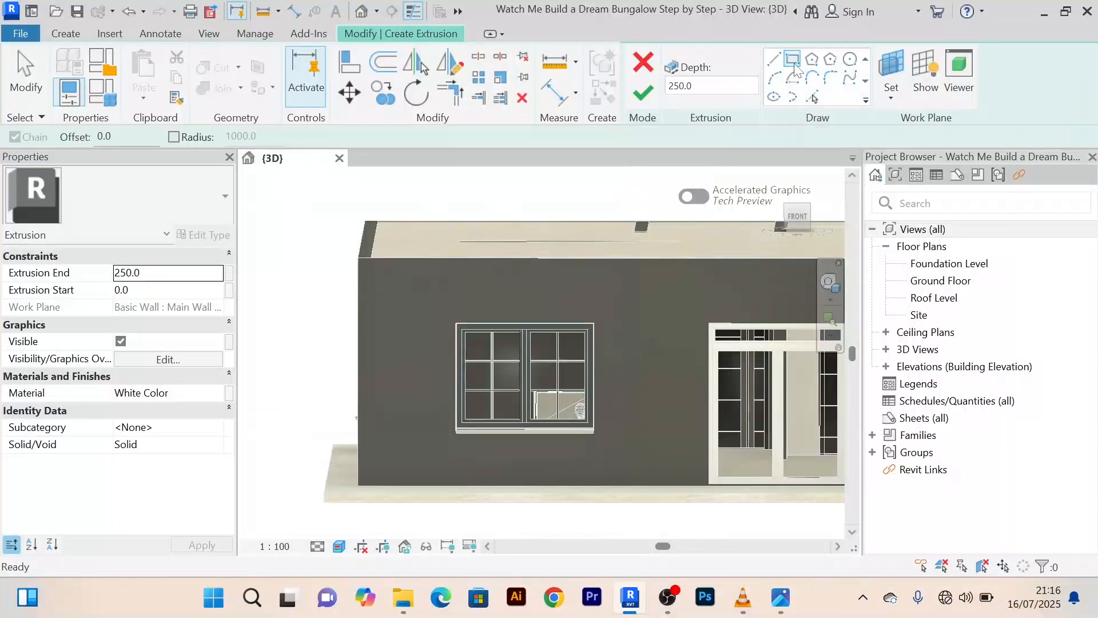
scroll(407, 323, down, 2)
middle_drag(404, 324, 390, 324)
scroll(390, 325, up, 5)
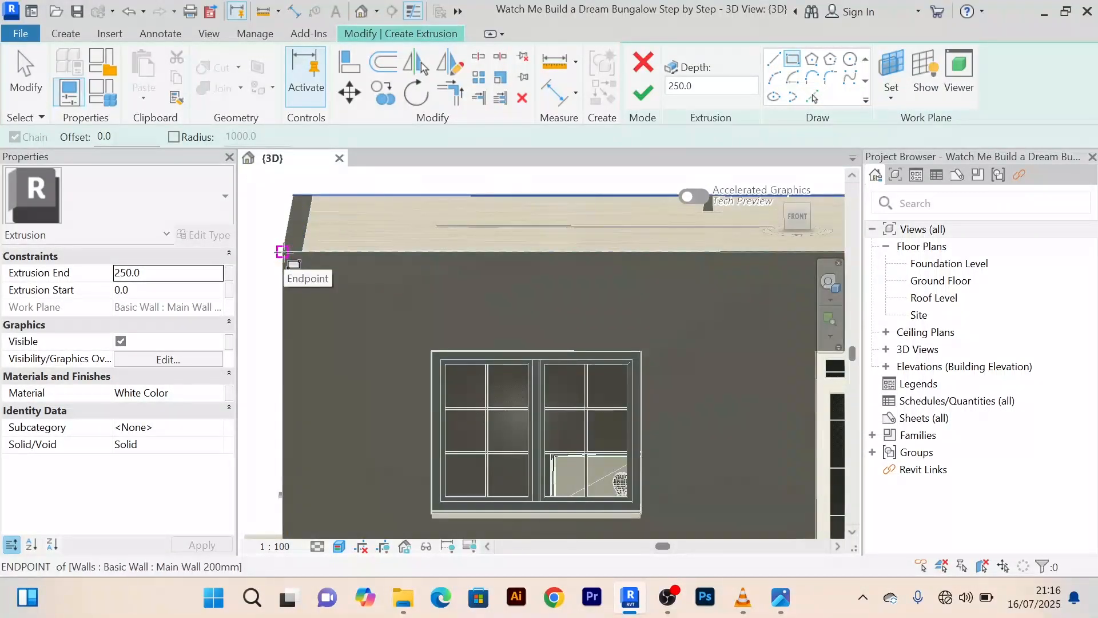
click(283, 251)
scroll(502, 297, down, 5)
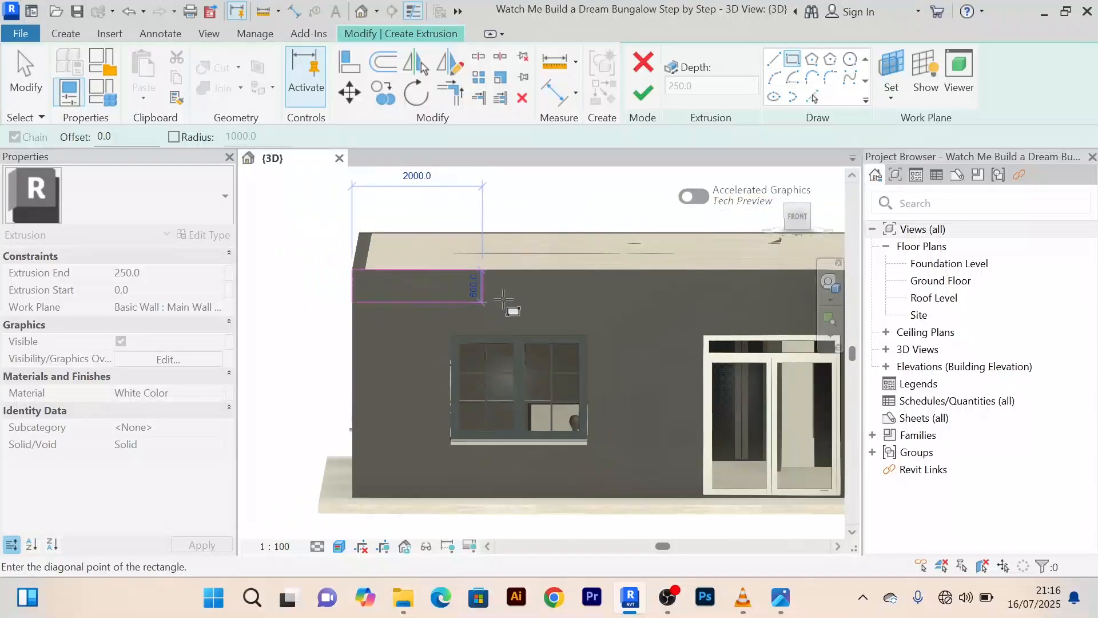
middle_drag(510, 307, 474, 308)
scroll(401, 392, up, 6)
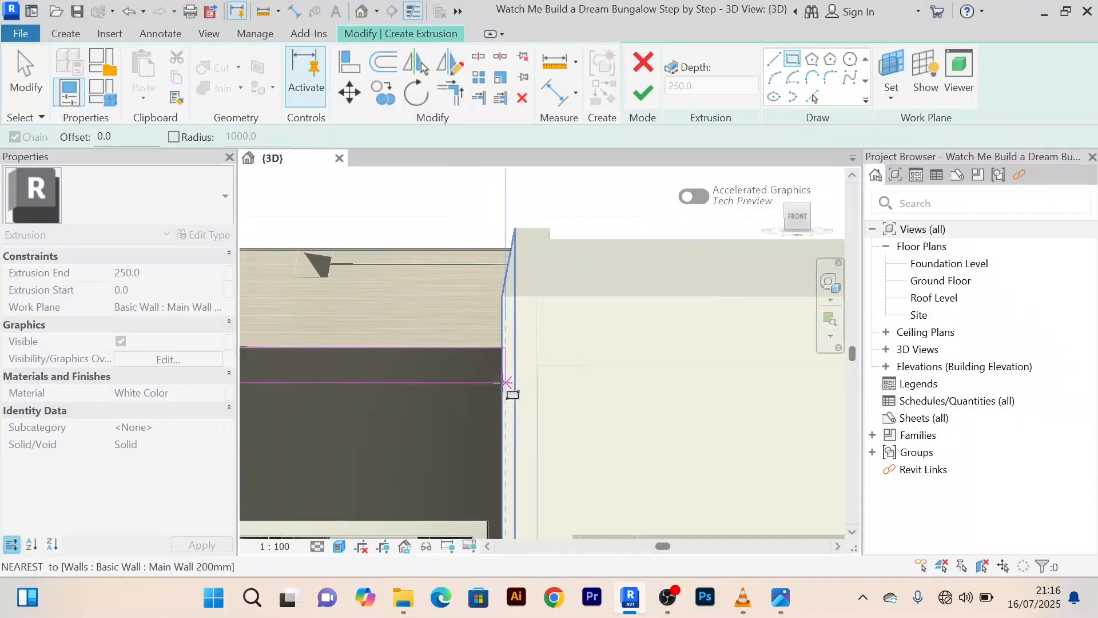
shift+middle_drag(510, 389, 558, 371)
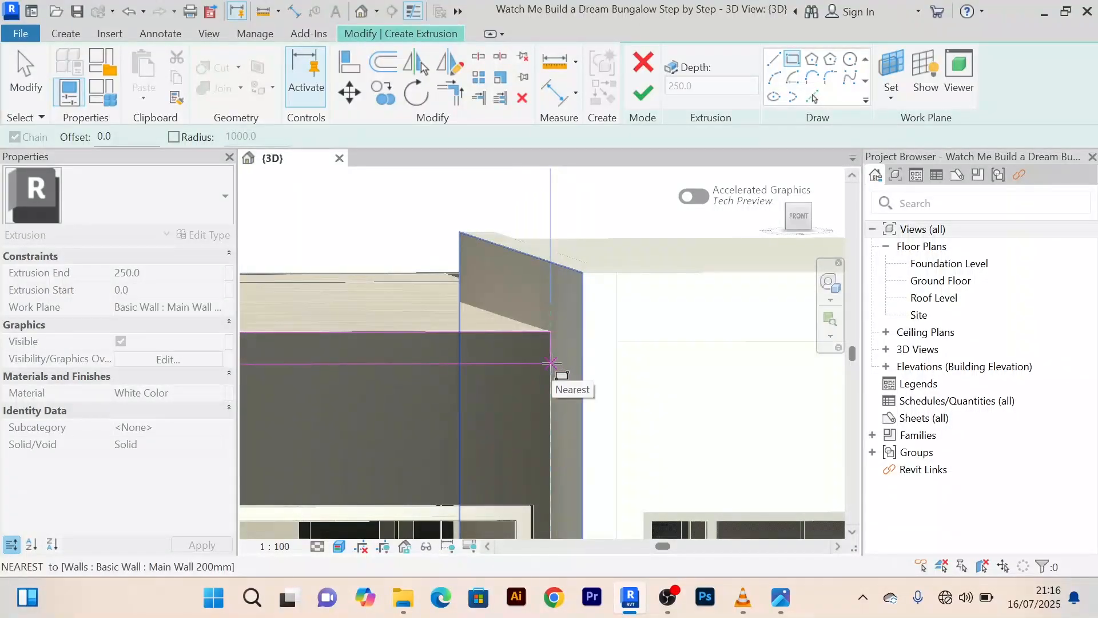
click(550, 363)
mouse_move(559, 372)
shift+middle_down()
mouse_move(471, 307)
mouse_move(581, 336)
mouse_move(500, 263)
shift+middle_up()
right_click(496, 179)
click(543, 194)
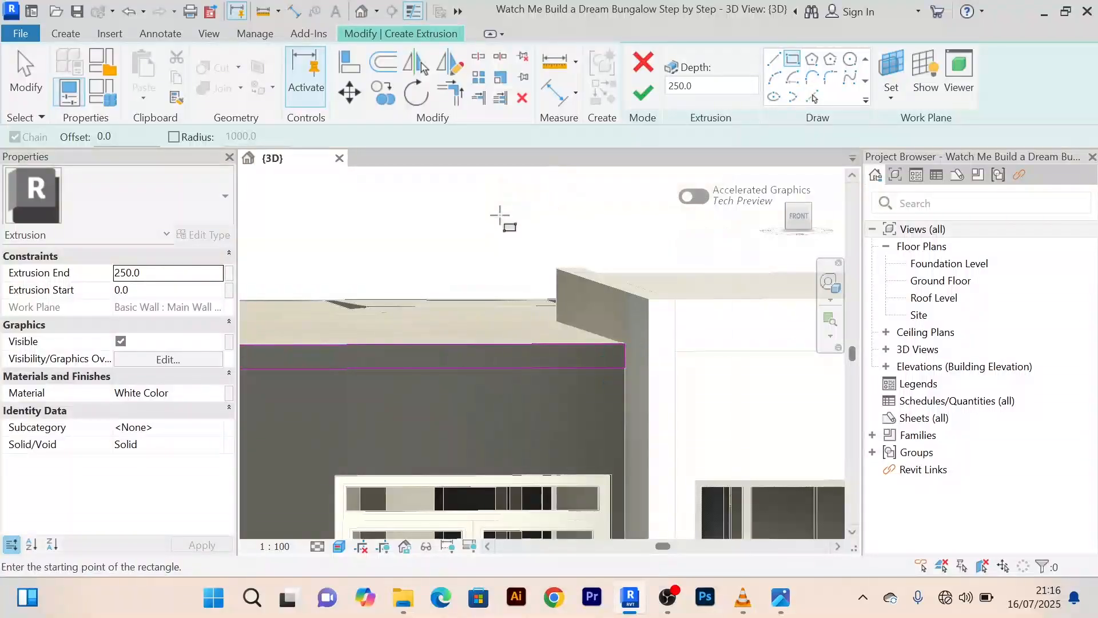
right_click(502, 186)
click(543, 188)
Set the sketched rectangle's height to 300 mm by repositioning its lower edge
middle_drag(522, 240, 659, 258)
scroll(443, 296, down, 3)
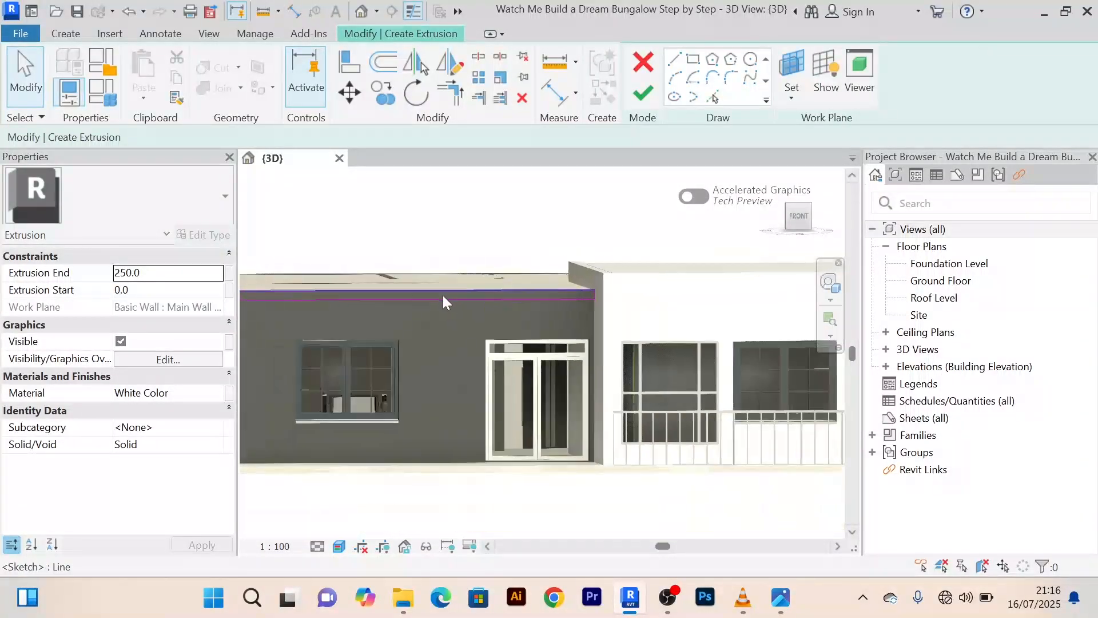
middle_drag(443, 295, 578, 319)
scroll(430, 321, up, 8)
scroll(388, 326, down, 2)
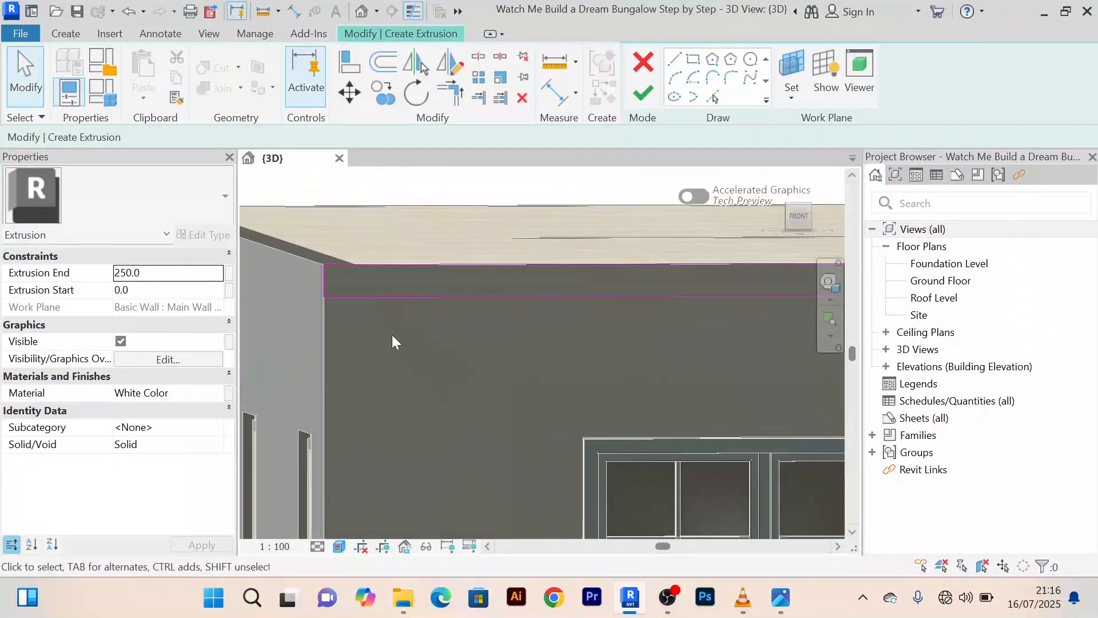
scroll(383, 309, up, 4)
click(376, 282)
scroll(484, 354, down, 3)
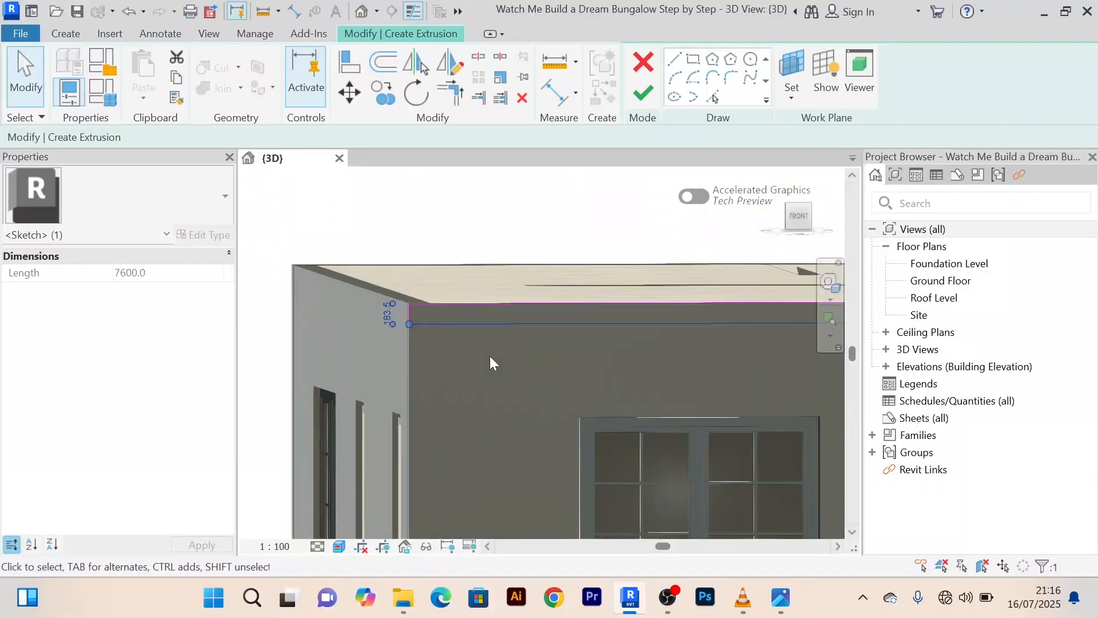
scroll(401, 328, up, 5)
scroll(397, 317, up, 2)
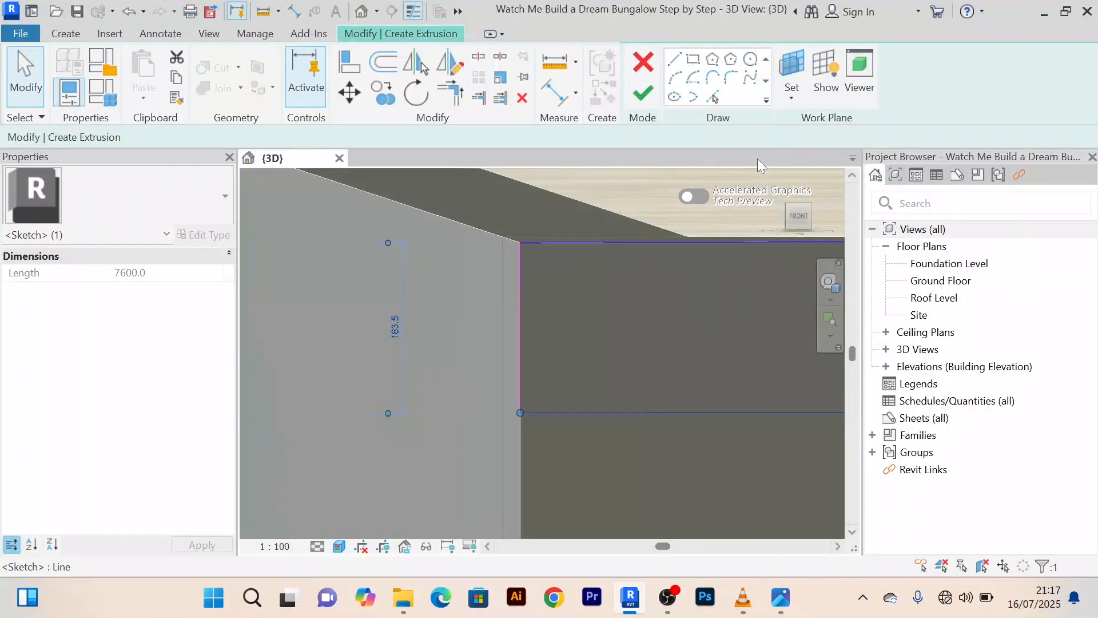
click(394, 332)
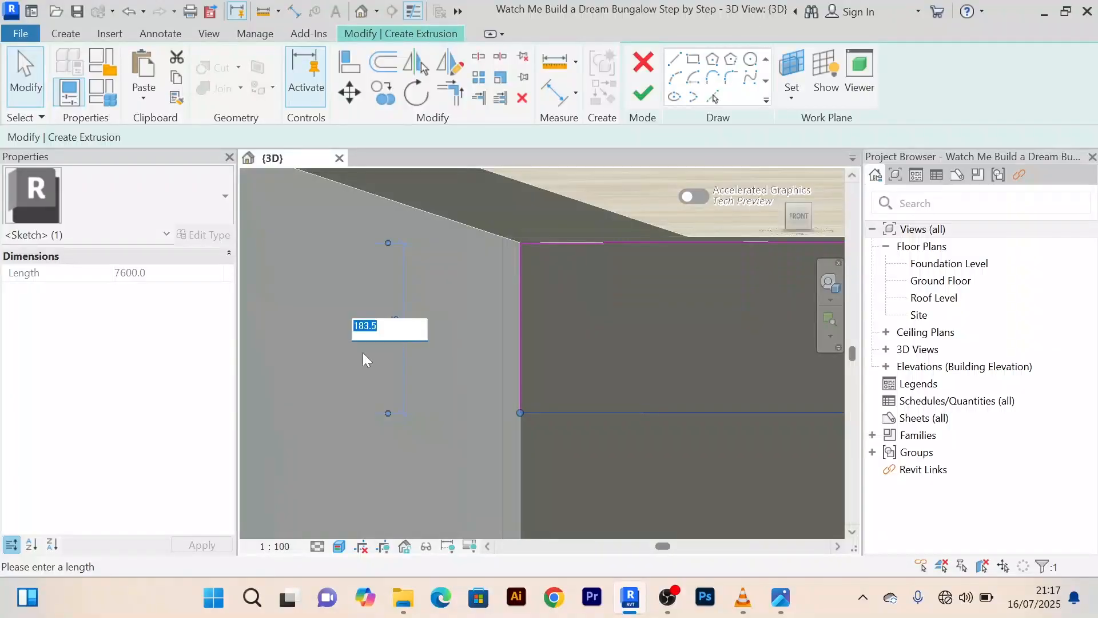
text(300)
key(Return)
scroll(675, 372, down, 2)
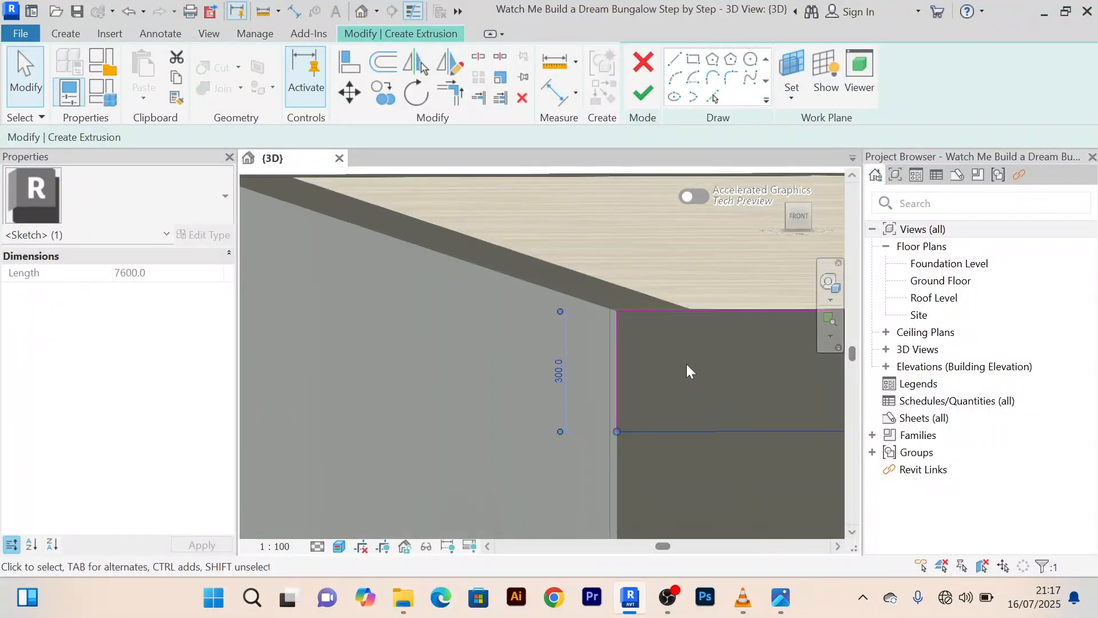
scroll(687, 366, down, 3)
scroll(671, 382, up, 3)
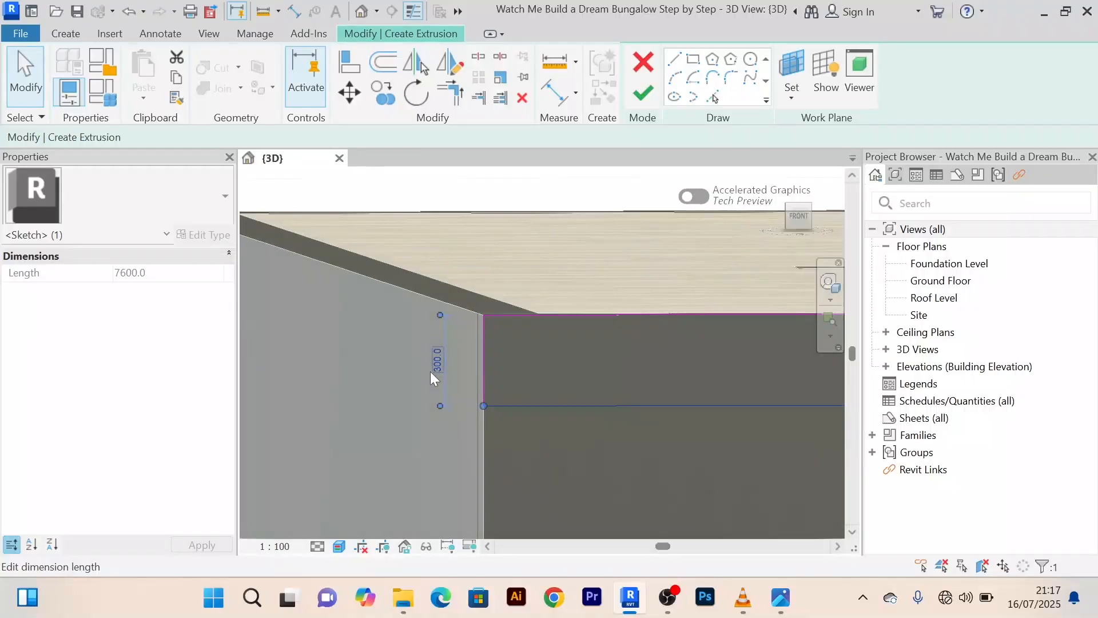
Finish the sketch as a 250 mm deep solid extrusion and complete the in-place model
scroll(583, 362, down, 4)
mouse_move(632, 363)
middle_down()
mouse_move(640, 369)
mouse_move(486, 355)
middle_up()
scroll(486, 356, down, 1)
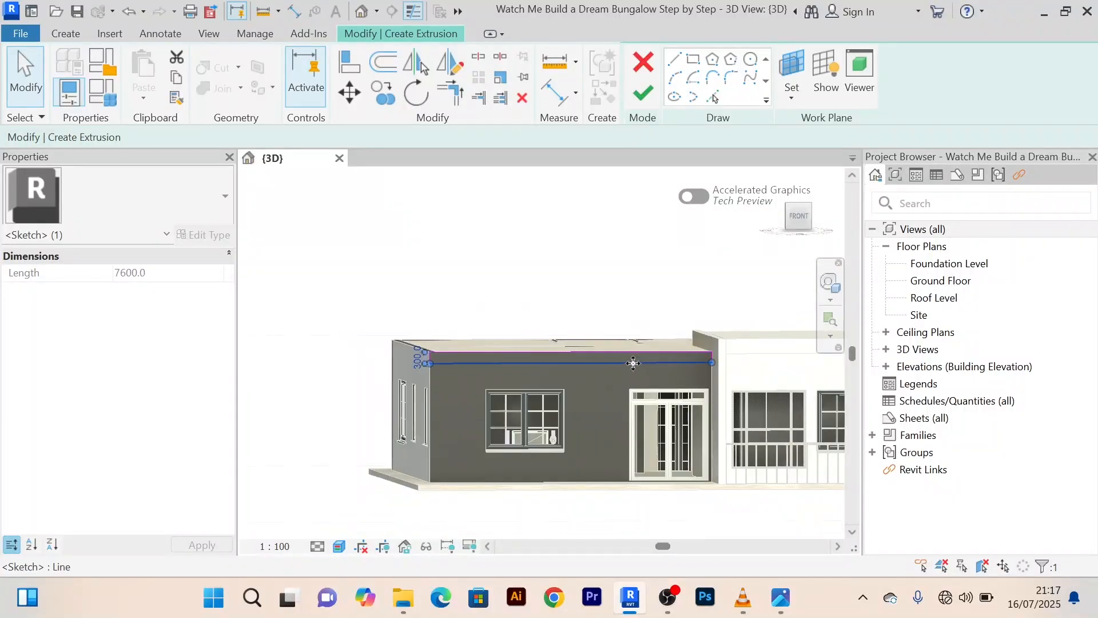
scroll(652, 311, up, 5)
scroll(605, 301, down, 3)
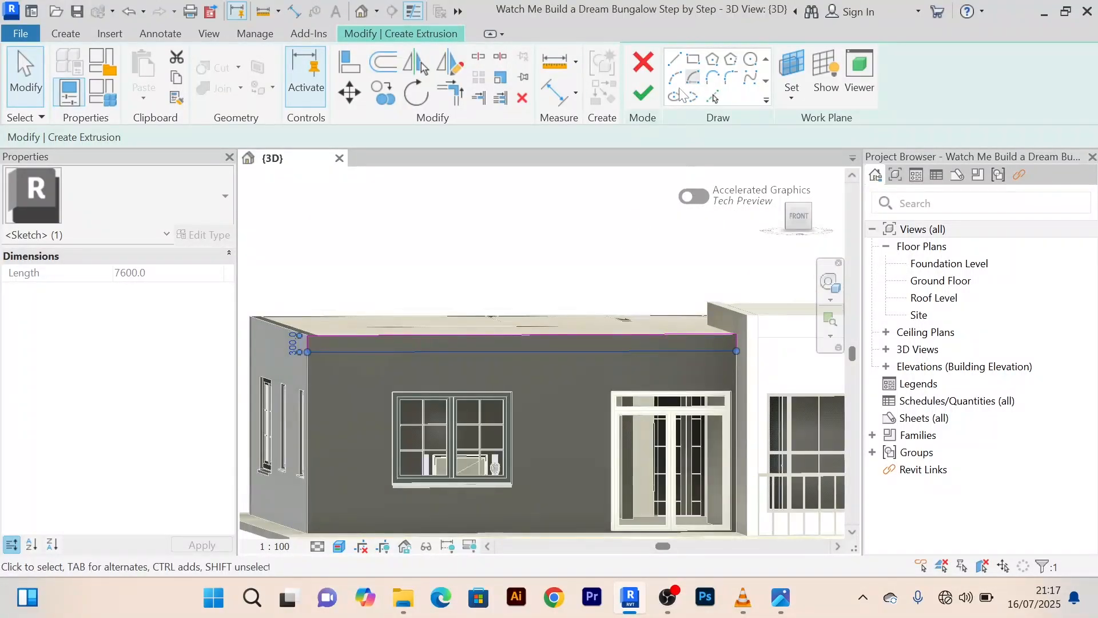
click(650, 92)
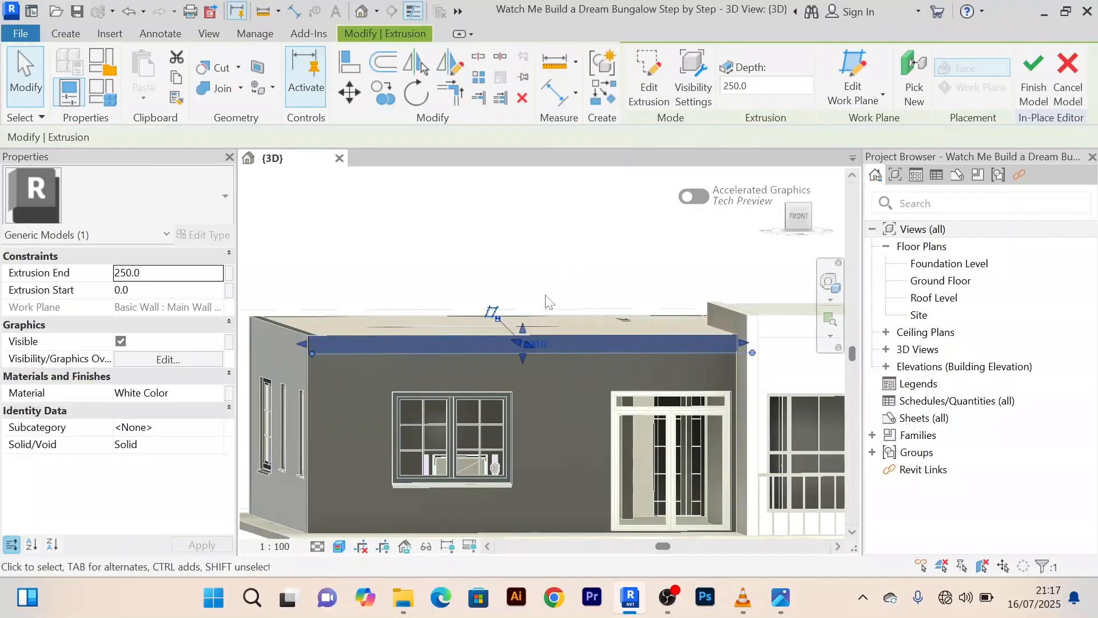
scroll(449, 360, up, 3)
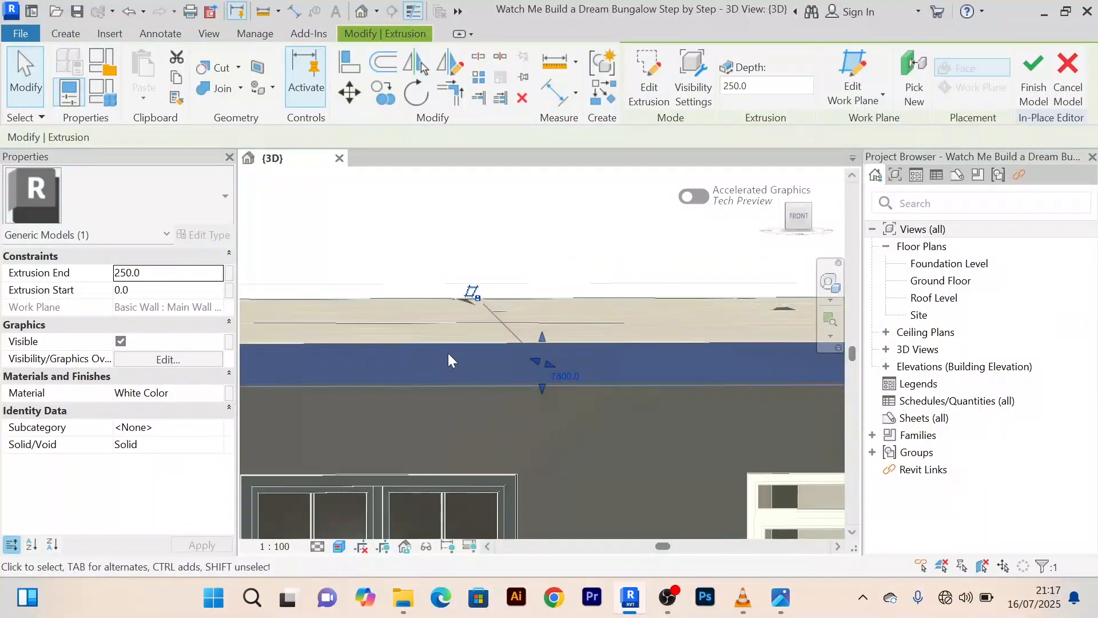
scroll(449, 355, down, 2)
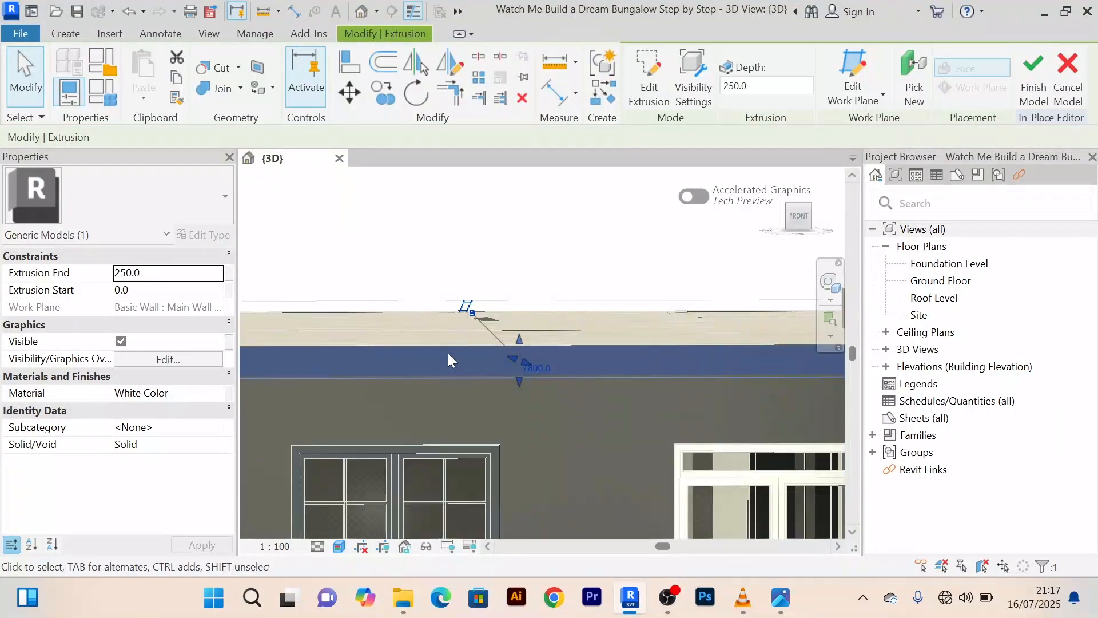
shift+middle_drag(448, 353, 626, 359)
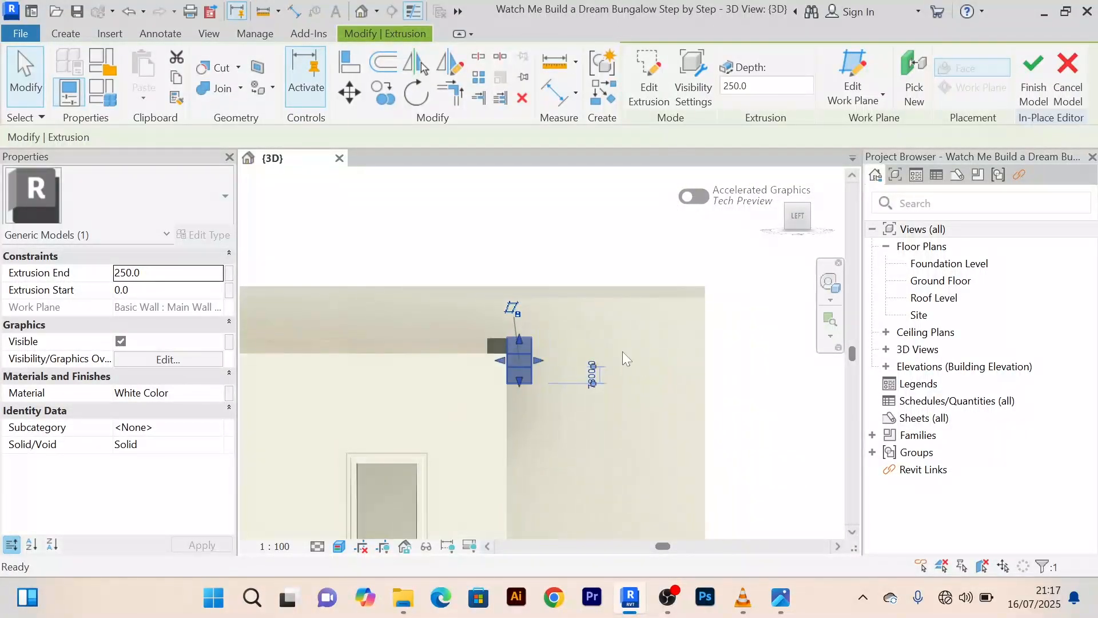
click(1044, 65)
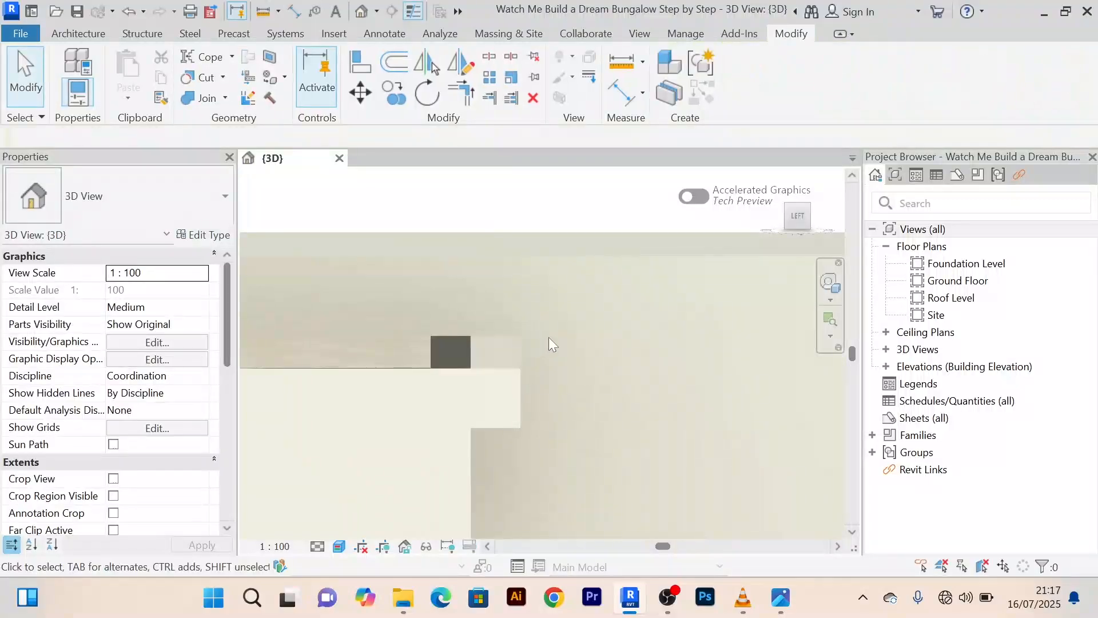
Stretch the Front porch outward from the dark wall to a depth of 2000 mm, level with the projecting side wall's outer edge
shift+middle_drag(578, 387, 606, 398)
click(546, 358)
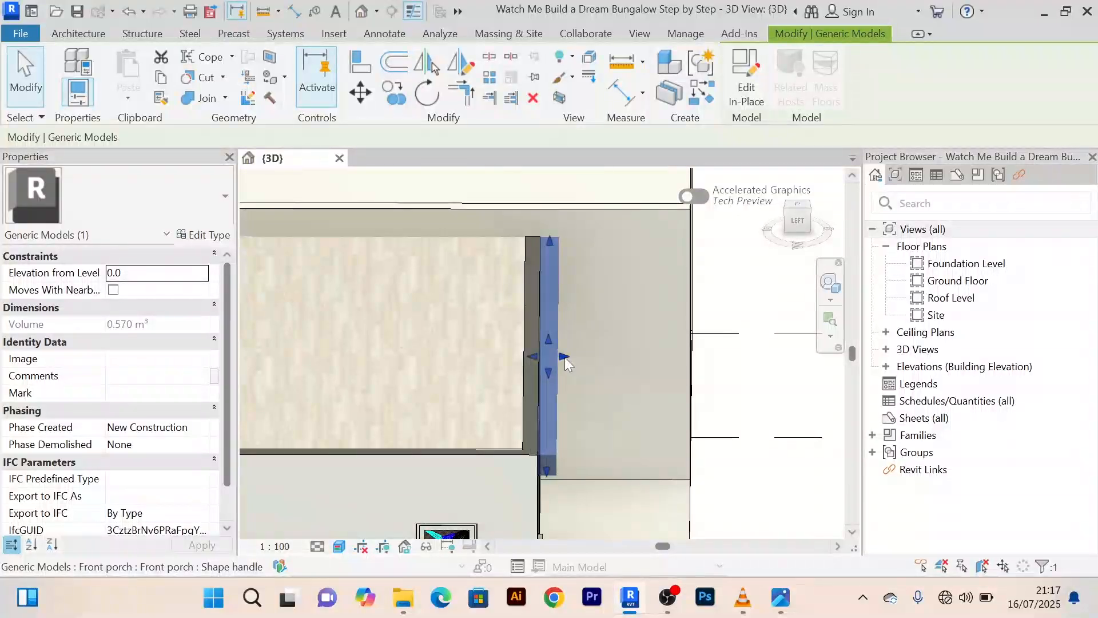
drag(564, 356, 690, 356)
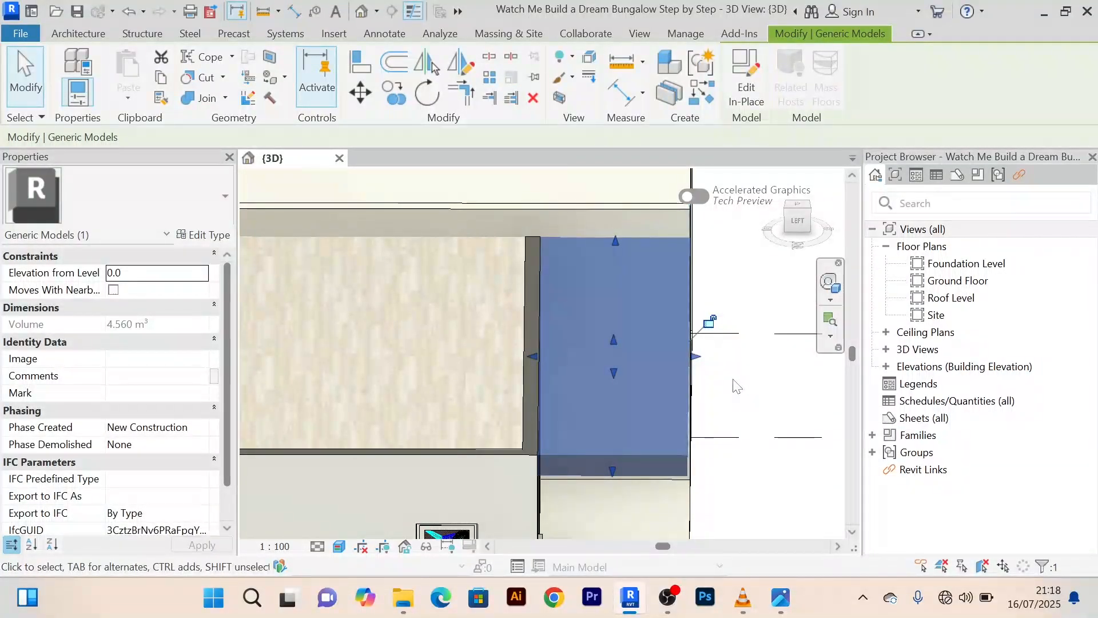
shift+middle_drag(732, 382, 561, 294)
click(548, 296)
Examine the extended porch canopy from the front, below and above, including its end at the dark wall's corner
scroll(513, 371, up, 4)
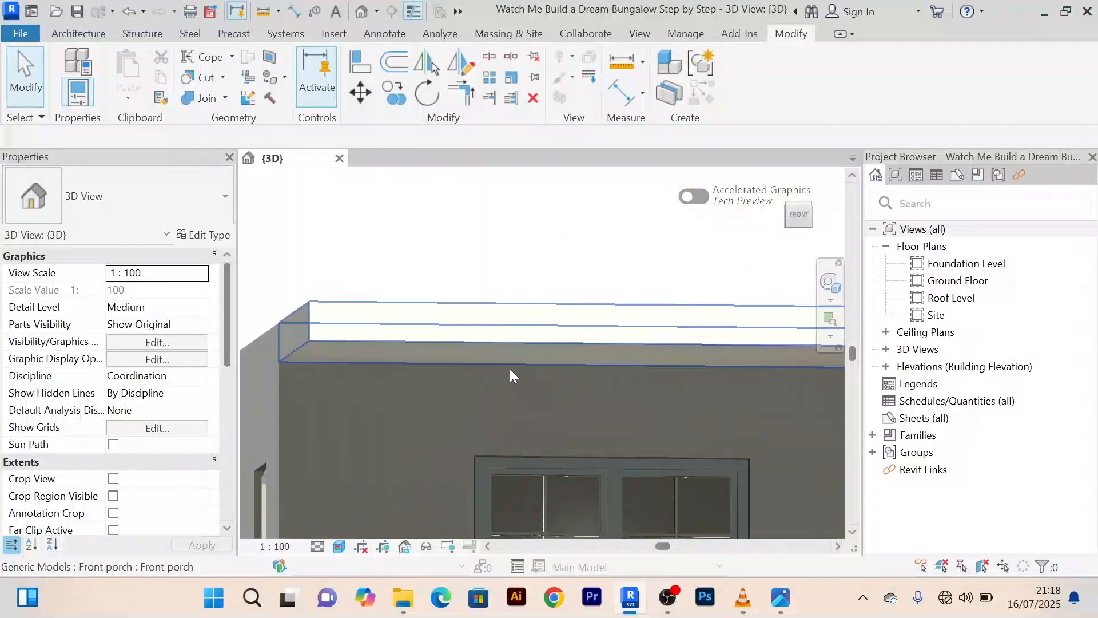
scroll(486, 387, down, 3)
mouse_move(481, 389)
shift+middle_down()
mouse_move(662, 388)
mouse_move(665, 399)
mouse_move(650, 417)
mouse_move(595, 426)
mouse_move(476, 403)
shift+middle_up()
shift+middle_drag(513, 325, 475, 304)
scroll(627, 311, down, 2)
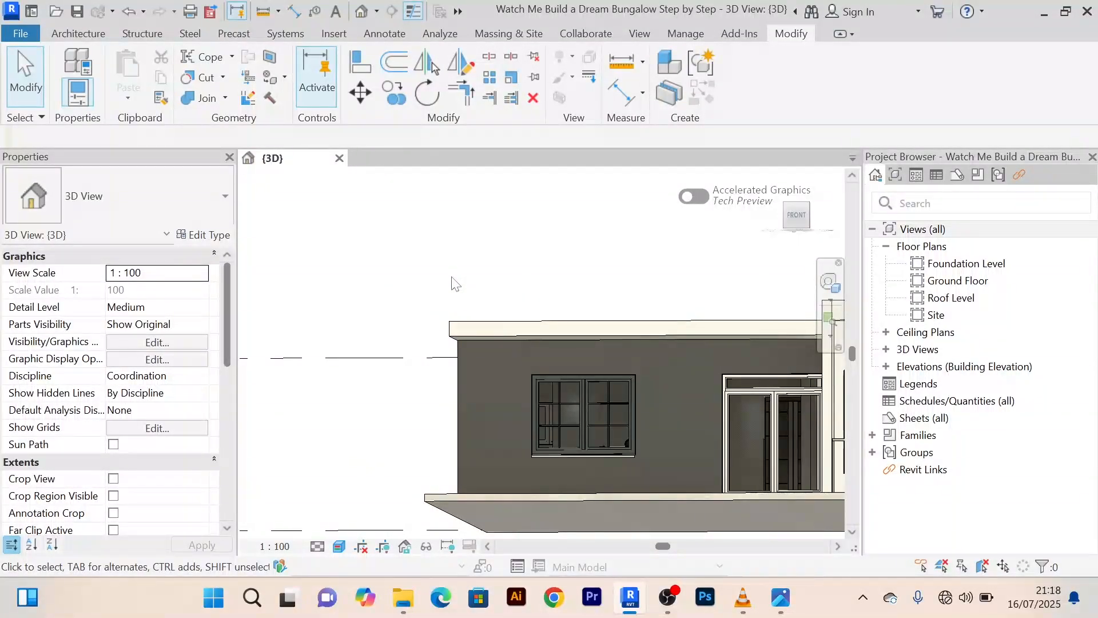
scroll(455, 283, down, 2)
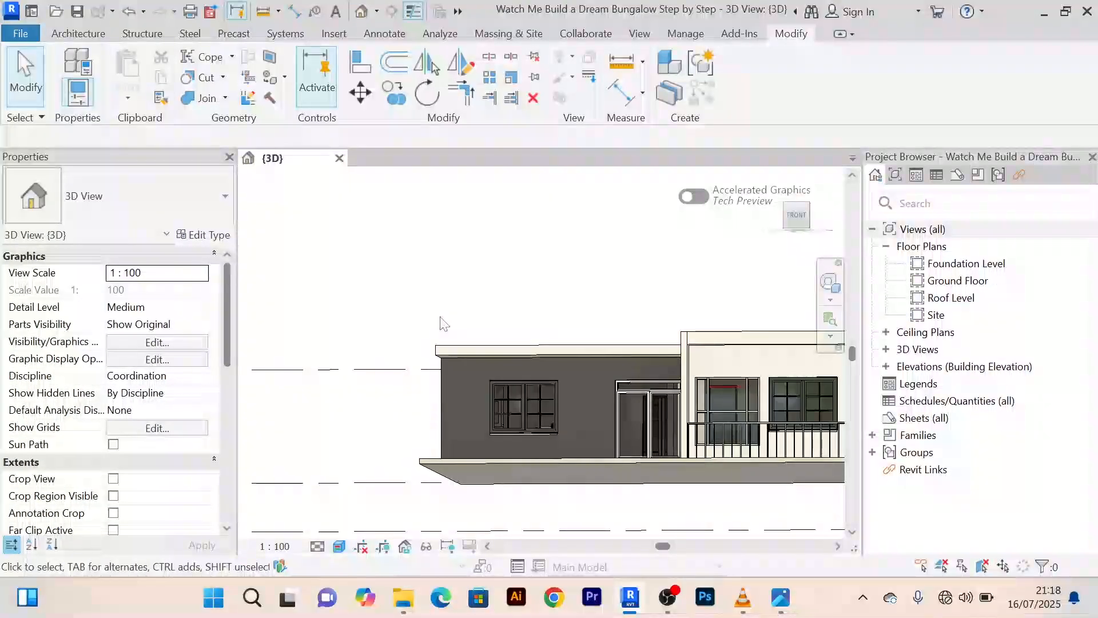
shift+middle_drag(454, 304, 541, 343)
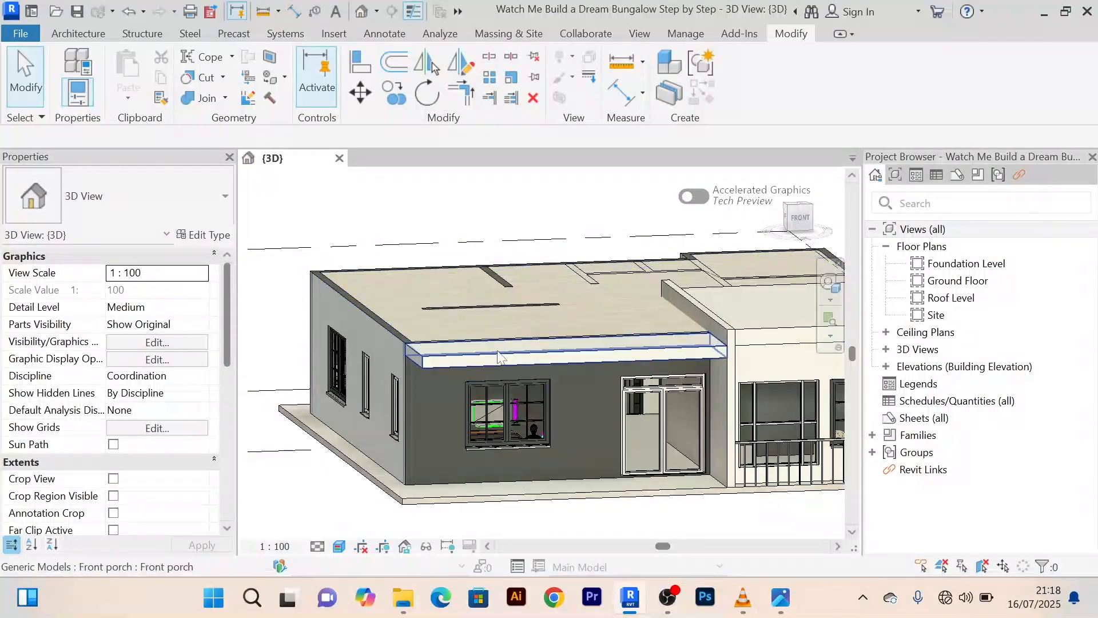
scroll(414, 376, up, 5)
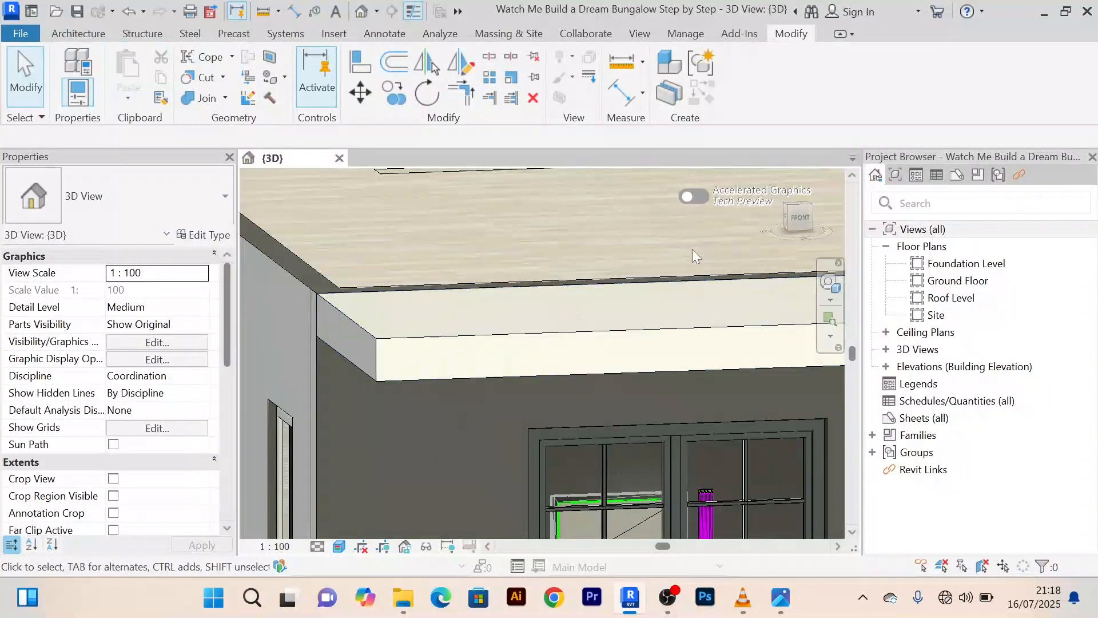
Reopen the Front porch in-place model for editing and select its extrusion
click(538, 328)
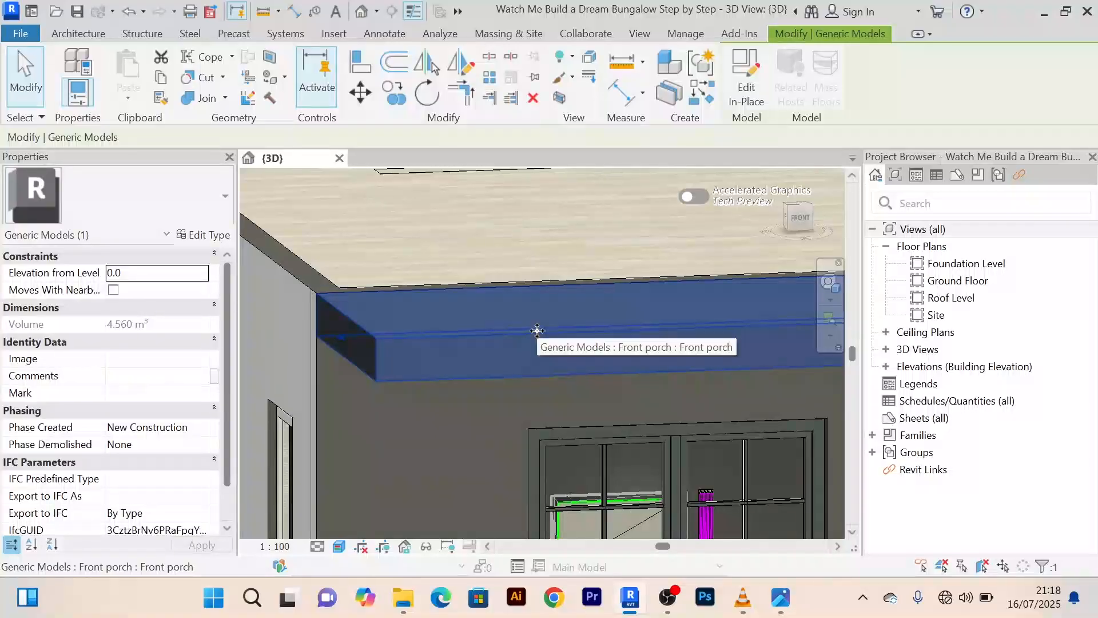
click(749, 79)
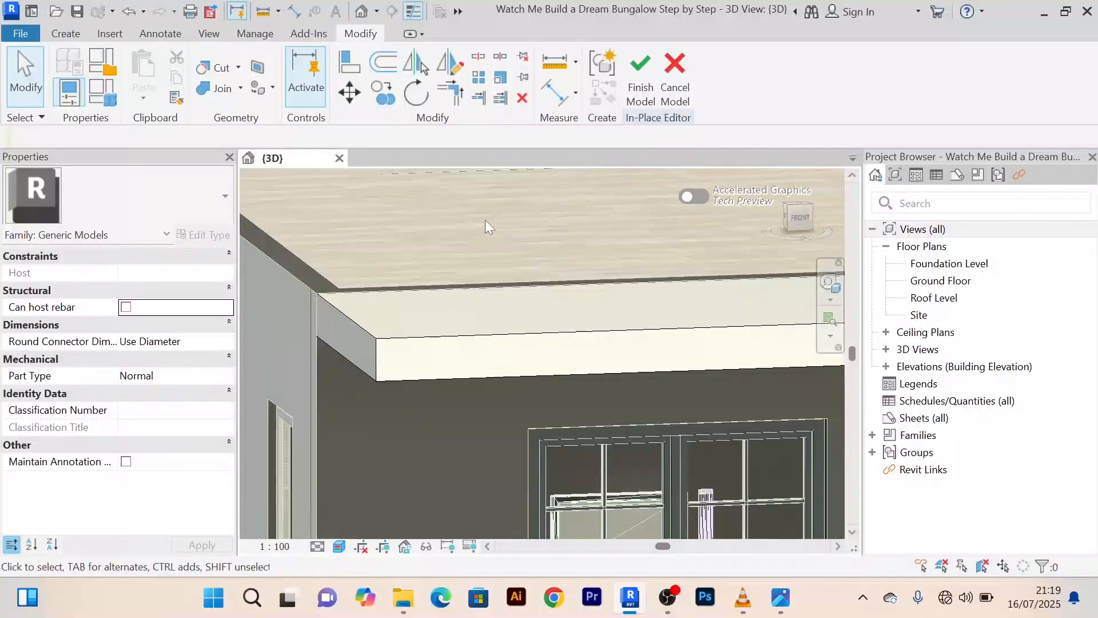
scroll(492, 217, down, 2)
middle_drag(498, 234, 281, 274)
click(355, 337)
scroll(431, 269, down, 3)
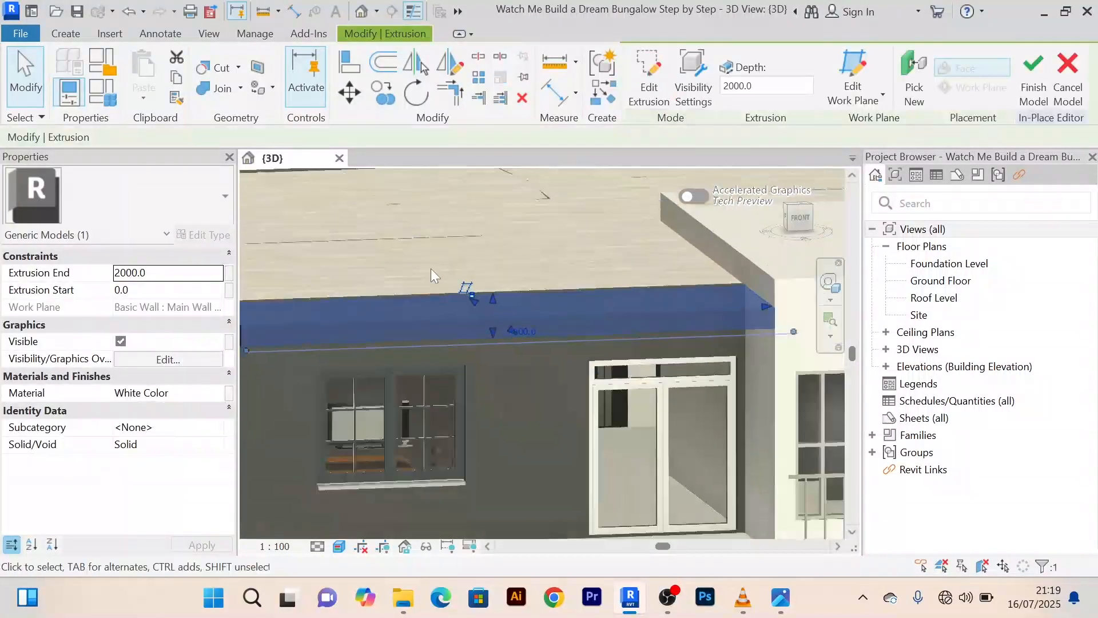
middle_drag(430, 269, 520, 265)
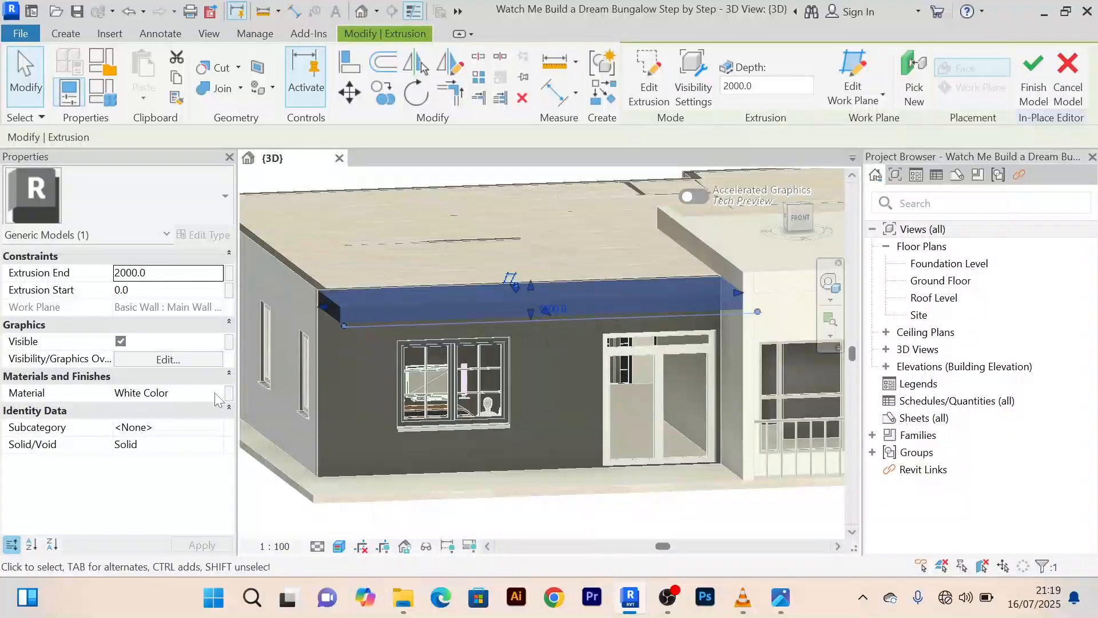
Create a new material for the Front porch extrusion in place of White Color
click(214, 393)
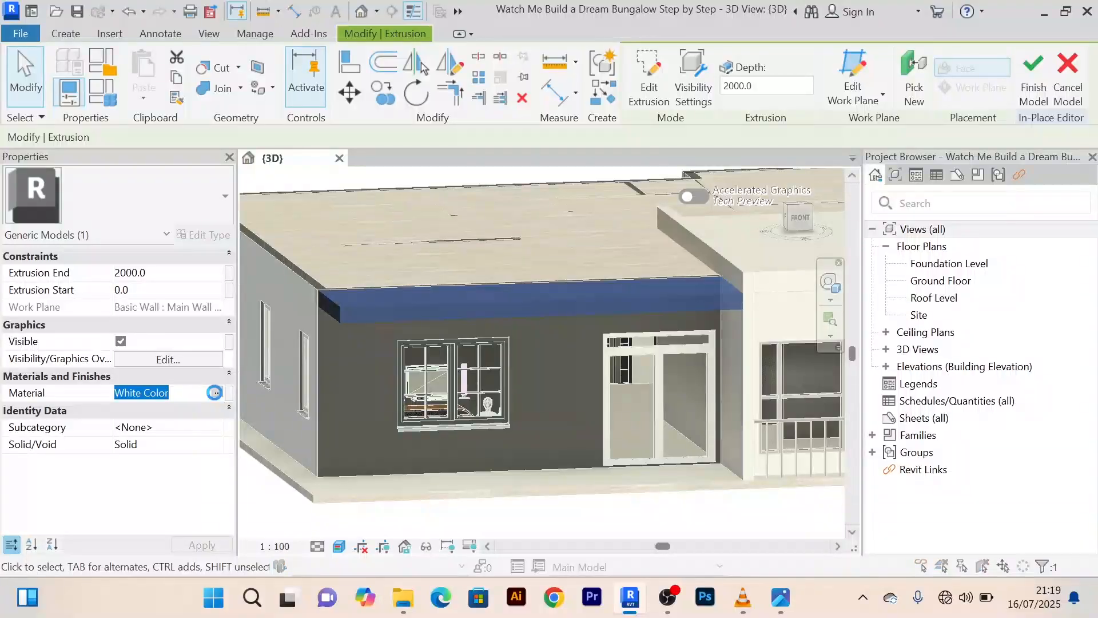
click(214, 392)
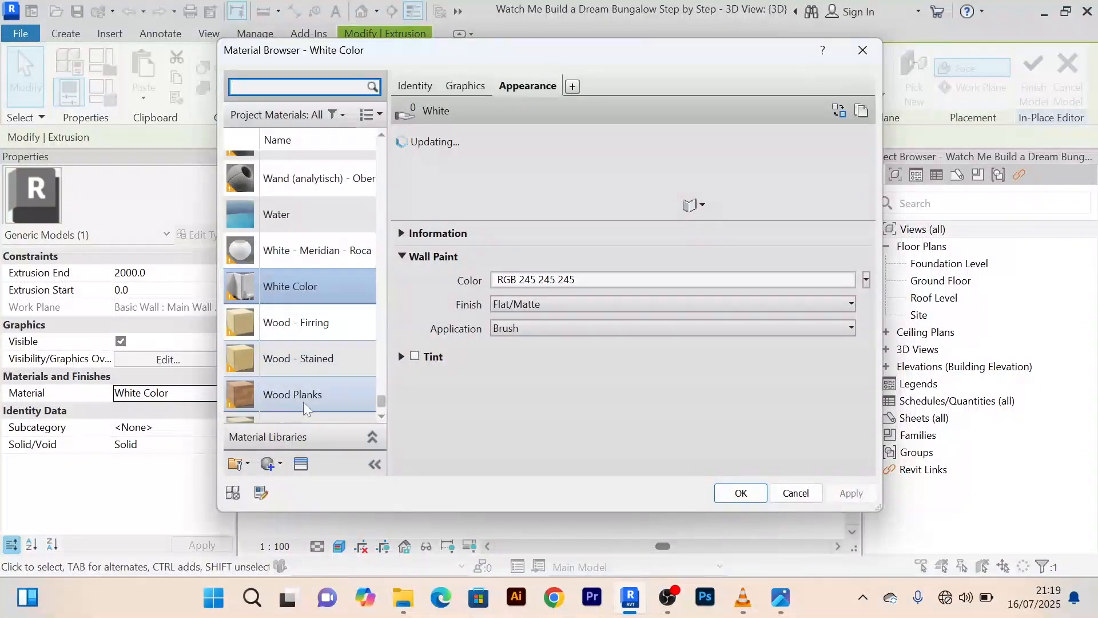
scroll(295, 409, down, 1)
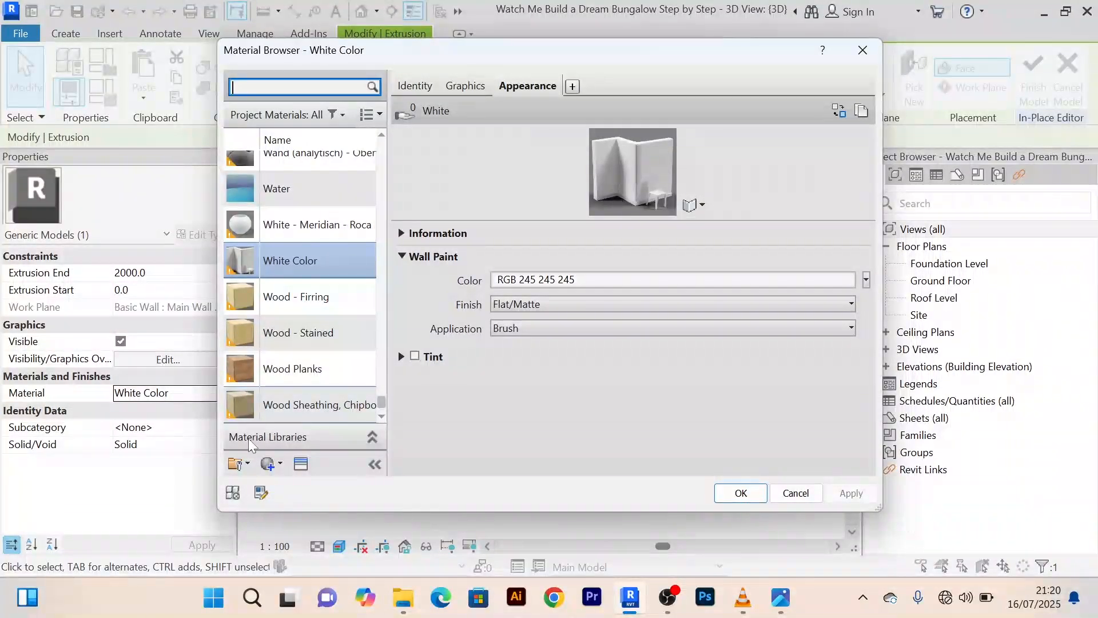
click(279, 464)
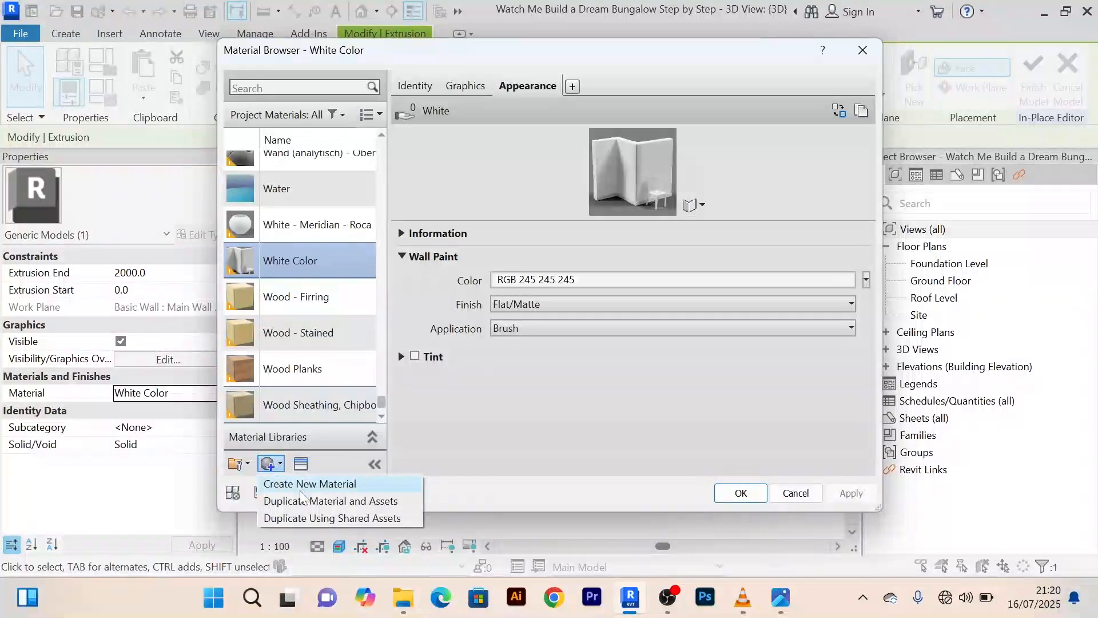
click(294, 484)
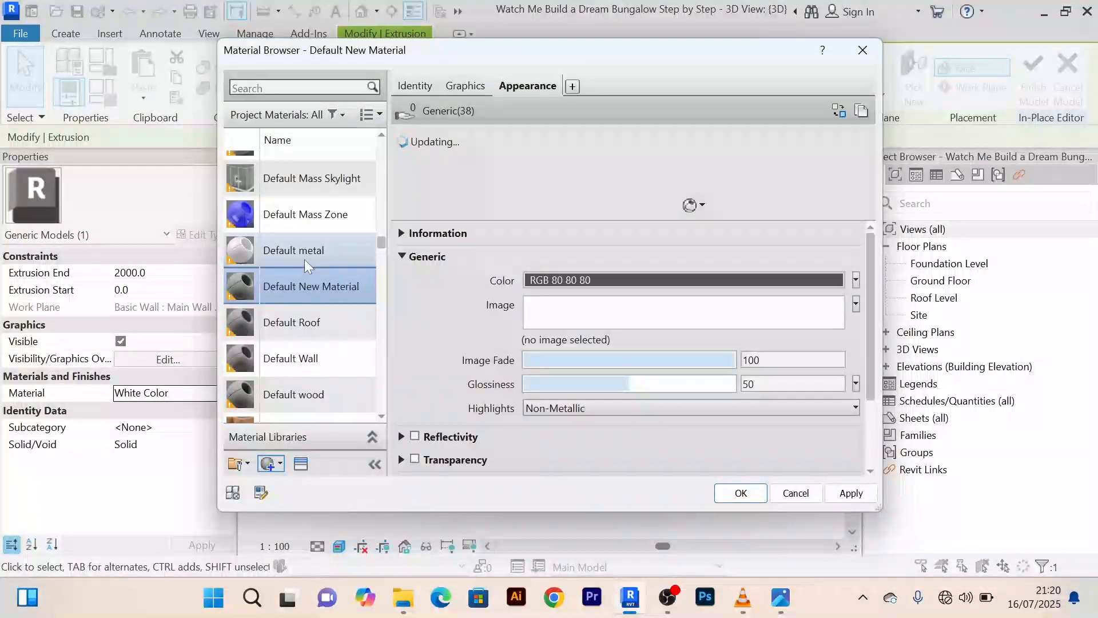
Rename the new material as Wood finish
right_click(286, 287)
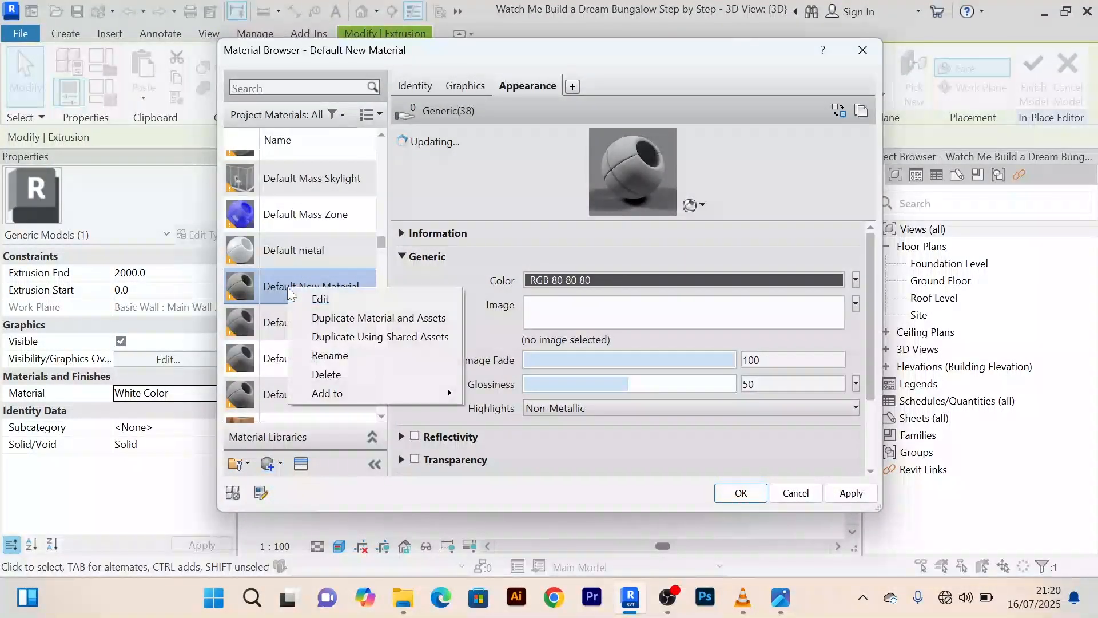
click(342, 355)
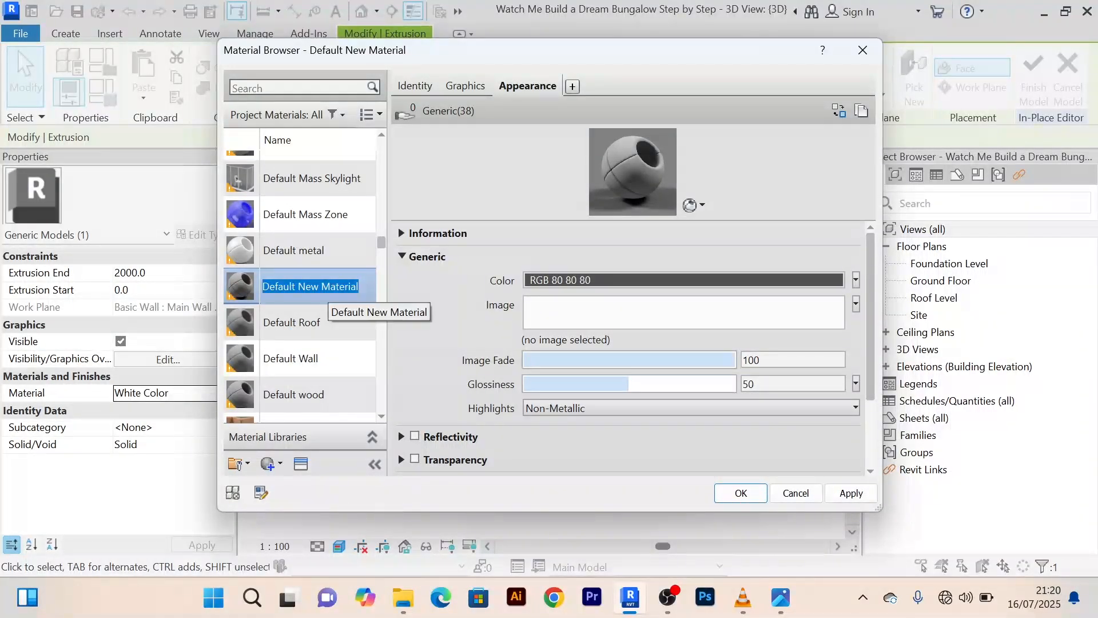
text(Woo)
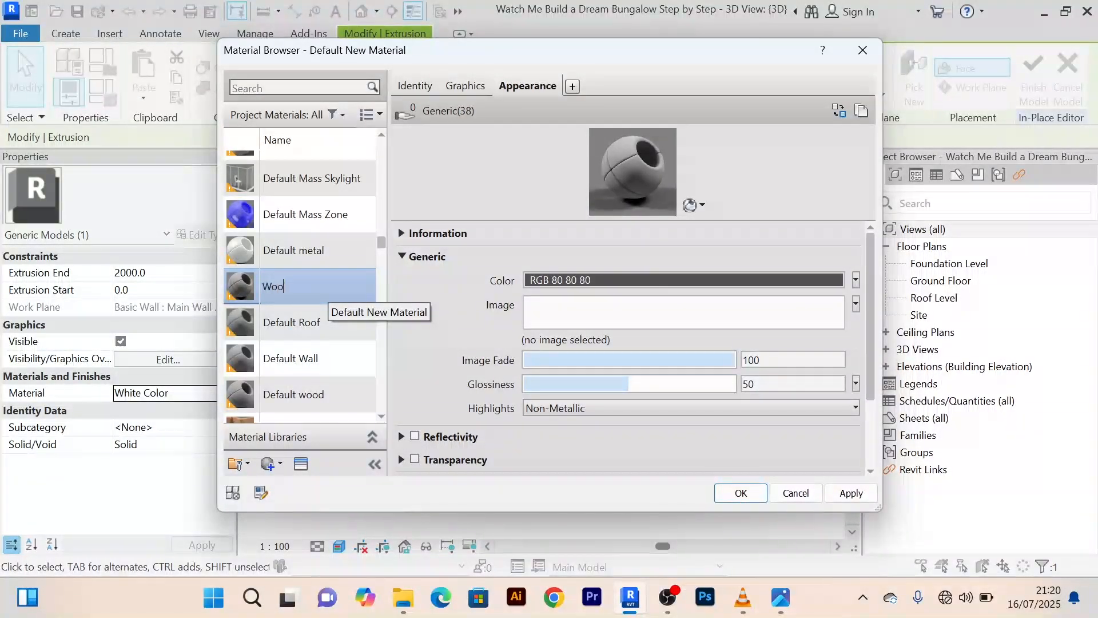
text(d f)
key(BackSpace)
text(d )
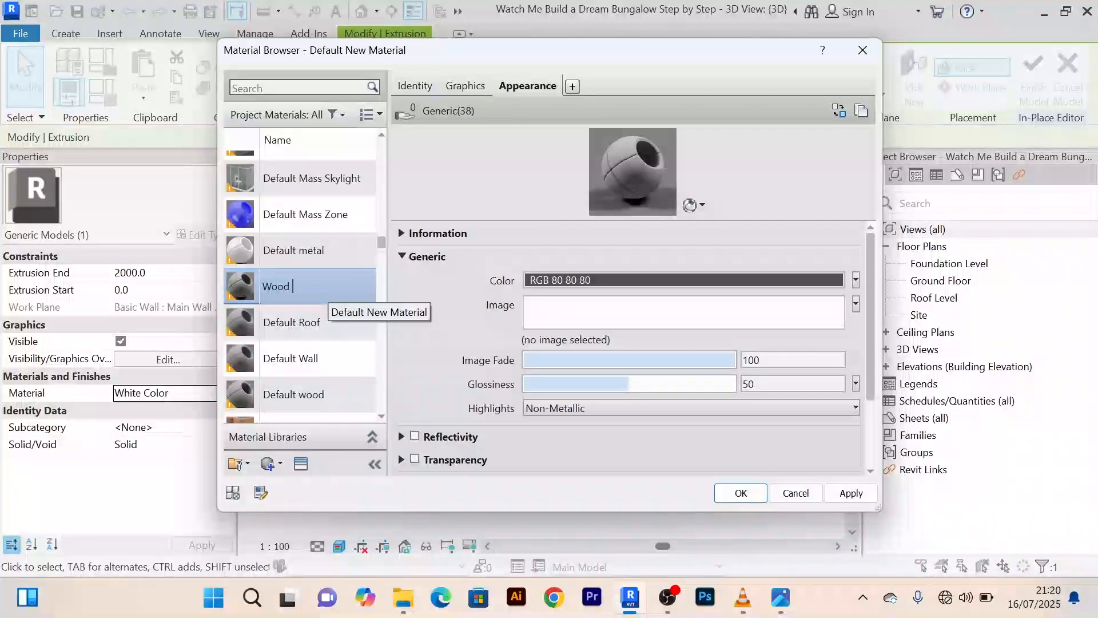
text(finis)
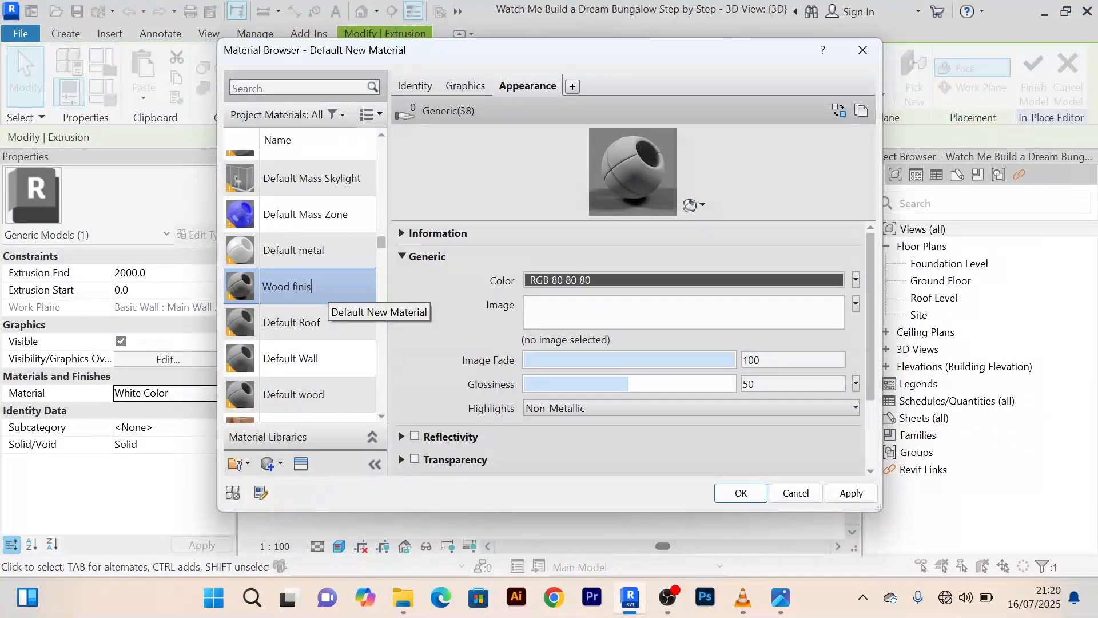
text(h)
key(Return)
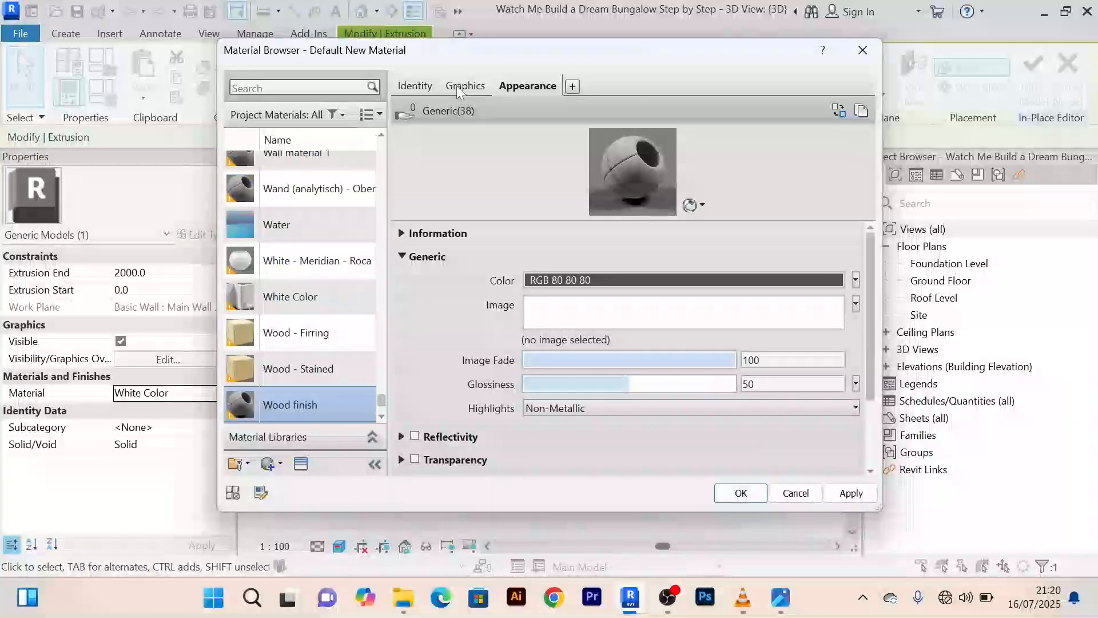
Set the Wood finish material's shading color to a muted red, RGB 198 115 108
click(461, 86)
click(670, 157)
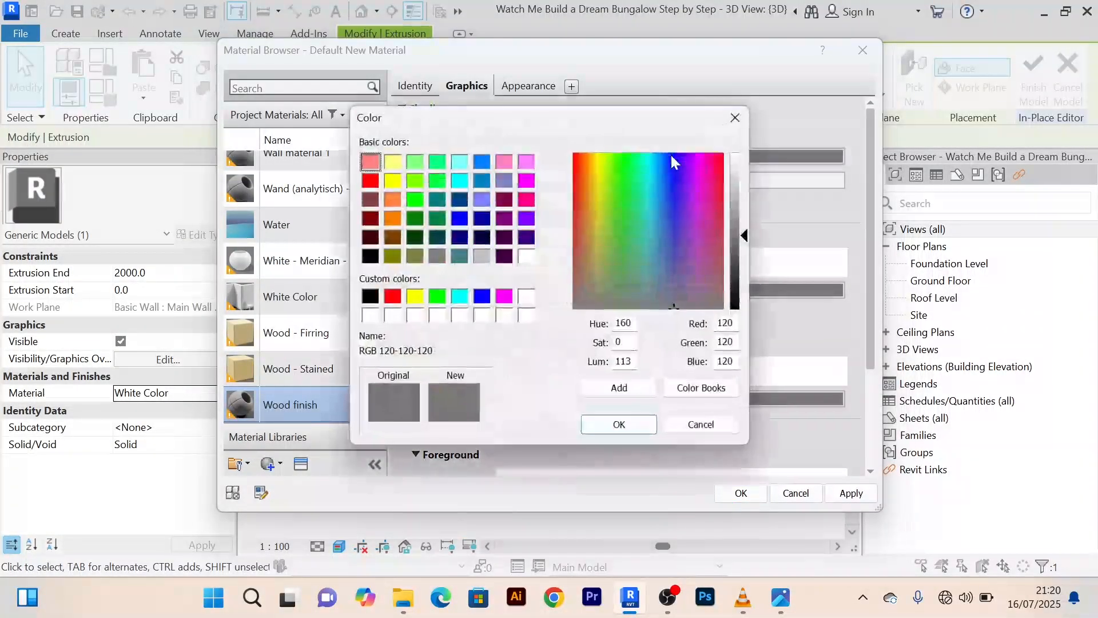
drag(596, 193, 576, 240)
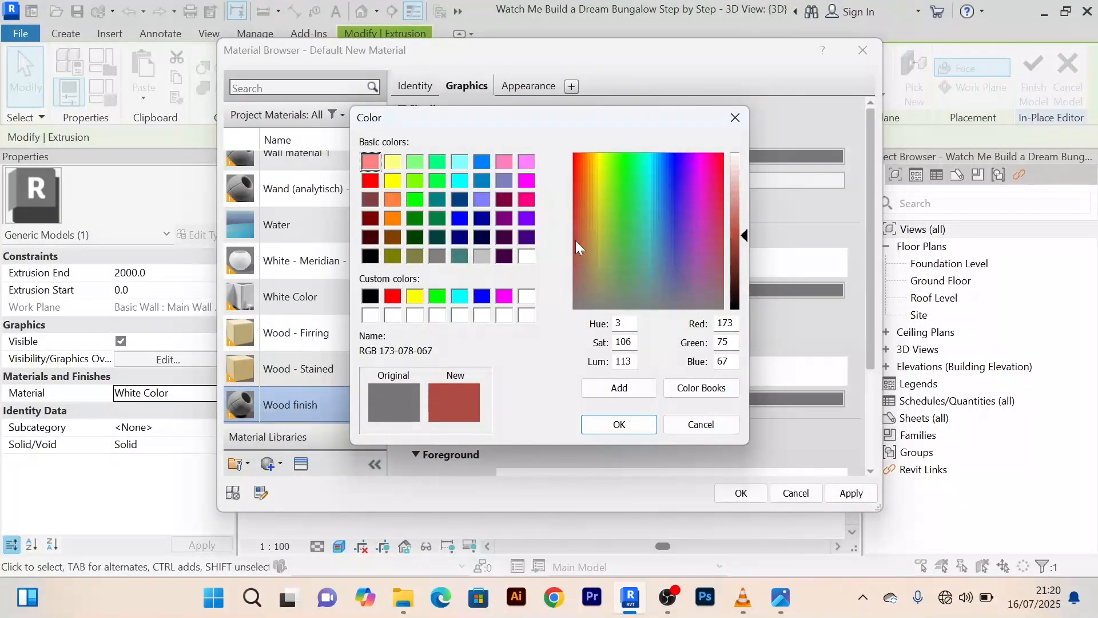
drag(744, 235, 747, 218)
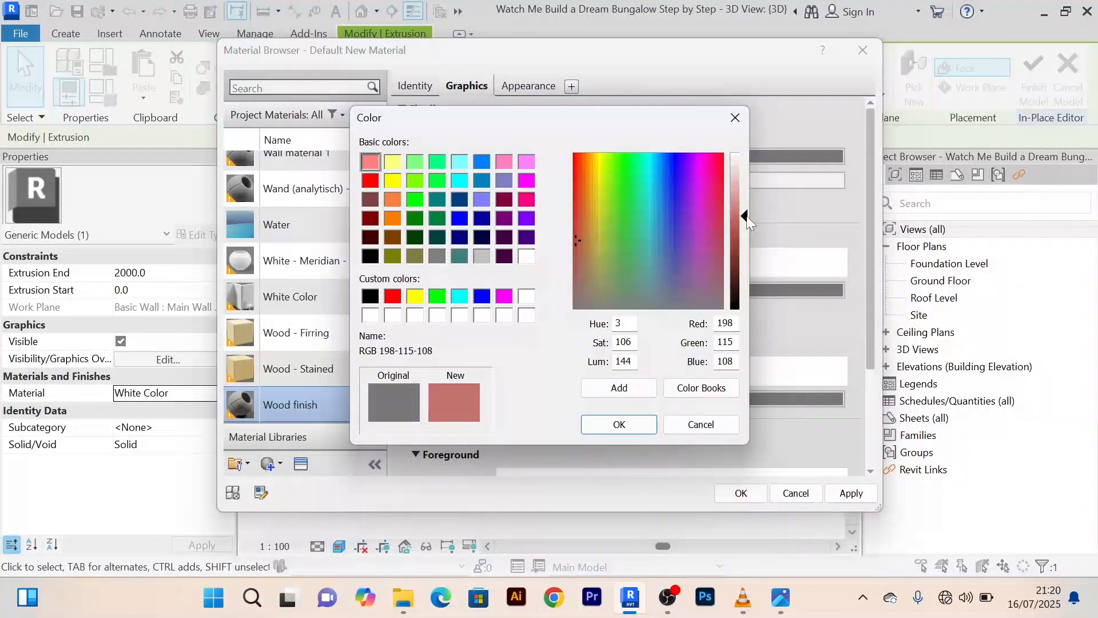
click(606, 421)
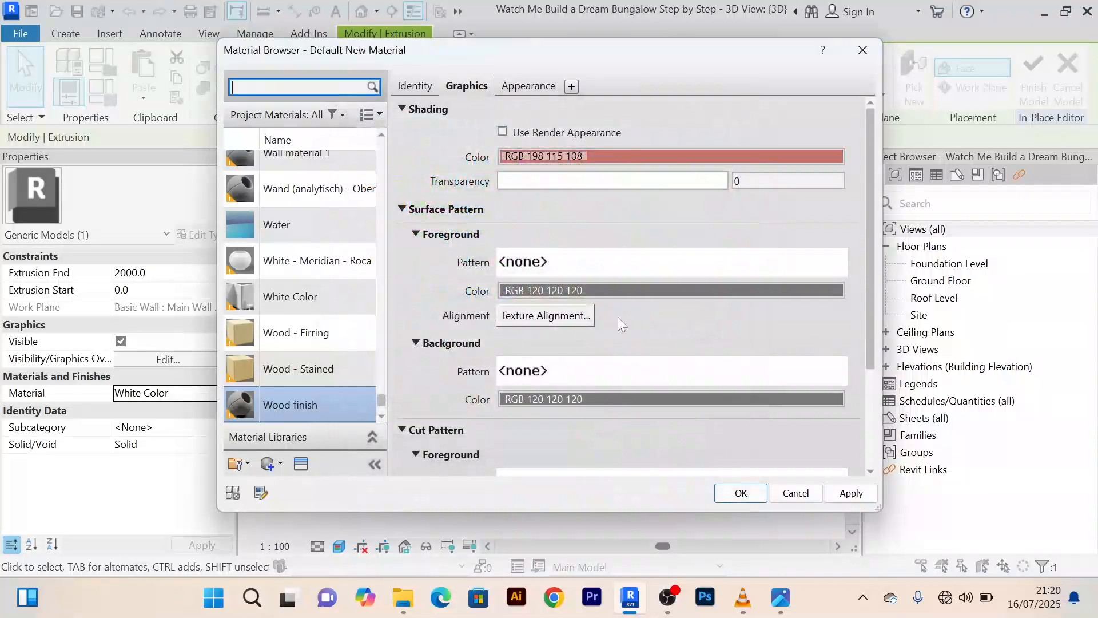
Search the appearance assets for wood and replace the material's appearance with Andiroba from the Appearance Library's Wood category
click(524, 86)
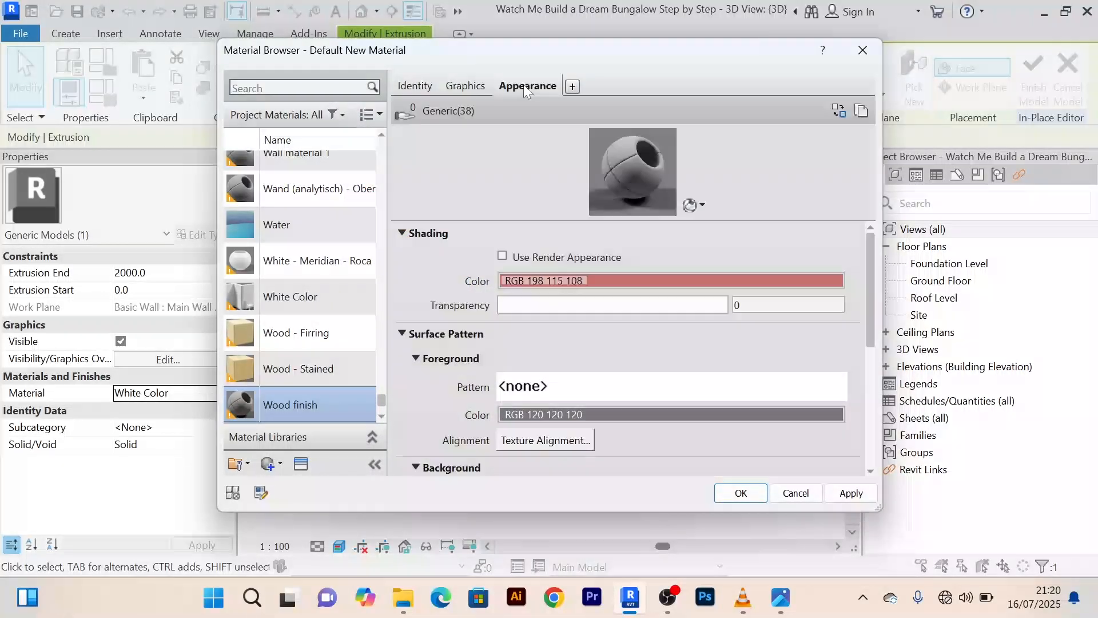
click(839, 112)
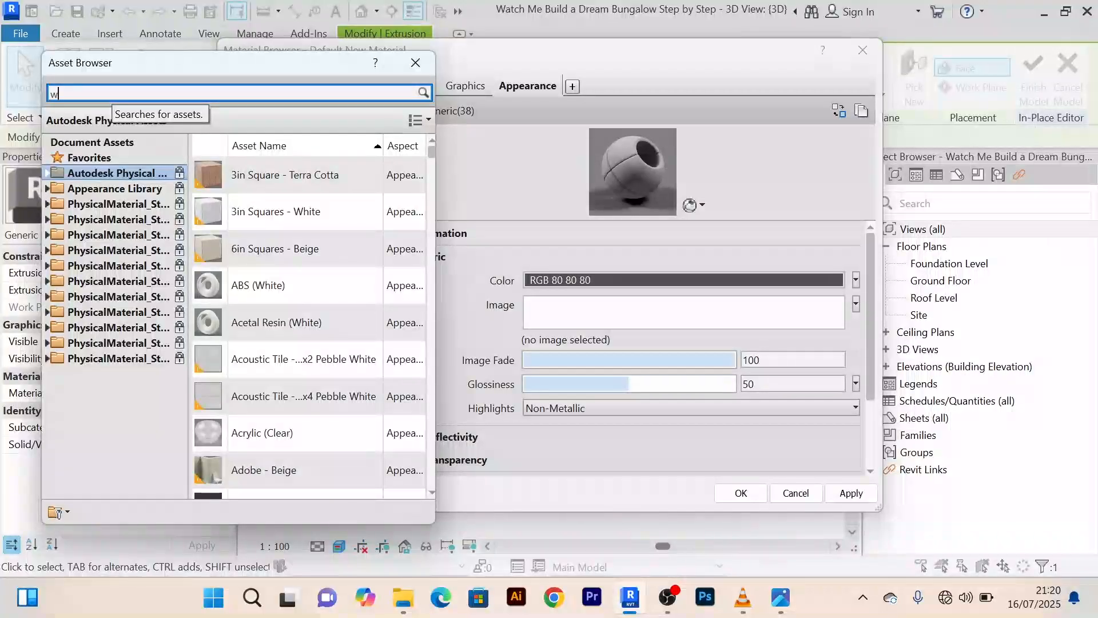
text(wood)
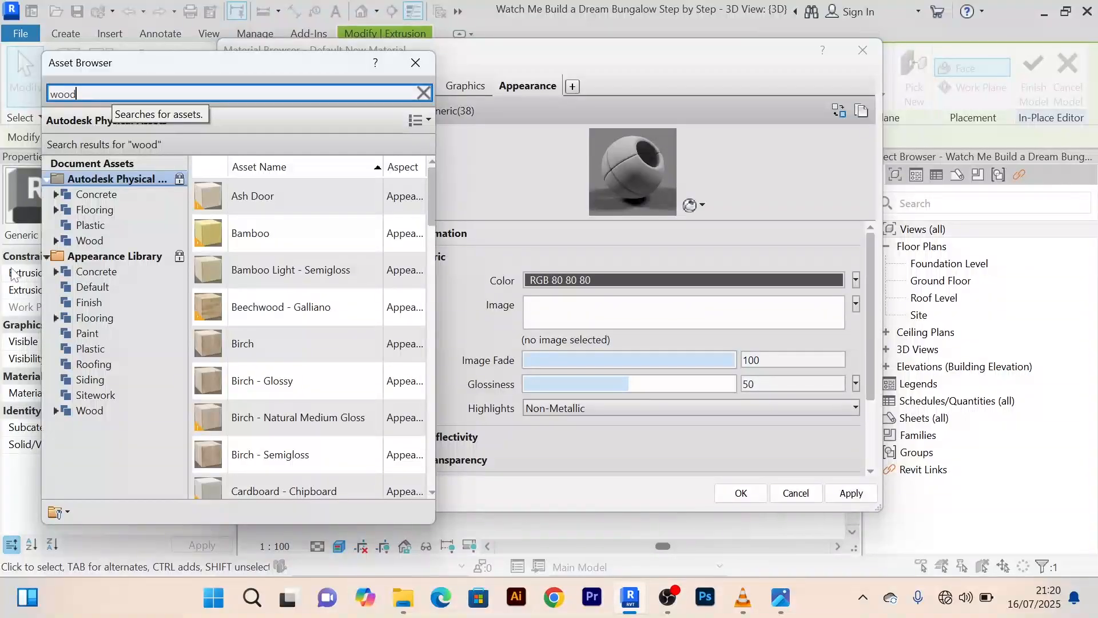
click(75, 410)
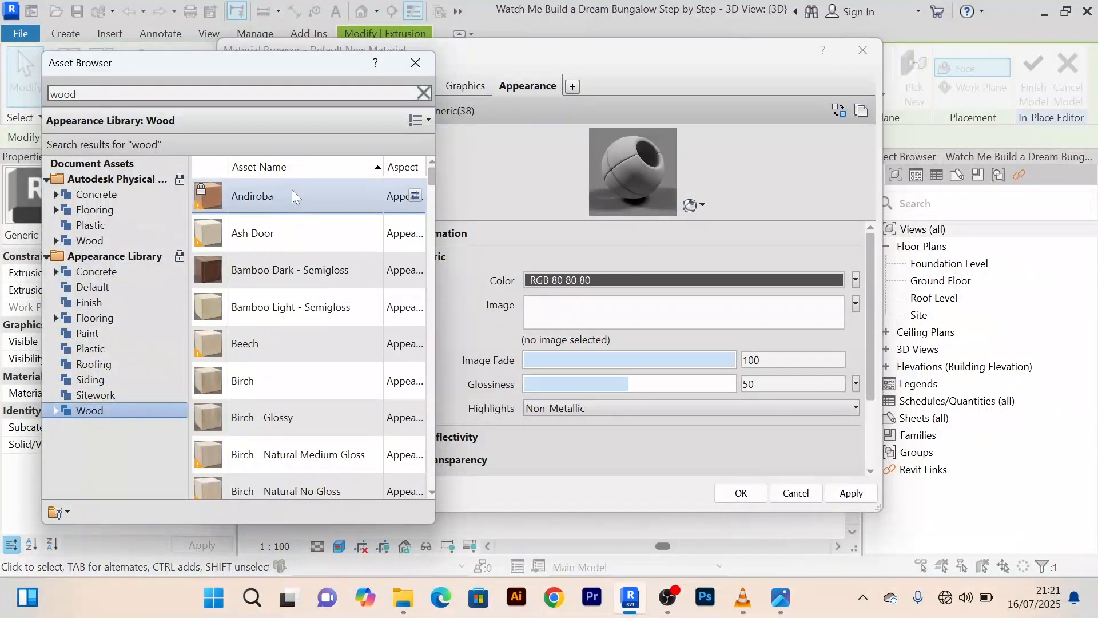
click(414, 195)
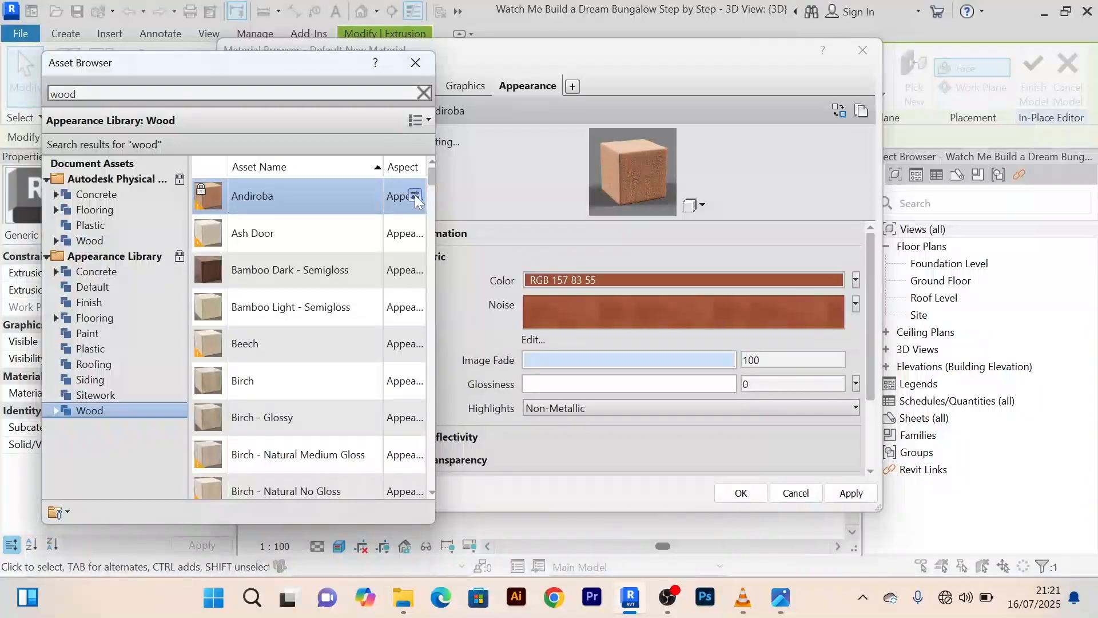
click(424, 63)
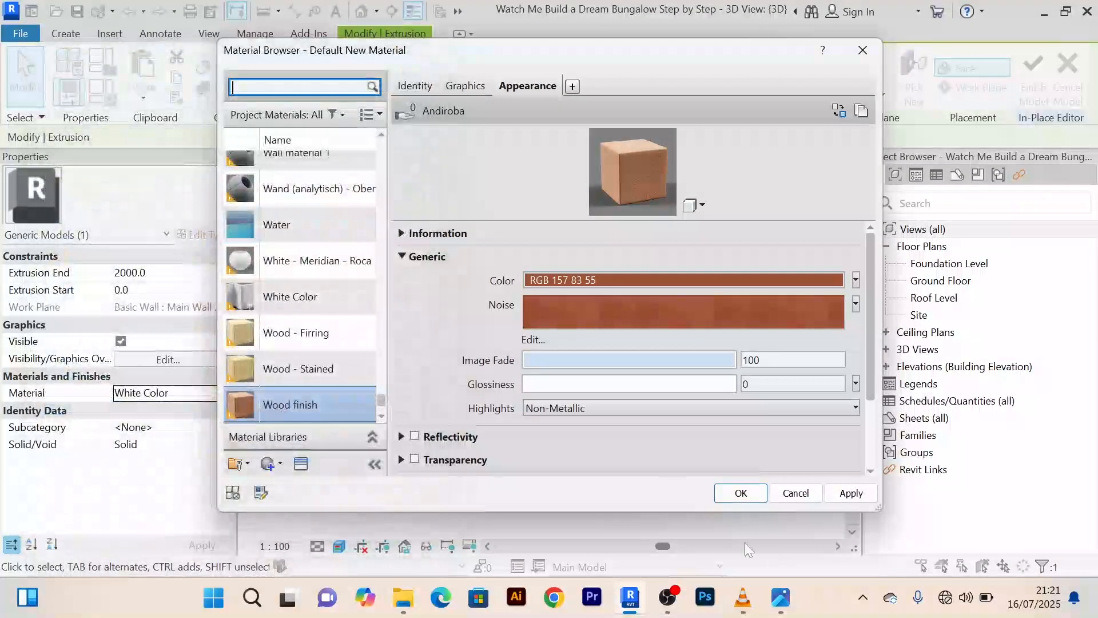
Apply the Wood finish material to the canopy extrusion and finish the in-place model
click(853, 493)
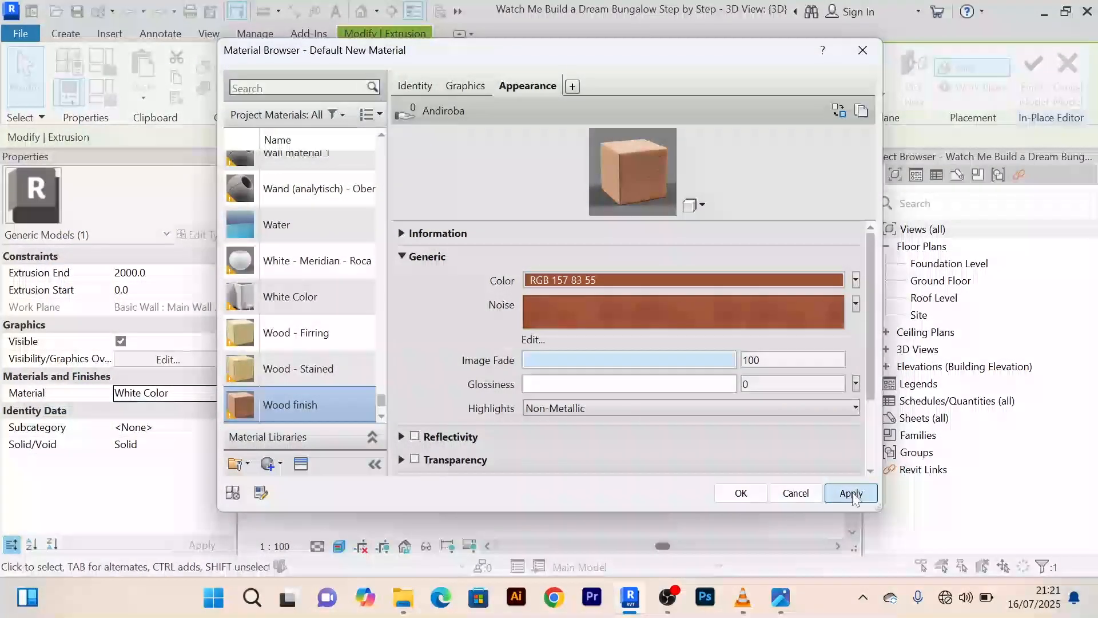
click(740, 493)
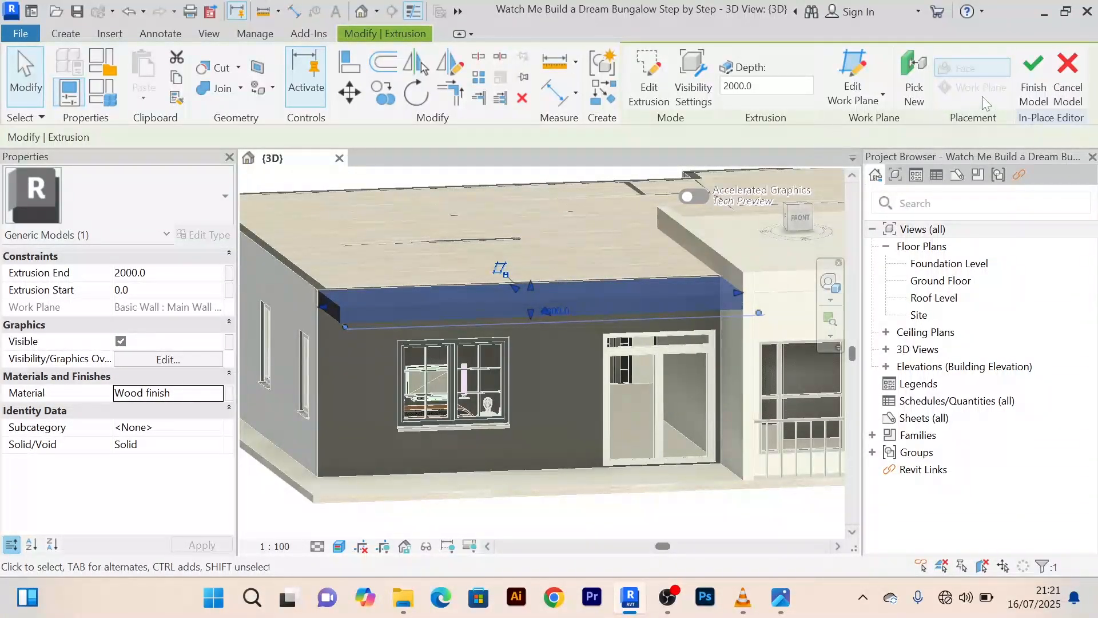
click(1031, 73)
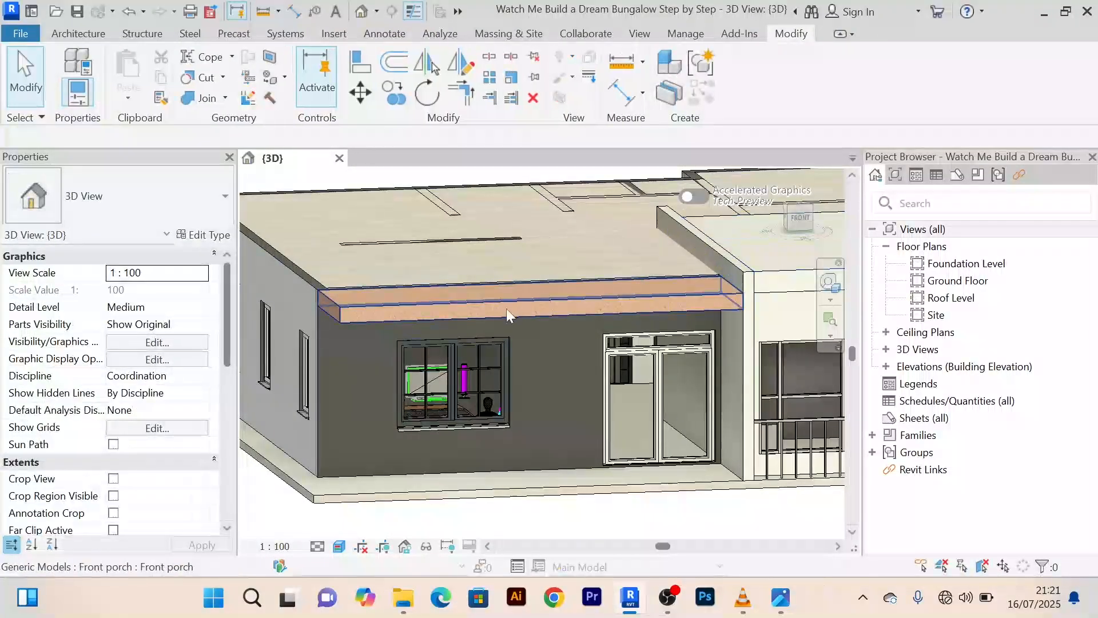
Examine the canopy's wood texture up close and its fit at the dark wall's corner from the side and front
scroll(380, 305, up, 6)
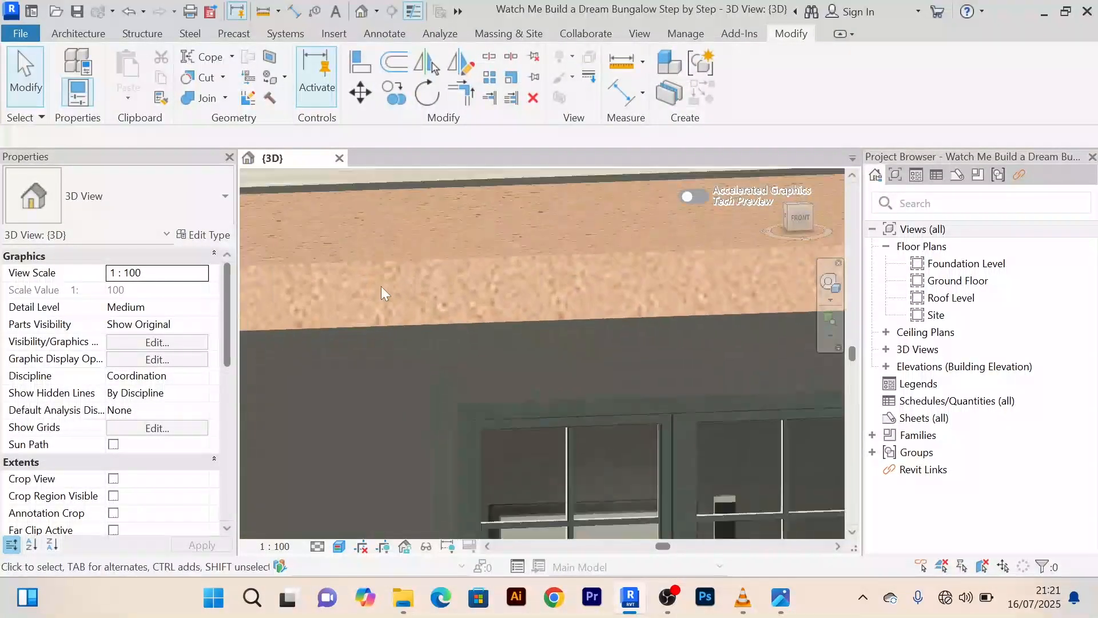
scroll(381, 286, down, 5)
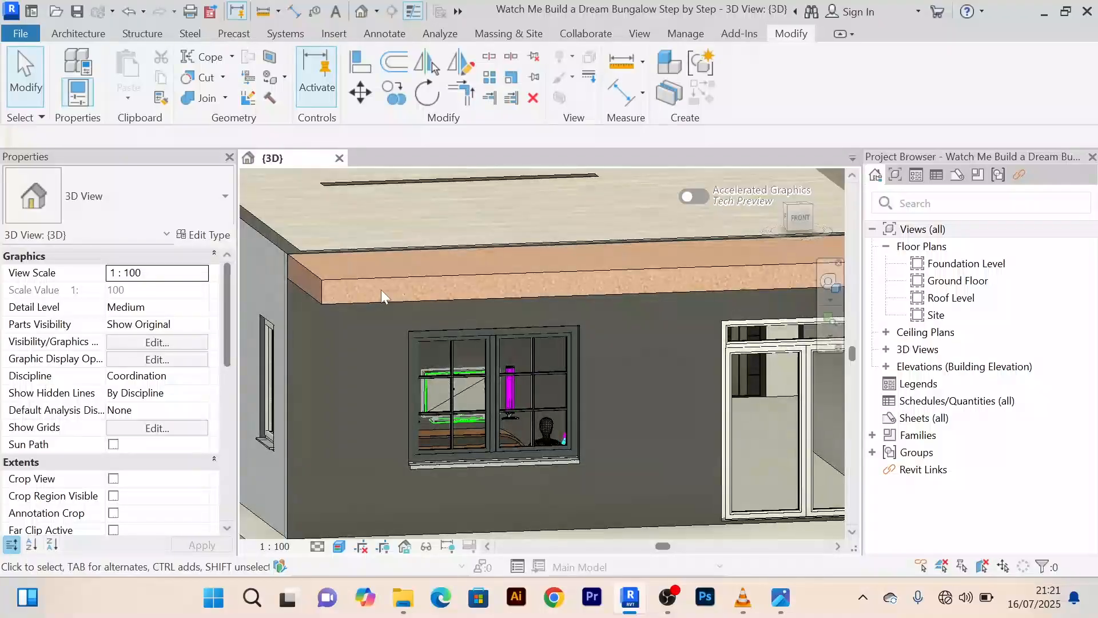
shift+middle_drag(381, 289, 465, 235)
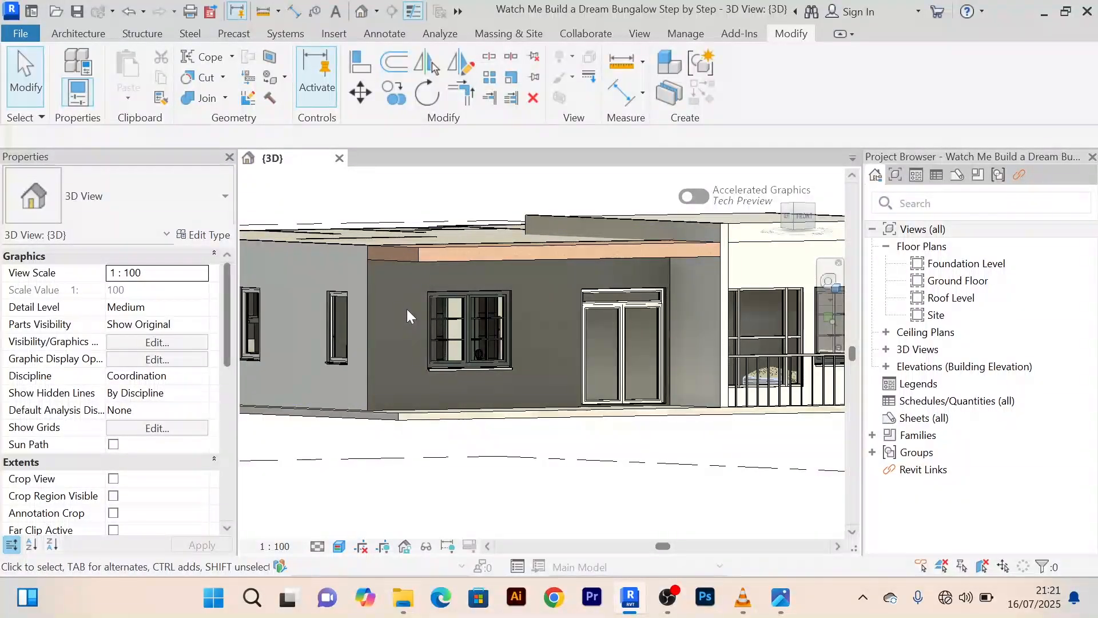
scroll(423, 257, up, 2)
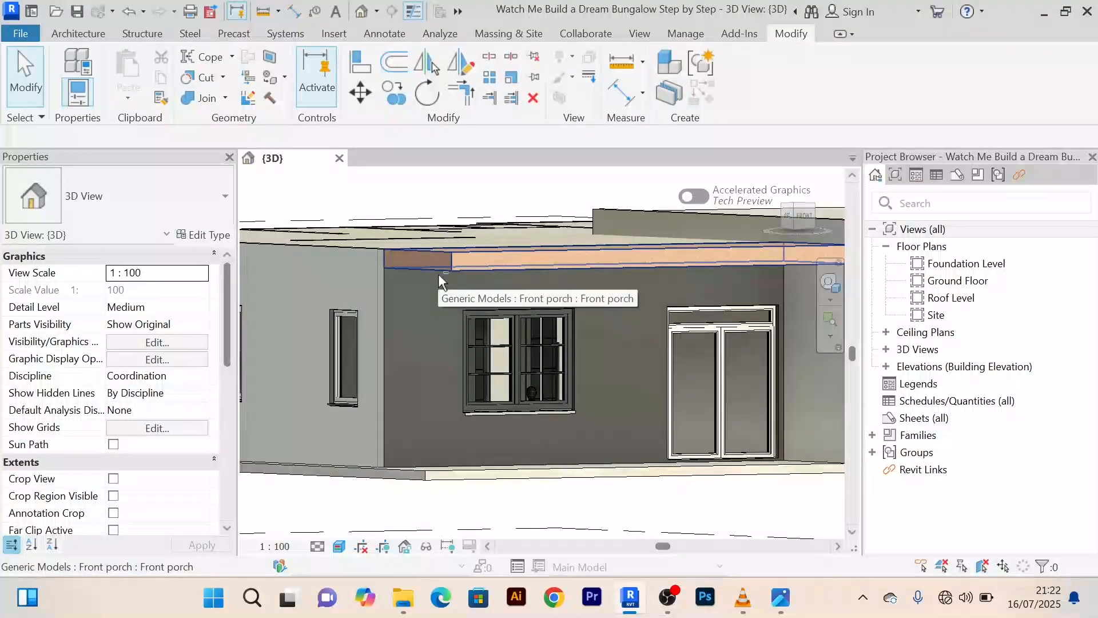
shift+middle_drag(438, 273, 402, 242)
scroll(385, 266, up, 4)
scroll(413, 279, up, 4)
scroll(413, 279, down, 4)
scroll(496, 243, down, 3)
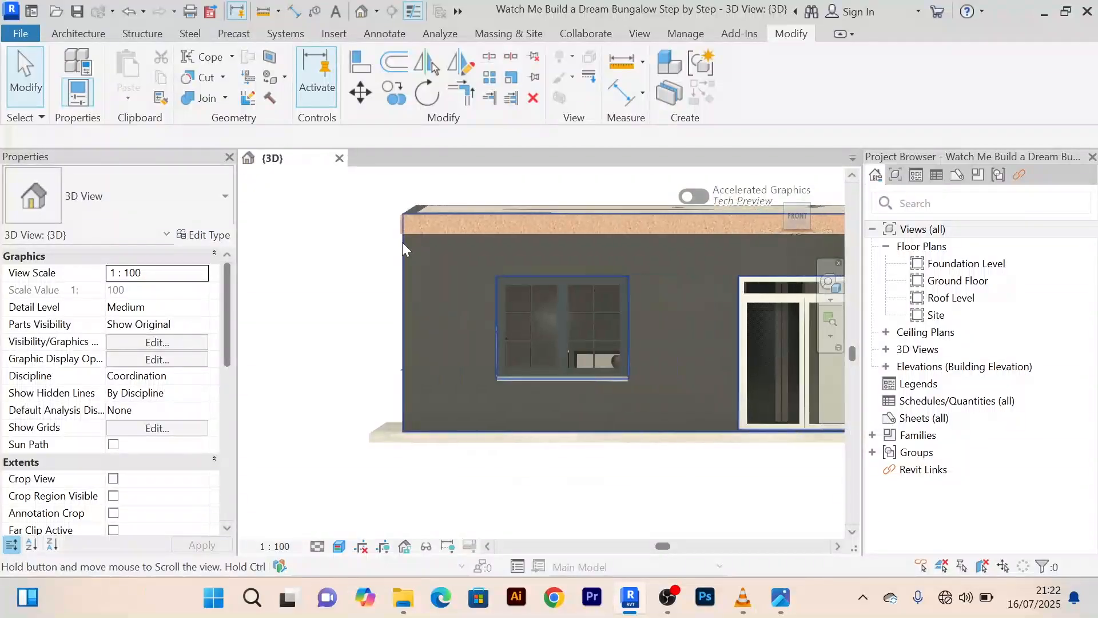
scroll(432, 246, up, 3)
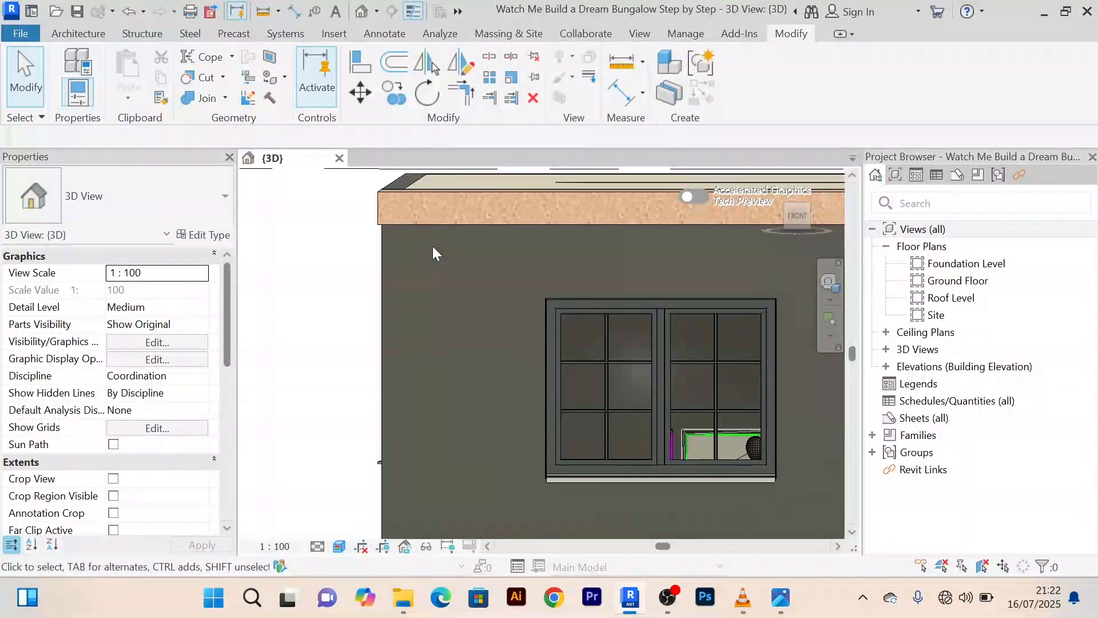
scroll(433, 246, down, 2)
middle_drag(432, 246, 413, 232)
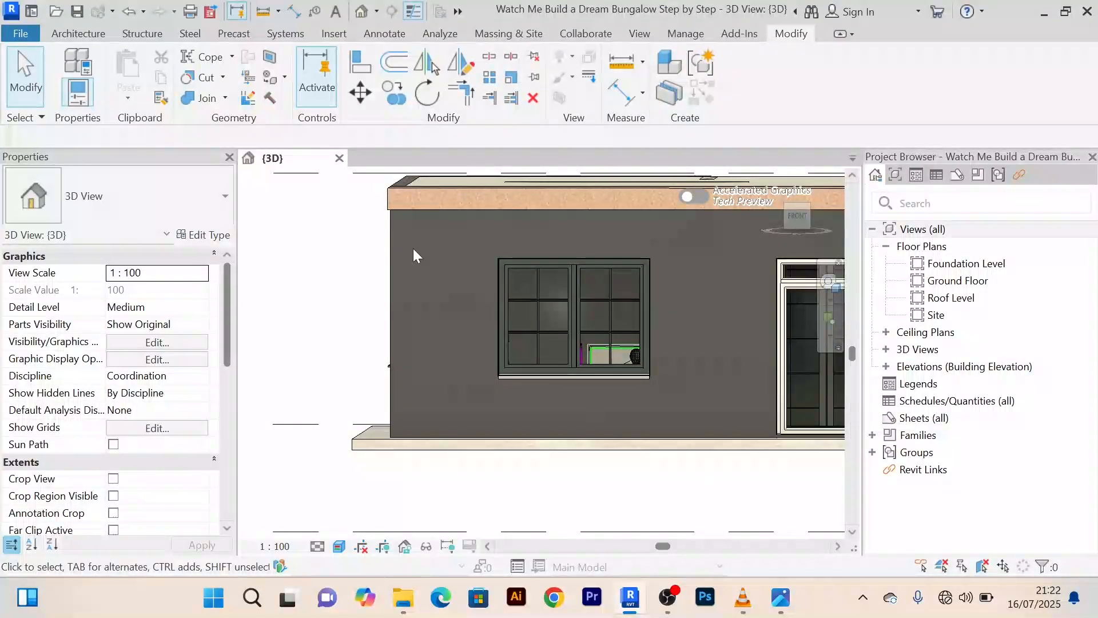
scroll(413, 249, down, 2)
middle_drag(412, 249, 385, 257)
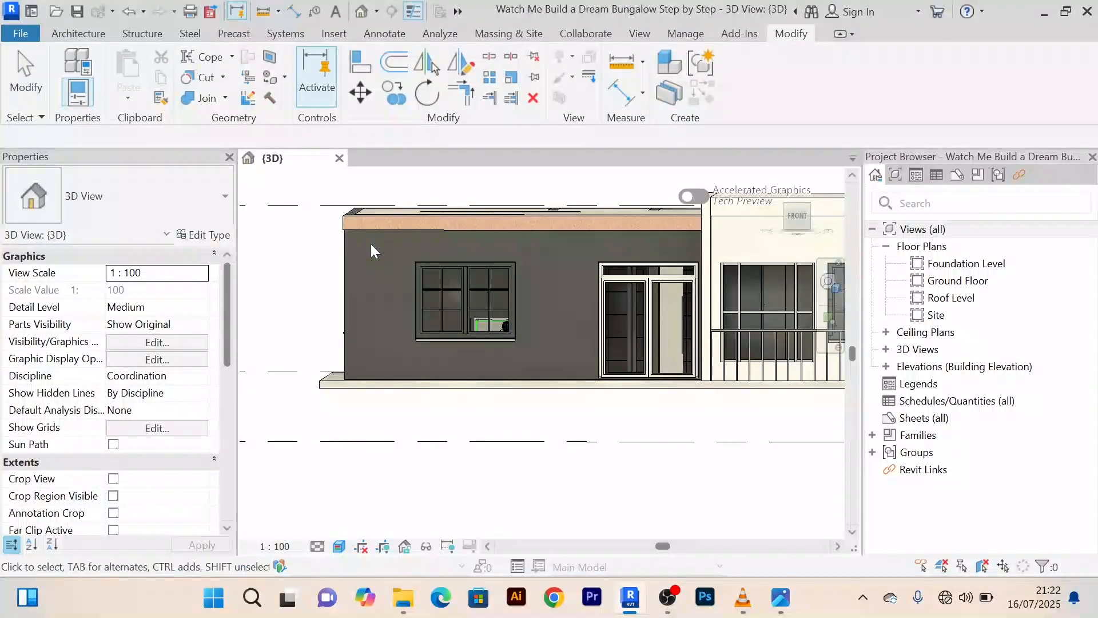
Start a new in-place model in the Generic Models category, keeping the default name Generic Models 1
click(80, 35)
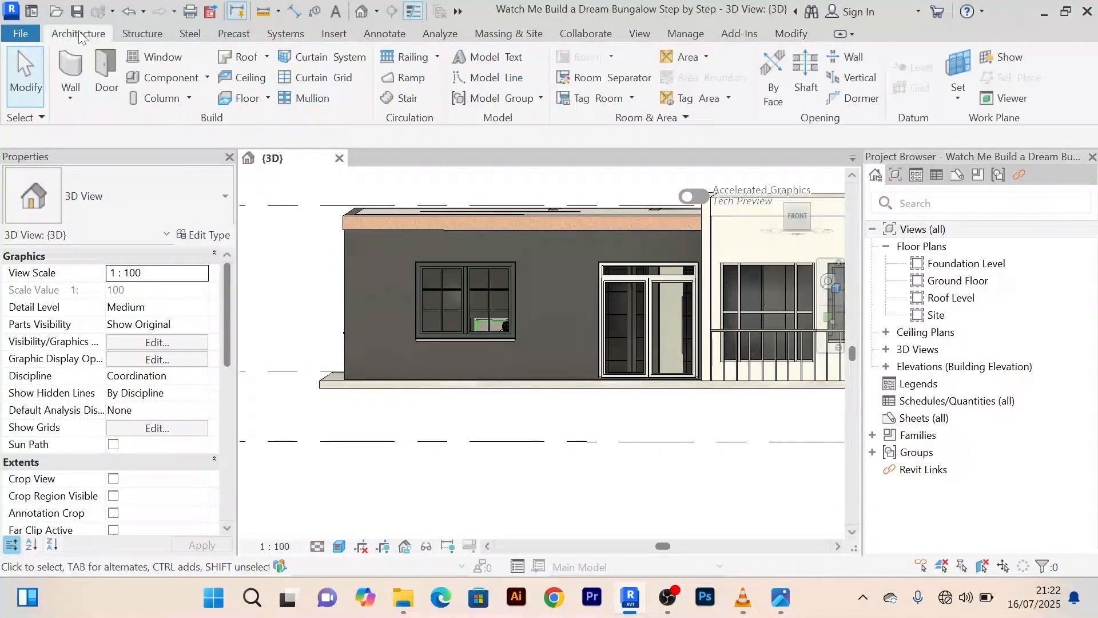
click(207, 79)
click(179, 149)
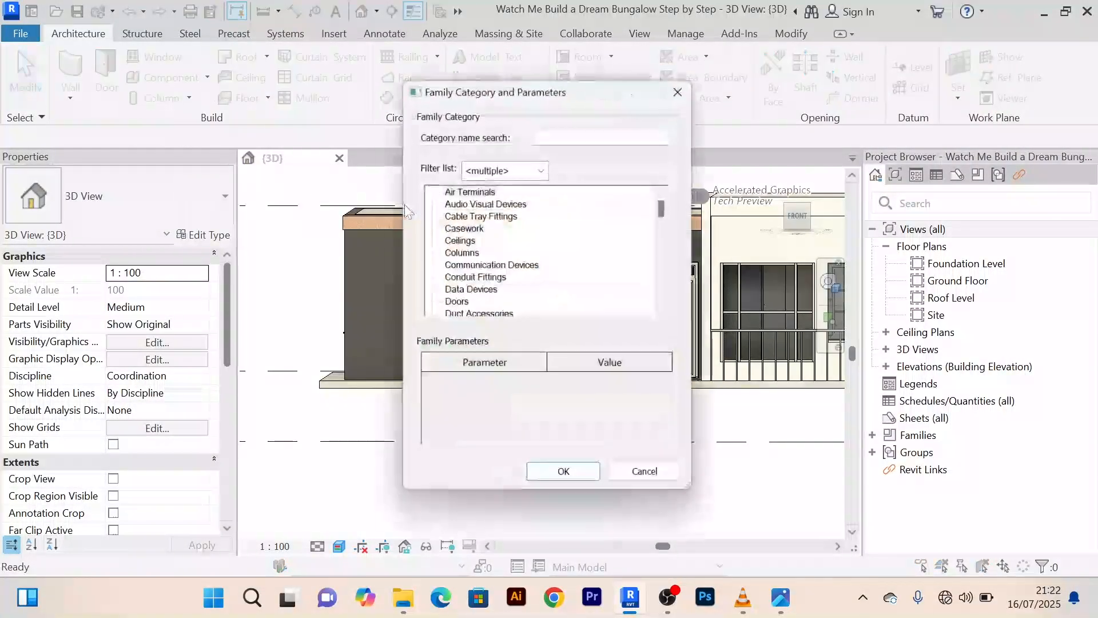
click(460, 253)
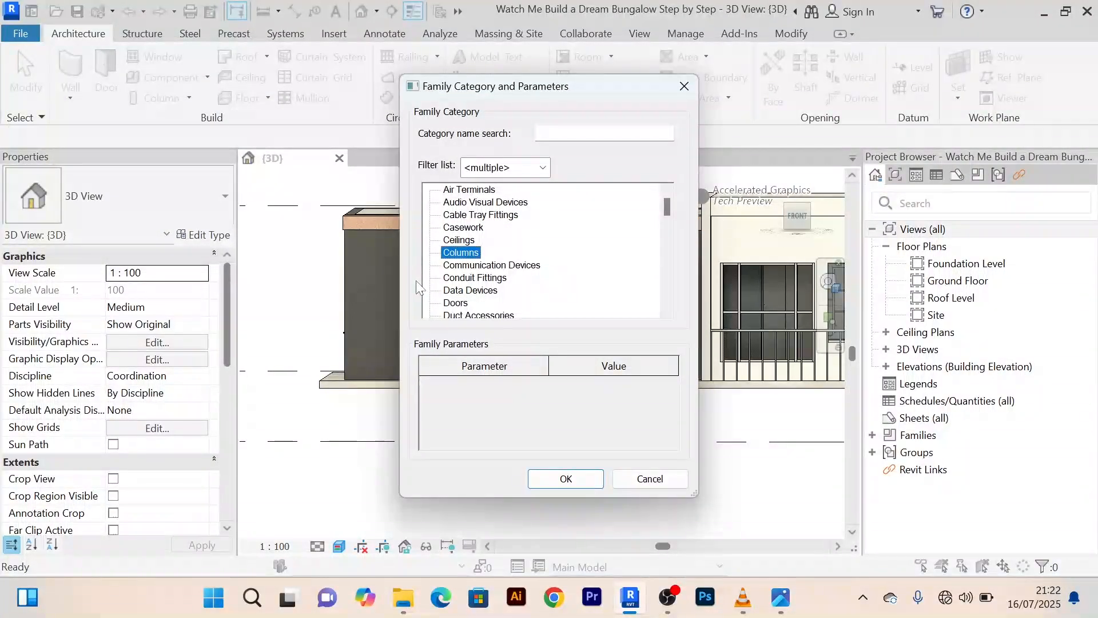
key(g)
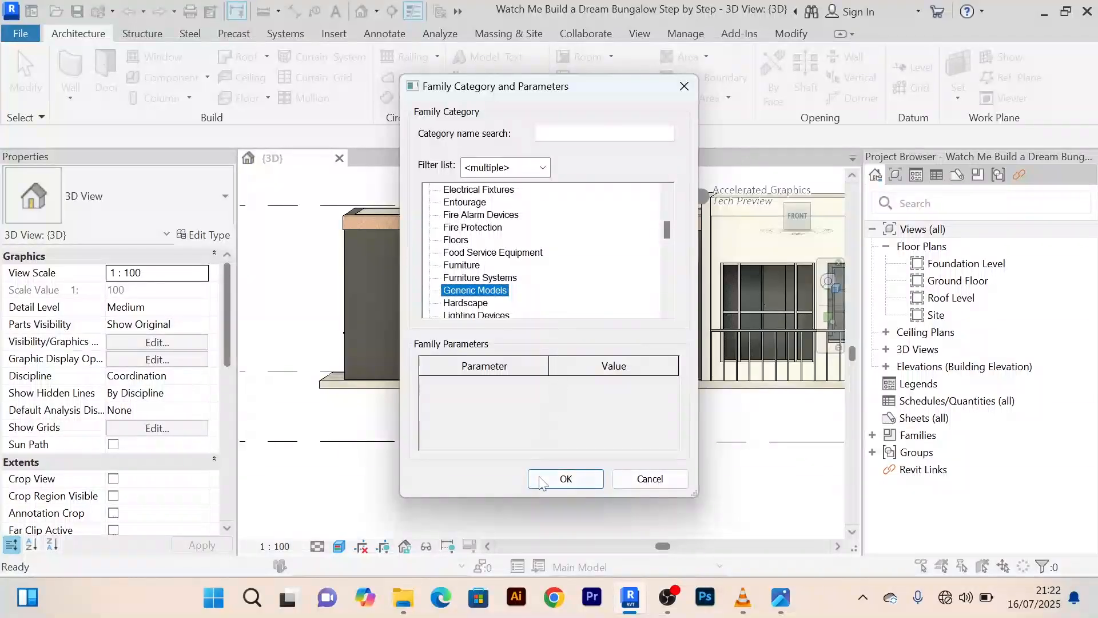
click(565, 479)
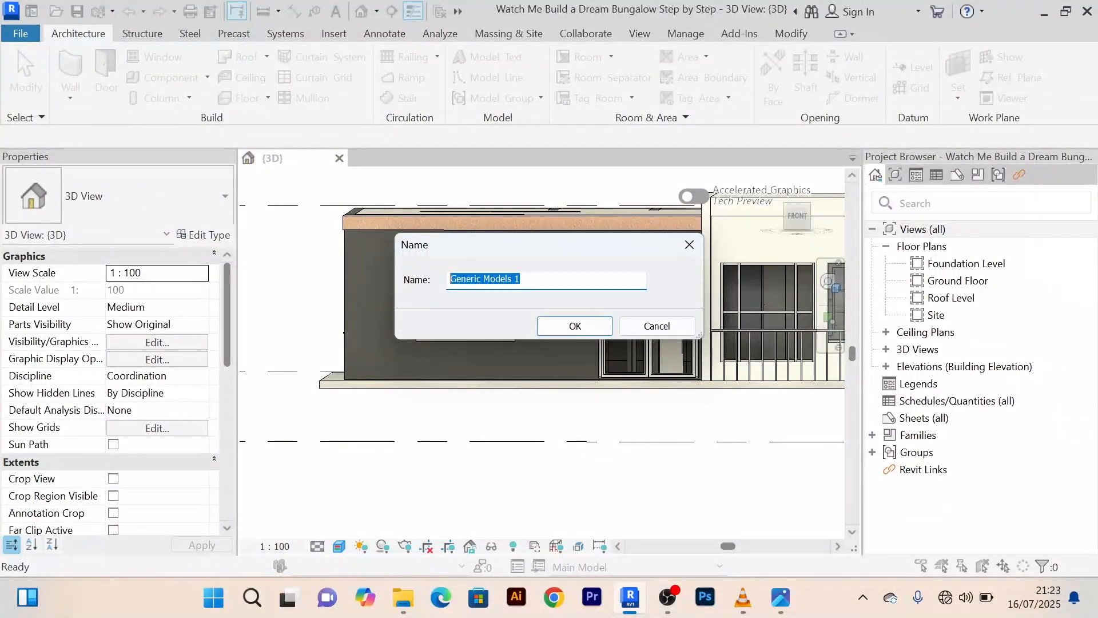
click(582, 331)
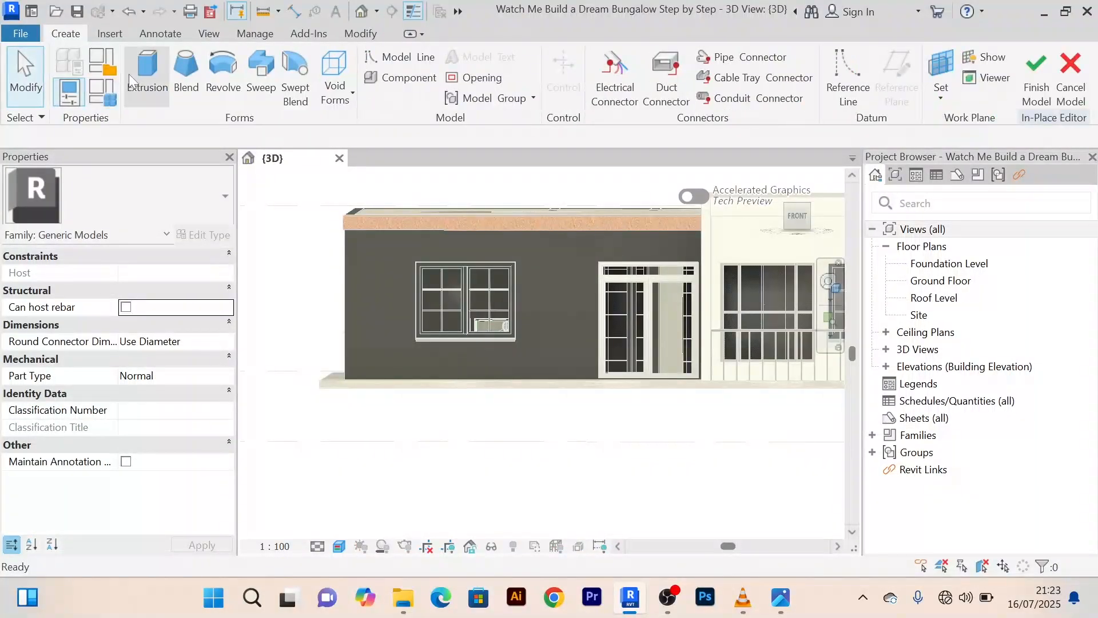
Start an extrusion and set its work plane by picking the face of the dark front wall
click(150, 71)
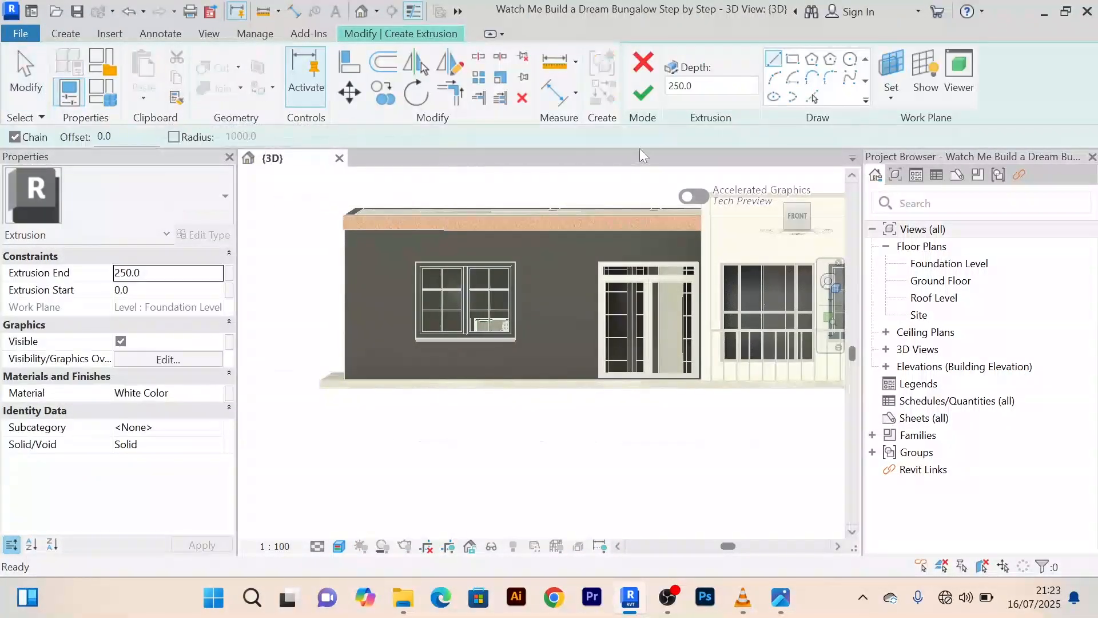
click(890, 73)
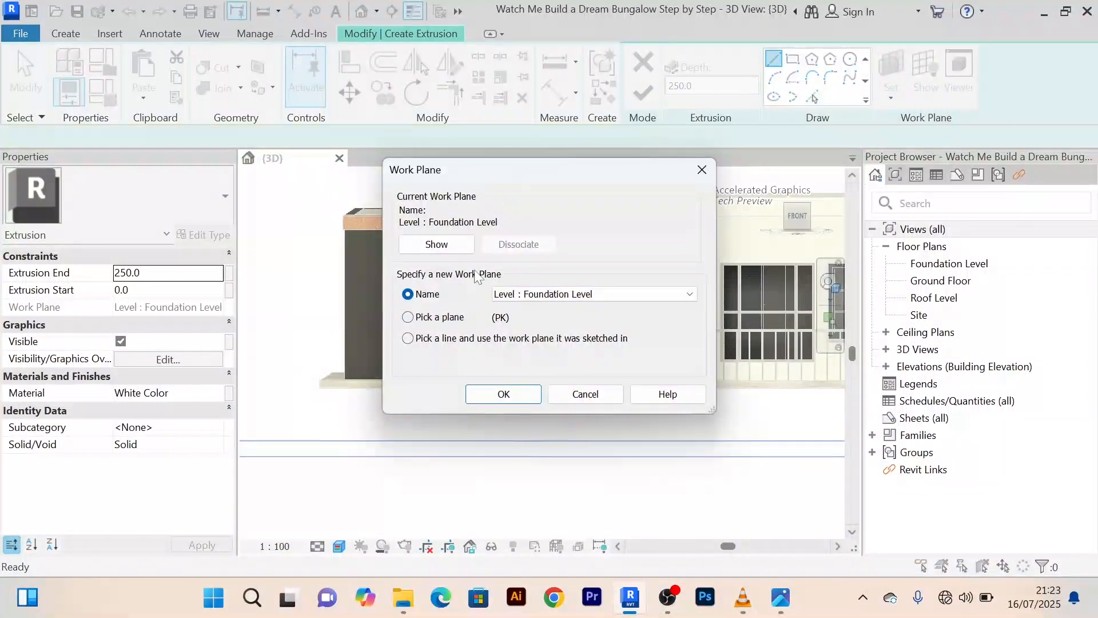
click(509, 400)
scroll(356, 268, up, 2)
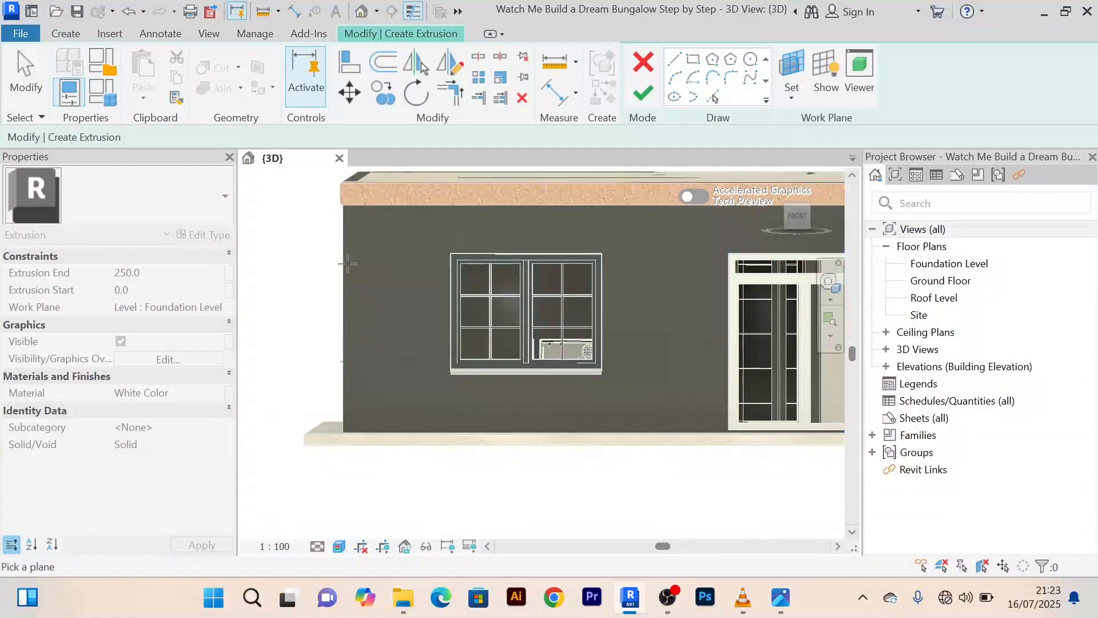
click(350, 261)
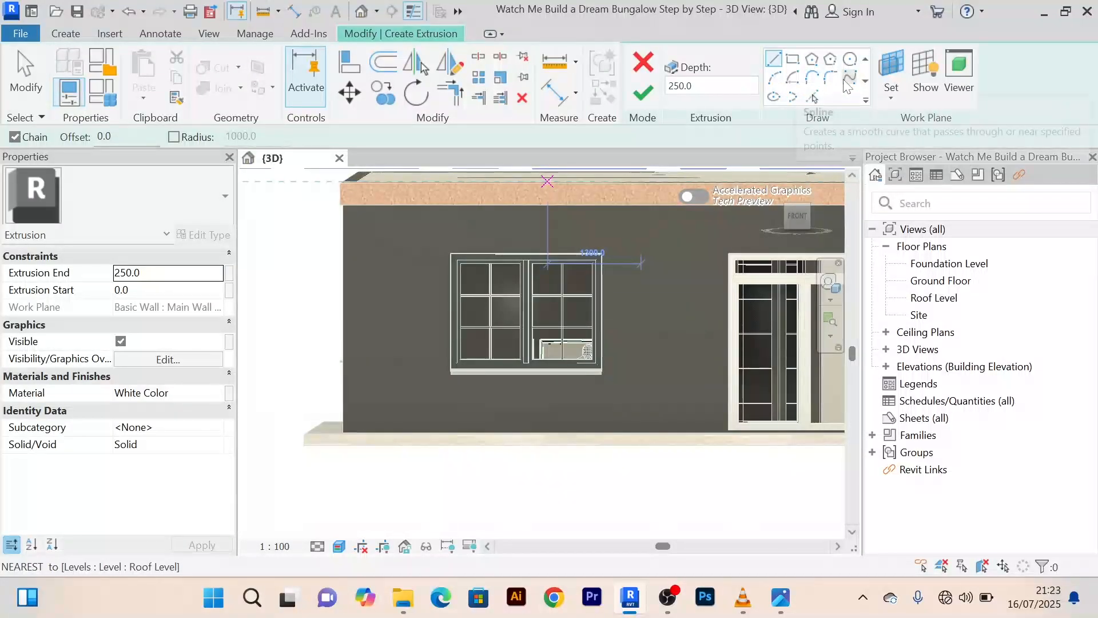
Sketch a column rectangle about 773 mm wide and 2969 mm high at the dark wall's outer corner, up from the wall base
click(793, 62)
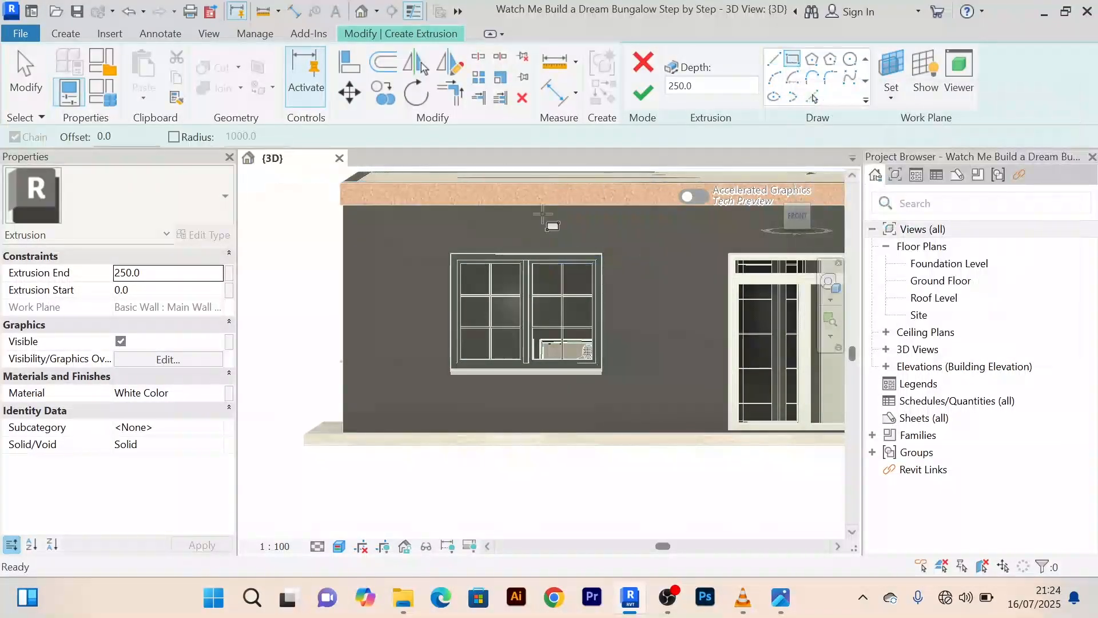
click(342, 220)
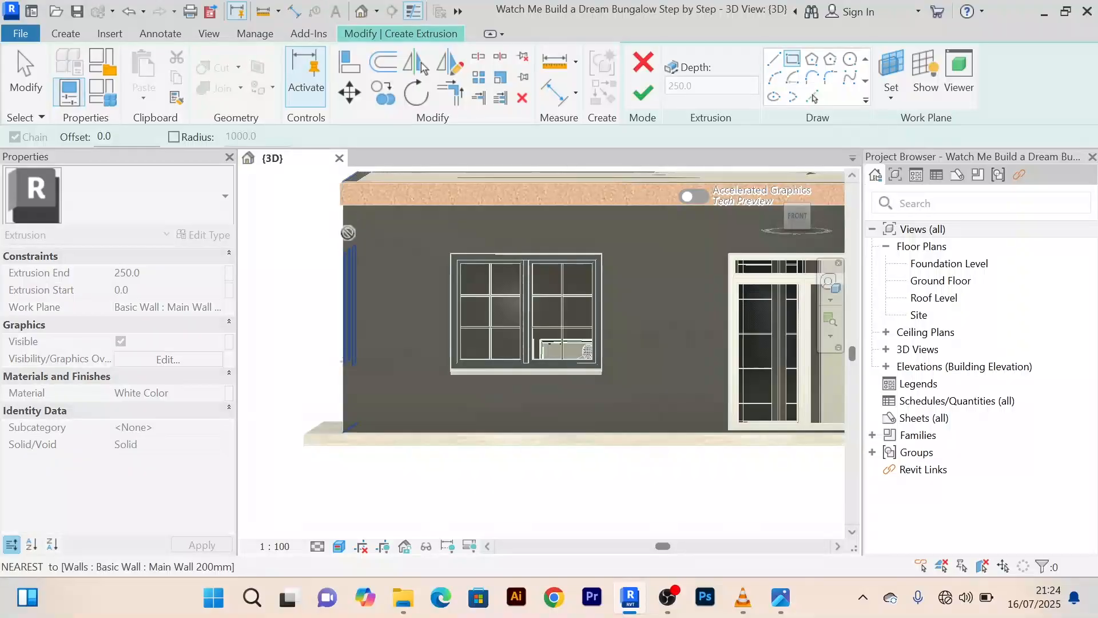
click(400, 434)
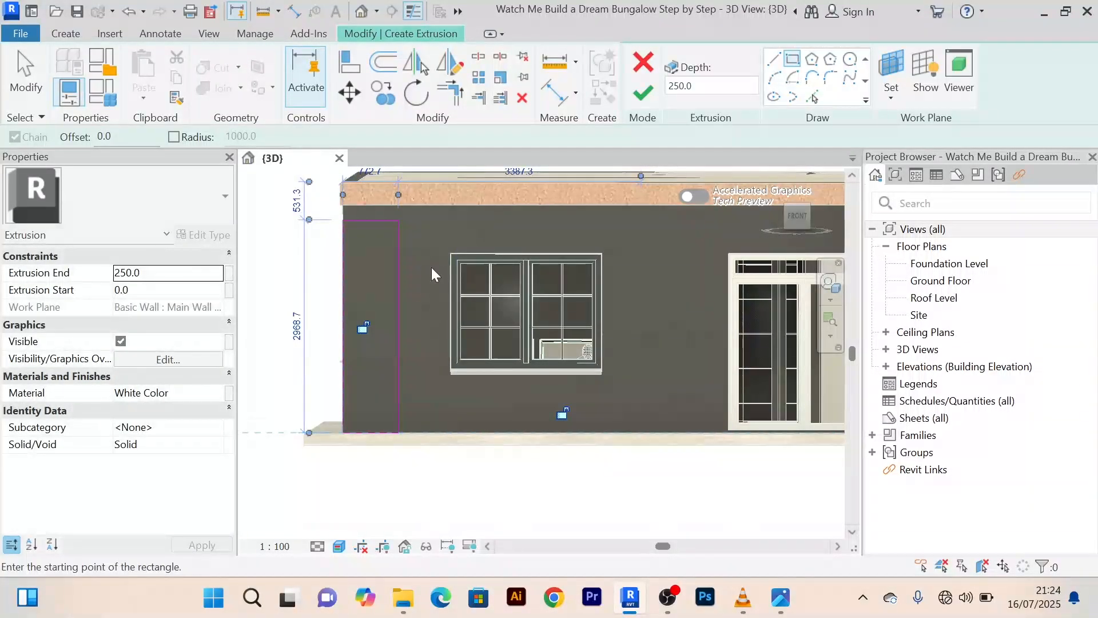
right_click(451, 175)
click(466, 187)
right_click(439, 235)
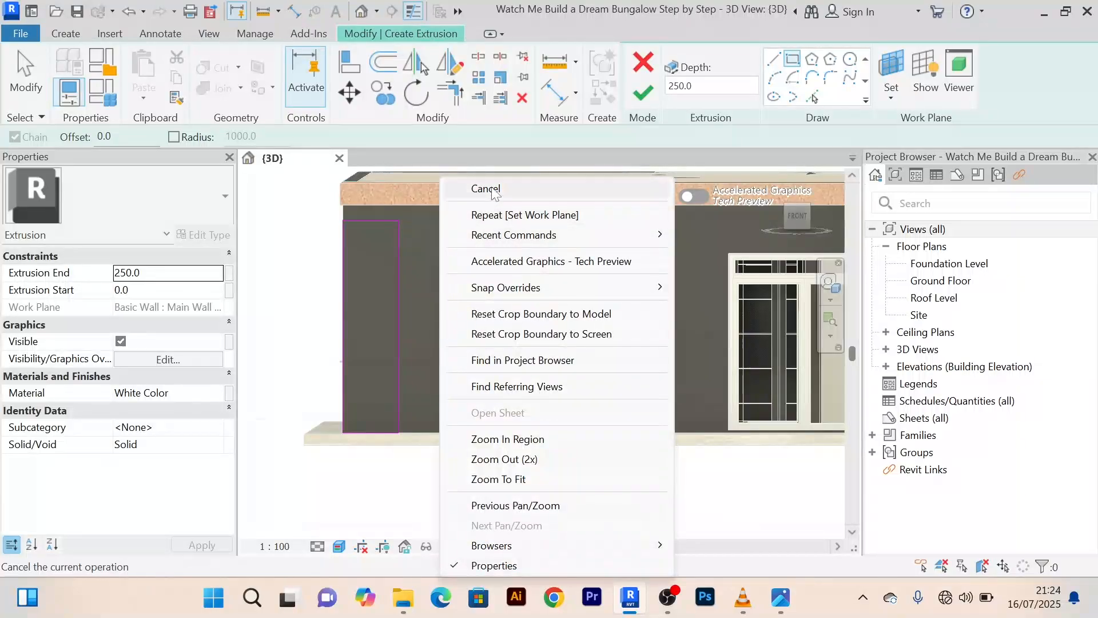
click(483, 186)
Set the column rectangle's width to 300 mm by moving its inner vertical edge
scroll(386, 355, up, 3)
scroll(386, 410, down, 1)
scroll(429, 367, up, 2)
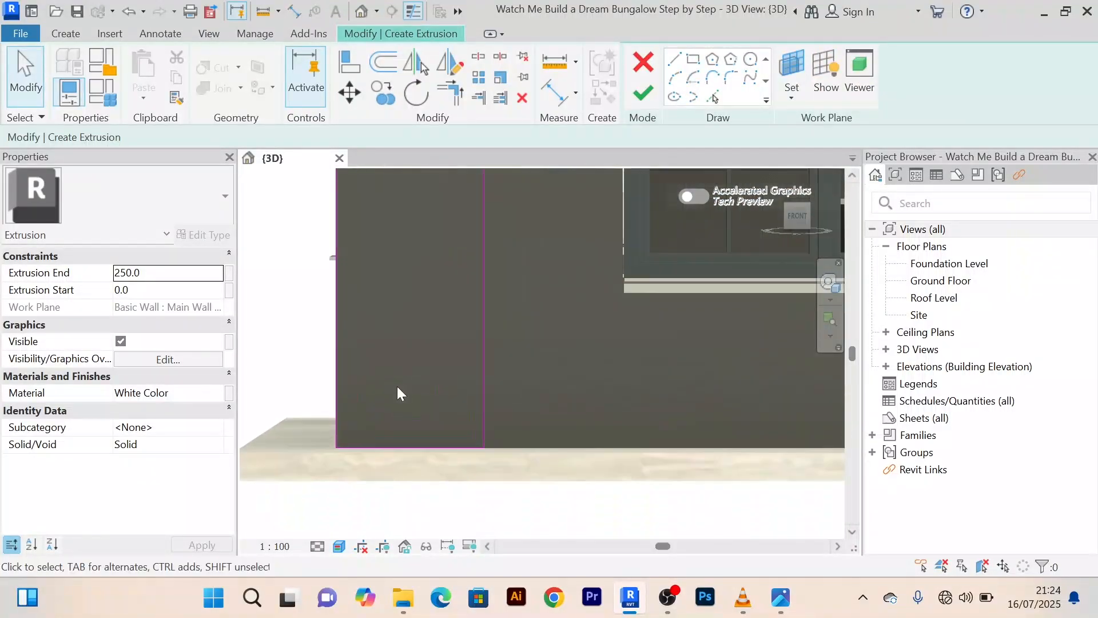
click(482, 393)
scroll(457, 387, down, 3)
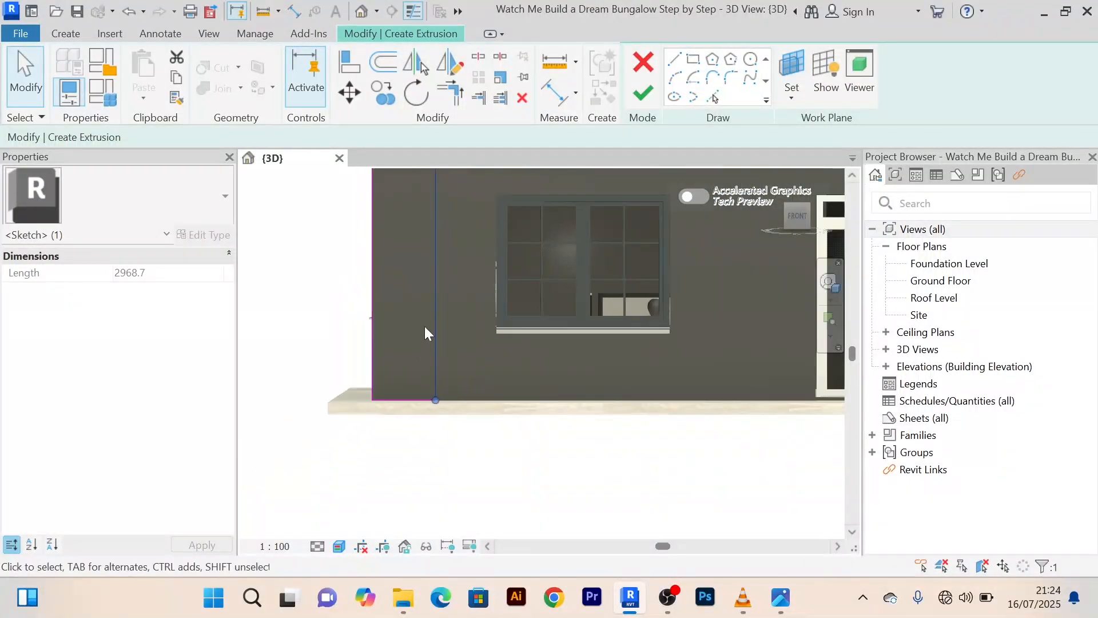
scroll(412, 307, up, 5)
scroll(395, 250, up, 1)
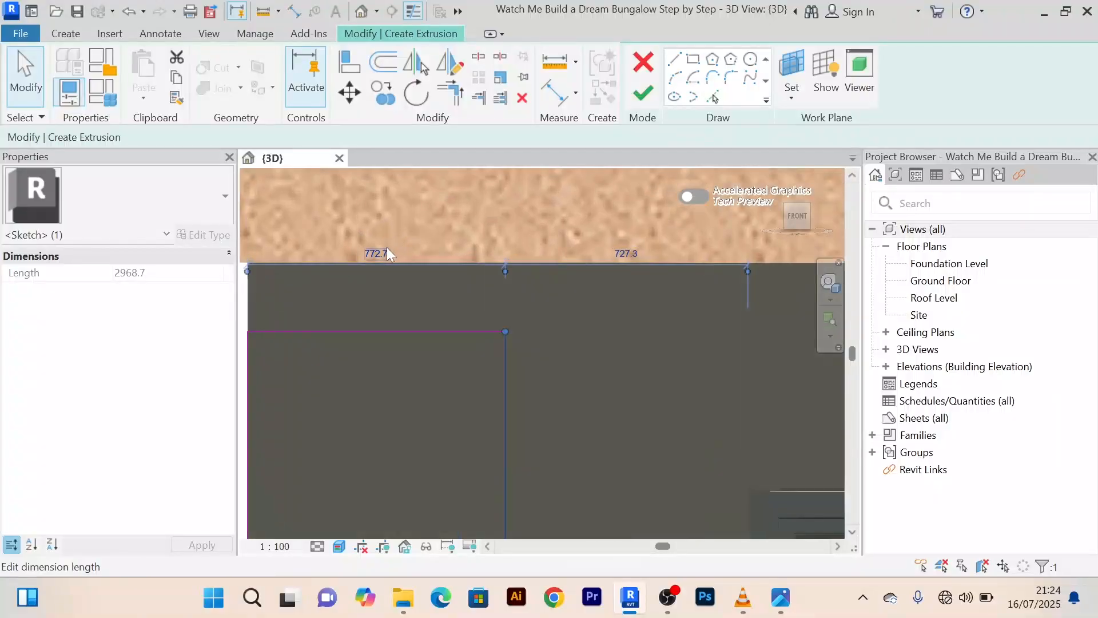
click(377, 253)
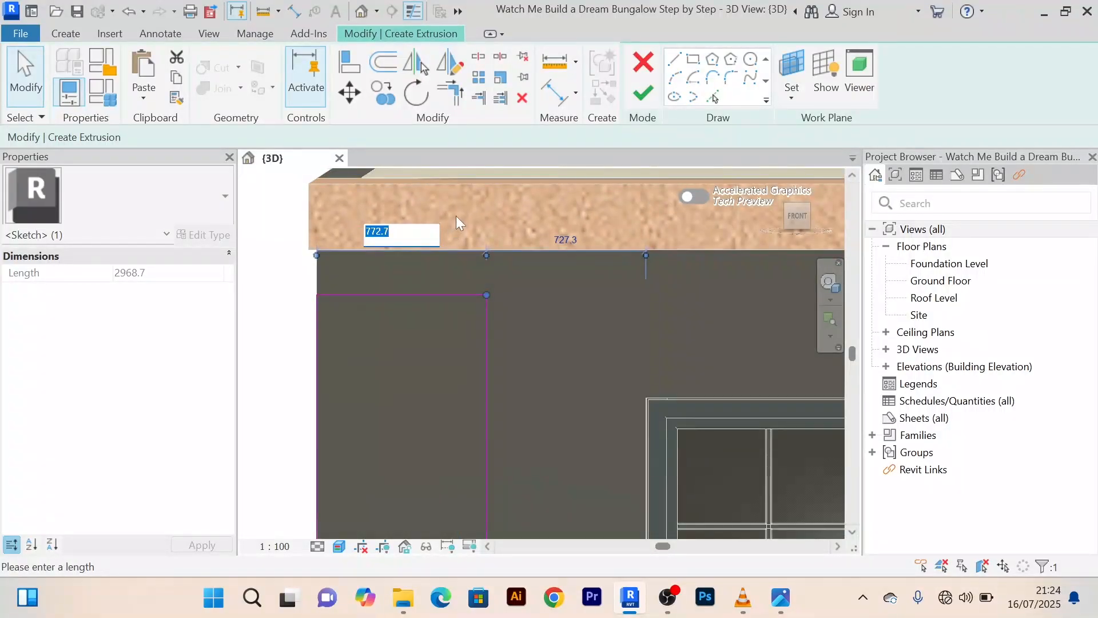
scroll(455, 215, down, 1)
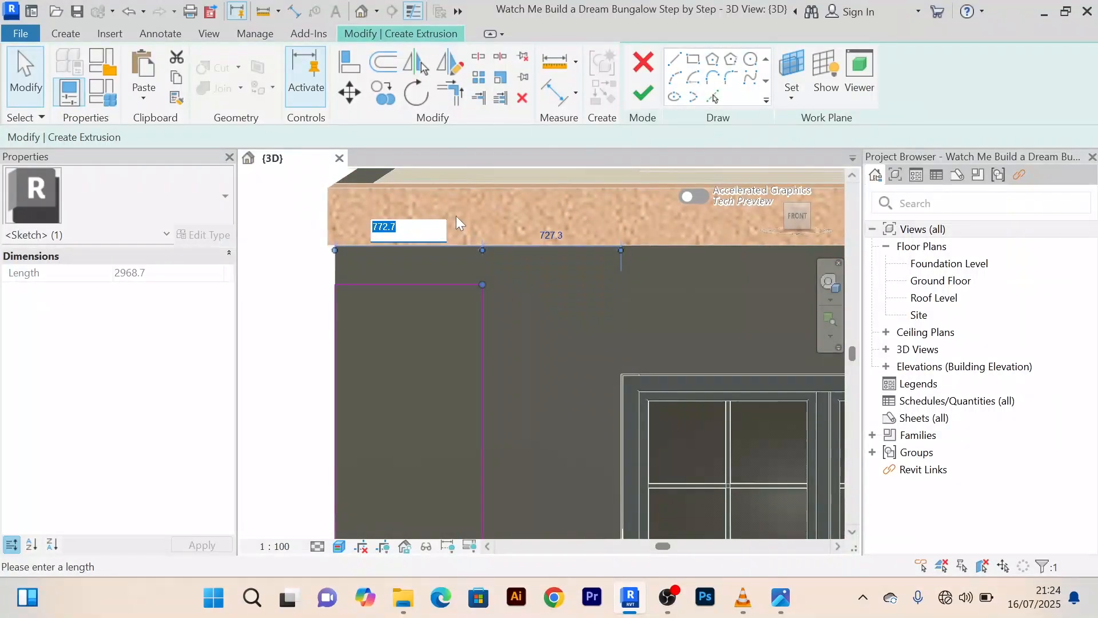
text(300)
key(Return)
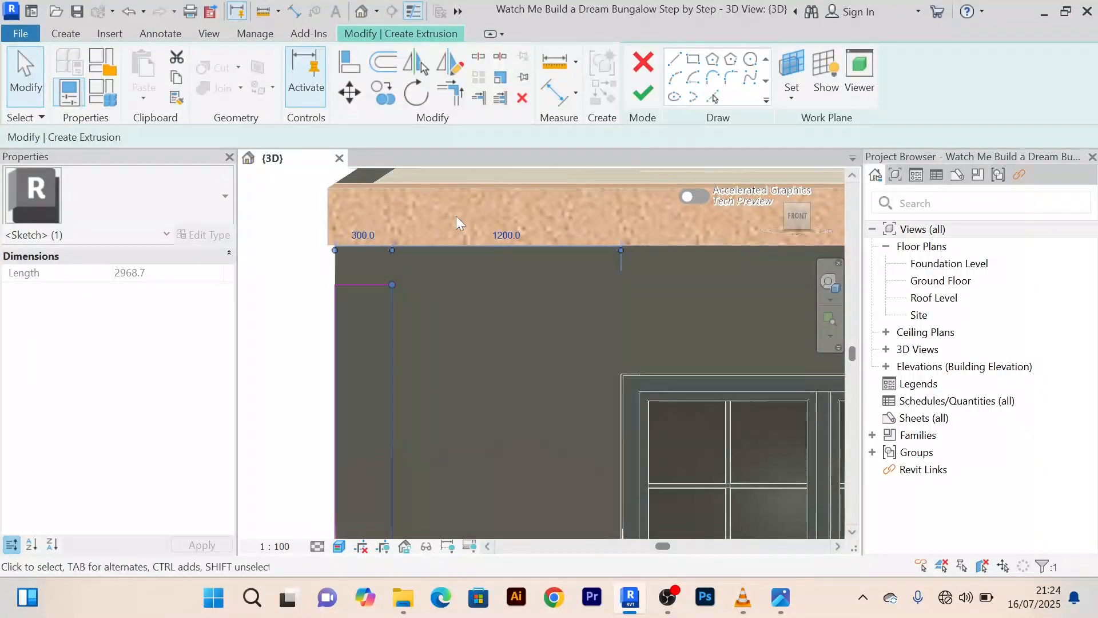
Complete the column sketch as an extrusion with a depth of 250 mm
scroll(456, 215, down, 2)
scroll(484, 322, down, 2)
middle_drag(488, 324, 488, 293)
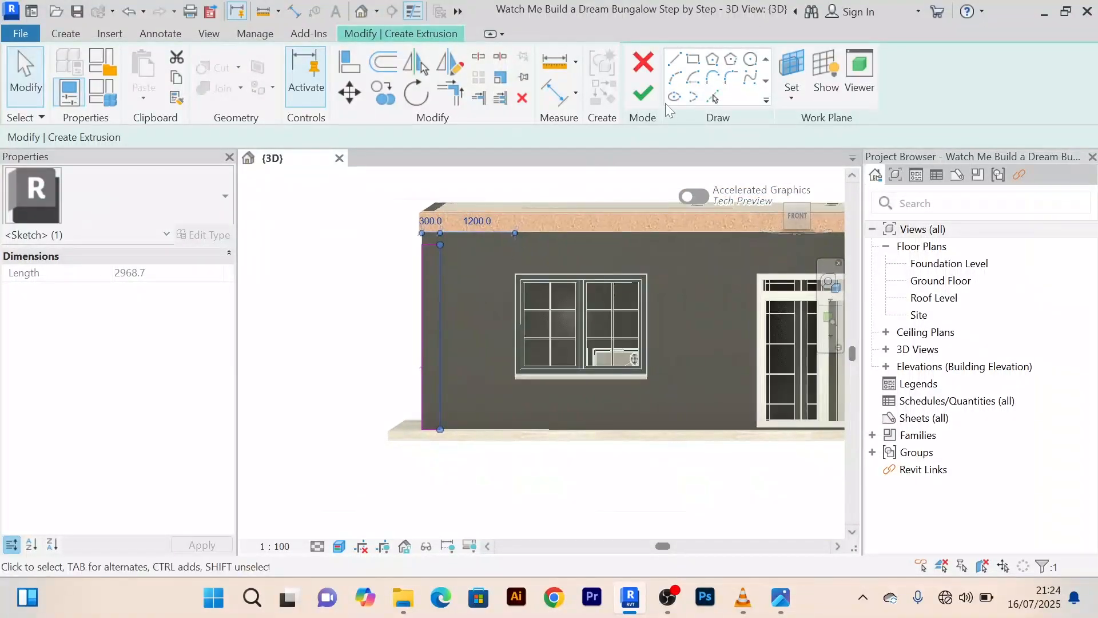
click(643, 94)
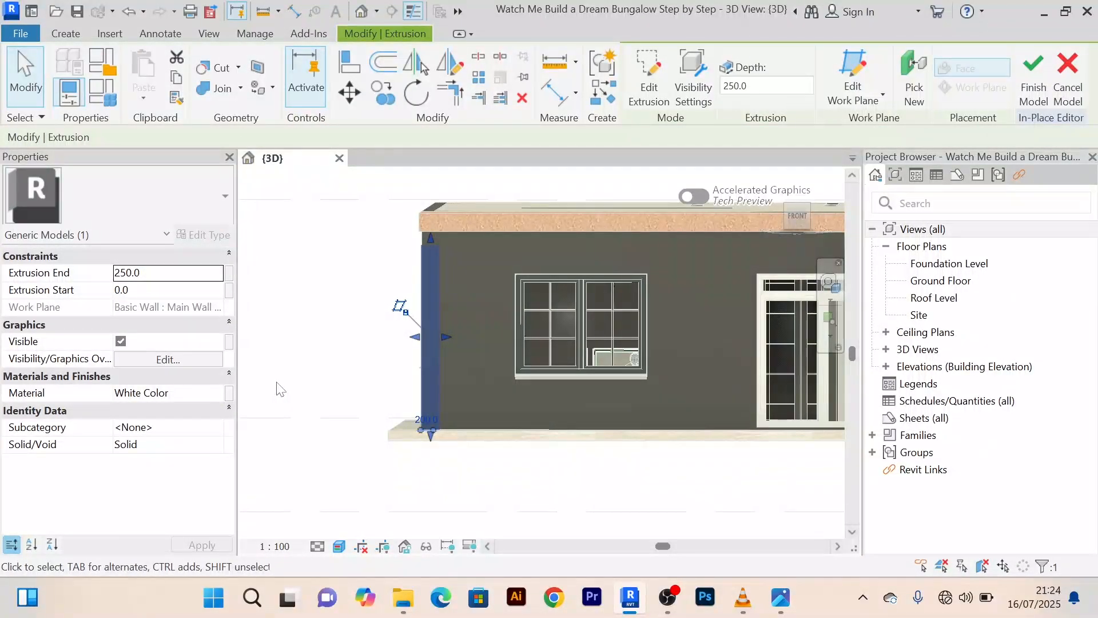
Review the column extrusion's material, keep it as White Color, and finish the in-place model
scroll(441, 315, up, 4)
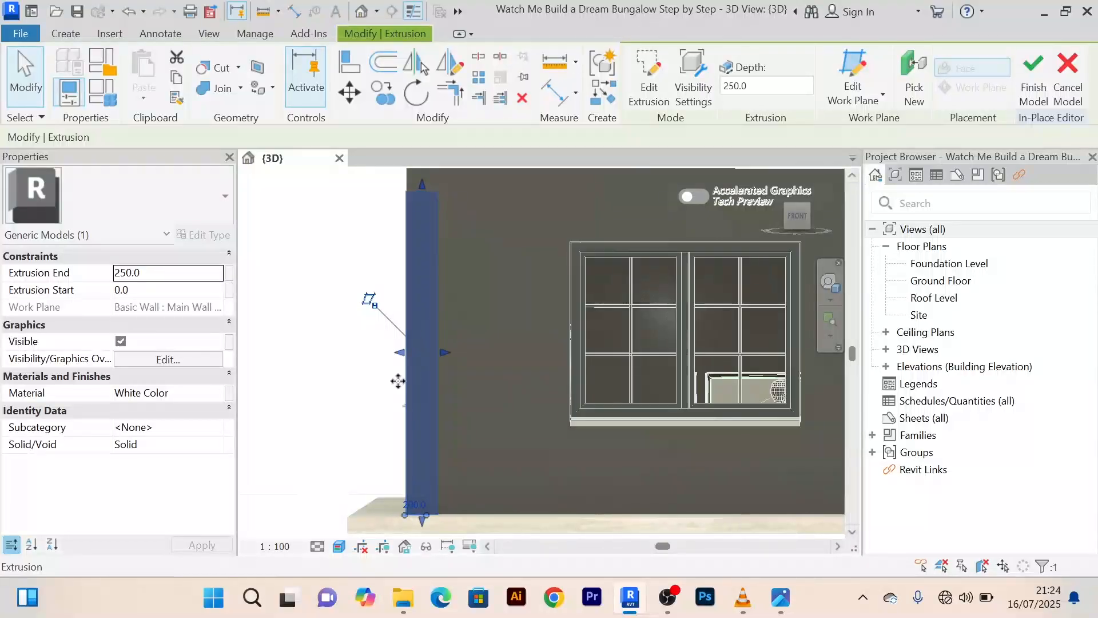
scroll(332, 392, down, 3)
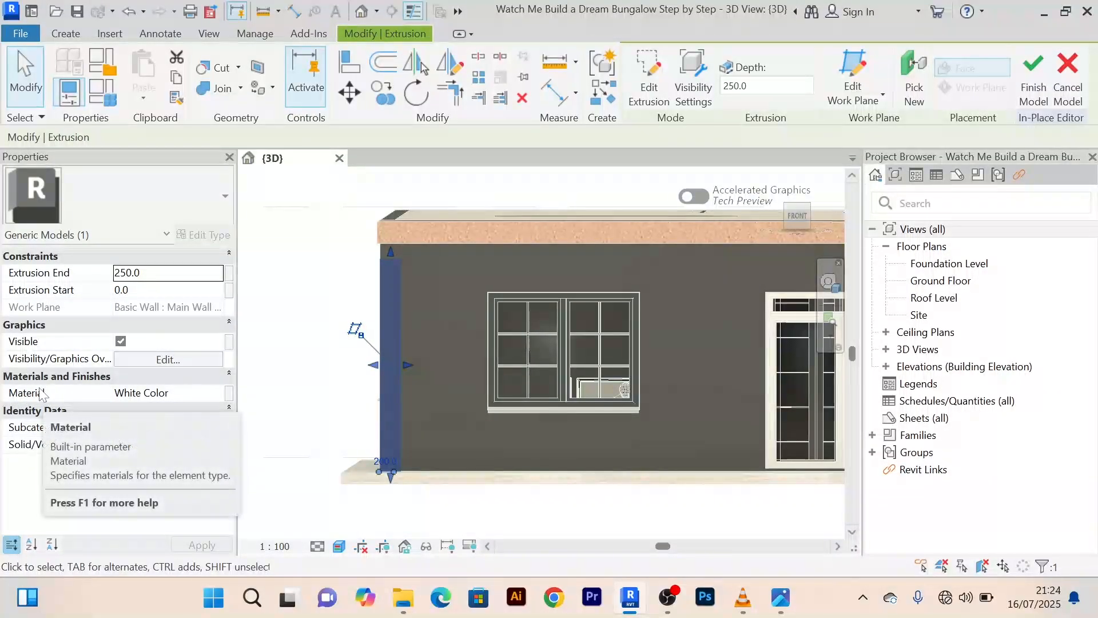
click(207, 393)
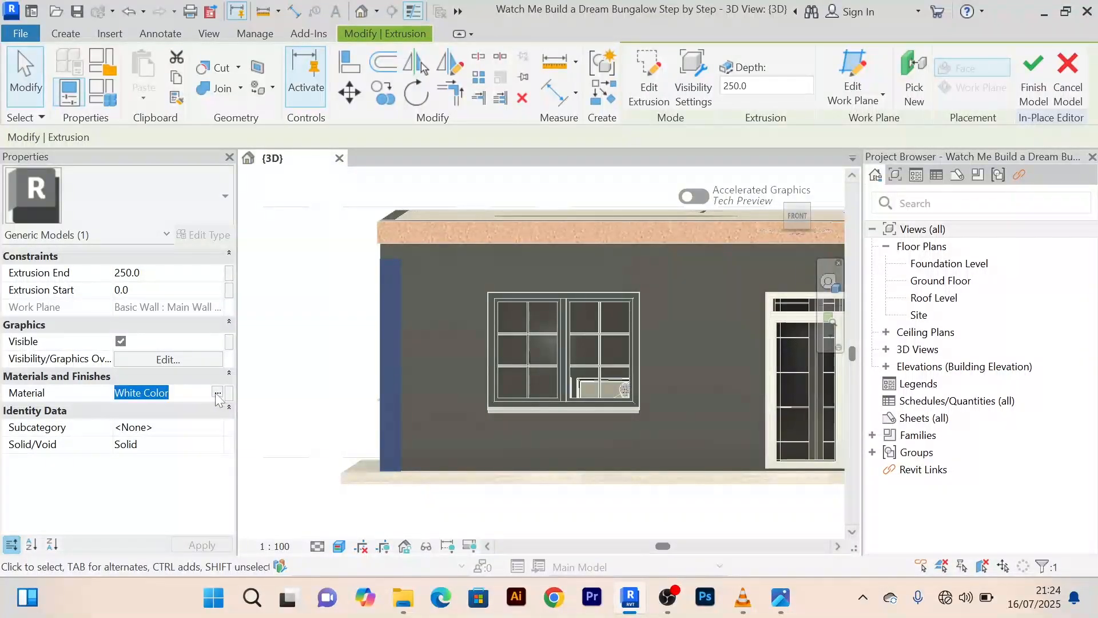
click(216, 394)
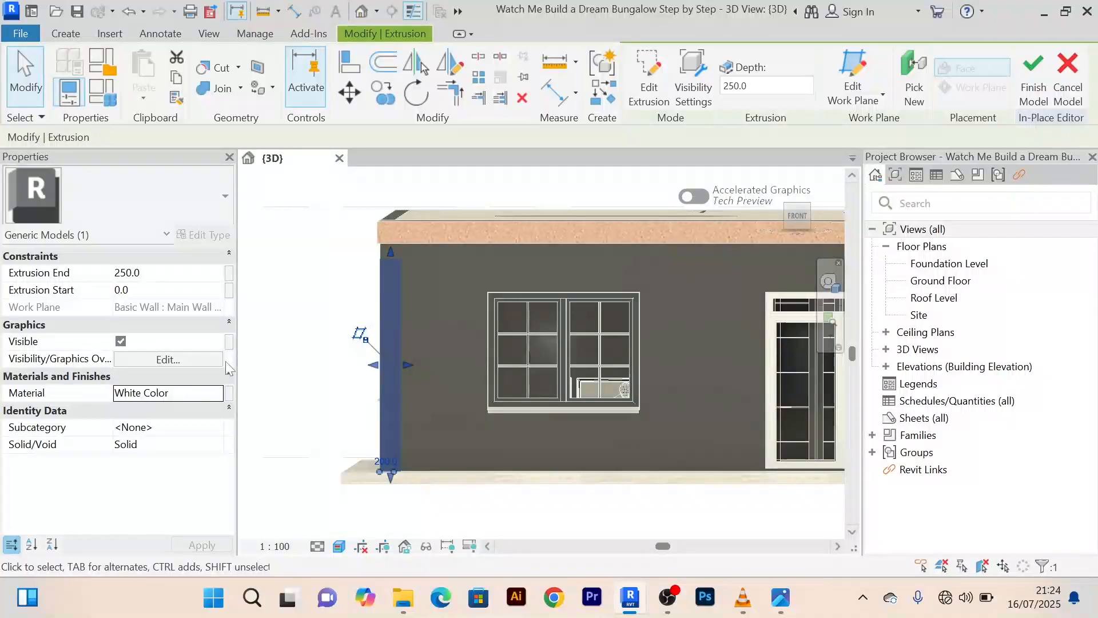
click(1034, 74)
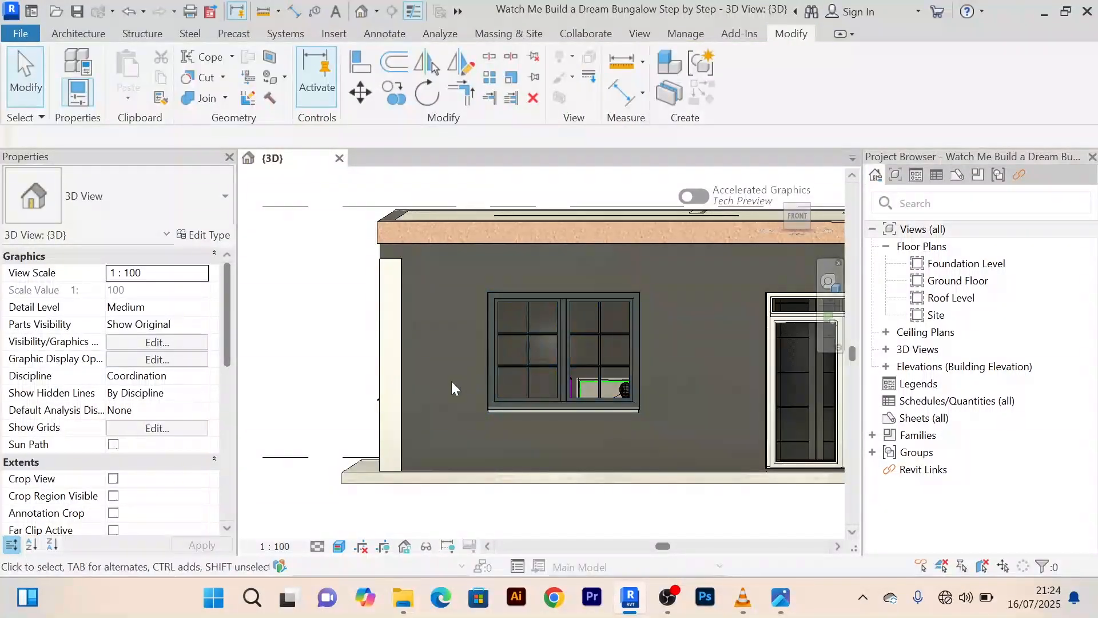
Examine the column from the side and front corner, checking its position against the canopy and porch slab edges
scroll(400, 327, up, 3)
click(412, 327)
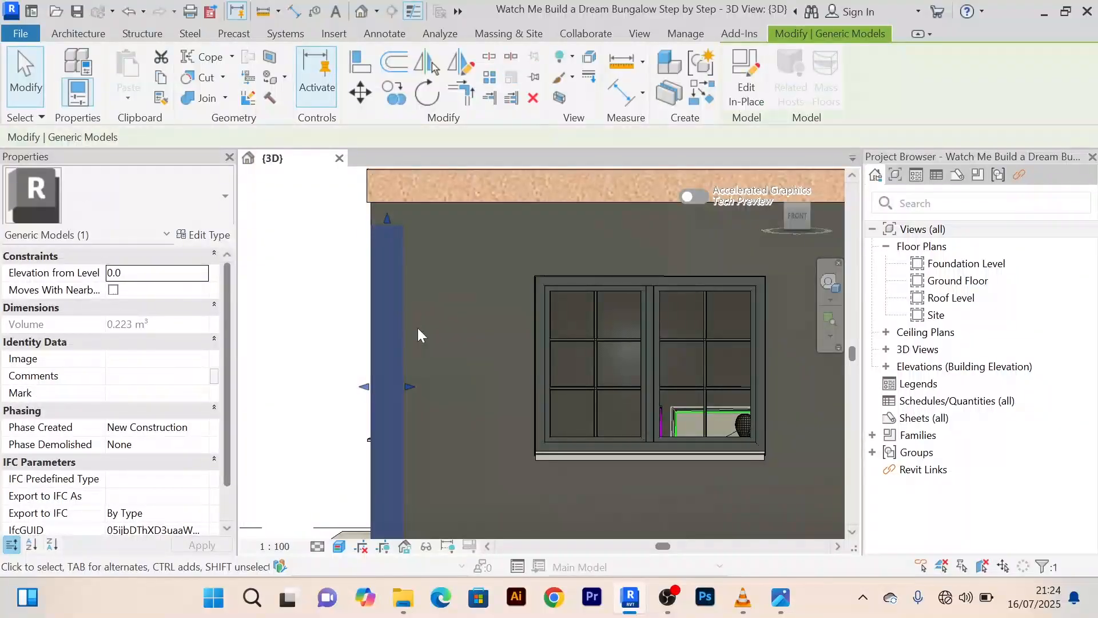
scroll(410, 335, down, 2)
shift+middle_drag(411, 336, 503, 369)
scroll(476, 381, up, 2)
scroll(503, 369, down, 3)
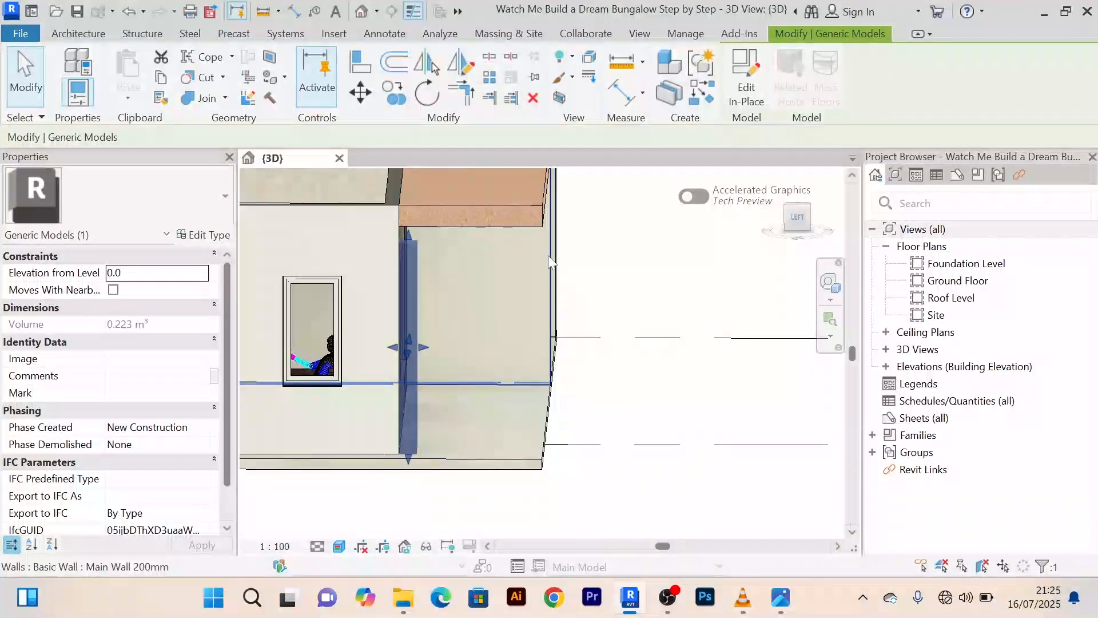
scroll(548, 256, down, 1)
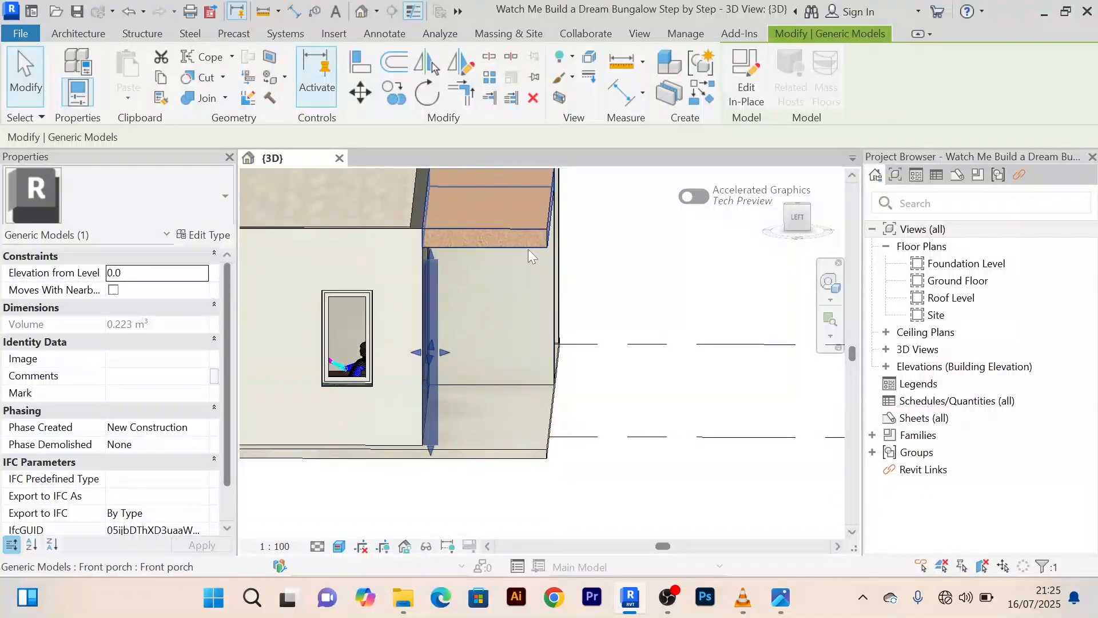
scroll(549, 245, up, 2)
scroll(507, 276, down, 2)
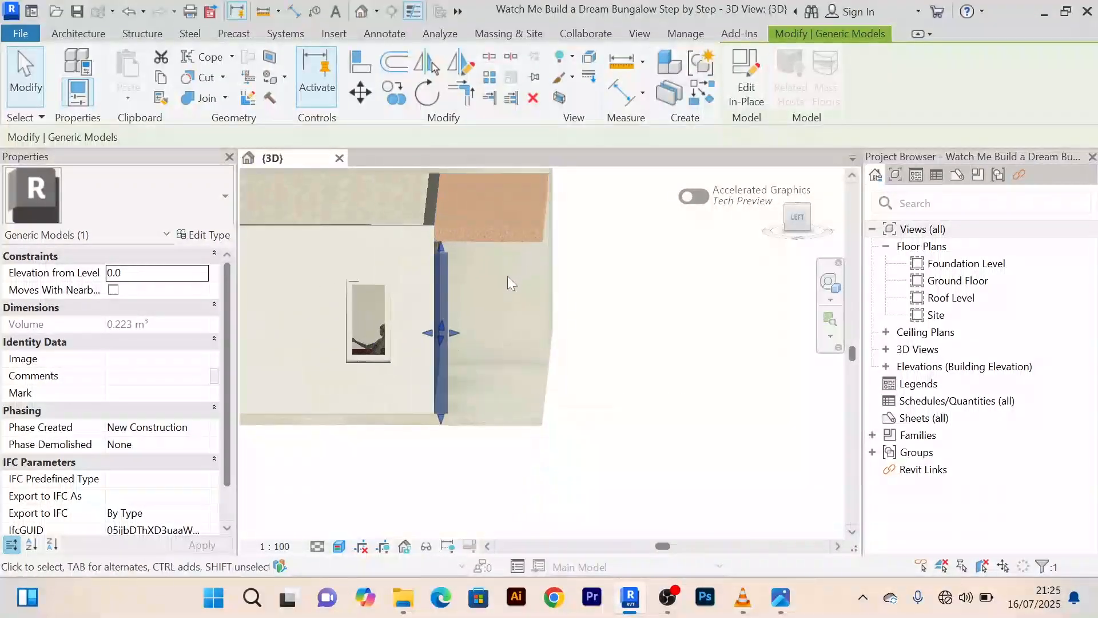
scroll(479, 294, up, 2)
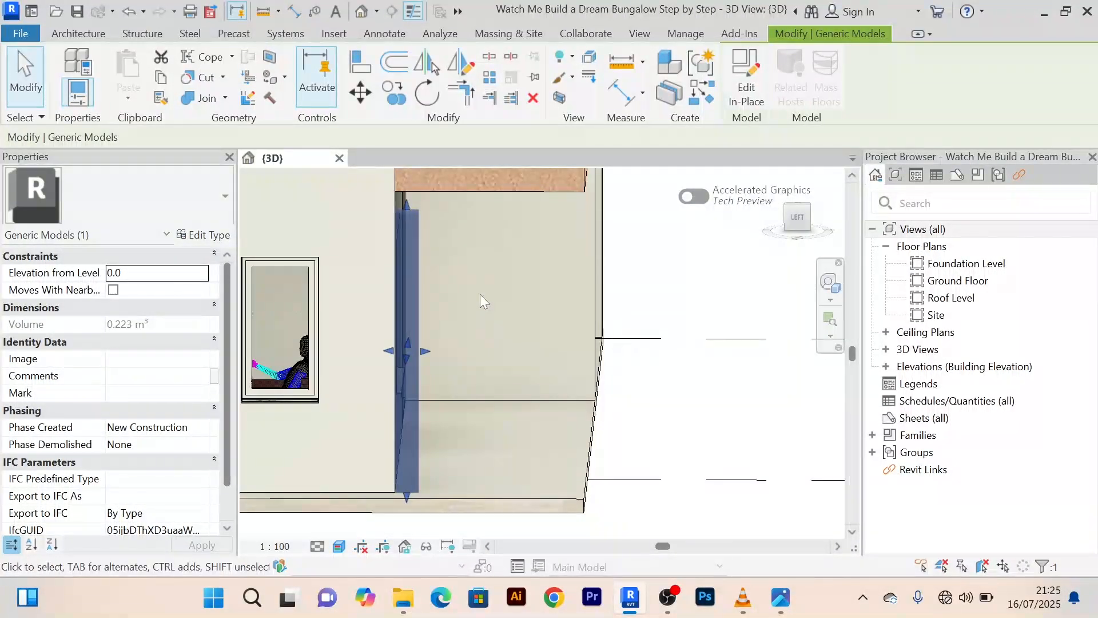
shift+middle_drag(478, 297, 402, 276)
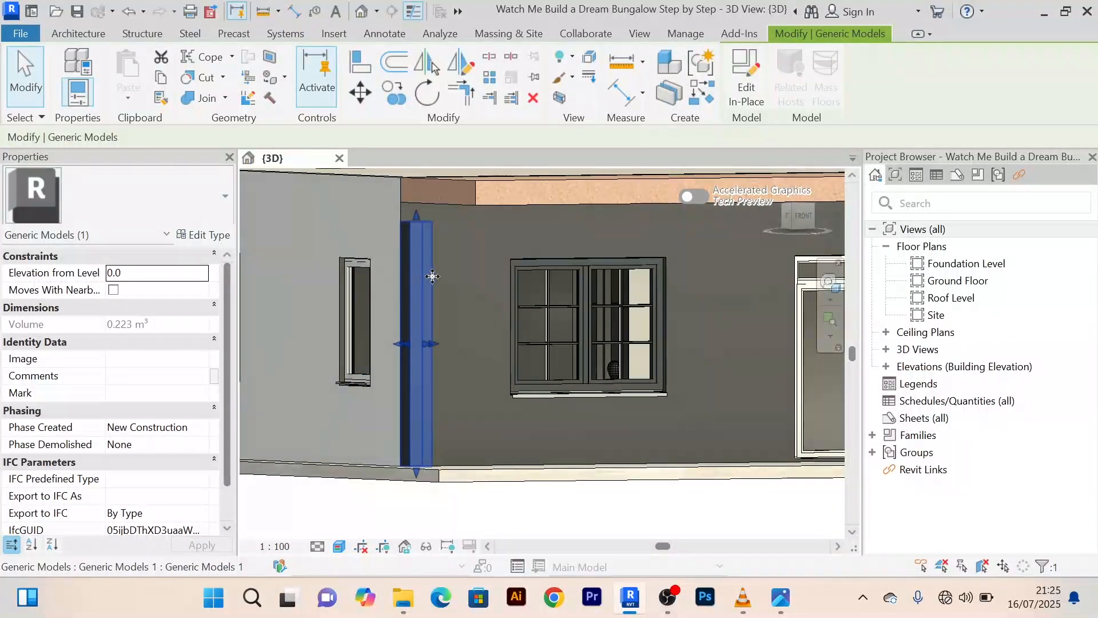
scroll(433, 275, up, 2)
scroll(443, 274, down, 3)
click(465, 275)
scroll(467, 275, up, 3)
middle_drag(474, 302, 475, 302)
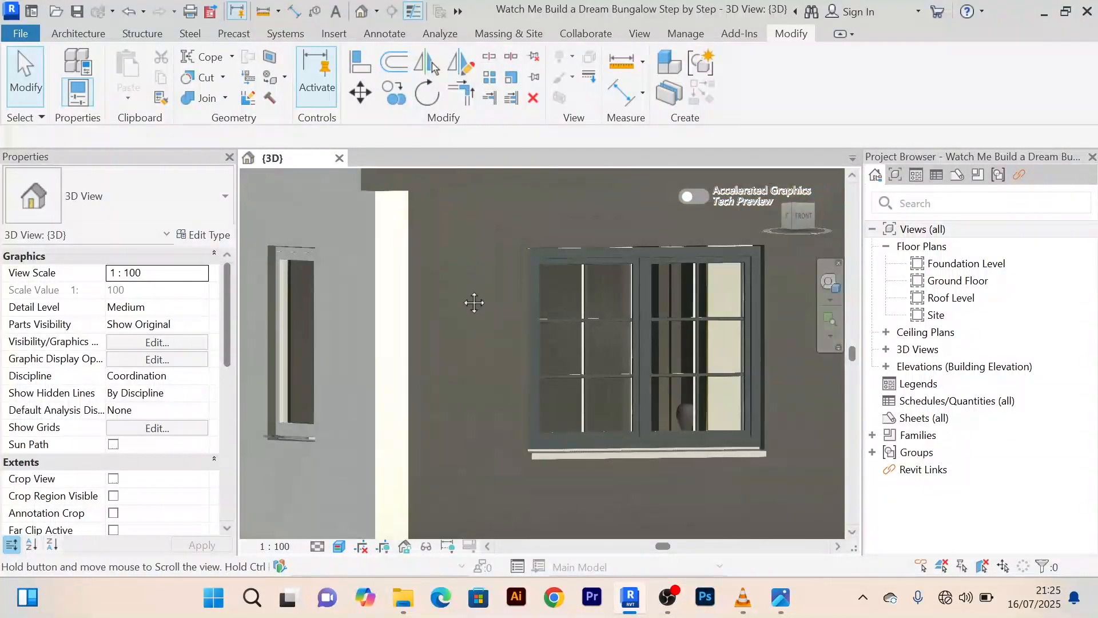
scroll(474, 302, down, 2)
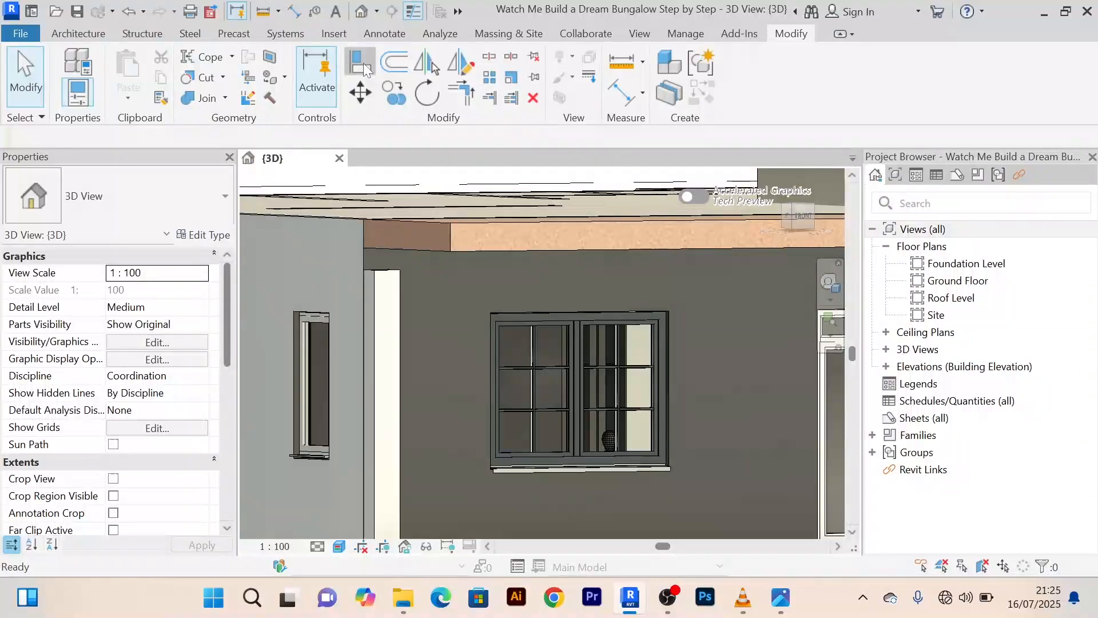
Align the column's front face with the front face of the porch canopy
click(360, 63)
scroll(488, 262, up, 2)
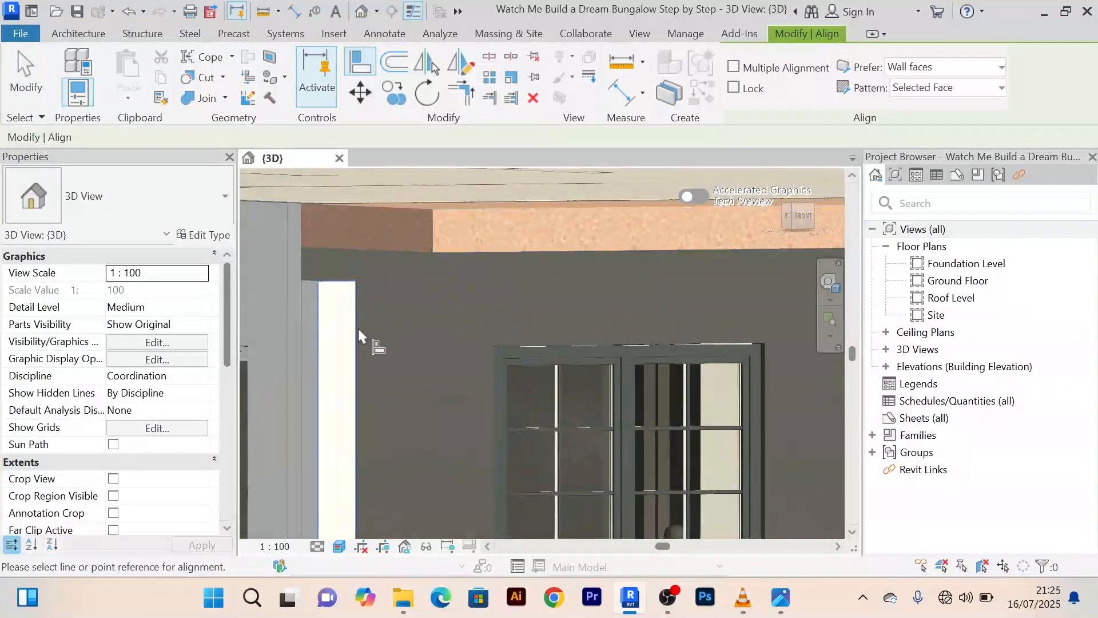
click(441, 223)
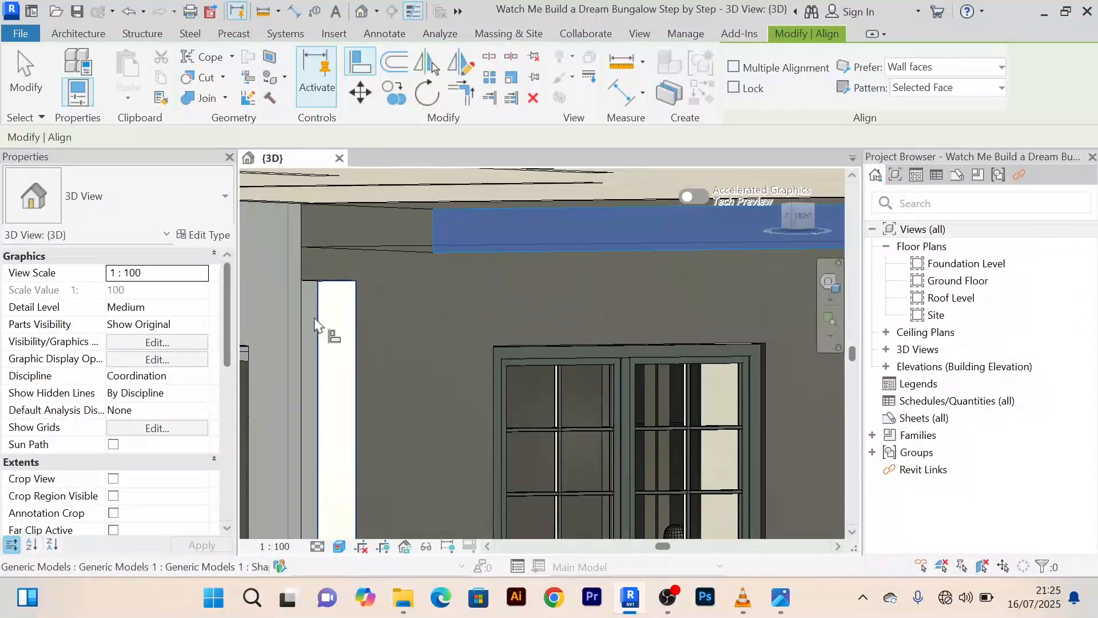
click(325, 304)
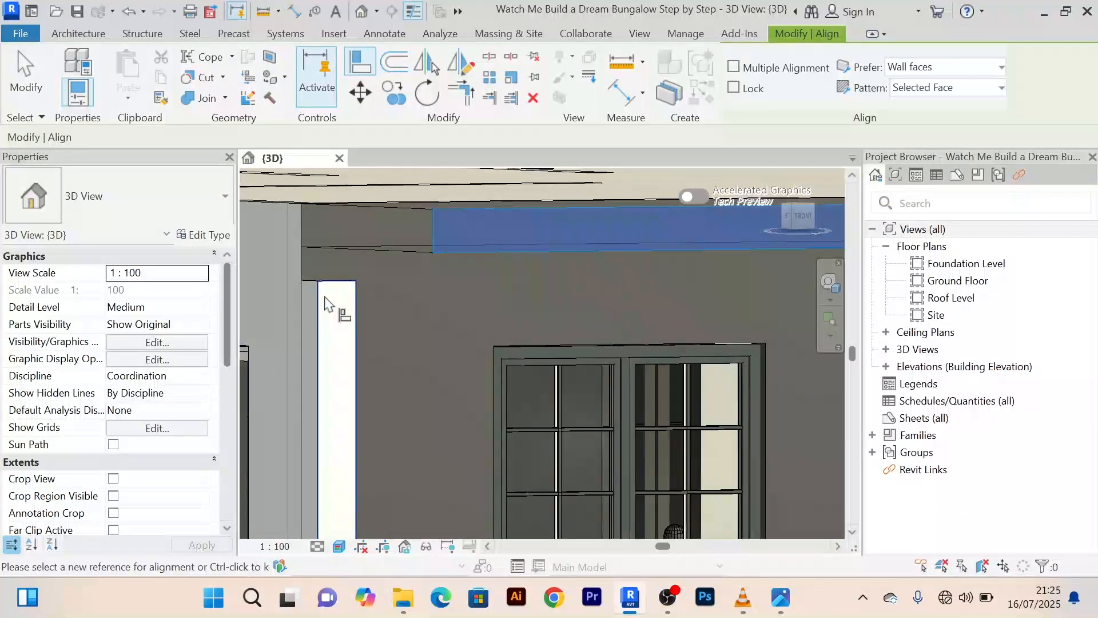
scroll(438, 295, down, 2)
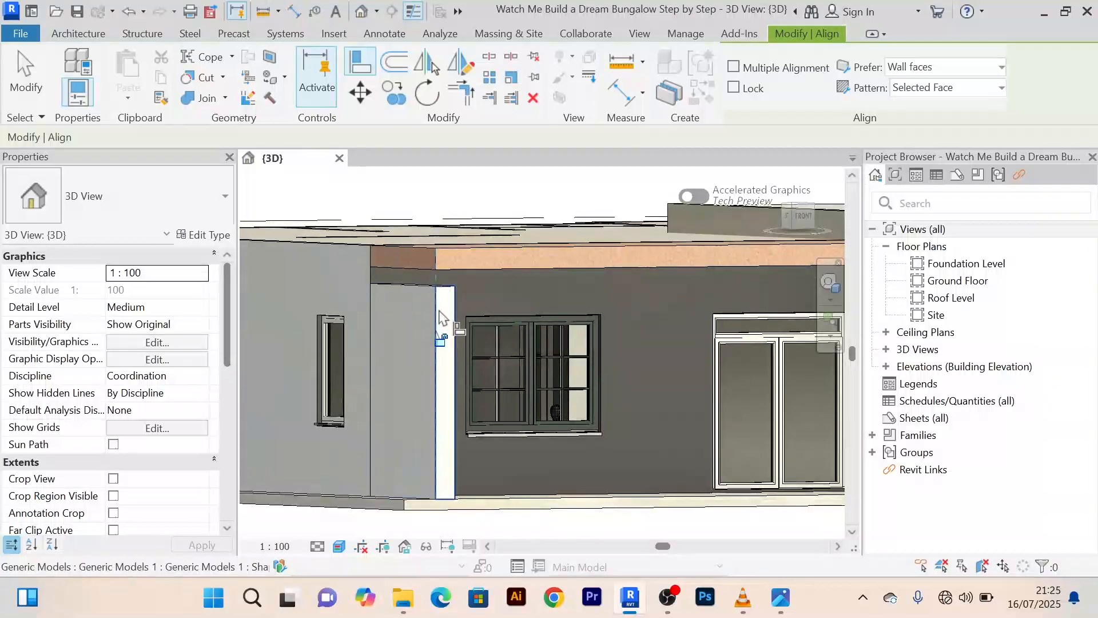
Align the column's top face with the underside of the porch canopy, and end the alignment
scroll(441, 292, up, 3)
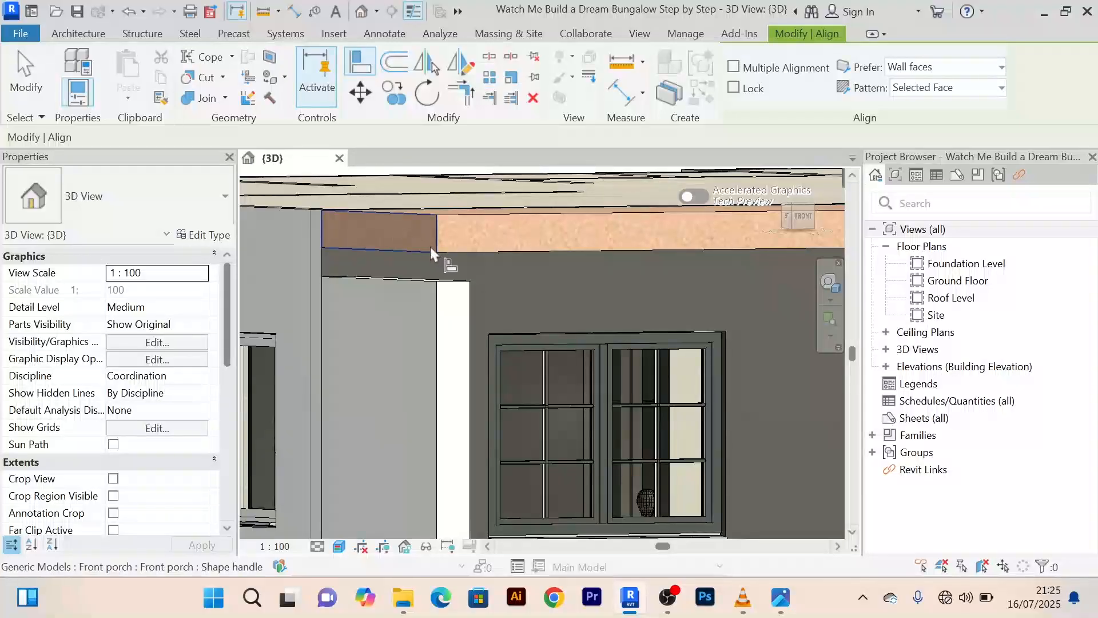
scroll(426, 249, up, 2)
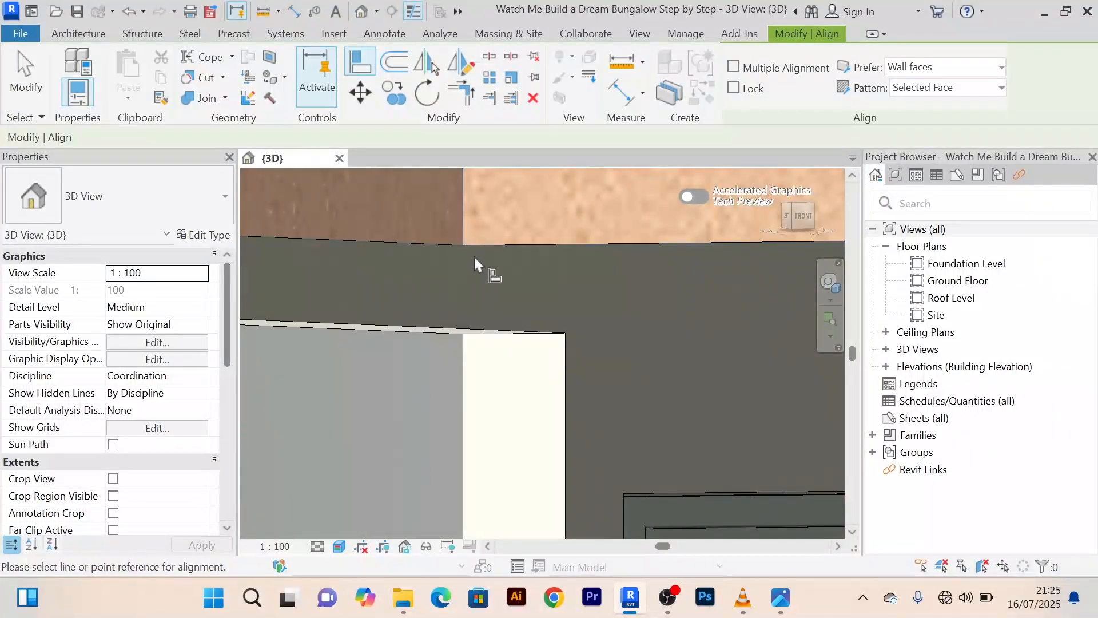
shift+middle_drag(473, 255, 481, 201)
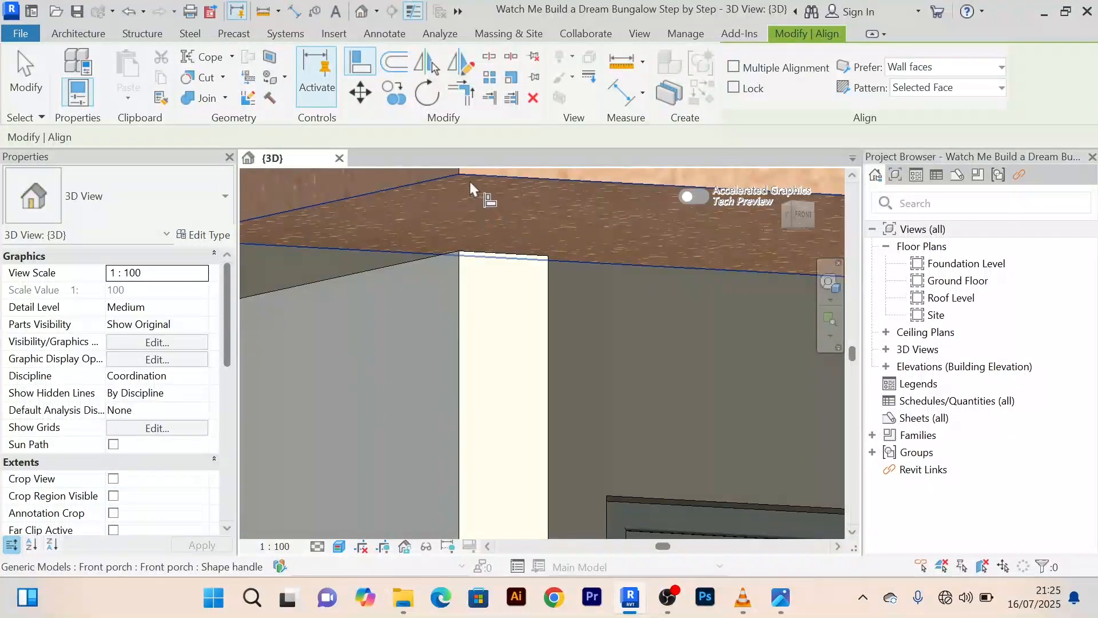
click(471, 183)
scroll(469, 179, down, 2)
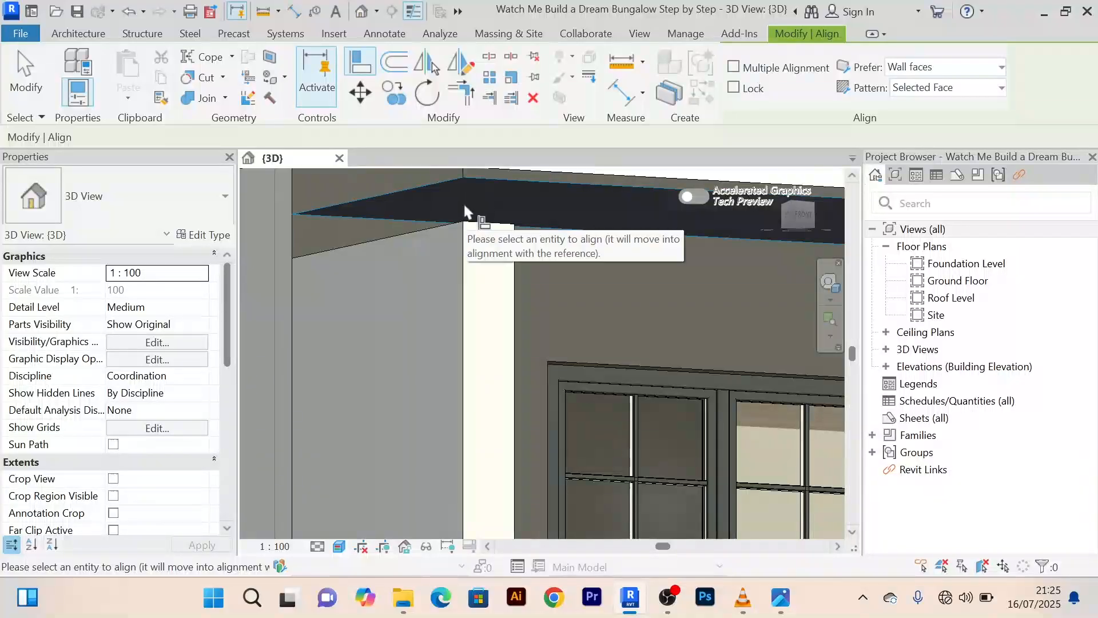
shift+middle_drag(466, 213, 476, 251)
right_click(454, 188)
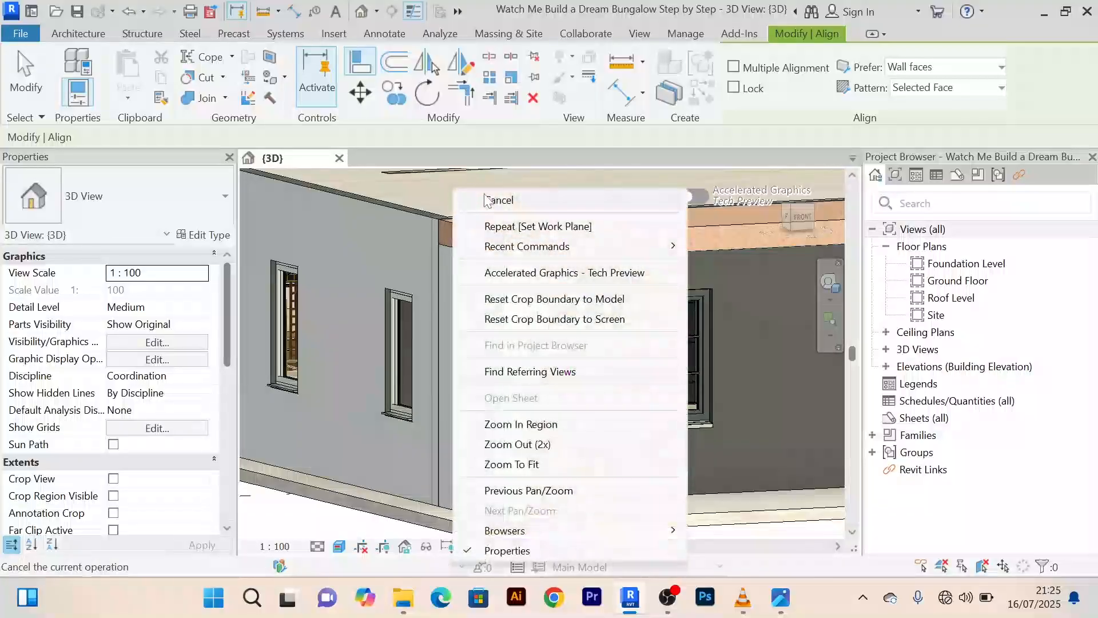
click(486, 196)
right_click(459, 177)
click(476, 190)
Examine the raised column where it meets the canopy and where it stands on the porch slab
scroll(469, 206, down, 2)
middle_drag(468, 207, 430, 253)
scroll(415, 328, up, 2)
scroll(395, 320, up, 2)
scroll(399, 301, down, 4)
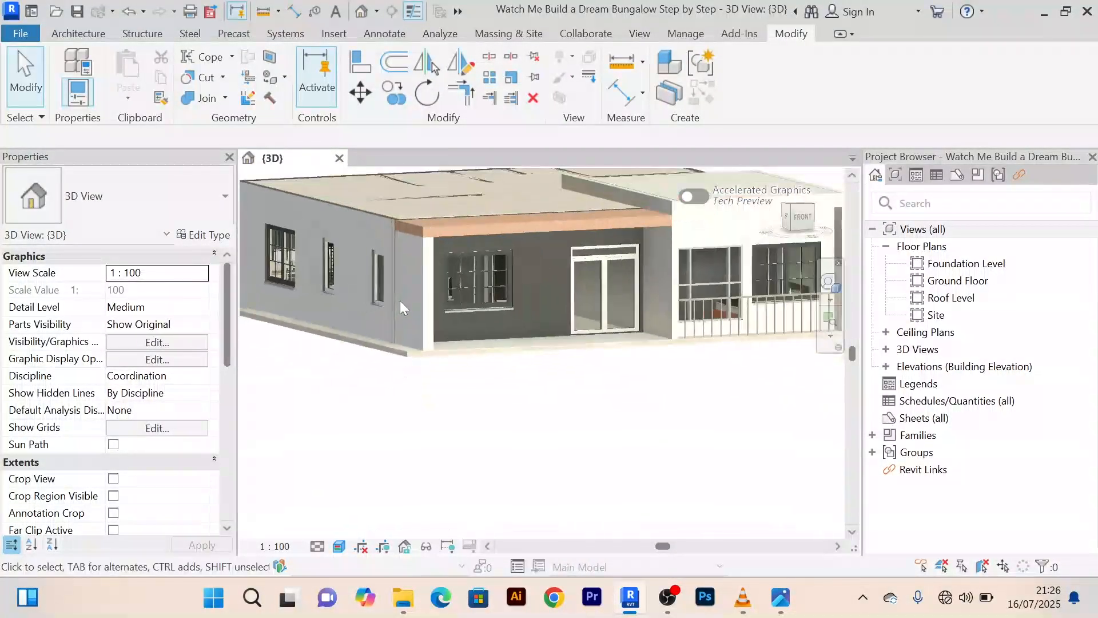
scroll(436, 378, up, 4)
scroll(436, 373, up, 2)
scroll(507, 356, down, 2)
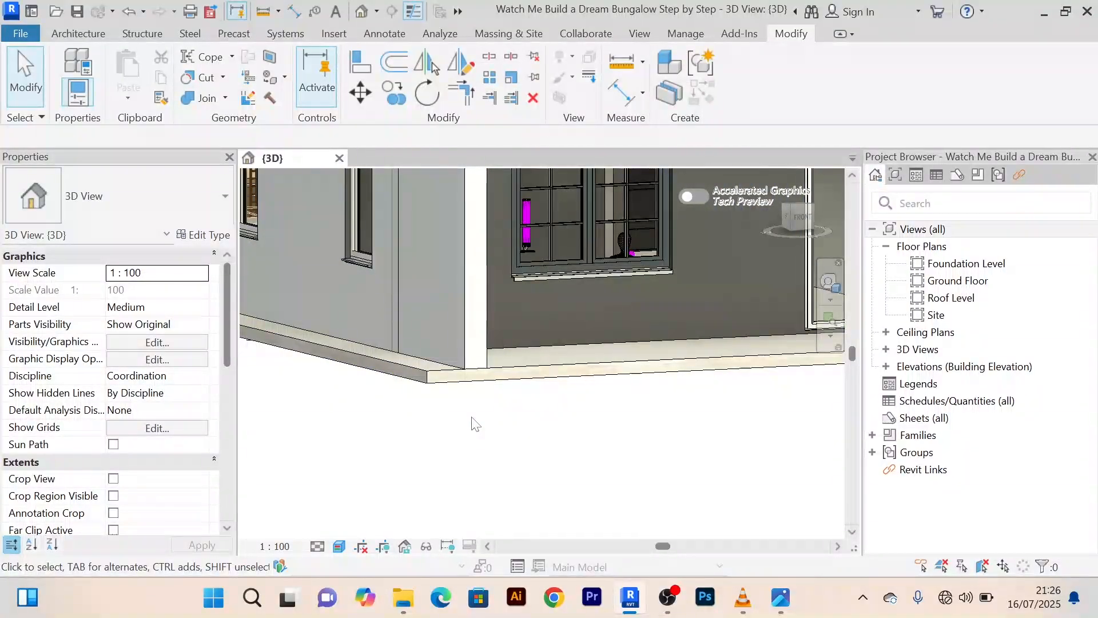
Reduce the column's front-to-back depth to about 700 mm by moving its rear face forward in the left side view
shift+middle_drag(475, 424, 621, 407)
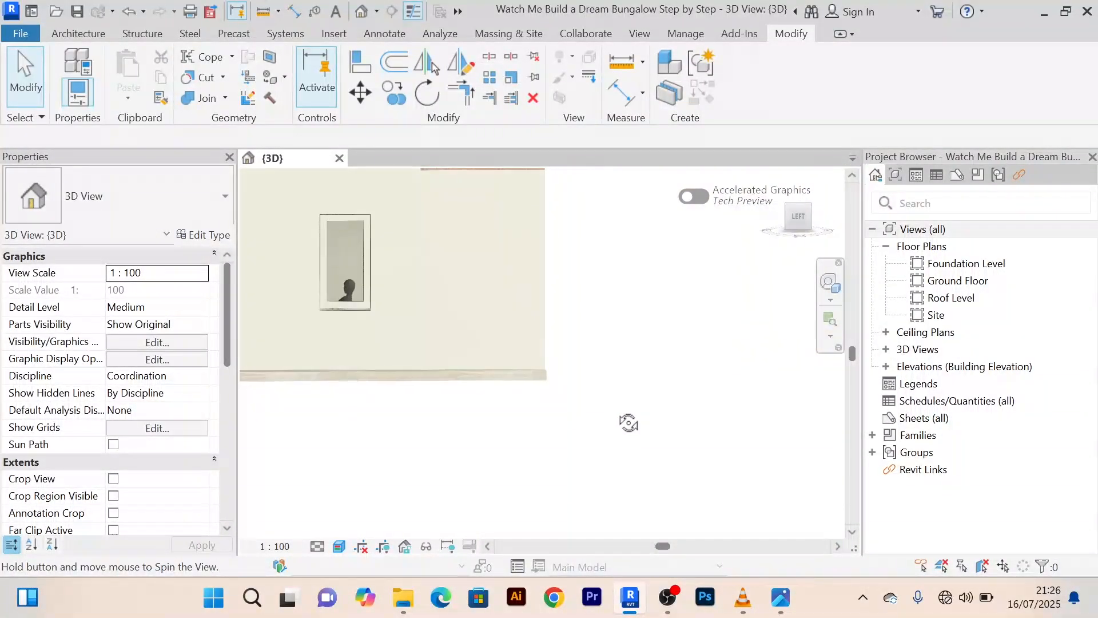
click(546, 272)
scroll(501, 269, down, 4)
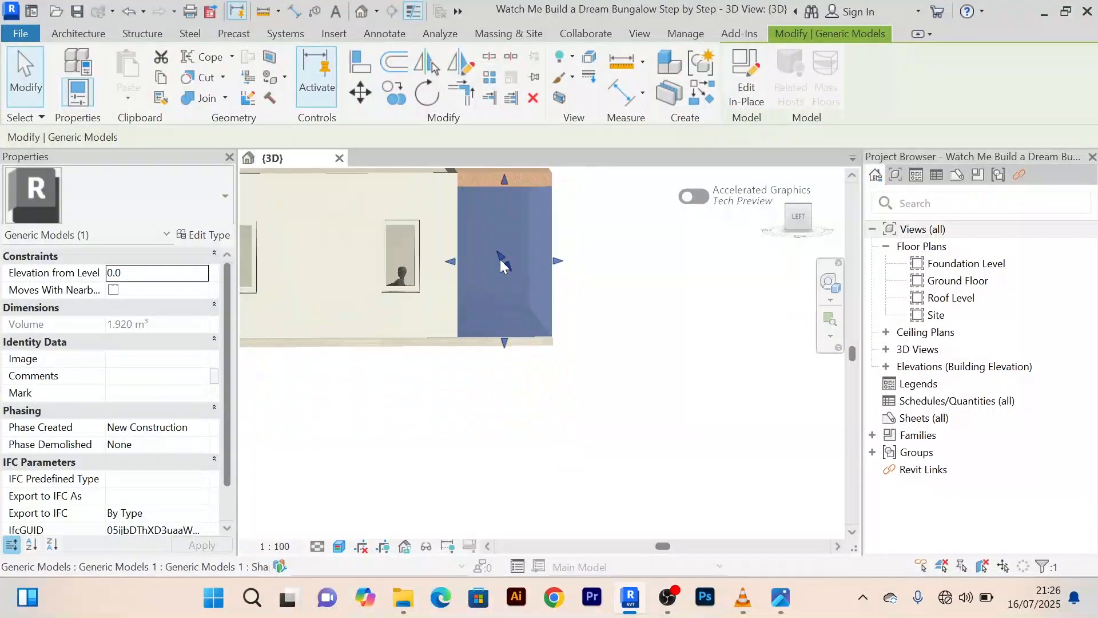
middle_drag(502, 260, 579, 294)
scroll(475, 294, down, 1)
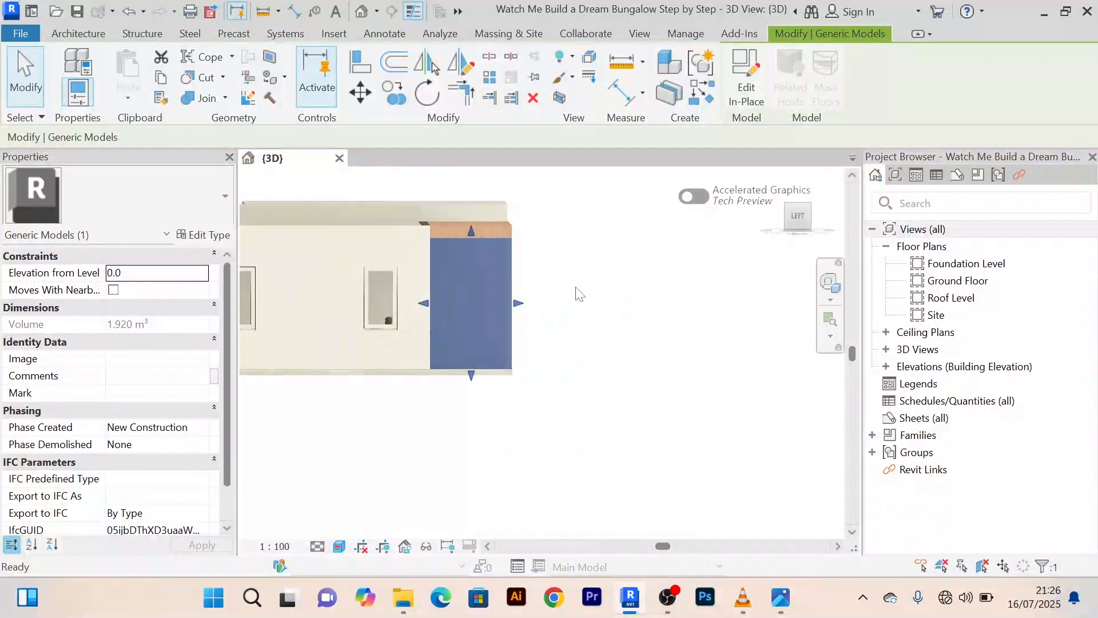
scroll(495, 287, up, 5)
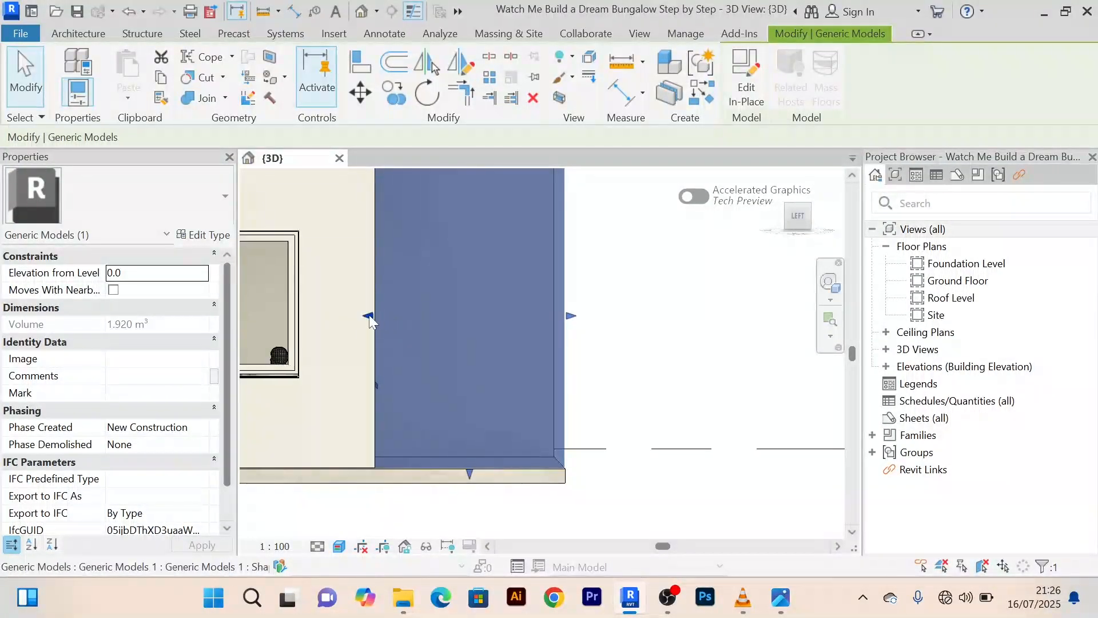
scroll(372, 316, down, 2)
drag(391, 316, 448, 313)
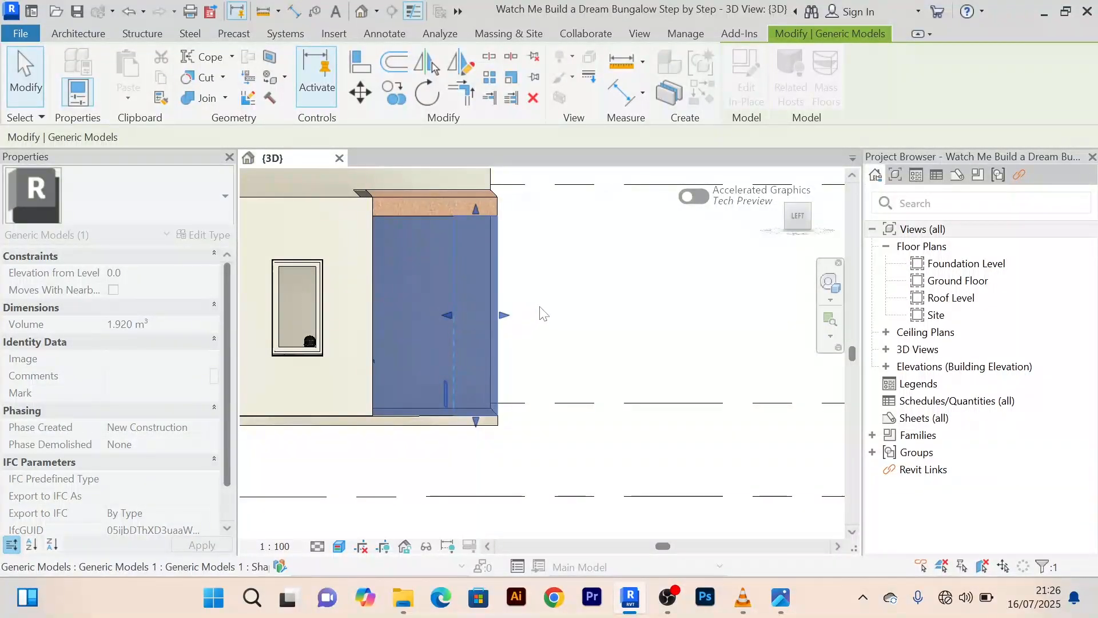
scroll(544, 315, up, 3)
scroll(542, 312, down, 3)
click(535, 316)
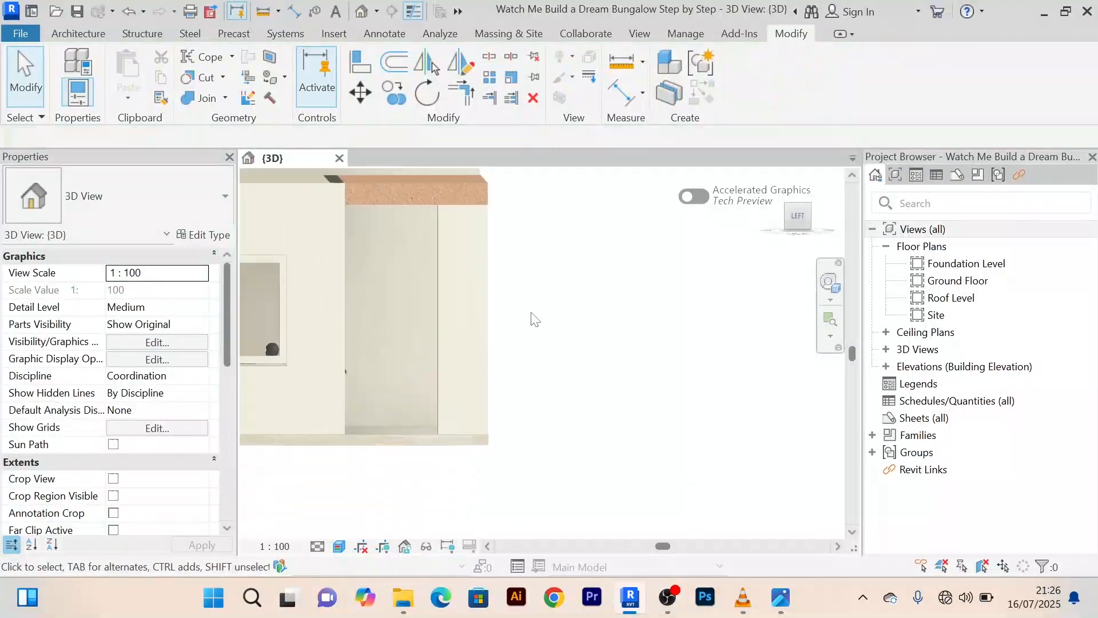
Open the porch column for in-place editing and select its extrusion
click(448, 312)
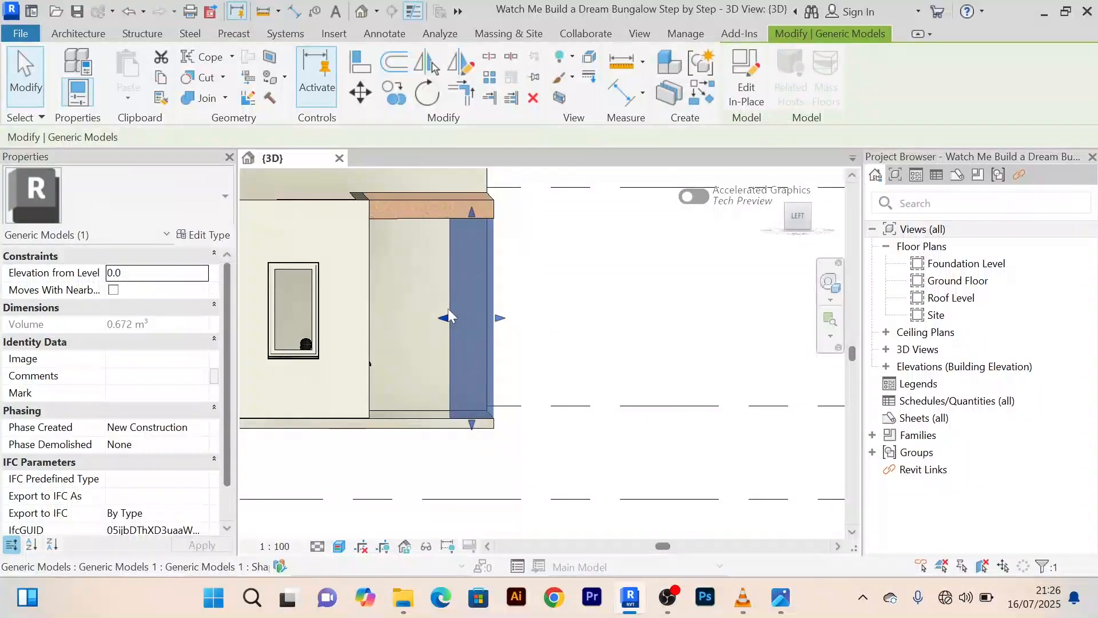
scroll(477, 300, up, 2)
scroll(525, 322, down, 3)
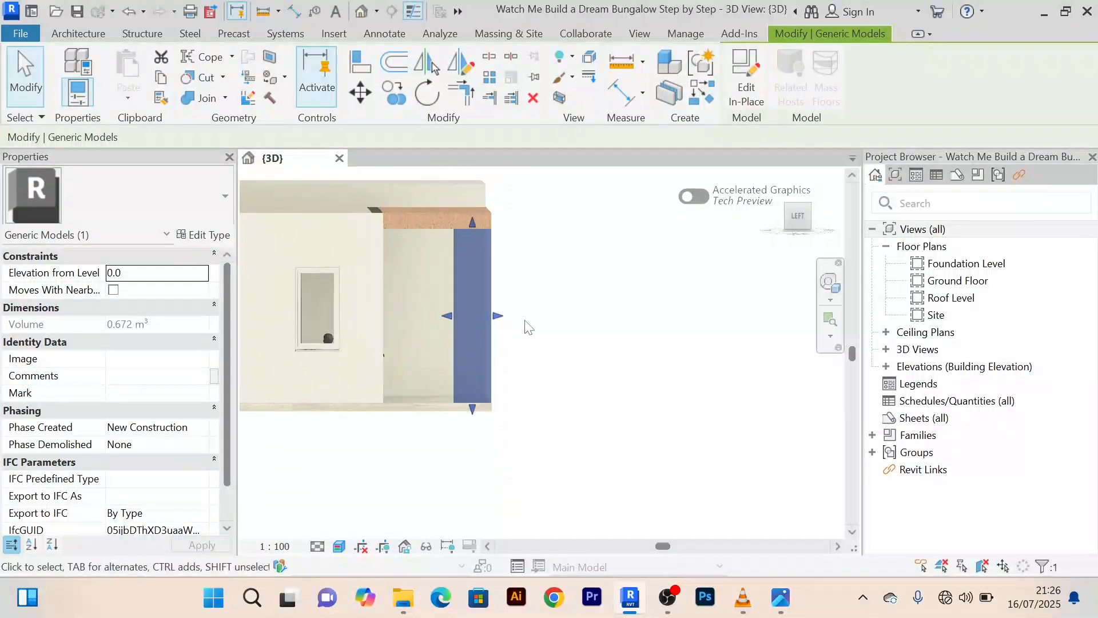
click(747, 80)
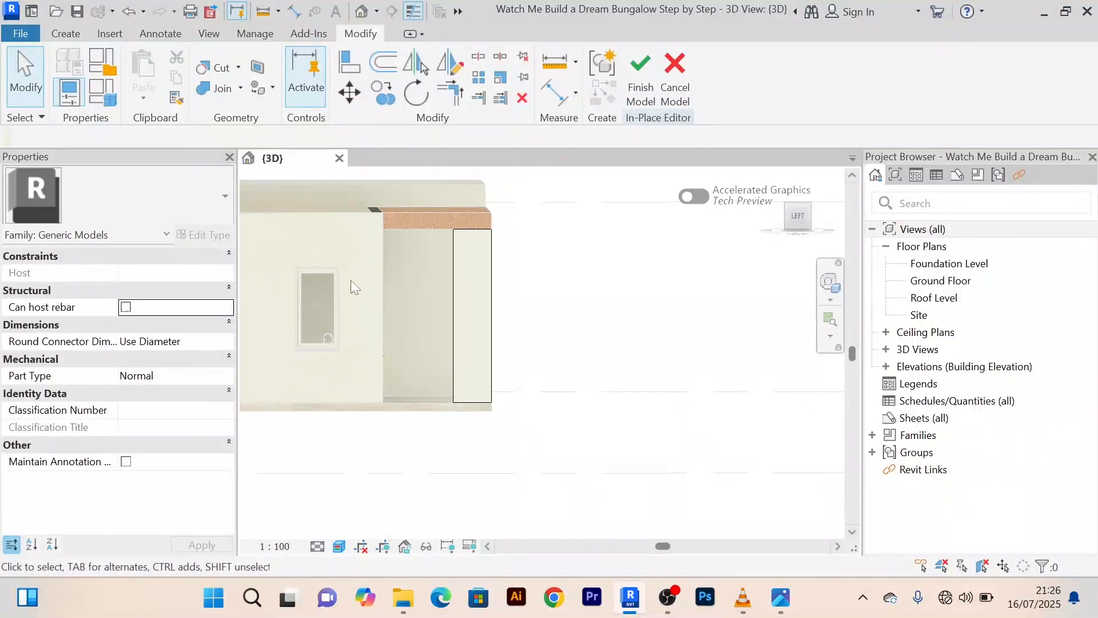
click(460, 319)
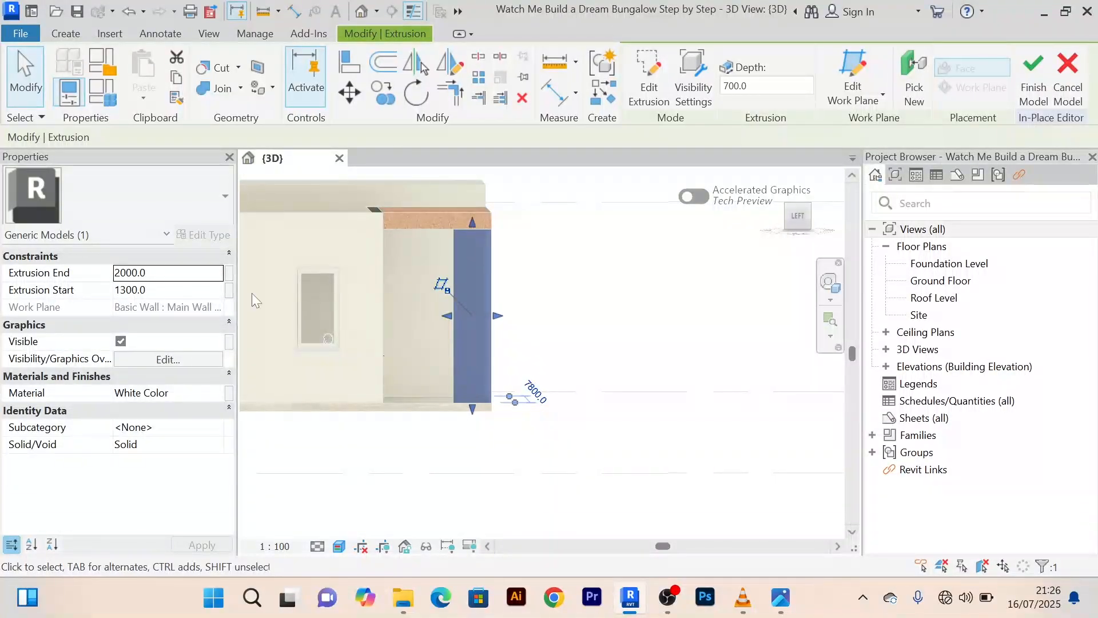
Try to measure the column's front-to-back depth along its base edge
scroll(458, 414, up, 5)
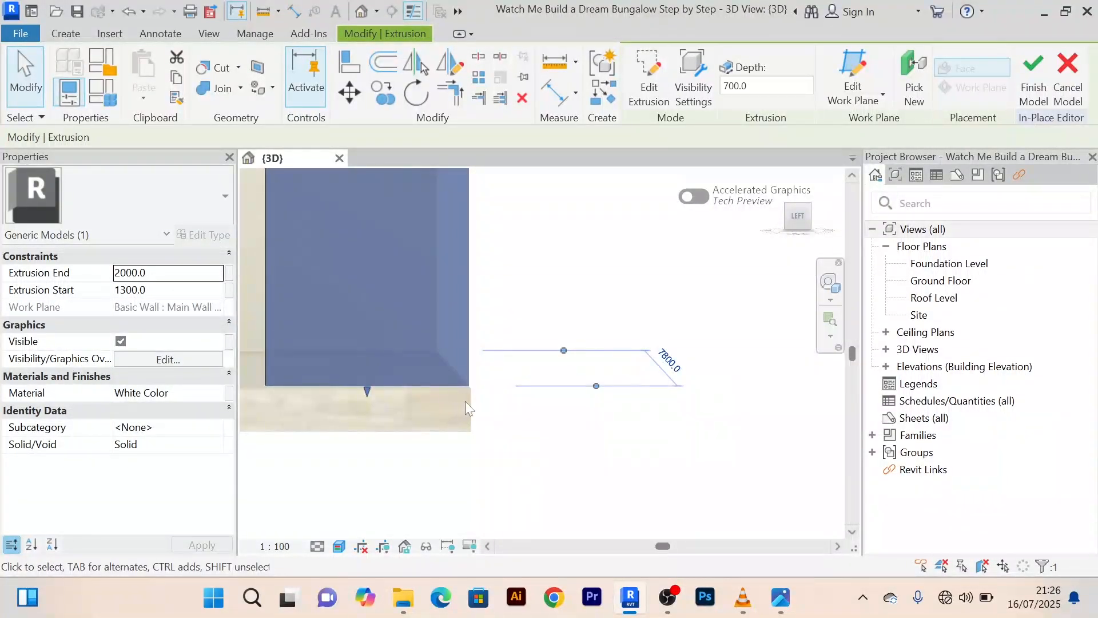
middle_drag(465, 400, 600, 406)
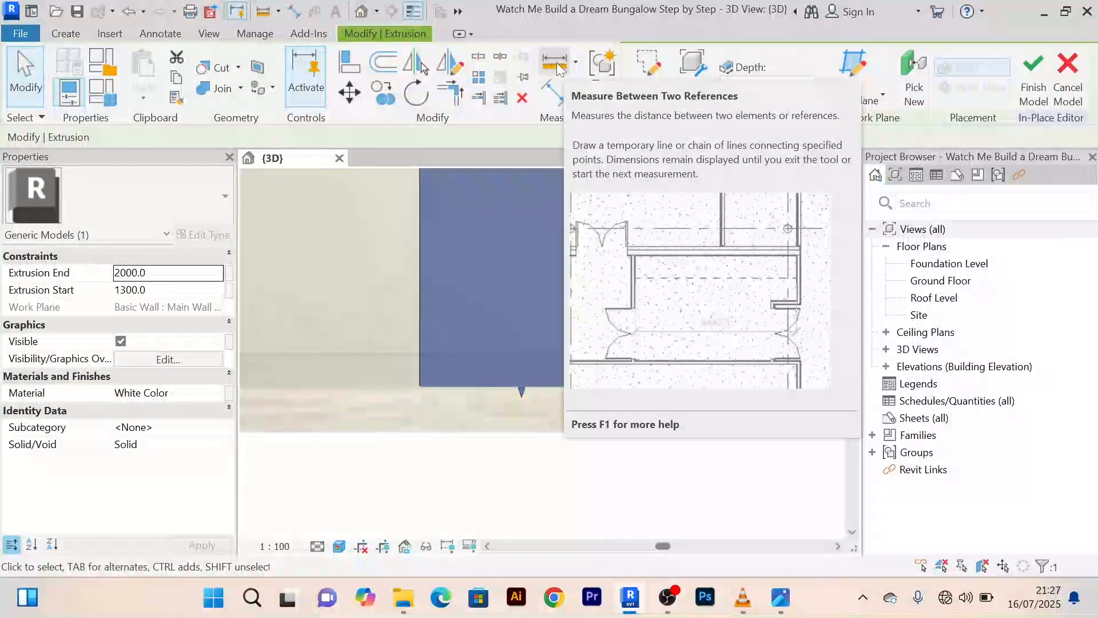
click(555, 64)
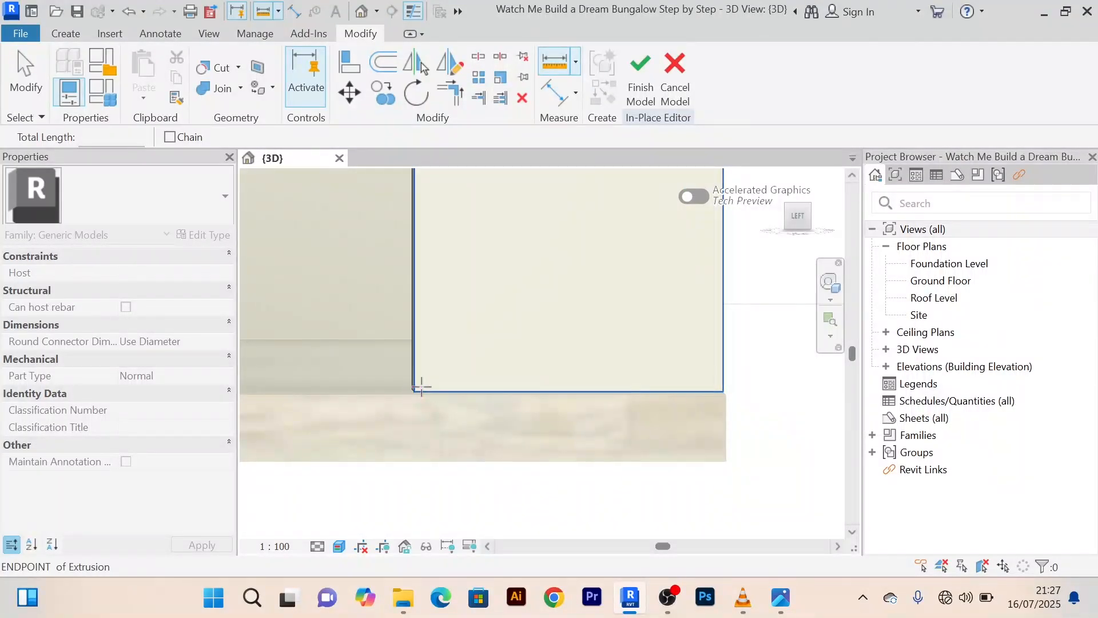
click(422, 387)
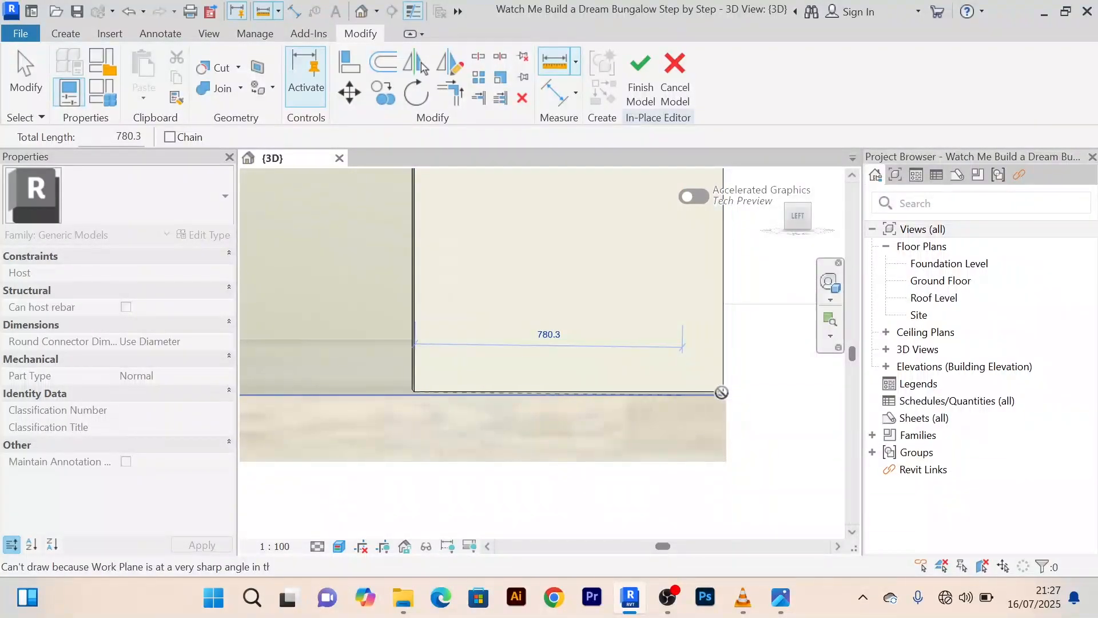
right_click(678, 294)
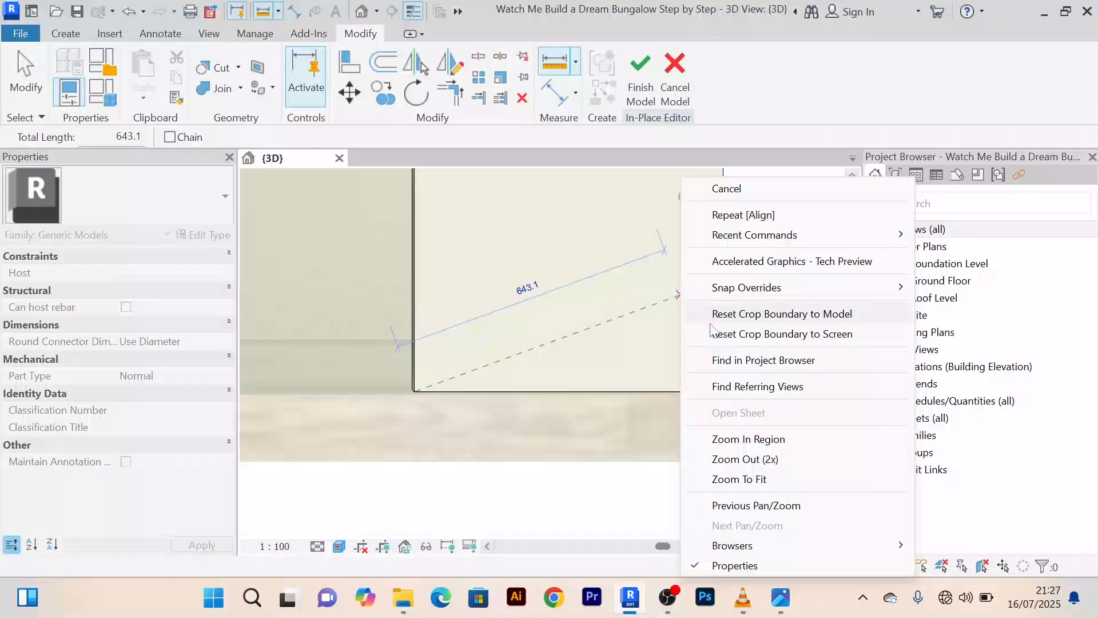
click(728, 189)
right_click(568, 236)
click(609, 189)
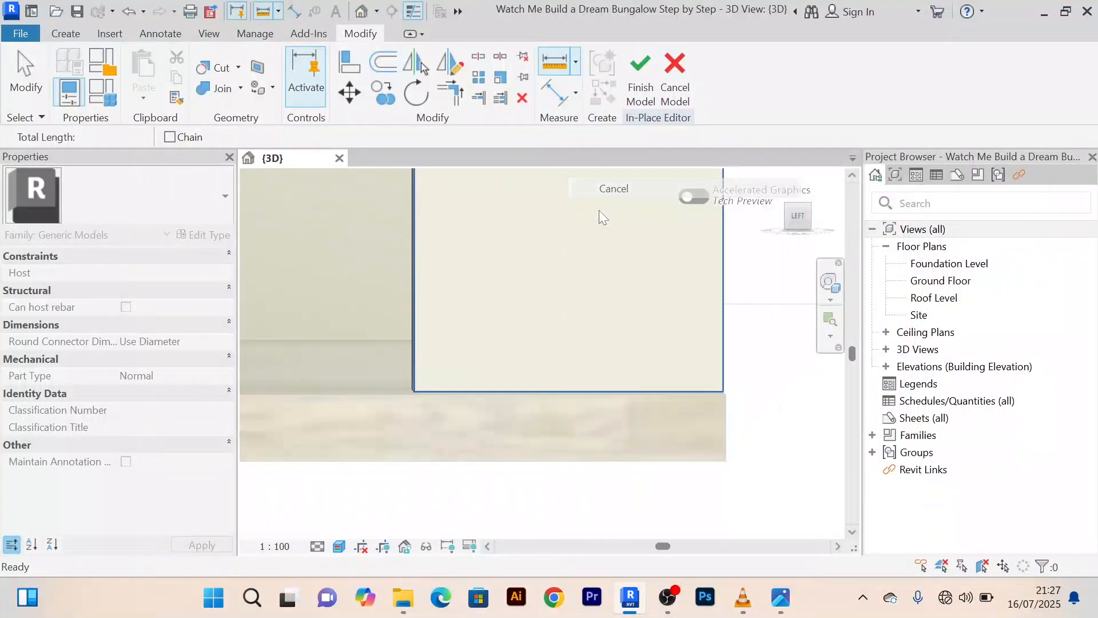
Reduce the column extrusion's depth to about 401 mm by moving its rear face forward, and finish the in-place model
scroll(595, 232, down, 4)
middle_drag(600, 247, 551, 370)
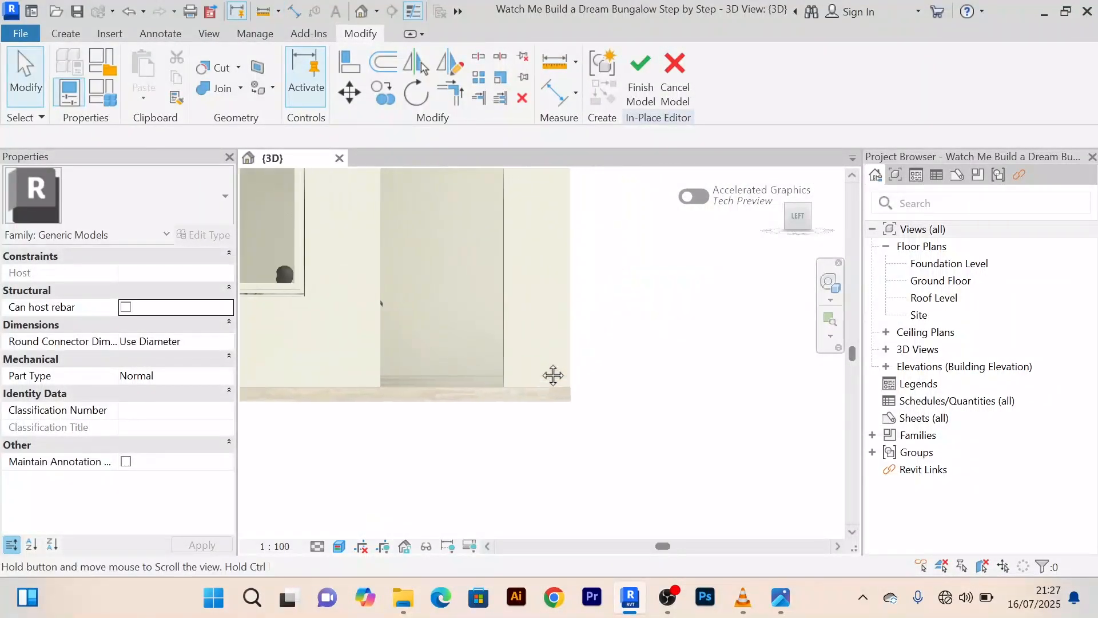
click(510, 249)
middle_drag(523, 251, 510, 314)
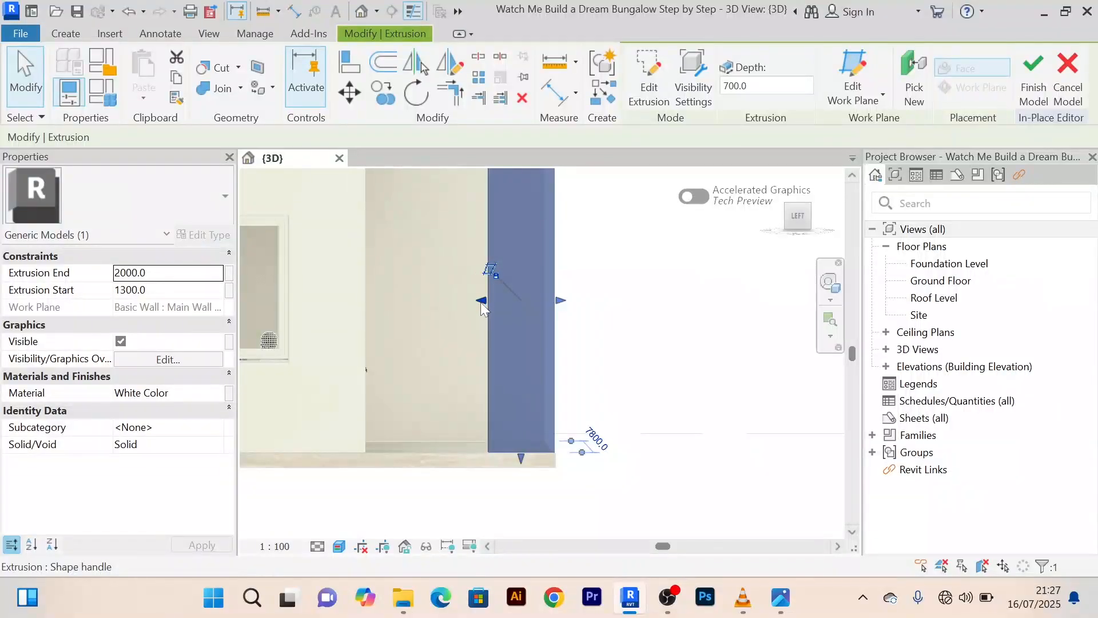
drag(491, 300, 531, 301)
scroll(650, 306, down, 5)
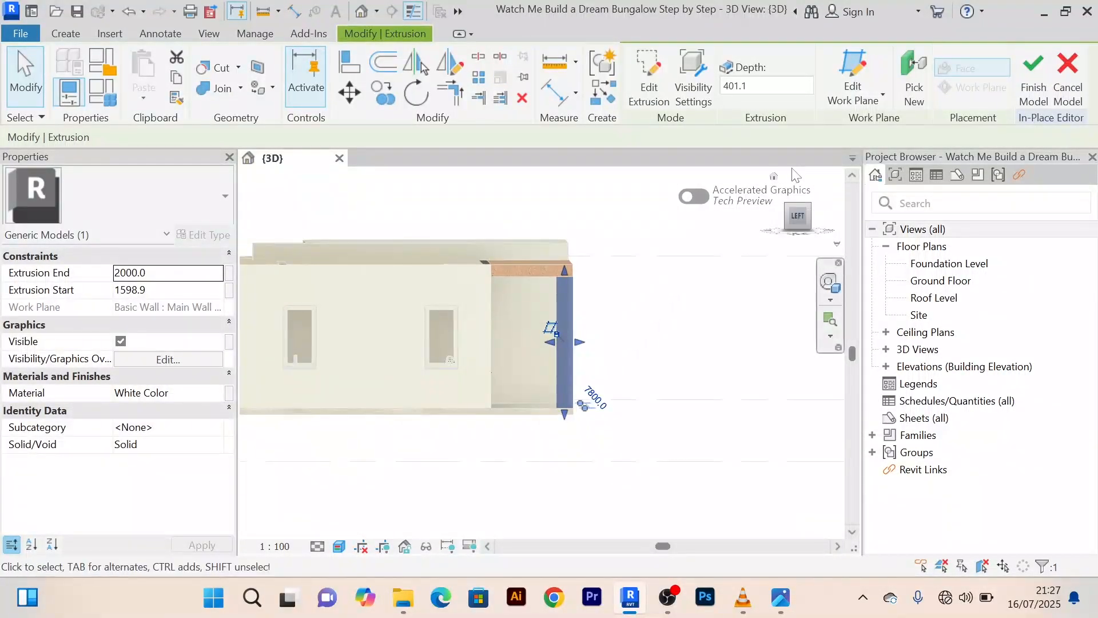
click(1034, 77)
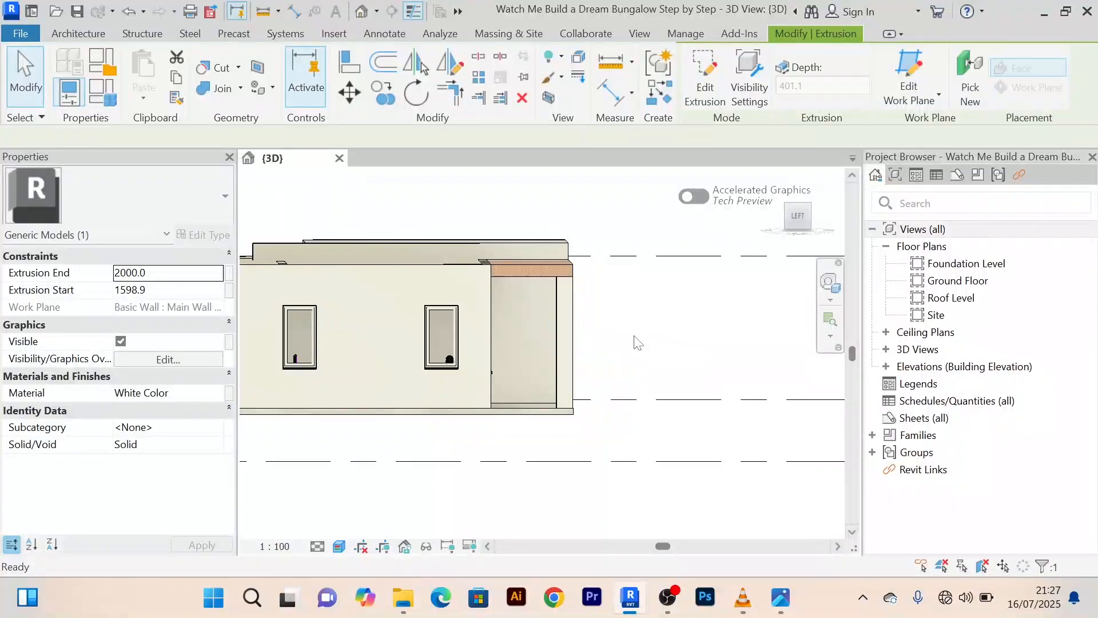
click(638, 342)
Examine the slimmed column from the front corner, checking its fit beneath the canopy and on the porch slab
scroll(639, 342, down, 1)
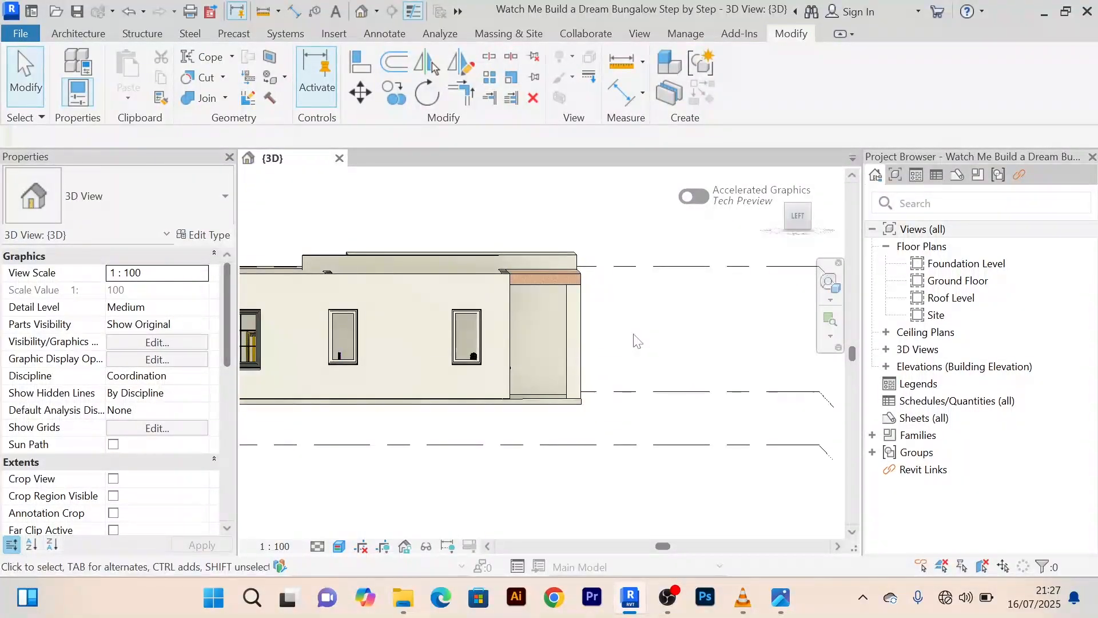
shift+middle_drag(638, 338, 571, 390)
scroll(577, 390, up, 5)
scroll(571, 390, down, 3)
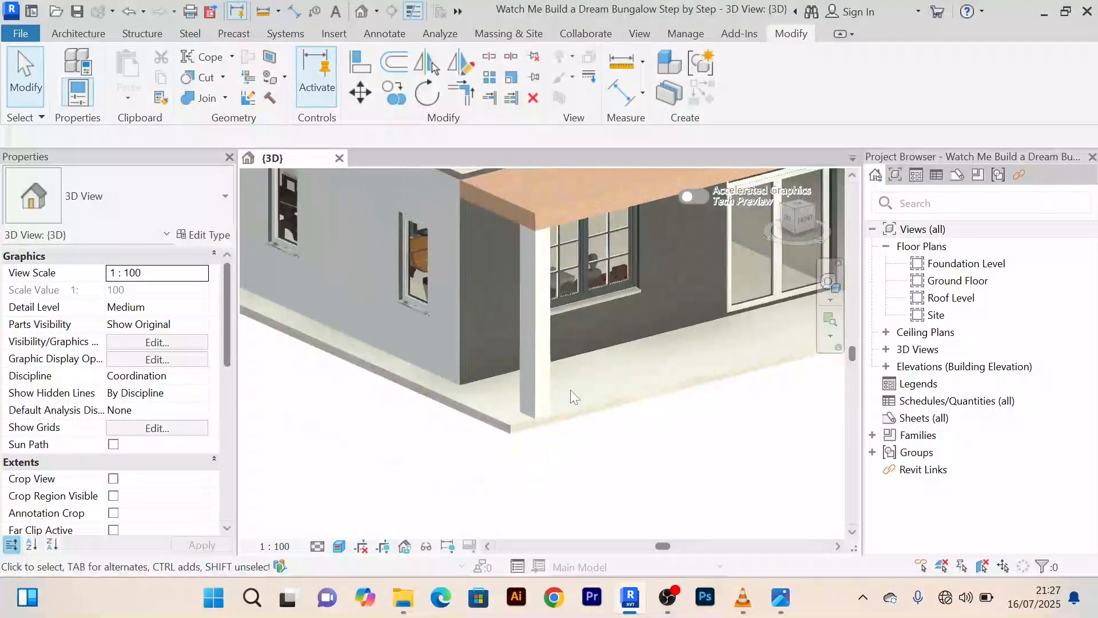
scroll(568, 387, down, 3)
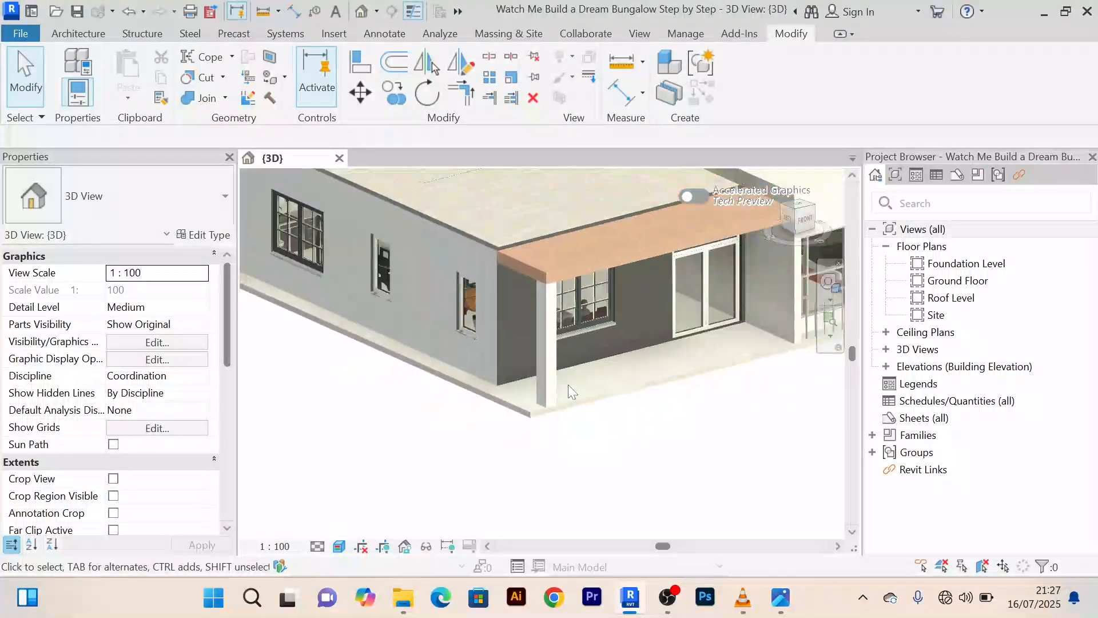
scroll(522, 316, up, 3)
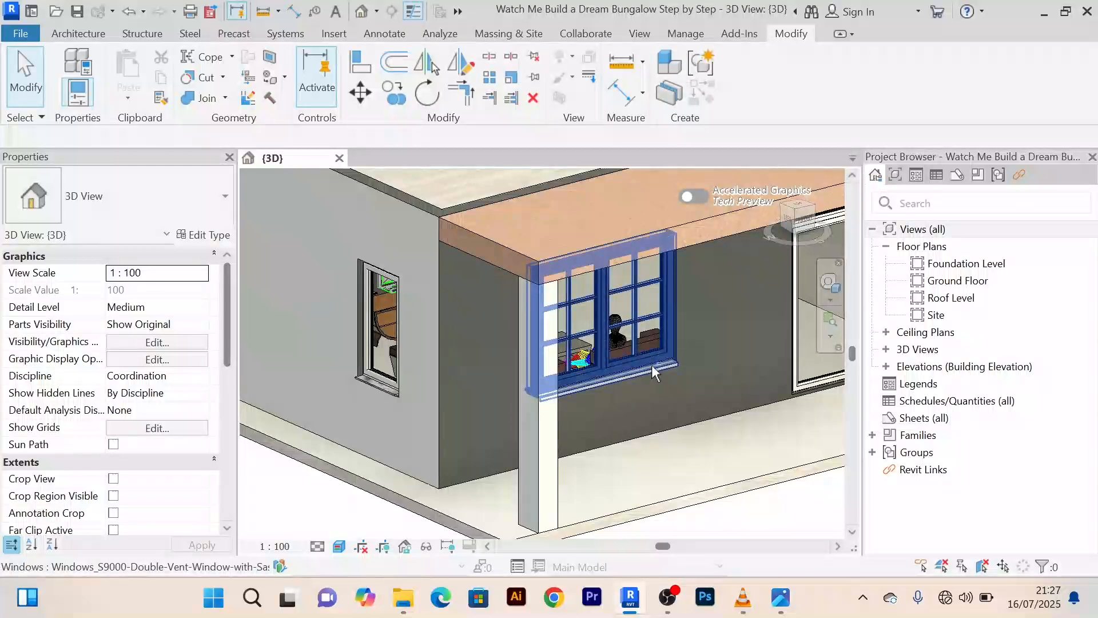
Examine the bungalow's front facade from several angles, checking the canopy, column and dark porch wall against the white walls
shift+middle_drag(651, 365, 550, 286)
scroll(591, 305, down, 2)
middle_drag(589, 400, 581, 419)
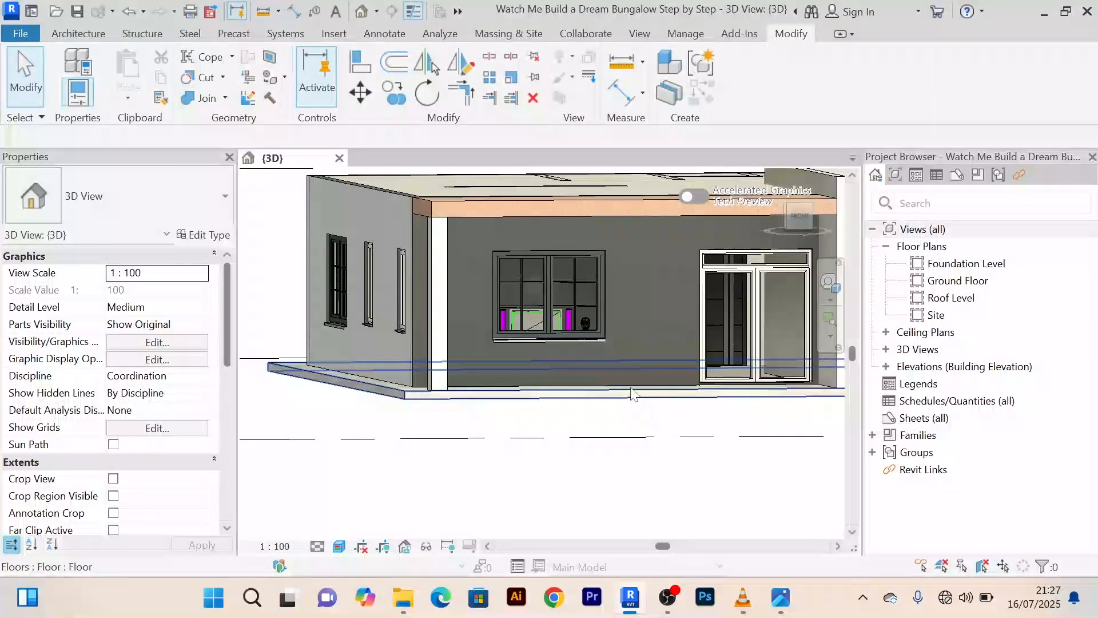
middle_drag(633, 394, 527, 320)
scroll(588, 377, down, 1)
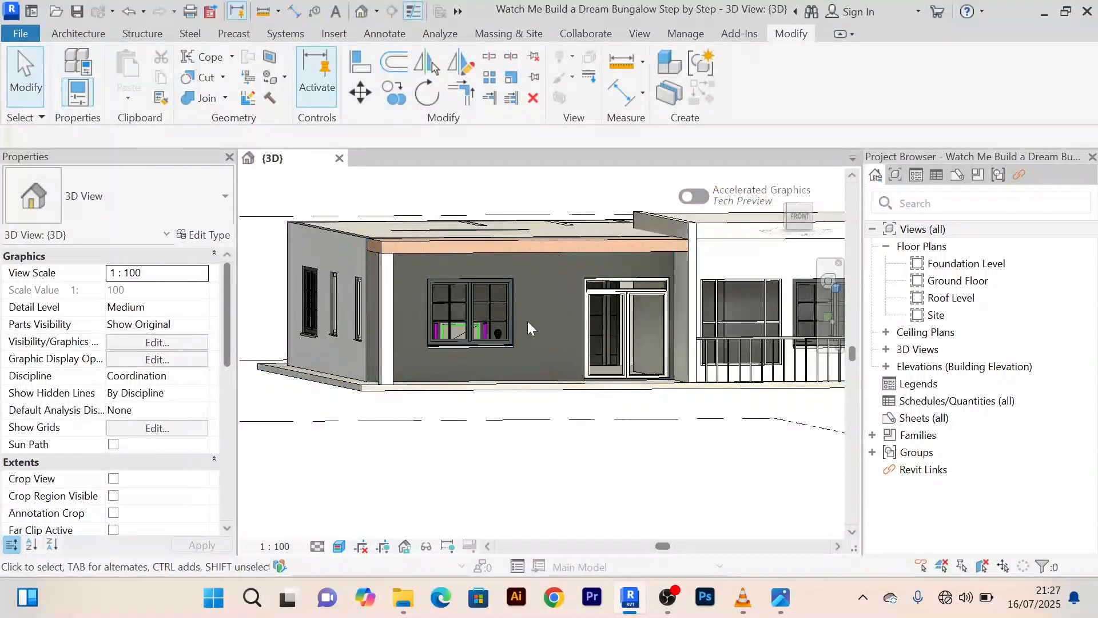
scroll(549, 332, up, 3)
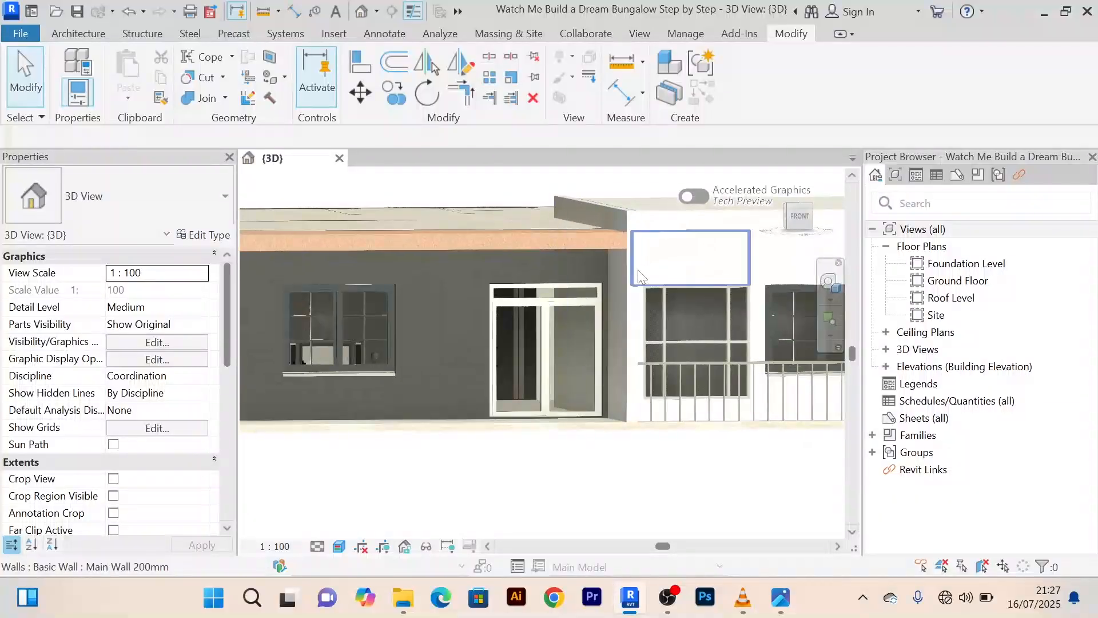
scroll(585, 387, down, 3)
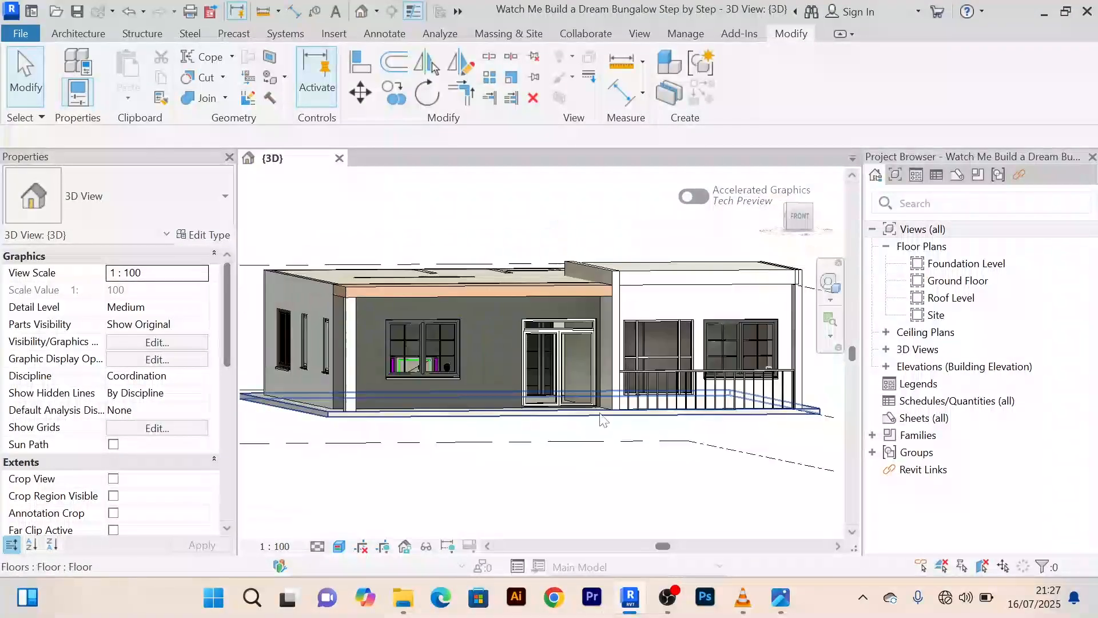
scroll(609, 413, up, 3)
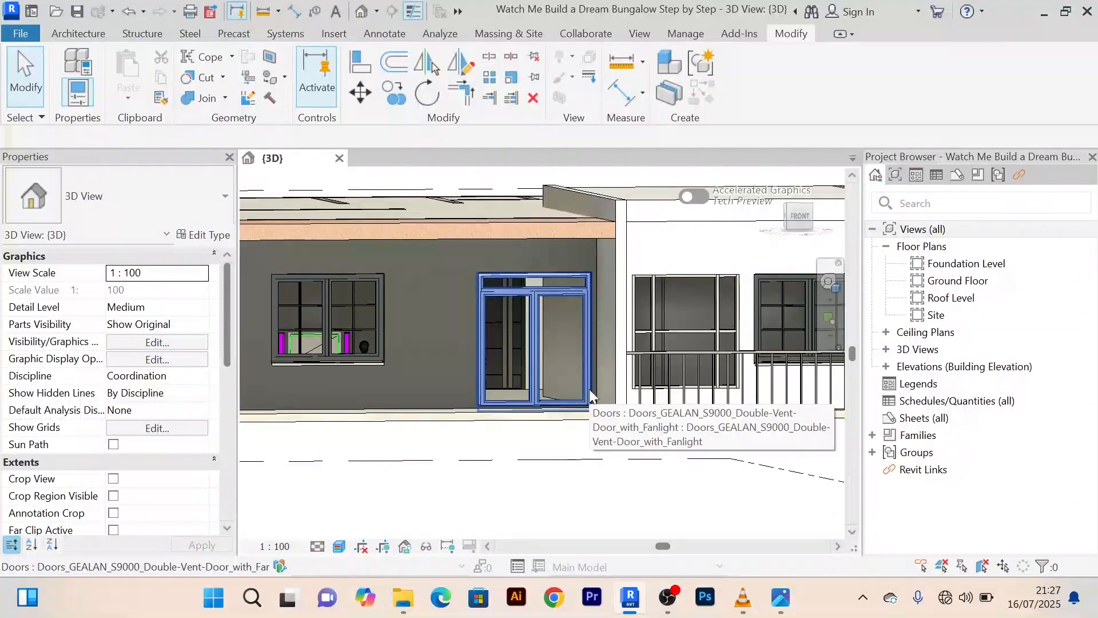
mouse_move(576, 425)
shift+middle_down()
mouse_move(578, 437)
mouse_move(539, 448)
mouse_move(559, 410)
mouse_move(562, 433)
shift+middle_up()
scroll(500, 366, up, 3)
scroll(489, 361, down, 2)
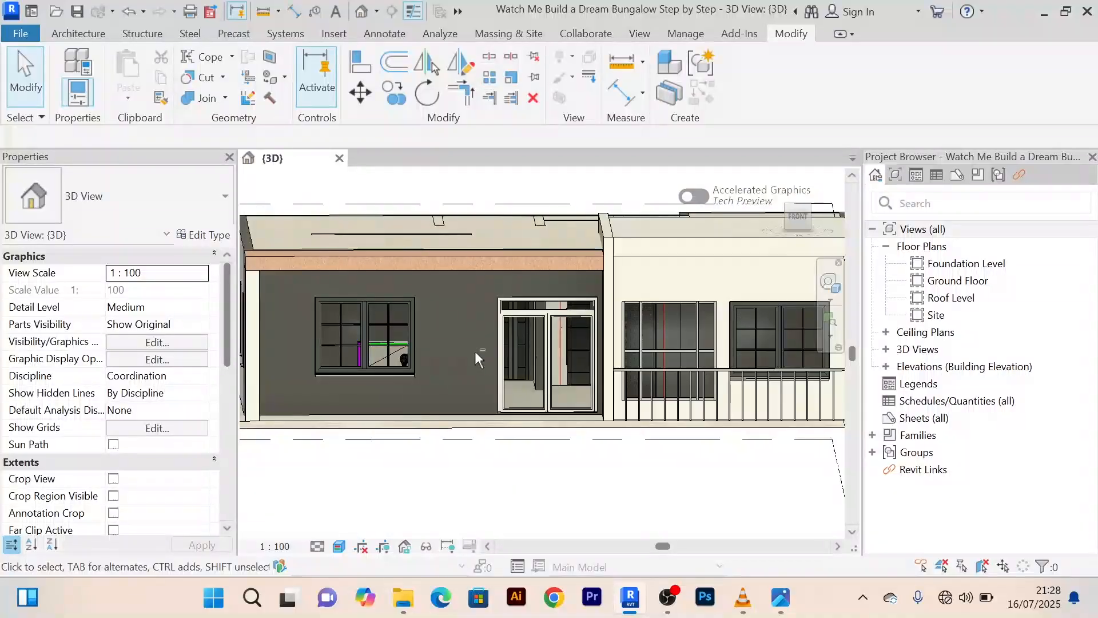
scroll(469, 343, down, 2)
scroll(451, 322, up, 2)
mouse_move(438, 317)
middle_down()
mouse_move(628, 359)
mouse_move(581, 340)
middle_up()
scroll(512, 330, down, 2)
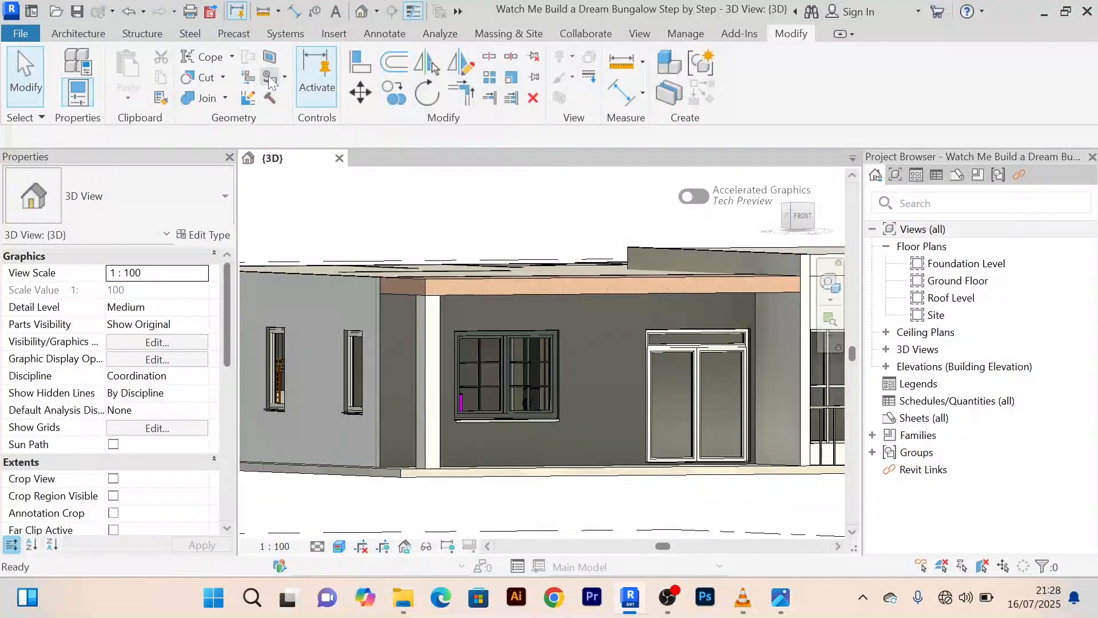
Paint the dark front wall face behind the porch with the White Color material
click(269, 76)
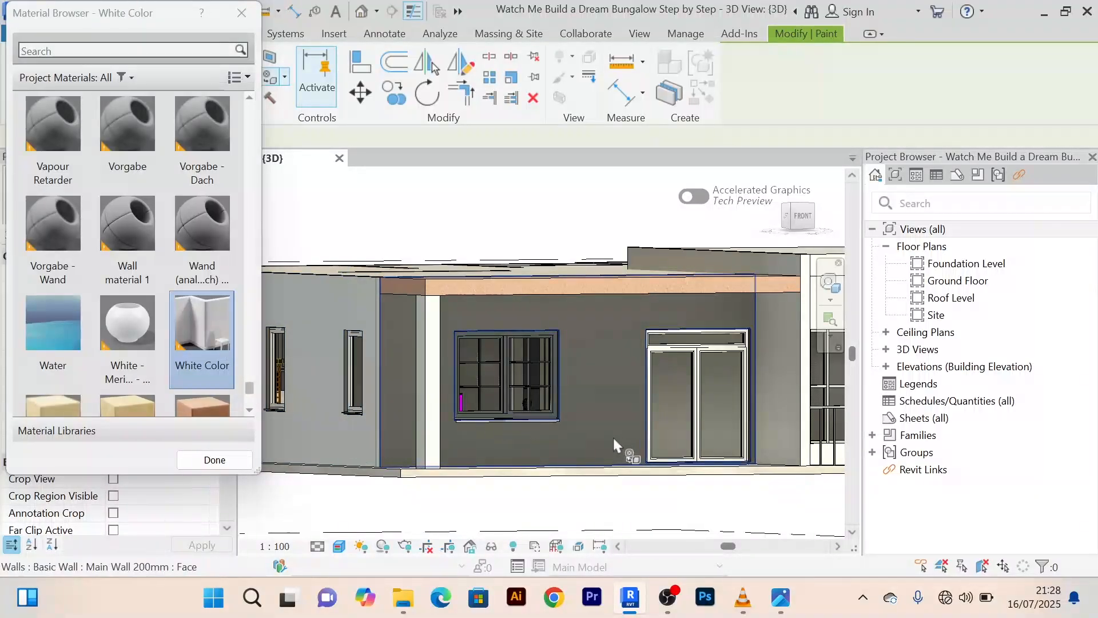
click(594, 457)
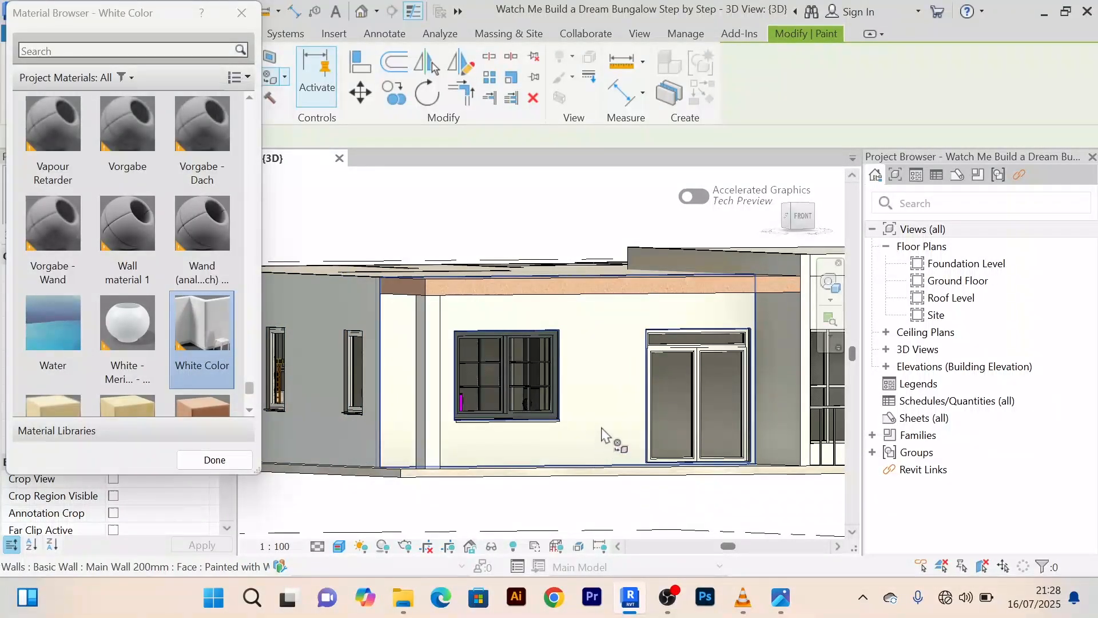
scroll(607, 442, down, 2)
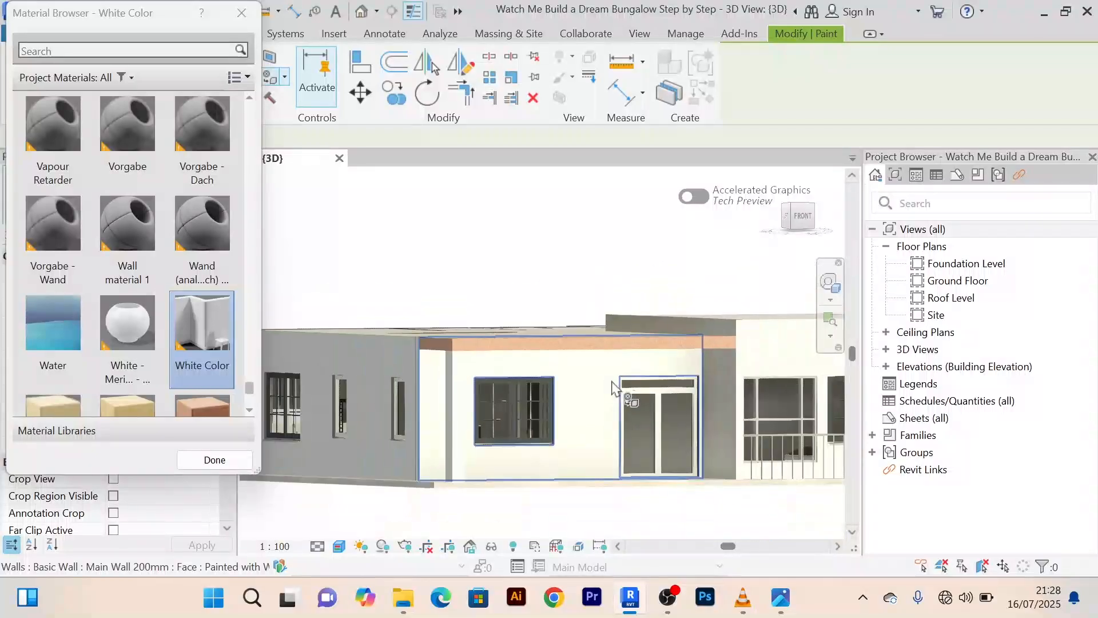
click(214, 460)
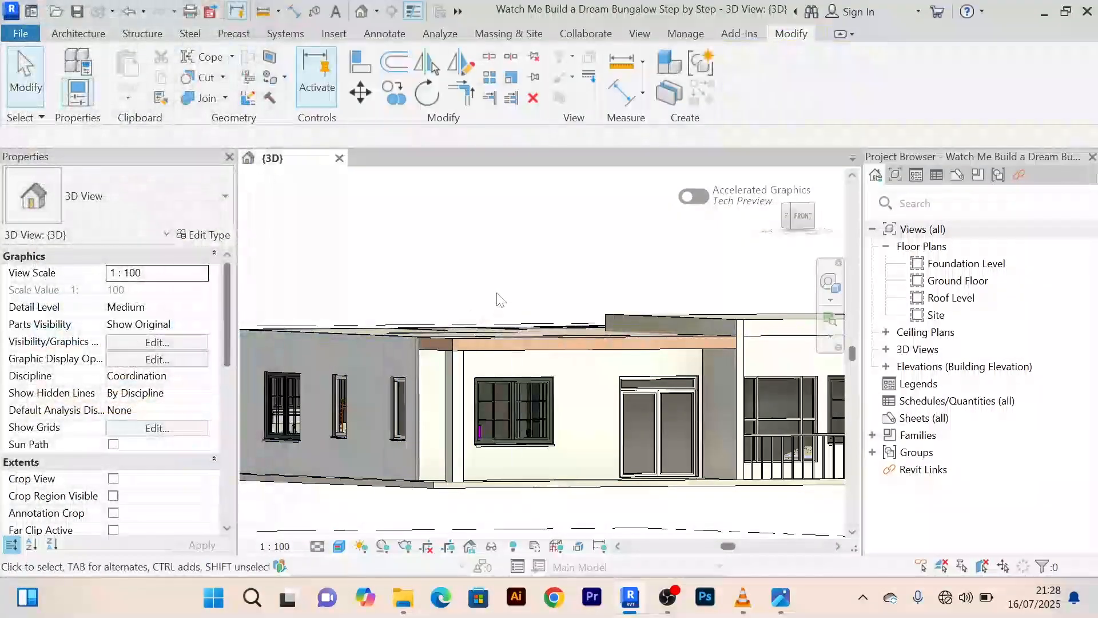
Examine the repainted front facade and the roof edge where the canopy meets the front wall
scroll(506, 303, down, 2)
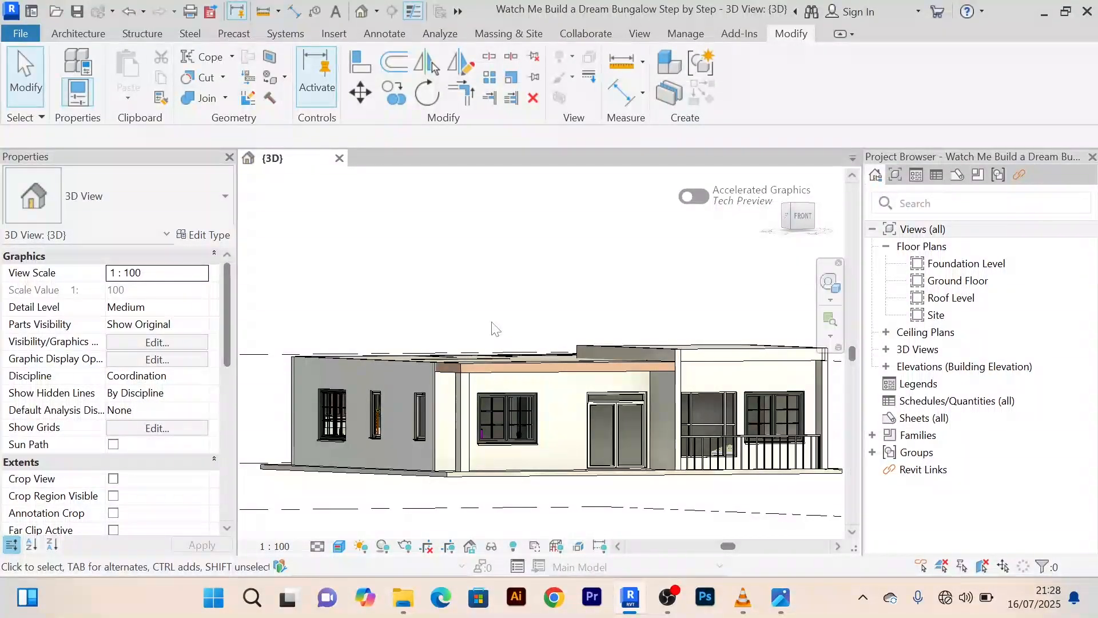
mouse_move(495, 327)
shift+middle_down()
mouse_move(435, 346)
mouse_move(444, 275)
mouse_move(472, 306)
mouse_move(451, 303)
mouse_move(499, 340)
mouse_move(525, 301)
mouse_move(485, 322)
shift+middle_up()
scroll(496, 299, up, 2)
scroll(496, 300, down, 1)
scroll(531, 353, up, 3)
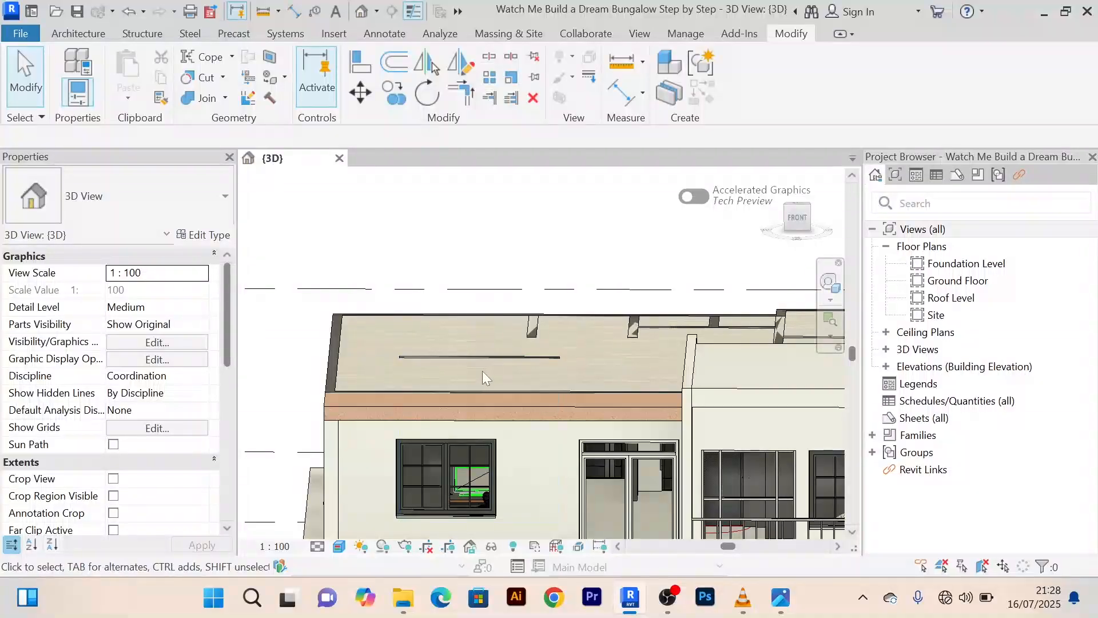
scroll(500, 341, up, 3)
scroll(500, 341, down, 2)
mouse_move(499, 340)
middle_down()
mouse_move(564, 338)
mouse_move(509, 338)
middle_up()
scroll(561, 338, down, 1)
scroll(509, 338, up, 4)
scroll(513, 273, down, 3)
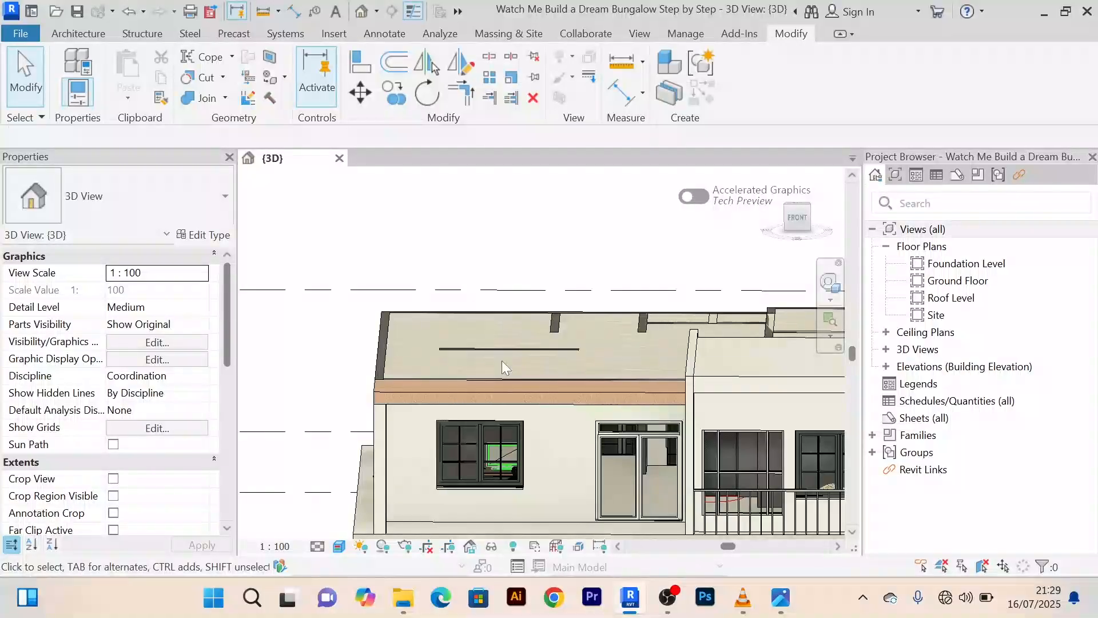
middle_drag(581, 264, 509, 276)
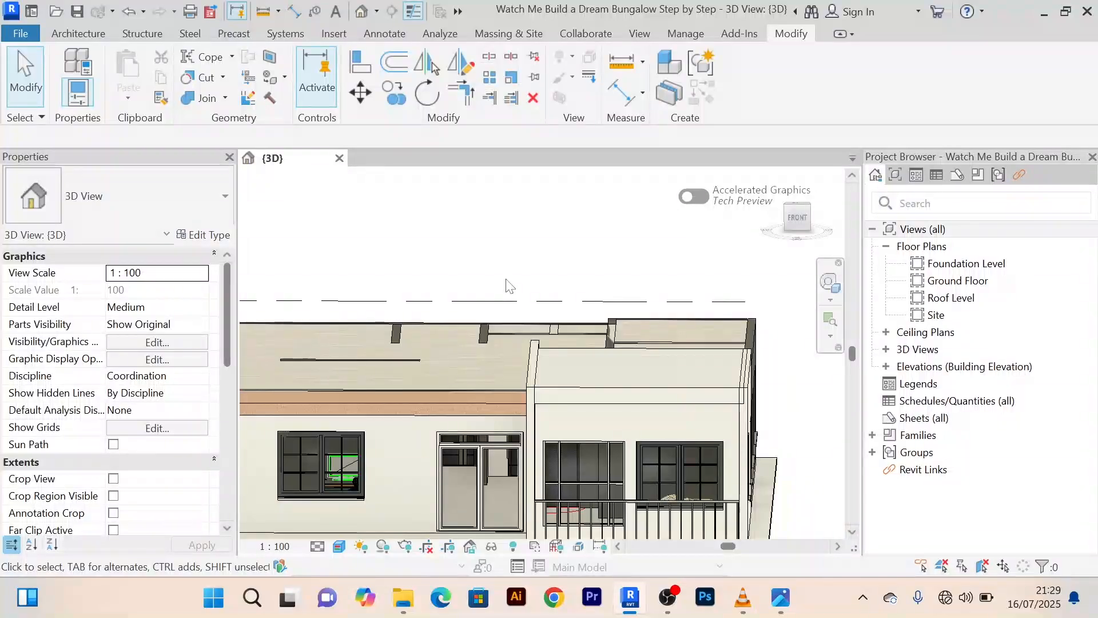
Examine the roof slab and exposed wall tops from the right side, including the wall between canopy and roof
scroll(509, 290, down, 3)
shift+middle_drag(515, 294, 444, 287)
scroll(581, 343, down, 2)
shift+middle_drag(580, 343, 498, 350)
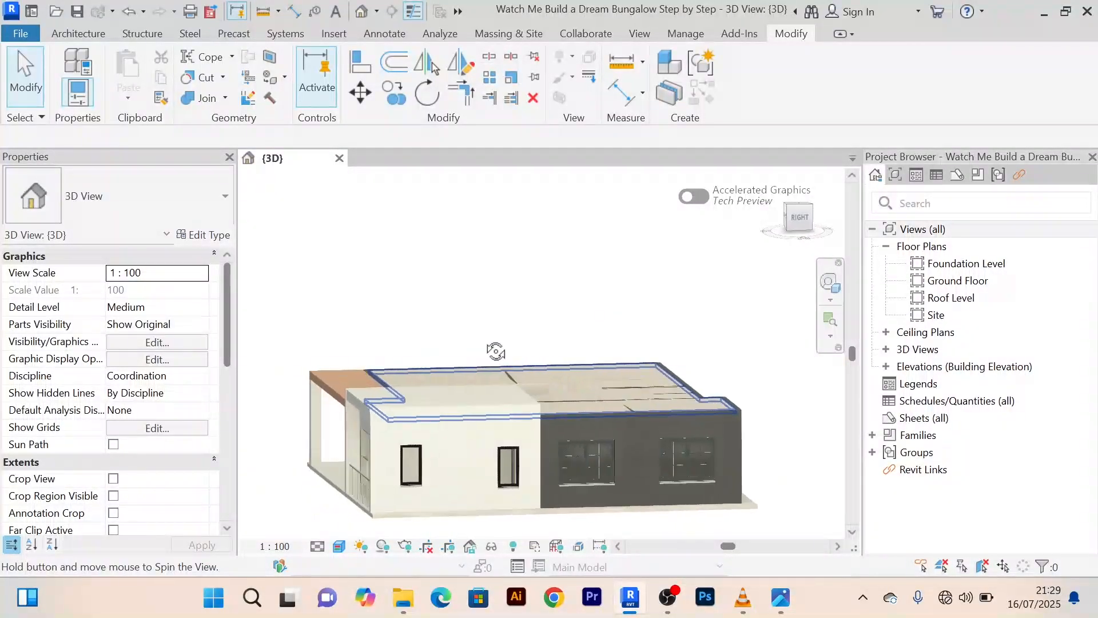
scroll(537, 382, up, 5)
shift+middle_drag(538, 382, 500, 399)
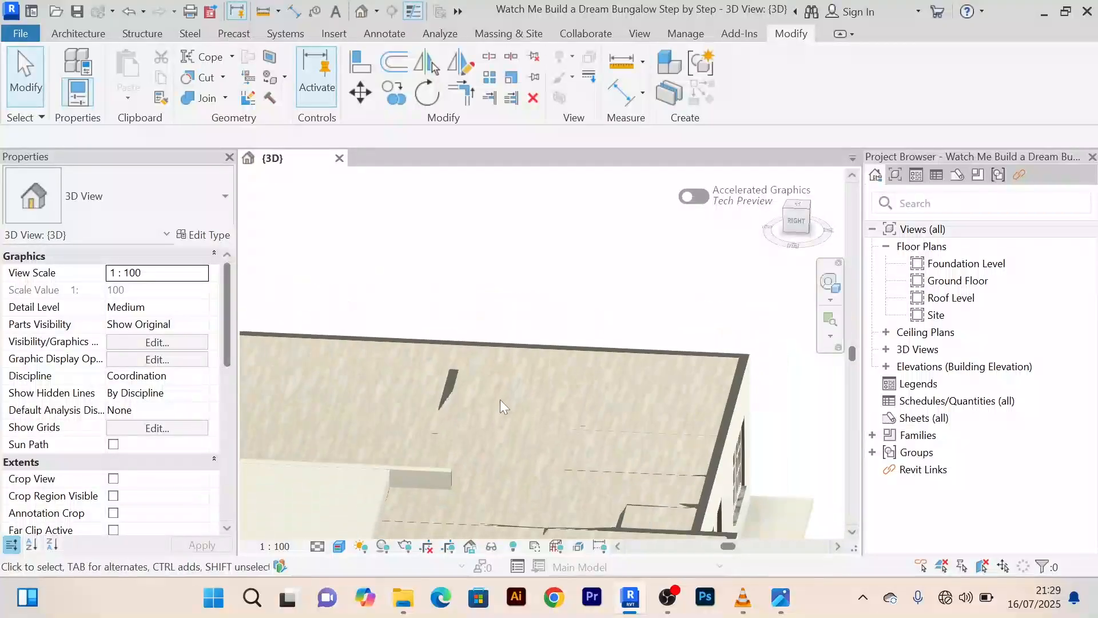
scroll(571, 346, up, 3)
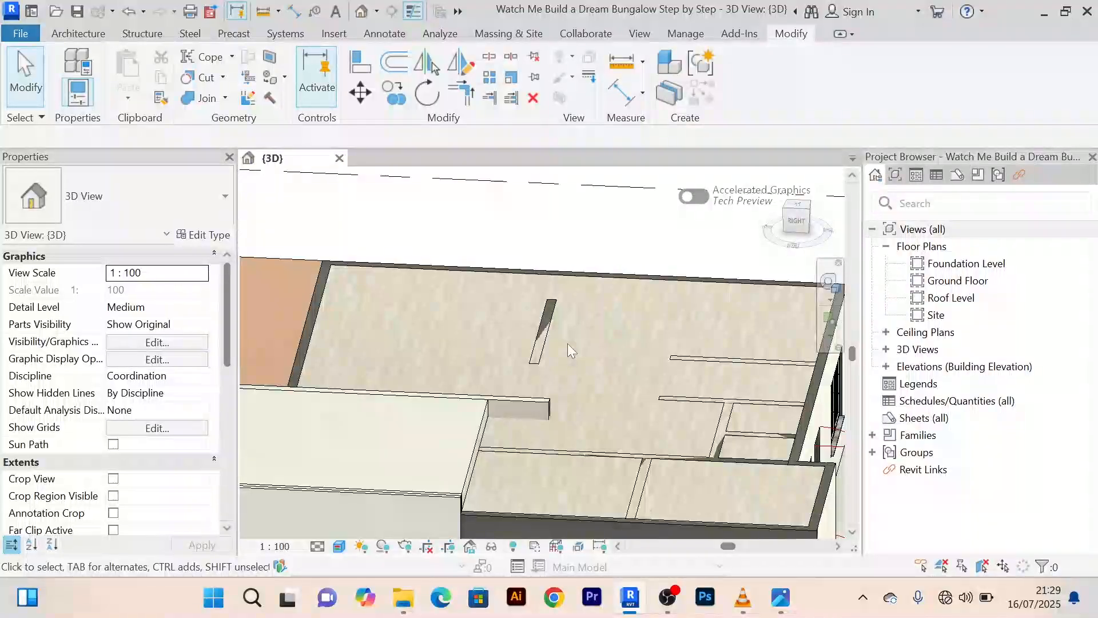
scroll(568, 344, down, 3)
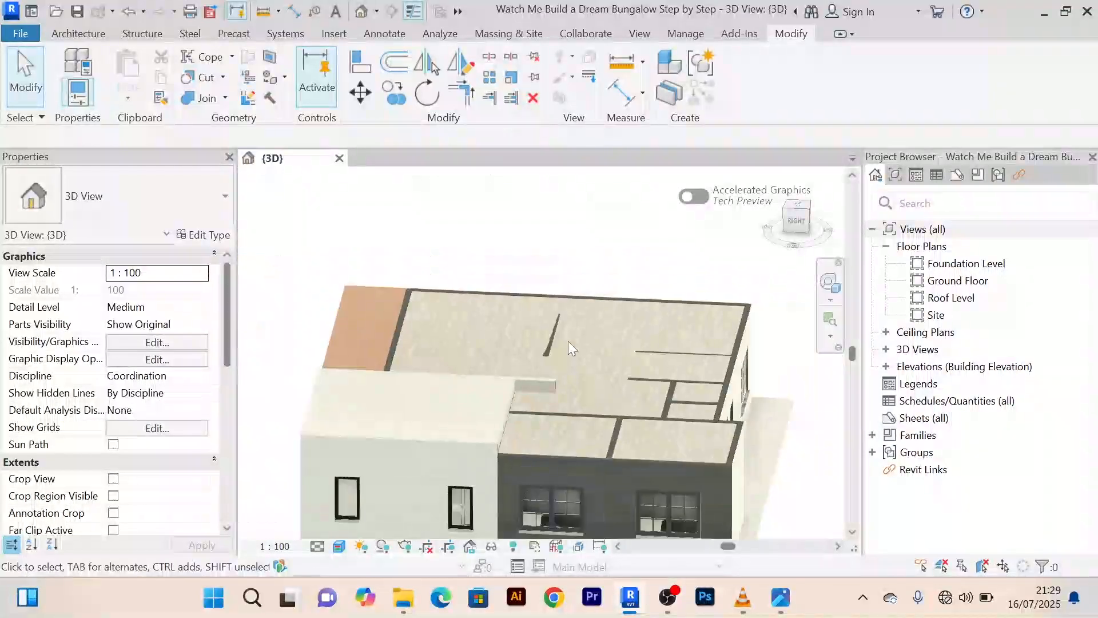
middle_drag(568, 341, 601, 337)
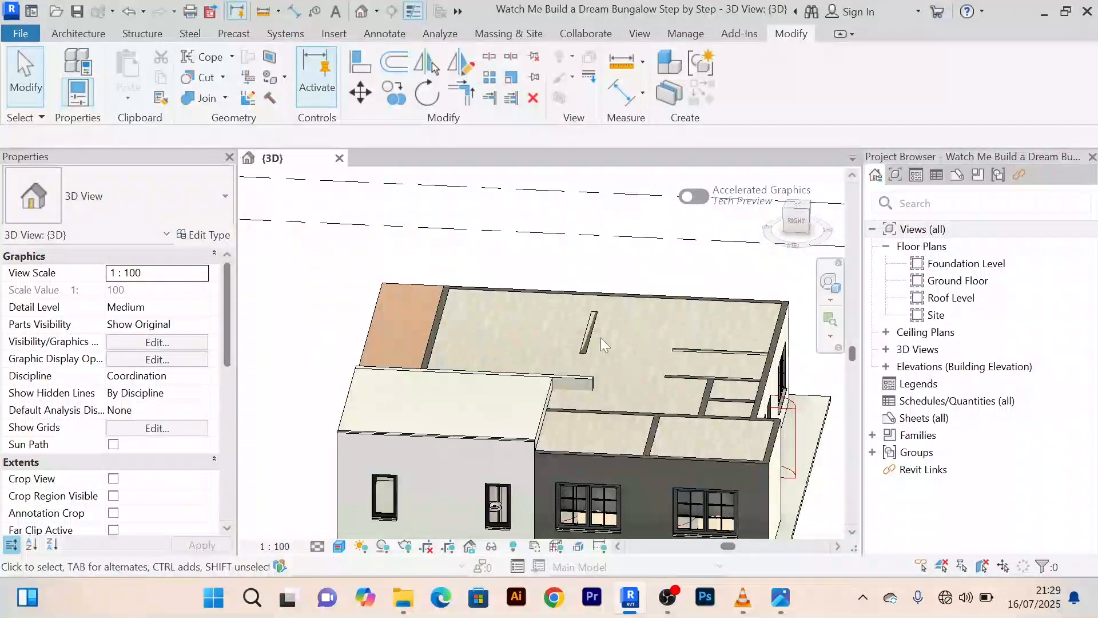
scroll(445, 335, up, 3)
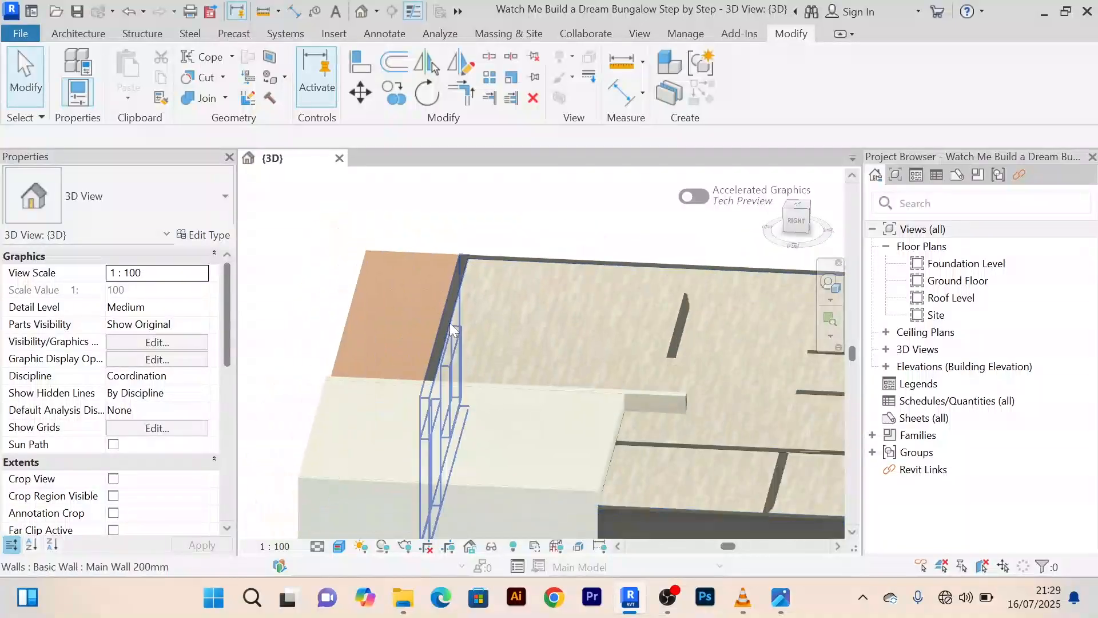
middle_drag(450, 323, 448, 302)
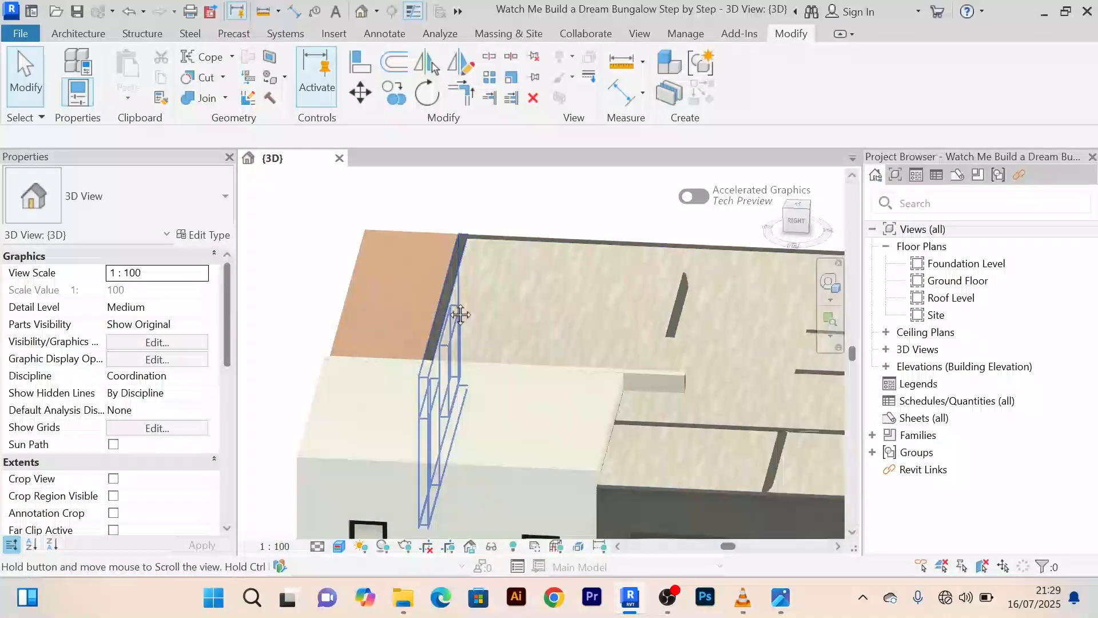
Open the Roof Level floor plan and inspect the front wall line beside the porch canopy
click(951, 296)
double_click(953, 298)
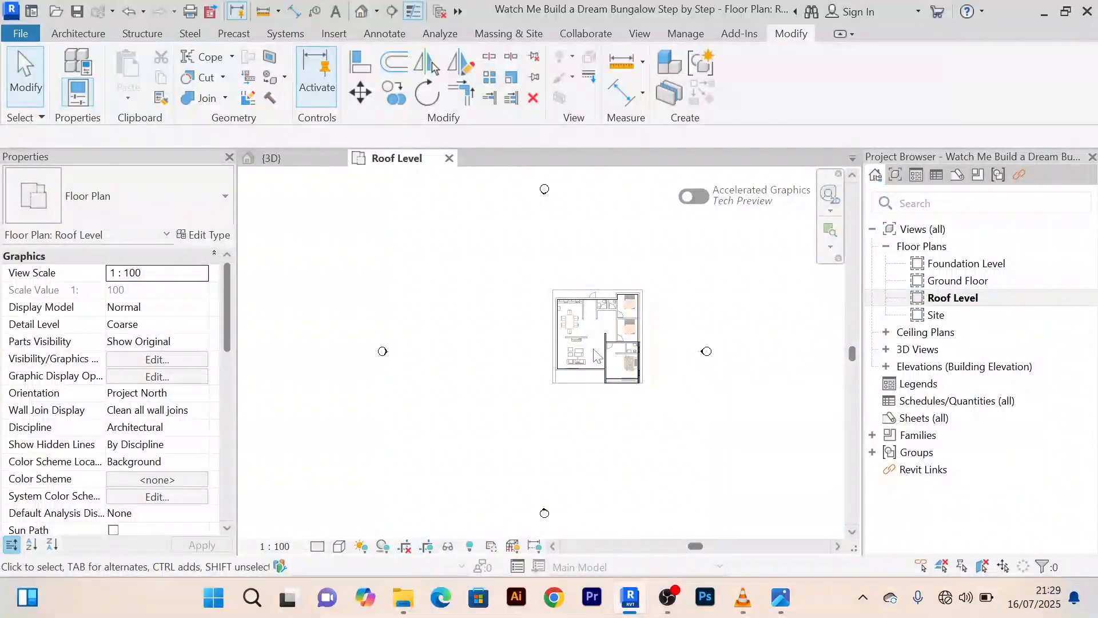
scroll(588, 336, up, 5)
scroll(475, 286, up, 1)
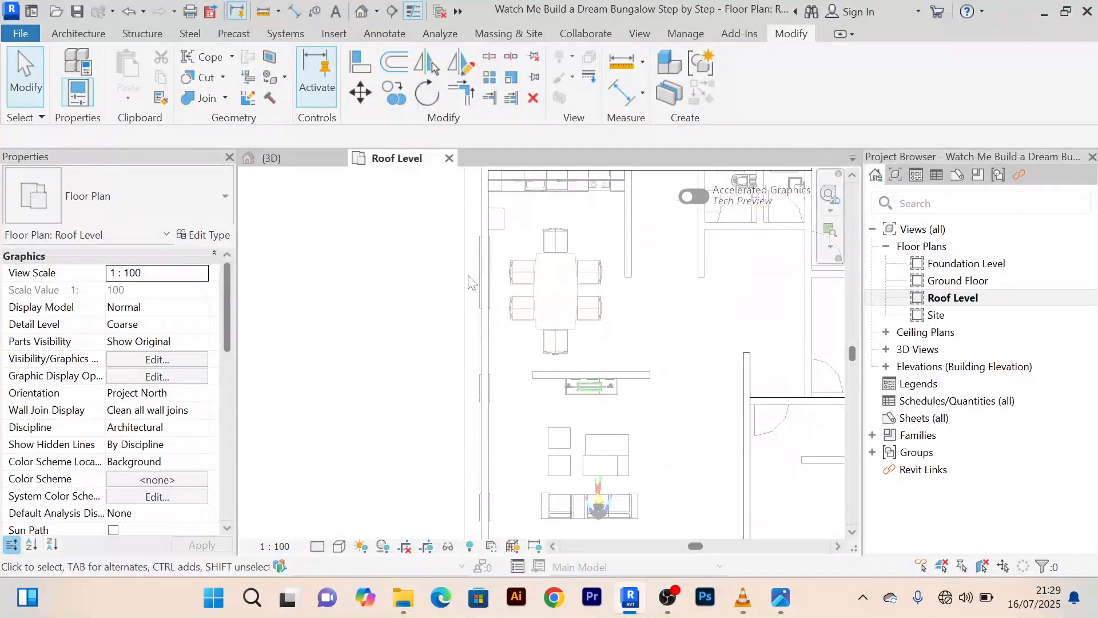
scroll(503, 343, down, 2)
scroll(548, 420, up, 4)
scroll(546, 411, up, 2)
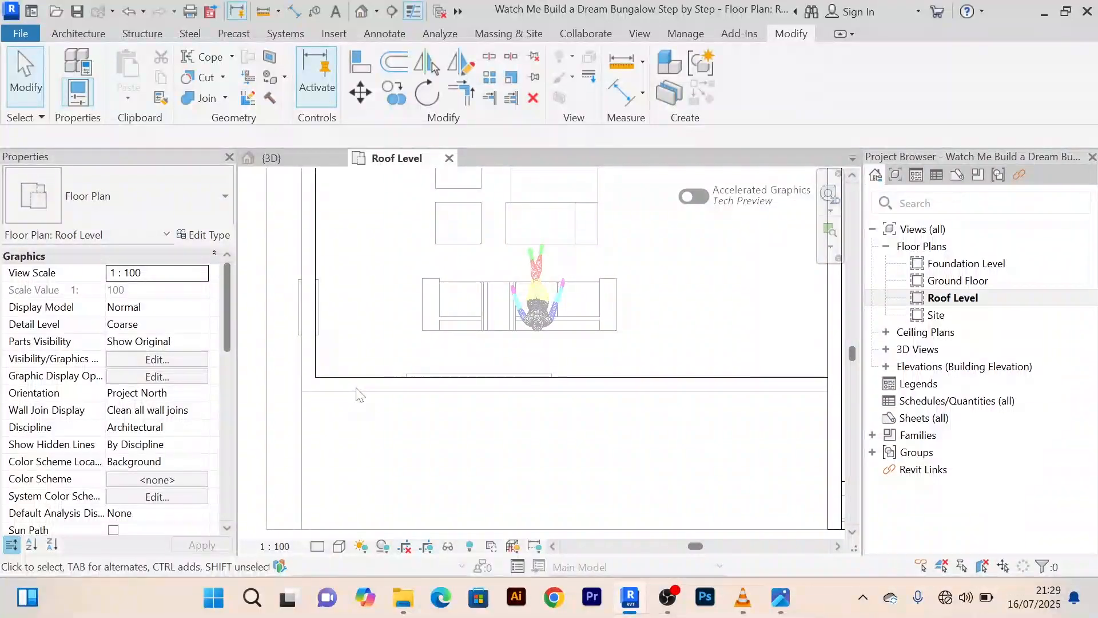
scroll(355, 389, down, 2)
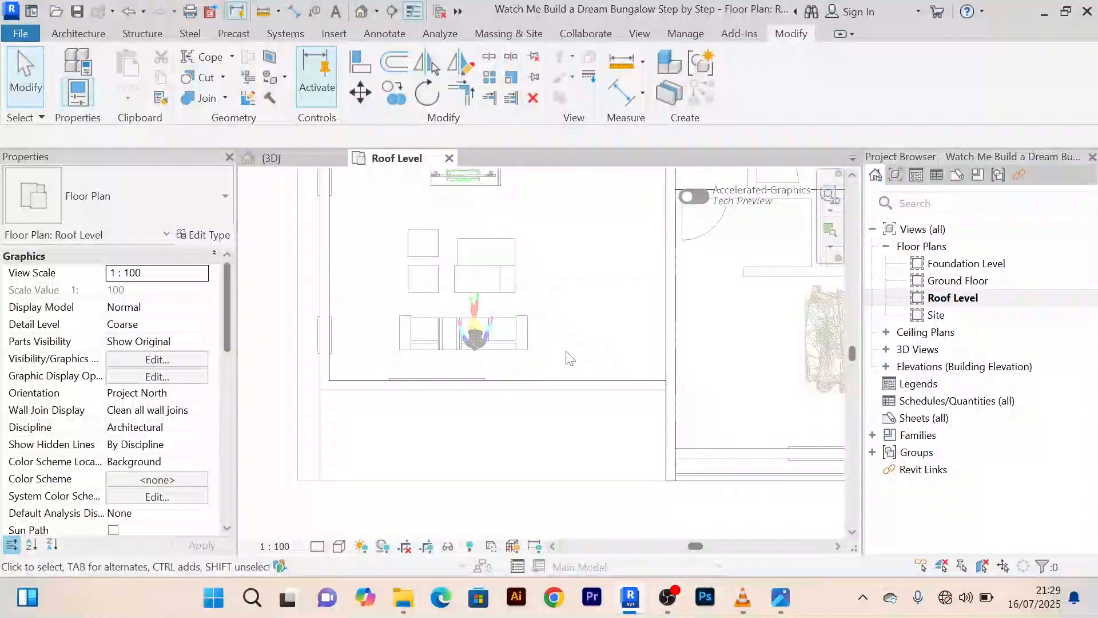
scroll(489, 388, up, 2)
Try to select the porch's front wall in the Roof Level plan, and return to the 3D view
click(489, 388)
scroll(507, 399, down, 2)
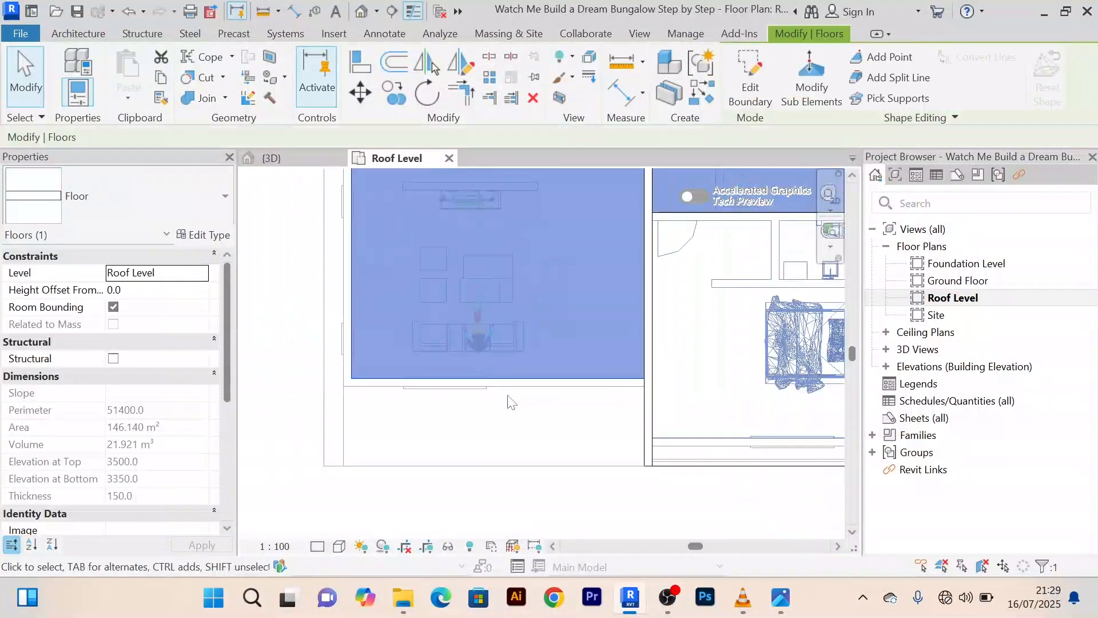
key(Escape)
click(661, 390)
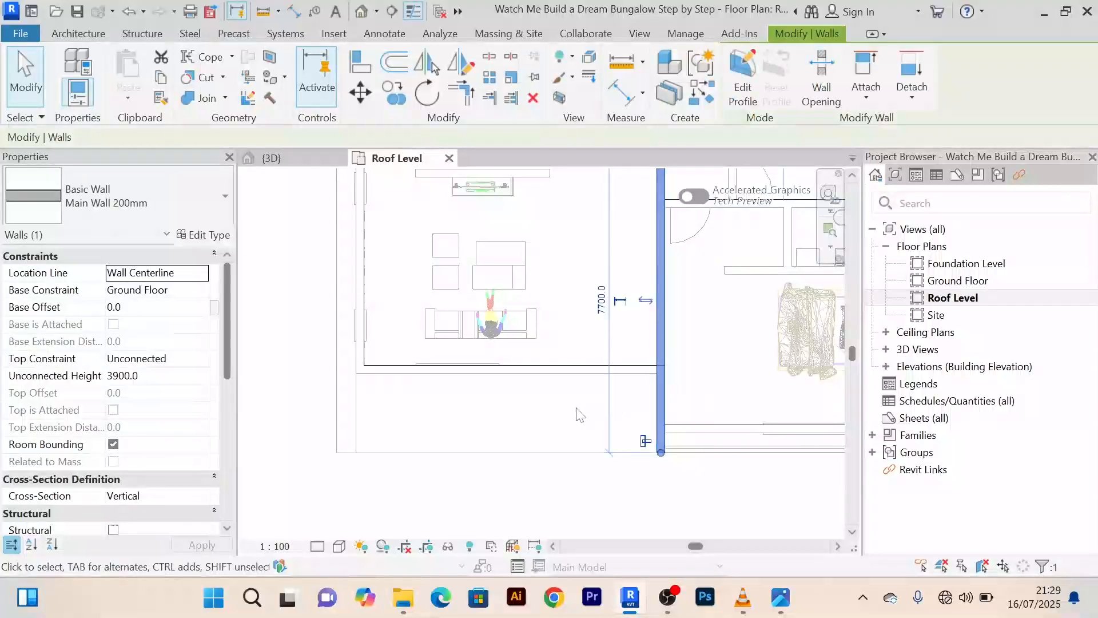
scroll(561, 434, up, 1)
click(544, 402)
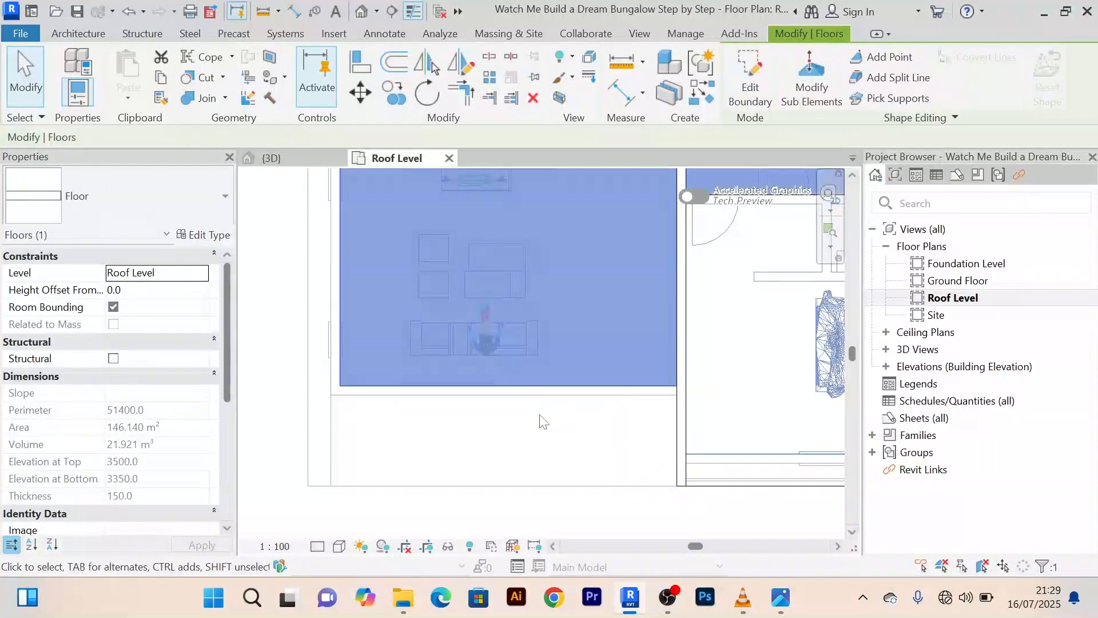
key(Escape)
click(271, 158)
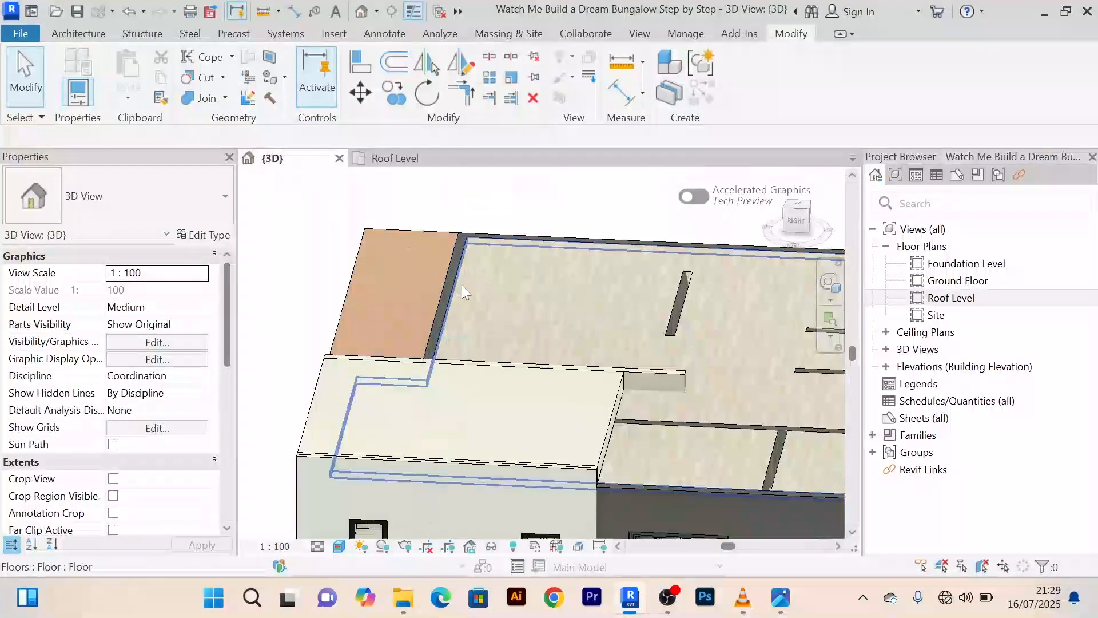
Set the unconnected height of the front porch wall behind the wood canopy to 4000 mm
scroll(462, 284, down, 3)
scroll(469, 289, up, 5)
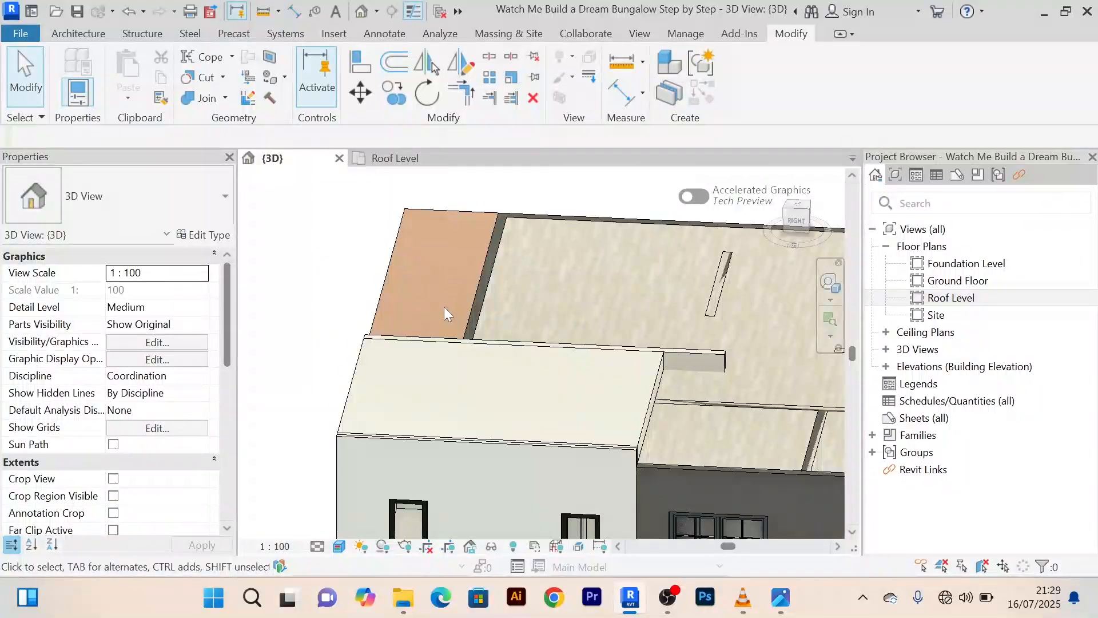
shift+middle_drag(444, 307, 398, 277)
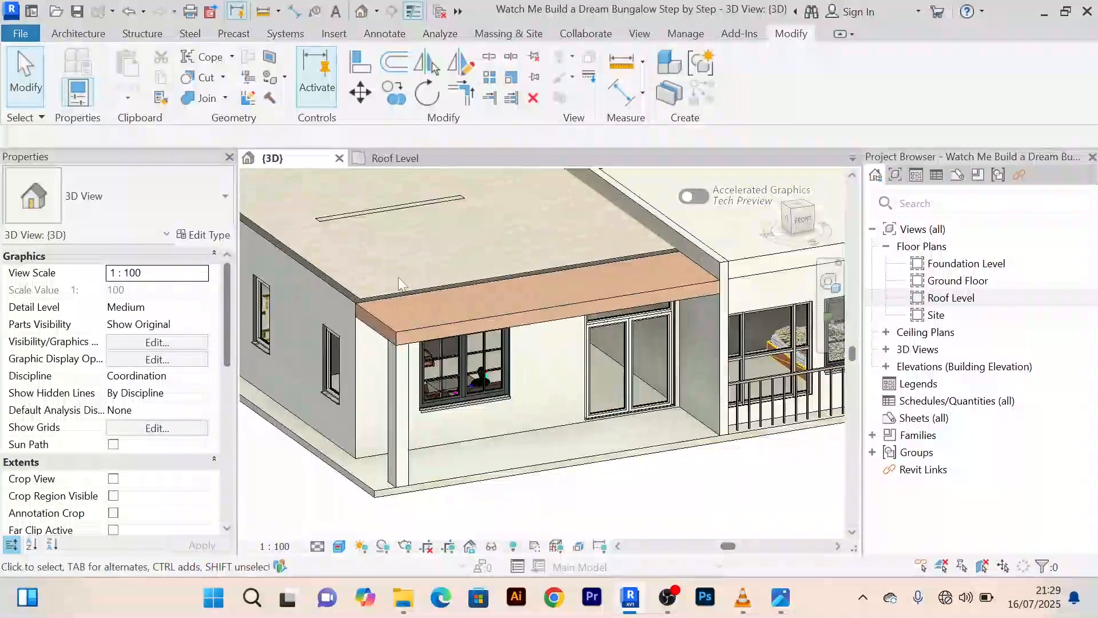
scroll(360, 292, up, 3)
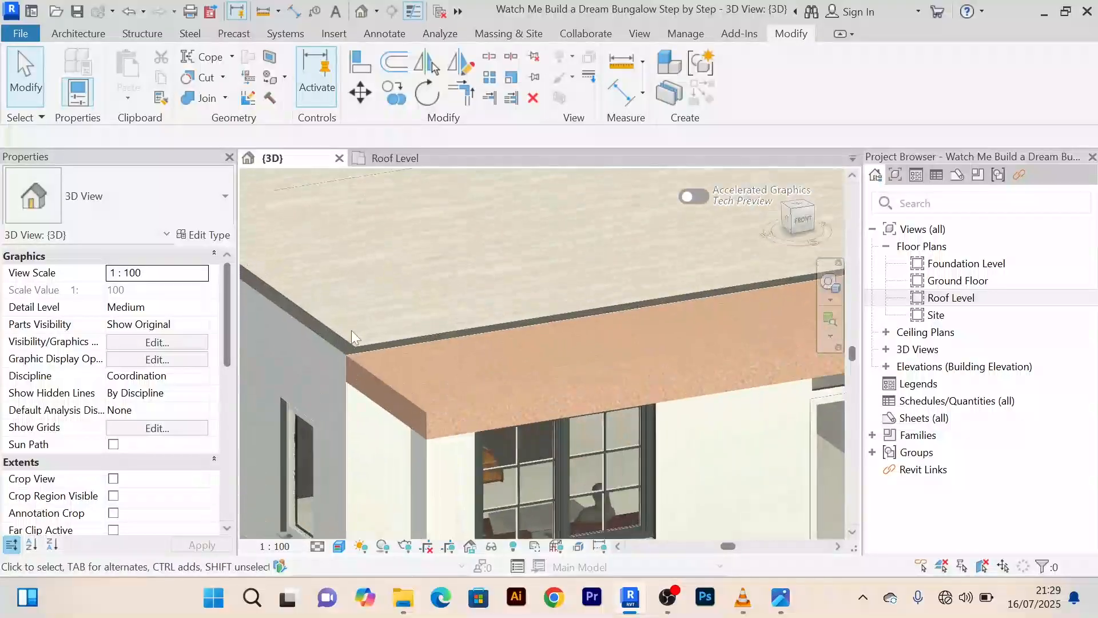
scroll(363, 351, down, 1)
click(365, 348)
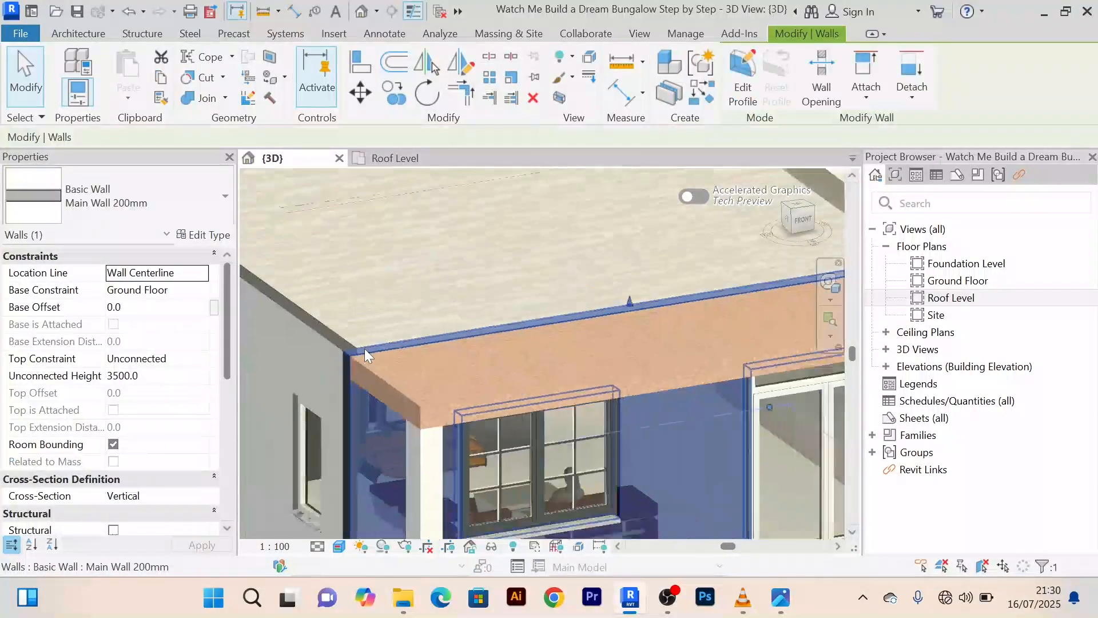
scroll(392, 298, down, 3)
scroll(379, 323, up, 2)
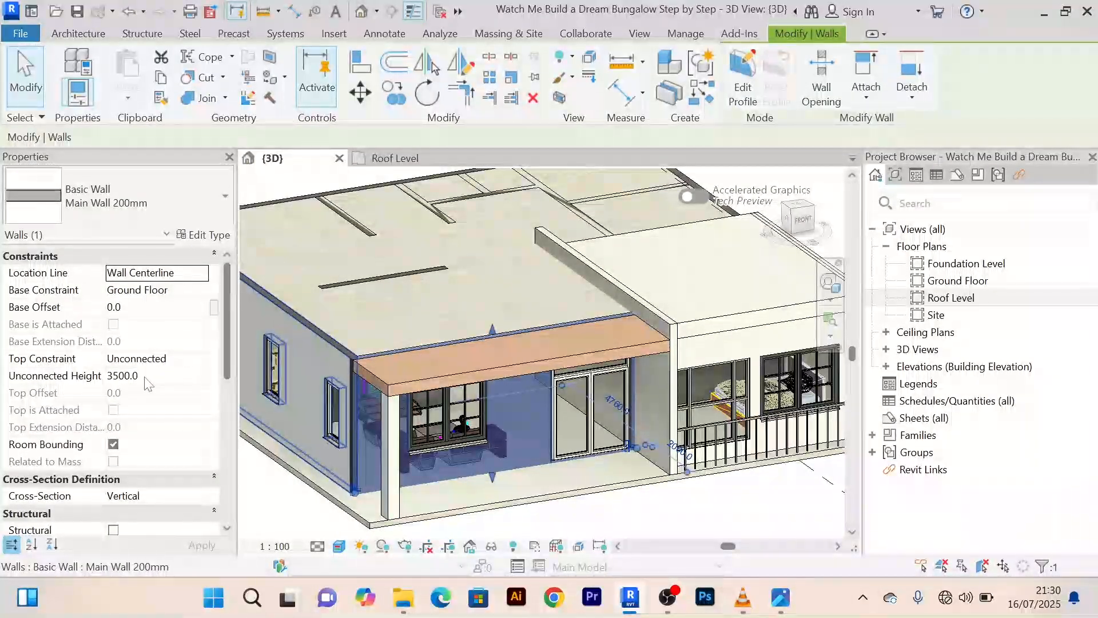
click(98, 376)
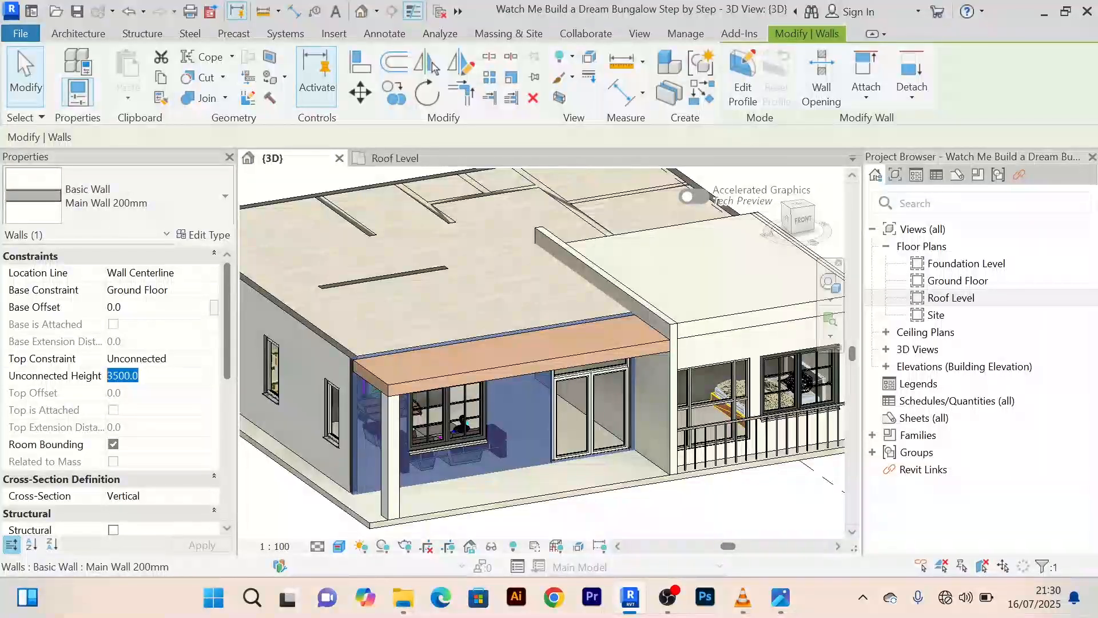
text(4000)
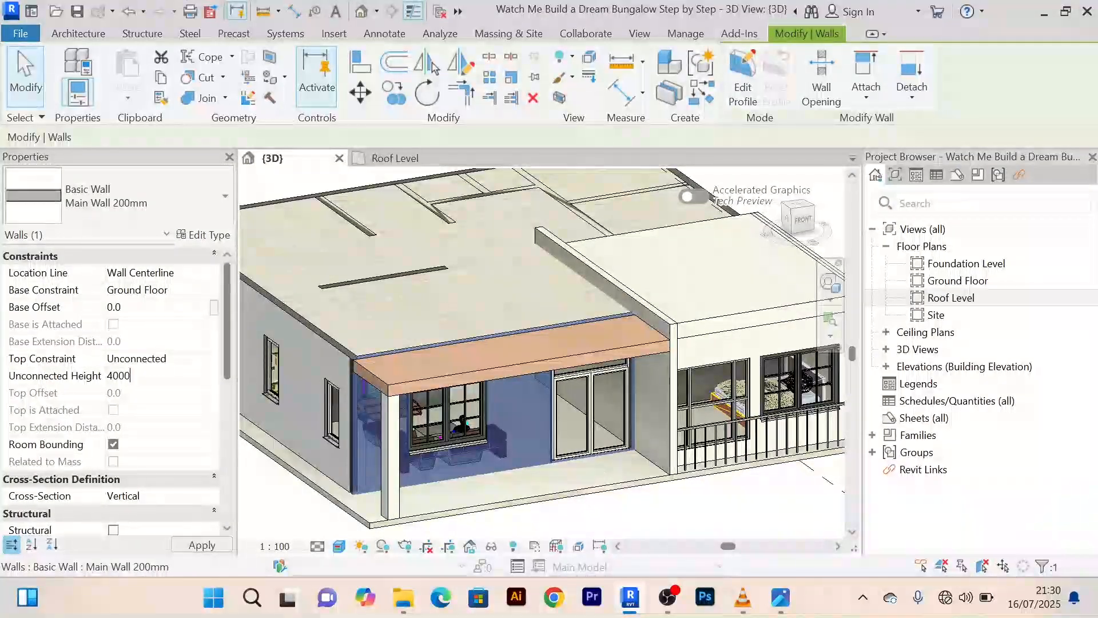
key(Return)
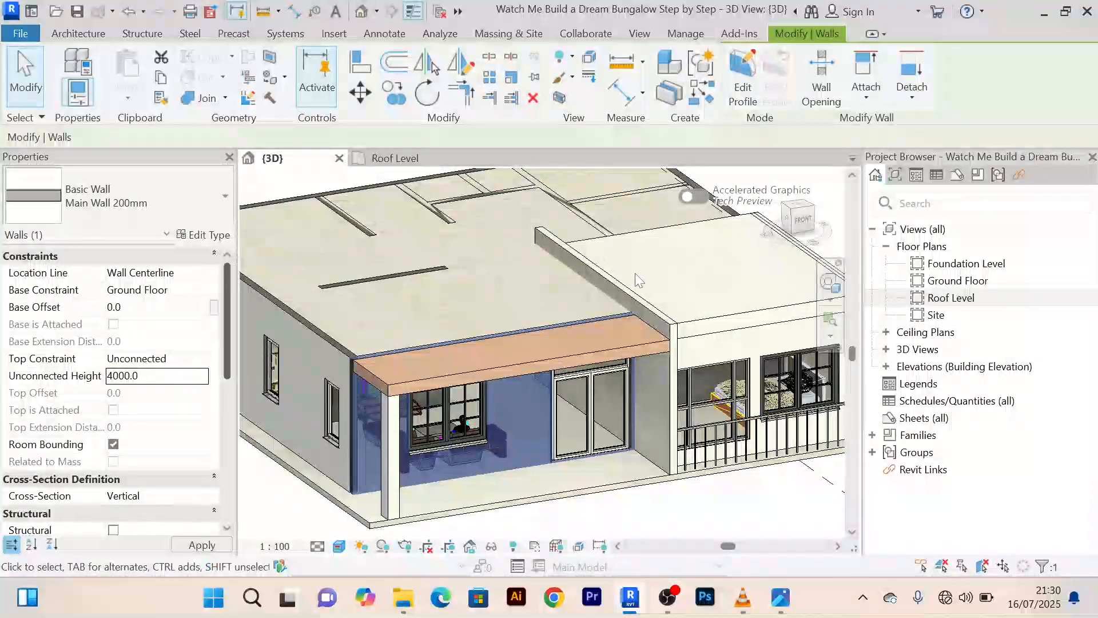
scroll(640, 281, down, 5)
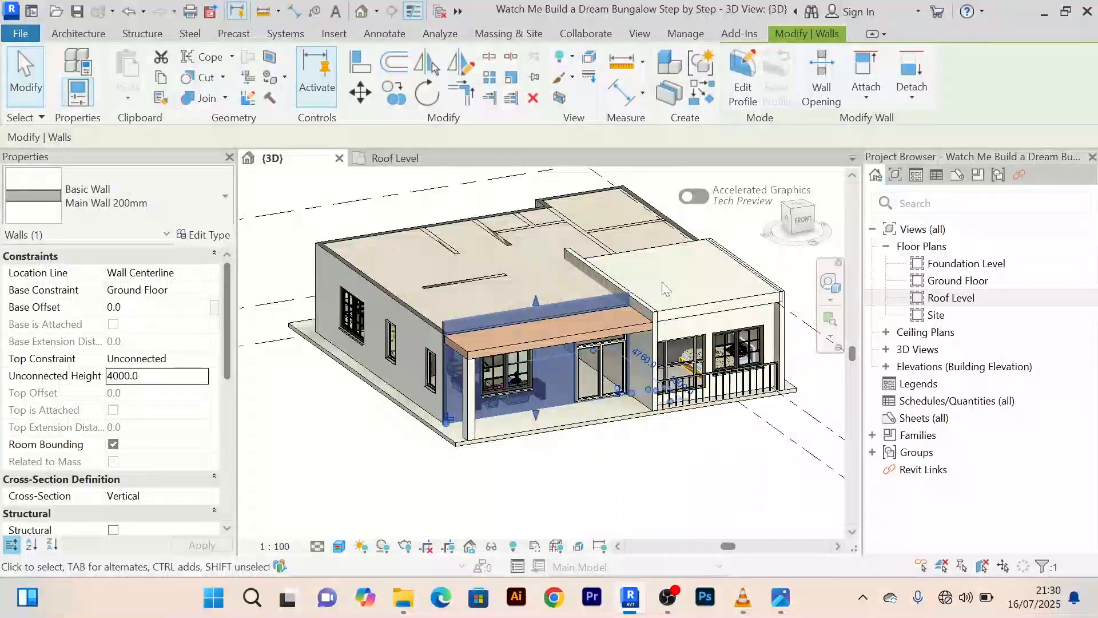
Raise the porch's front wall above the canopy to an unconnected height of 4200 mm
shift+middle_drag(663, 288, 537, 264)
click(535, 250)
scroll(502, 324, up, 3)
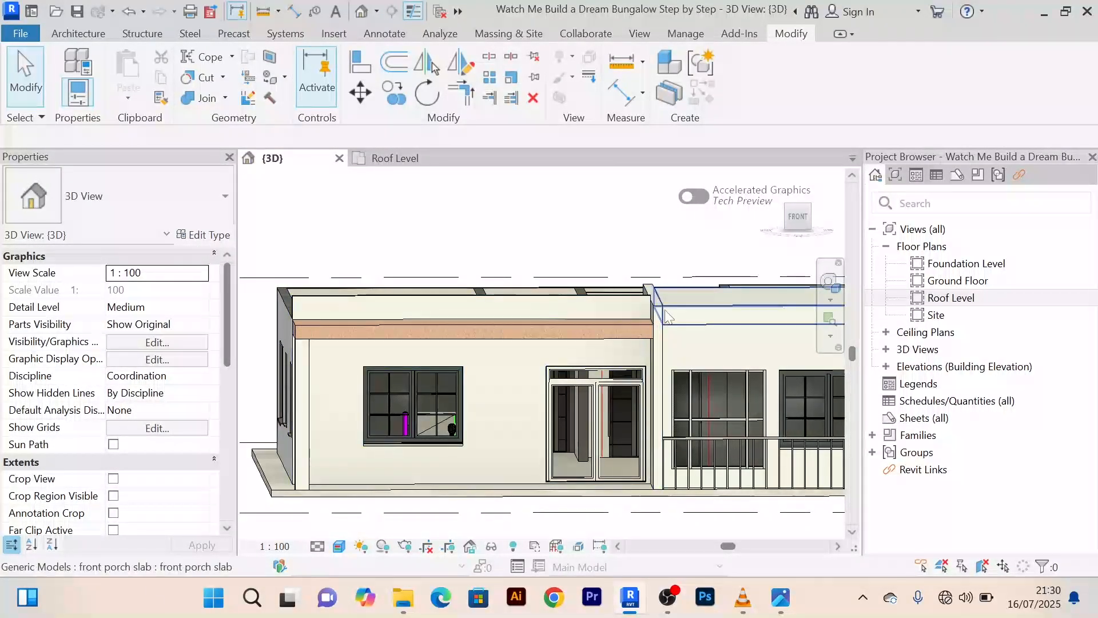
middle_drag(517, 229, 555, 236)
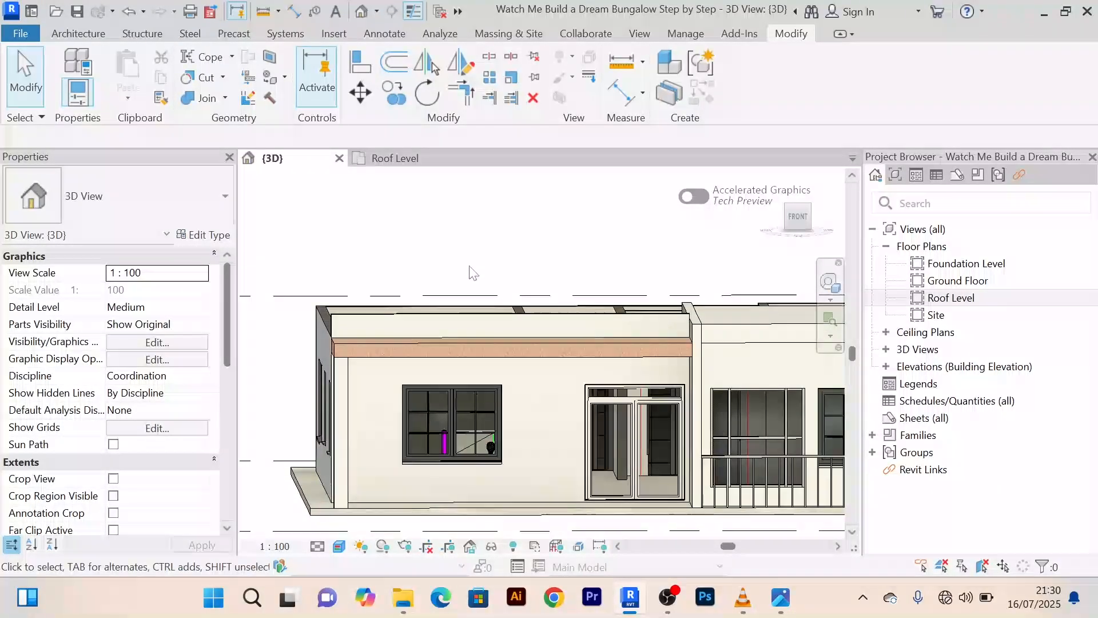
click(394, 318)
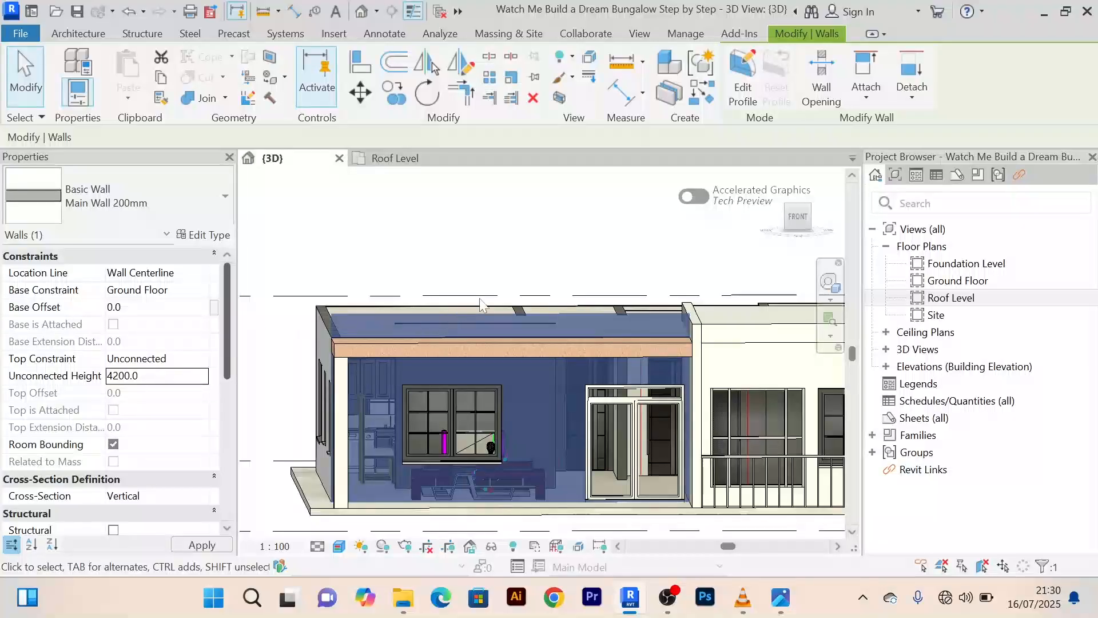
click(530, 245)
scroll(572, 246, up, 3)
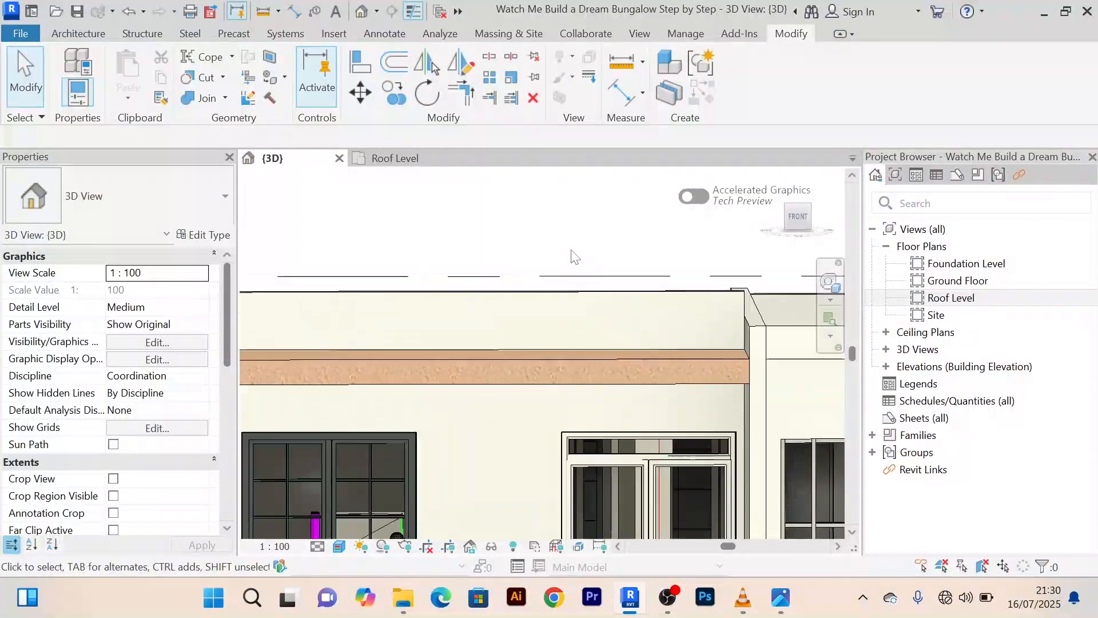
scroll(566, 243, down, 2)
middle_drag(601, 261, 682, 296)
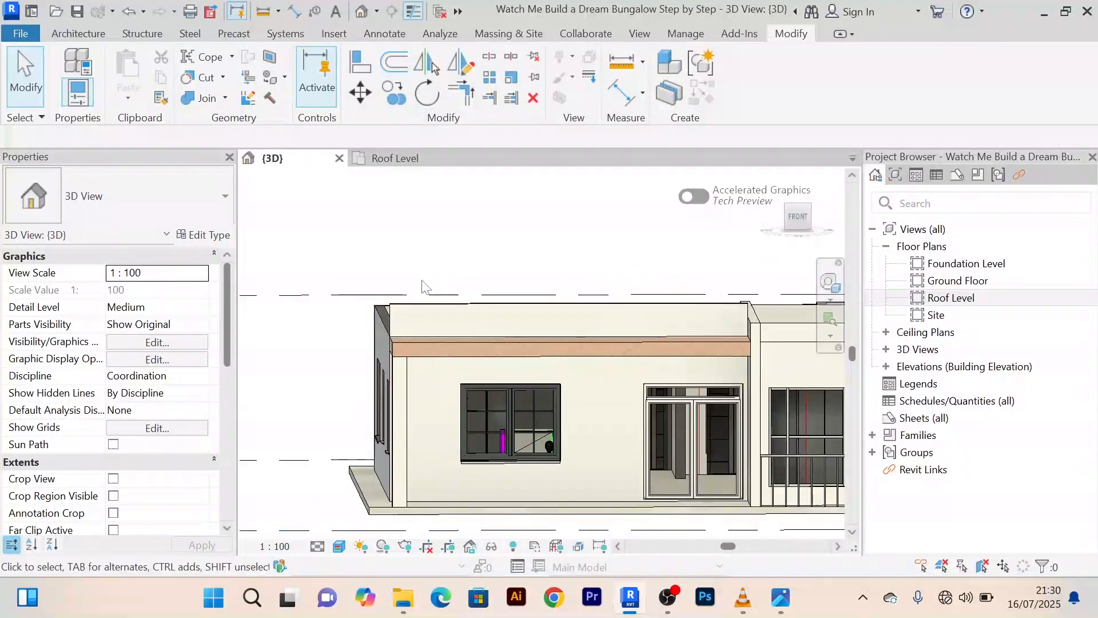
Align the top of the adjoining grey side wall with the top edge of the raised front wall
scroll(422, 287, up, 3)
scroll(335, 350, up, 1)
middle_drag(340, 357, 388, 319)
scroll(378, 351, up, 3)
scroll(378, 350, down, 2)
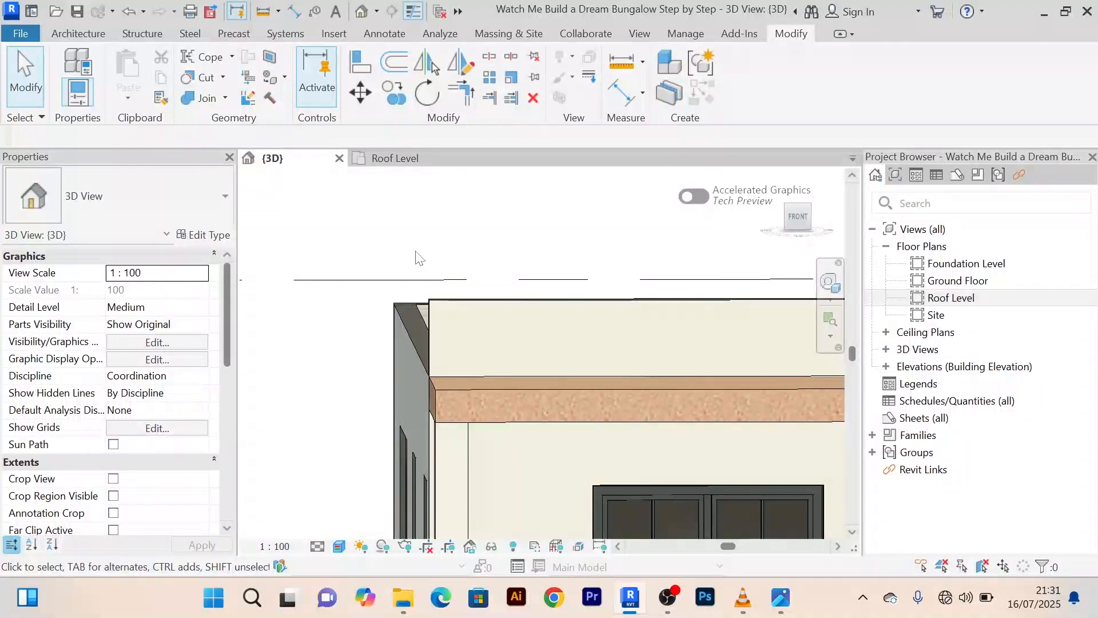
shift+middle_drag(420, 258, 379, 327)
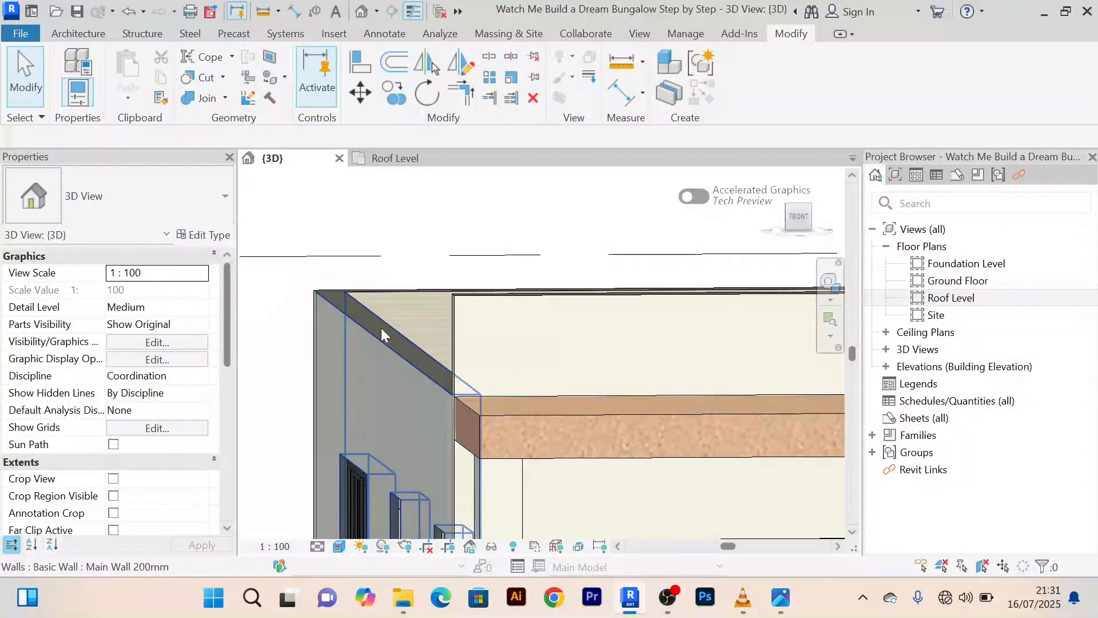
click(381, 328)
shift+middle_drag(489, 262, 464, 314)
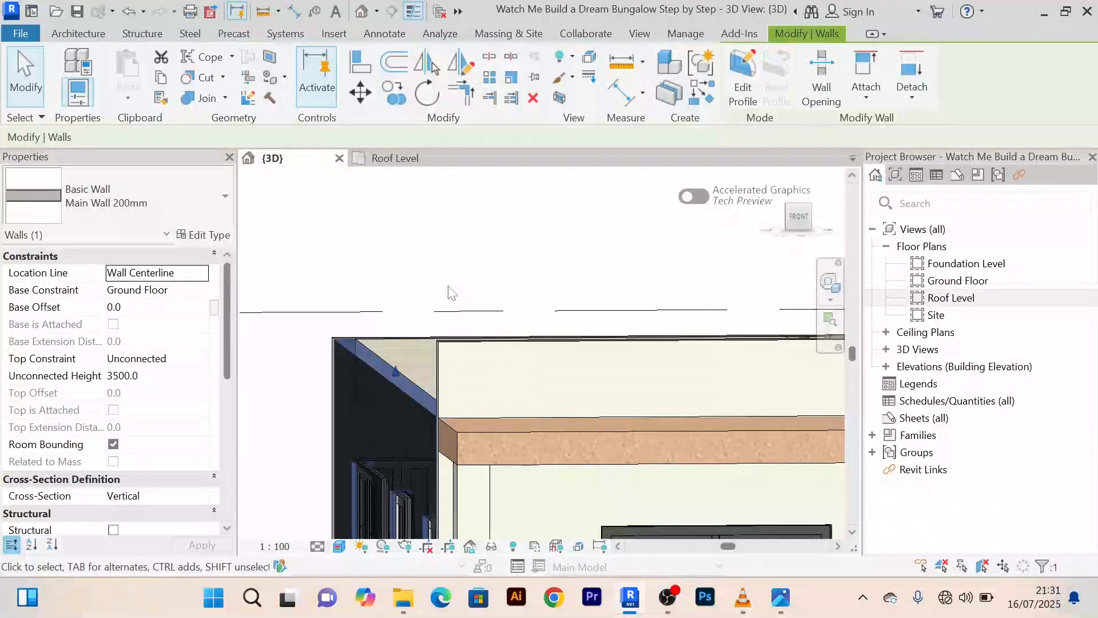
mouse_move(449, 285)
shift+middle_down()
mouse_move(472, 323)
mouse_move(446, 289)
shift+middle_up()
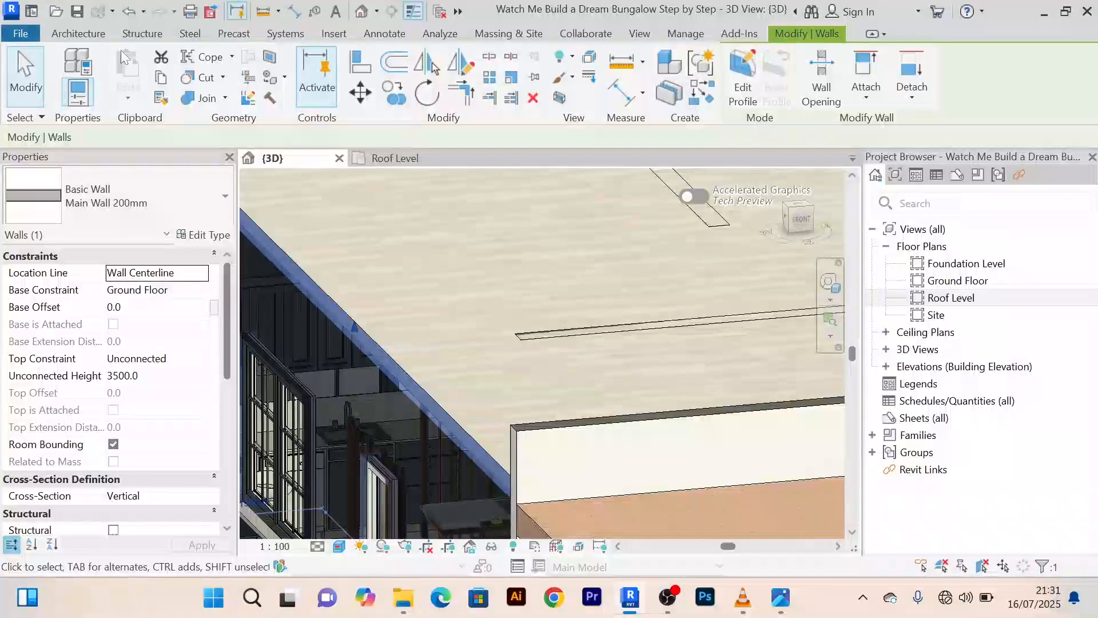
click(365, 64)
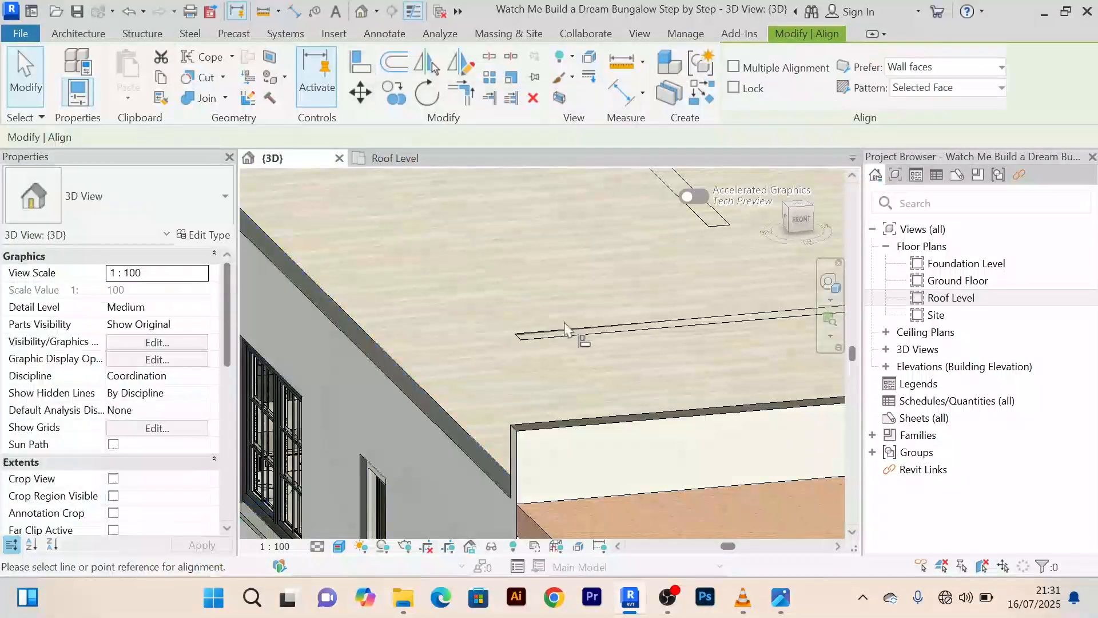
scroll(560, 437, up, 2)
scroll(504, 441, up, 2)
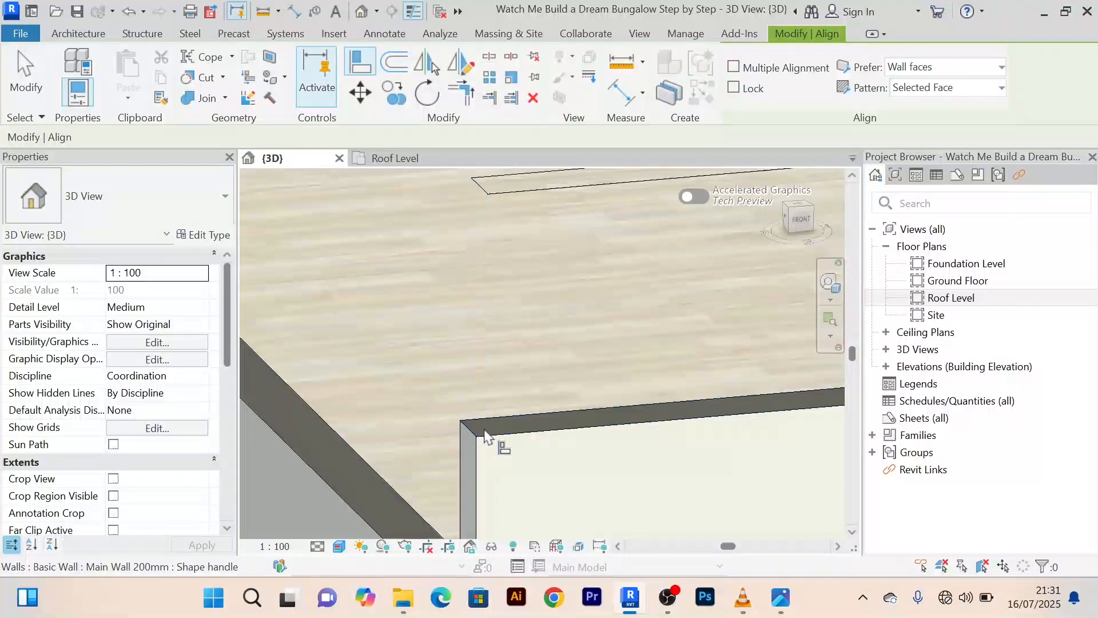
click(479, 438)
scroll(480, 438, down, 5)
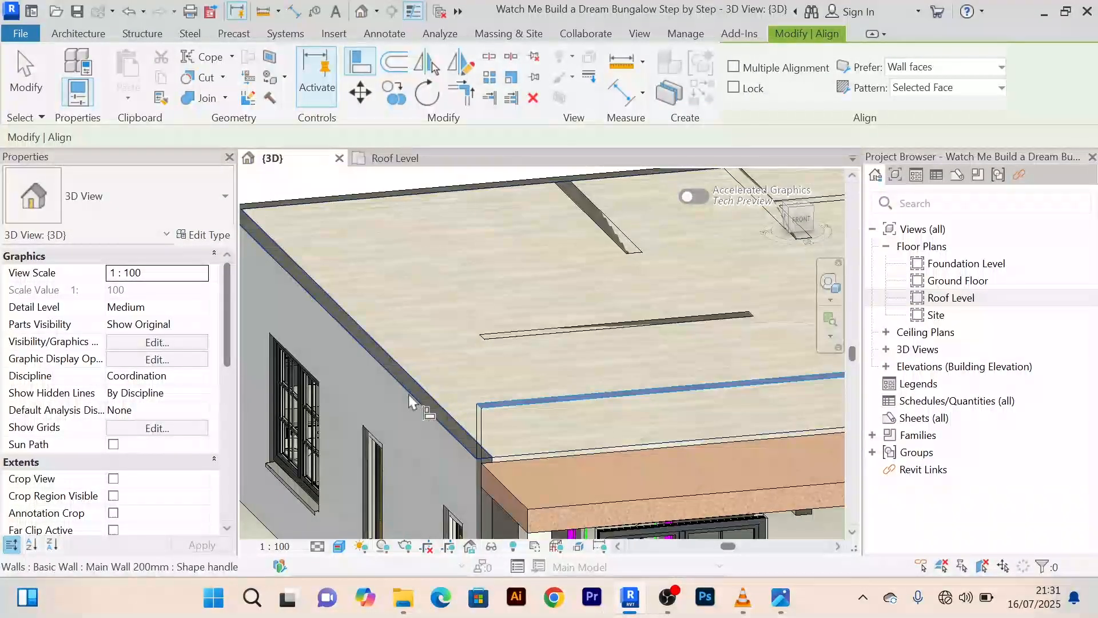
scroll(410, 393, down, 6)
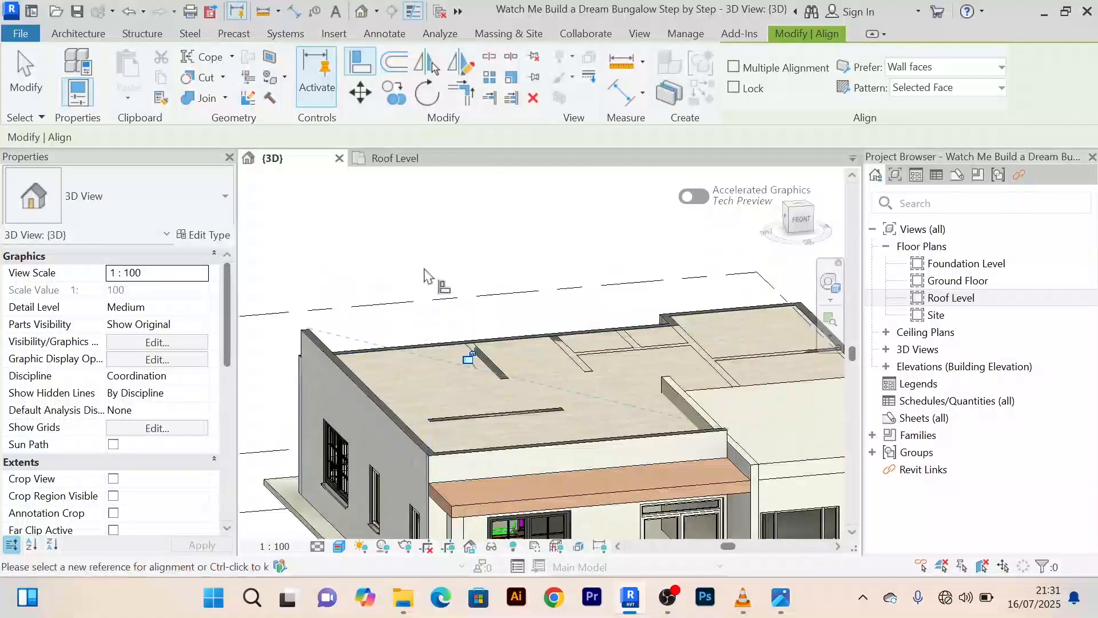
right_click(440, 281)
click(479, 215)
right_click(459, 216)
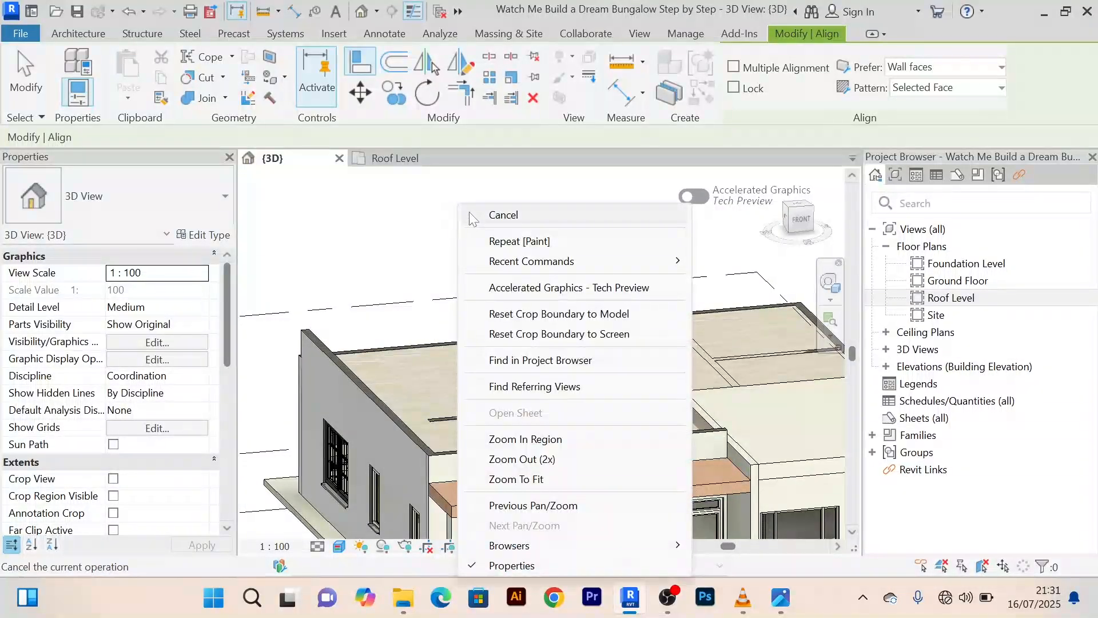
click(478, 214)
Examine the raised front and side walls around the roof slab from the front, including the lower rear walls
scroll(461, 373, up, 5)
scroll(465, 270, down, 5)
scroll(441, 323, up, 6)
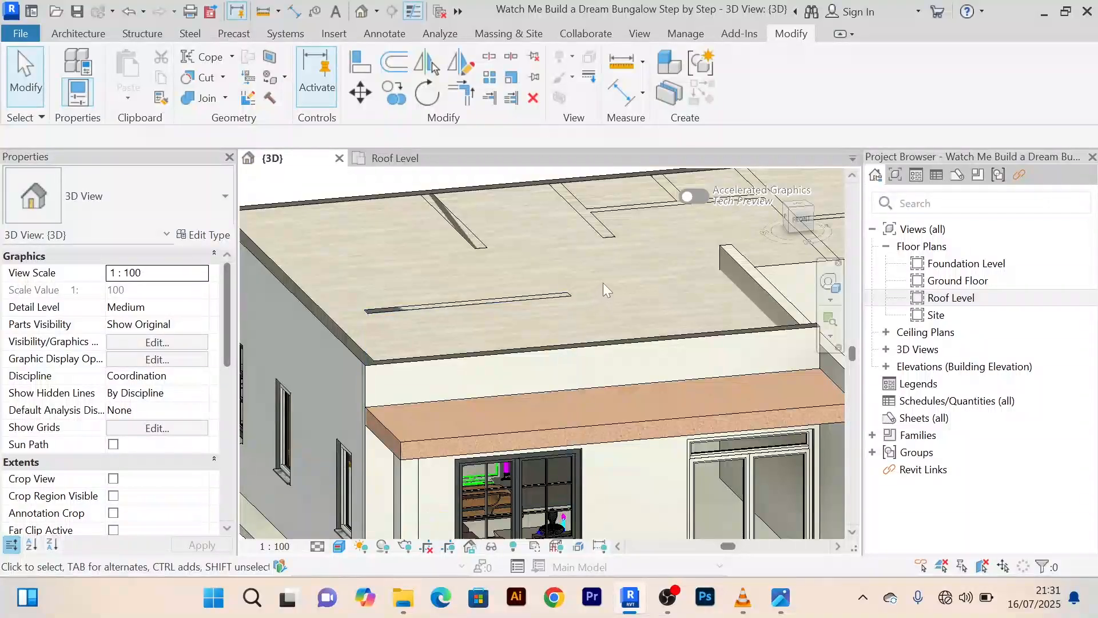
shift+middle_drag(603, 285, 546, 294)
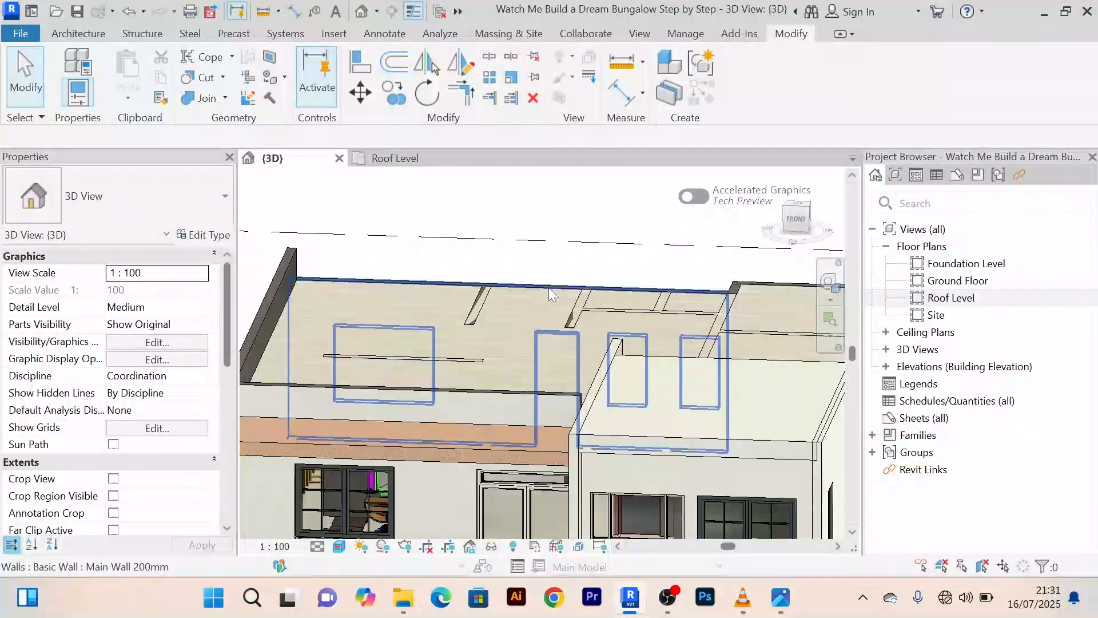
scroll(549, 294, down, 4)
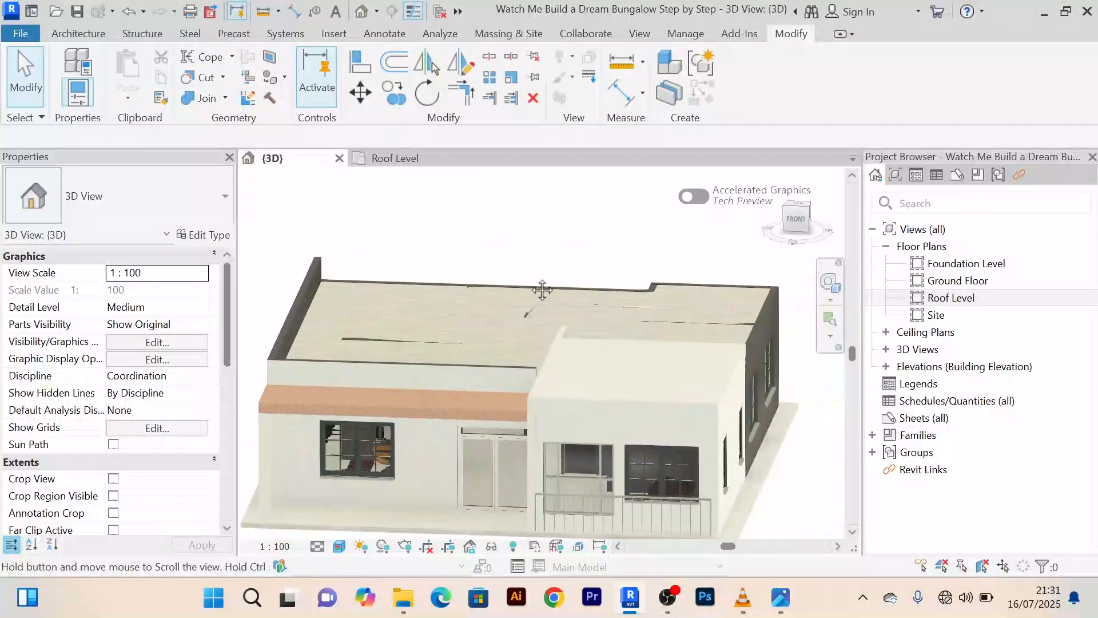
Open the Roof Level floor plan and examine the walls around the living area, porch and bedrooms
click(405, 163)
scroll(532, 338, up, 5)
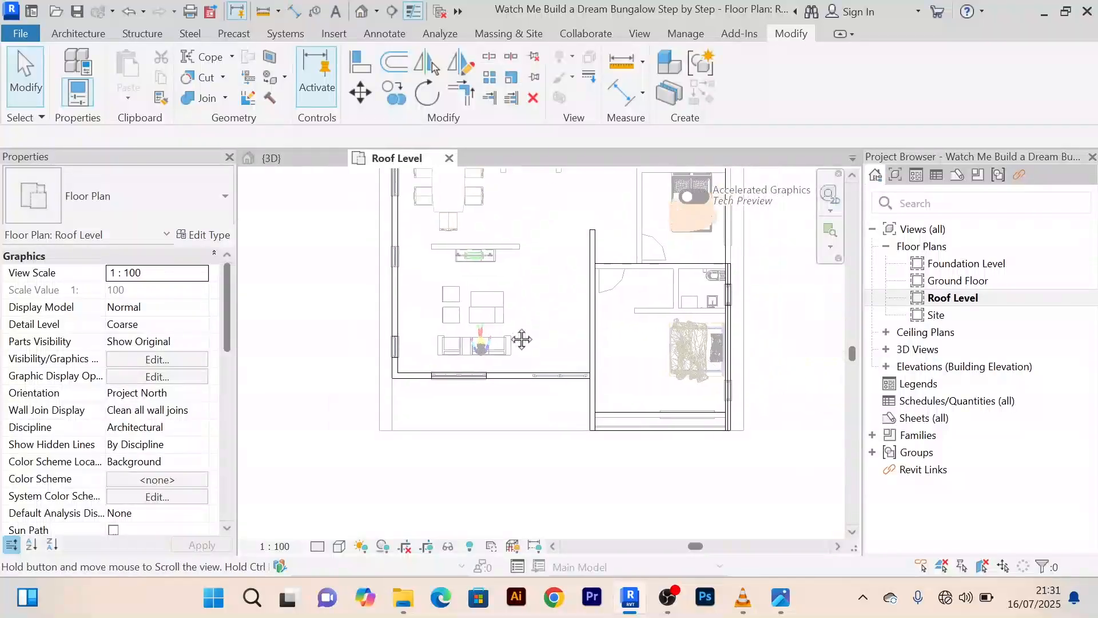
middle_drag(542, 334, 523, 332)
scroll(543, 334, up, 2)
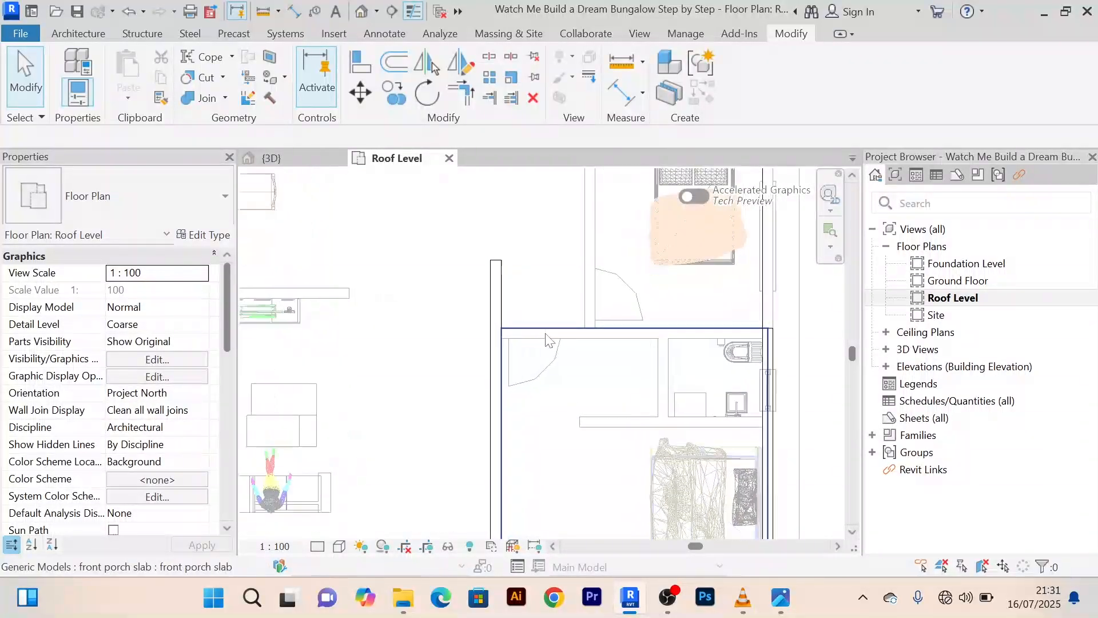
scroll(520, 333, down, 1)
scroll(520, 338, down, 3)
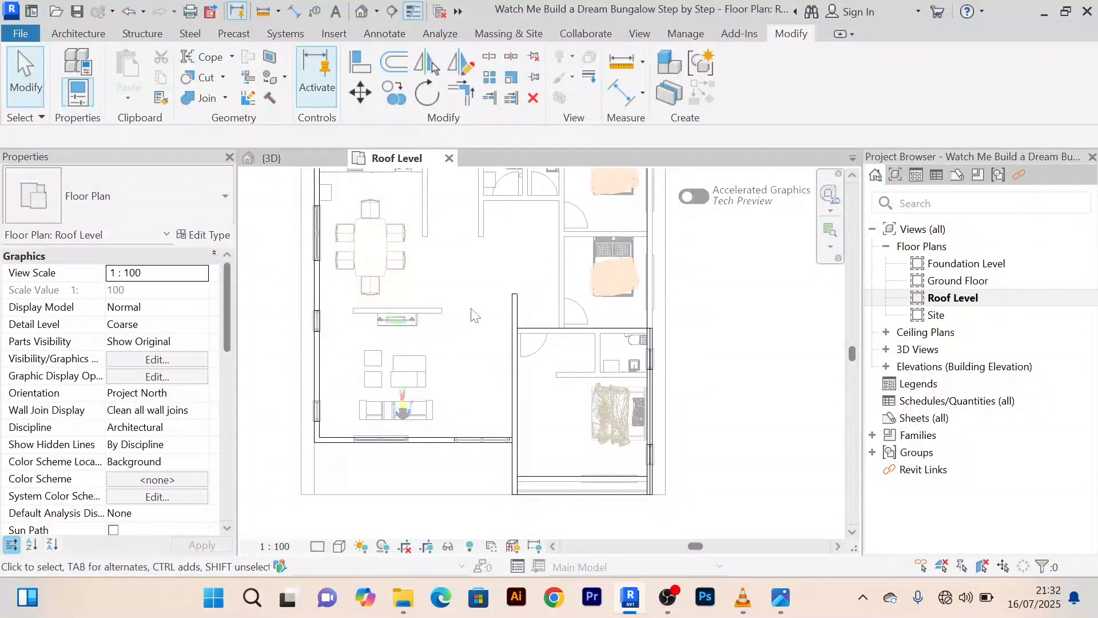
scroll(474, 315, down, 2)
scroll(474, 315, up, 3)
scroll(474, 314, down, 2)
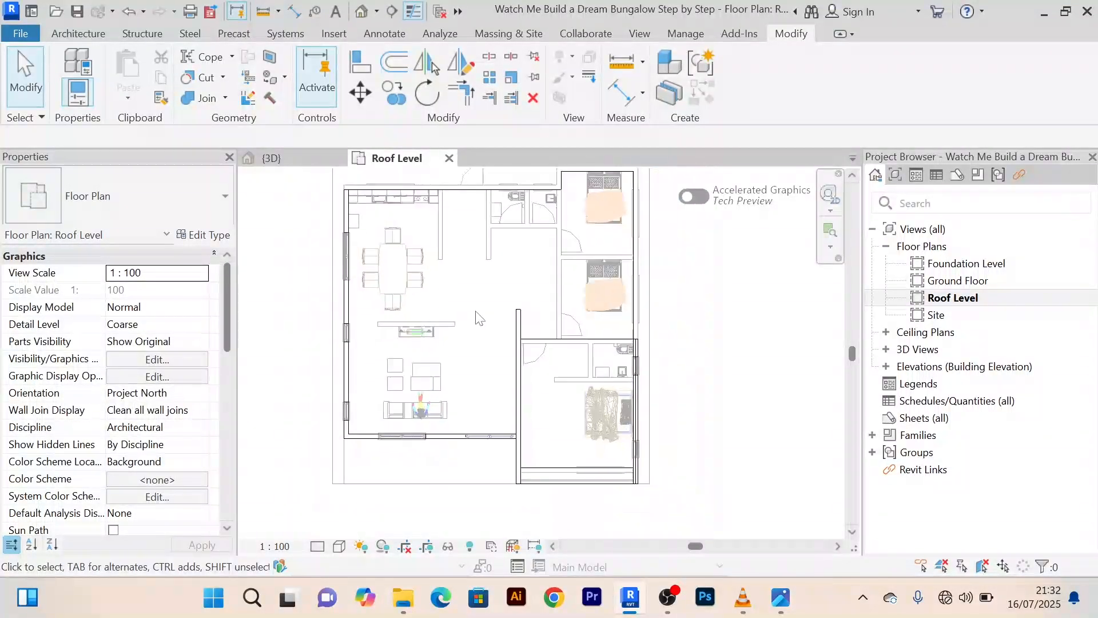
scroll(432, 309, up, 2)
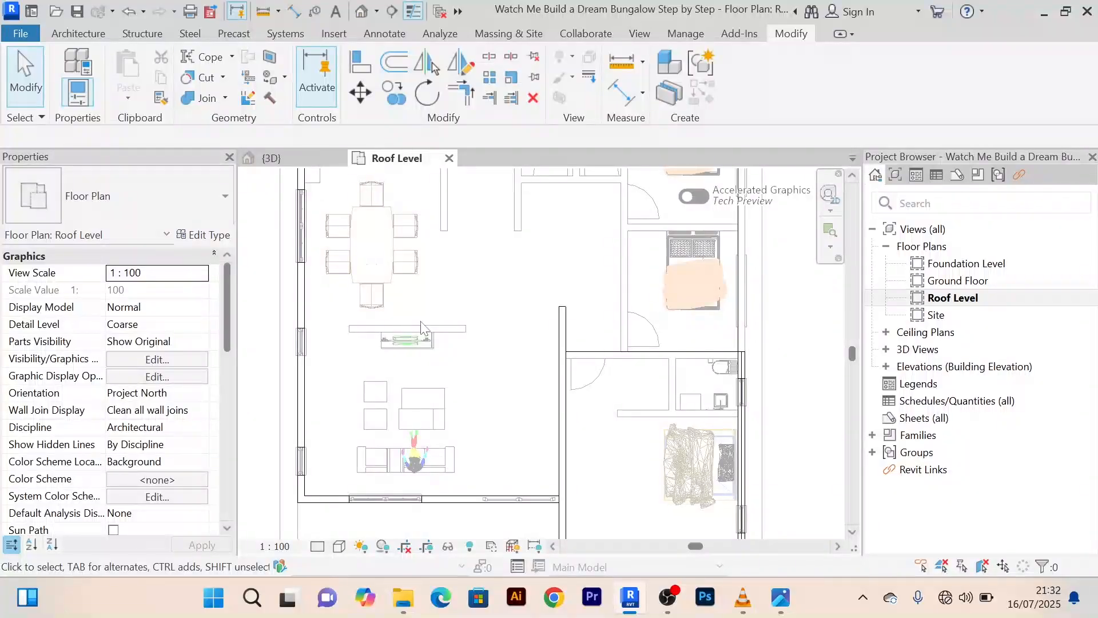
Draw an 11500 mm long, 1200 mm high Main Wall 200mm across the roof from the TV partition's outer end to the opposite exterior wall
click(79, 36)
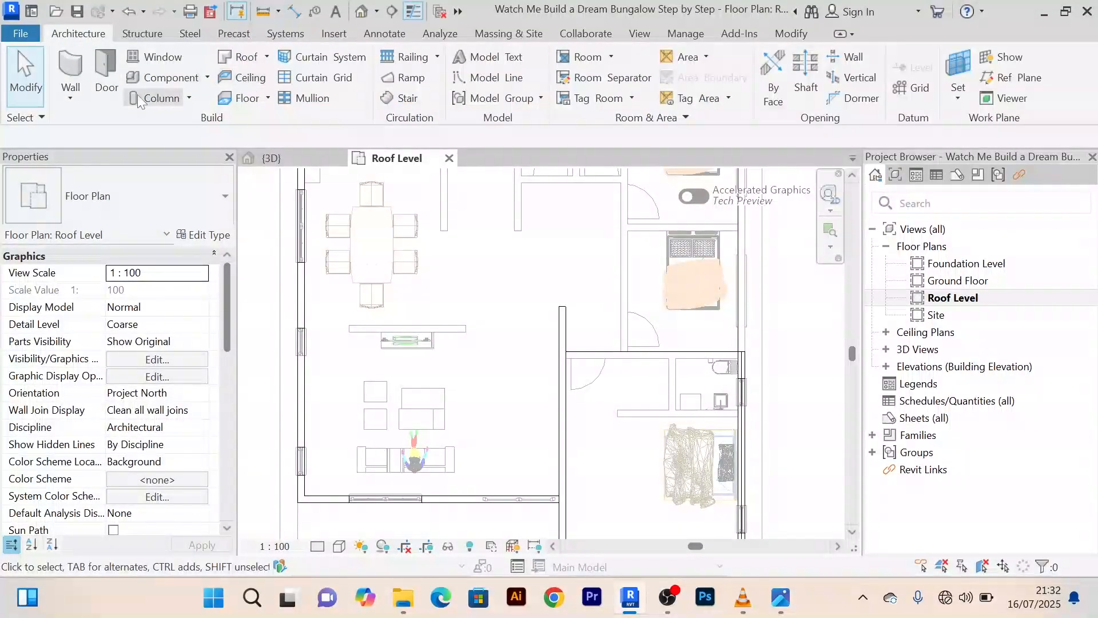
click(77, 74)
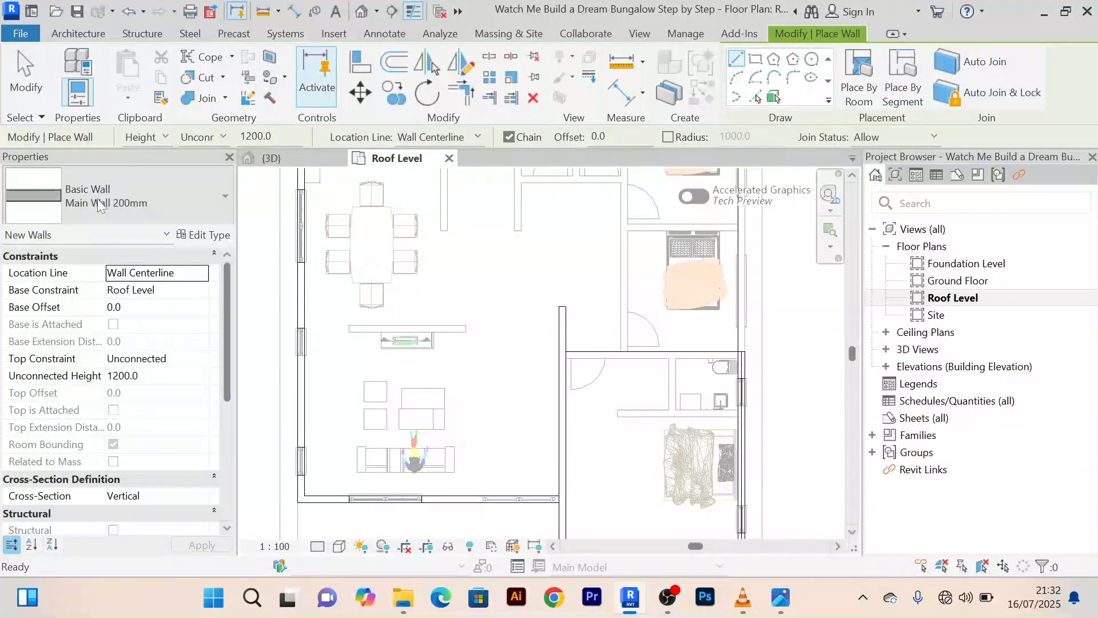
click(348, 328)
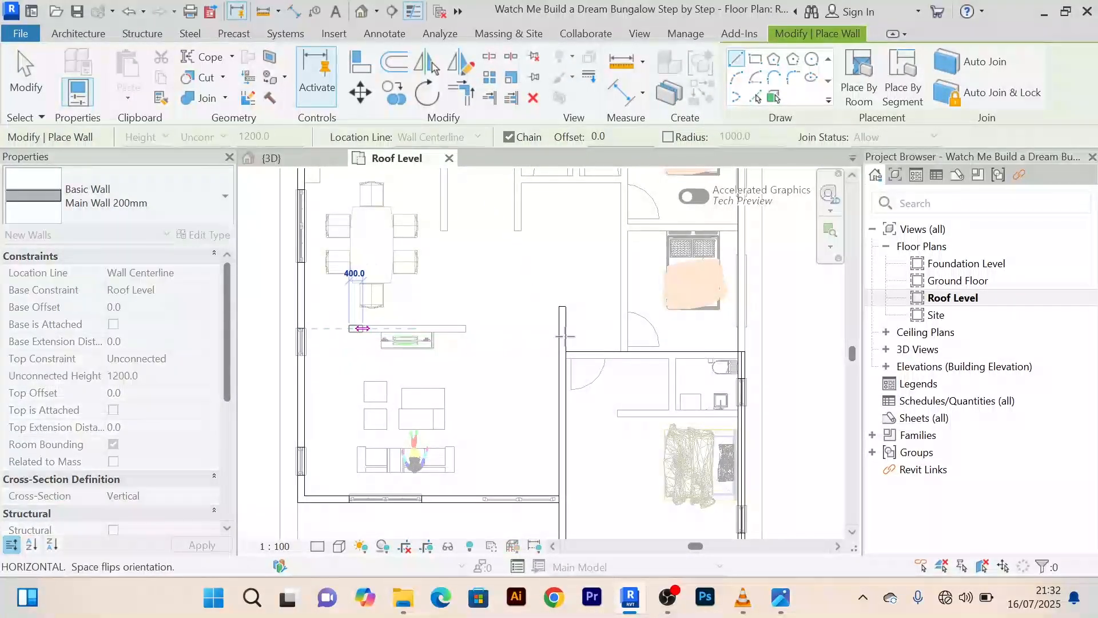
scroll(609, 329, down, 2)
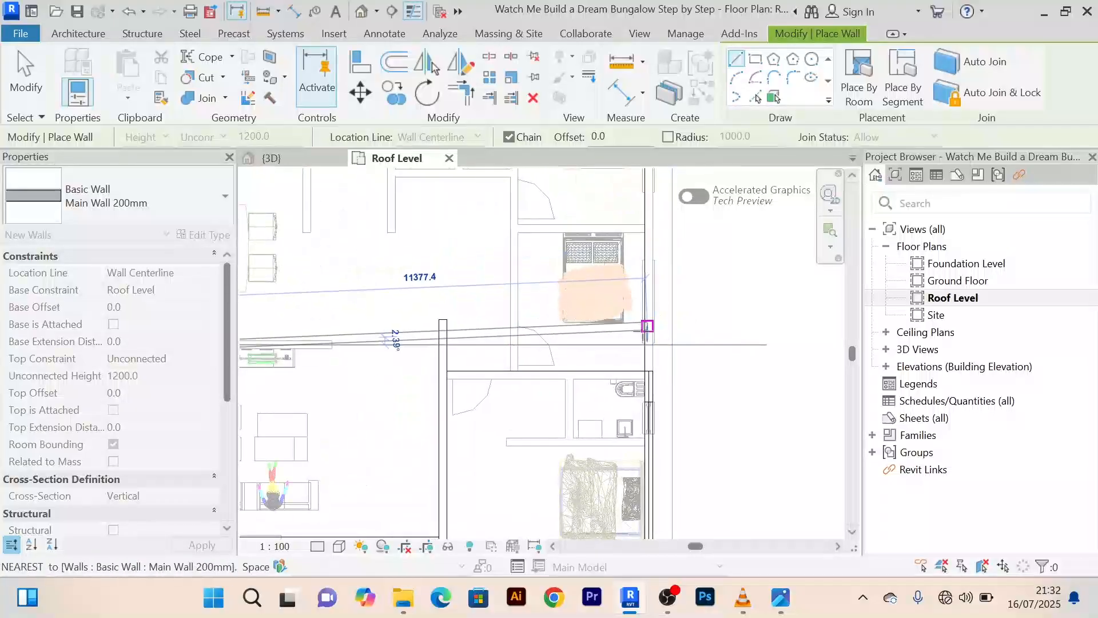
scroll(639, 347, up, 2)
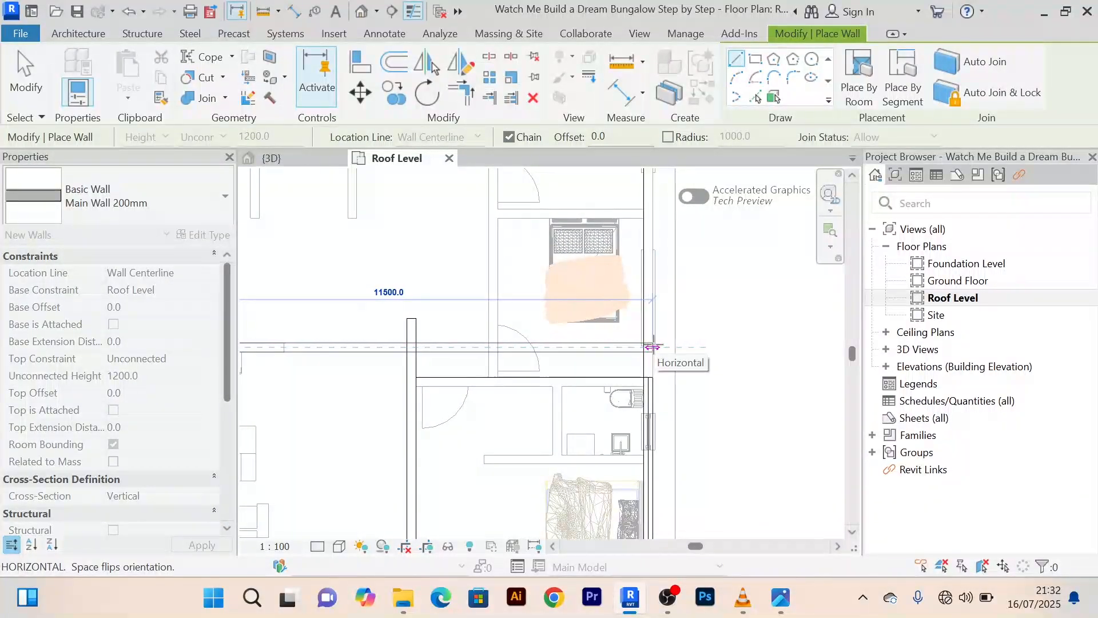
right_click(742, 226)
click(786, 234)
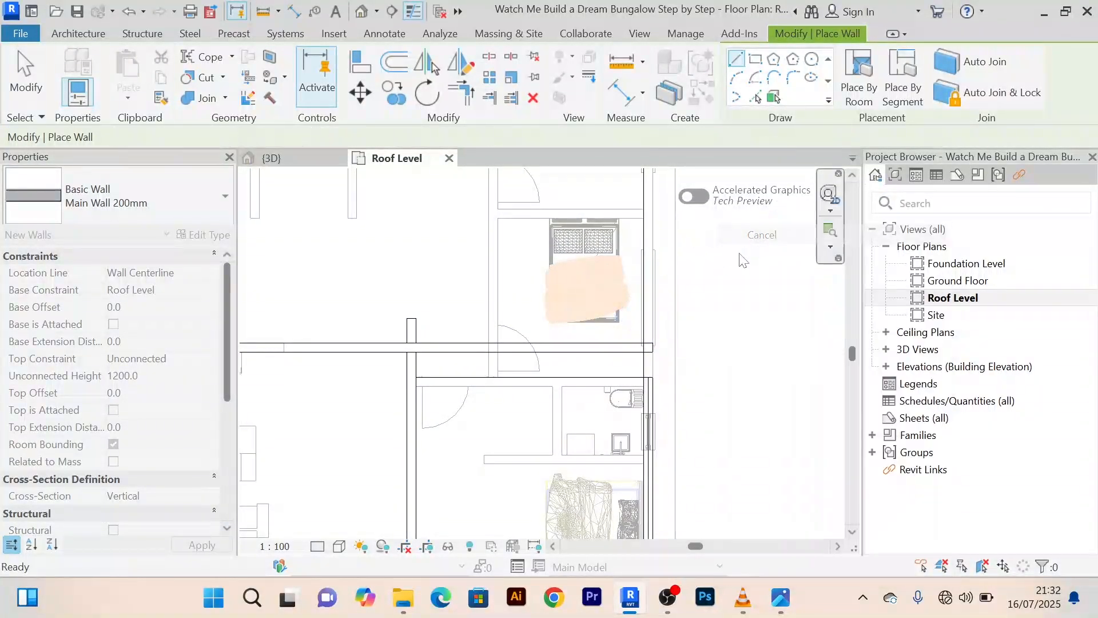
right_click(742, 225)
click(785, 235)
scroll(696, 294, down, 3)
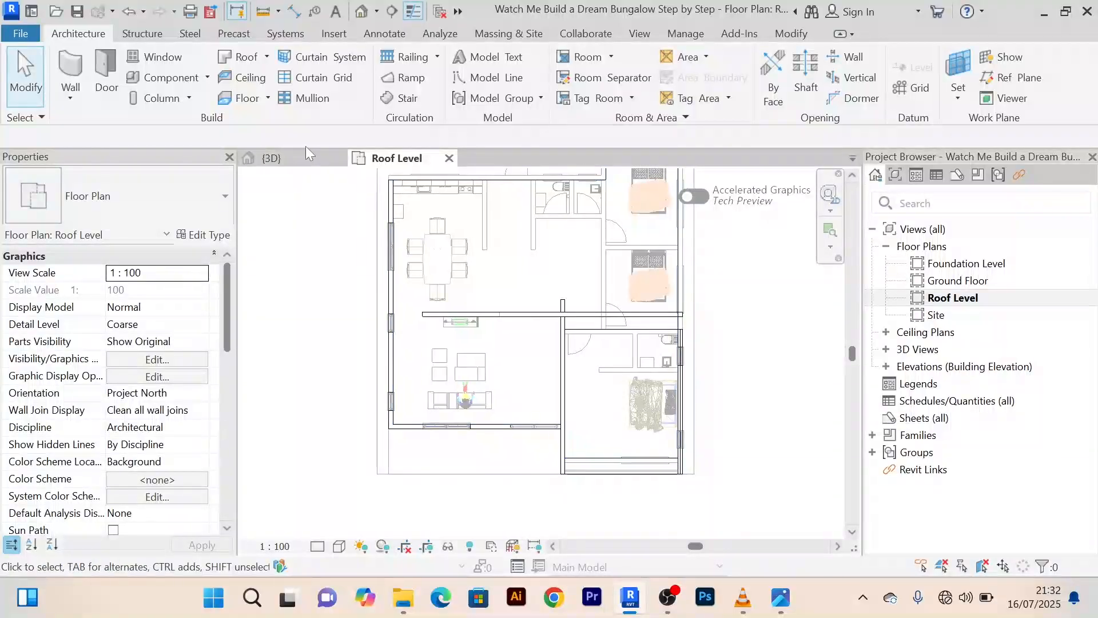
Examine the new cross wall in 3D from the front, including the junction of the canopy's front wall and the adjoining bedroom side wall
click(288, 162)
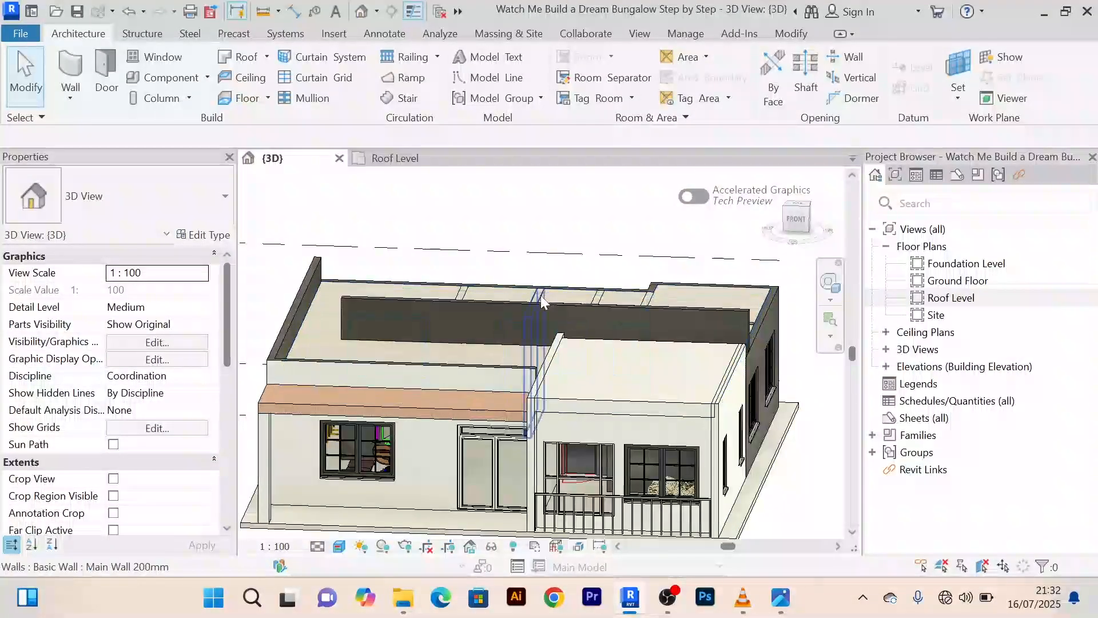
shift+middle_drag(559, 283, 544, 246)
scroll(538, 260, up, 5)
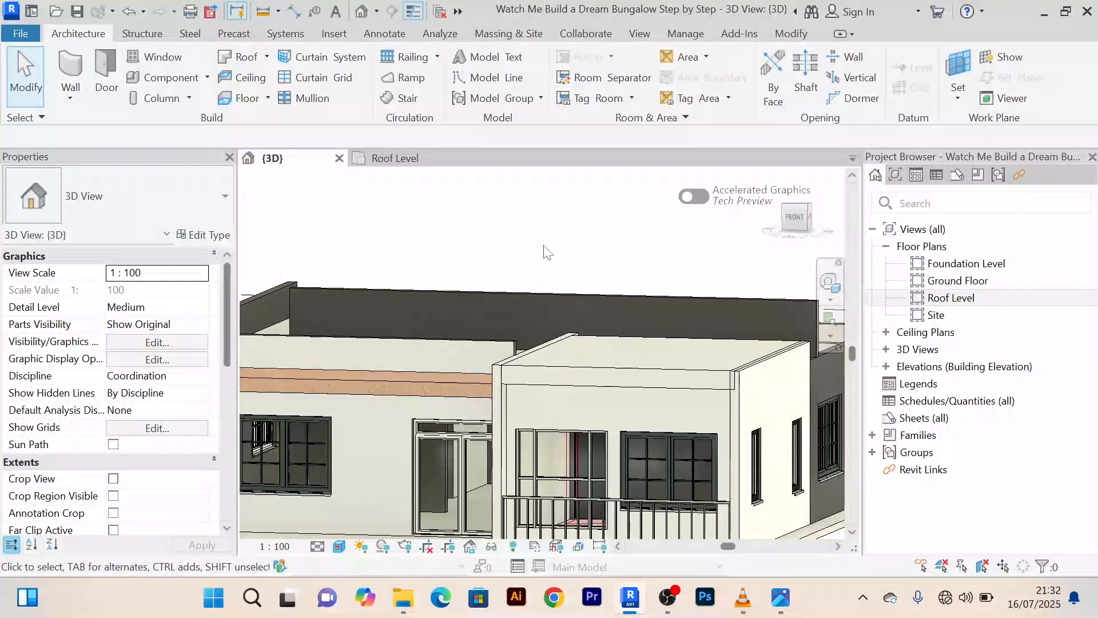
scroll(546, 254, down, 3)
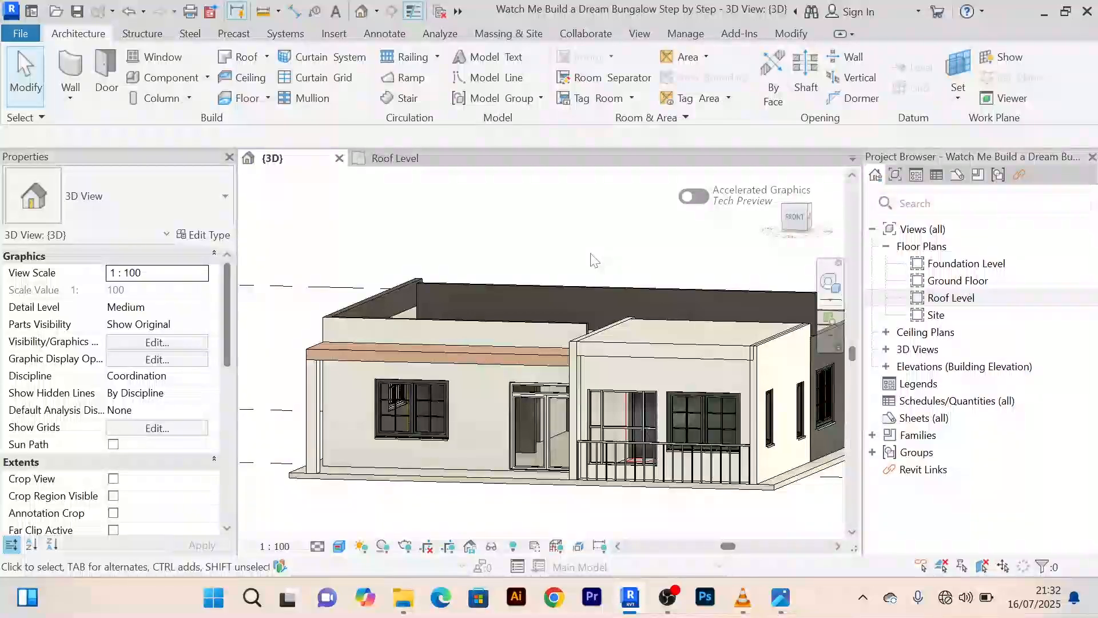
shift+middle_drag(593, 261, 630, 300)
scroll(630, 300, up, 6)
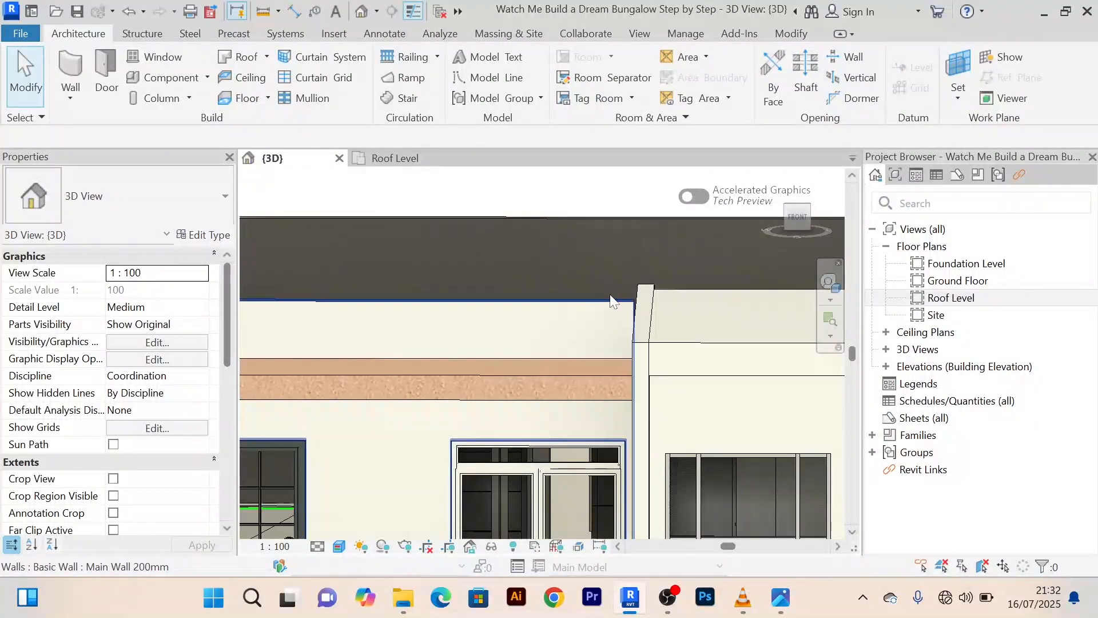
scroll(609, 293, down, 3)
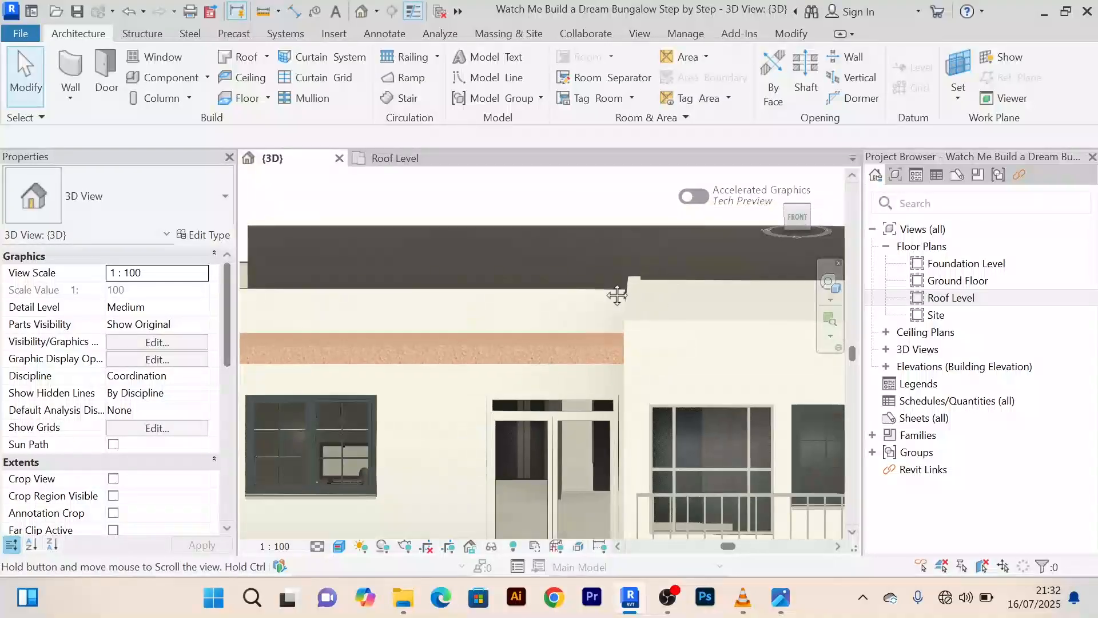
scroll(629, 289, up, 2)
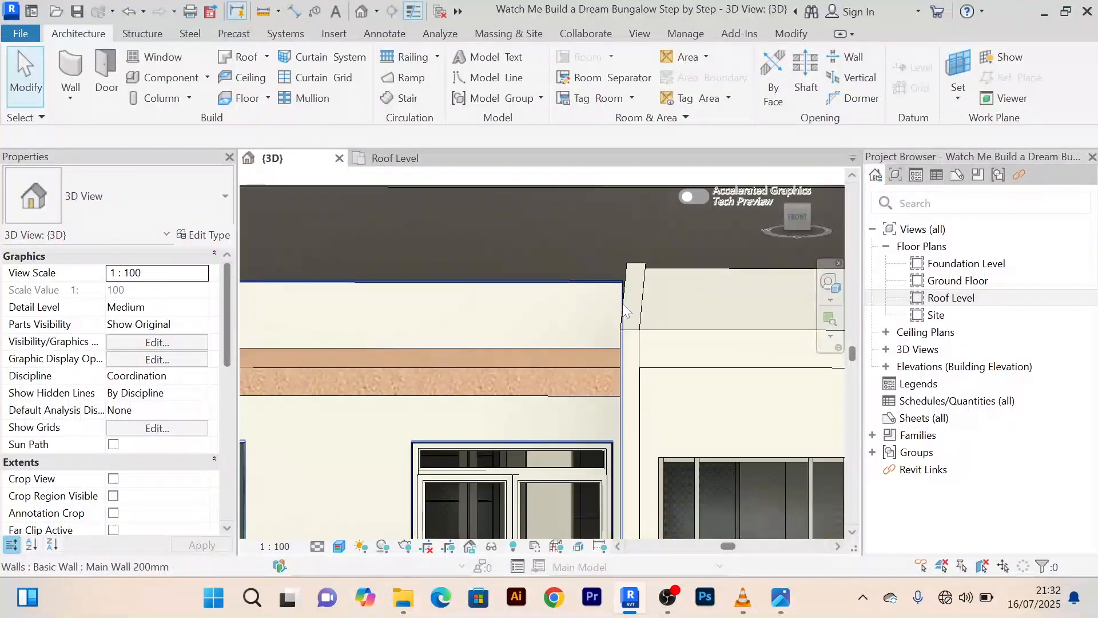
scroll(587, 287, down, 2)
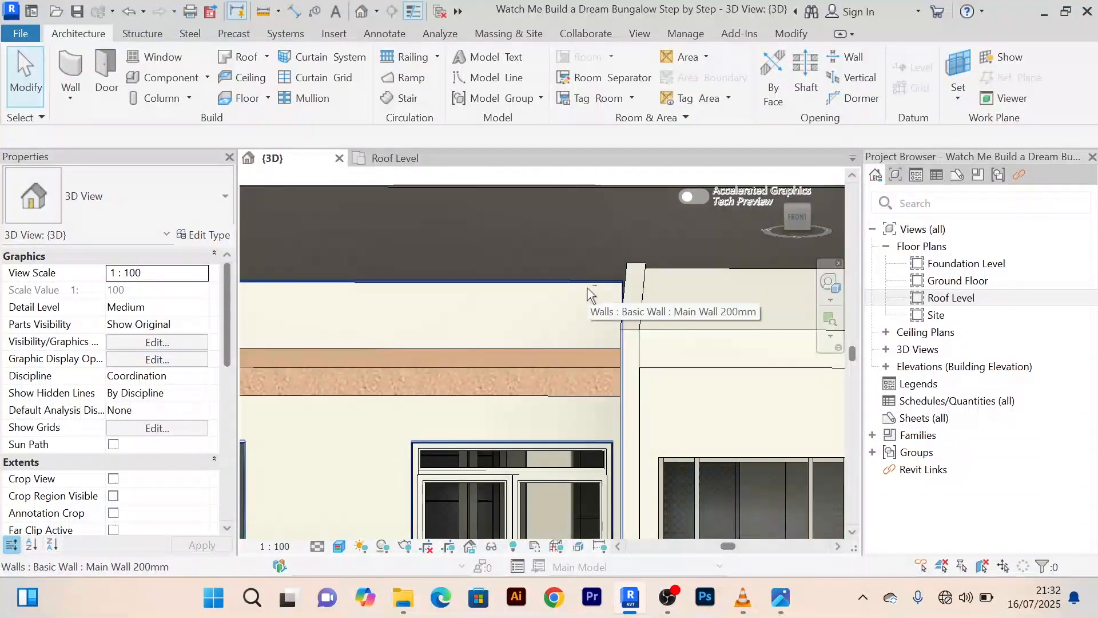
Align the top of the front wall above the canopy with the top of the adjoining bedroom side wall
shift+middle_drag(587, 287, 623, 341)
middle_drag(580, 324, 536, 302)
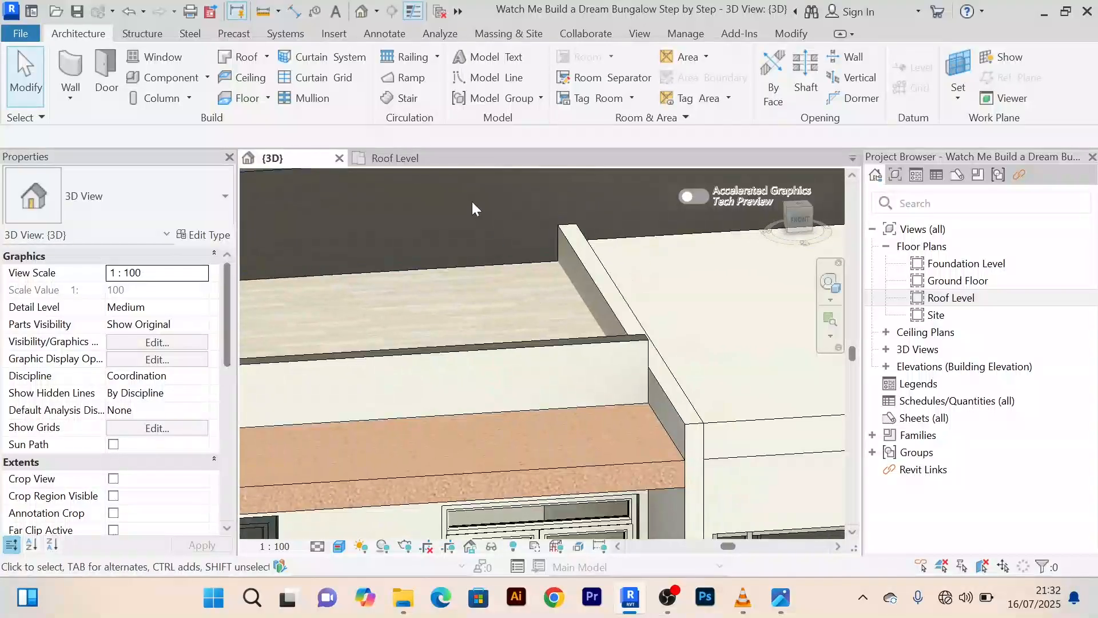
click(552, 343)
click(358, 68)
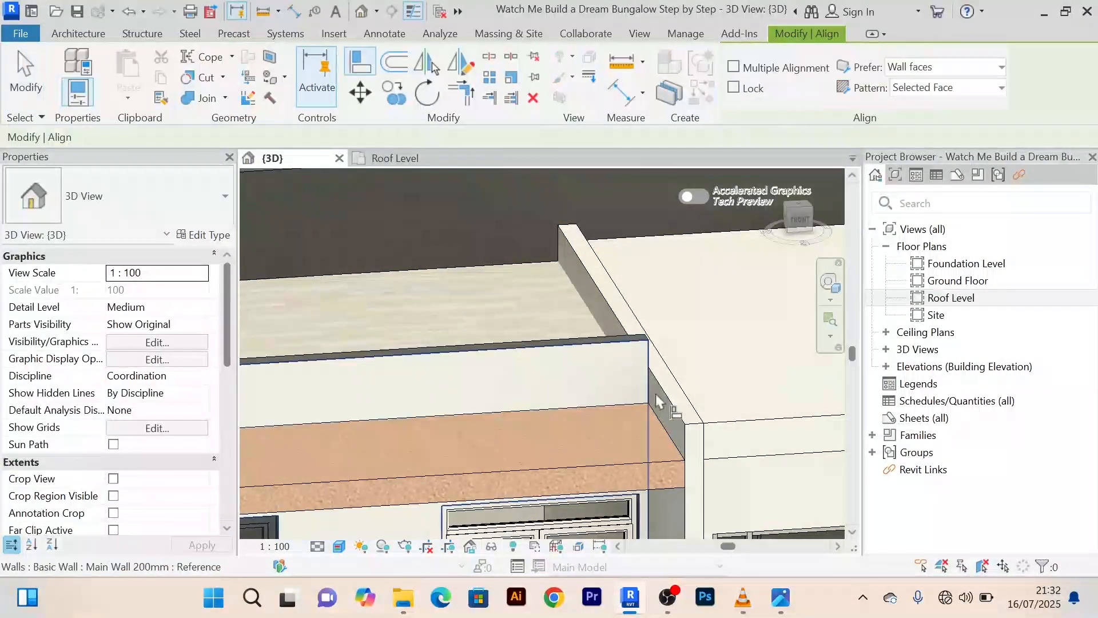
scroll(709, 417, up, 2)
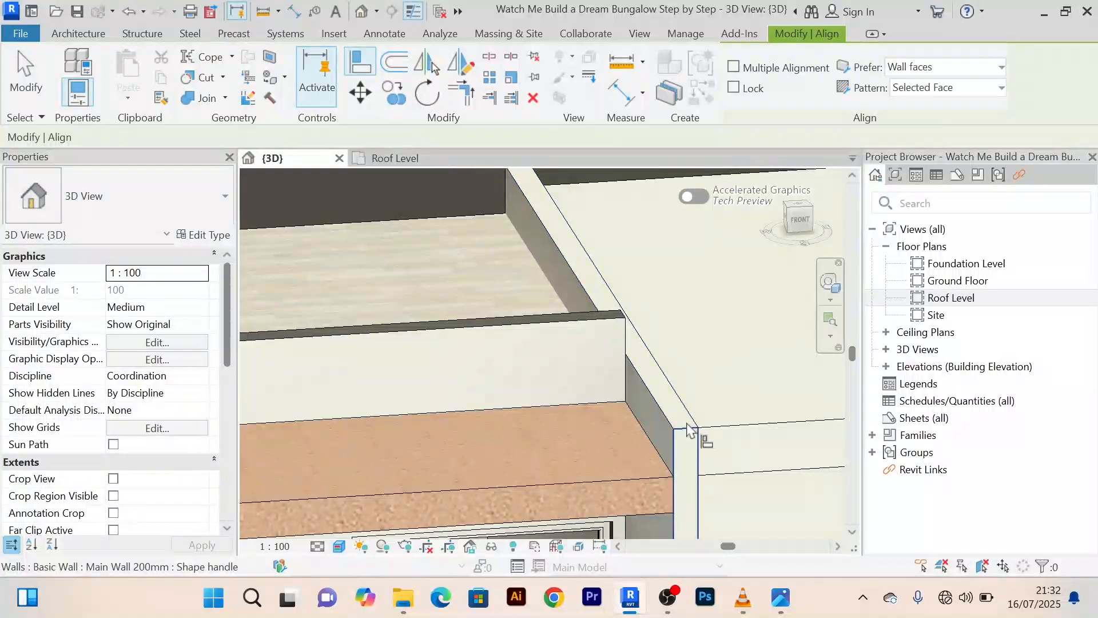
click(688, 423)
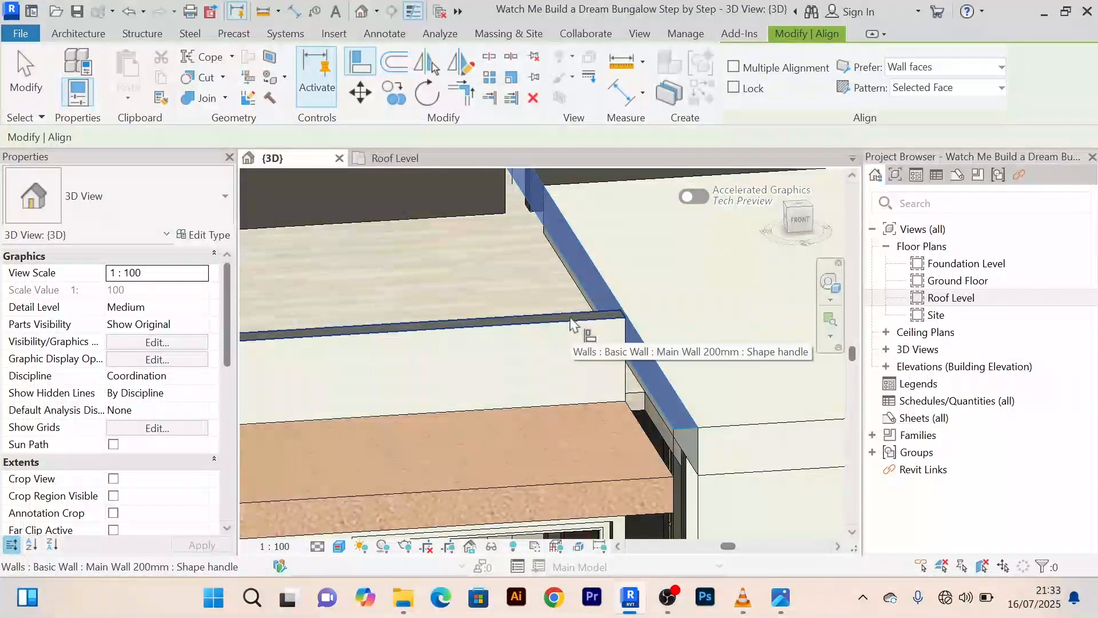
scroll(573, 323, up, 4)
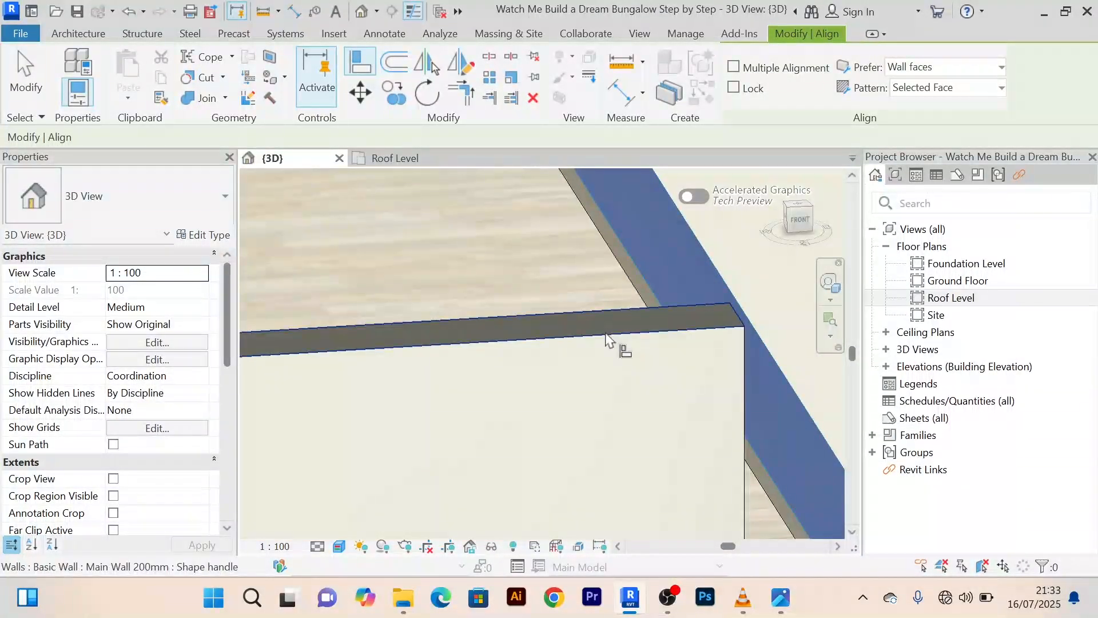
click(608, 336)
right_click(493, 269)
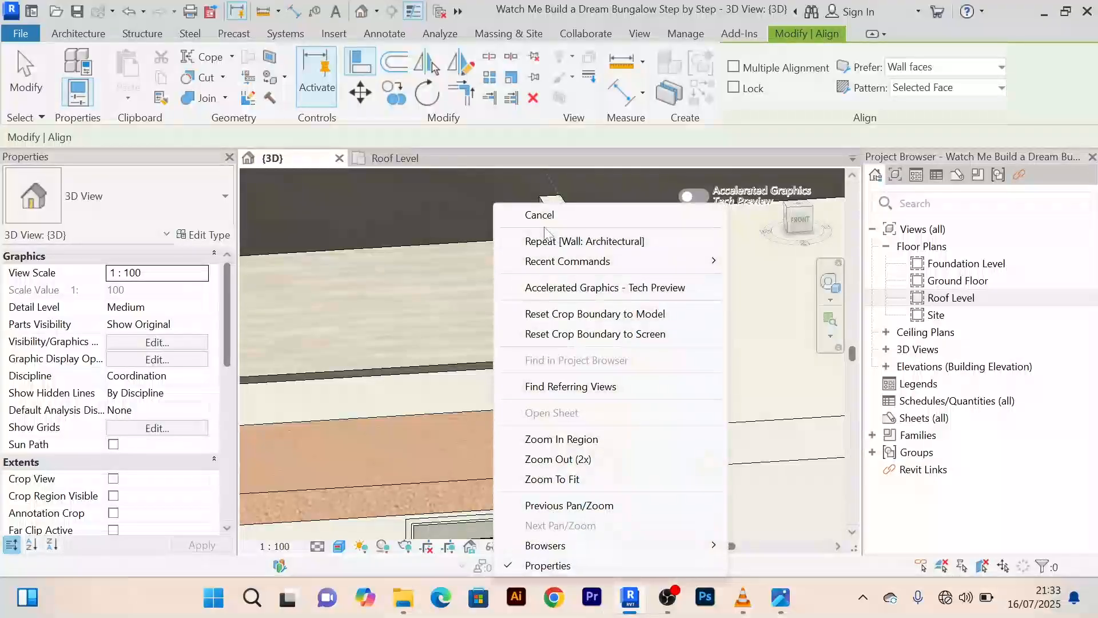
click(538, 218)
scroll(543, 231, down, 2)
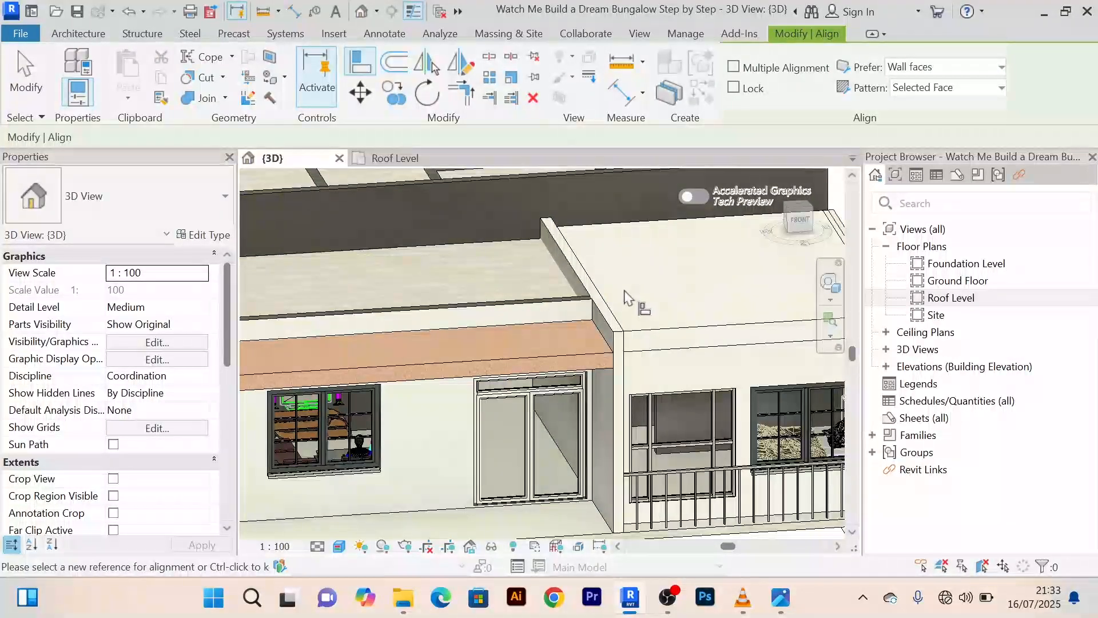
scroll(628, 297, down, 3)
scroll(583, 277, up, 3)
right_click(545, 191)
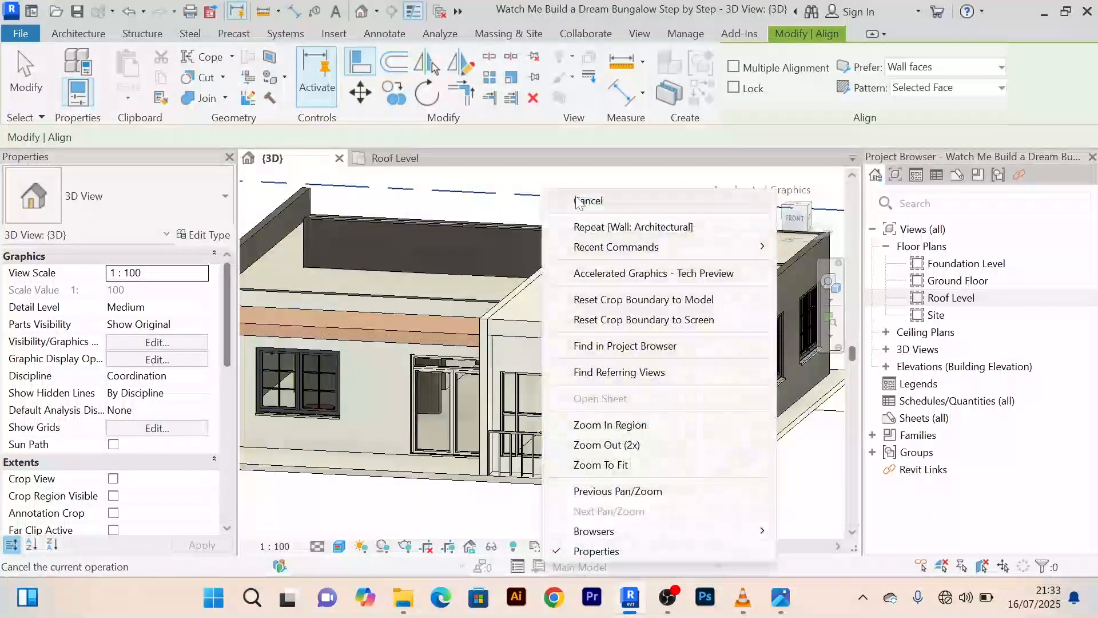
click(579, 201)
Align the top of the grey exterior side wall with the top of the front wall at their shared corner
scroll(553, 256, down, 3)
shift+middle_drag(553, 257, 667, 263)
scroll(379, 246, up, 3)
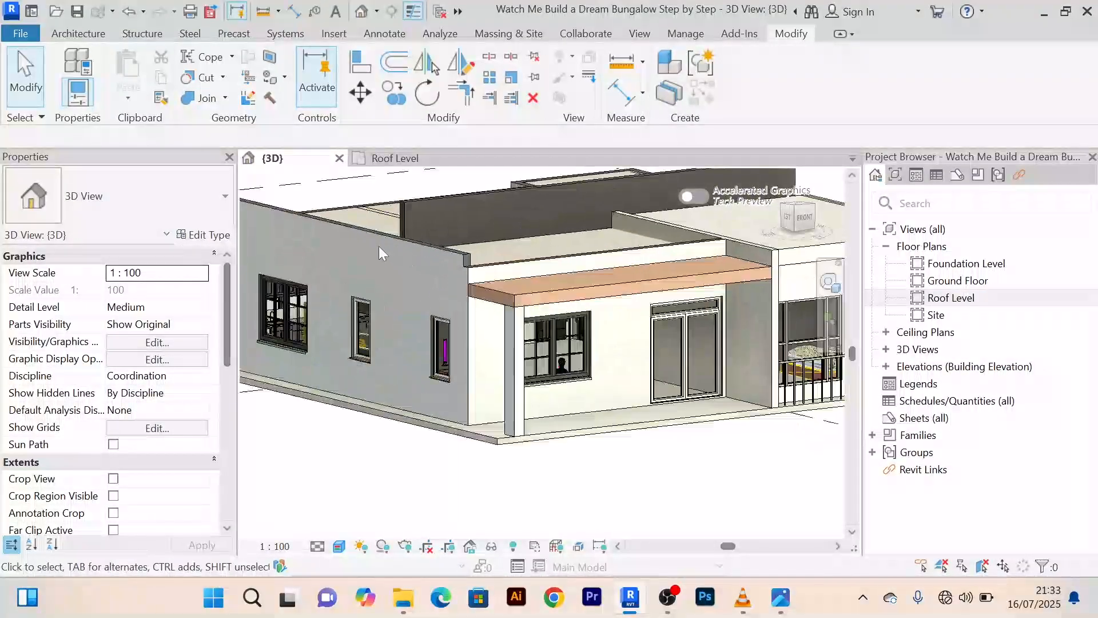
scroll(379, 246, up, 5)
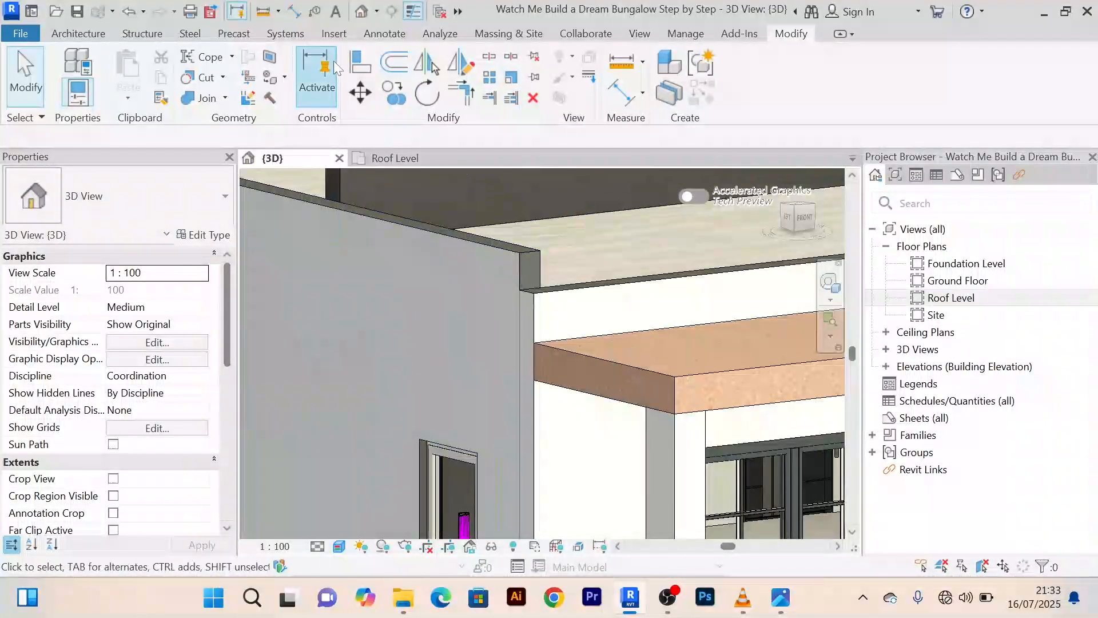
click(361, 74)
scroll(486, 240, up, 4)
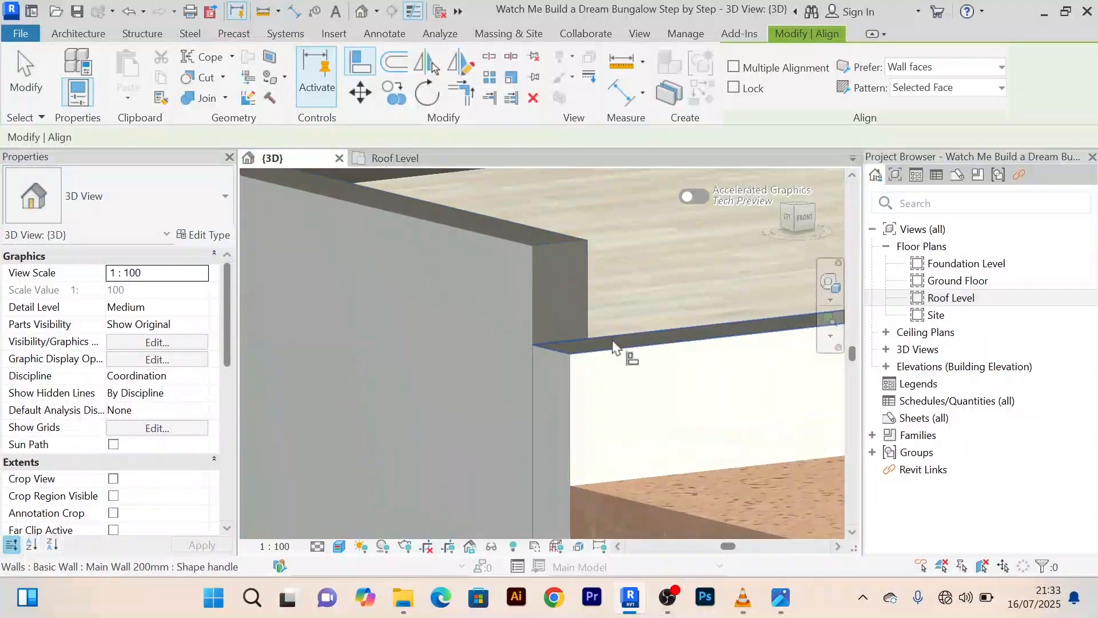
click(616, 346)
click(554, 245)
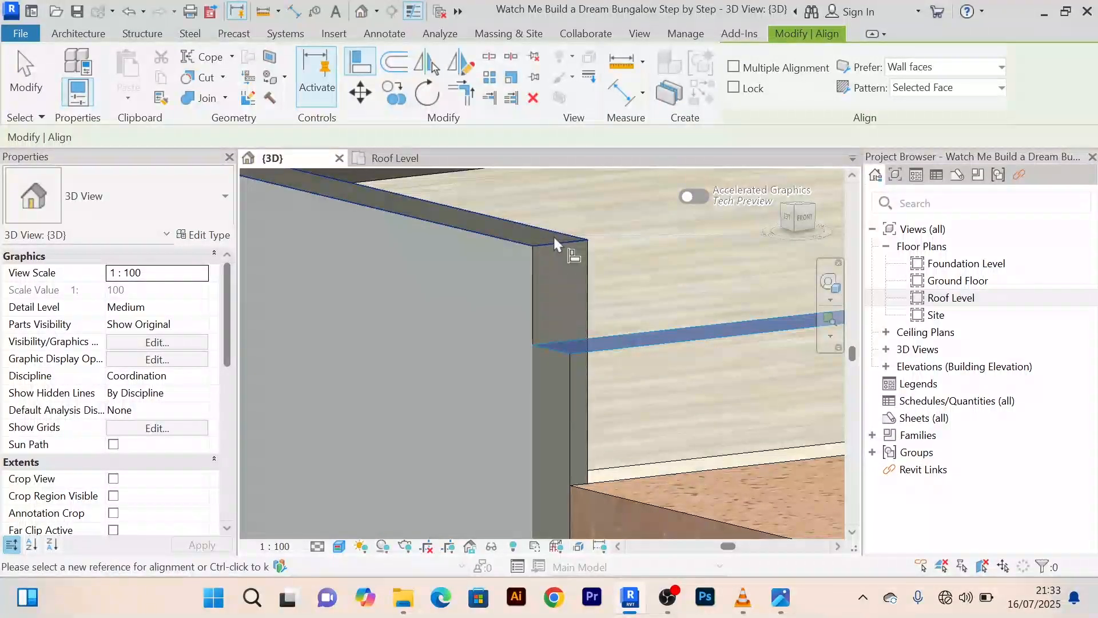
scroll(555, 241, down, 3)
middle_drag(558, 246, 524, 379)
right_click(399, 236)
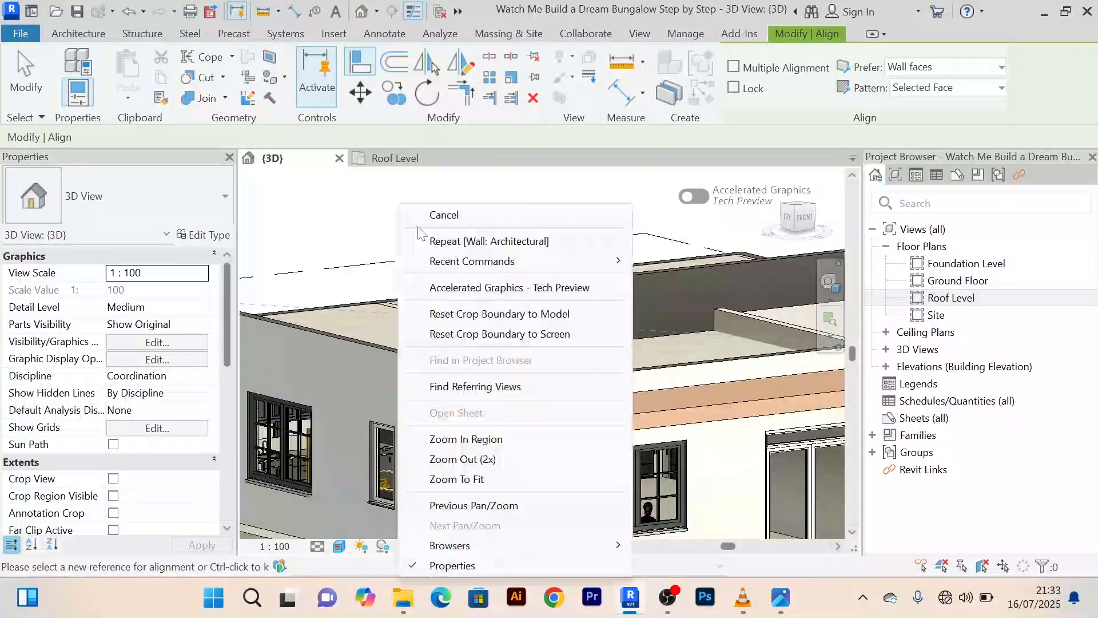
click(446, 216)
right_click(429, 251)
click(463, 213)
scroll(461, 232, down, 3)
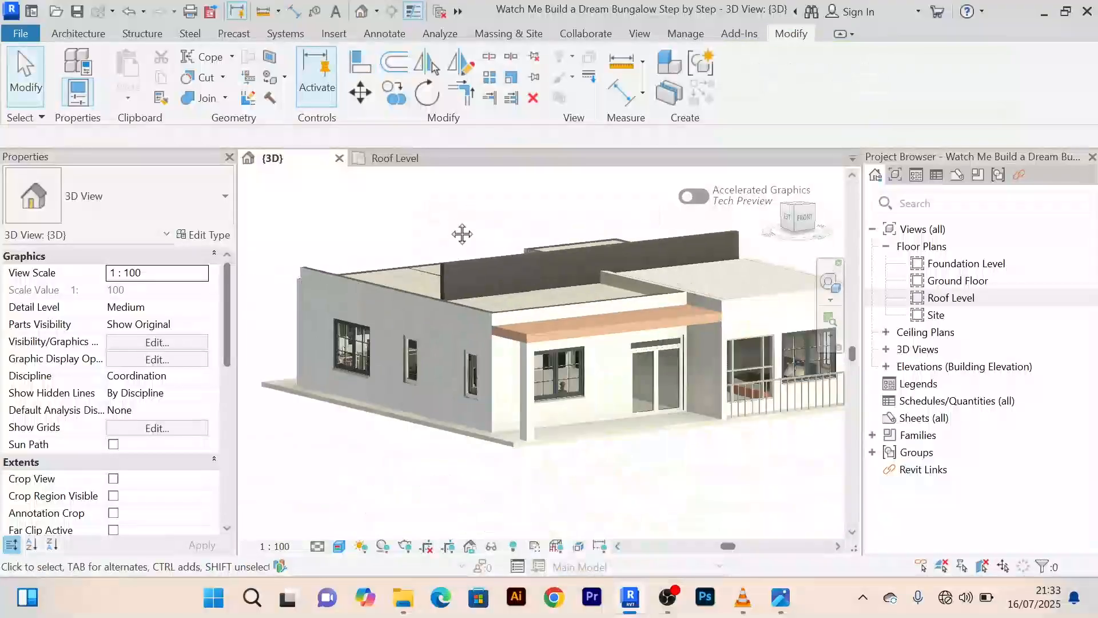
Examine the cross wall and its crossing with the front bedroom's side wall in 3D and in the Roof Level plan
scroll(469, 284, up, 2)
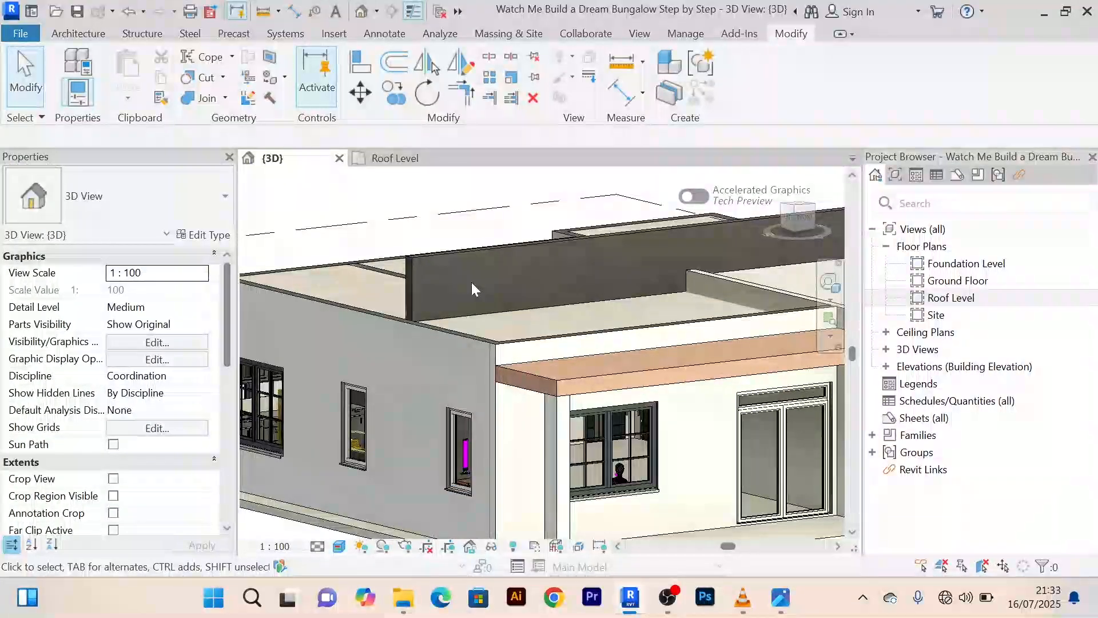
shift+middle_drag(472, 282, 408, 277)
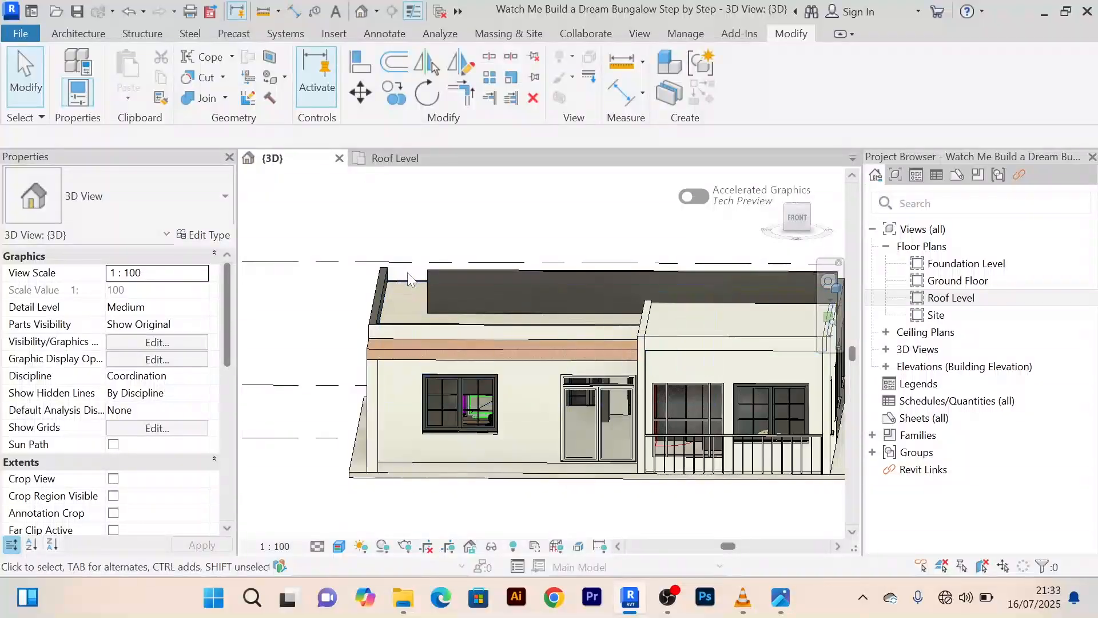
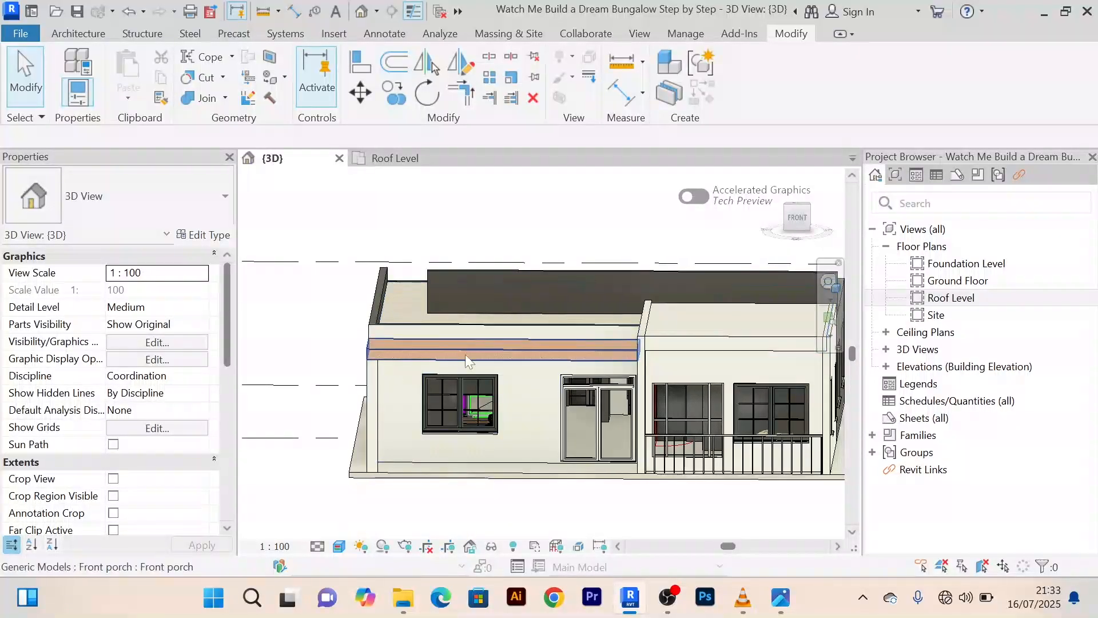
scroll(483, 303, up, 2)
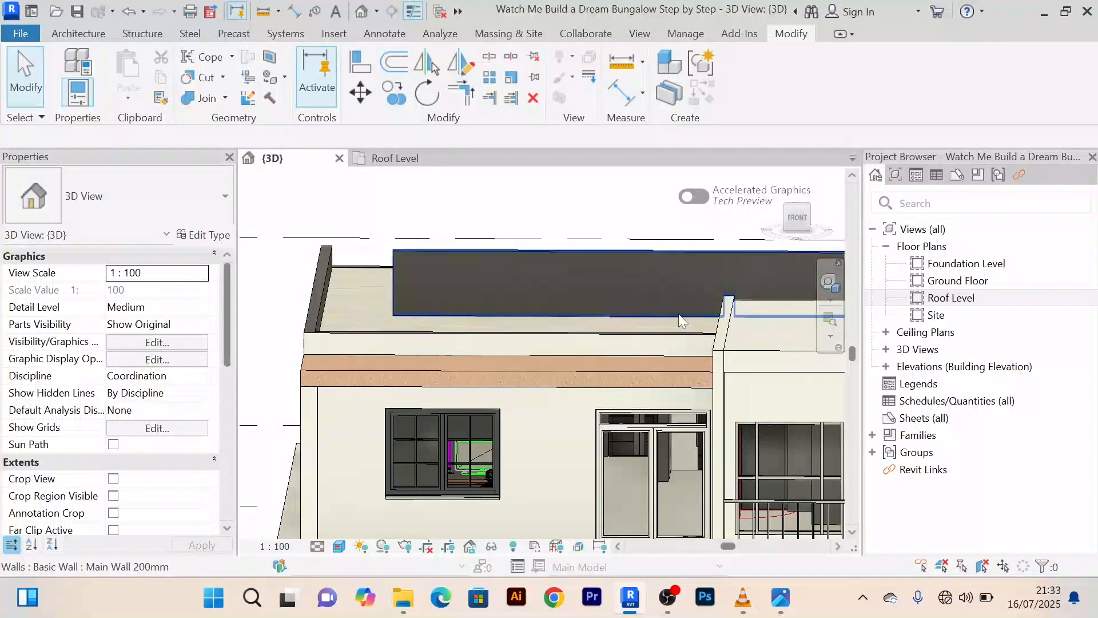
scroll(595, 303, down, 2)
click(377, 157)
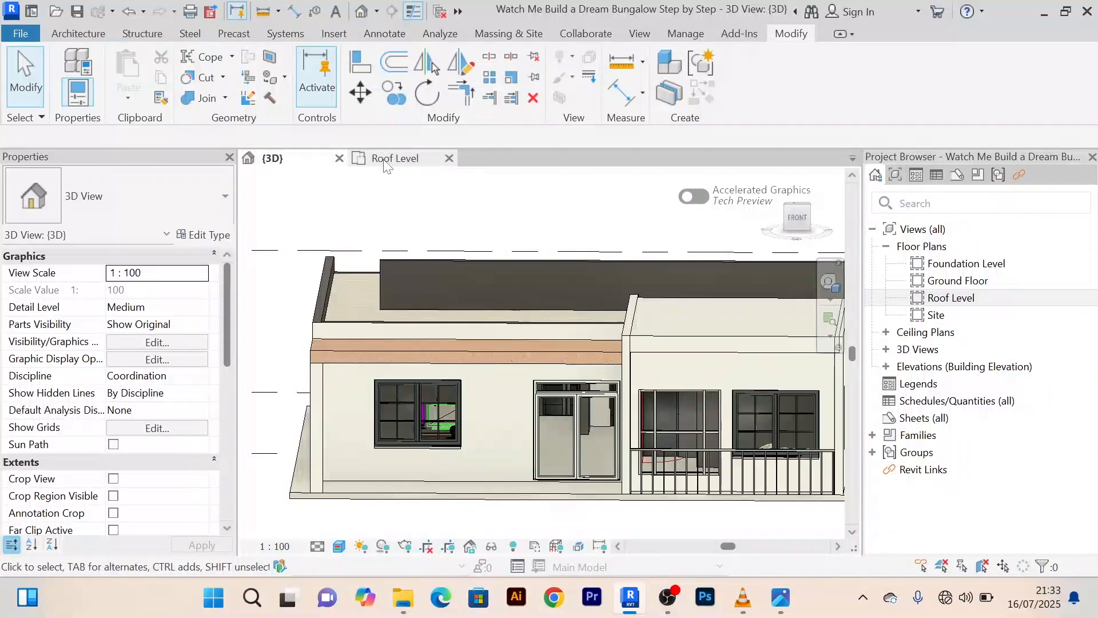
click(552, 313)
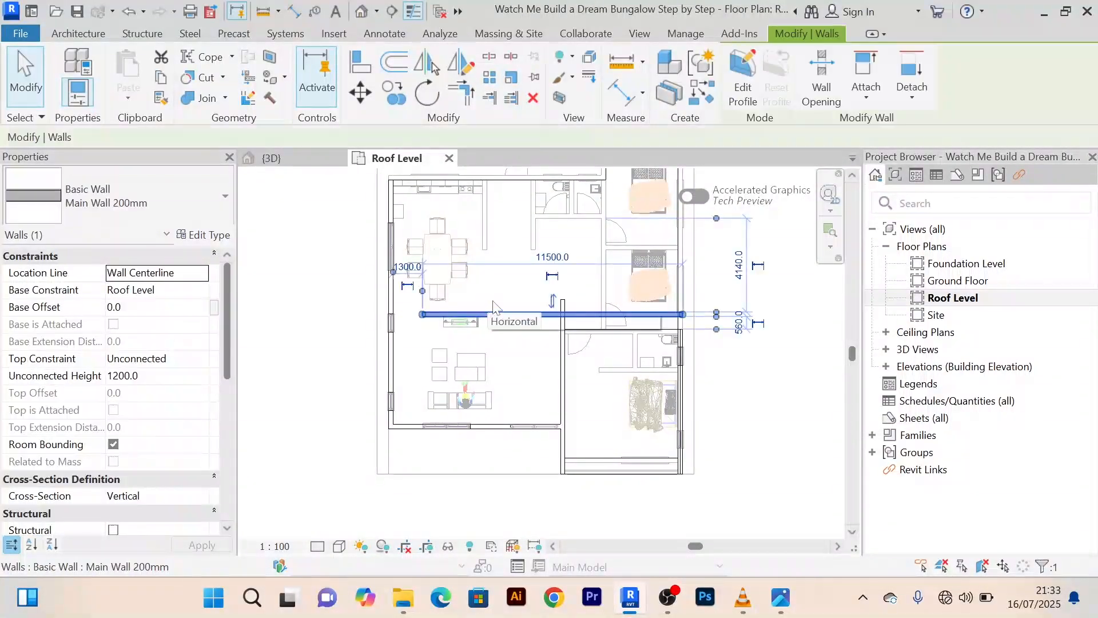
scroll(554, 311, up, 4)
scroll(555, 312, up, 2)
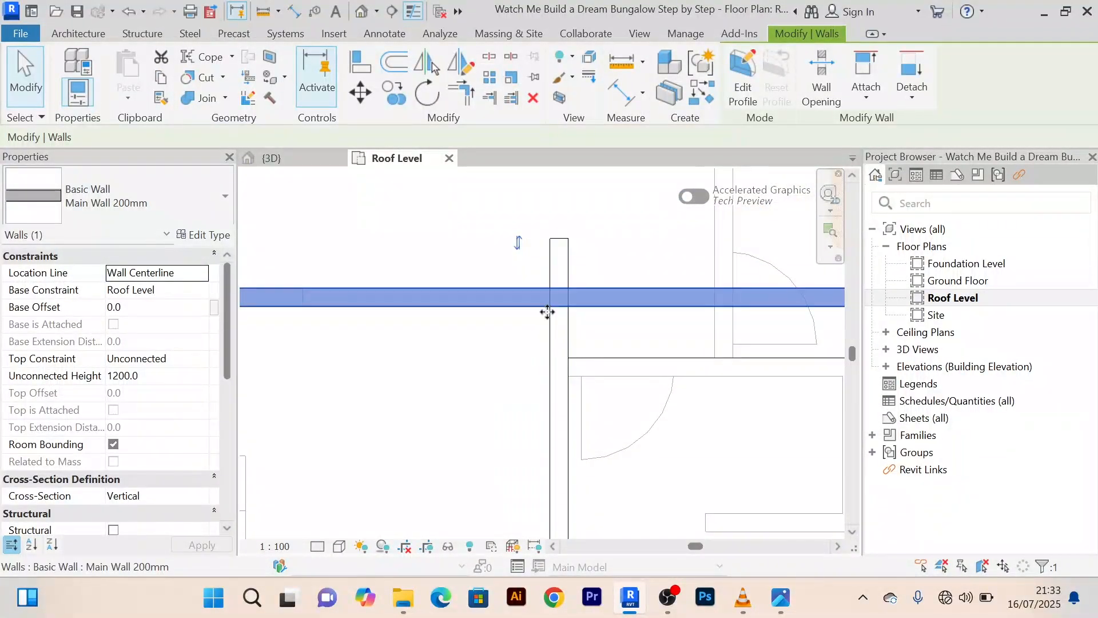
scroll(561, 311, down, 3)
middle_drag(600, 336, 579, 334)
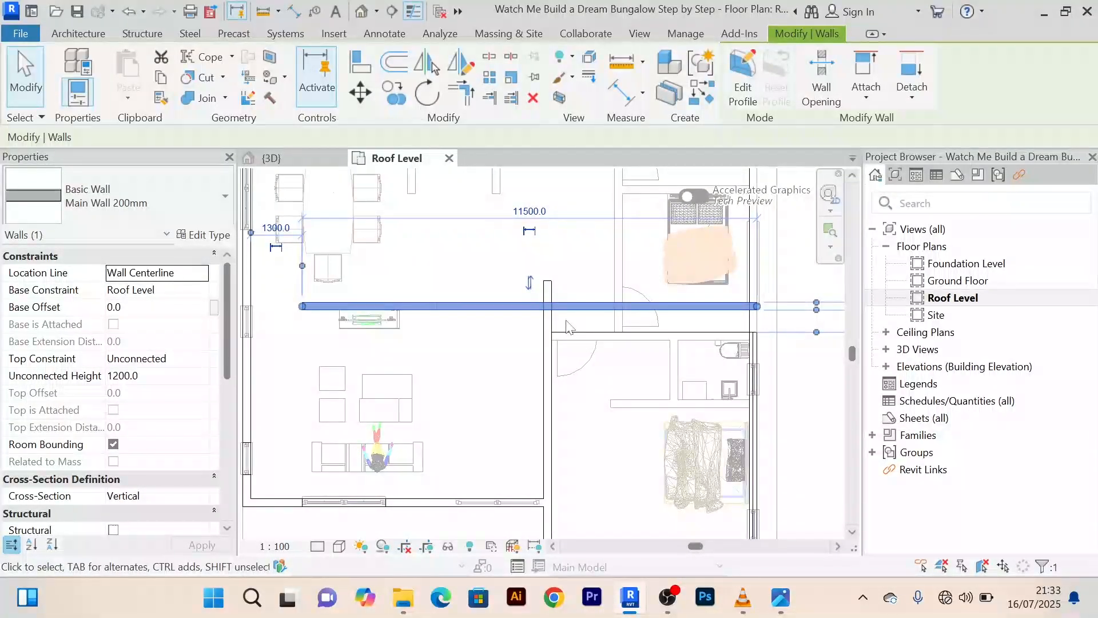
Trim the cross wall at the front bedroom's inner side wall, keeping only the part that runs over the bedroom wing
click(512, 99)
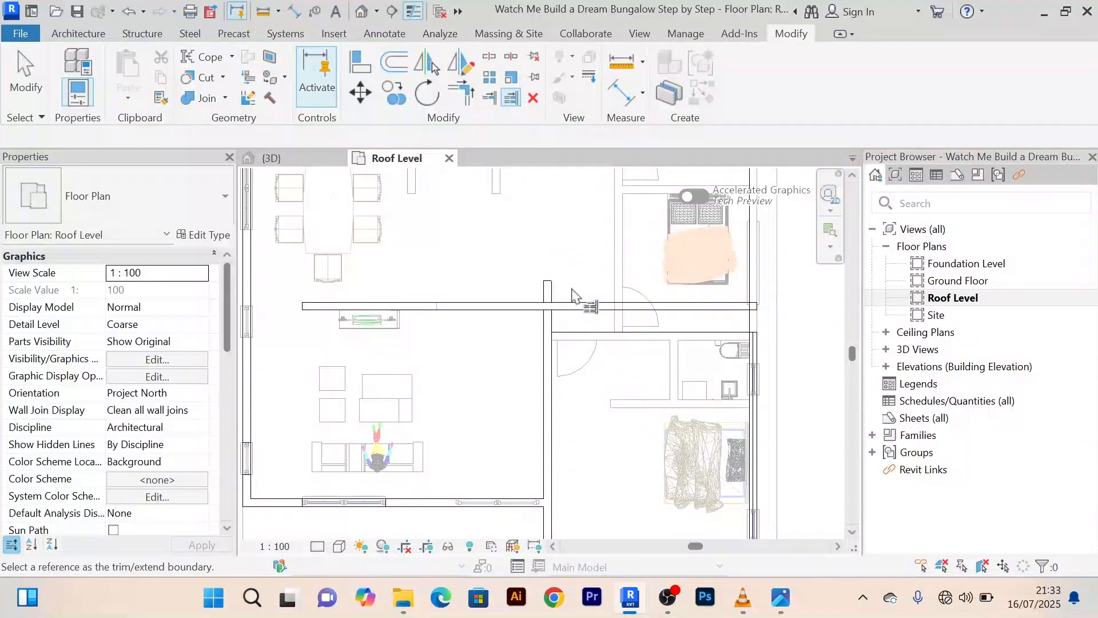
scroll(573, 296, up, 5)
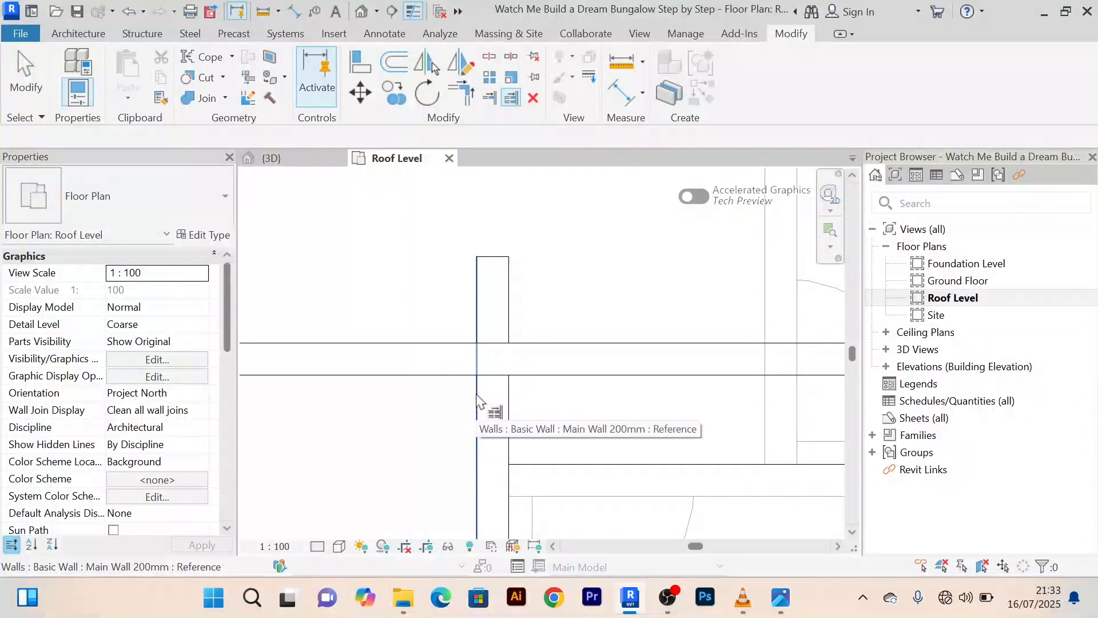
click(480, 402)
scroll(481, 401, down, 2)
scroll(520, 377, down, 2)
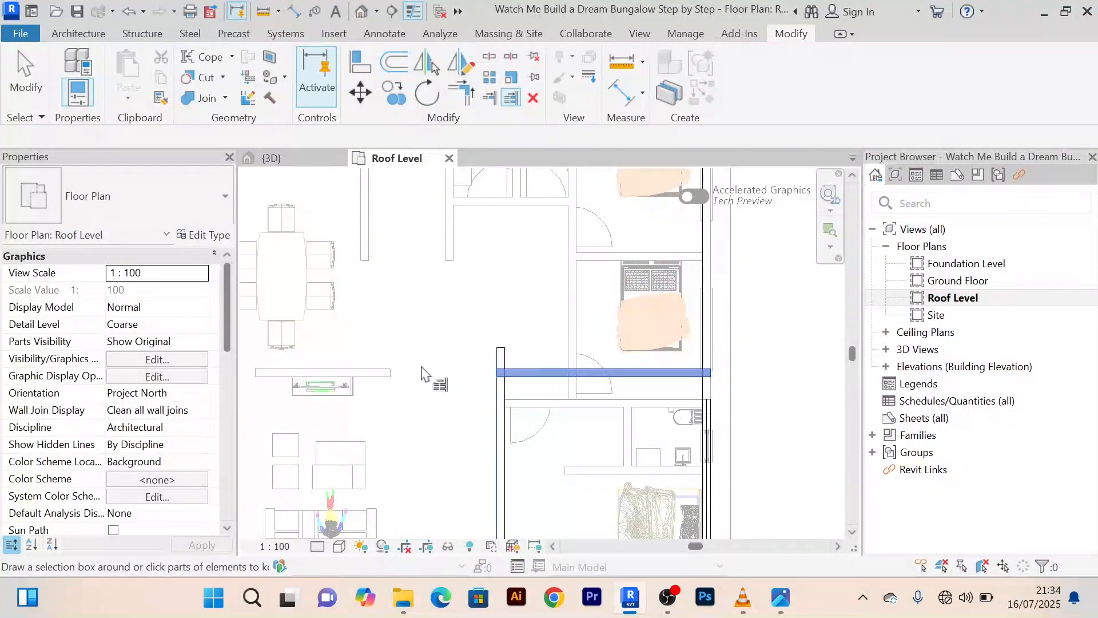
right_click(432, 246)
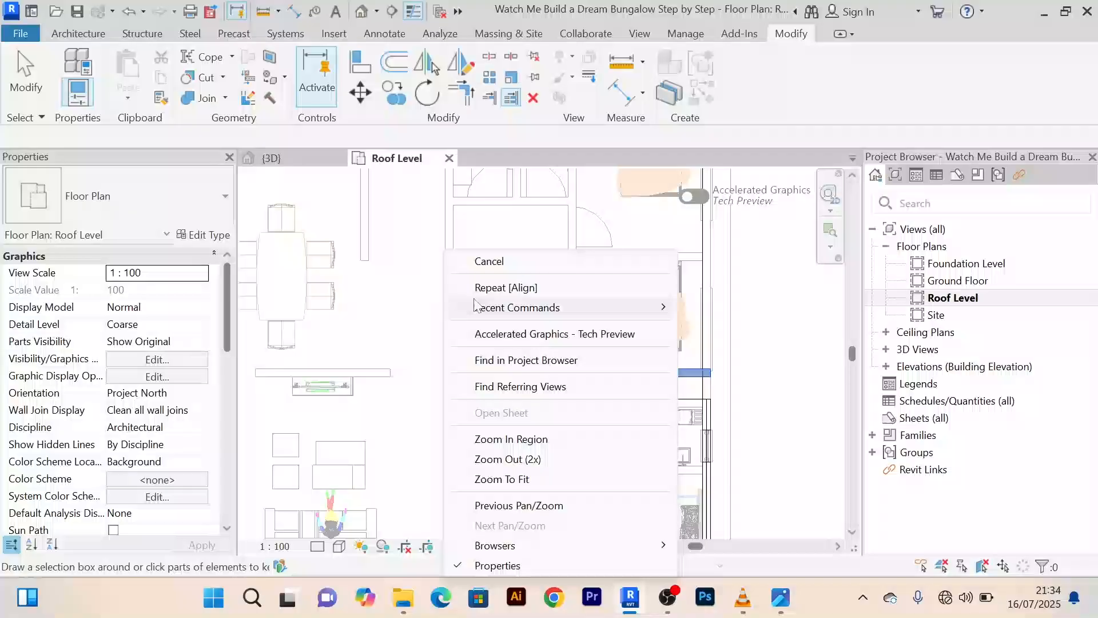
click(485, 263)
click(512, 234)
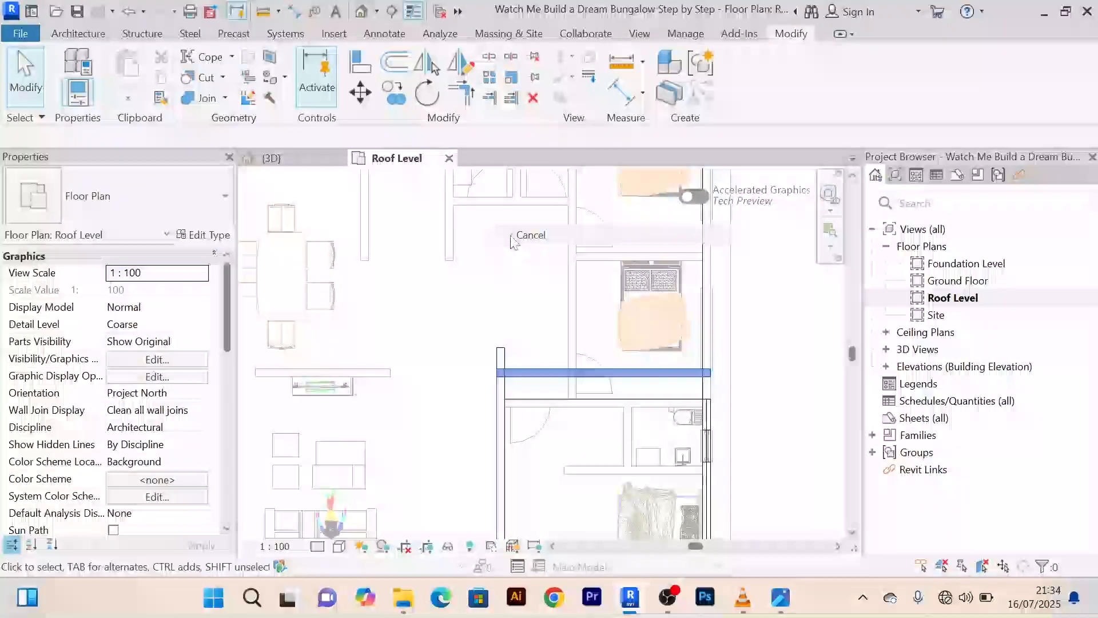
In the 3D view, extend the rear edge of the front porch slab to meet the trimmed cross wall
click(292, 161)
scroll(572, 291, up, 5)
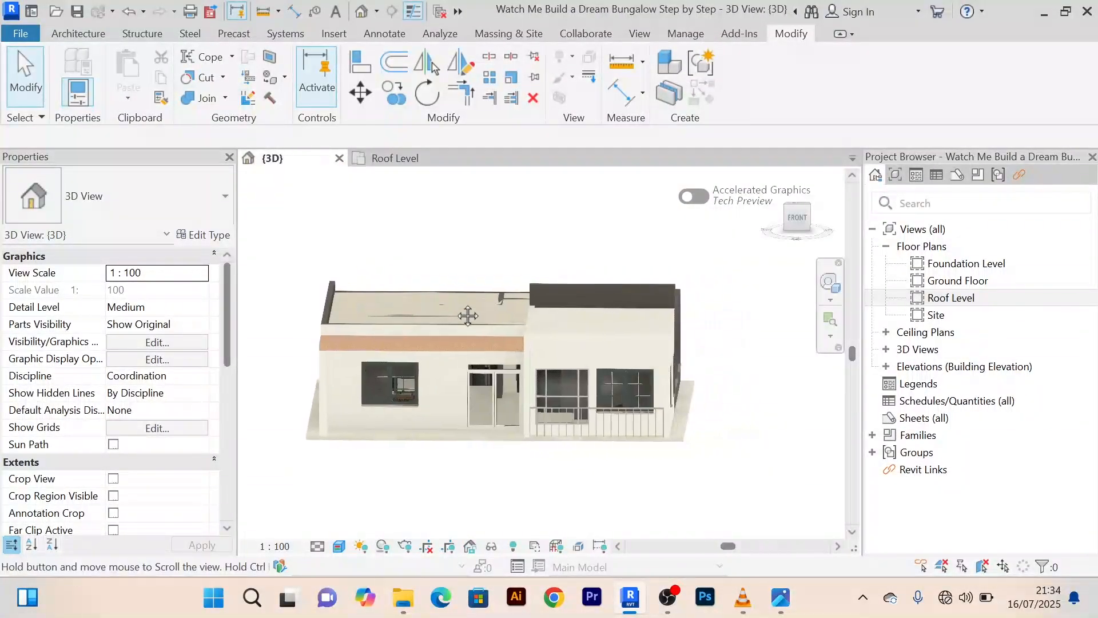
scroll(583, 283, down, 1)
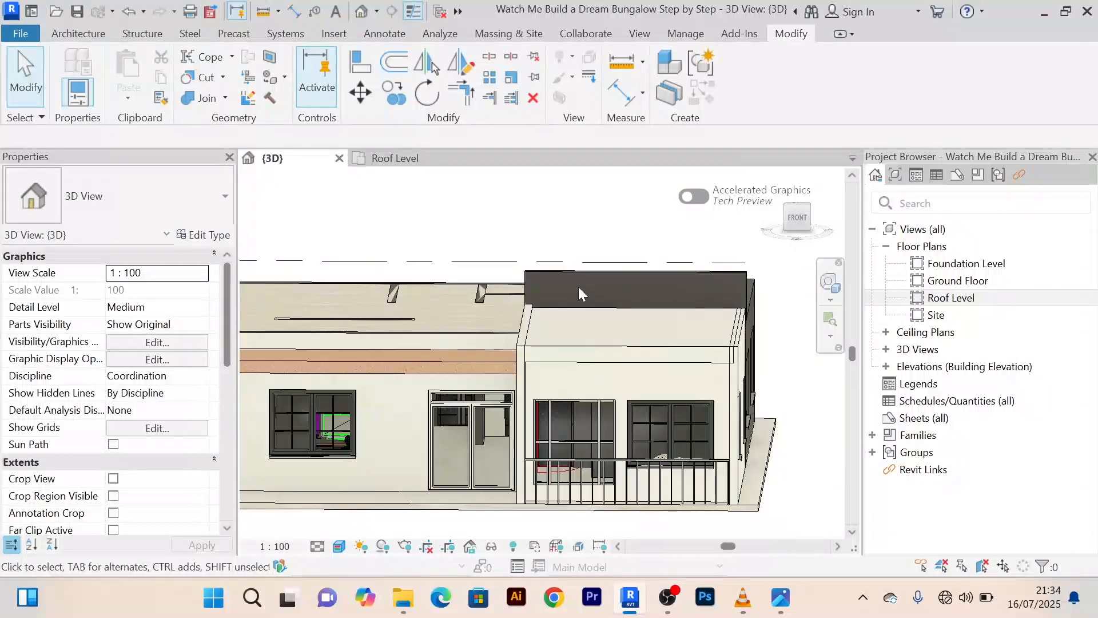
shift+middle_drag(578, 286, 480, 353)
scroll(479, 352, up, 3)
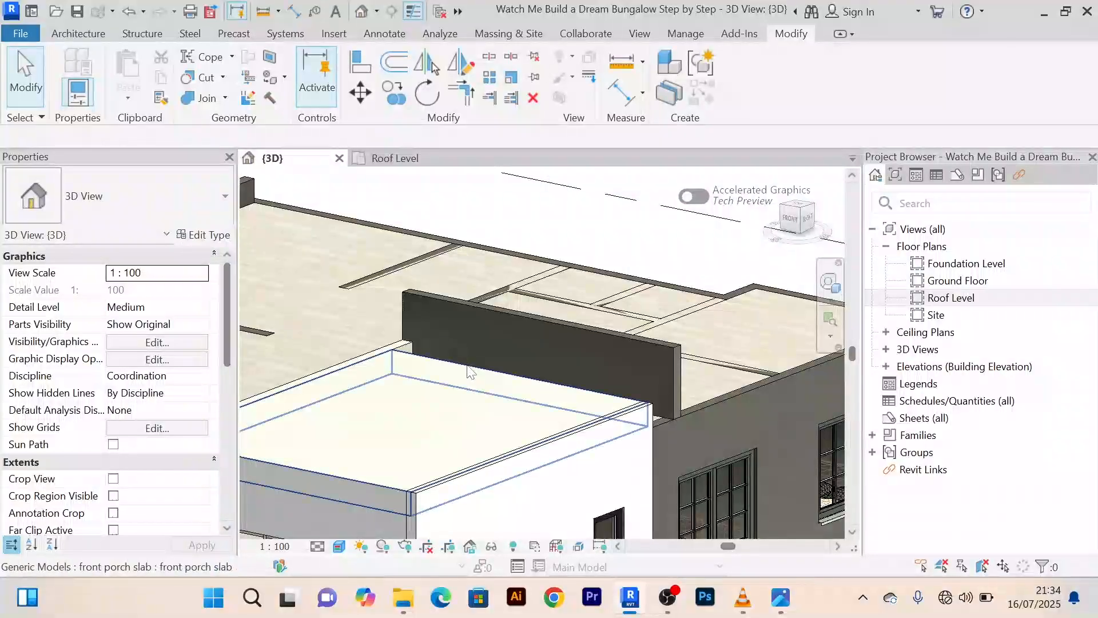
click(475, 364)
scroll(500, 345, down, 3)
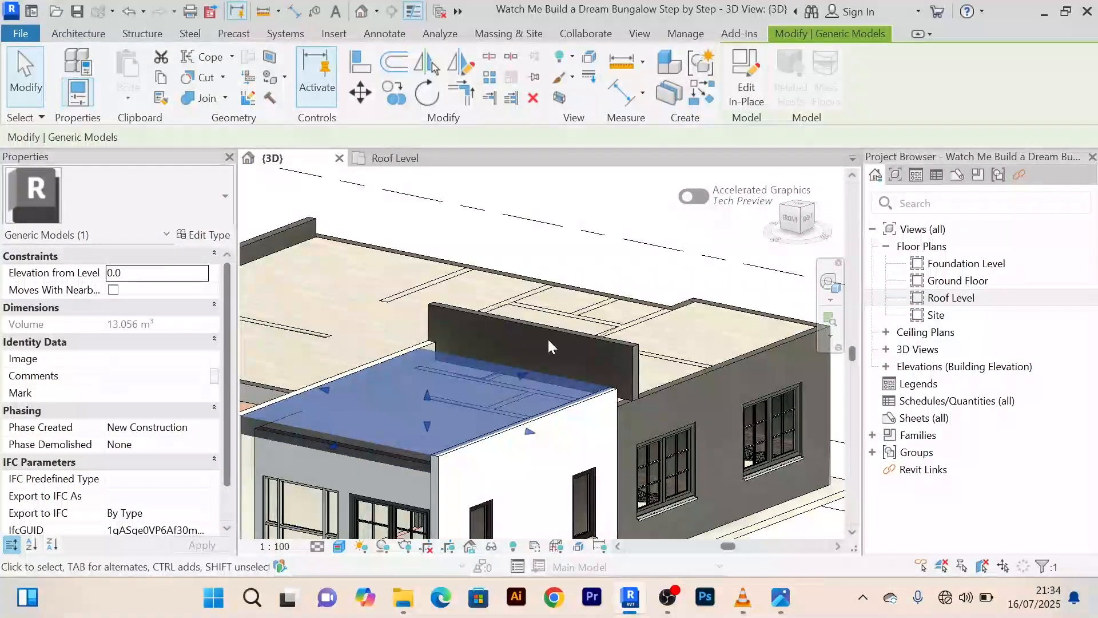
shift+middle_drag(547, 334, 544, 366)
scroll(581, 413, up, 6)
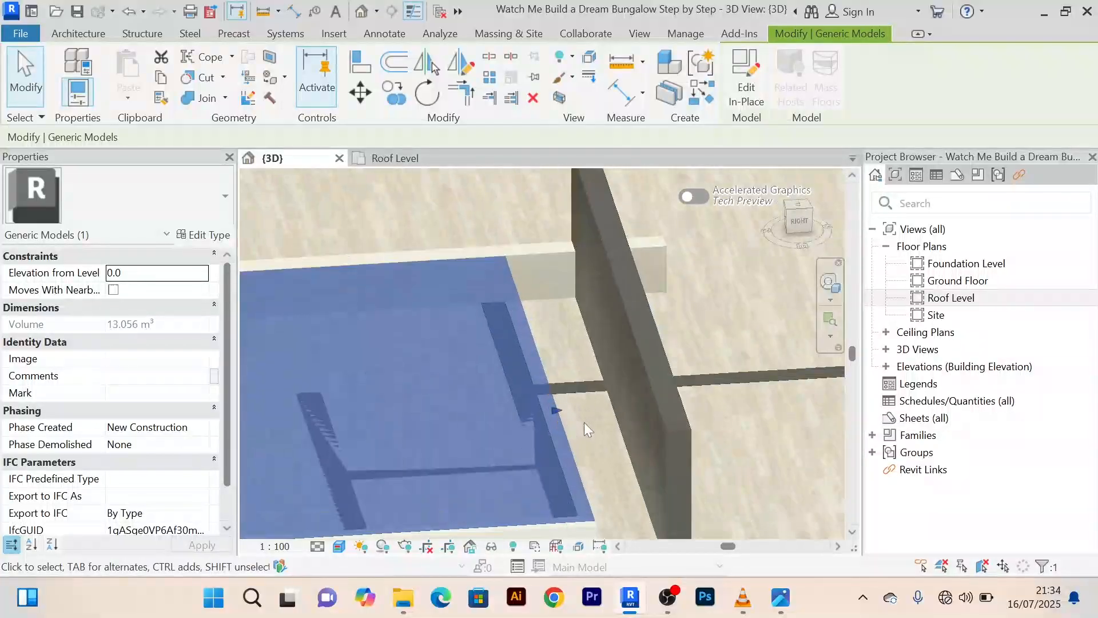
drag(560, 410, 617, 405)
scroll(643, 368, down, 5)
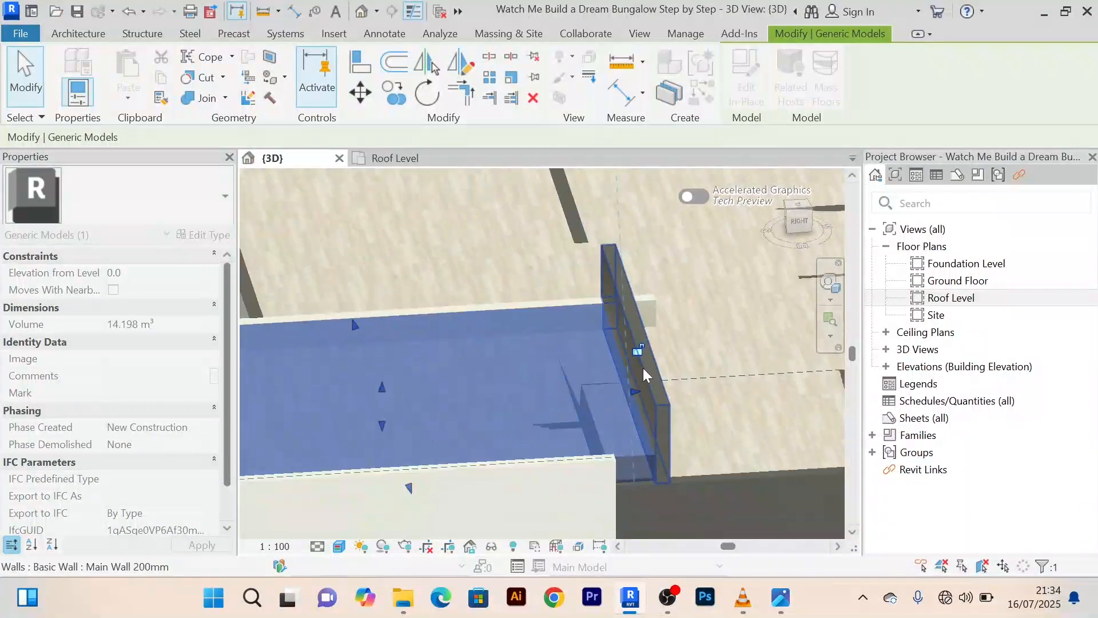
key(Escape)
scroll(504, 293, down, 4)
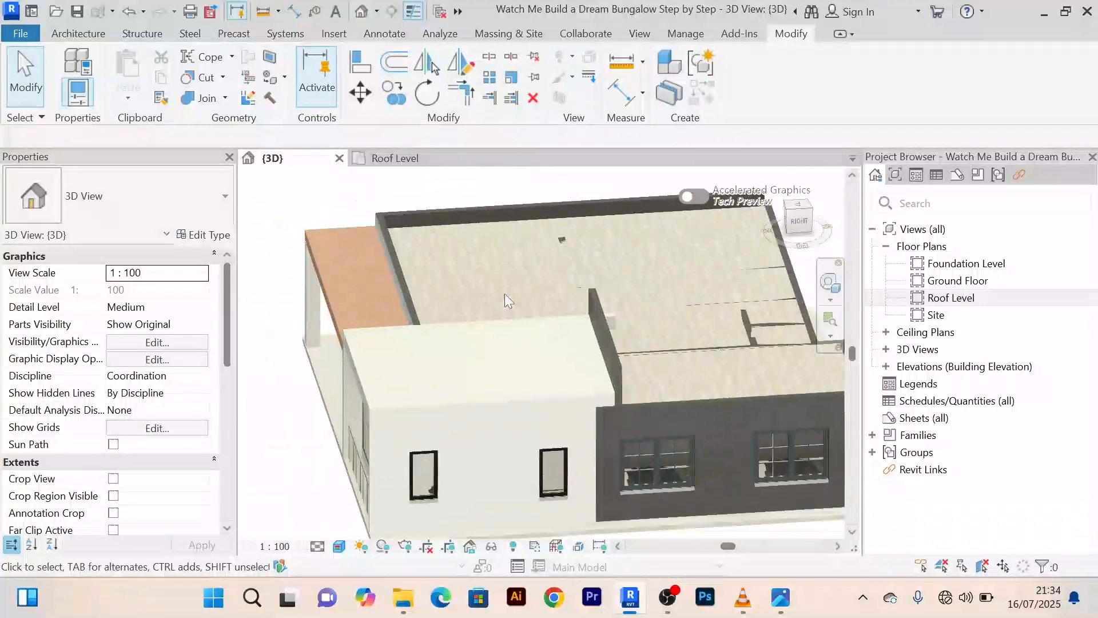
Examine the bungalow's front and roof in 3D, including the trimmed cross wall behind the extended porch slab
shift+middle_drag(504, 293, 648, 368)
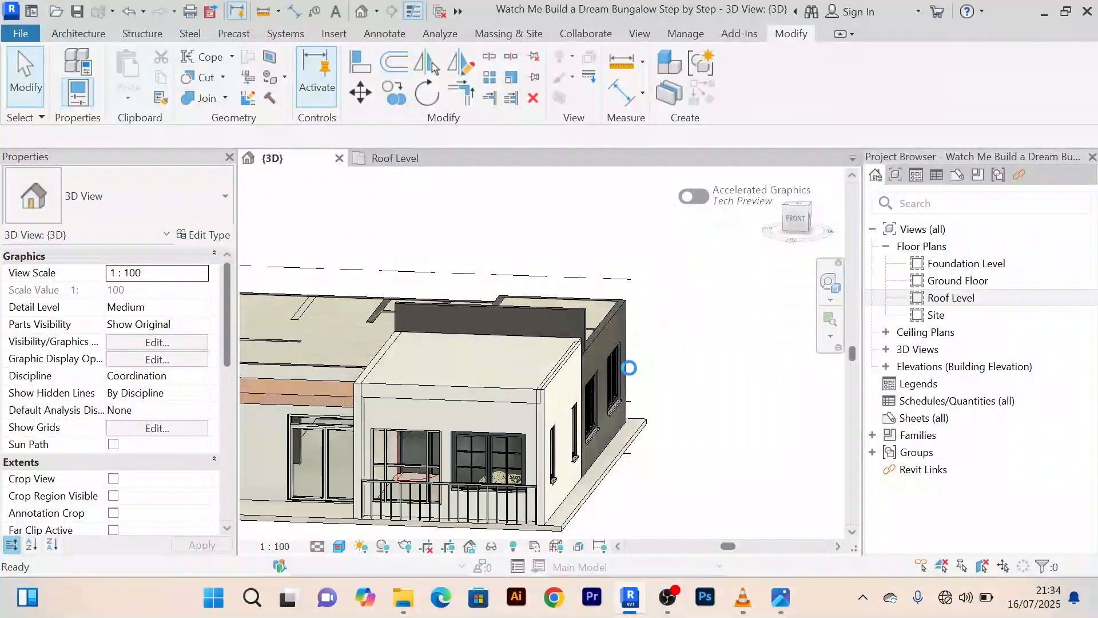
shift+middle_drag(658, 445, 677, 465)
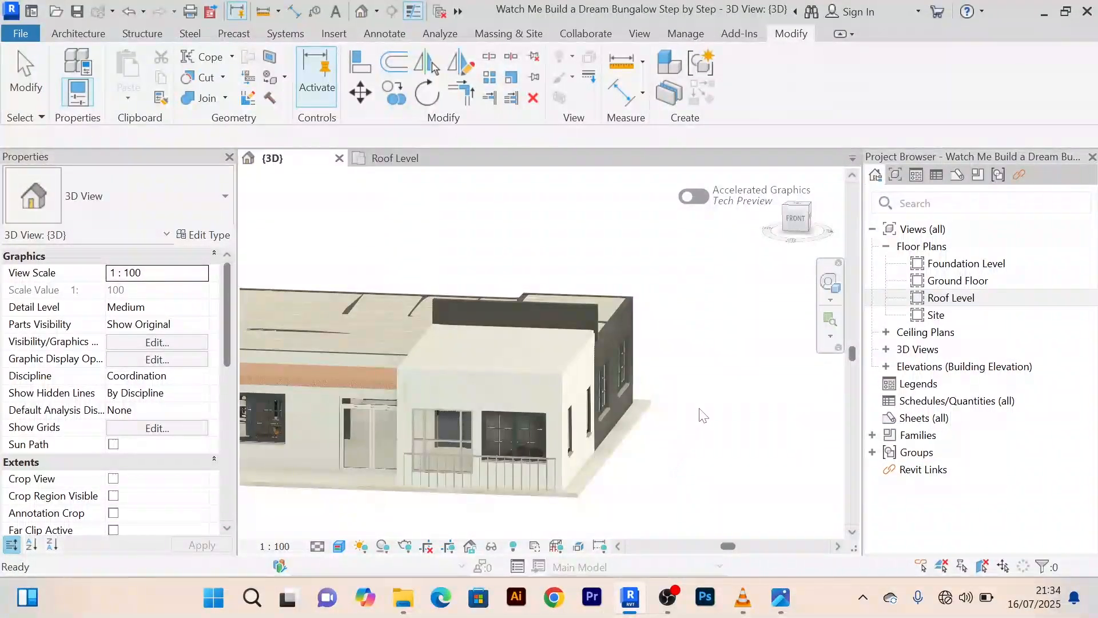
scroll(711, 396, down, 2)
middle_drag(701, 414, 722, 369)
scroll(508, 425, up, 2)
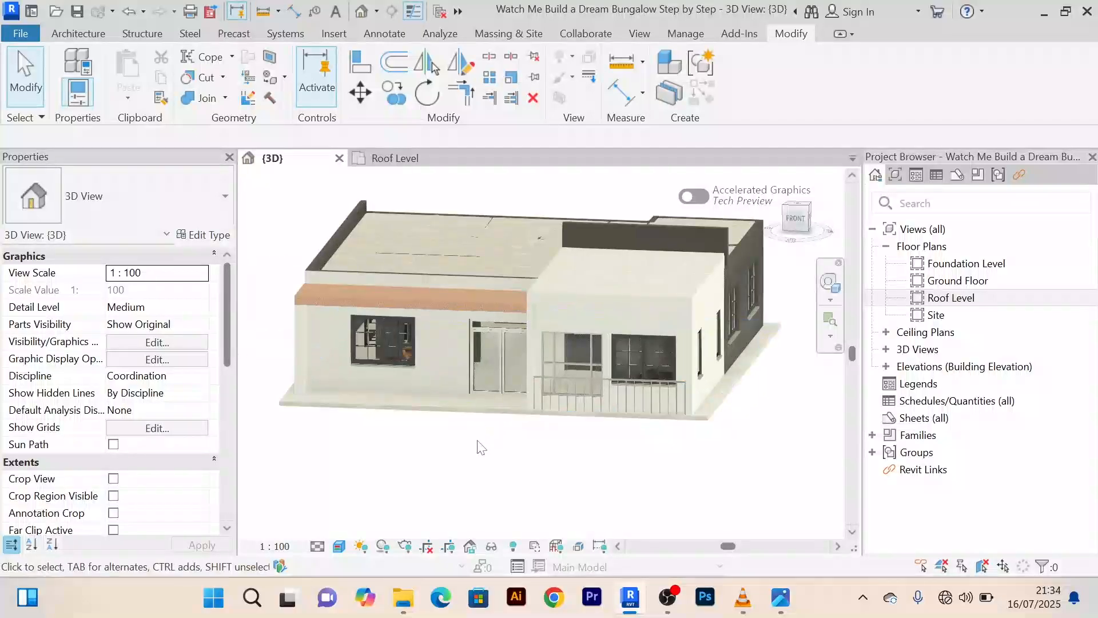
middle_drag(478, 441, 455, 484)
scroll(643, 303, up, 5)
scroll(655, 279, down, 3)
middle_drag(657, 276, 737, 296)
scroll(611, 290, down, 2)
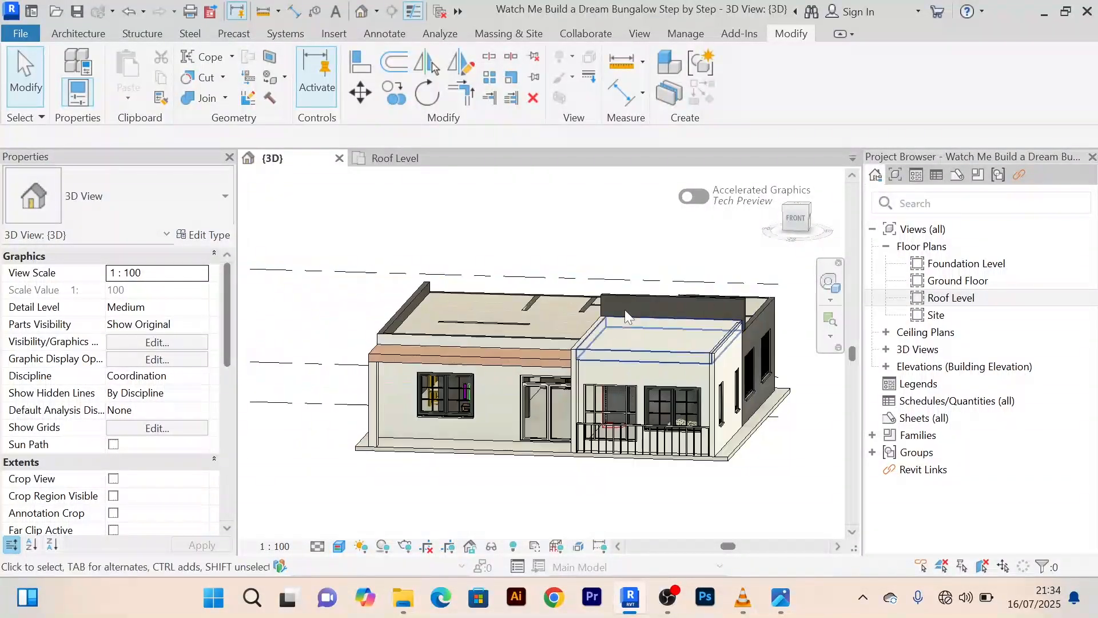
scroll(625, 310, up, 2)
middle_drag(630, 277, 572, 301)
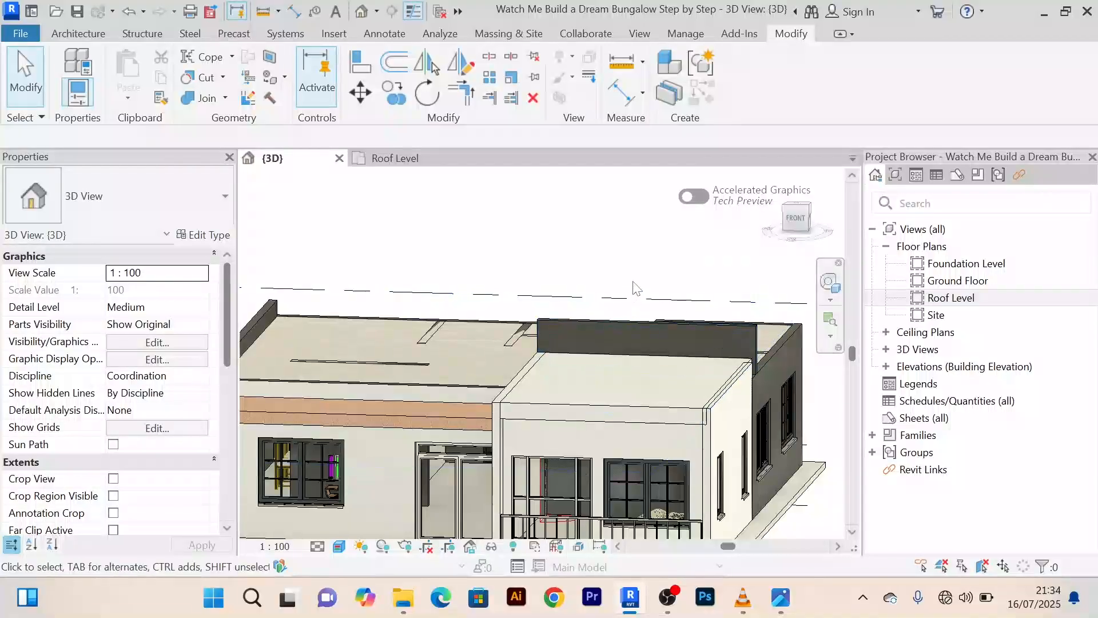
middle_drag(652, 281, 620, 290)
In the Roof Level plan, draw a 1200 mm high Main Wall 200mm from the cross wall's outer end along the exterior side wall to the rear corner
click(387, 161)
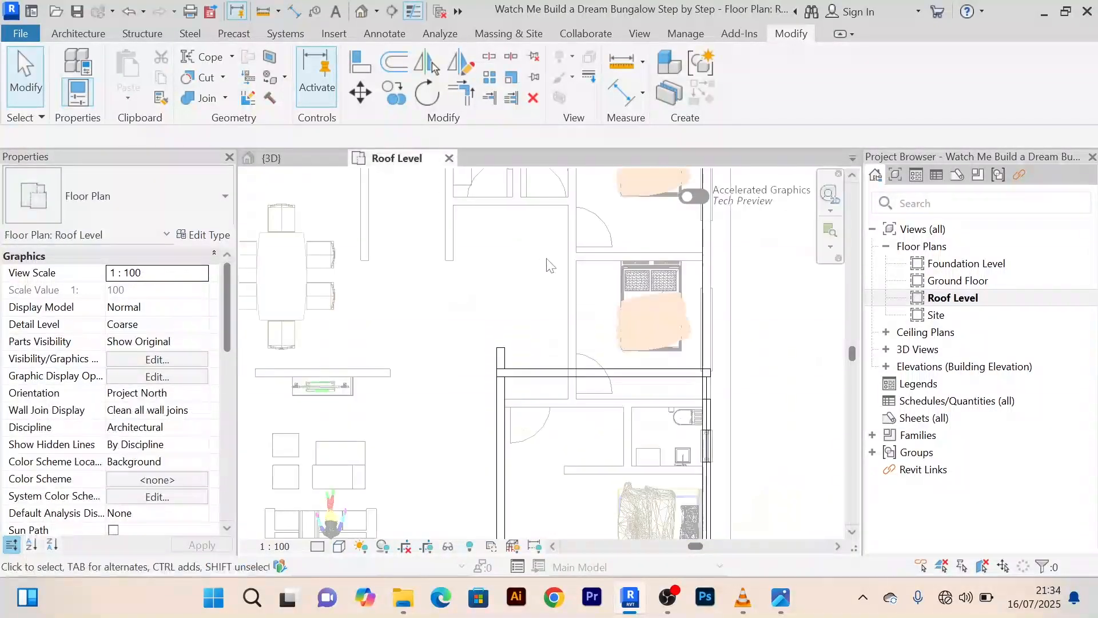
scroll(562, 283, down, 3)
scroll(689, 291, up, 3)
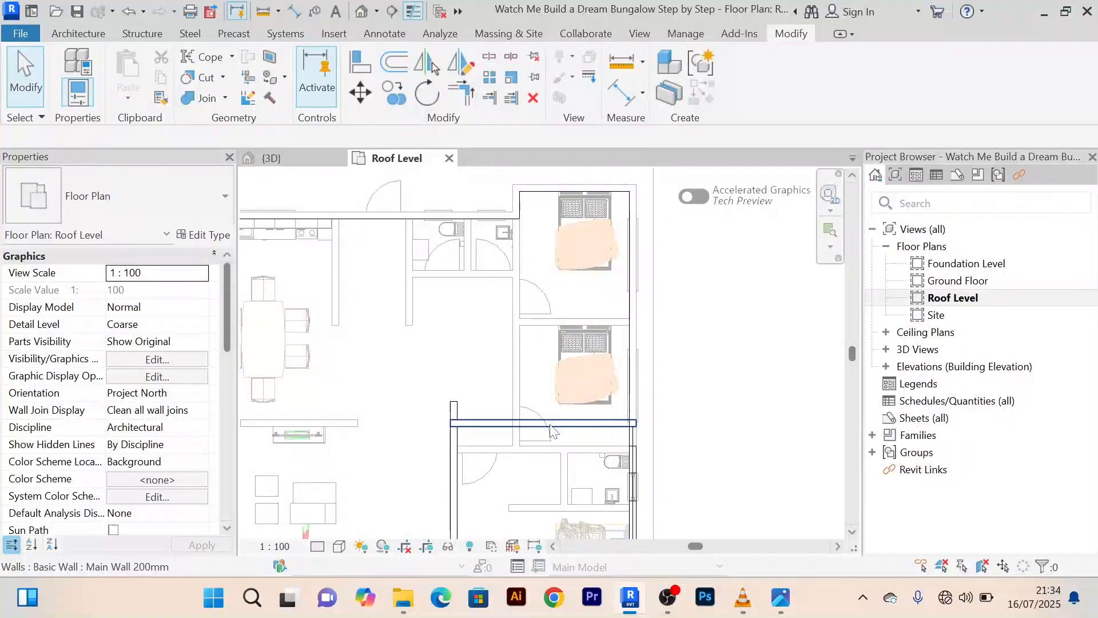
click(574, 425)
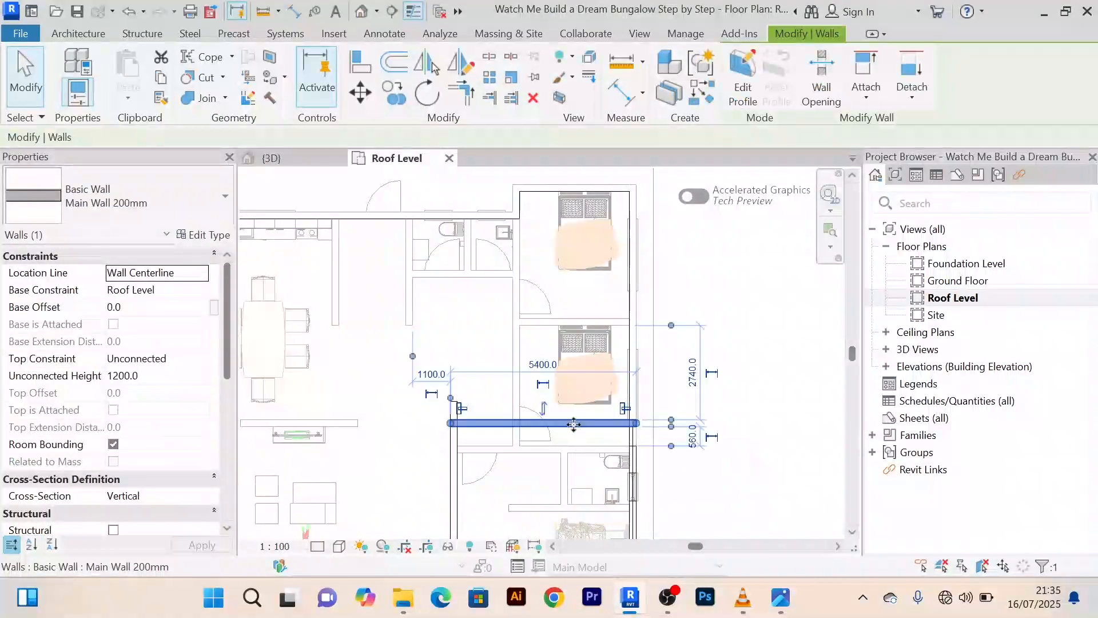
click(710, 91)
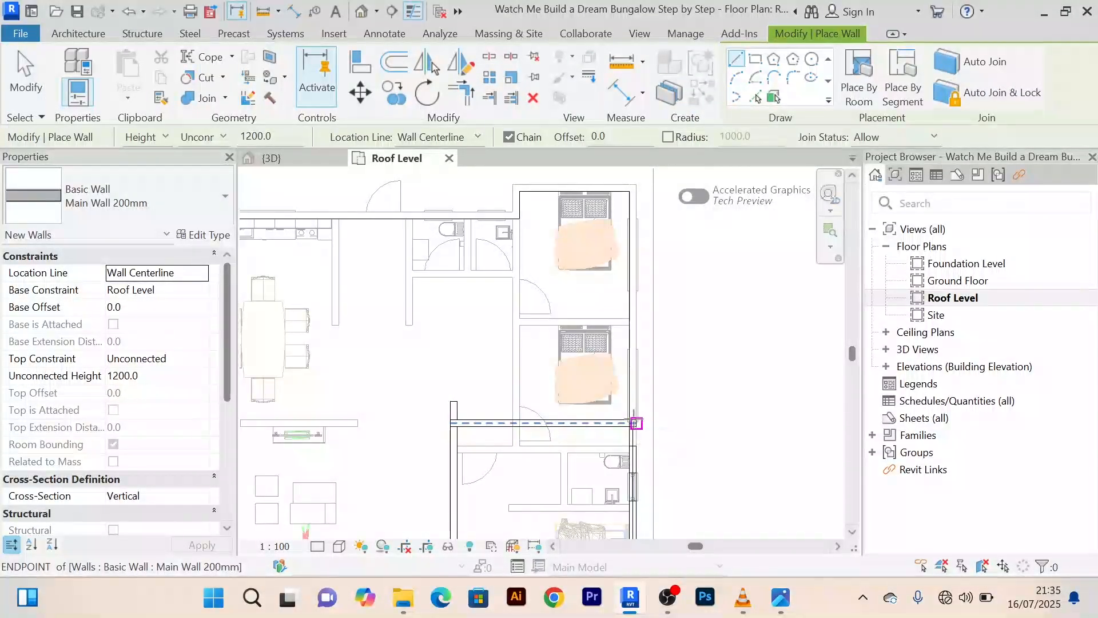
scroll(632, 420, up, 4)
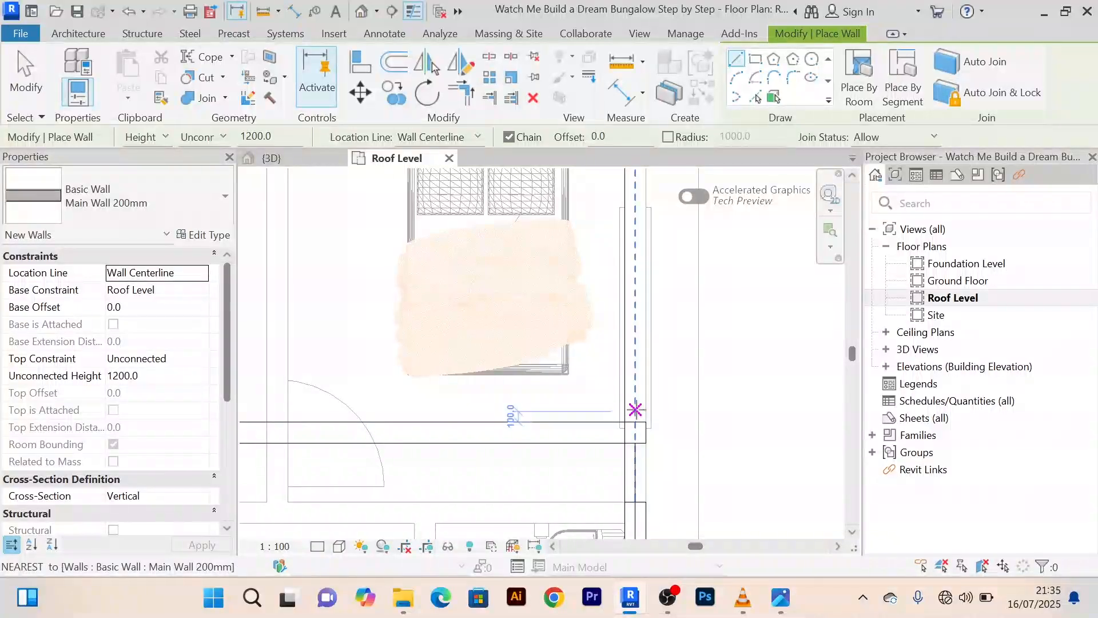
click(634, 411)
scroll(634, 318, down, 3)
middle_drag(635, 309, 653, 489)
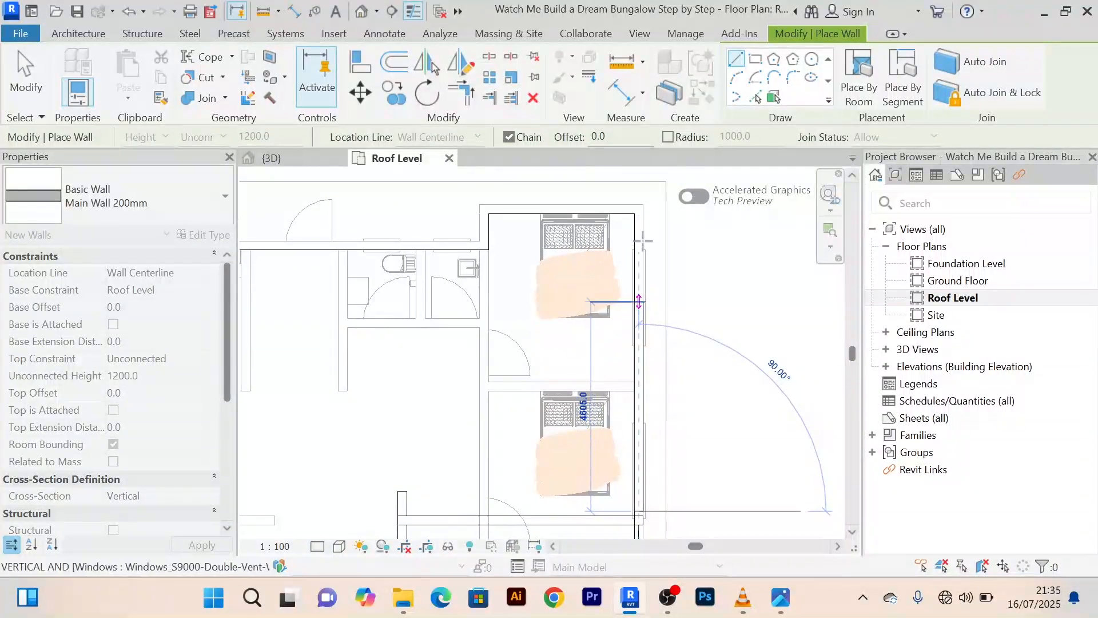
scroll(639, 209, up, 4)
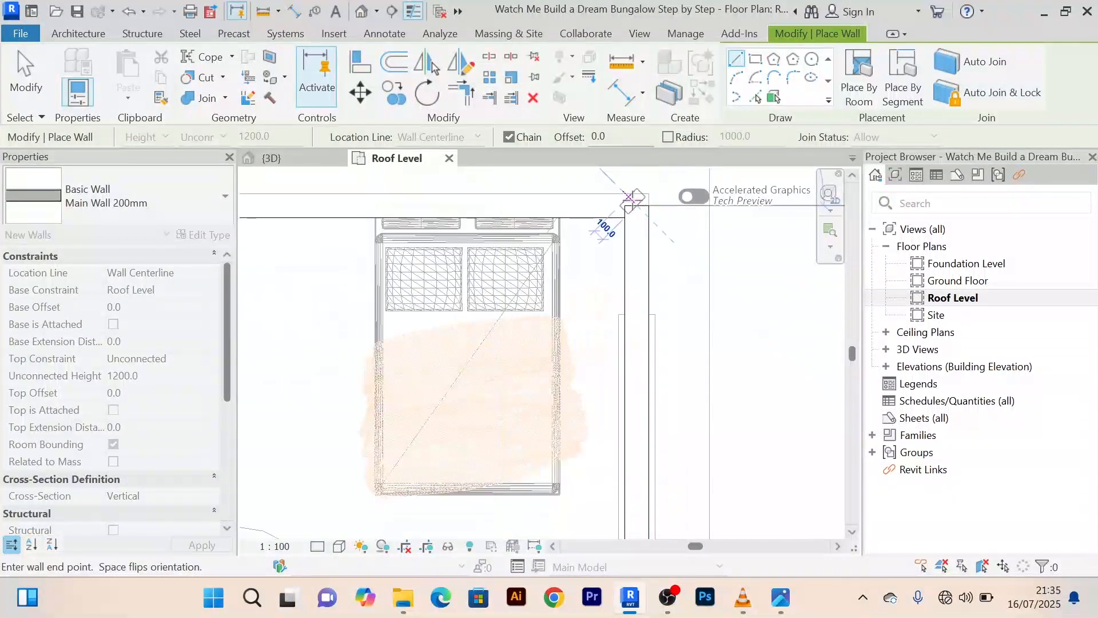
click(637, 206)
Continue the parapet 3400 mm along the bedroom wing's rear wall, then turn it inward to the adjoining rear wall's centerline
scroll(427, 203, down, 3)
middle_drag(426, 204, 617, 207)
click(471, 209)
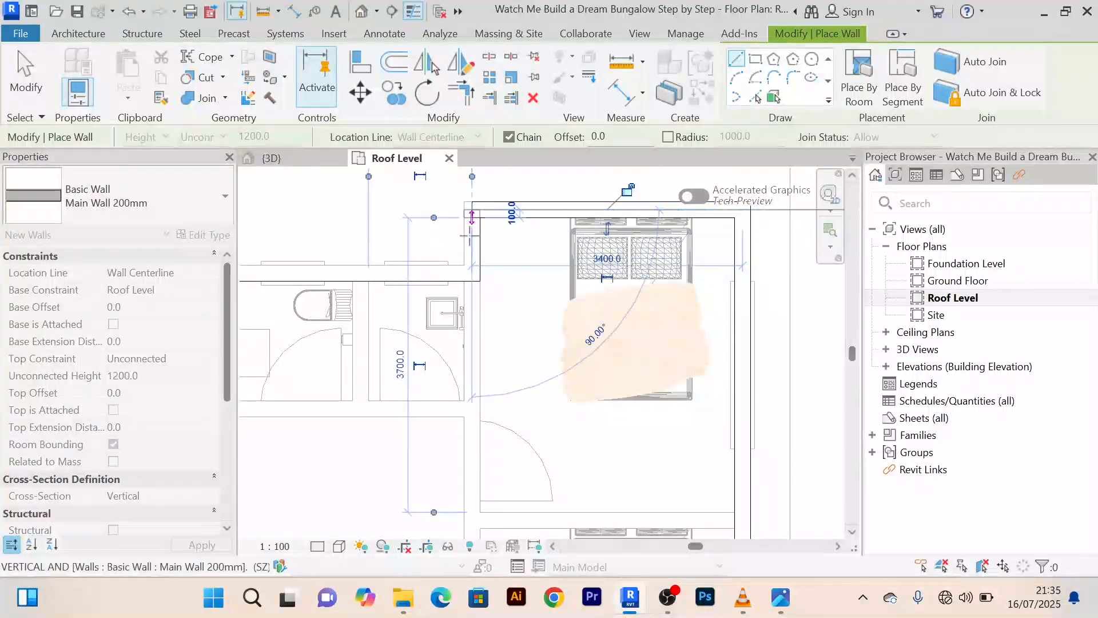
scroll(471, 265, down, 2)
middle_drag(471, 265, 510, 262)
scroll(511, 262, up, 2)
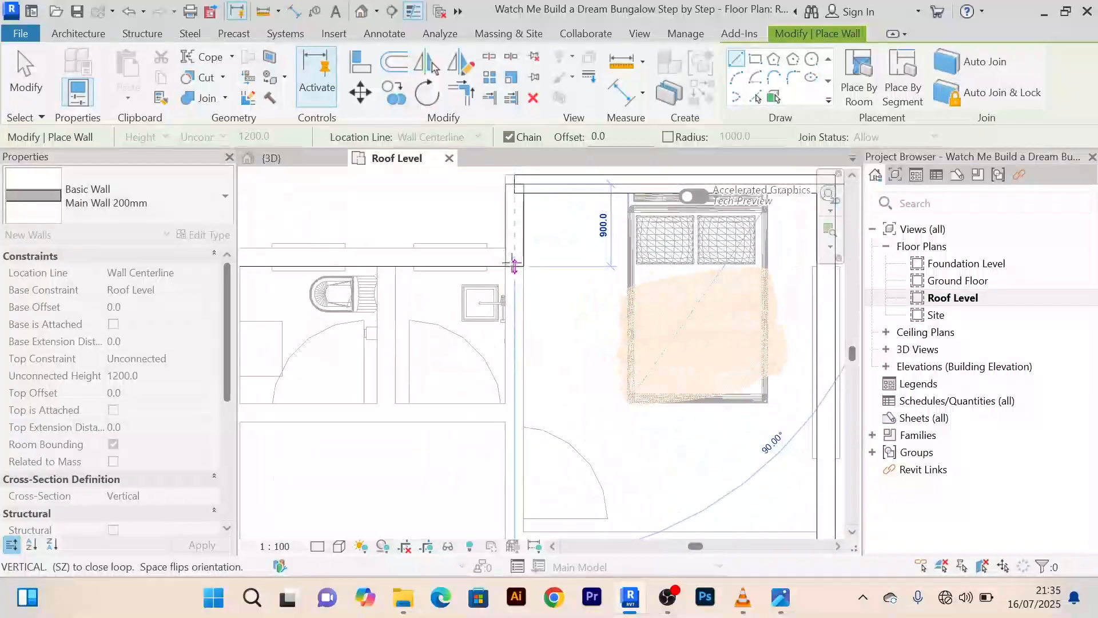
click(515, 257)
Continue the parapet 2100 mm along the recessed rear wall, then 6040 mm forward to the cross wall's line, and finish the wall
middle_drag(351, 252, 460, 216)
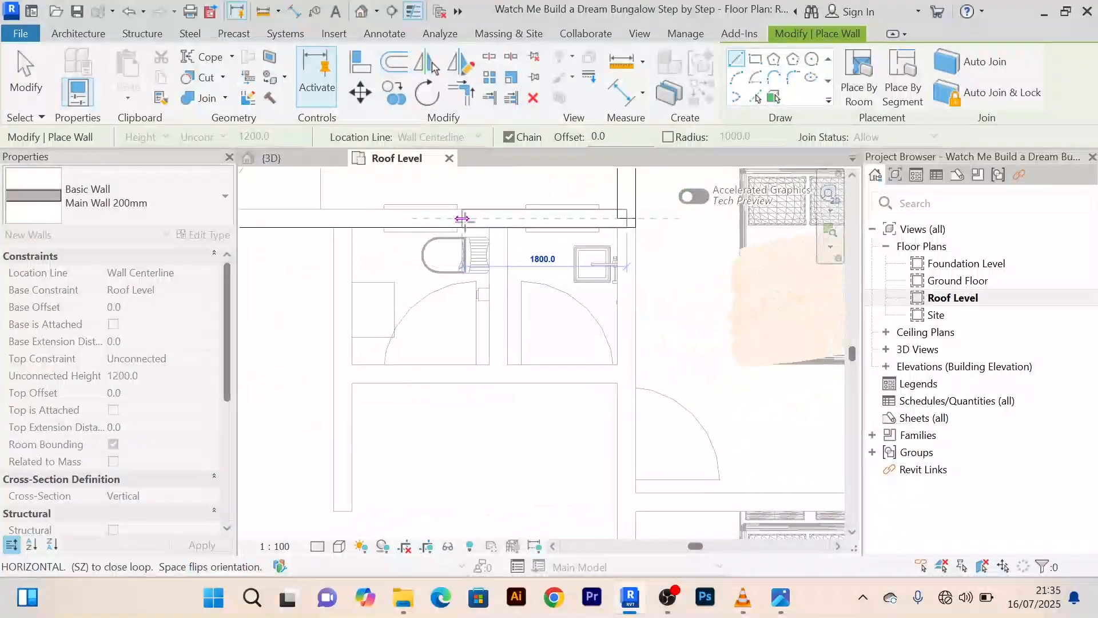
scroll(464, 219, down, 2)
scroll(465, 219, down, 2)
scroll(465, 219, up, 1)
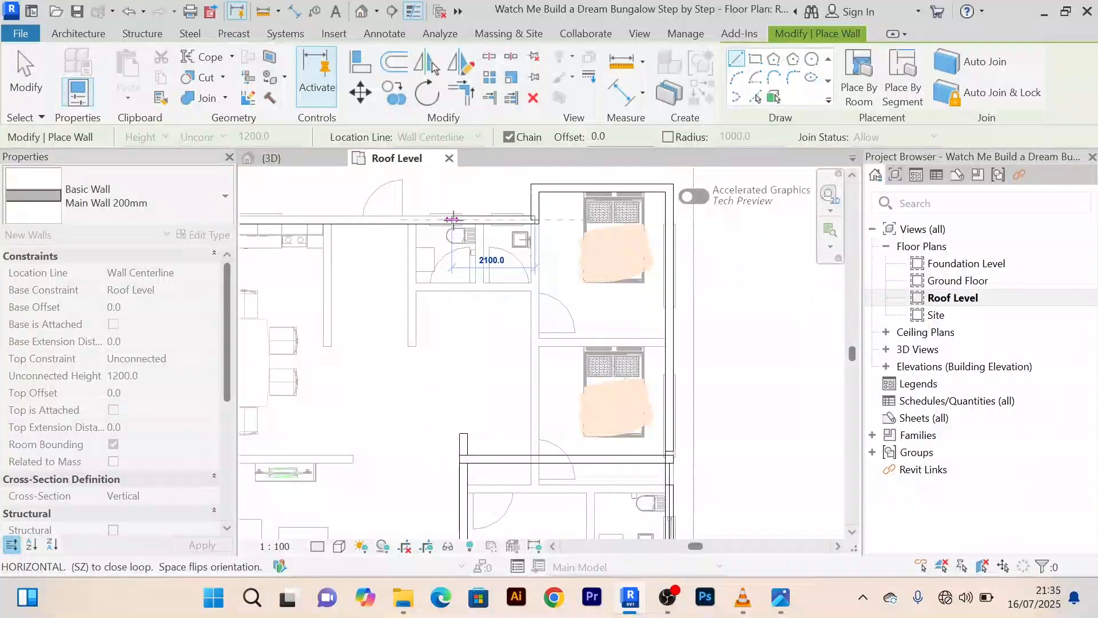
click(452, 220)
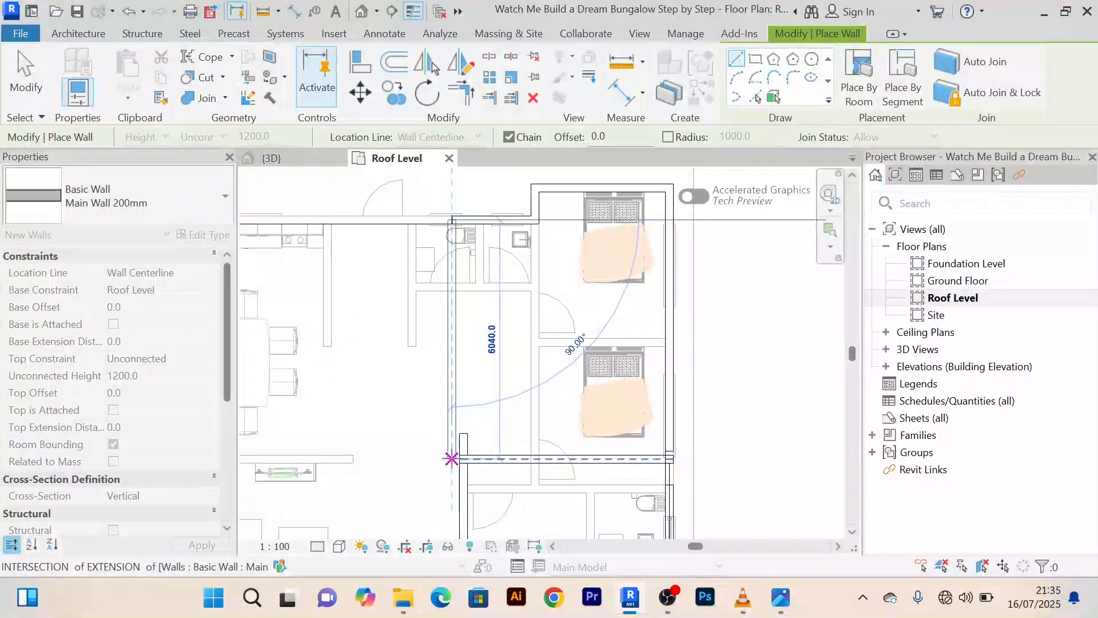
right_click(436, 196)
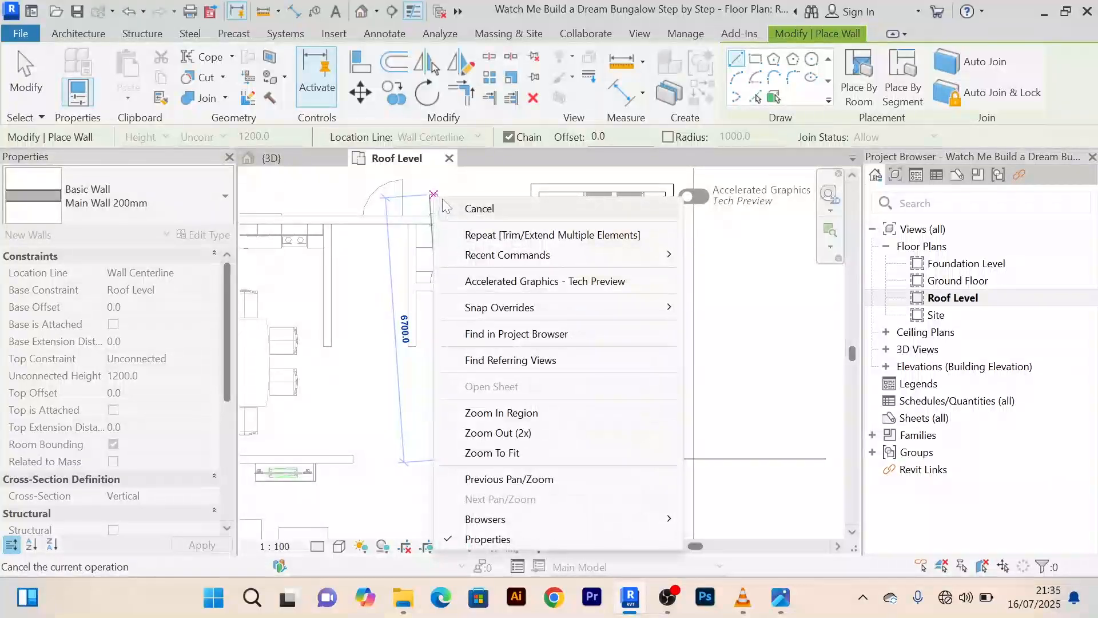
click(444, 201)
right_click(446, 200)
click(464, 212)
Align the bedroom-side face of the new inner parapet with the matching face of the front bedroom's side wall
scroll(483, 406, up, 3)
middle_drag(486, 409, 451, 356)
scroll(458, 458, down, 2)
scroll(452, 351, down, 2)
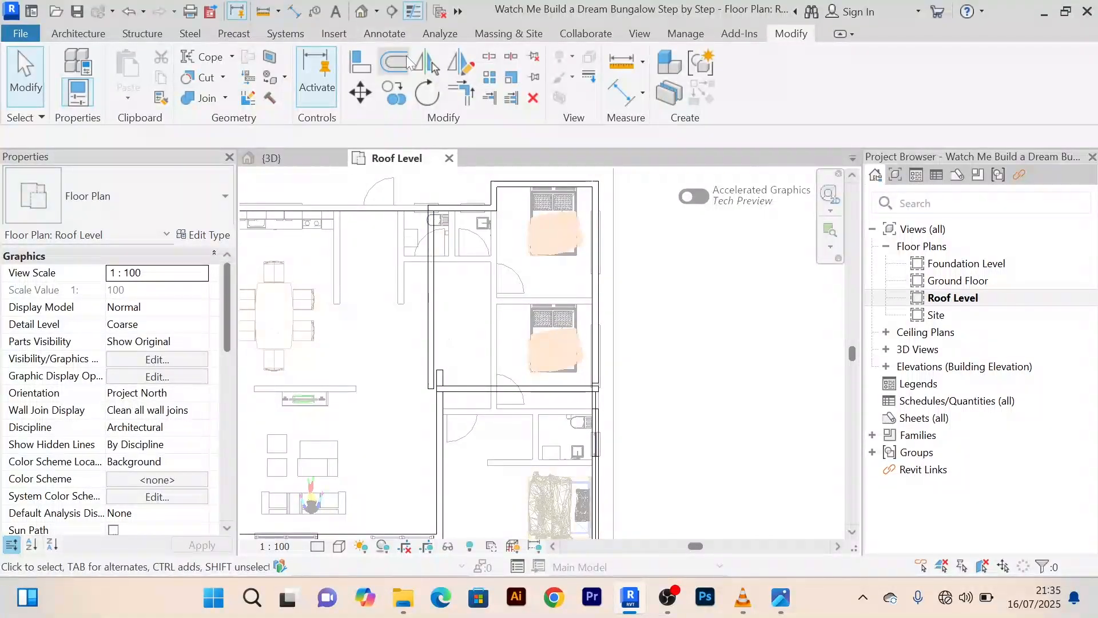
click(361, 63)
scroll(456, 391, up, 3)
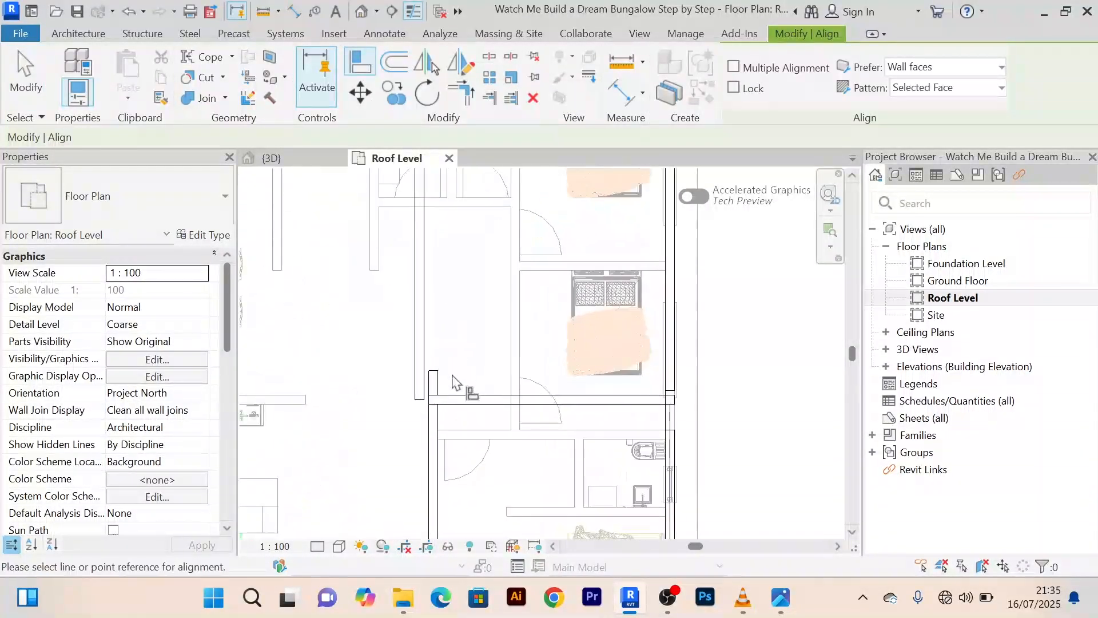
scroll(456, 391, up, 1)
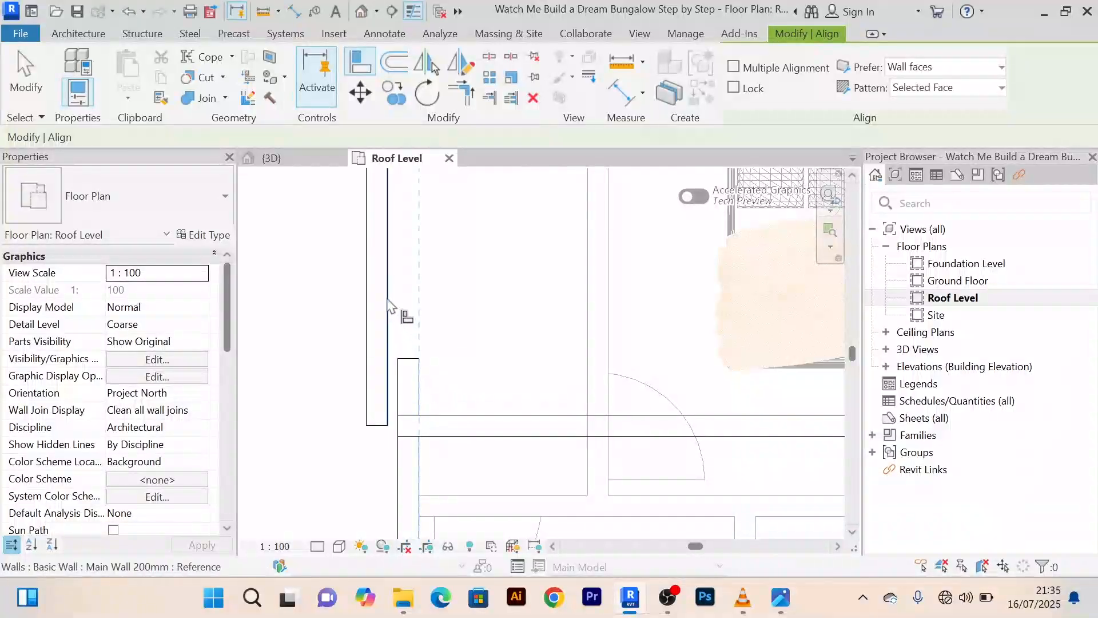
click(388, 299)
scroll(445, 314, down, 2)
middle_drag(470, 337, 456, 448)
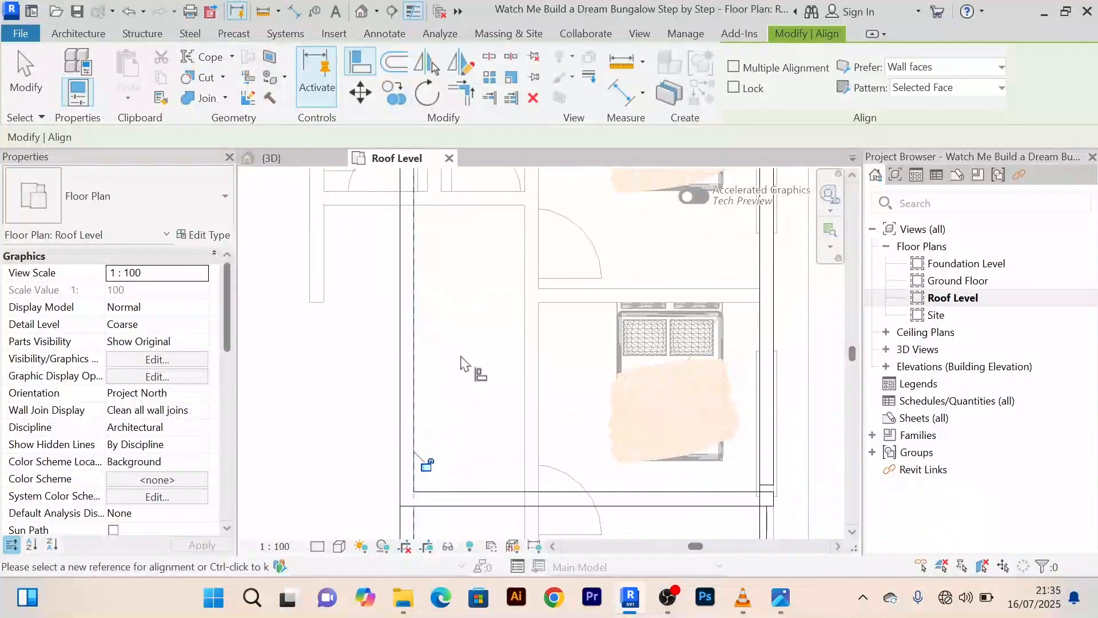
right_click(461, 348)
click(562, 29)
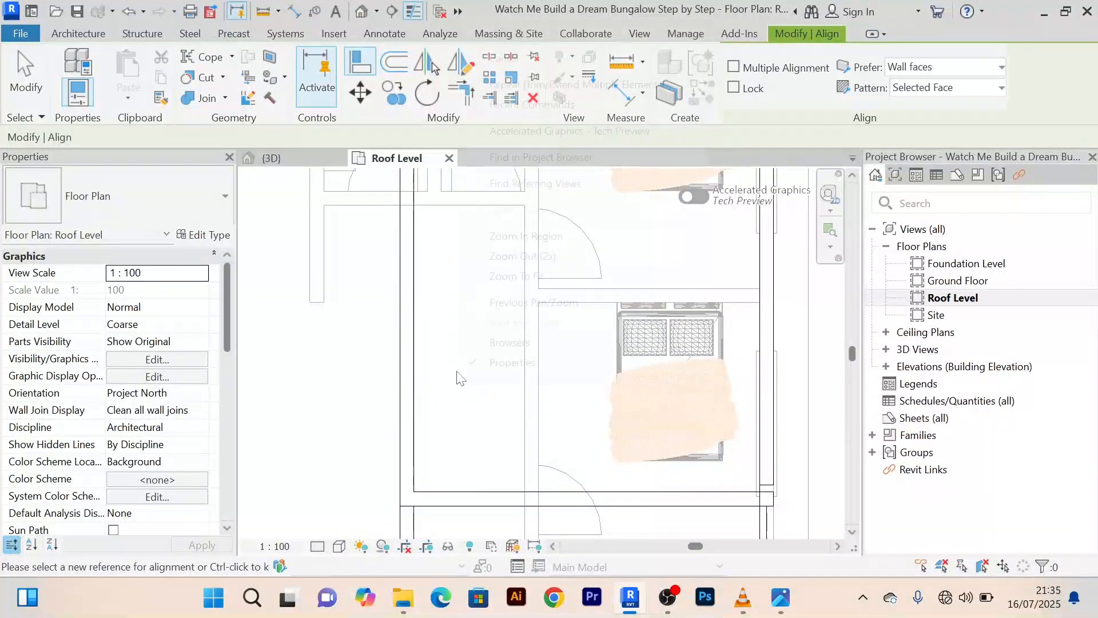
click(580, 59)
Pull the inner parapet's front end back from the cross wall to the end of the bedroom side wall
scroll(512, 260, down, 2)
middle_drag(503, 271, 501, 245)
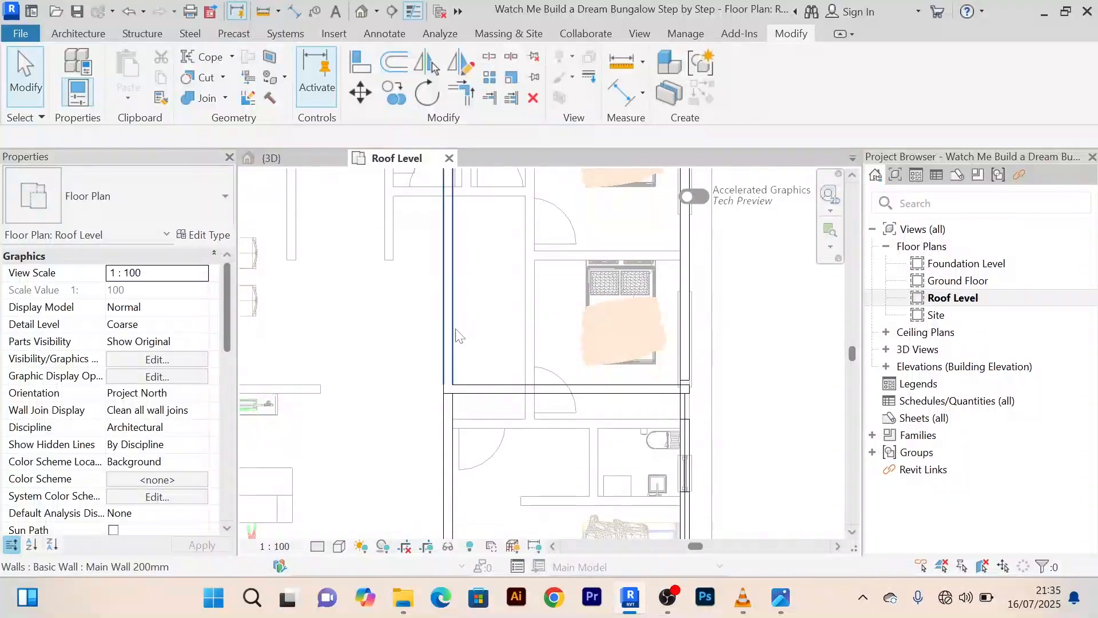
scroll(456, 336, up, 2)
click(451, 343)
scroll(445, 400, up, 3)
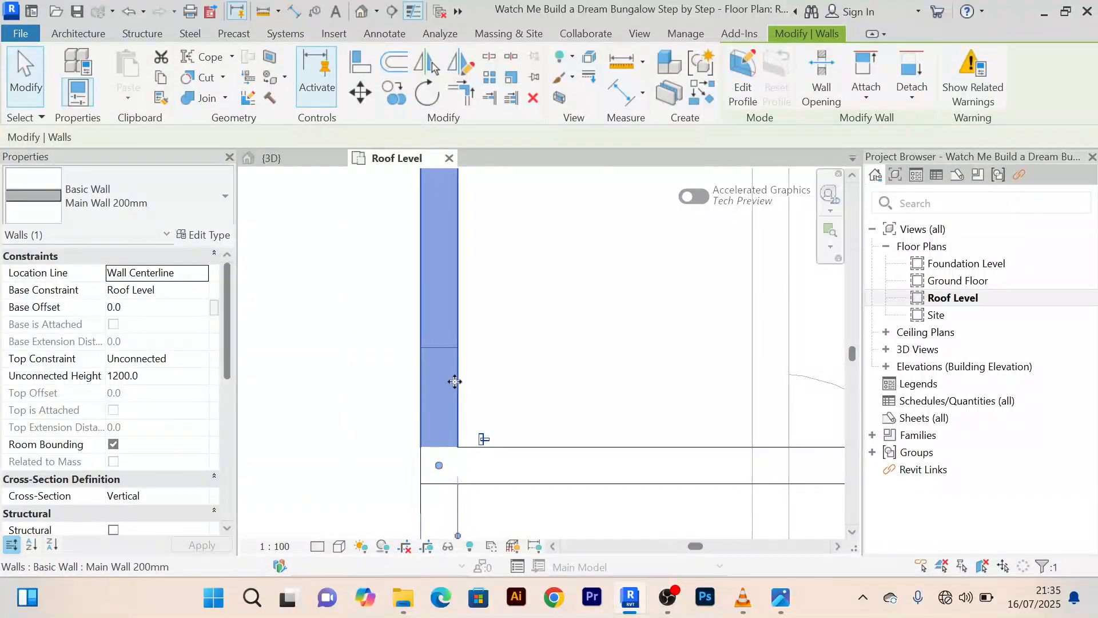
drag(439, 463, 451, 352)
scroll(540, 360, down, 4)
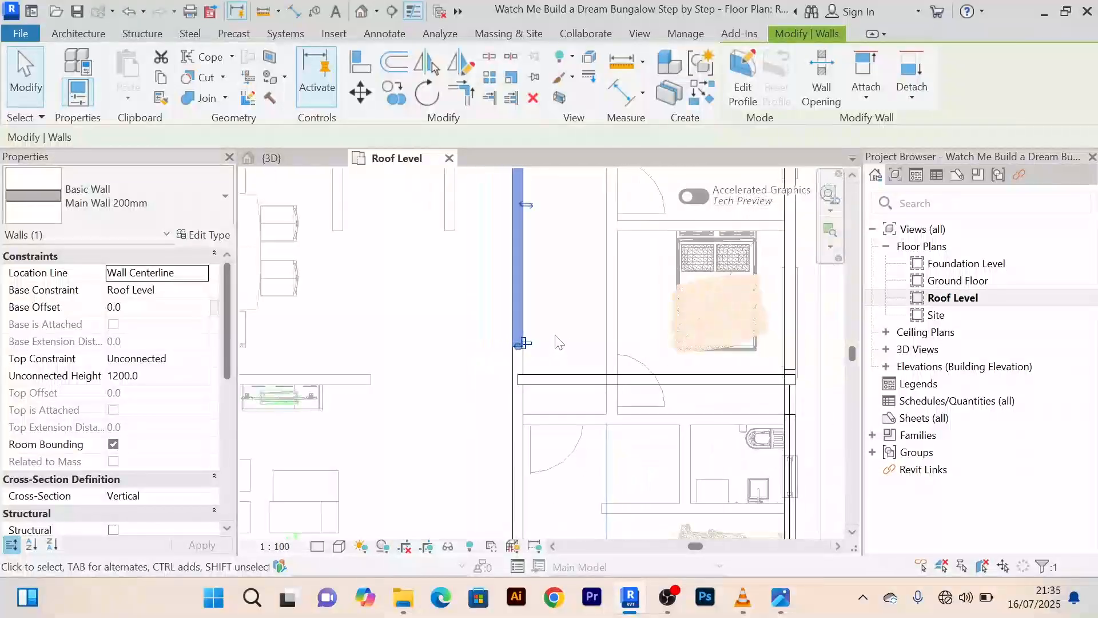
key(Escape)
Align the meeting ends of the inner parapet and the bedroom side wall with the cross wall's front face
scroll(505, 420, up, 4)
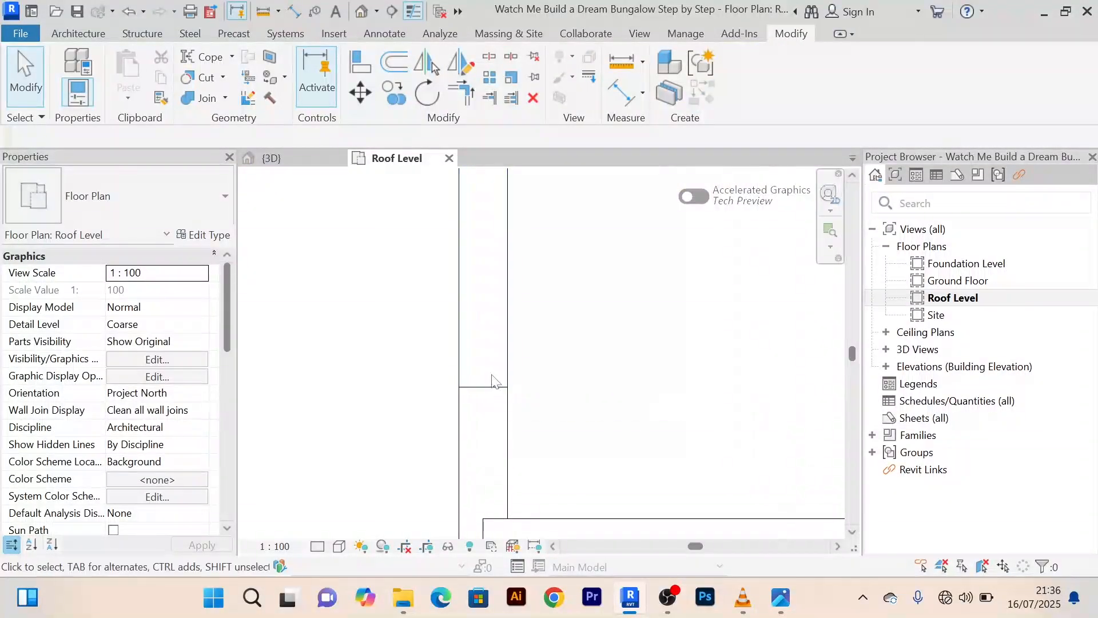
scroll(493, 389, down, 5)
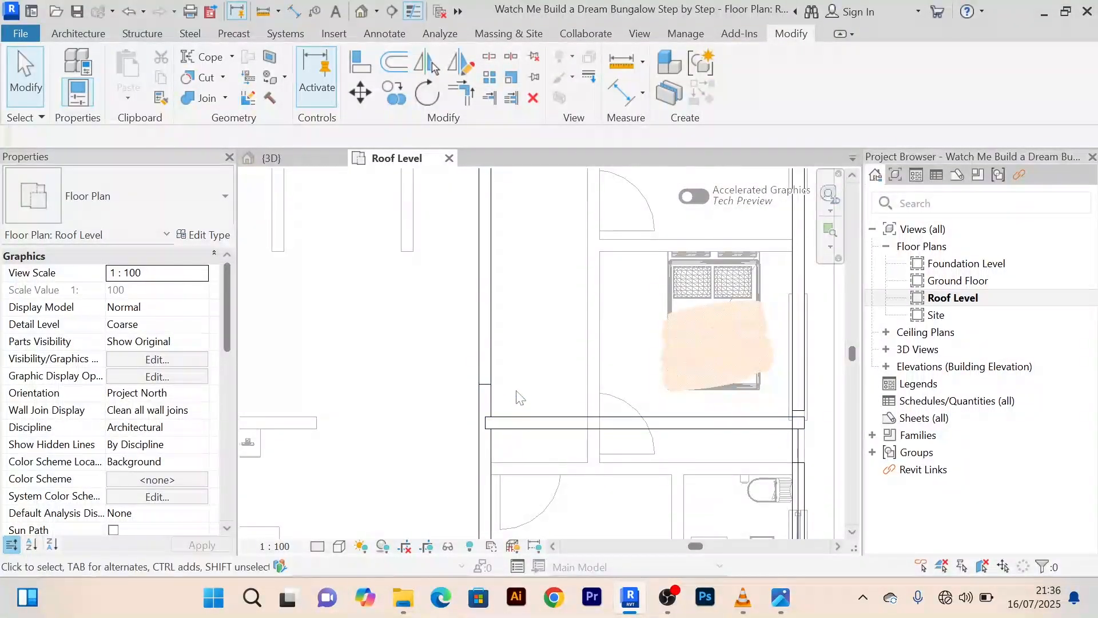
scroll(493, 413, up, 4)
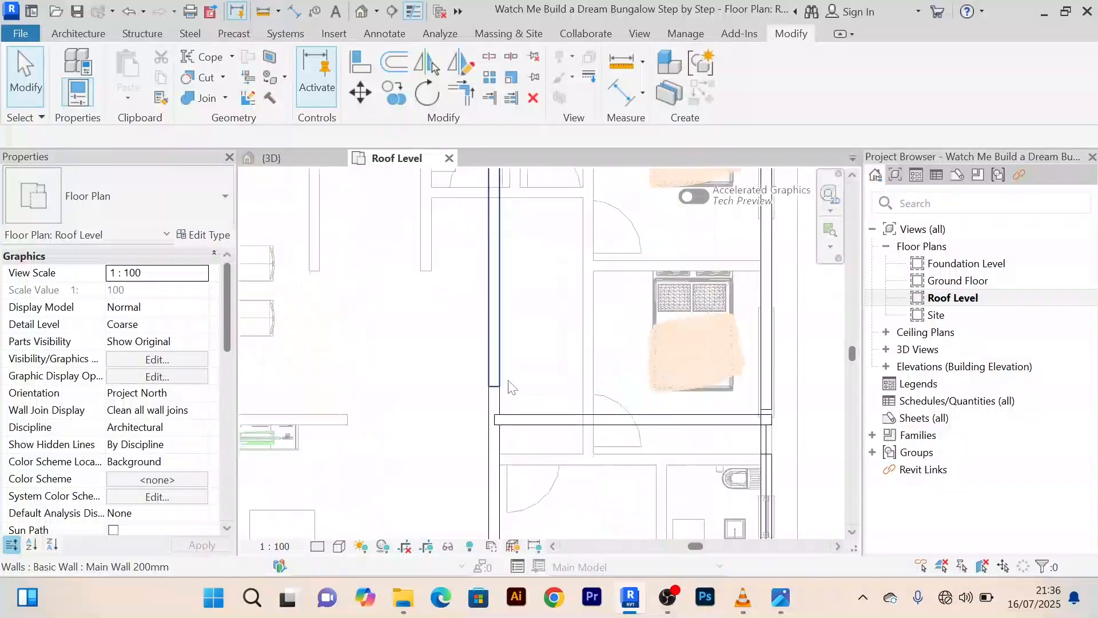
click(489, 382)
scroll(503, 382, up, 2)
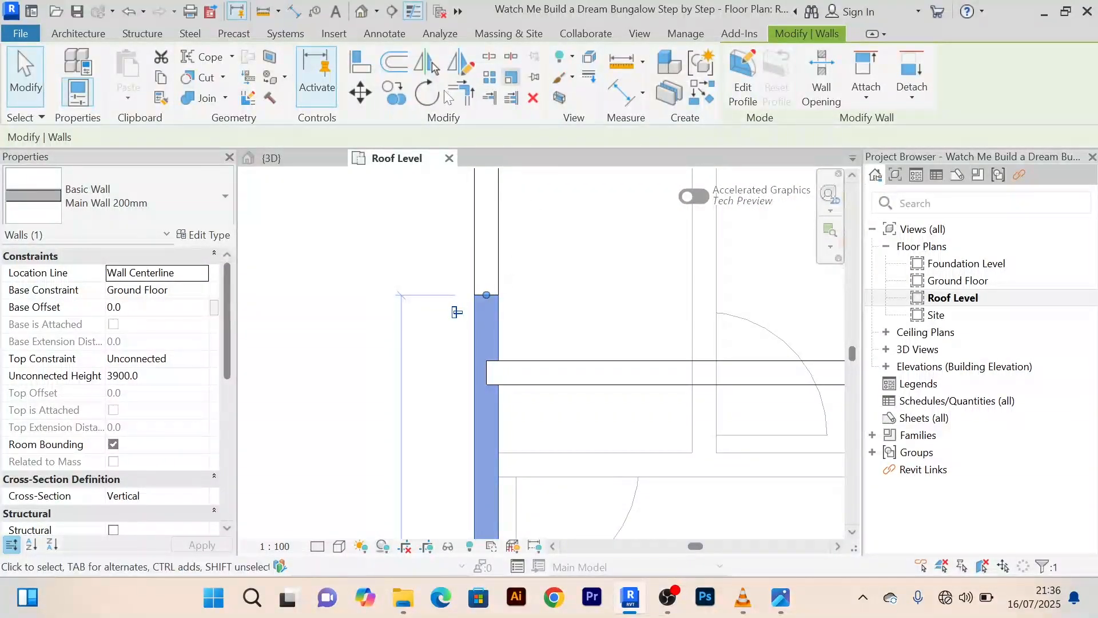
click(359, 62)
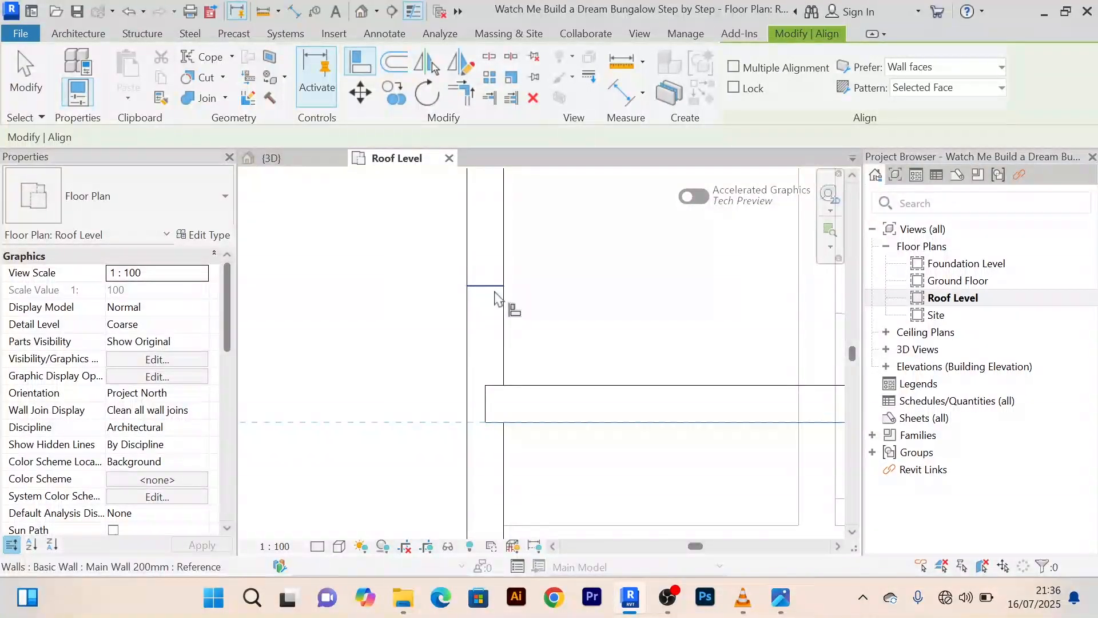
scroll(496, 297, down, 4)
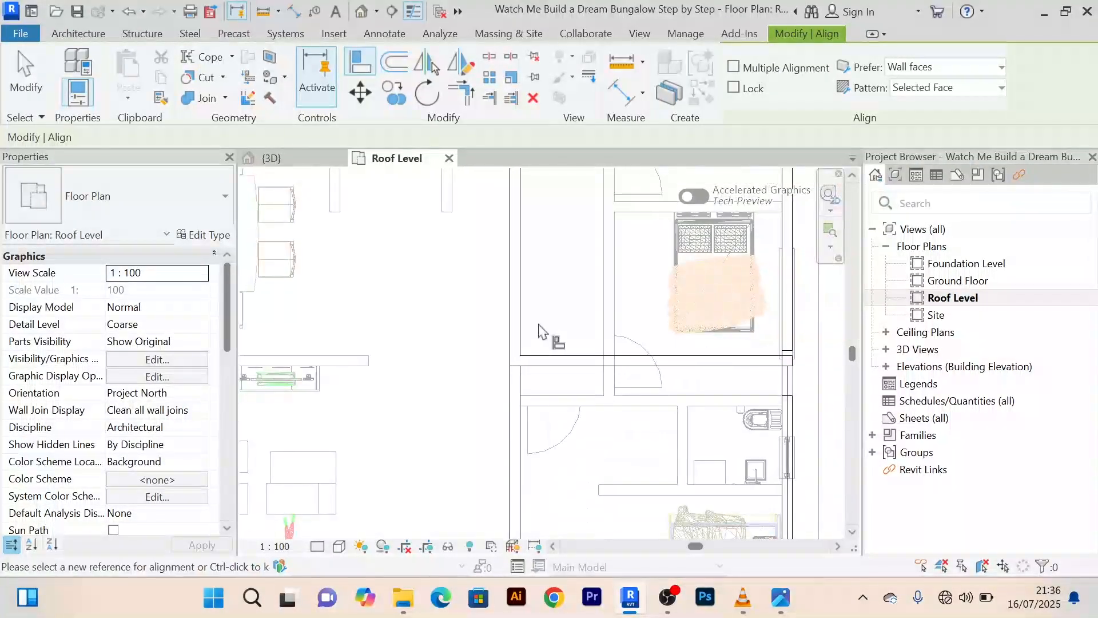
right_click(567, 251)
click(599, 260)
right_click(569, 229)
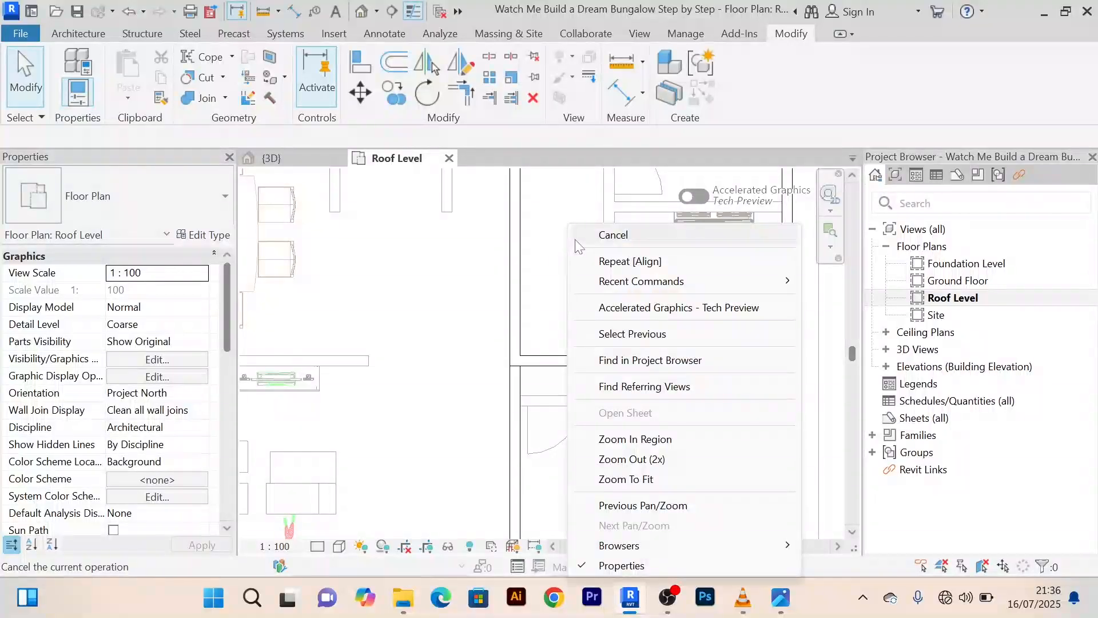
click(599, 235)
Examine the bedroom wing's parapets and the bungalow's front in the 3D view
click(272, 158)
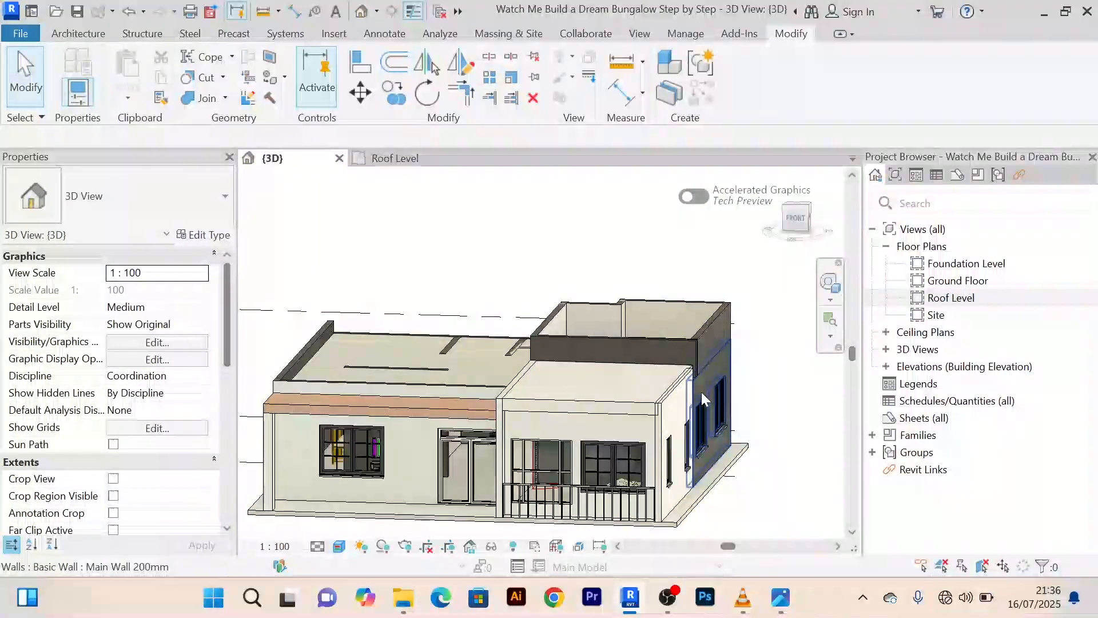
scroll(701, 392, down, 4)
mouse_move(723, 377)
shift+middle_down()
mouse_move(748, 375)
mouse_move(721, 372)
mouse_move(743, 378)
mouse_move(731, 380)
shift+middle_up()
scroll(606, 338, up, 5)
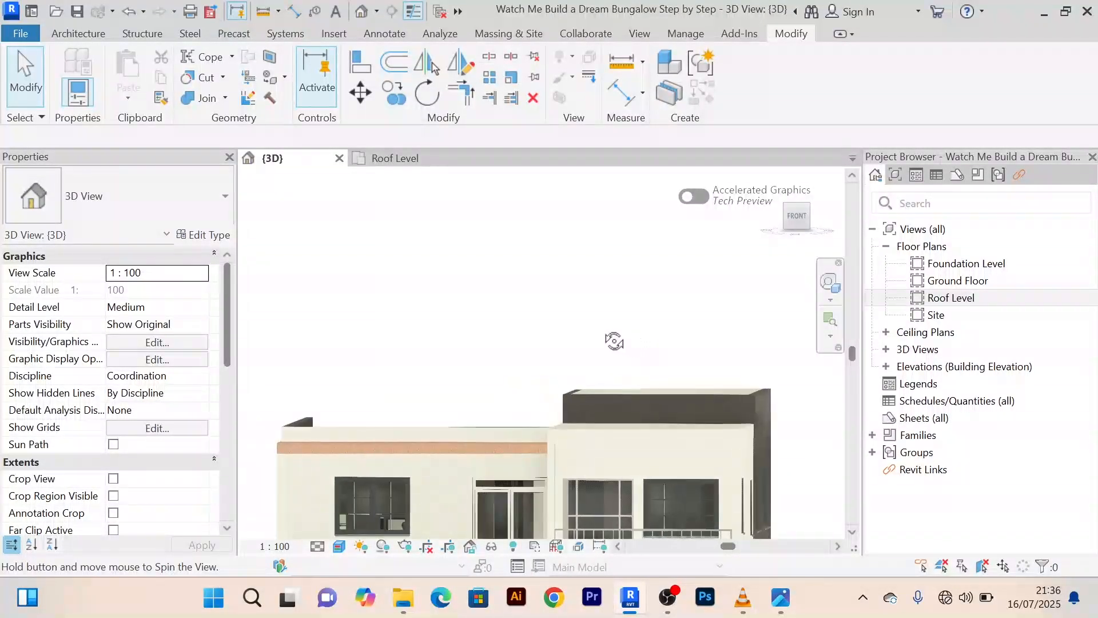
shift+middle_drag(615, 341, 618, 343)
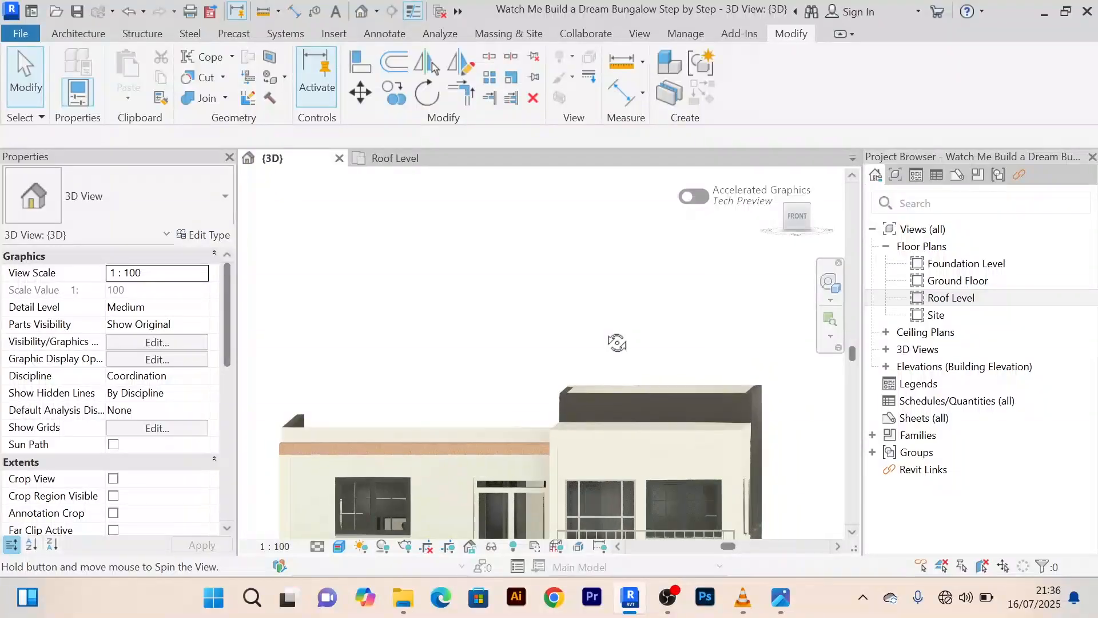
middle_drag(464, 394, 456, 368)
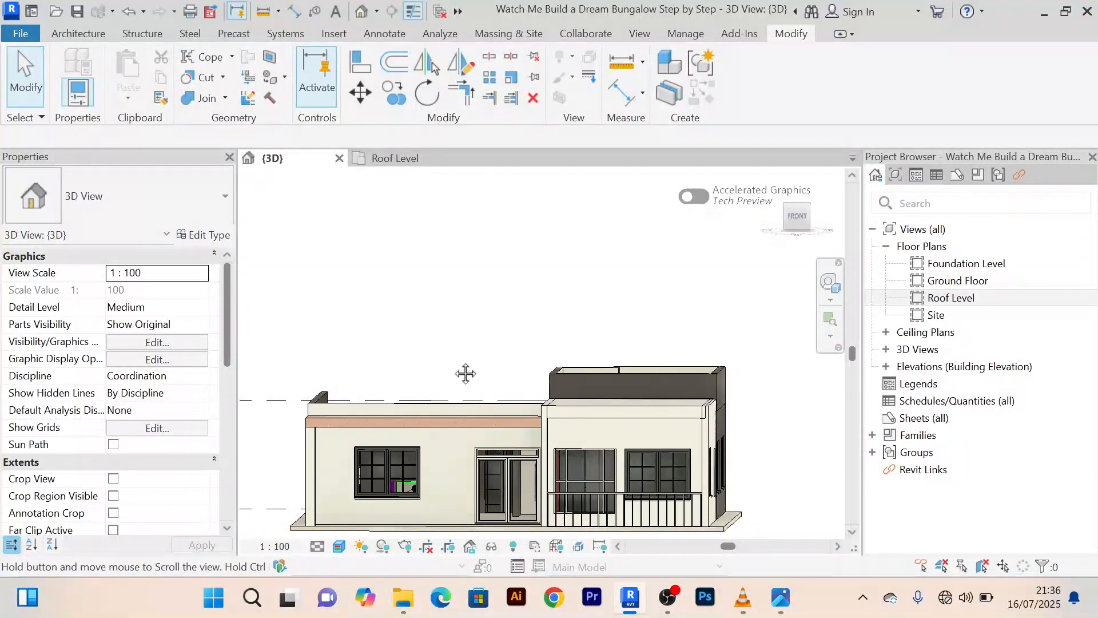
middle_drag(466, 373, 498, 372)
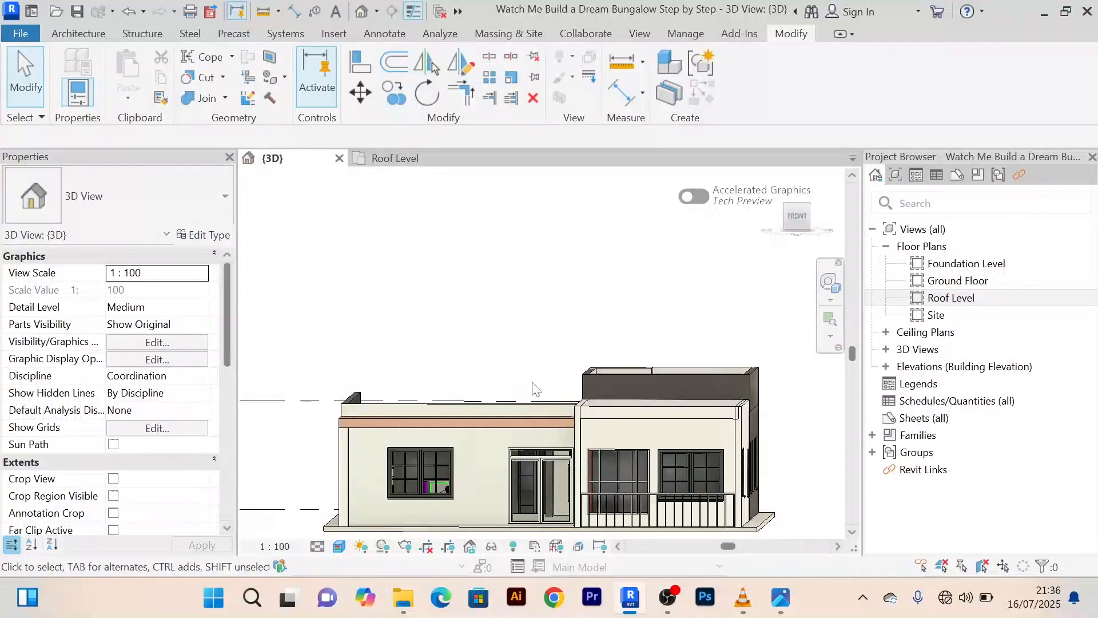
In the Roof Level plan, draw a 7300 mm long, 1200 mm high Main Wall 200mm along the rear wall to the kitchen's outer corner
click(377, 163)
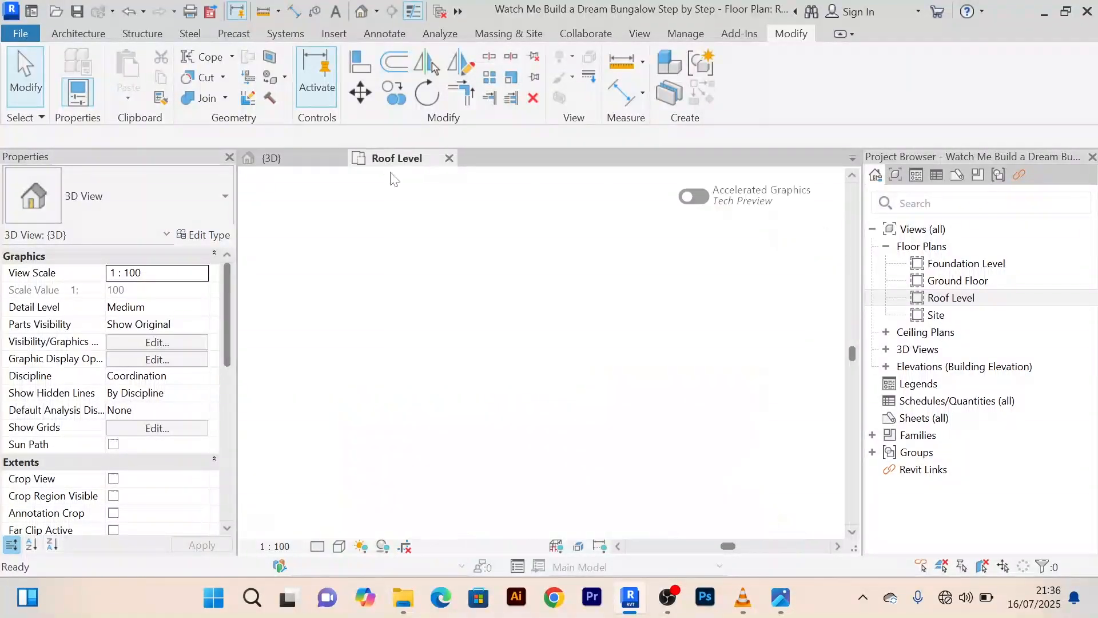
scroll(403, 305, up, 3)
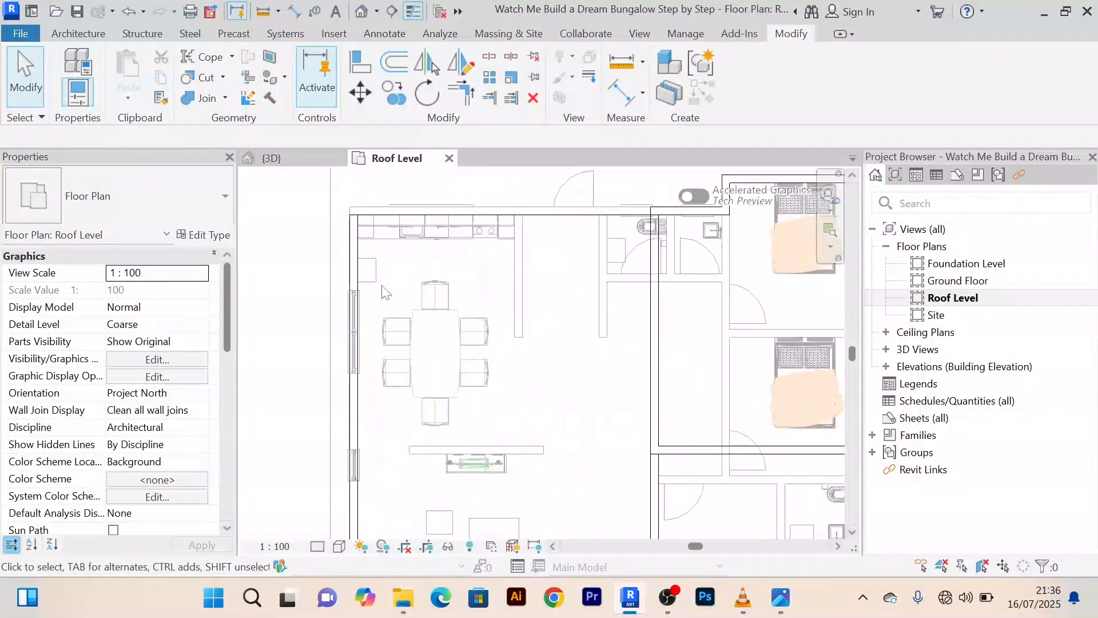
scroll(449, 301, down, 3)
scroll(504, 320, up, 2)
click(551, 335)
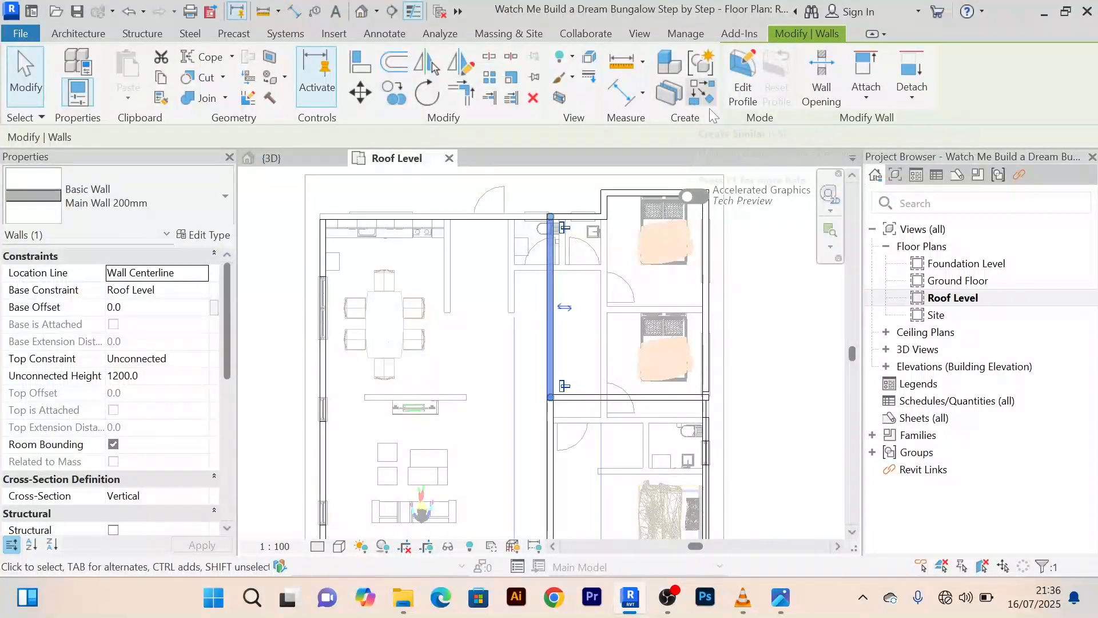
click(704, 101)
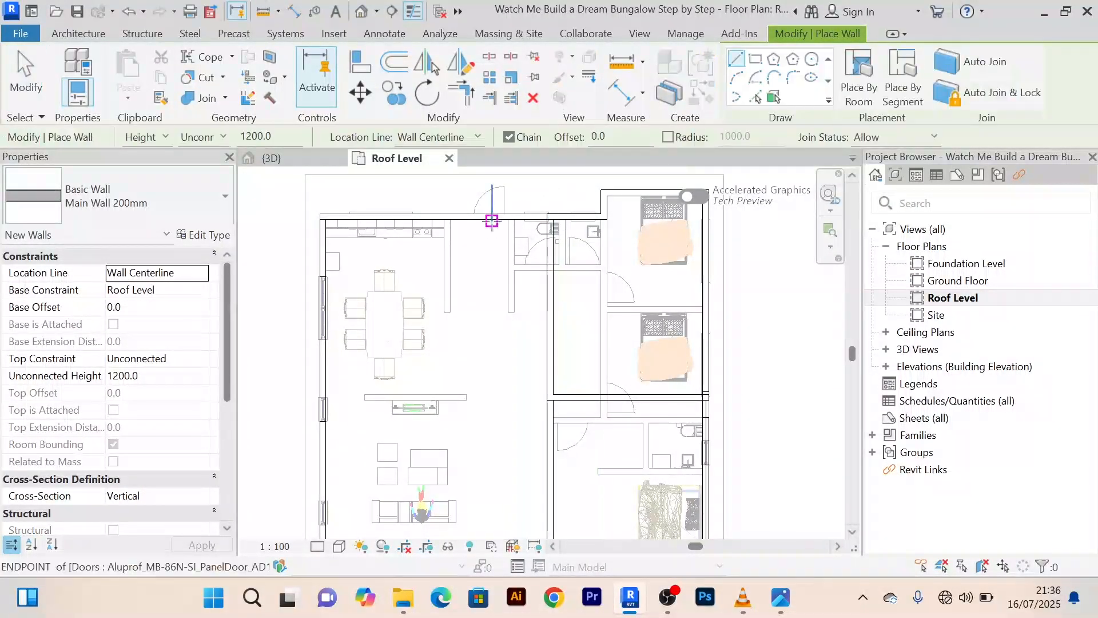
scroll(490, 218, up, 2)
scroll(574, 264, up, 1)
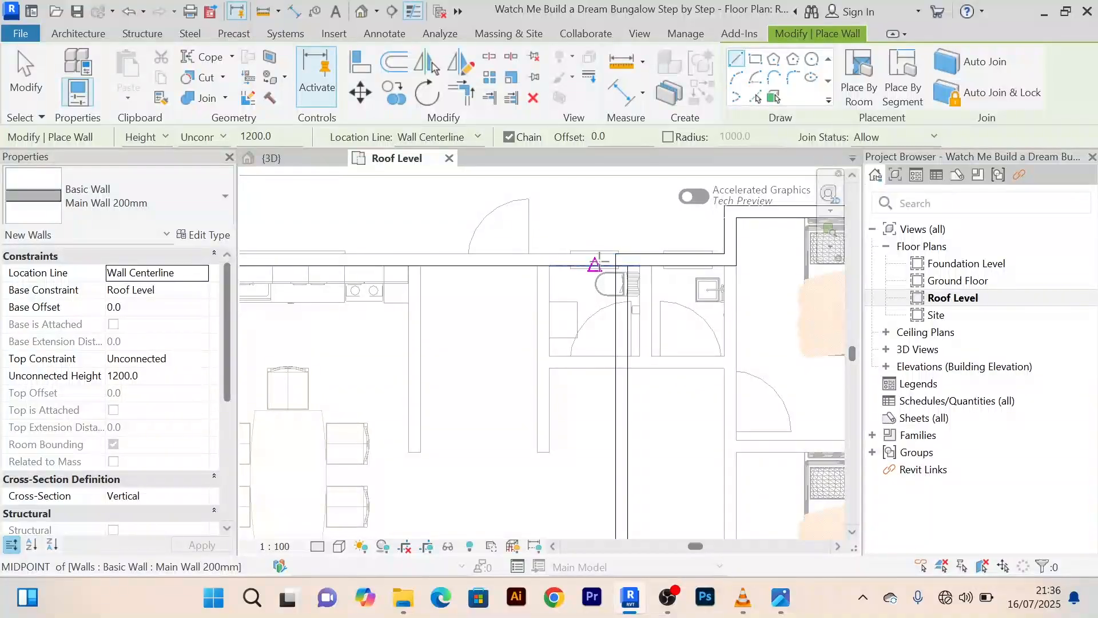
scroll(597, 263, up, 2)
click(607, 259)
scroll(549, 266, down, 4)
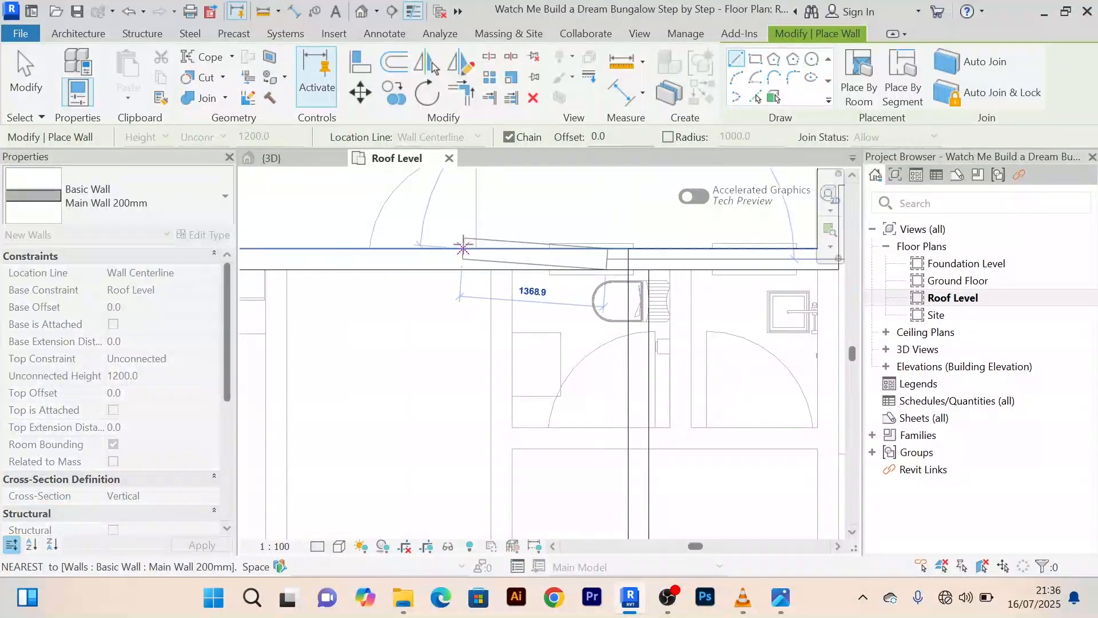
scroll(455, 252, up, 4)
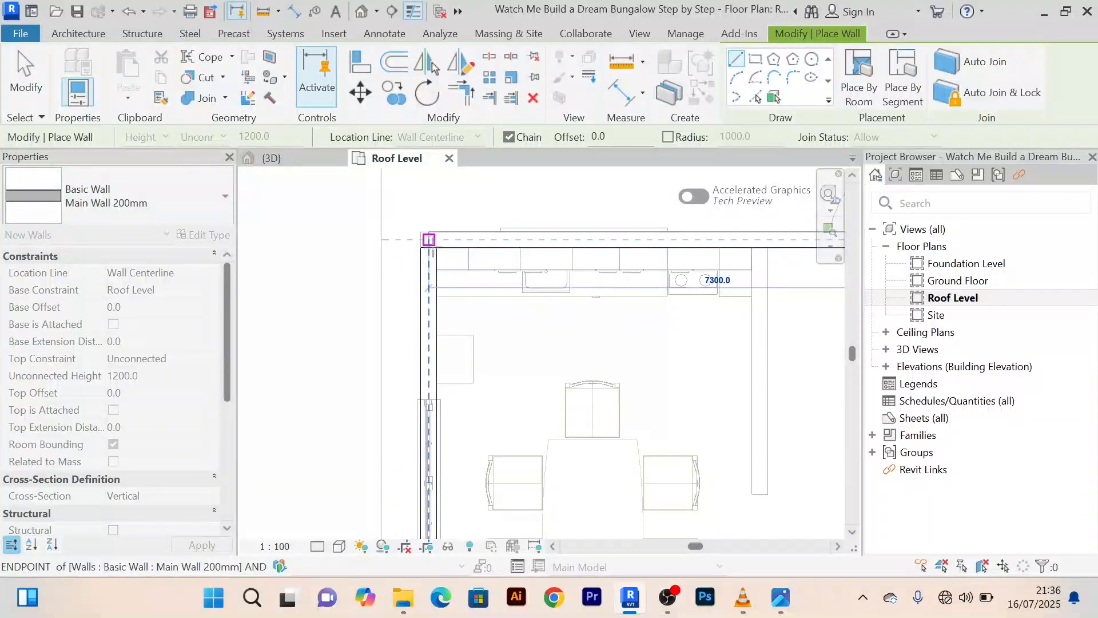
click(429, 239)
right_click(421, 209)
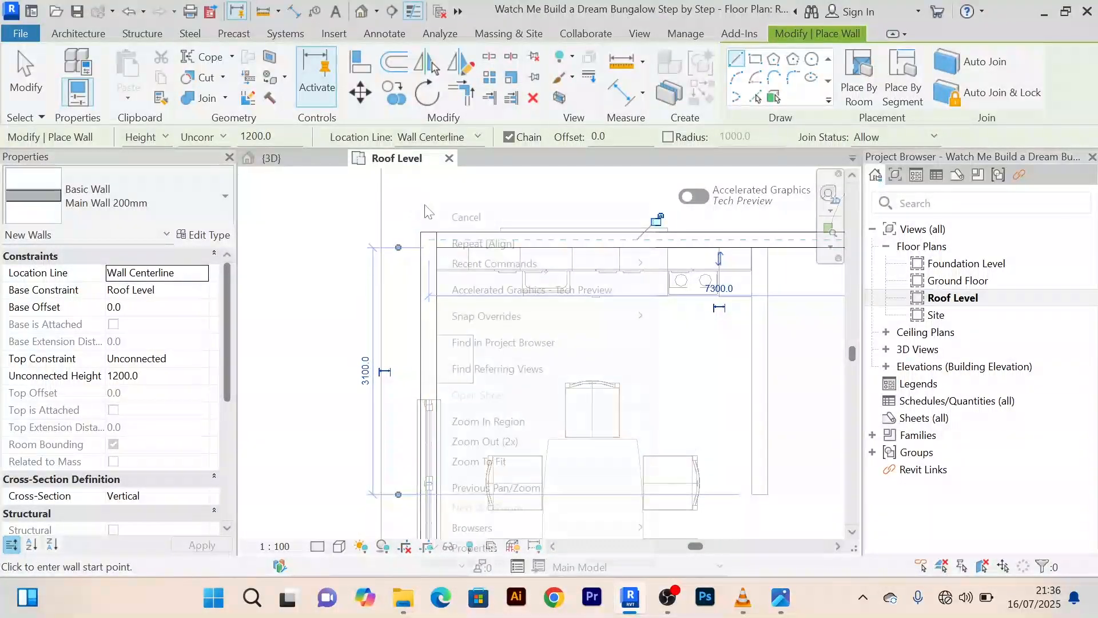
right_click(456, 207)
click(492, 218)
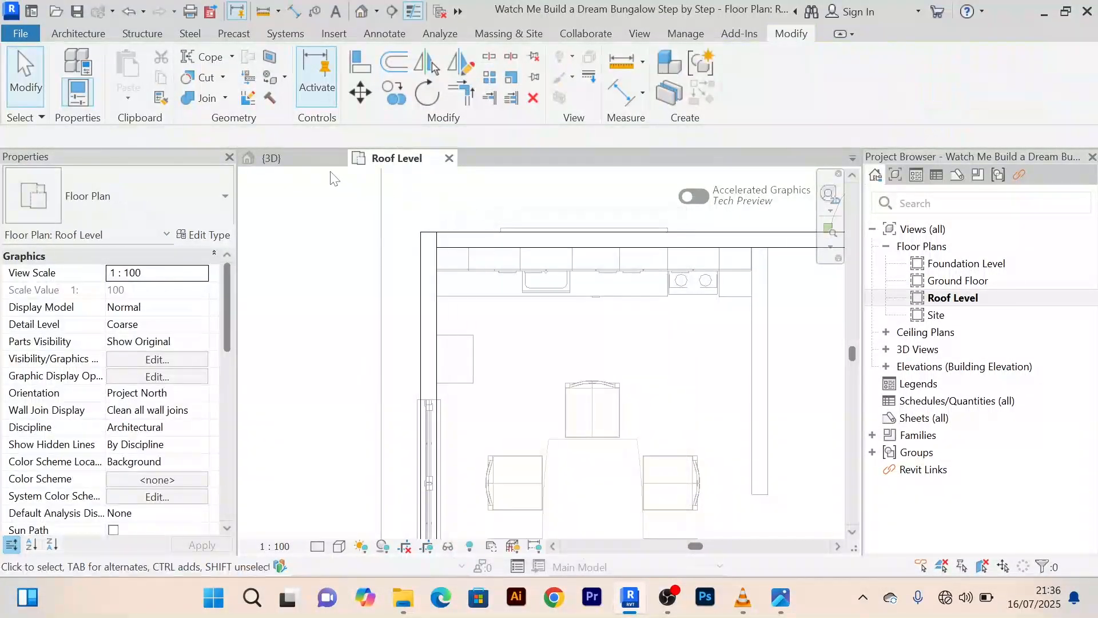
In the 3D view, align the open end of the new rear parapet with the outer face of the kitchen's side wall
click(303, 161)
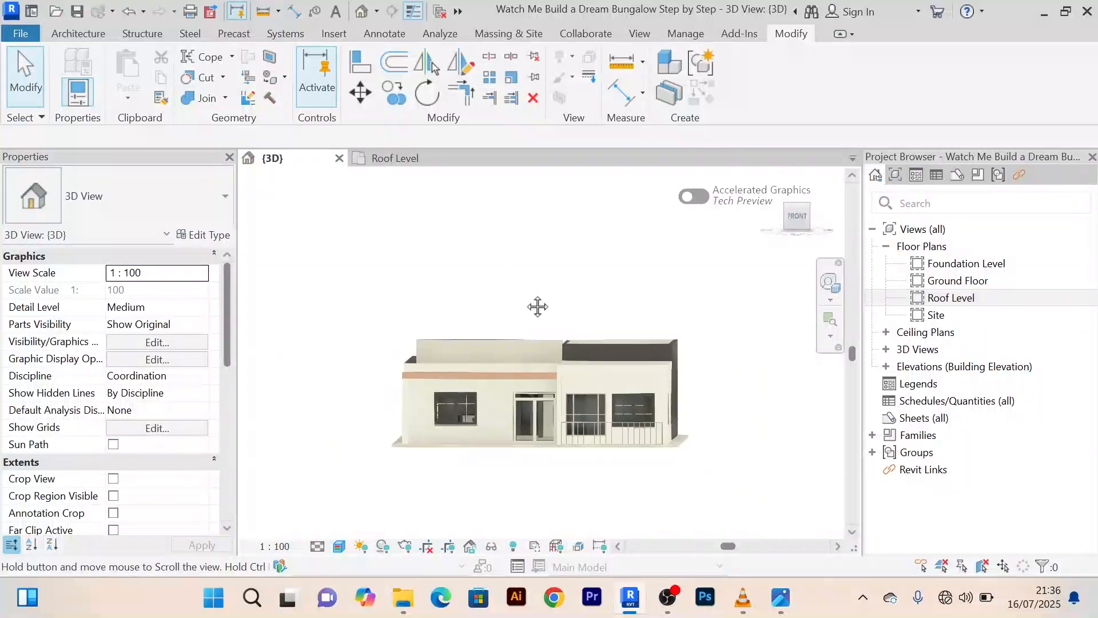
shift+middle_drag(526, 306, 645, 355)
scroll(318, 366, up, 5)
scroll(322, 366, up, 6)
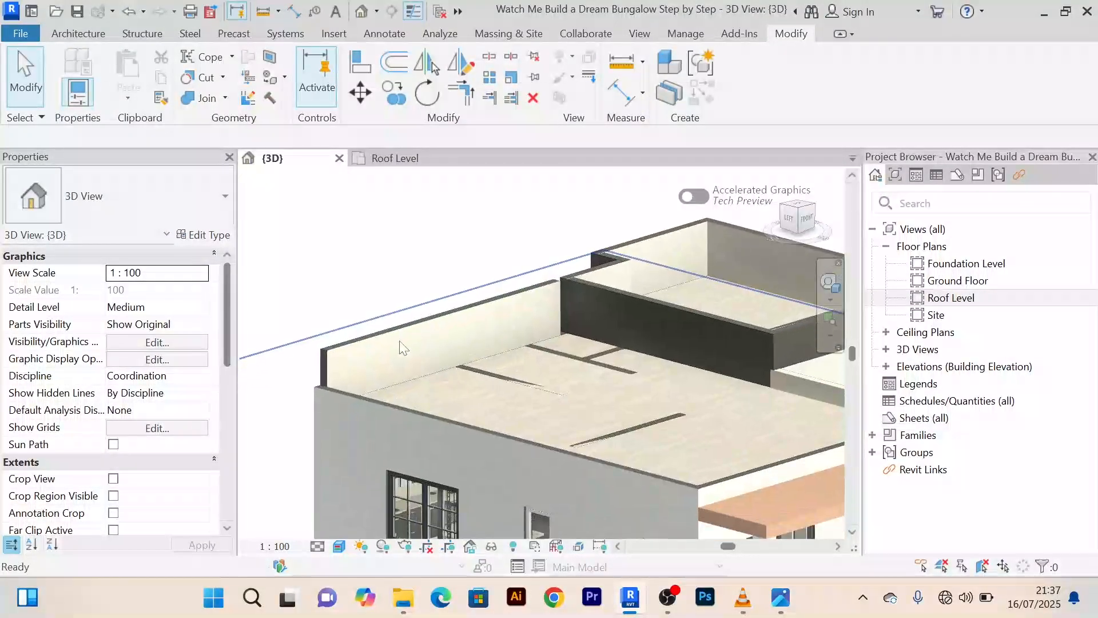
scroll(397, 382, up, 6)
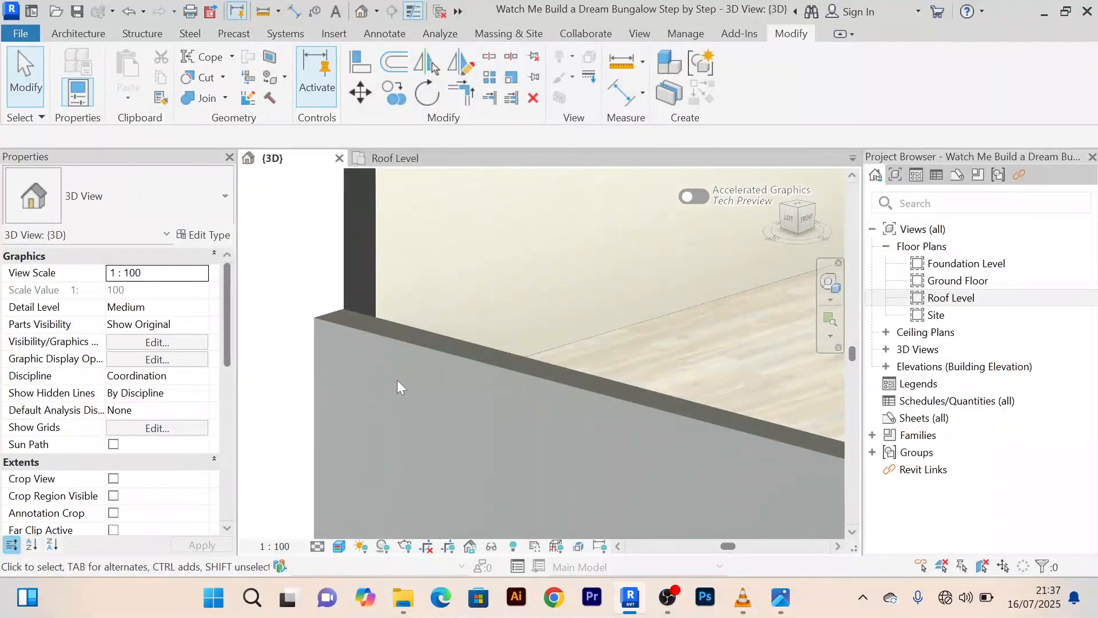
click(359, 72)
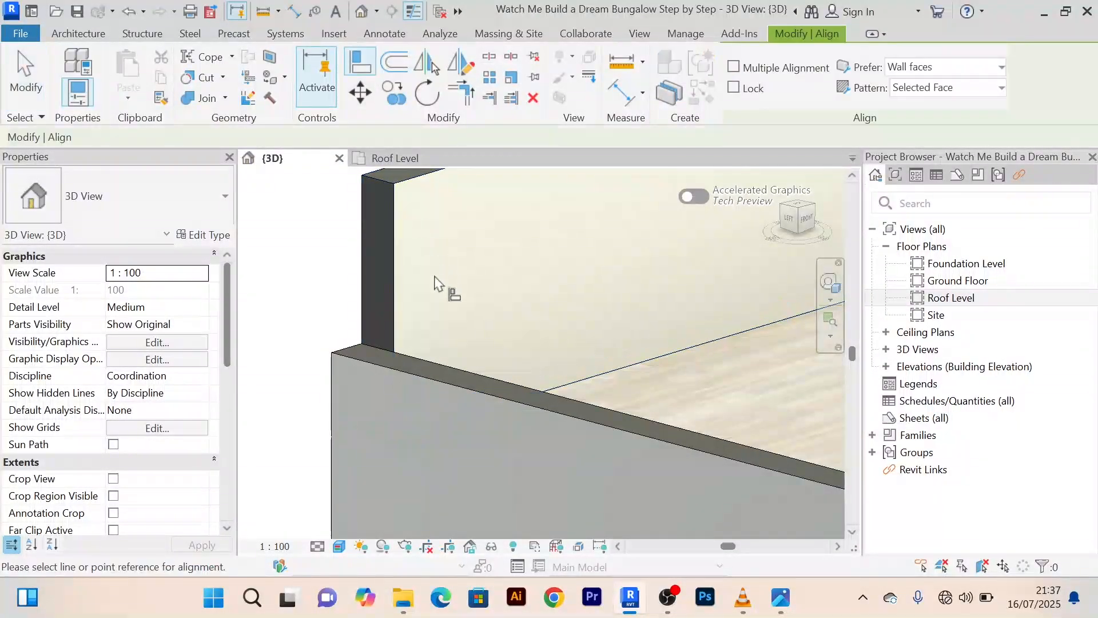
scroll(370, 352, up, 3)
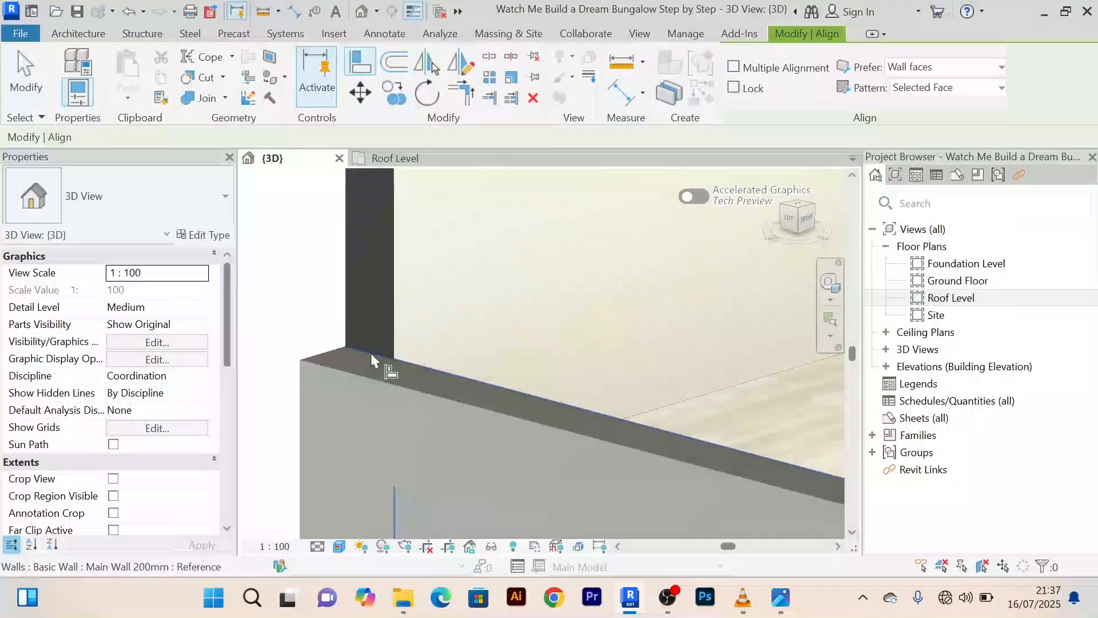
click(310, 359)
scroll(382, 347, down, 4)
scroll(435, 340, down, 3)
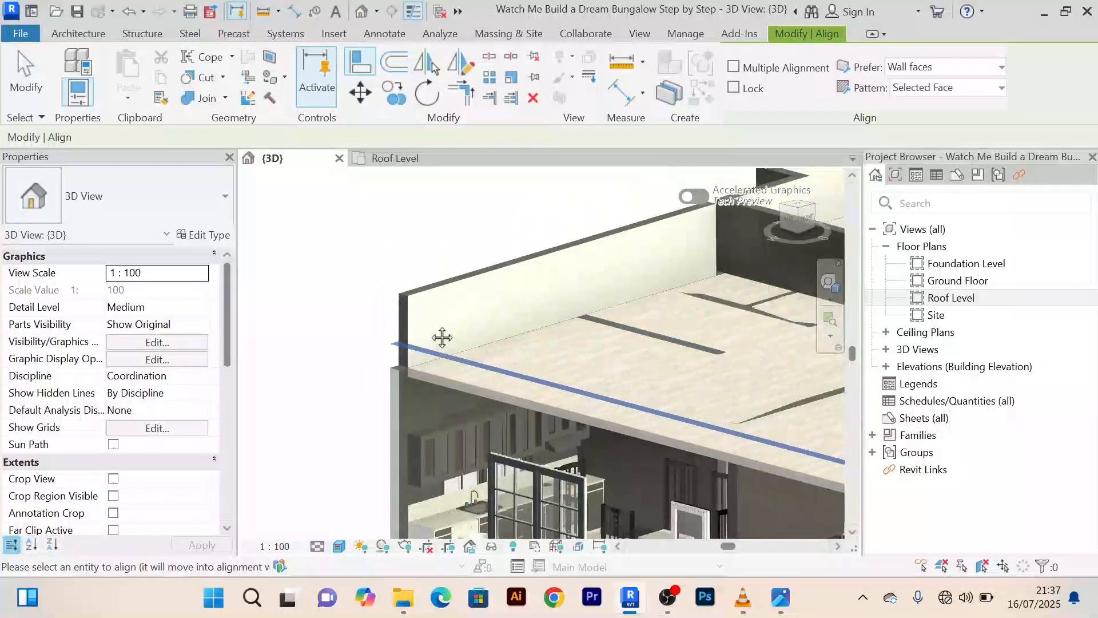
Align the top of the main roof's rear parapet wall with the lower parapet top, and clear the alignment reference
scroll(409, 366, up, 5)
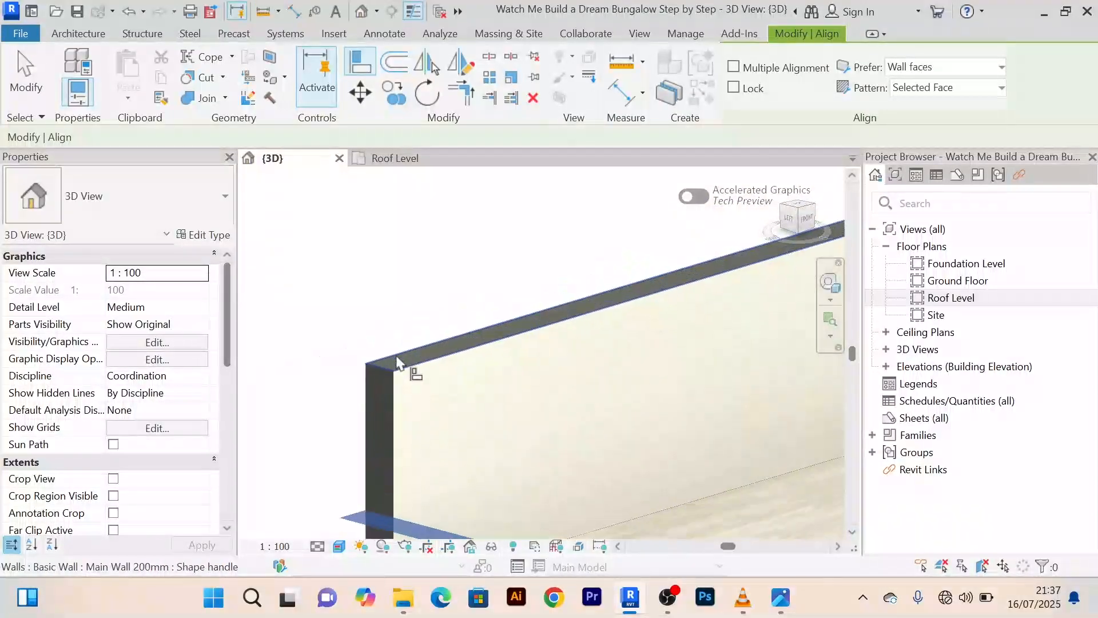
click(391, 391)
scroll(401, 366, down, 5)
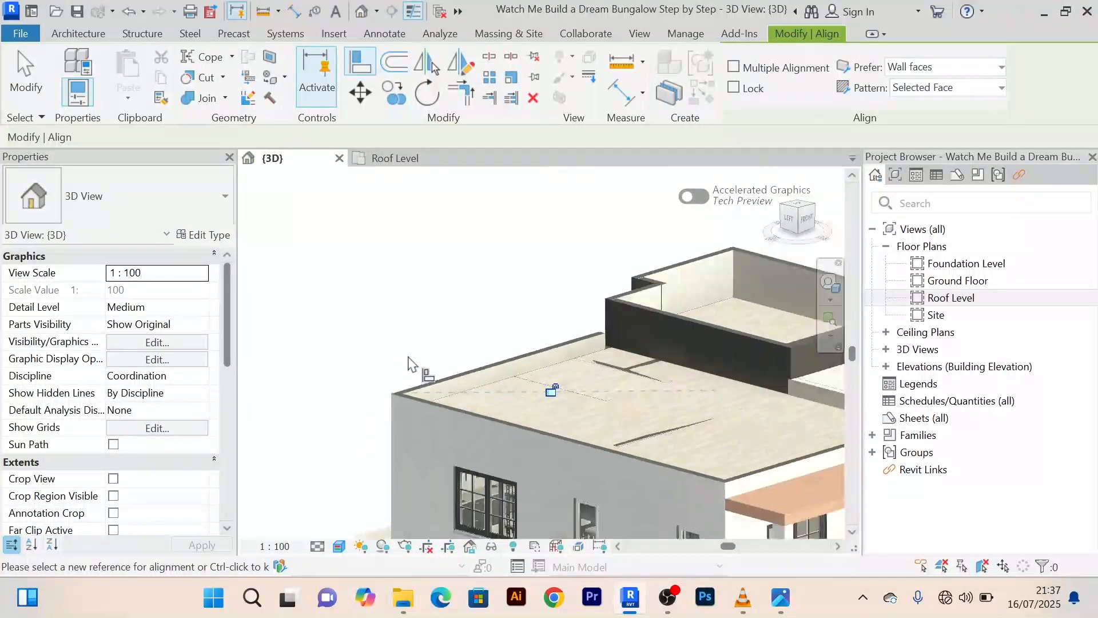
scroll(507, 339, up, 3)
right_click(508, 250)
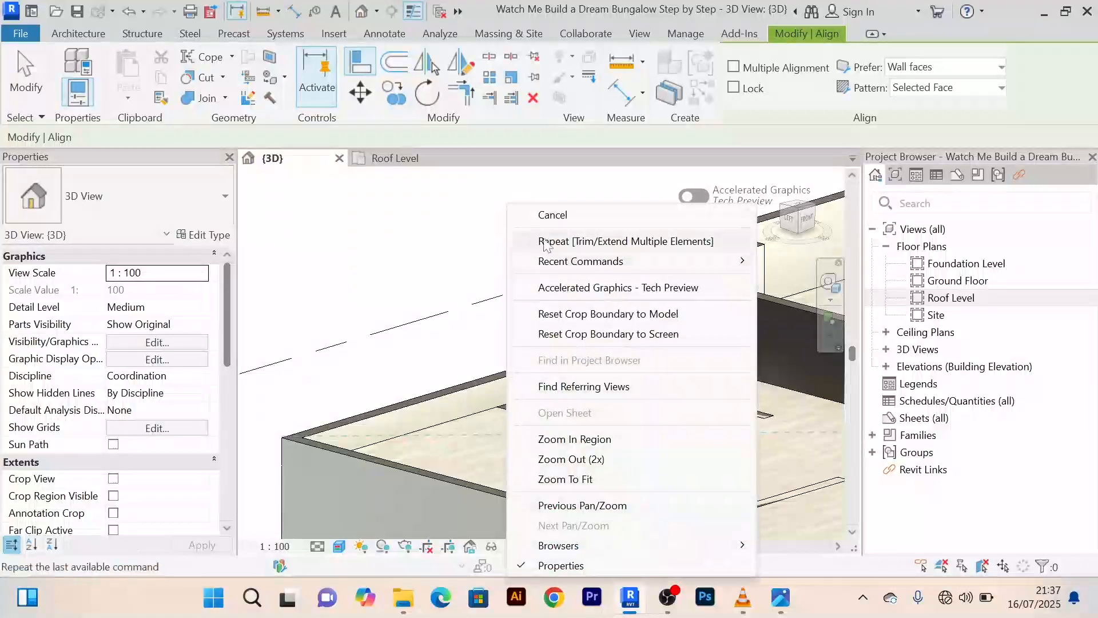
click(536, 218)
Align the end of the low rear parapet wall with the adjoining side face of the taller block's parapet
scroll(470, 269, down, 3)
mouse_move(466, 282)
shift+middle_down()
mouse_move(617, 311)
mouse_move(571, 317)
mouse_move(484, 272)
shift+middle_up()
scroll(610, 312, down, 3)
shift+middle_drag(598, 413, 682, 372)
scroll(715, 378, up, 5)
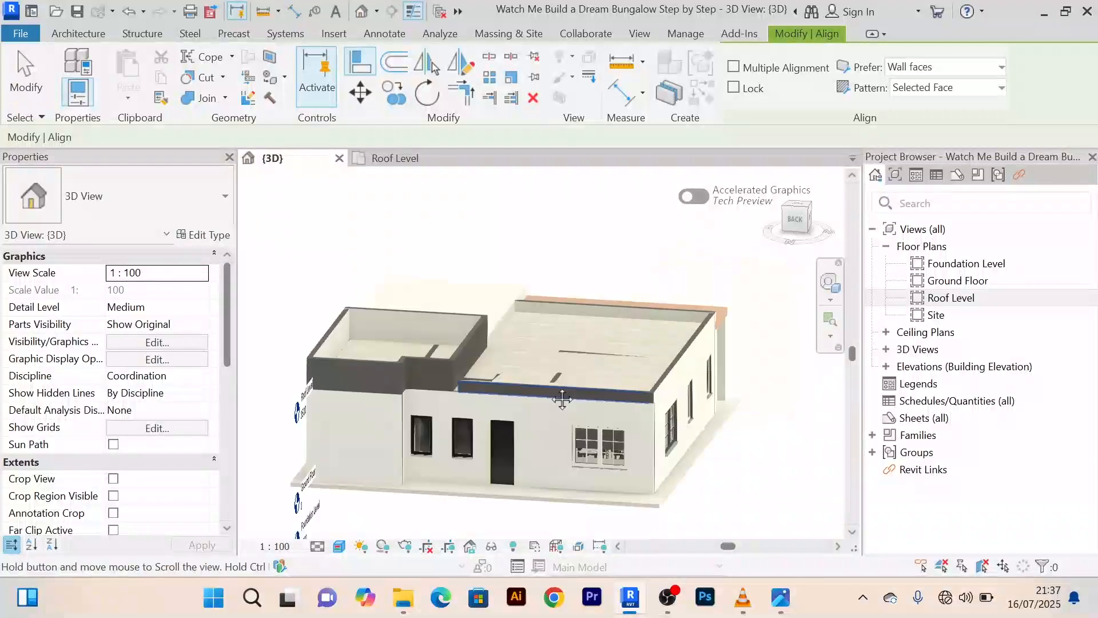
scroll(367, 440, up, 1)
middle_drag(373, 435, 446, 449)
scroll(457, 378, up, 4)
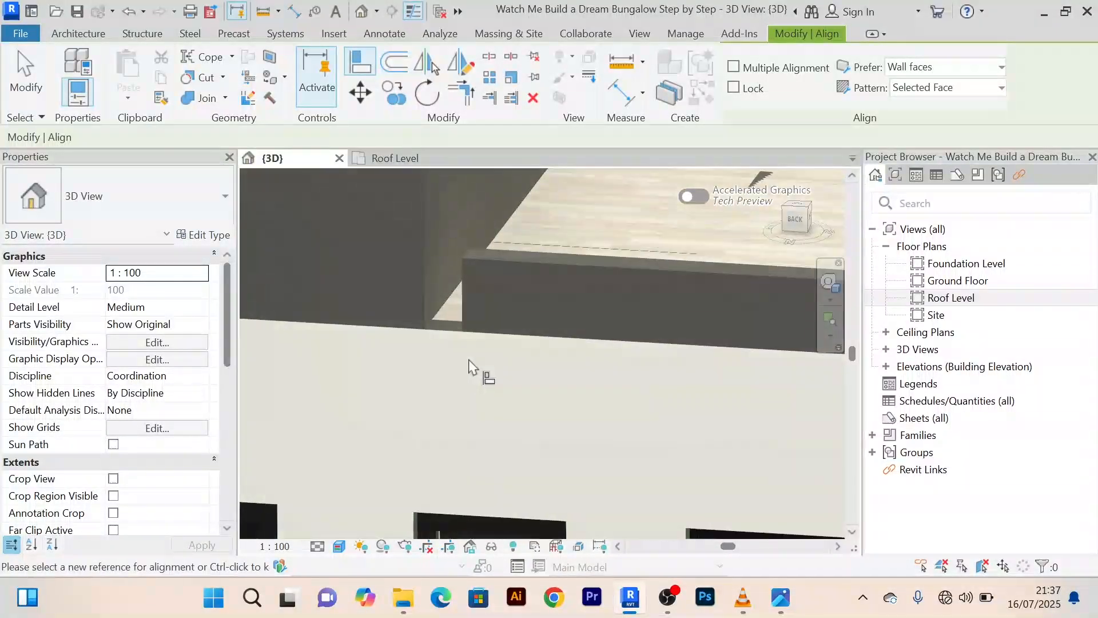
middle_drag(496, 372, 517, 484)
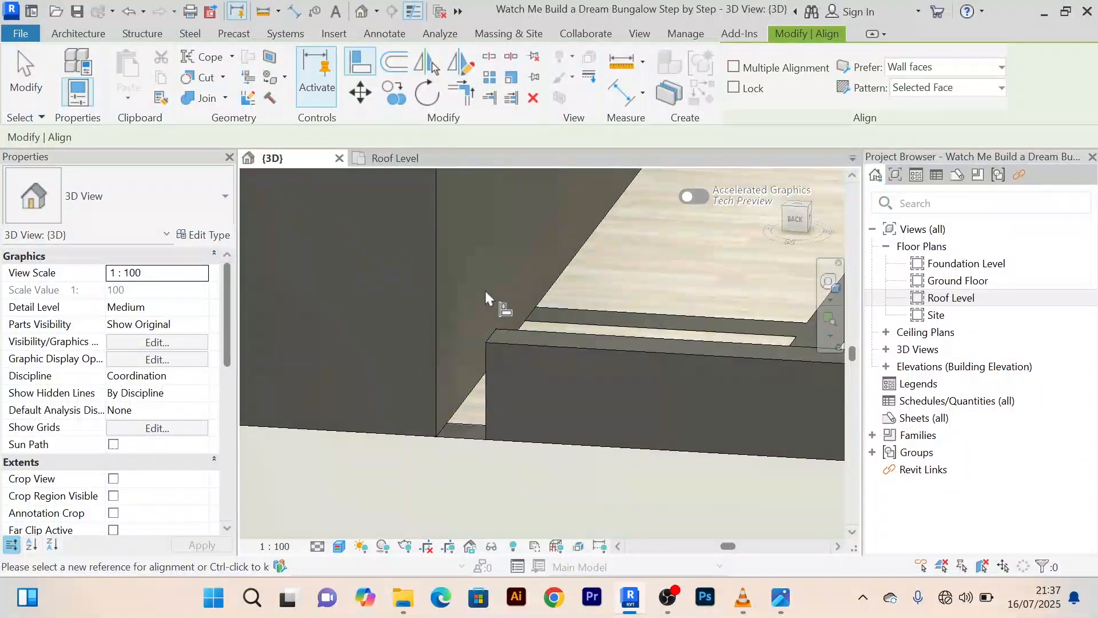
scroll(452, 373, up, 2)
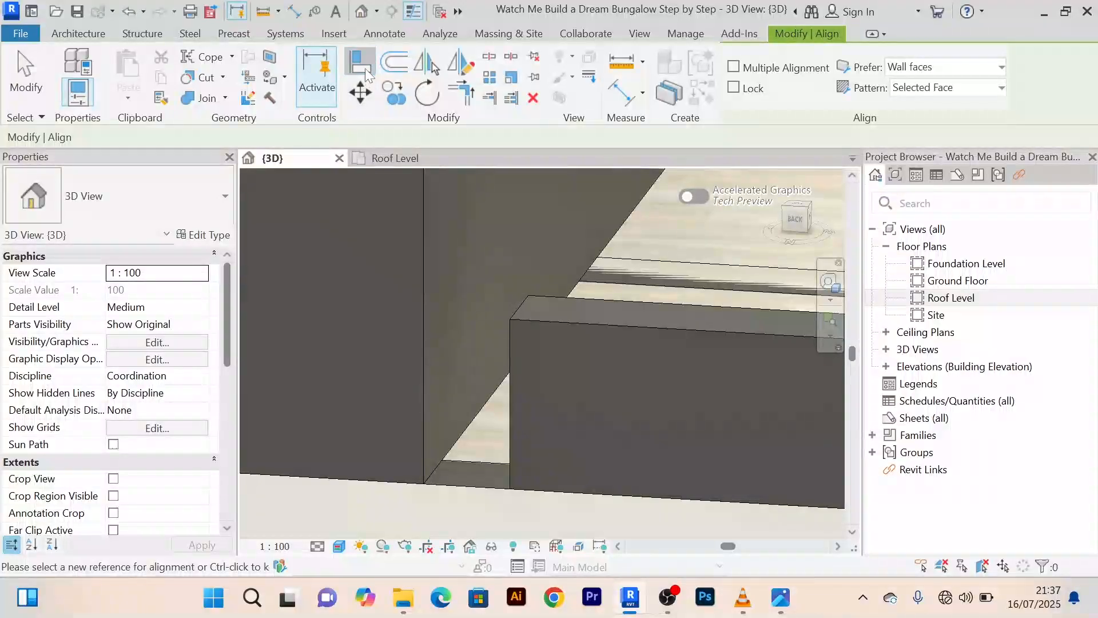
scroll(441, 421, up, 2)
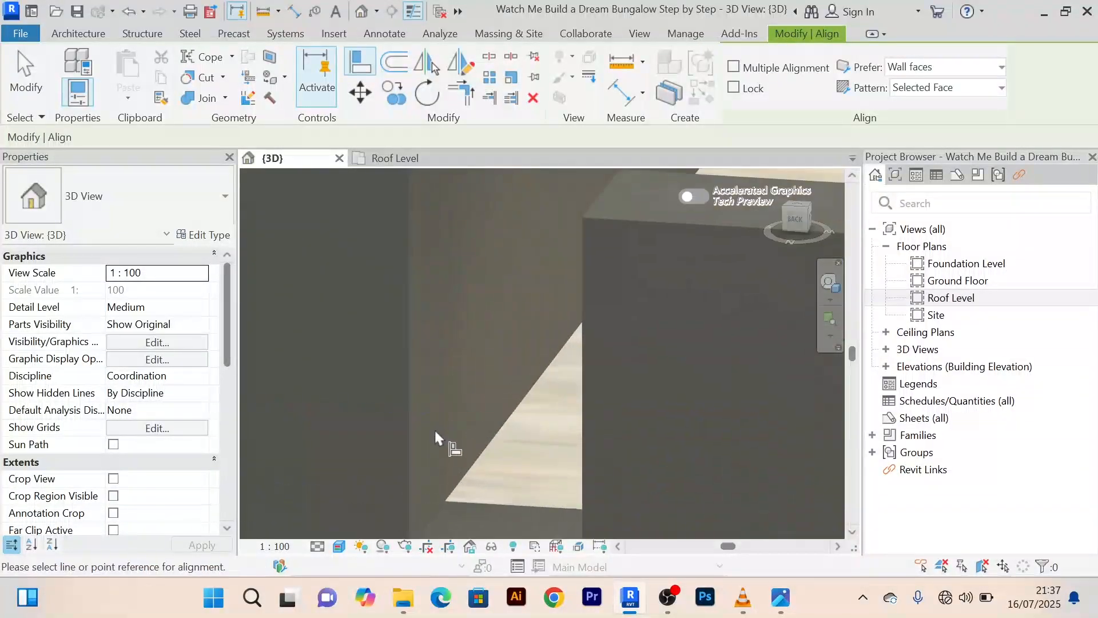
click(422, 394)
scroll(425, 395, down, 2)
mouse_move(428, 397)
shift+middle_down()
mouse_move(454, 410)
mouse_move(475, 387)
mouse_move(418, 390)
shift+middle_up()
scroll(532, 377, down, 5)
scroll(607, 380, up, 3)
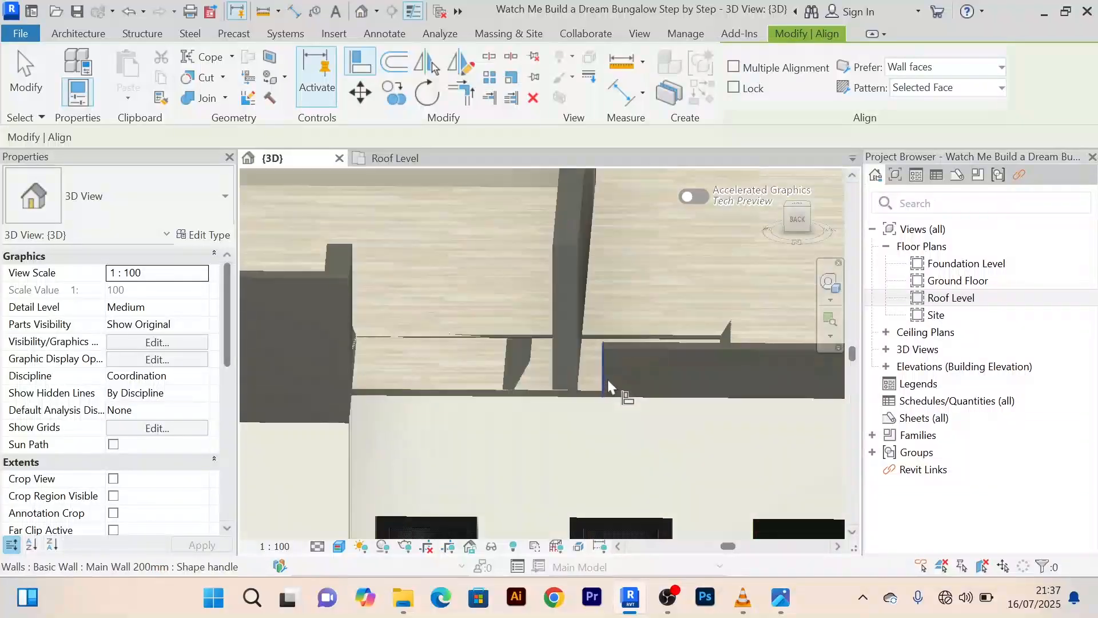
middle_drag(649, 378, 366, 366)
scroll(428, 363, down, 2)
Leave the Align command and examine the front corner where the taller block's two parapet walls meet
scroll(603, 369, down, 3)
shift+middle_drag(598, 393, 373, 466)
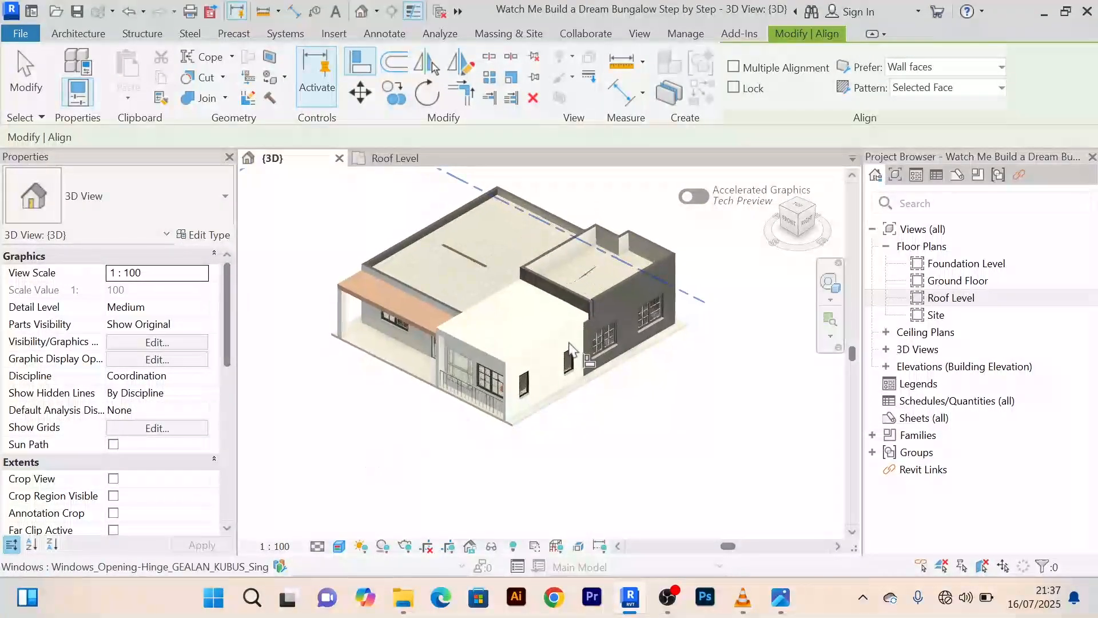
scroll(592, 326, up, 4)
scroll(577, 321, up, 2)
scroll(762, 517, up, 2)
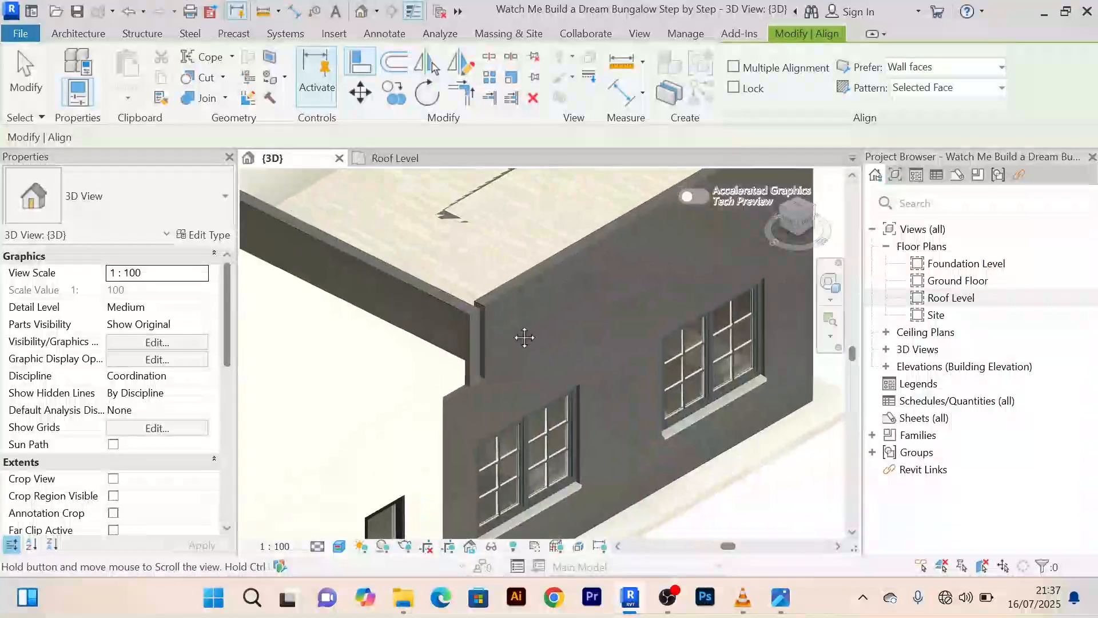
right_click(762, 517)
click(802, 140)
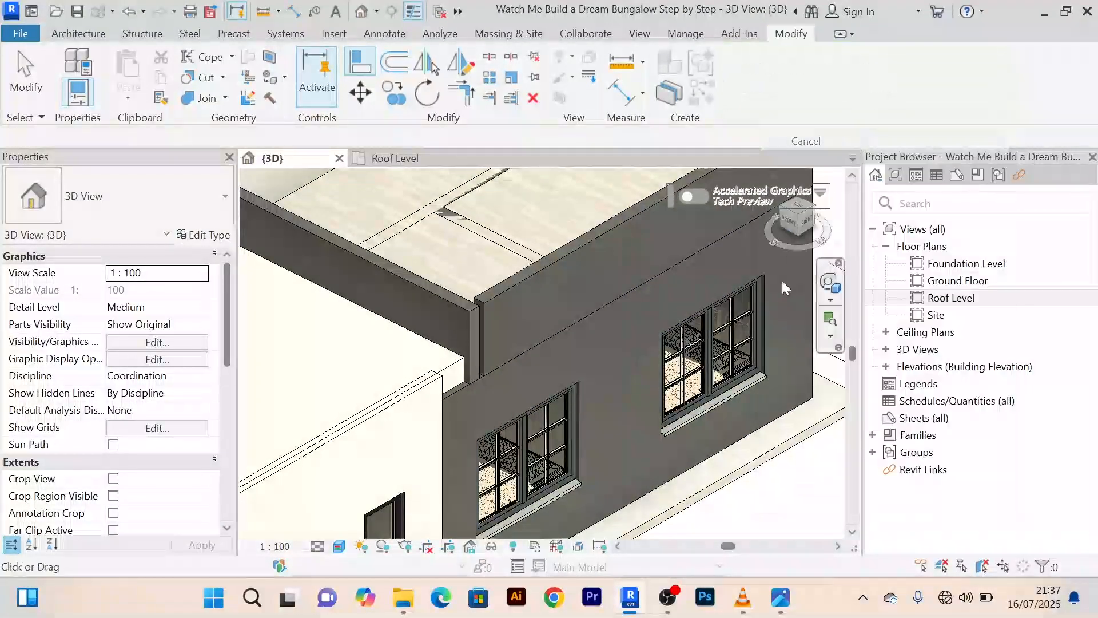
scroll(747, 493, down, 1)
middle_drag(723, 475, 655, 461)
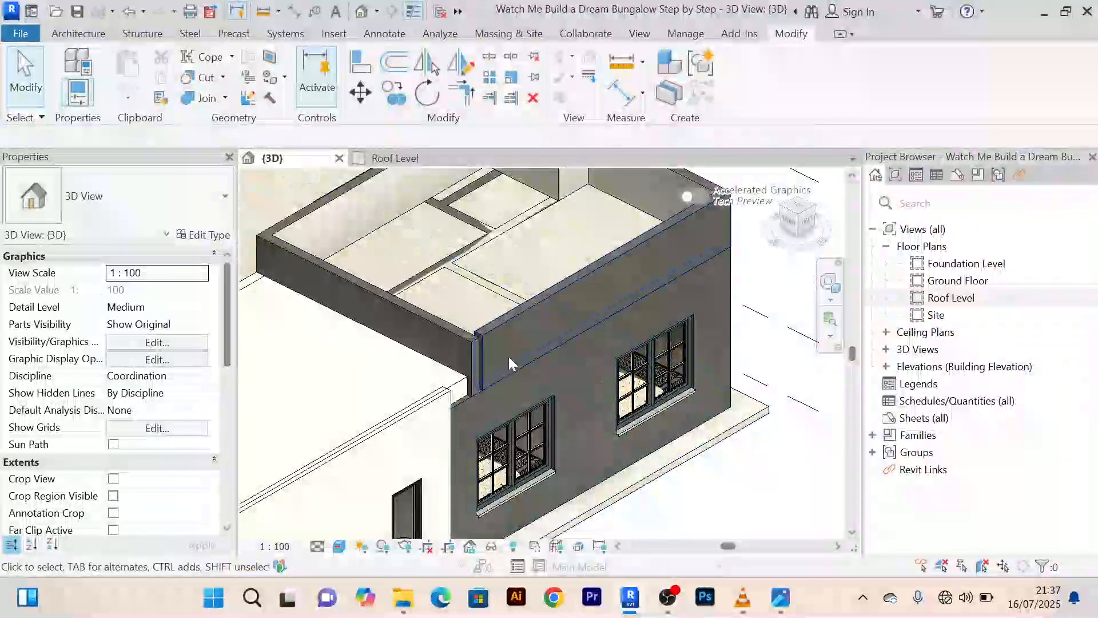
scroll(519, 343, up, 2)
scroll(524, 334, up, 3)
scroll(484, 338, up, 2)
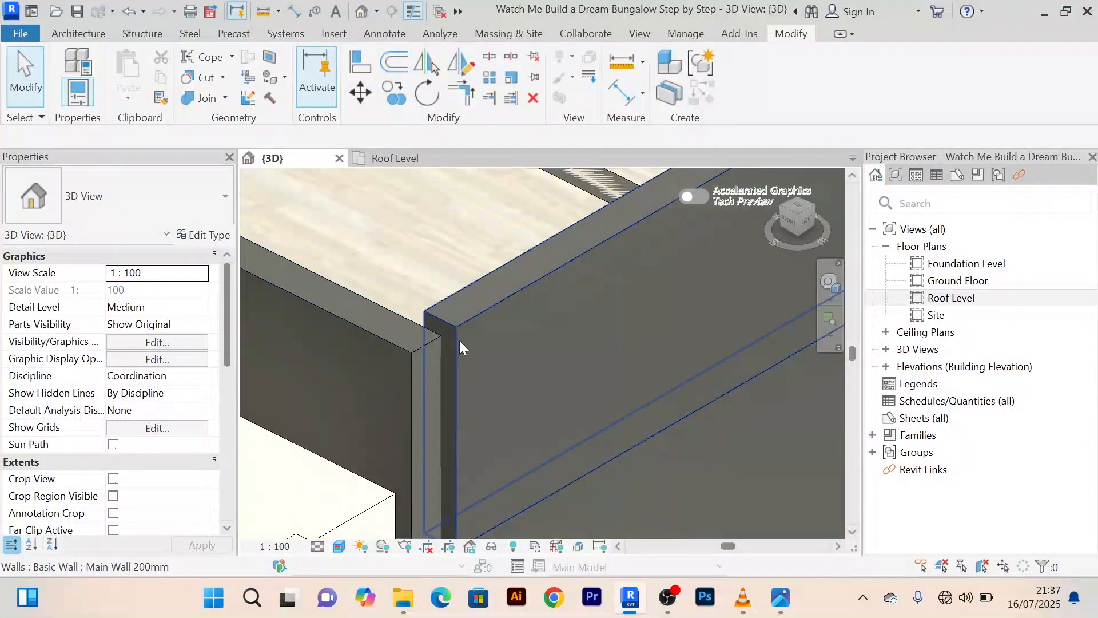
scroll(461, 341, up, 1)
scroll(457, 329, down, 1)
scroll(454, 328, down, 1)
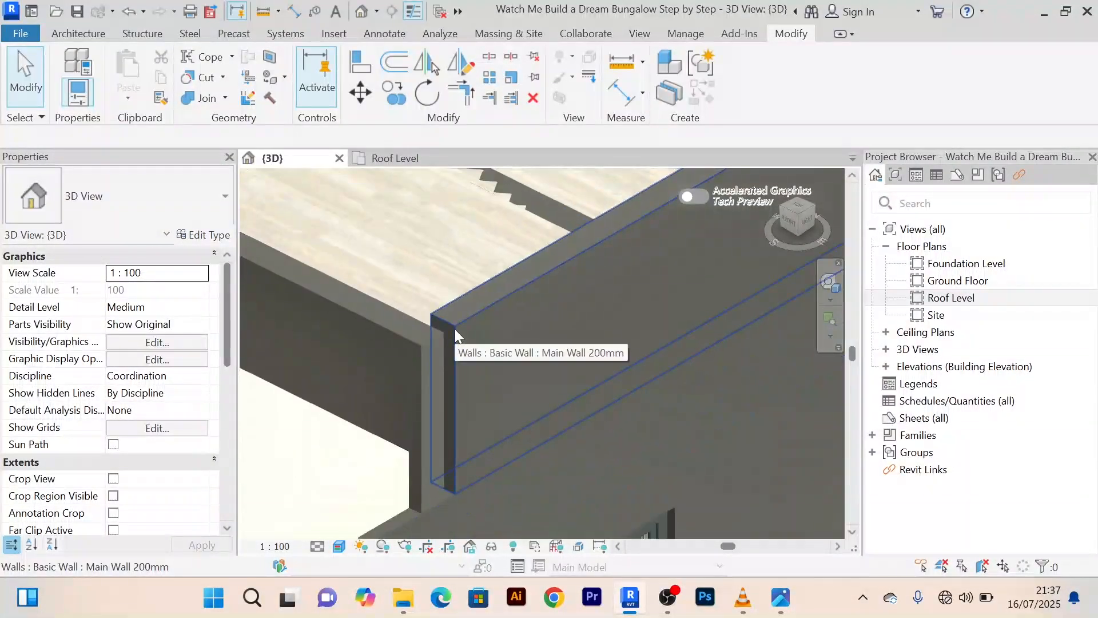
middle_drag(455, 328, 435, 320)
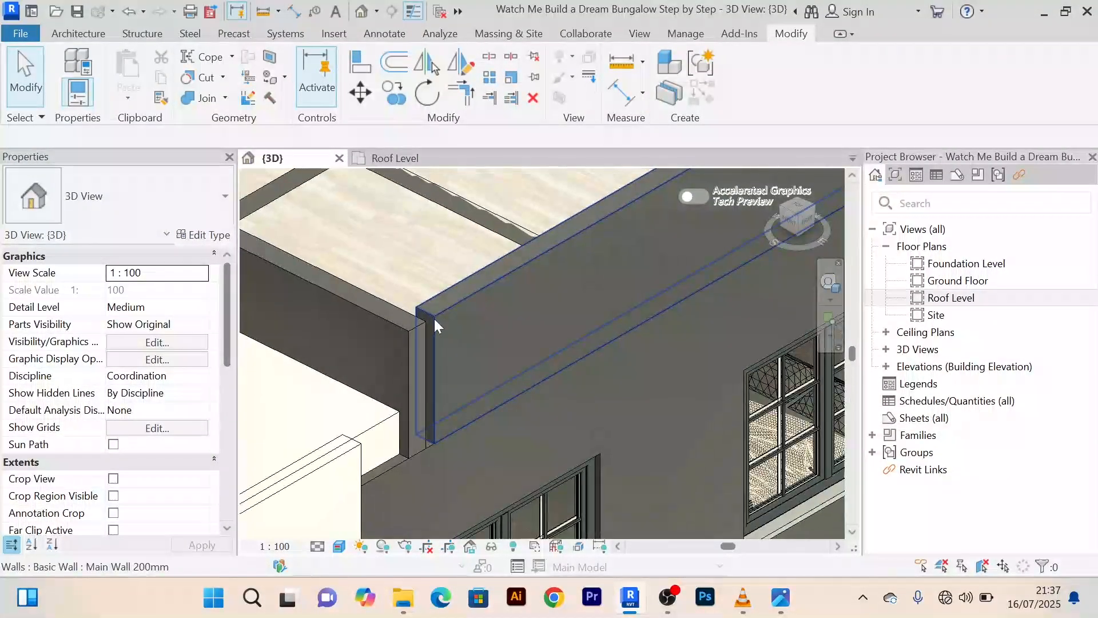
Trim the taller block's front and side parapet walls into a closed corner on the Roof Level plan, and exit the command
click(397, 158)
scroll(629, 355, down, 5)
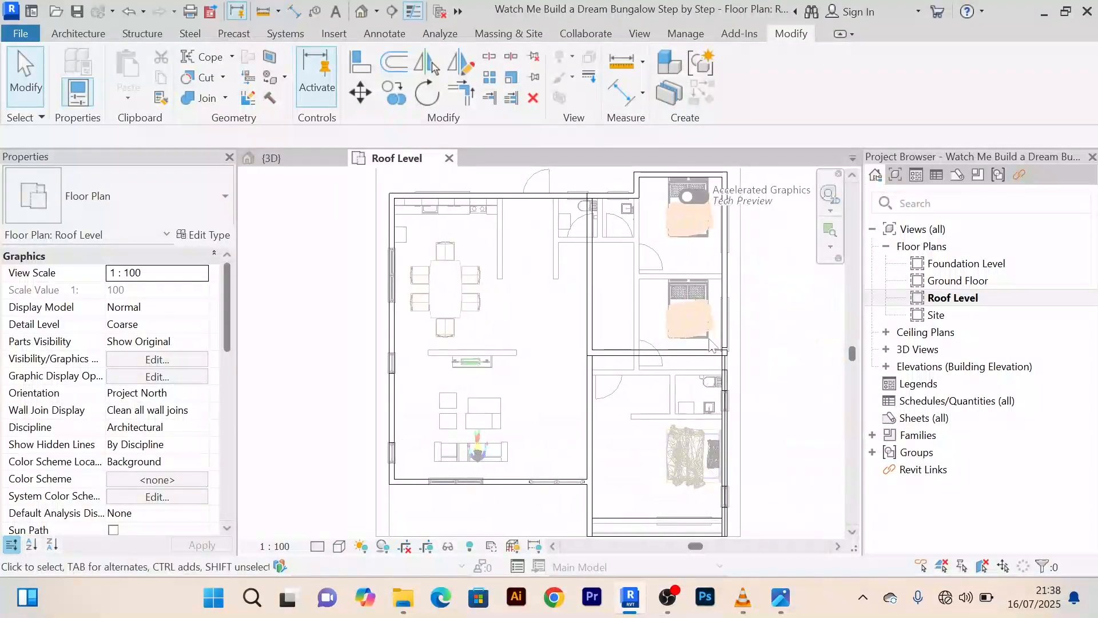
scroll(748, 369, up, 4)
scroll(704, 320, up, 2)
click(706, 367)
scroll(707, 368, up, 2)
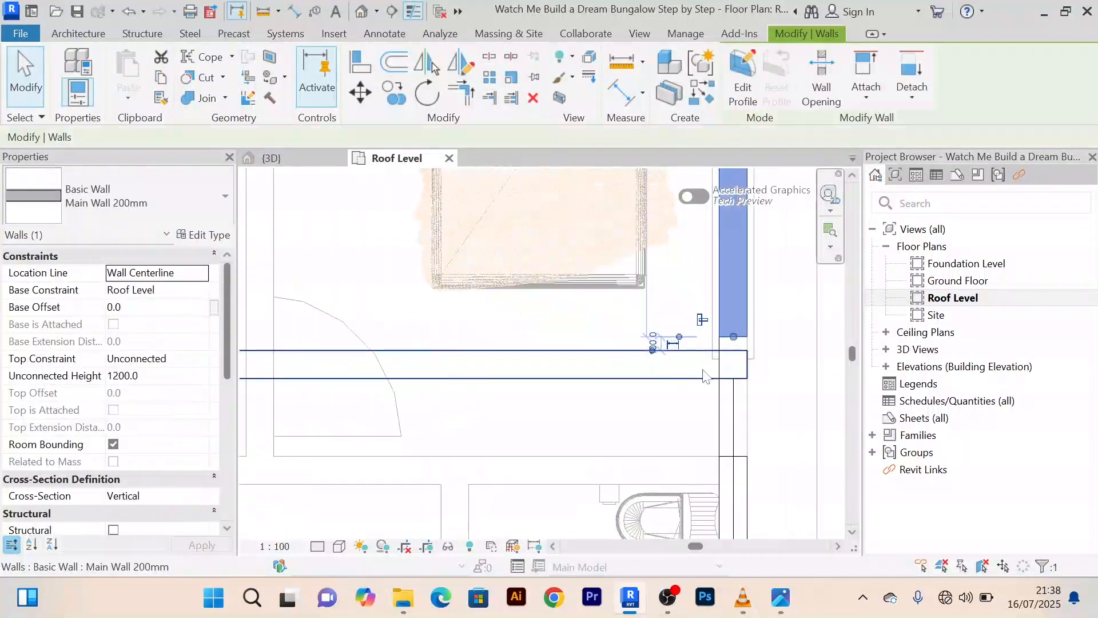
scroll(669, 372, down, 2)
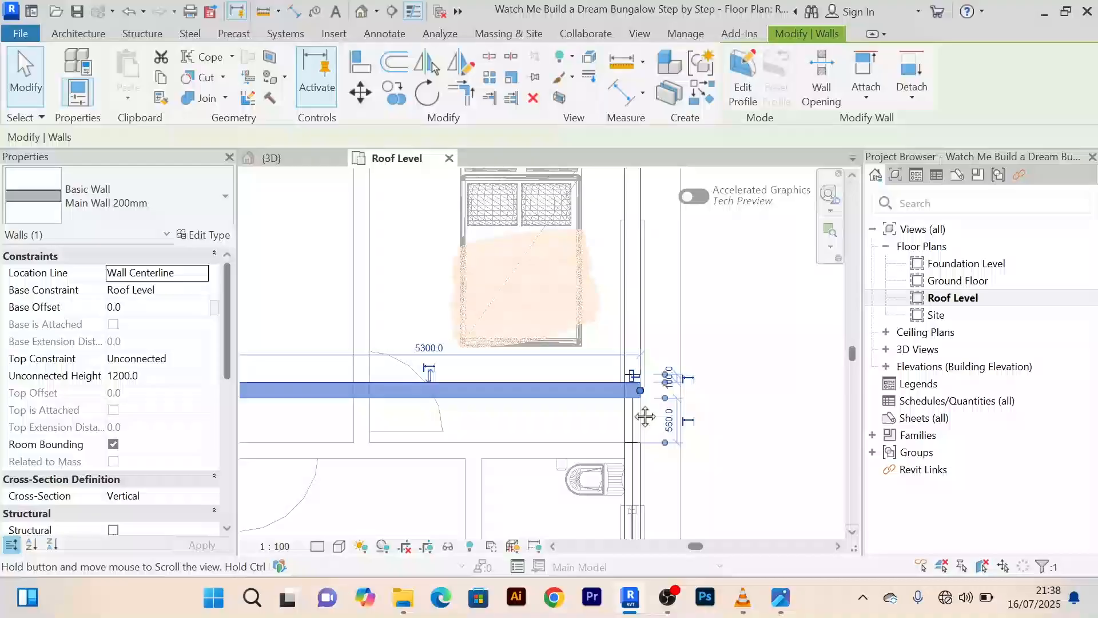
click(742, 349)
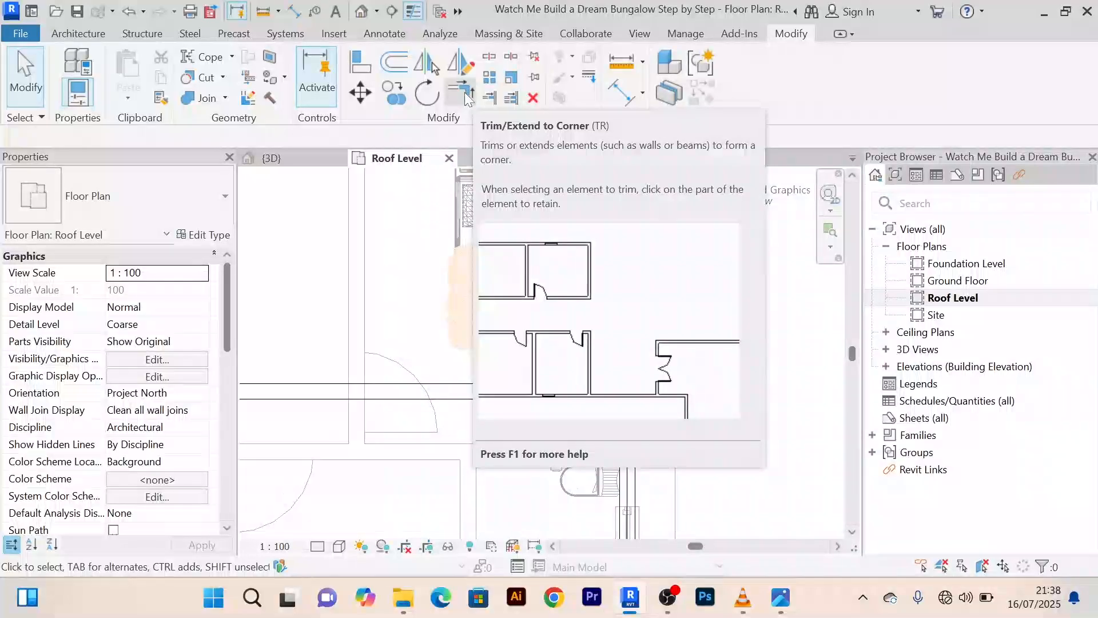
click(467, 98)
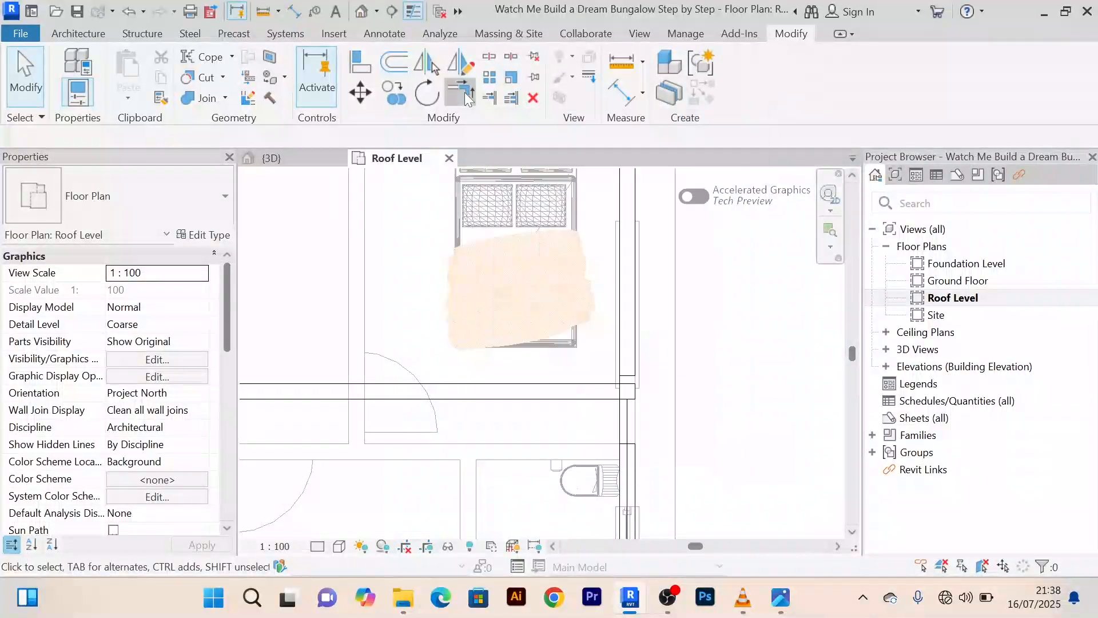
scroll(602, 313, up, 3)
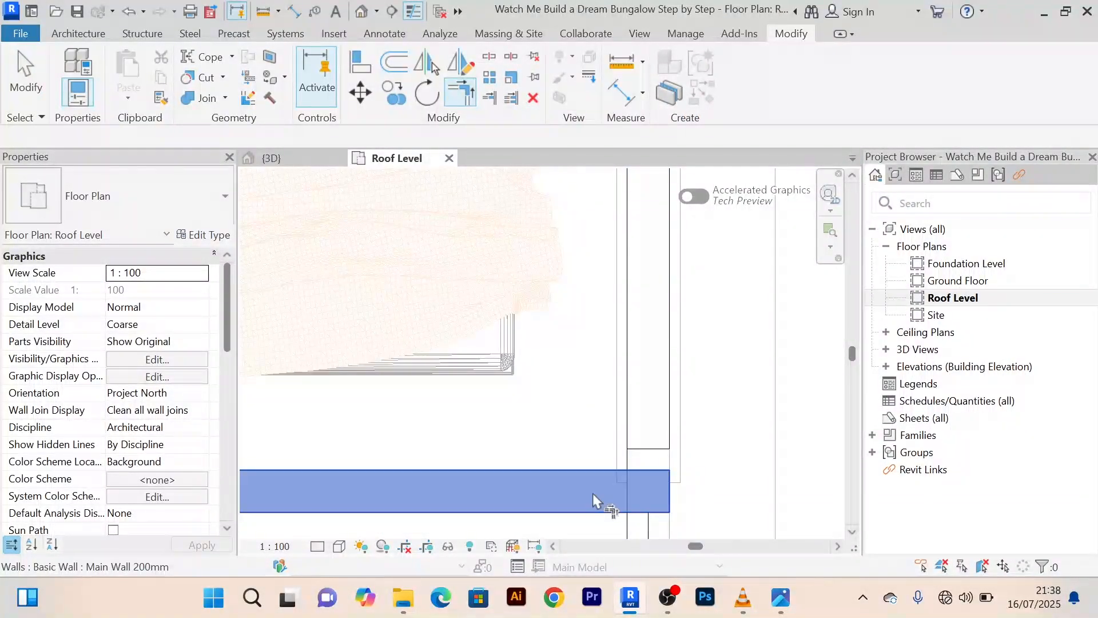
scroll(655, 414, down, 4)
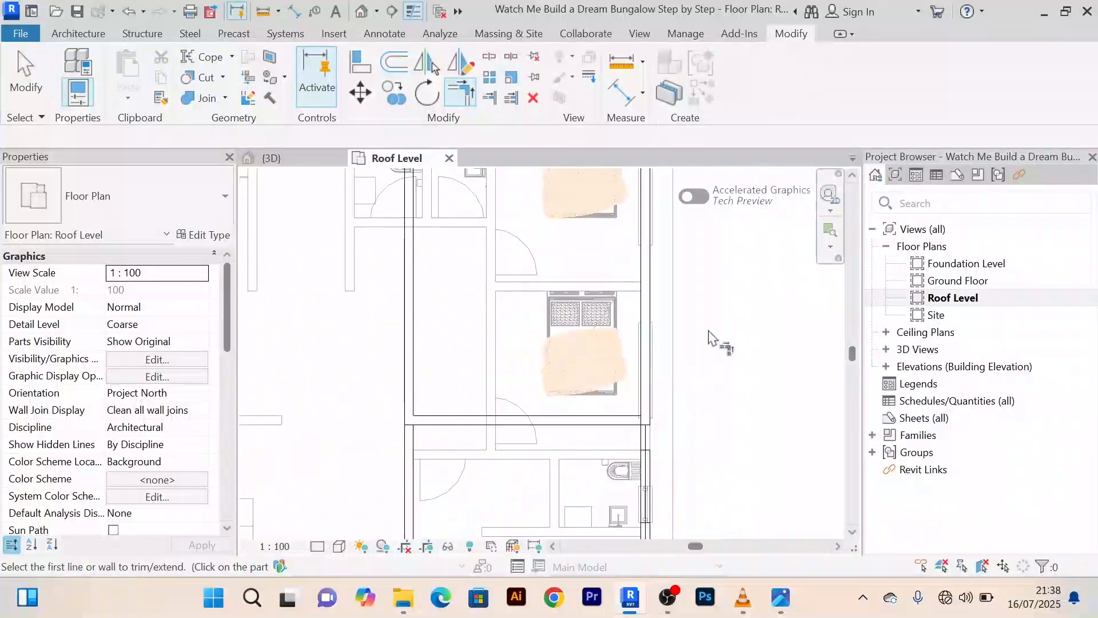
right_click(749, 269)
click(767, 262)
right_click(750, 240)
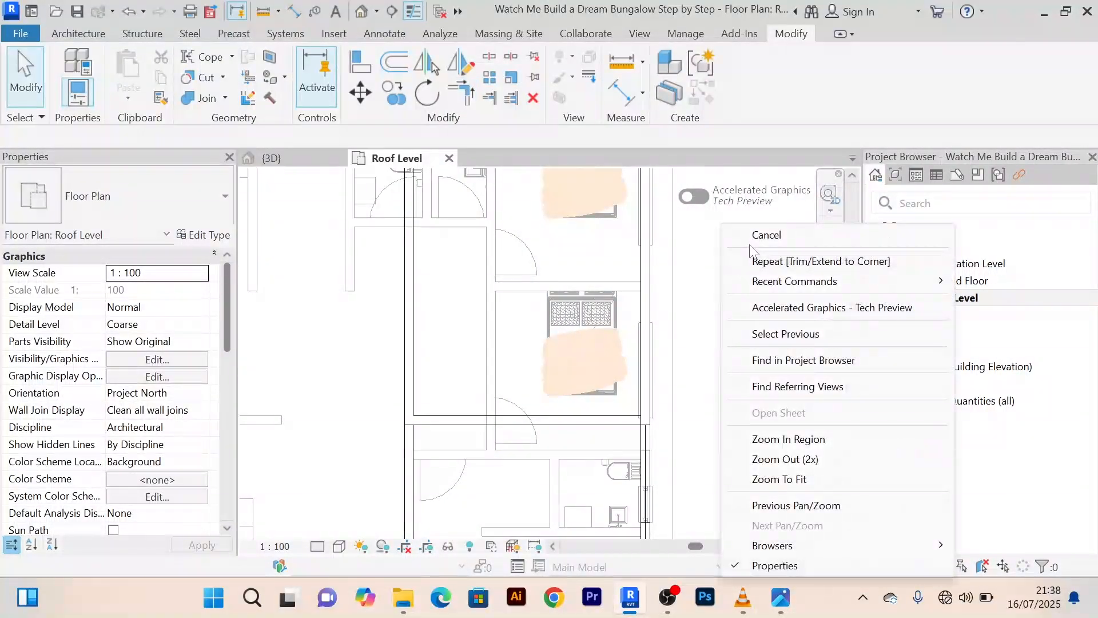
click(767, 233)
scroll(738, 312, down, 2)
middle_drag(738, 312, 726, 361)
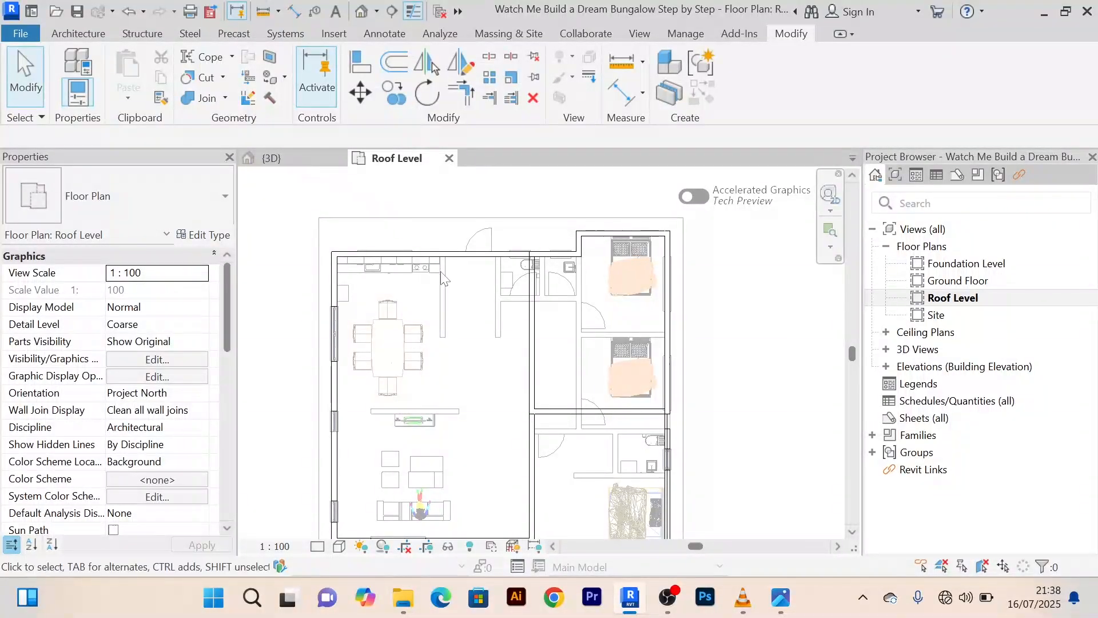
Return to the 3D view and check the trimmed corner of the taller block's parapet
click(289, 161)
scroll(482, 262, down, 4)
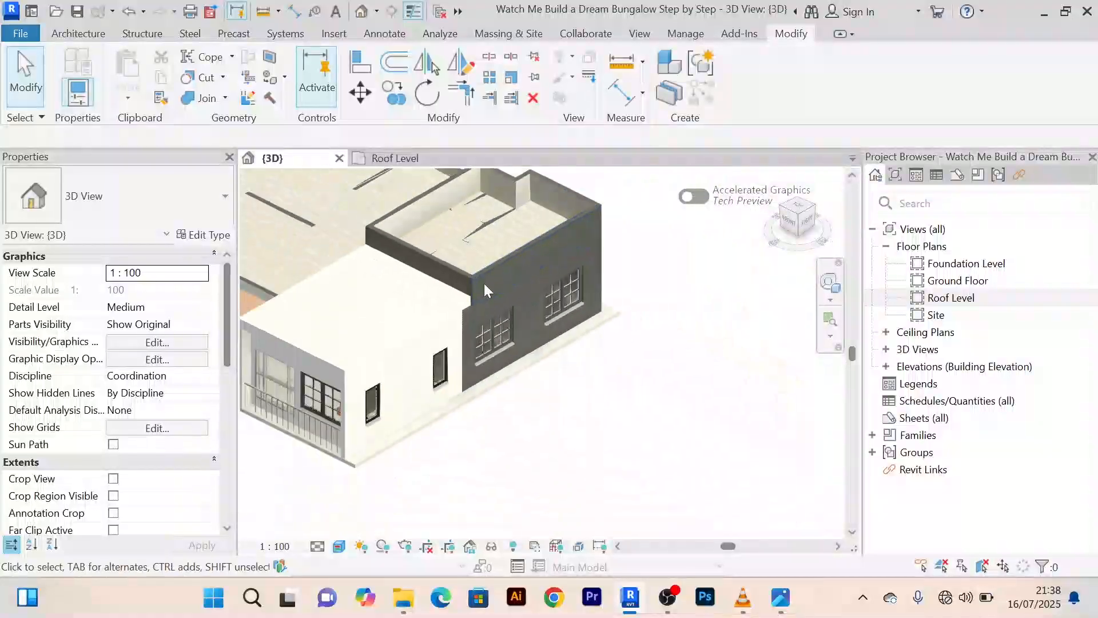
scroll(484, 283, up, 4)
scroll(477, 300, up, 3)
scroll(464, 332, down, 4)
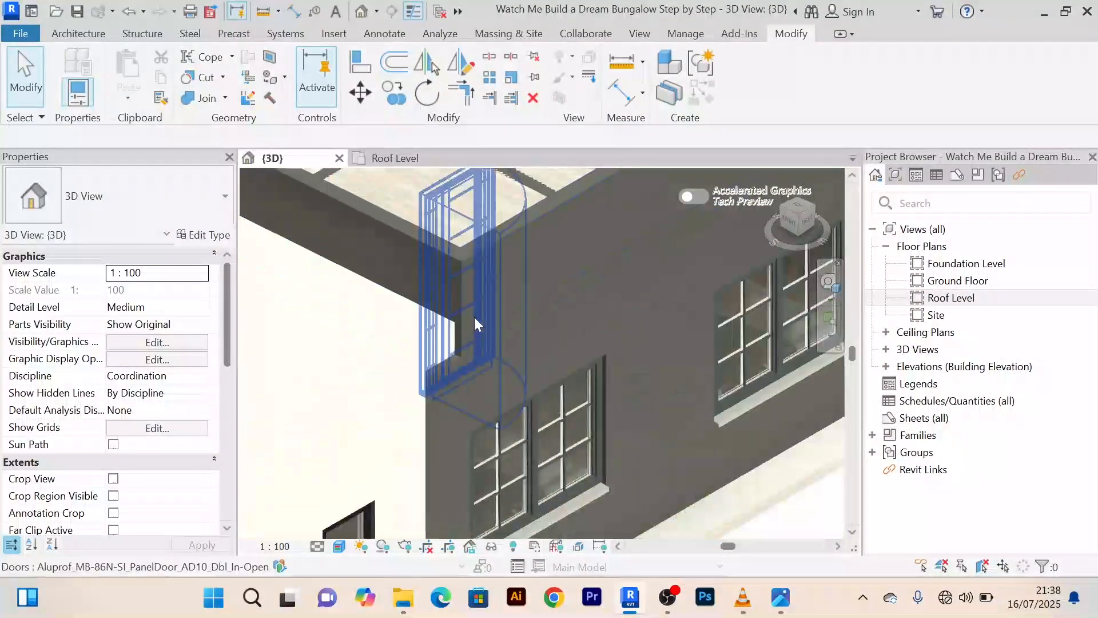
scroll(440, 351, up, 3)
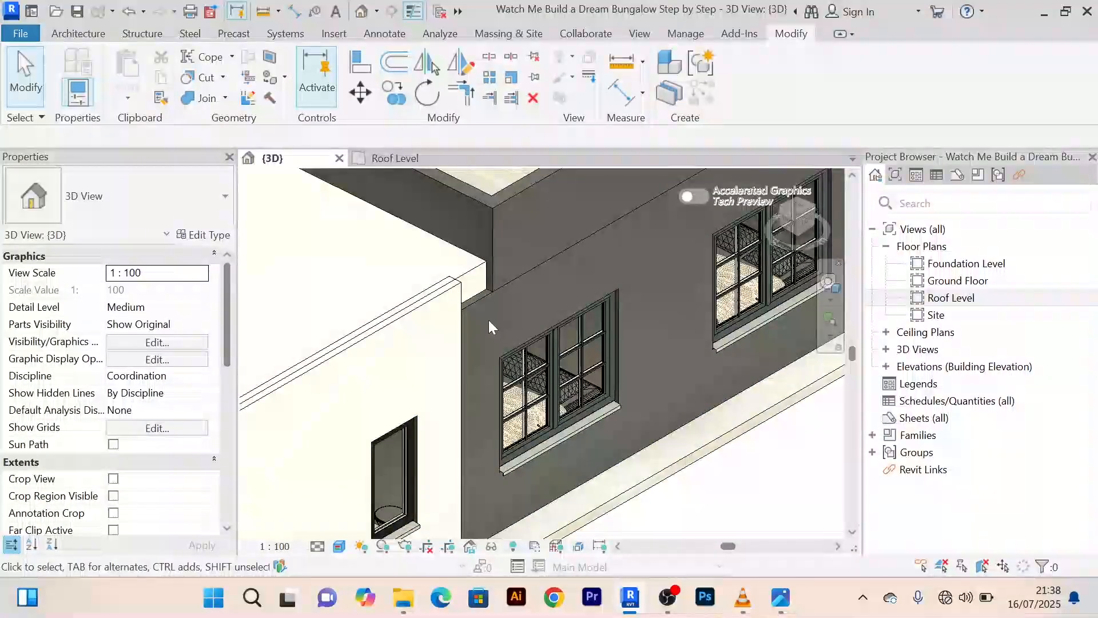
scroll(488, 320, down, 2)
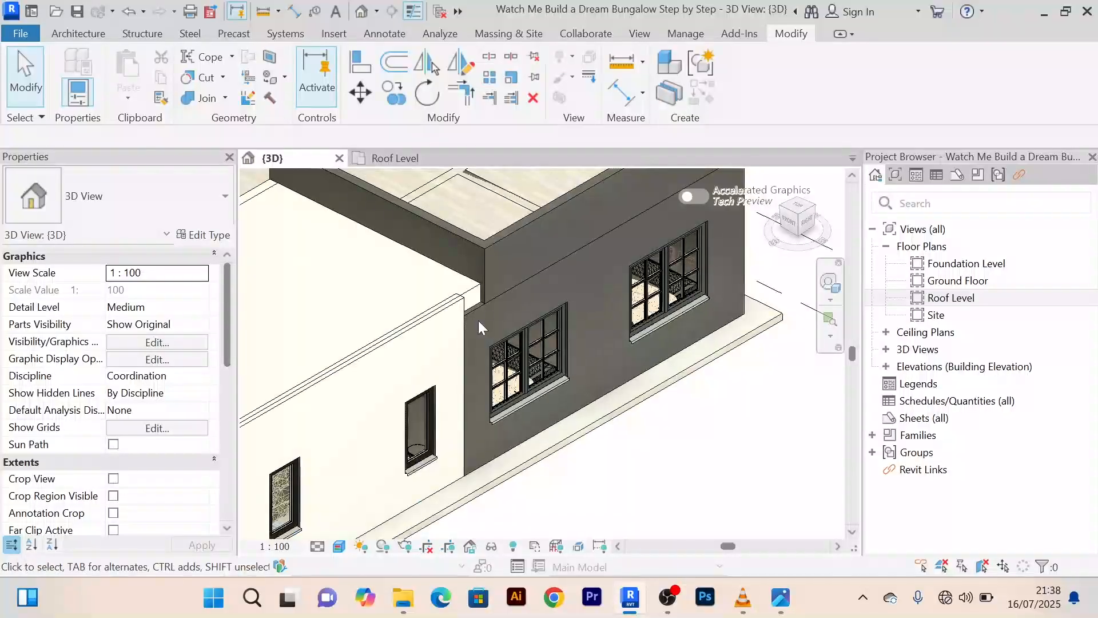
Examine the bungalow from the front, looking over the porch band, the low parapet and the taller block
shift+middle_drag(478, 321, 604, 271)
scroll(601, 304, down, 3)
scroll(578, 294, up, 2)
scroll(577, 294, down, 2)
scroll(561, 244, down, 3)
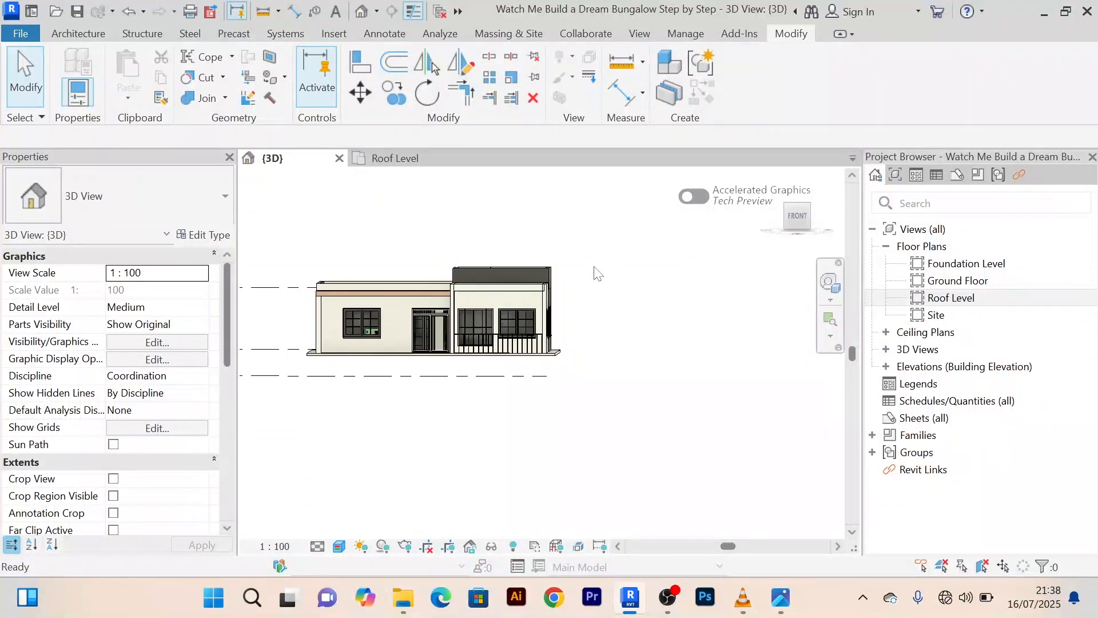
scroll(594, 273, up, 3)
middle_drag(453, 257, 528, 227)
scroll(588, 242, up, 2)
scroll(581, 237, down, 2)
scroll(576, 232, down, 2)
scroll(511, 228, up, 4)
scroll(511, 227, down, 3)
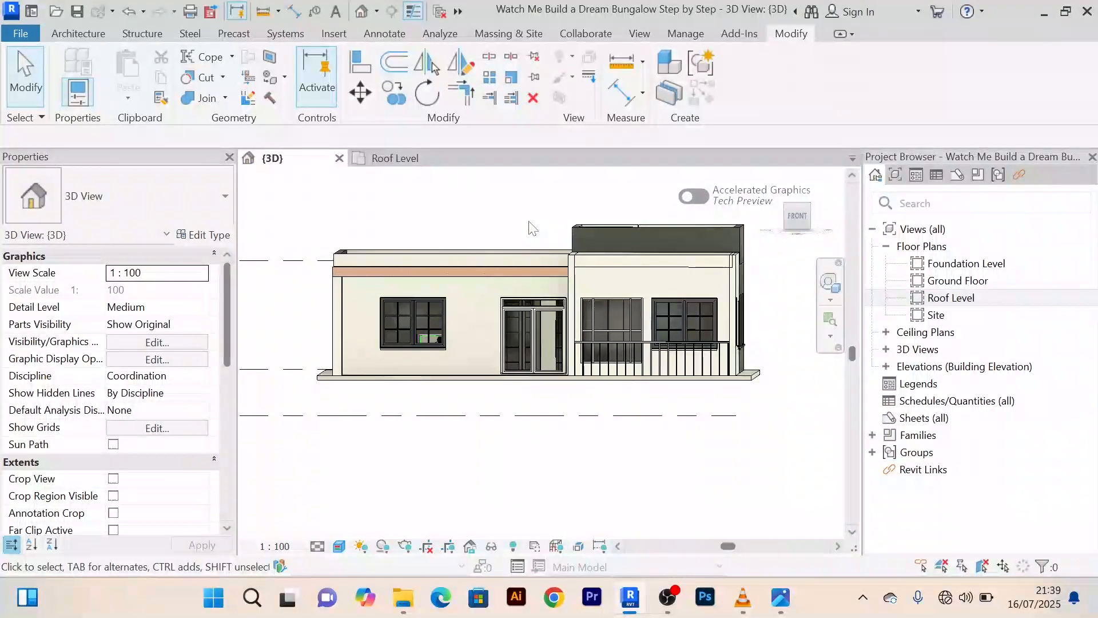
scroll(449, 280, up, 4)
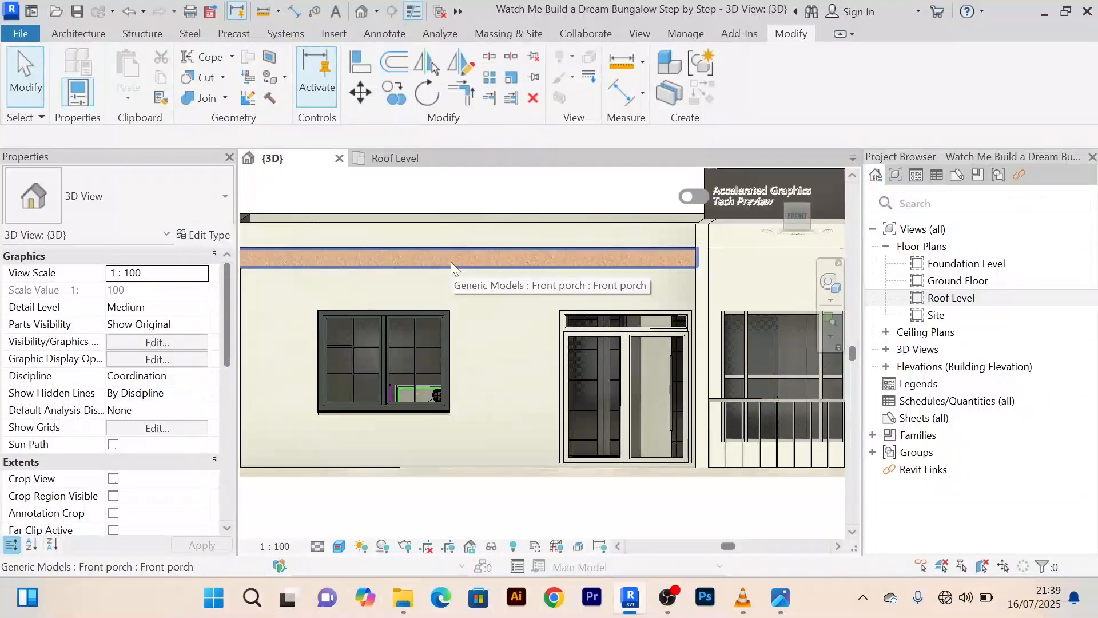
scroll(450, 262, down, 4)
scroll(460, 235, up, 4)
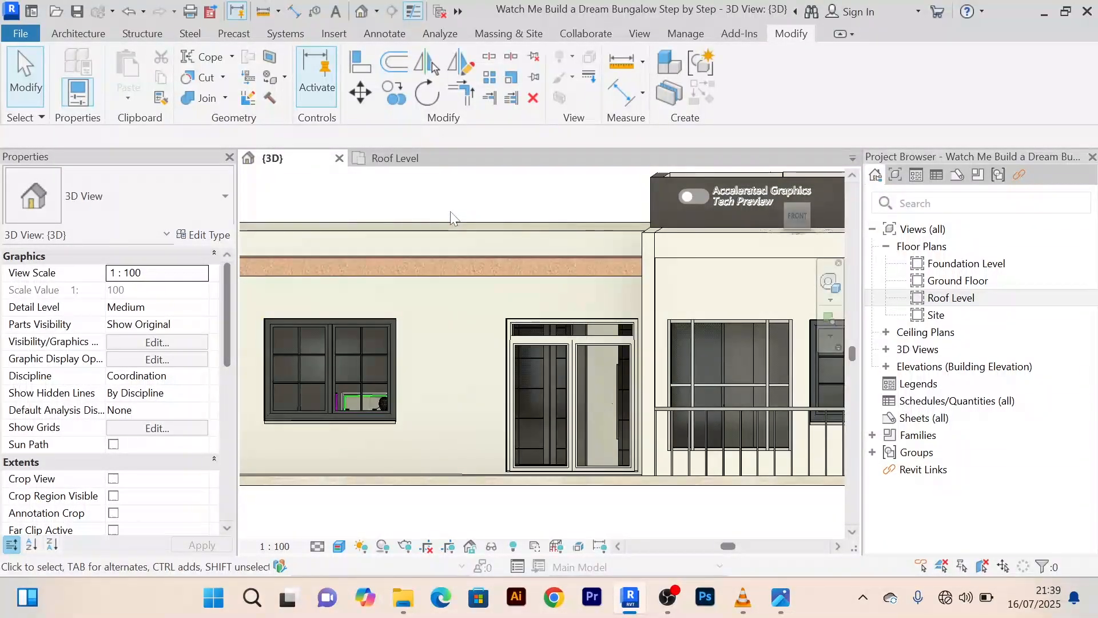
scroll(452, 220, down, 3)
scroll(450, 258, up, 5)
middle_drag(452, 257, 458, 299)
scroll(473, 273, down, 1)
scroll(448, 296, down, 3)
Start an in-place model in the Generic Models category, keeping the suggested name Generic Models 2
scroll(431, 296, up, 3)
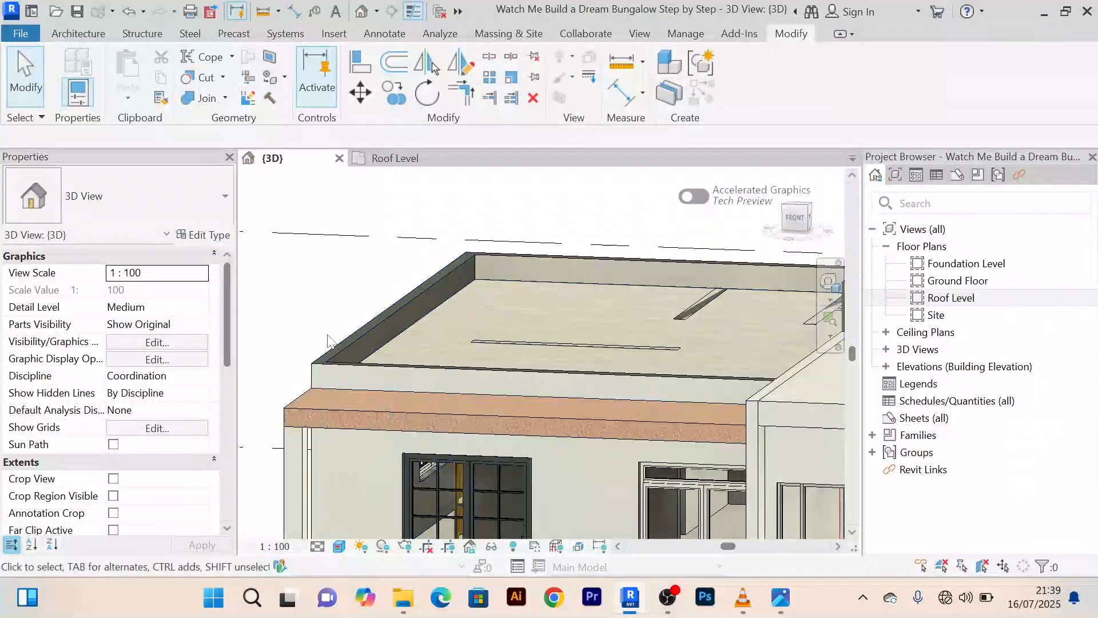
scroll(346, 345, up, 5)
middle_drag(346, 343, 343, 375)
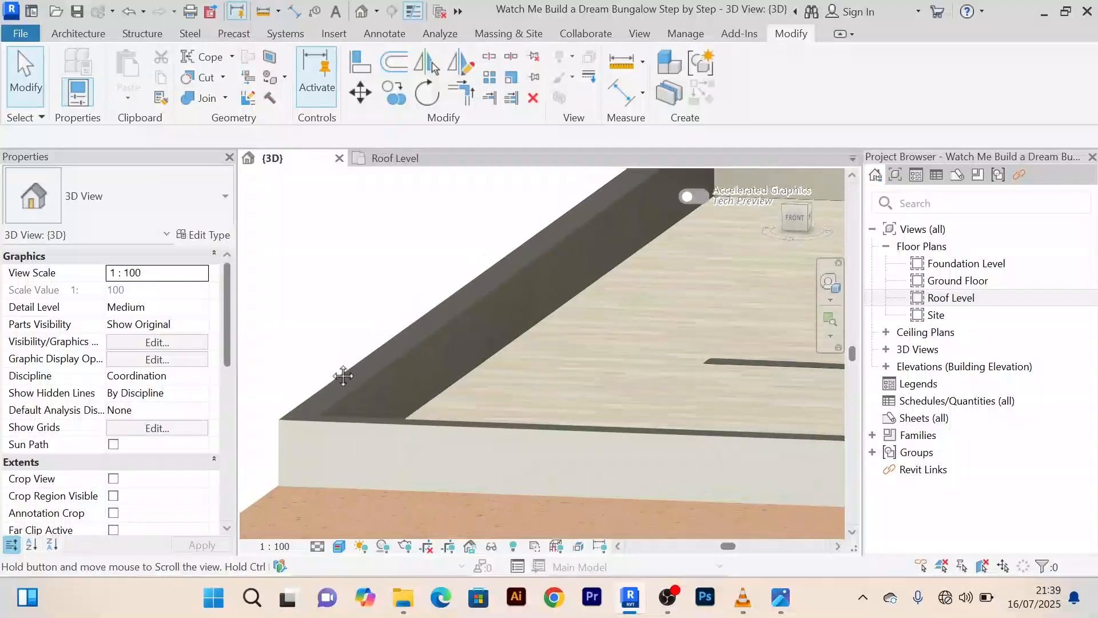
click(79, 38)
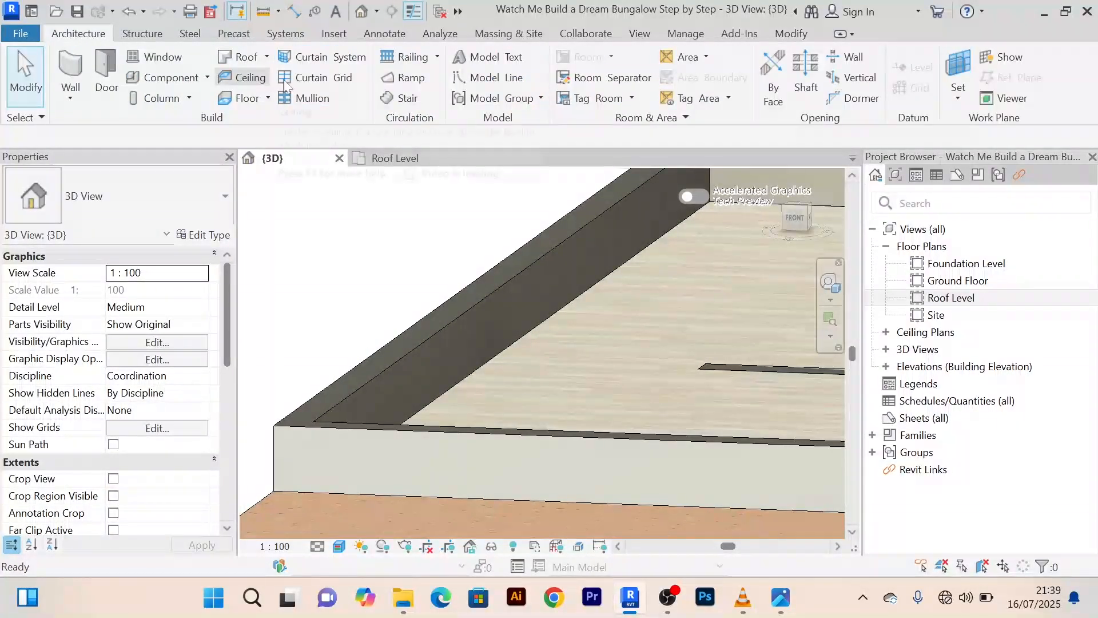
click(207, 77)
click(201, 148)
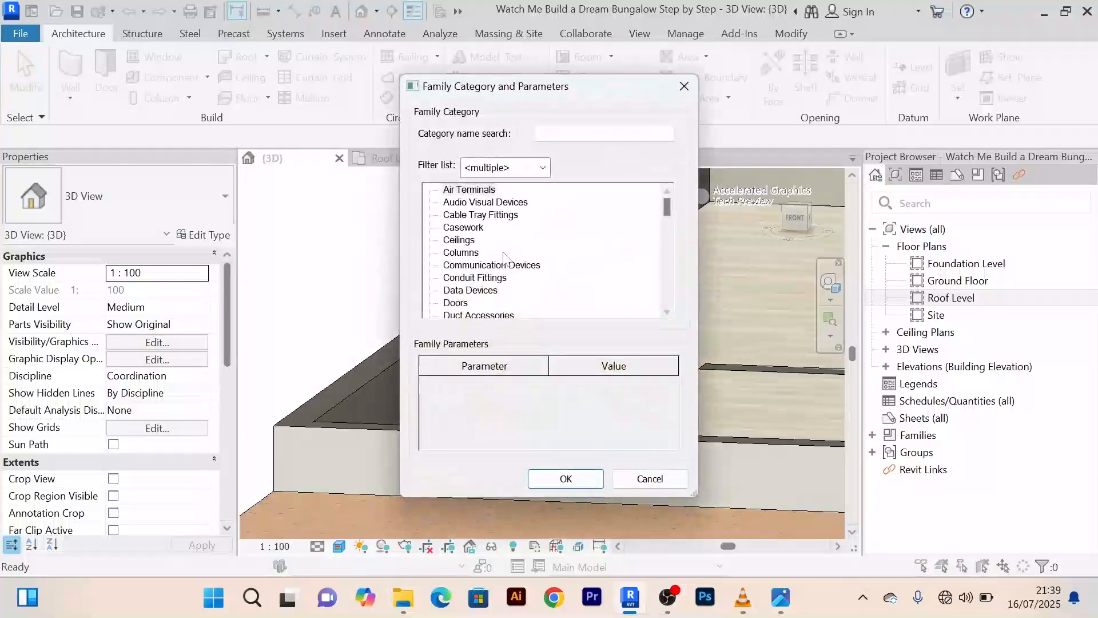
key(g)
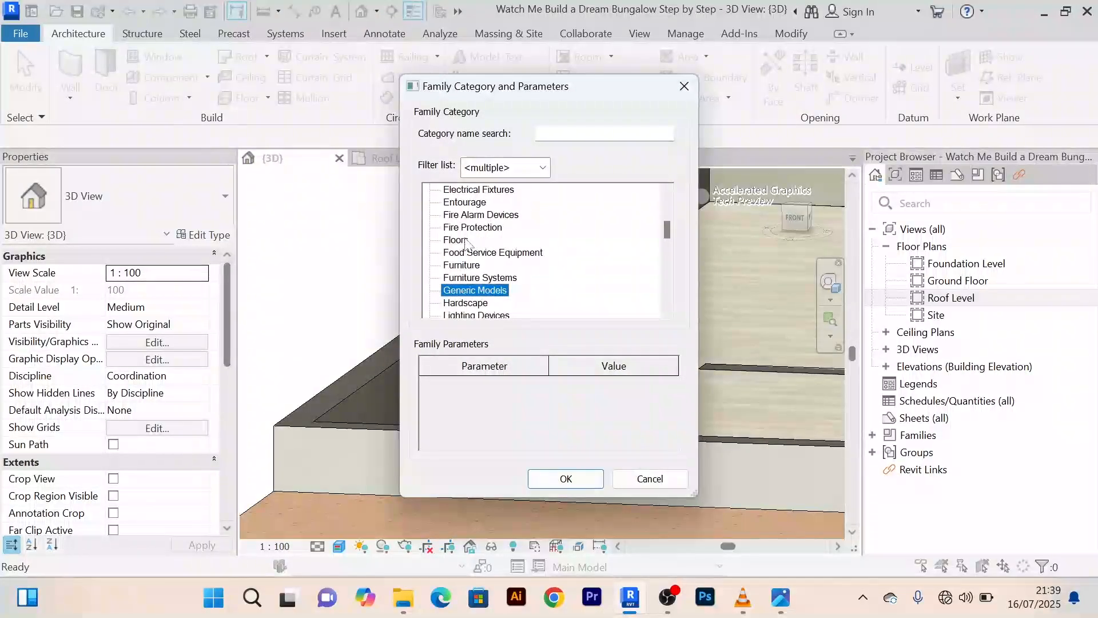
click(569, 485)
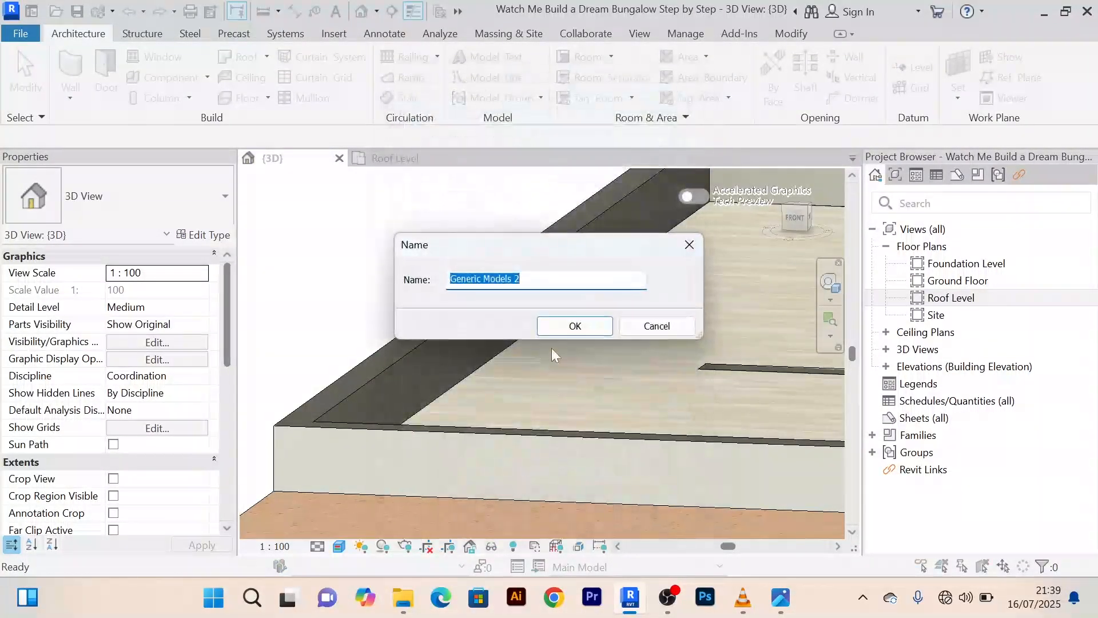
click(573, 327)
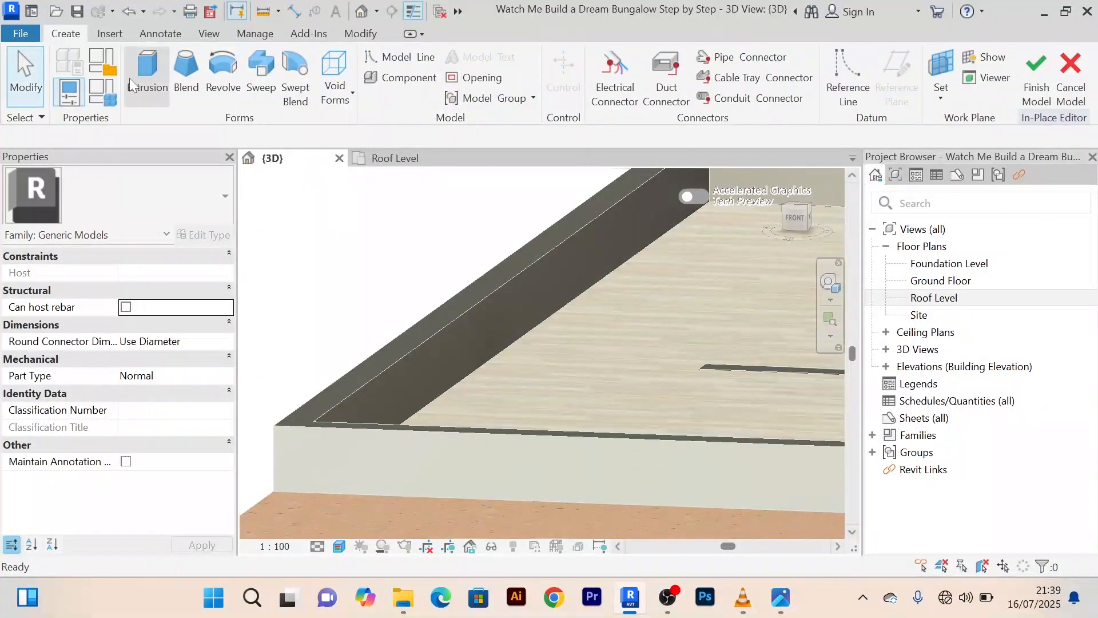
Start a solid extrusion with the inner face of the main roof's left side parapet wall picked as its work plane
click(142, 71)
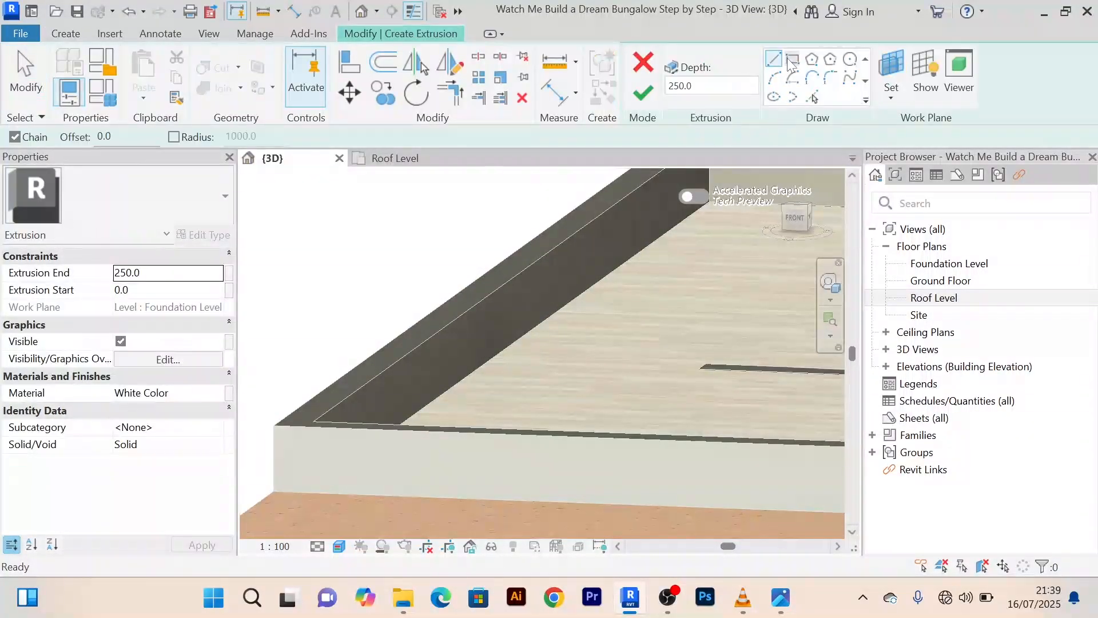
click(893, 66)
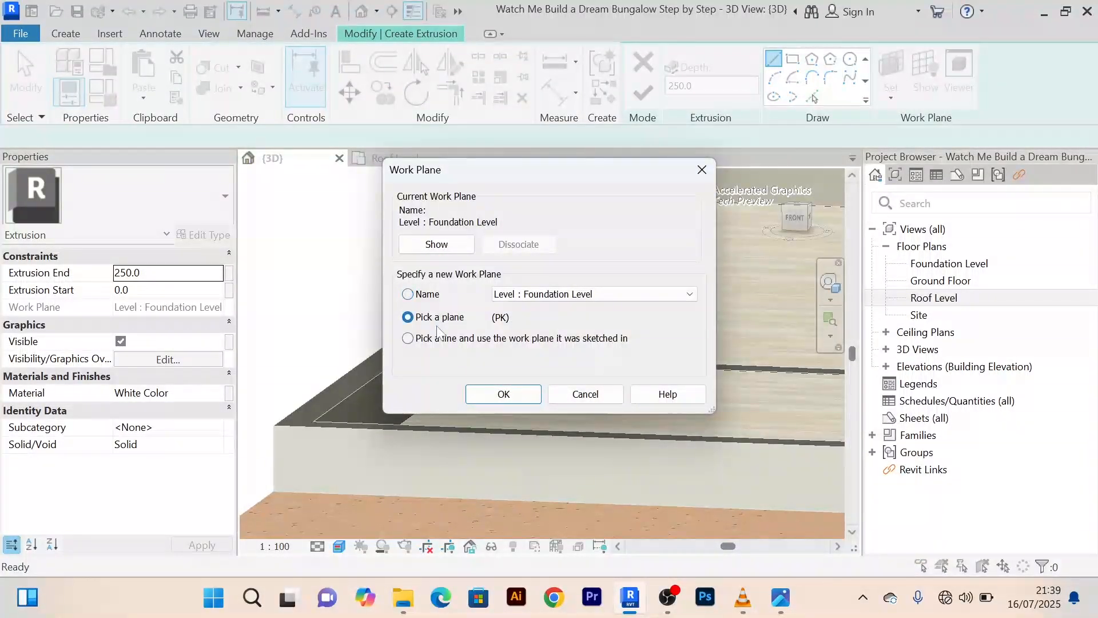
click(500, 402)
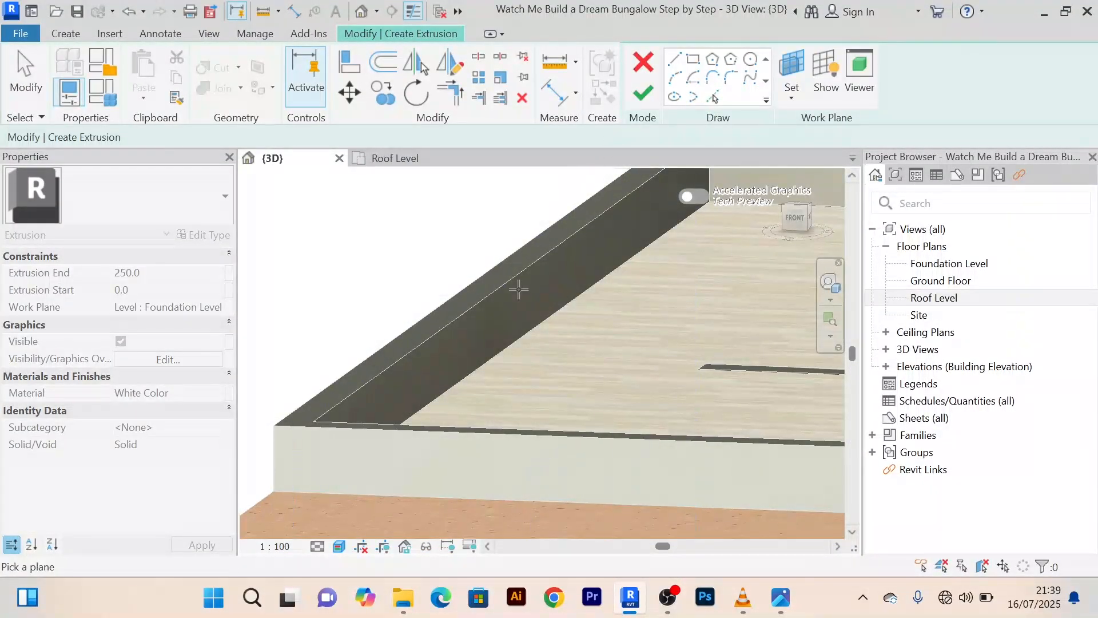
scroll(519, 290, down, 3)
middle_drag(529, 299, 410, 307)
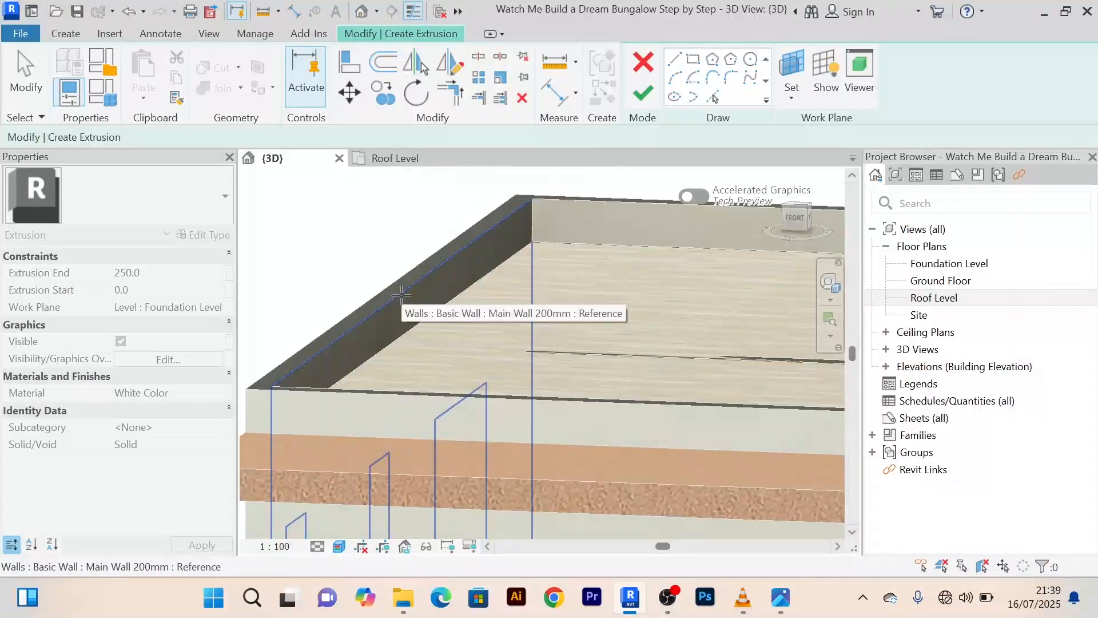
click(401, 294)
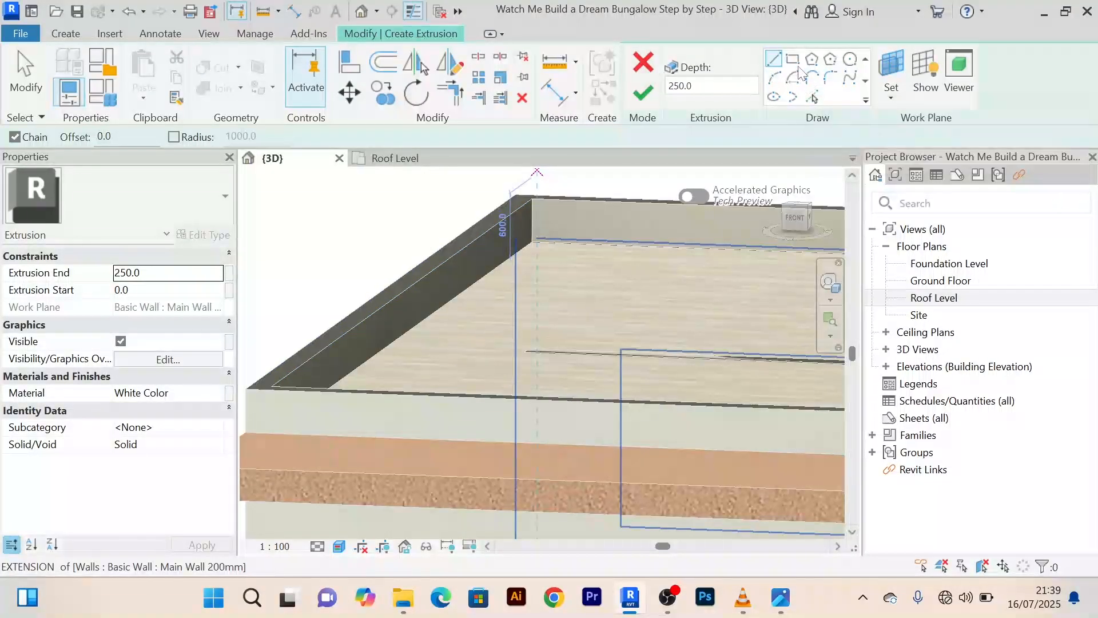
Sketch a rectangle about 5767 mm long along the left parapet's inner face, and finish the 250 mm extrusion and the in-place model
click(794, 60)
scroll(515, 270, down, 4)
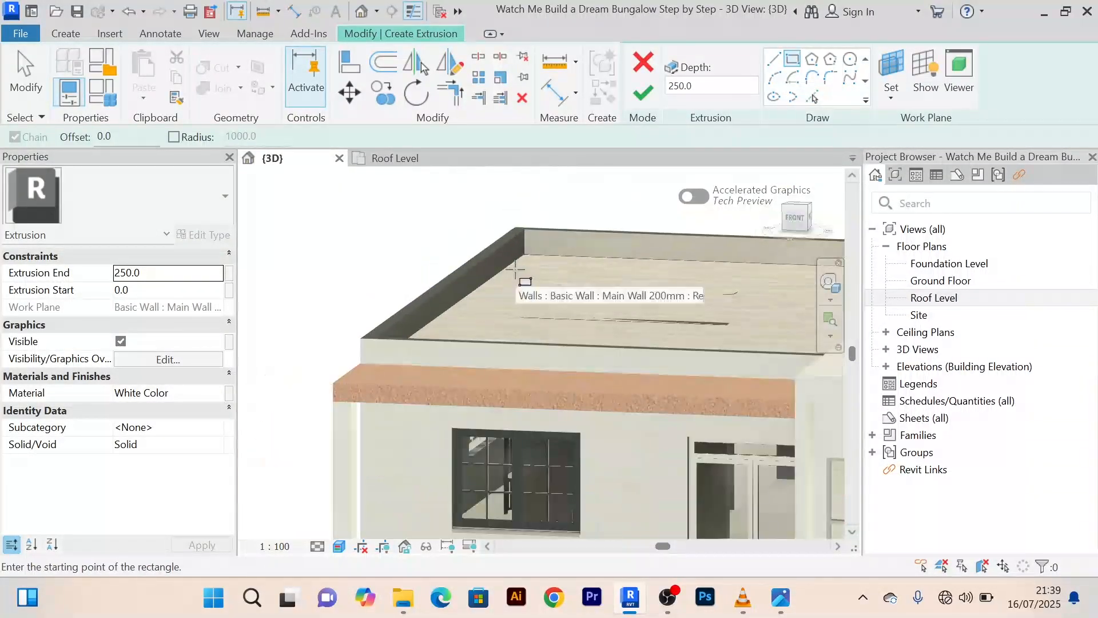
shift+middle_drag(512, 289, 311, 294)
click(283, 309)
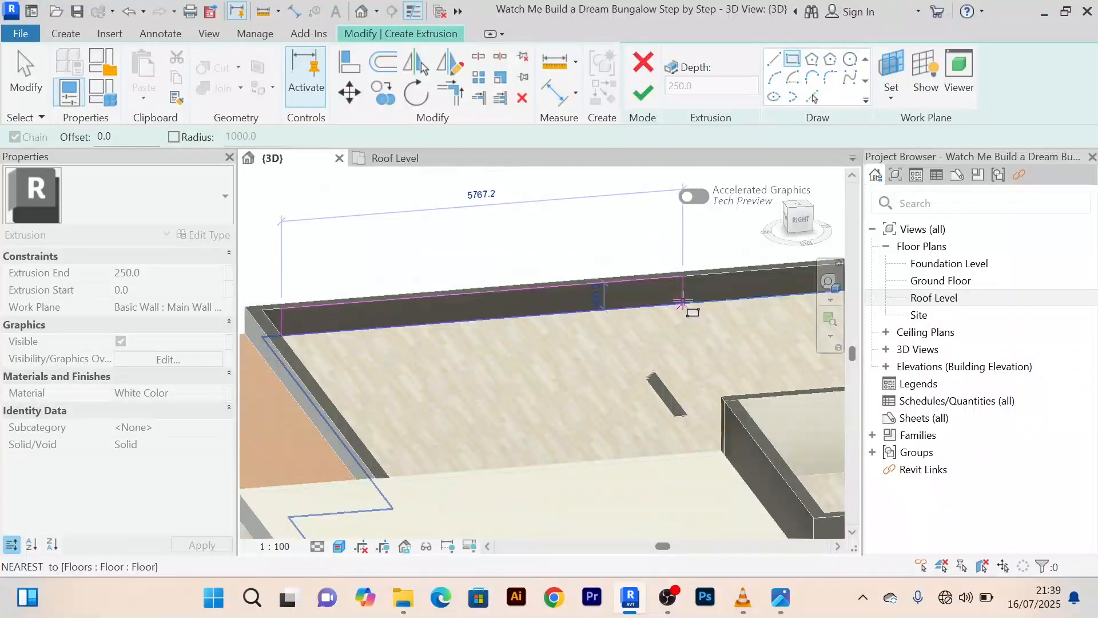
click(597, 226)
right_click(628, 203)
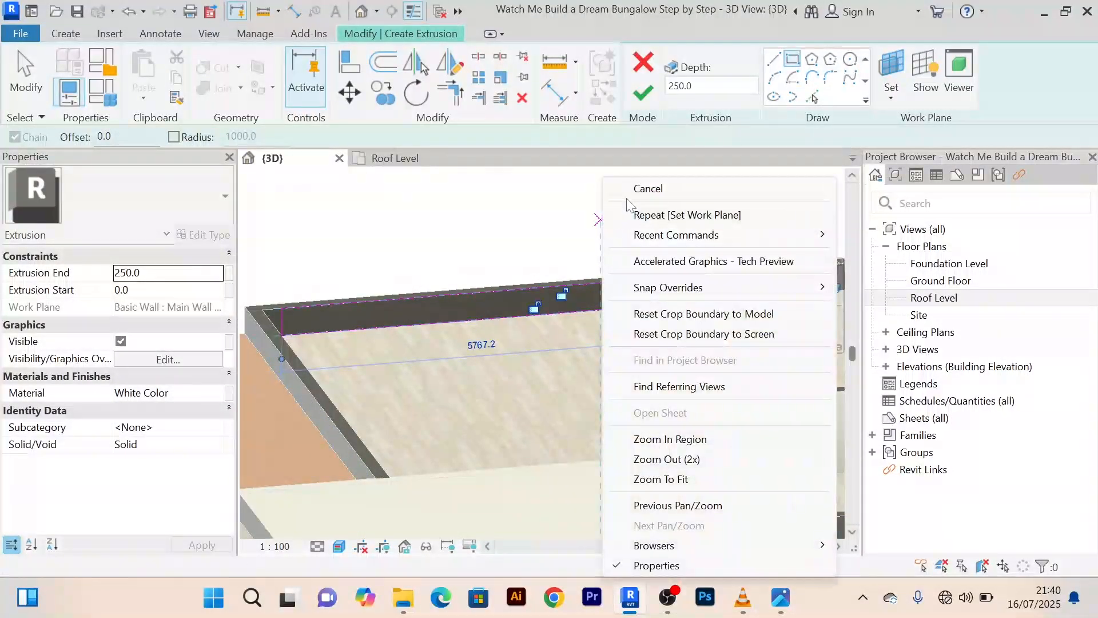
click(634, 188)
right_click(566, 178)
click(597, 188)
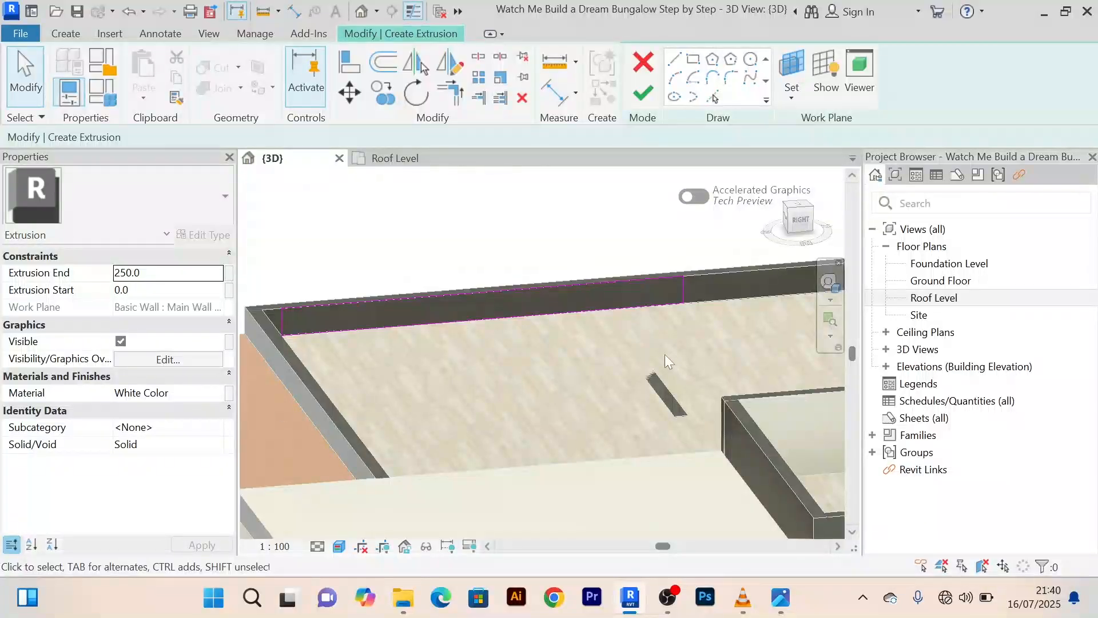
click(644, 93)
scroll(518, 260, down, 2)
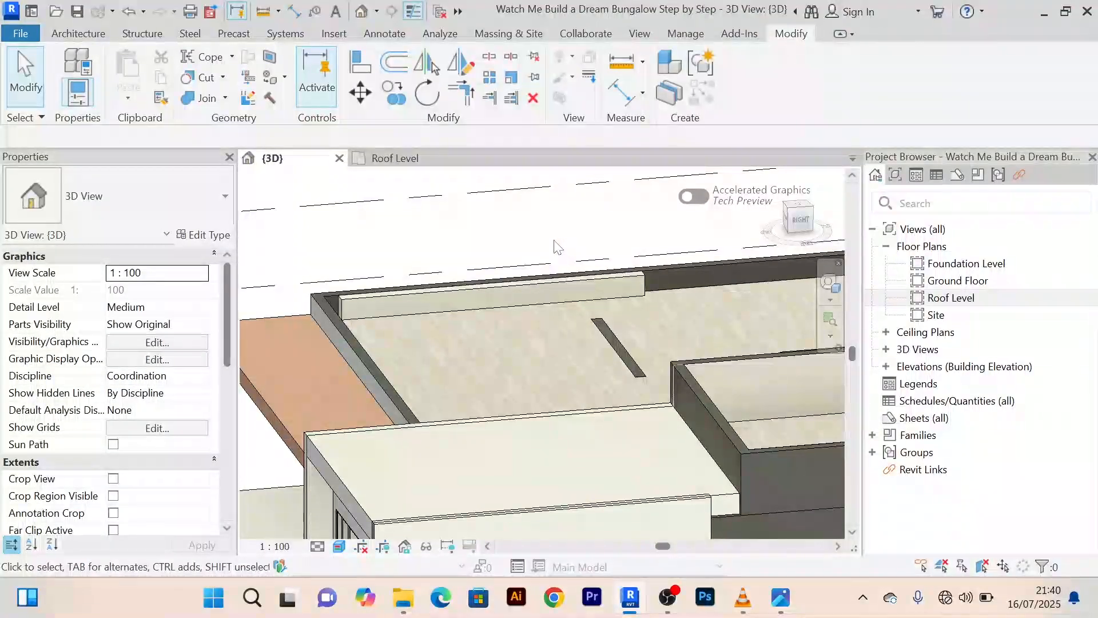
Stretch the extruded block across the main roof to the taller block's side, and adjust its opposite face at the left parapet
scroll(558, 247, down, 1)
shift+middle_drag(557, 247, 441, 319)
scroll(455, 309, up, 3)
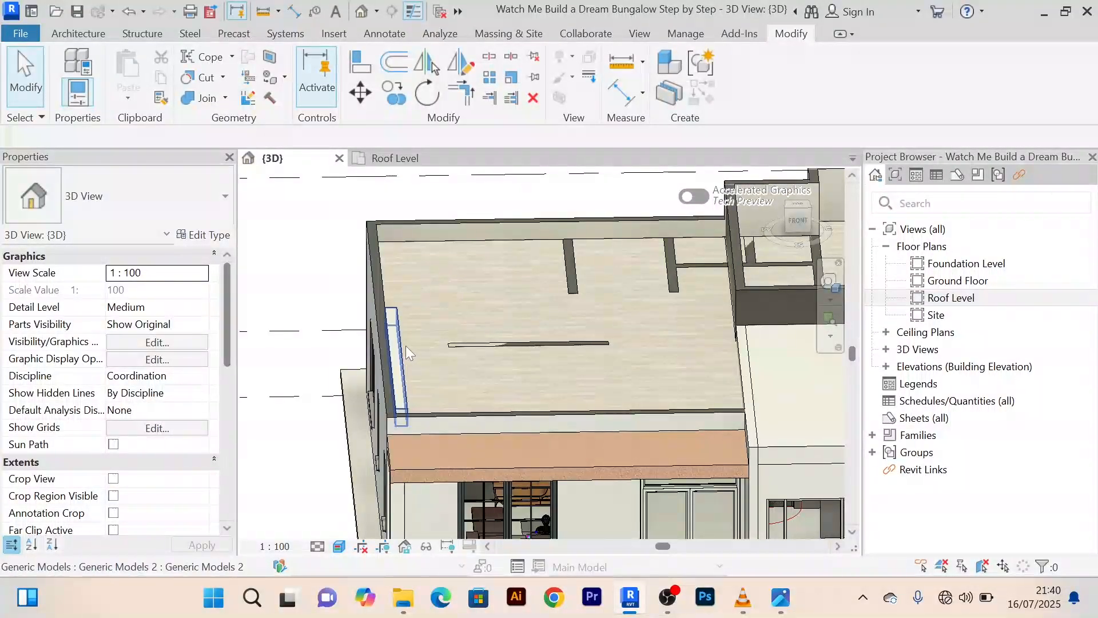
click(406, 348)
drag(413, 363, 745, 348)
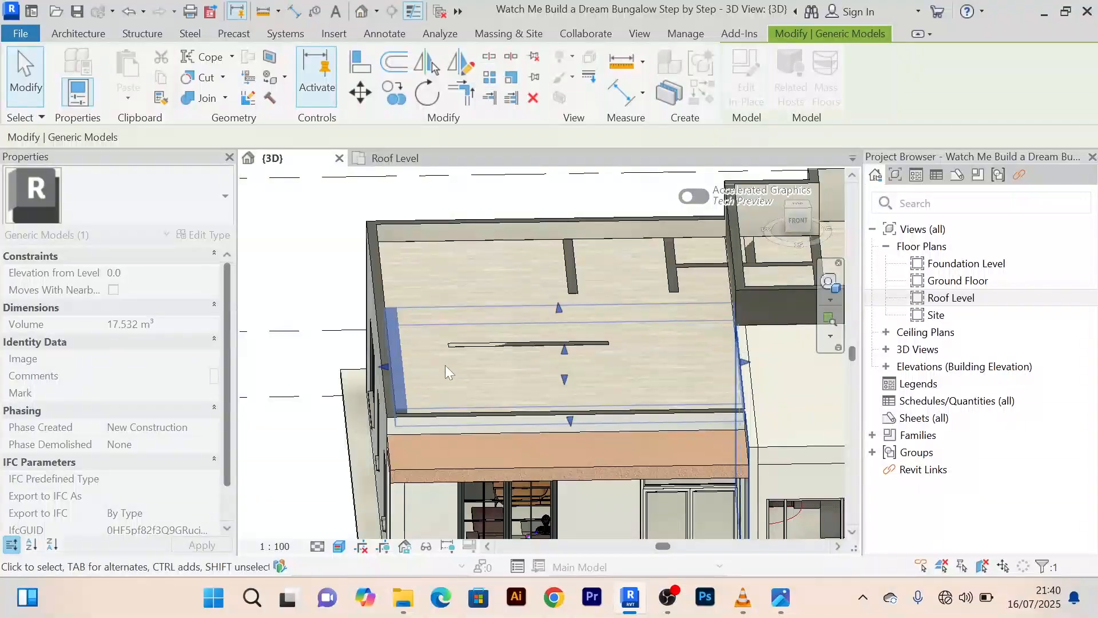
scroll(383, 372, up, 3)
drag(379, 368, 387, 368)
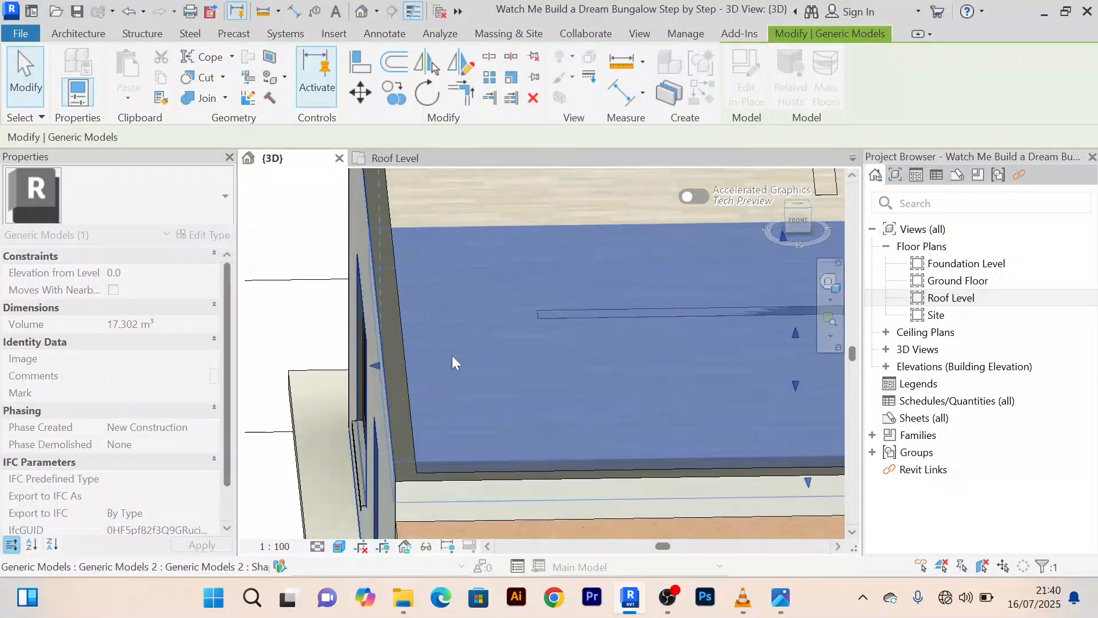
scroll(452, 361, down, 3)
shift+middle_drag(502, 359, 616, 331)
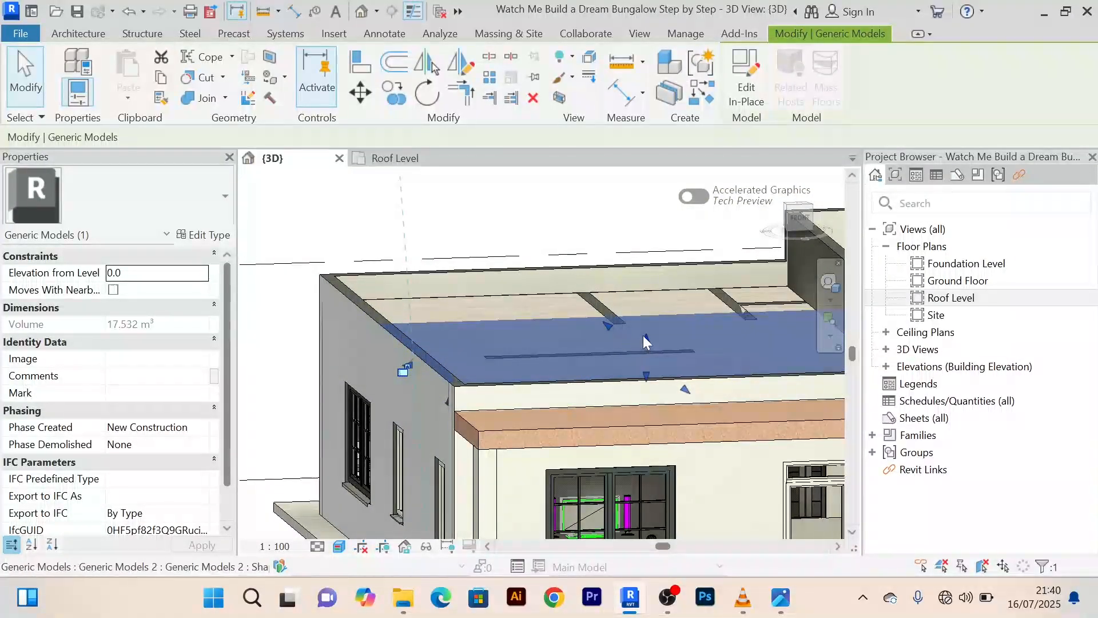
Raise the block's top above the parapets and extend its left side to the outer face of the left wall
drag(644, 334, 430, 356)
scroll(421, 352, up, 2)
shift+middle_drag(515, 338, 504, 361)
scroll(462, 342, up, 5)
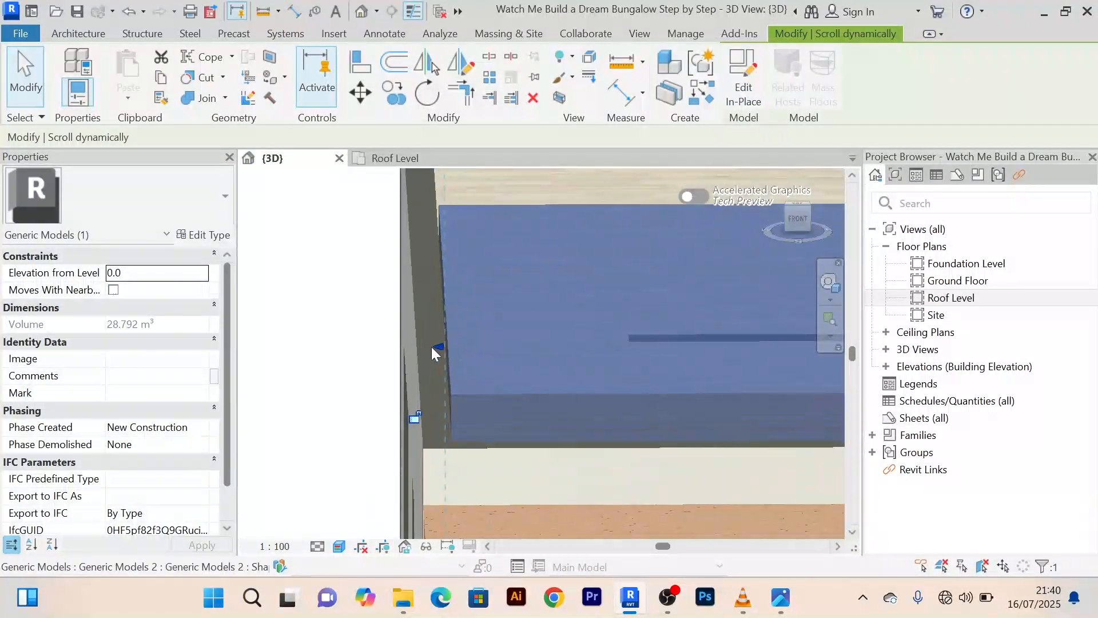
drag(447, 345, 408, 349)
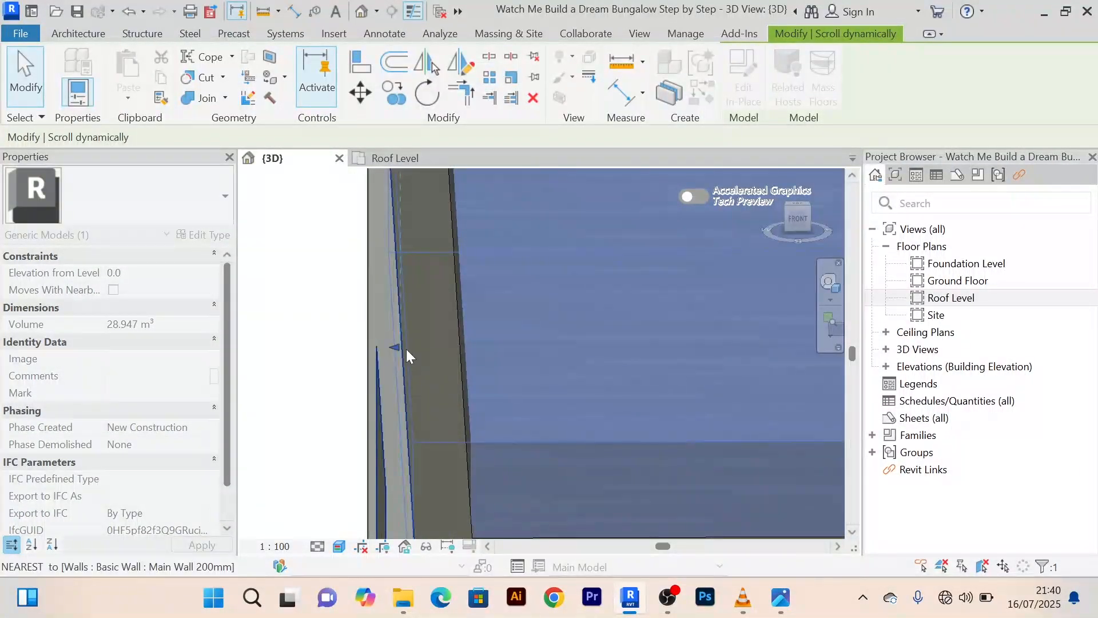
scroll(533, 327, down, 5)
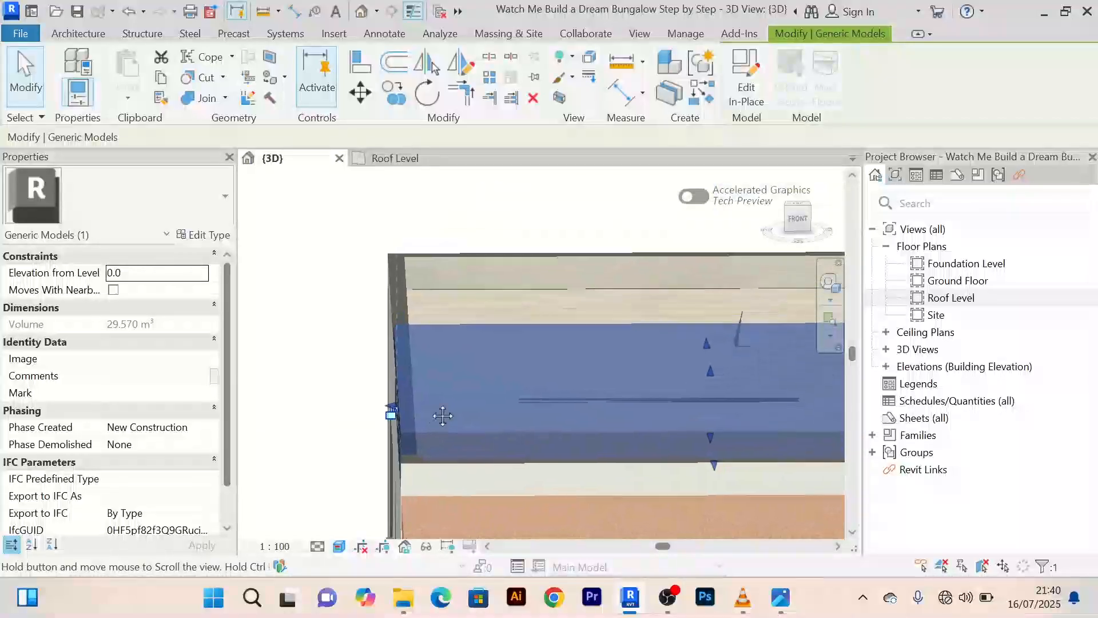
Extend the block's rear end over the rest of the main roof to the back wall
shift+middle_drag(615, 323, 708, 385)
scroll(597, 352, down, 5)
scroll(616, 356, up, 6)
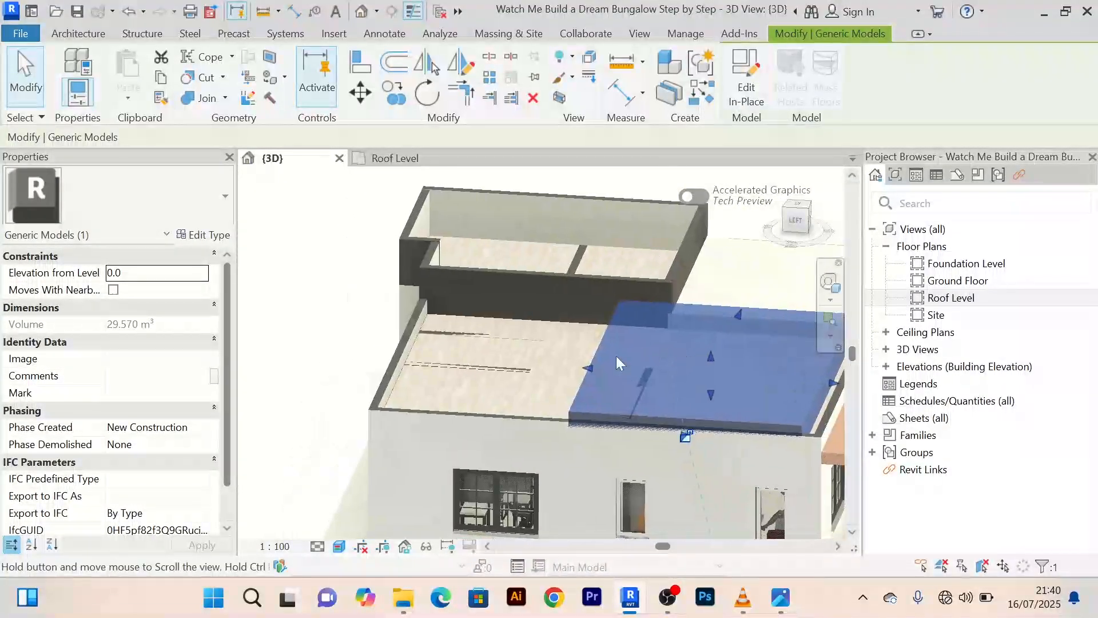
drag(598, 365, 312, 318)
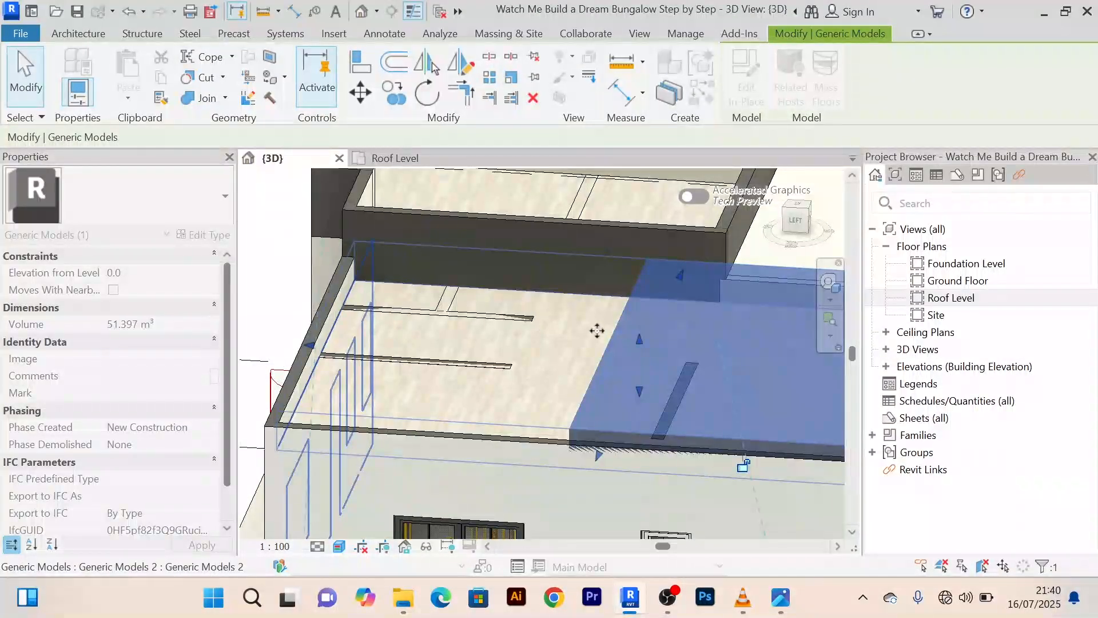
Extend the block's front end over the front parapet of the main roof, and deselect the block
scroll(630, 331, down, 3)
middle_drag(548, 347, 500, 347)
scroll(633, 345, up, 5)
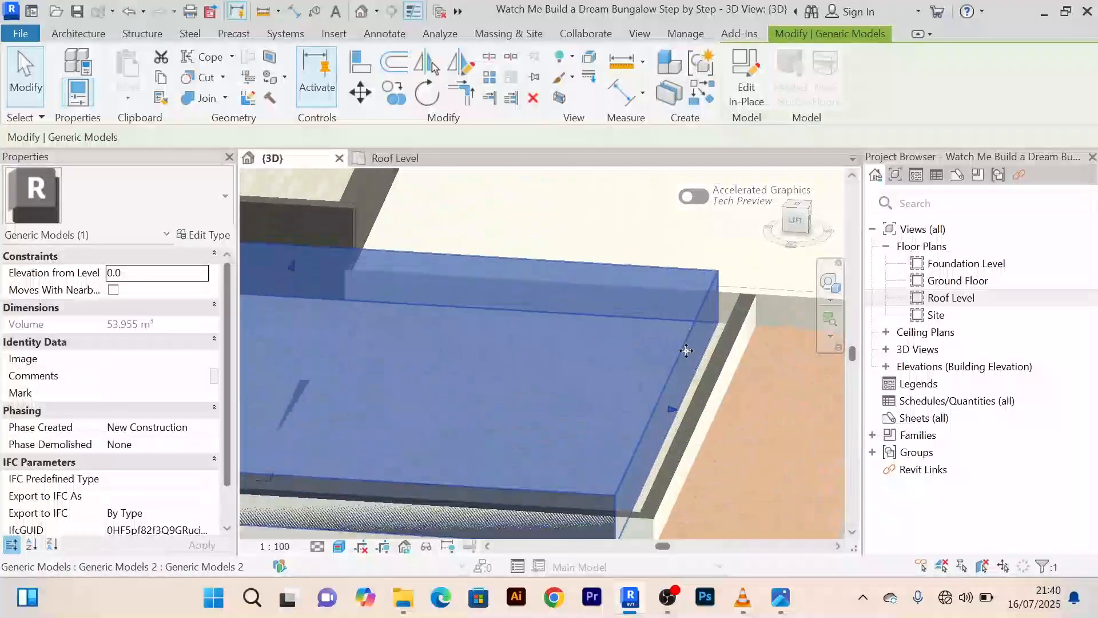
drag(674, 411, 711, 382)
scroll(726, 388, down, 2)
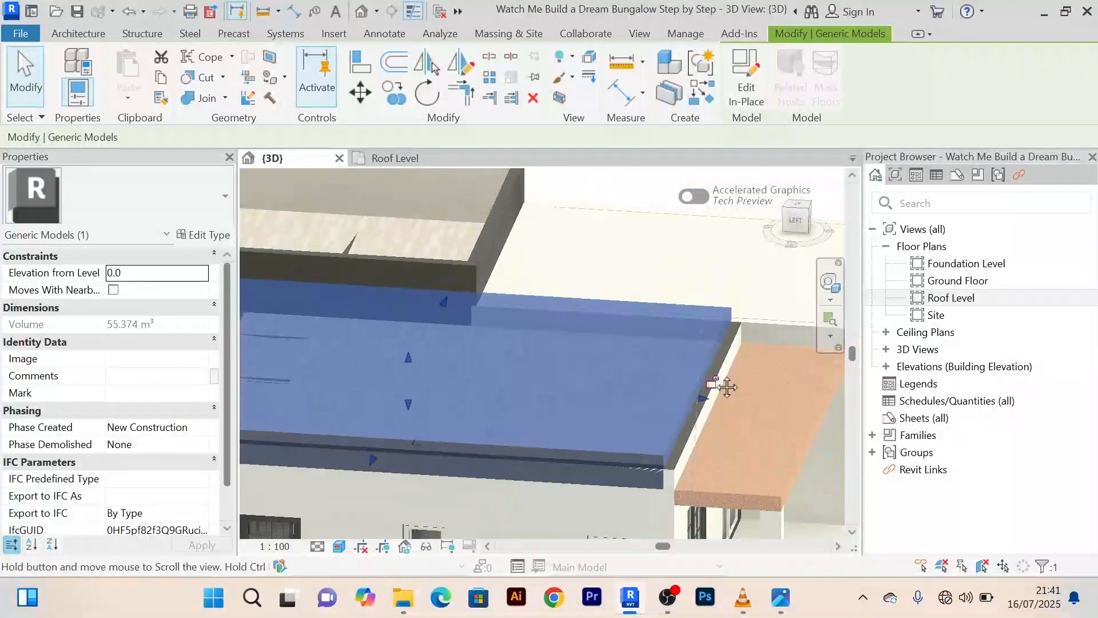
scroll(705, 387, up, 3)
shift+middle_drag(691, 409, 610, 349)
click(585, 194)
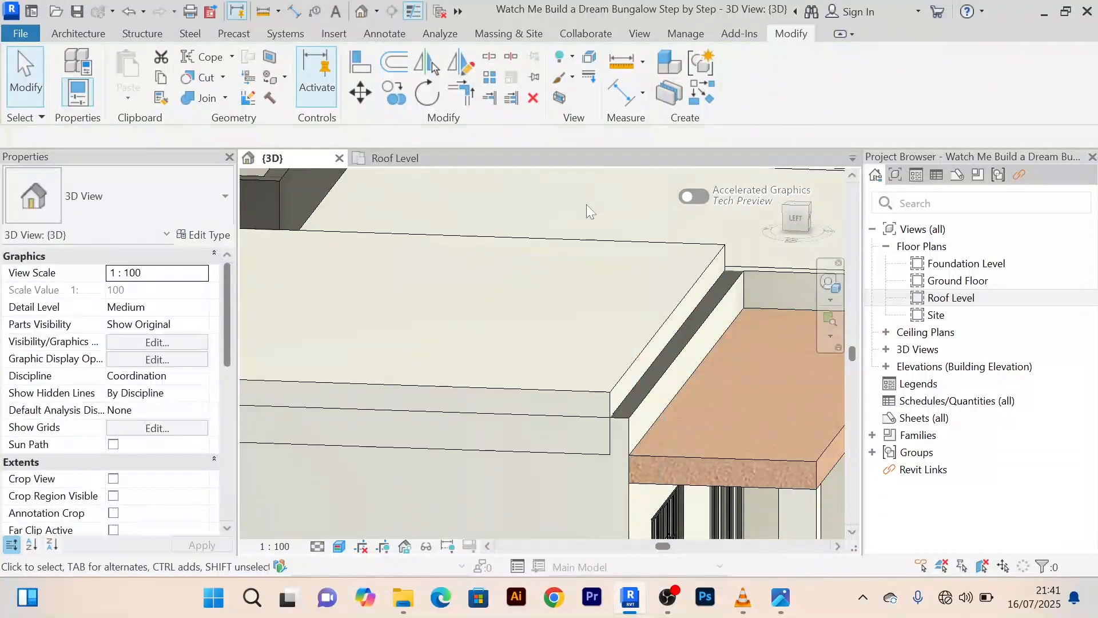
Align the block's overhanging rear face with the outer face of the back parapet wall
shift+middle_drag(586, 204, 629, 246)
scroll(630, 246, down, 5)
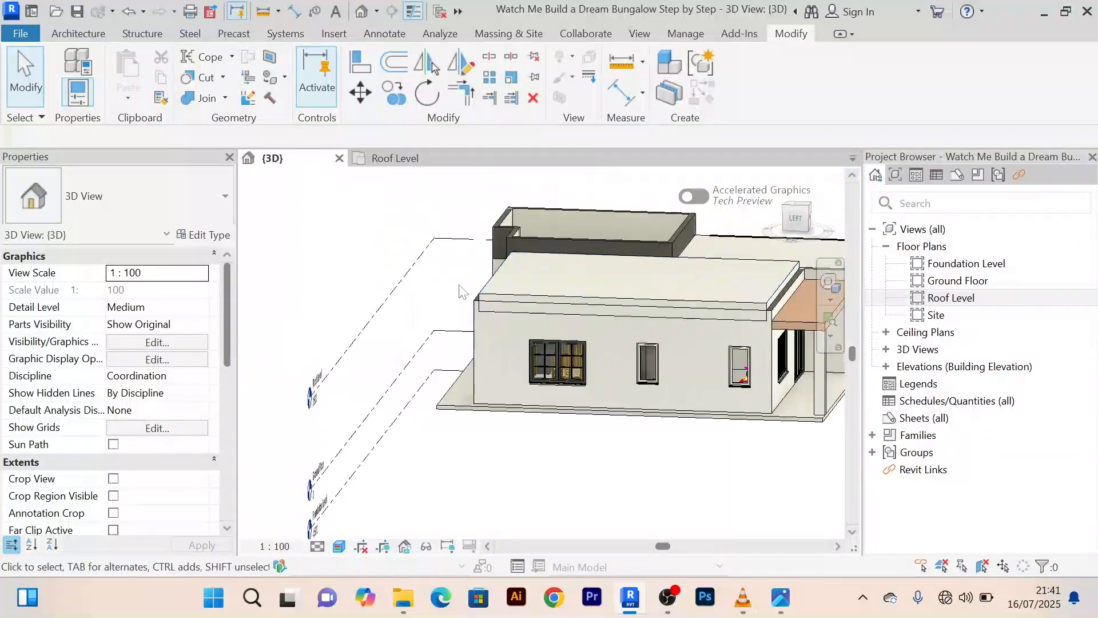
scroll(500, 297, up, 5)
shift+middle_drag(488, 286, 560, 272)
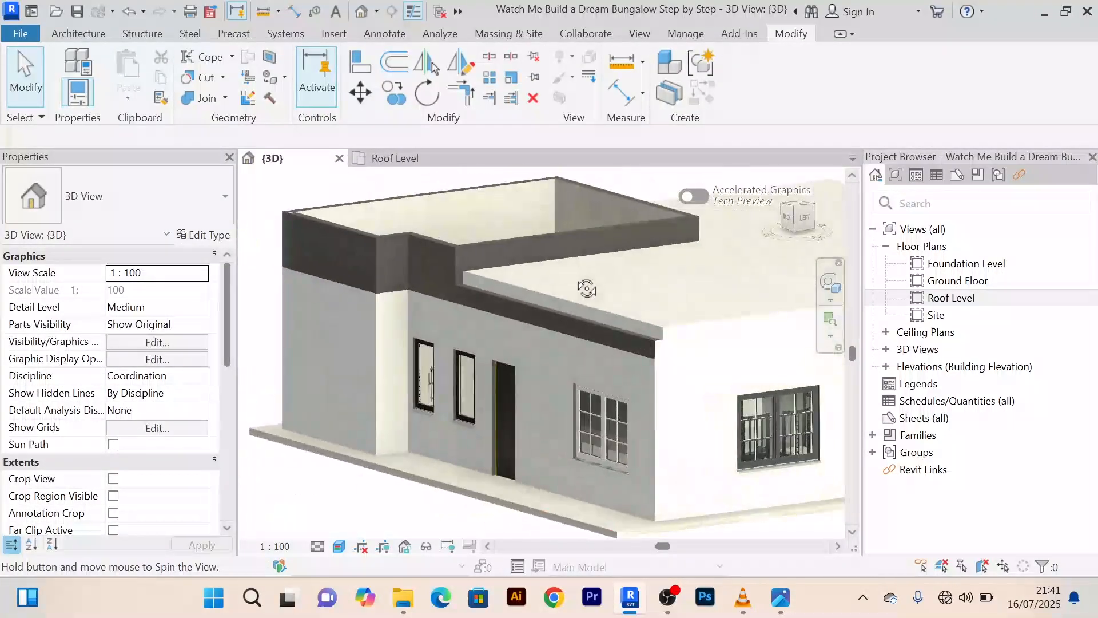
scroll(560, 272, up, 5)
scroll(560, 272, down, 3)
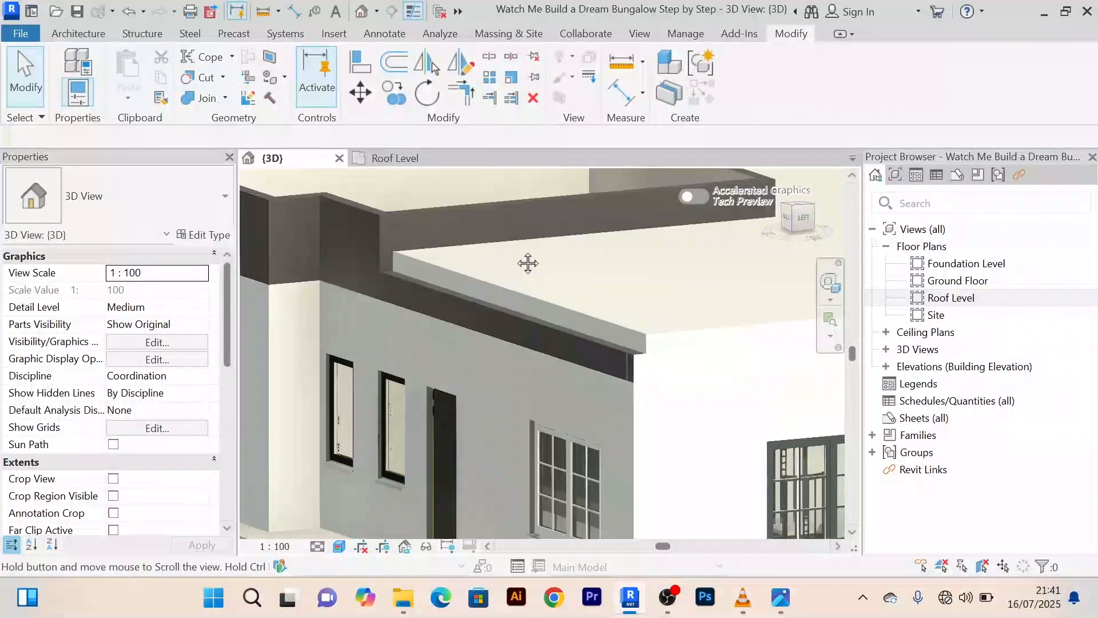
click(360, 63)
scroll(616, 311, up, 5)
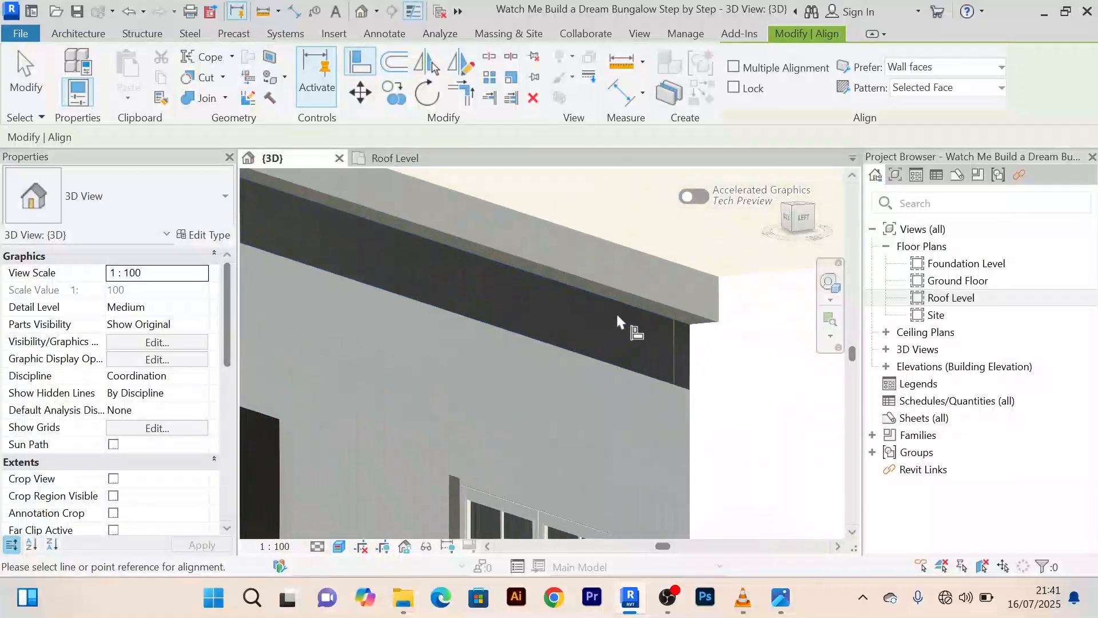
click(632, 314)
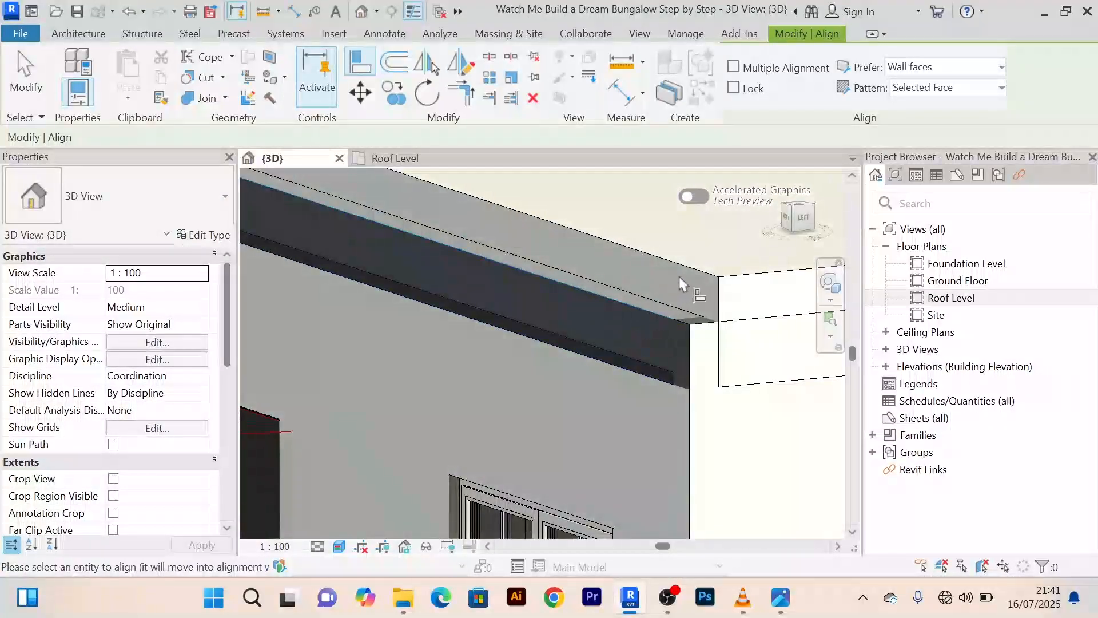
click(699, 271)
scroll(700, 278, down, 6)
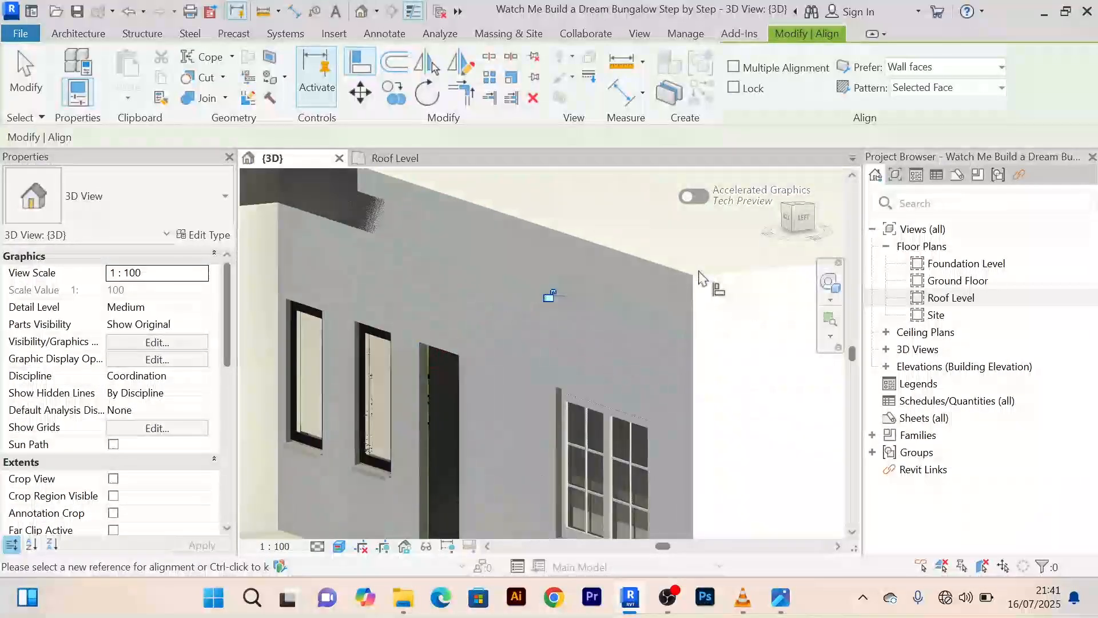
Inspect the block's front edge against the front parapet above the orange porch slab, and end the Align command
scroll(595, 340, down, 5)
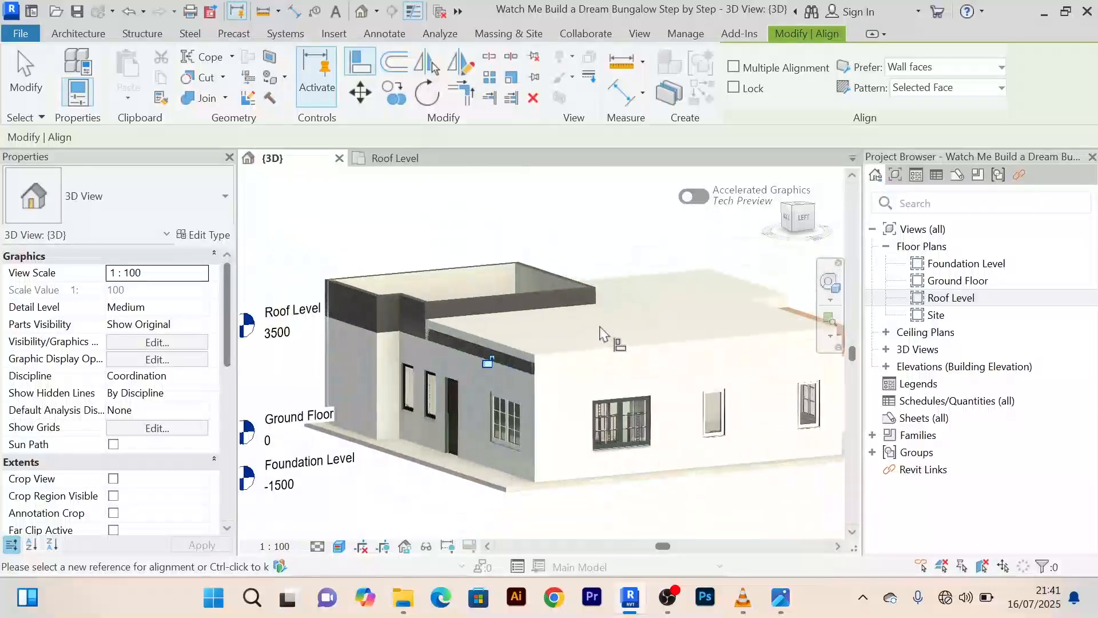
shift+middle_drag(601, 343, 484, 349)
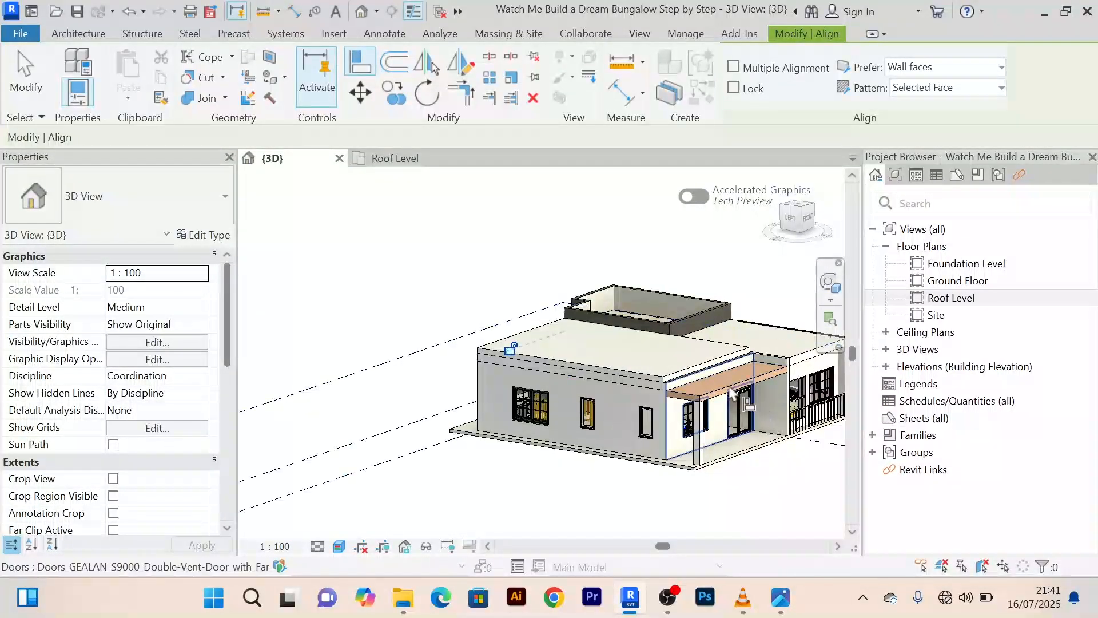
scroll(698, 379, up, 6)
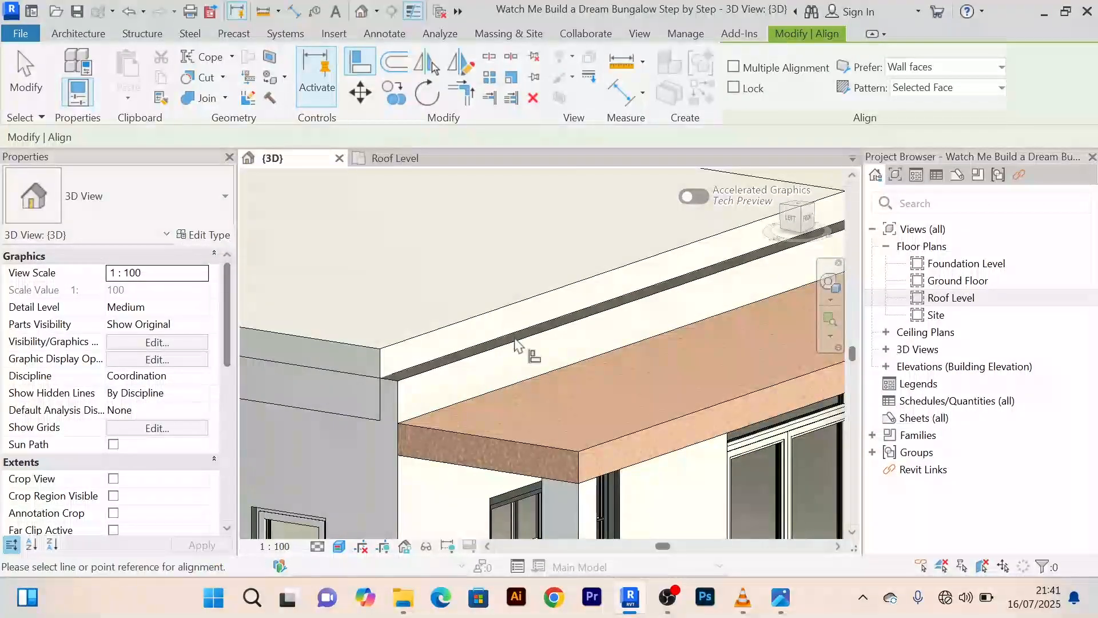
scroll(522, 360, up, 5)
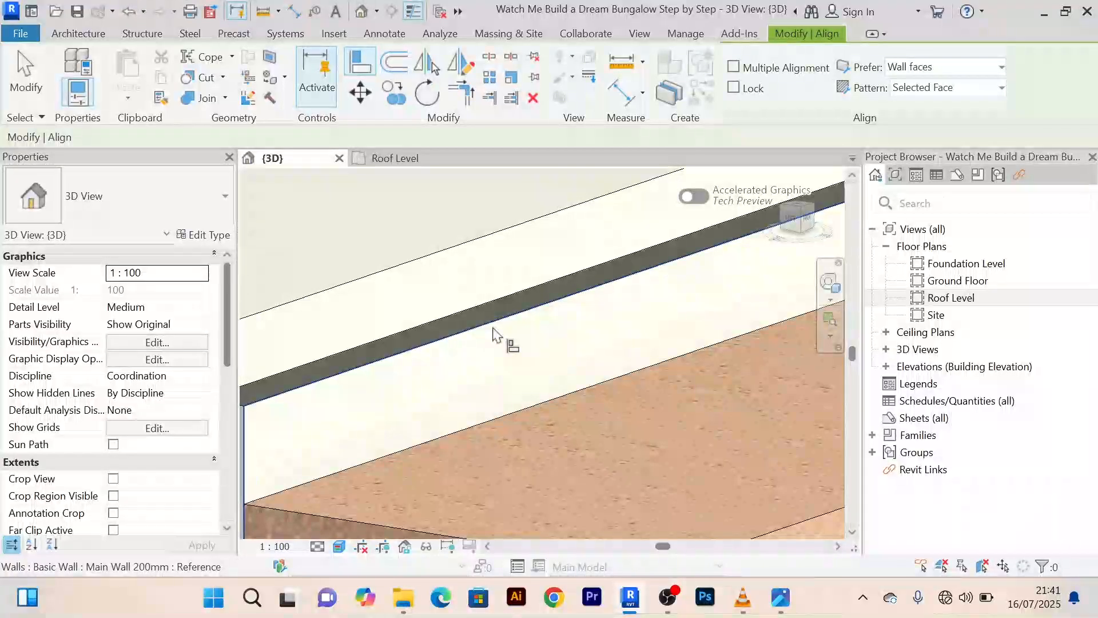
scroll(503, 337, down, 4)
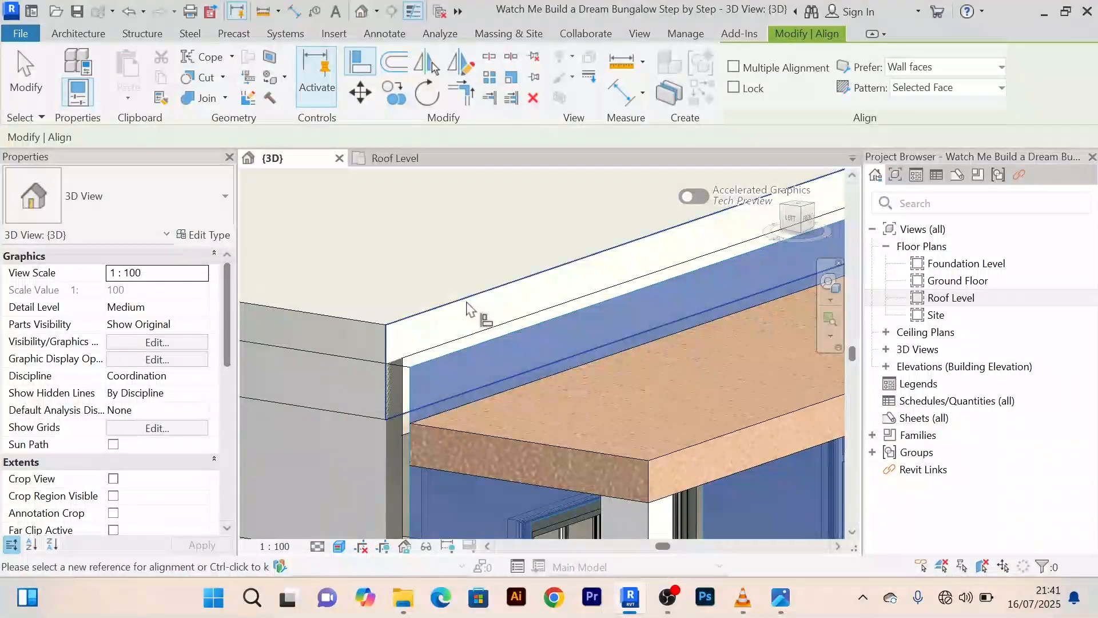
scroll(478, 311, down, 6)
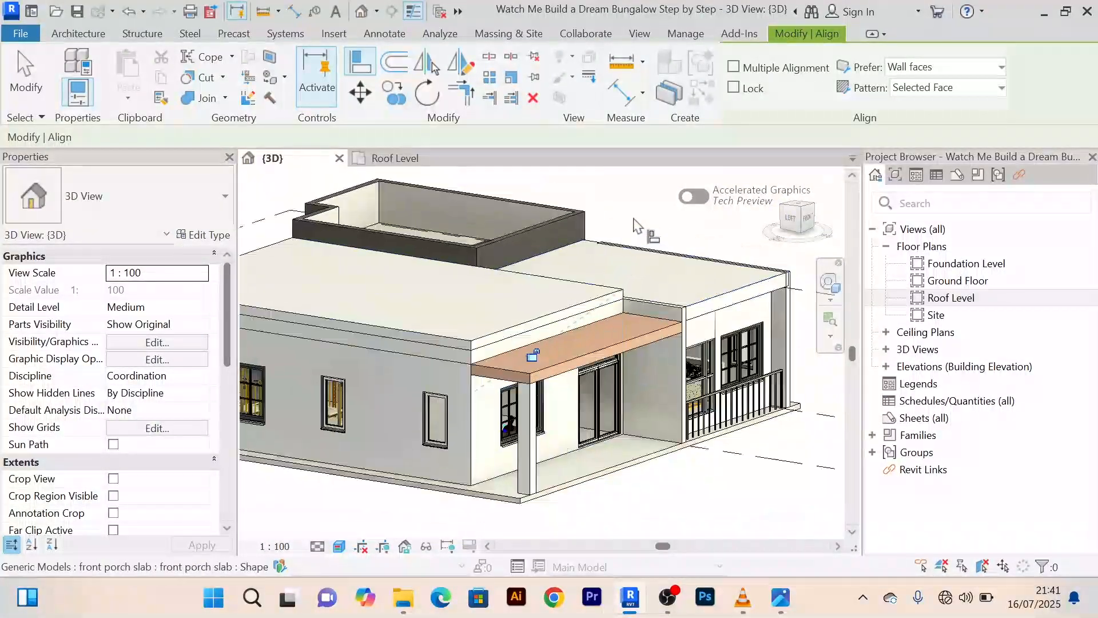
right_click(634, 219)
click(636, 204)
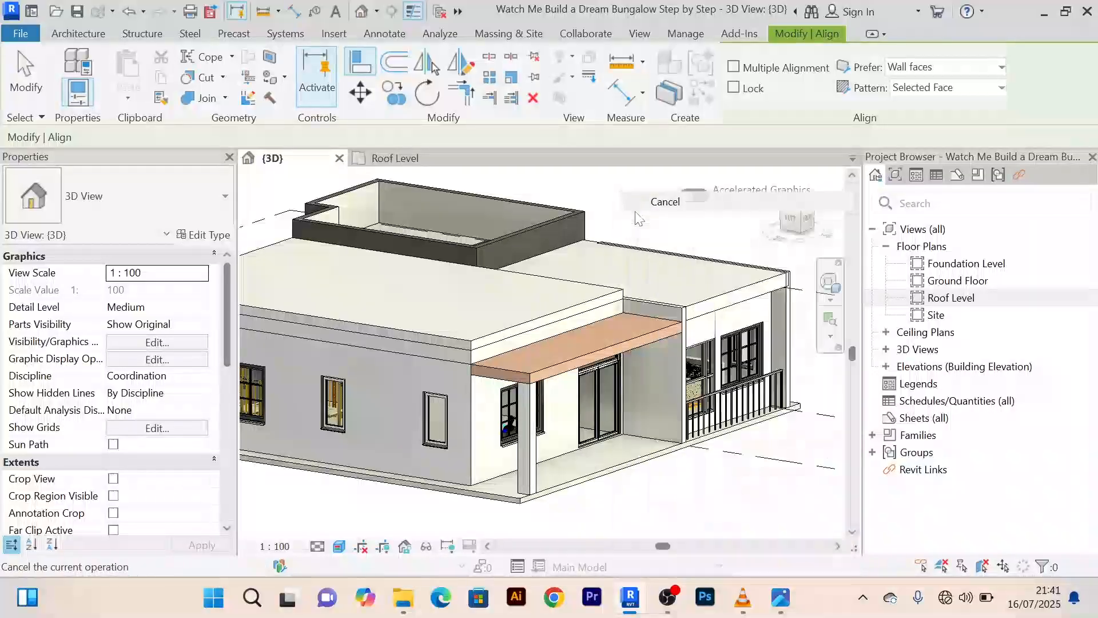
Examine the main roof block from the front, including its junction with the lower roof and the dark parapets
scroll(587, 302, down, 4)
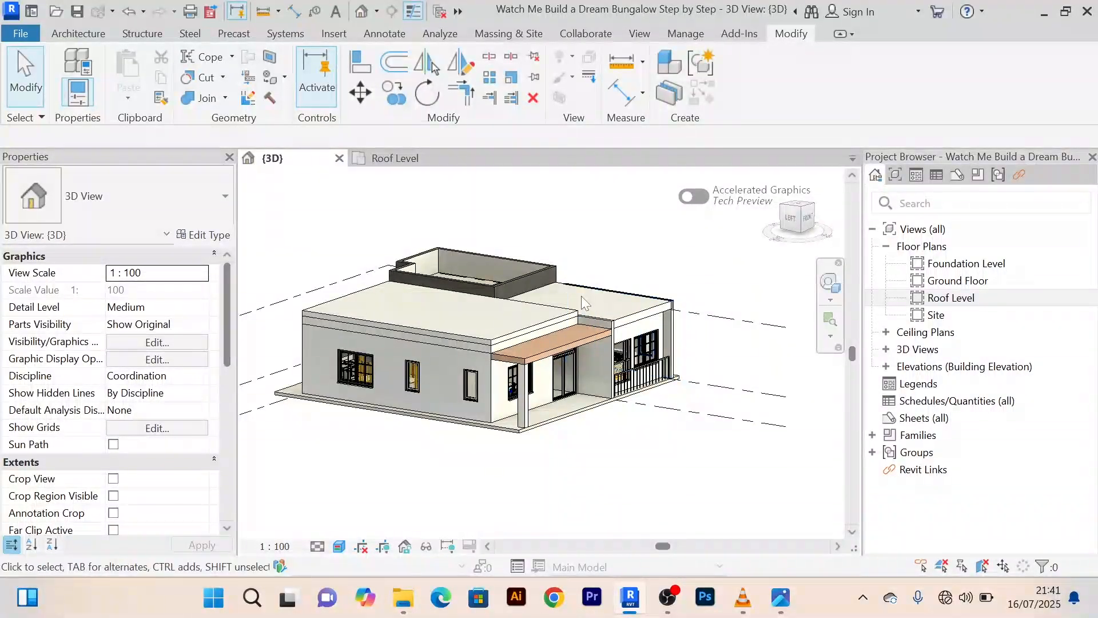
mouse_move(582, 302)
shift+middle_down()
mouse_move(526, 298)
mouse_move(577, 322)
shift+middle_up()
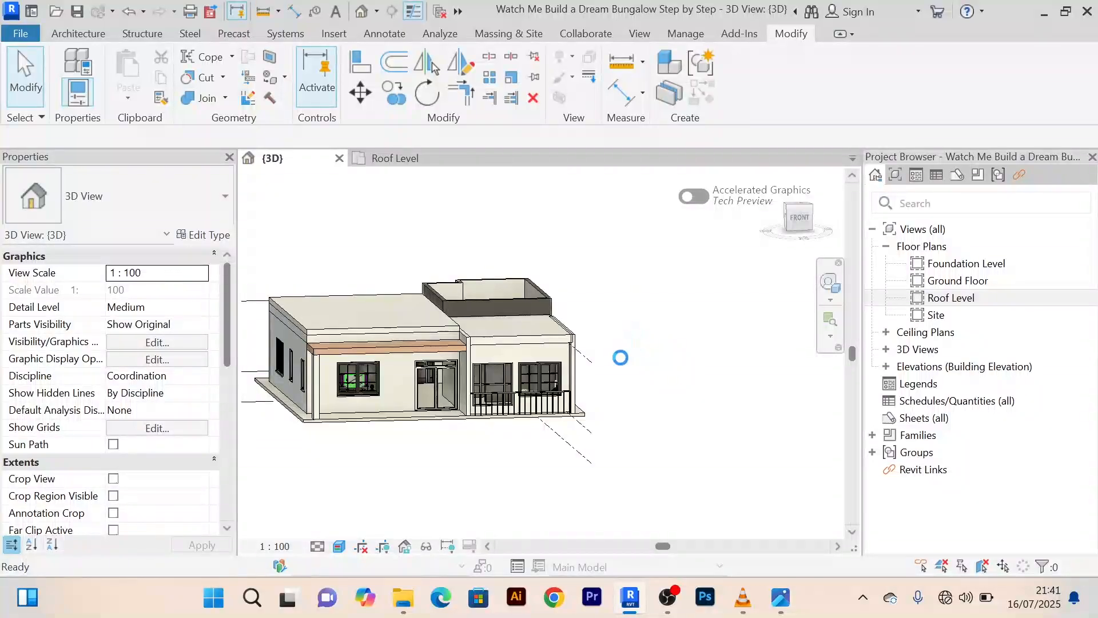
scroll(611, 357, up, 4)
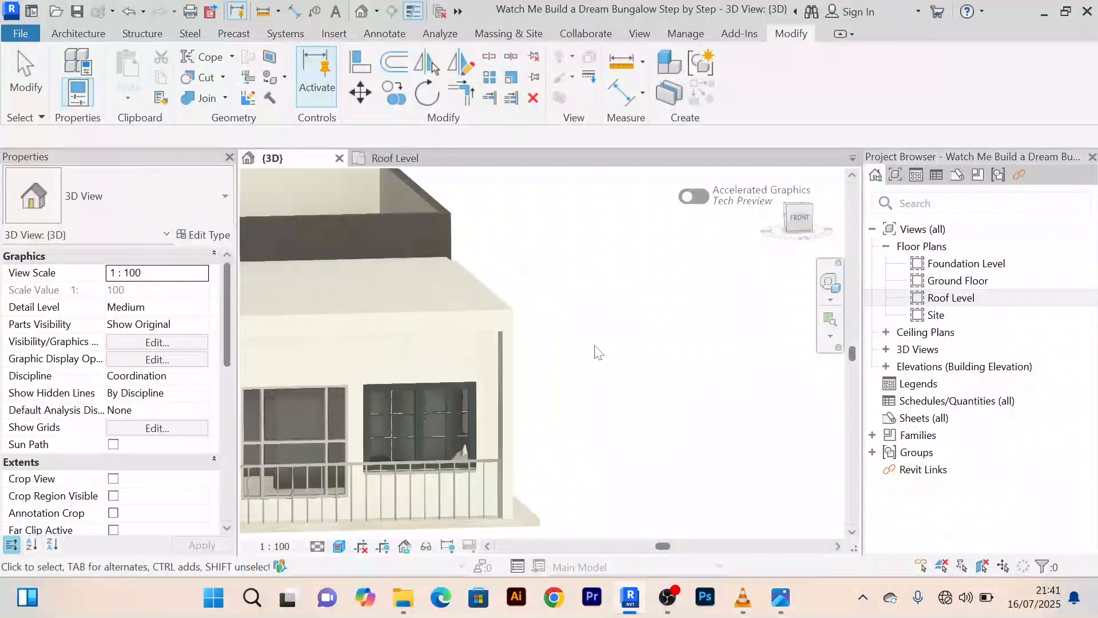
scroll(663, 344, down, 1)
middle_drag(661, 348, 772, 337)
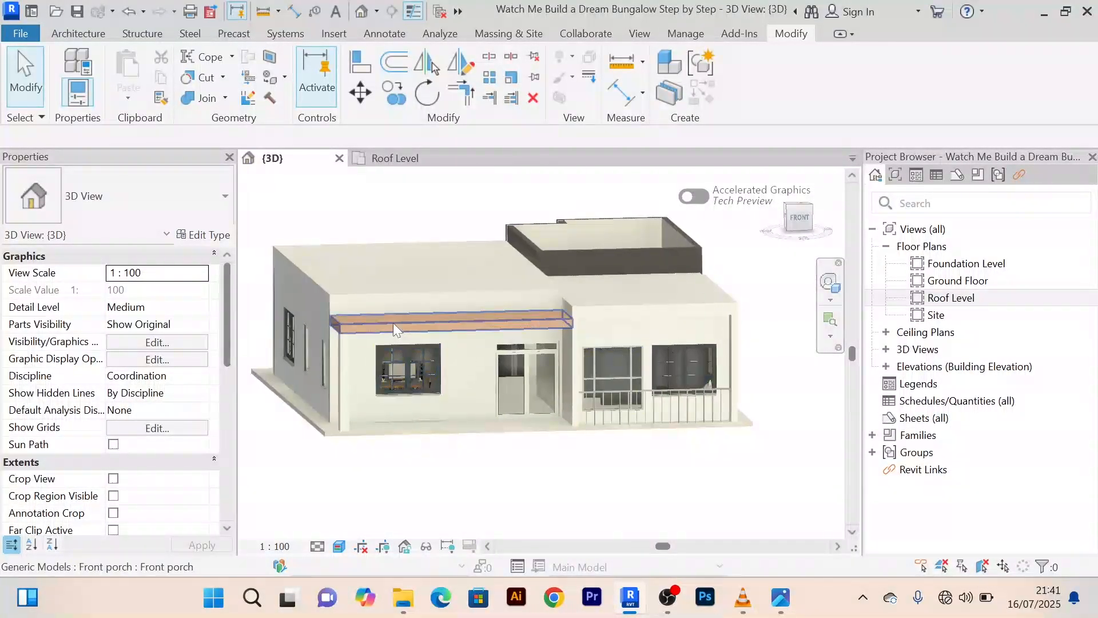
scroll(419, 238, down, 2)
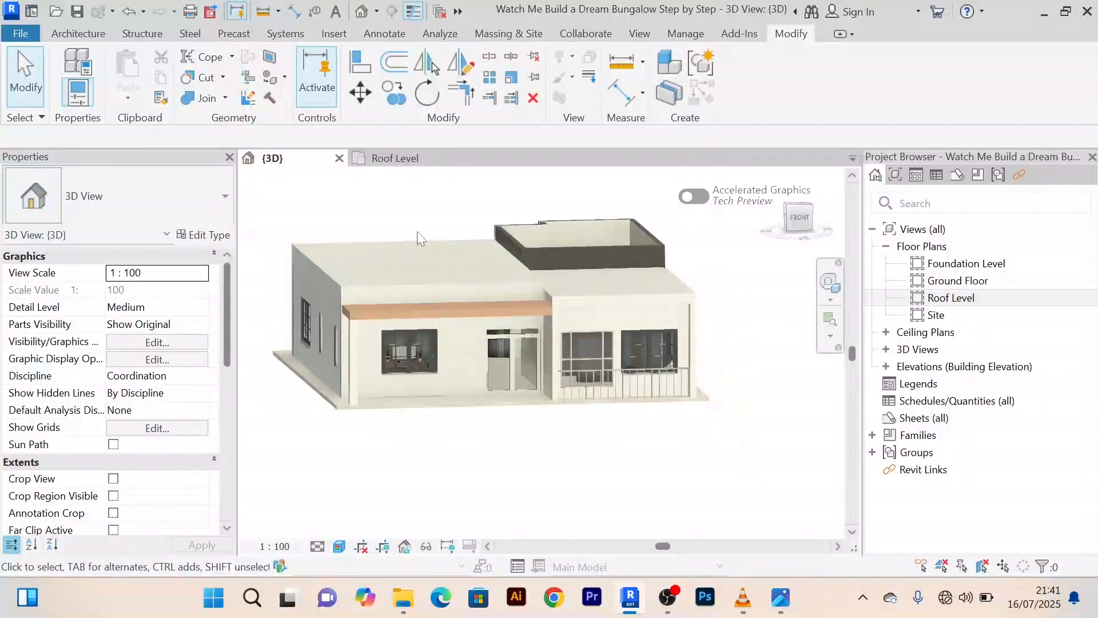
middle_drag(426, 249, 358, 324)
scroll(473, 355, up, 4)
middle_drag(426, 350, 587, 345)
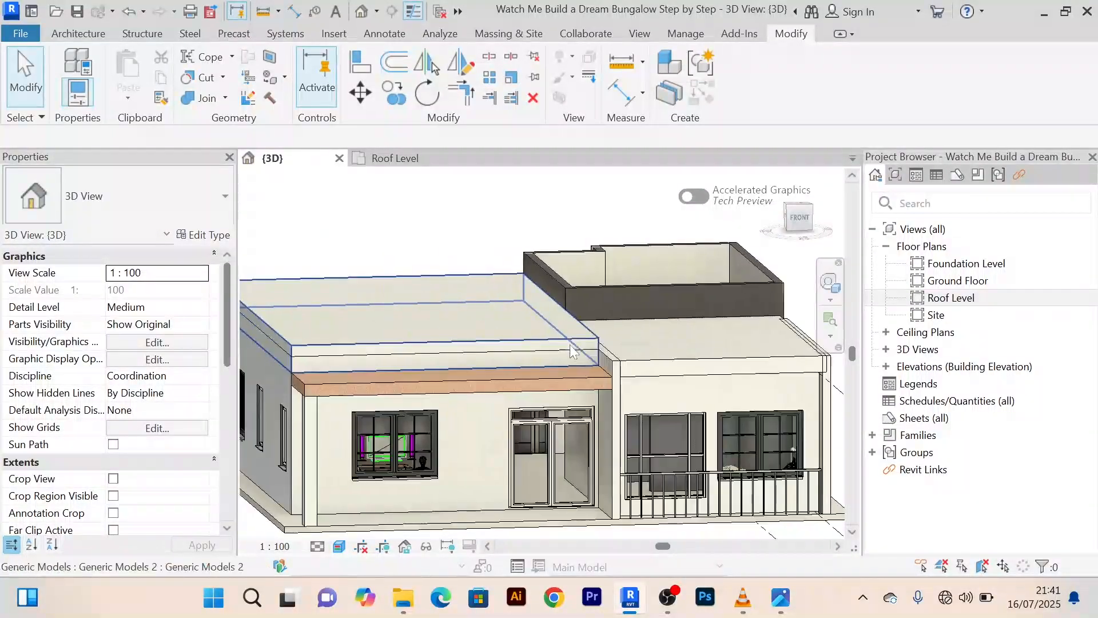
scroll(622, 330, up, 3)
scroll(623, 330, down, 2)
scroll(616, 332, up, 1)
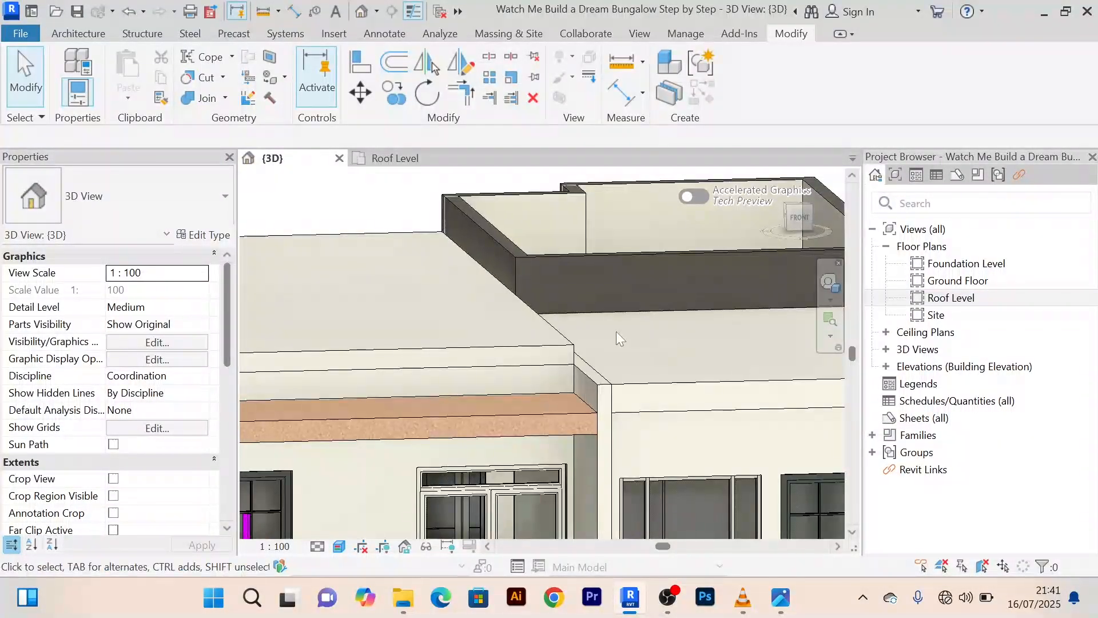
shift+middle_drag(616, 331, 591, 318)
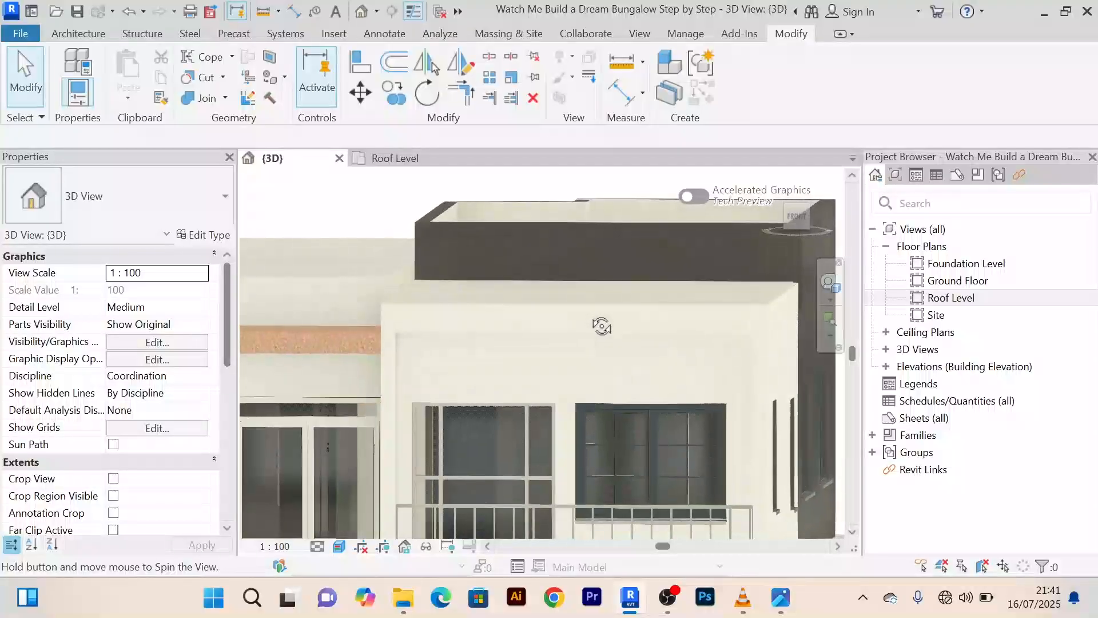
Examine the roof slab over the railed porch and compare the roof heights across the whole front facade
scroll(586, 276, up, 4)
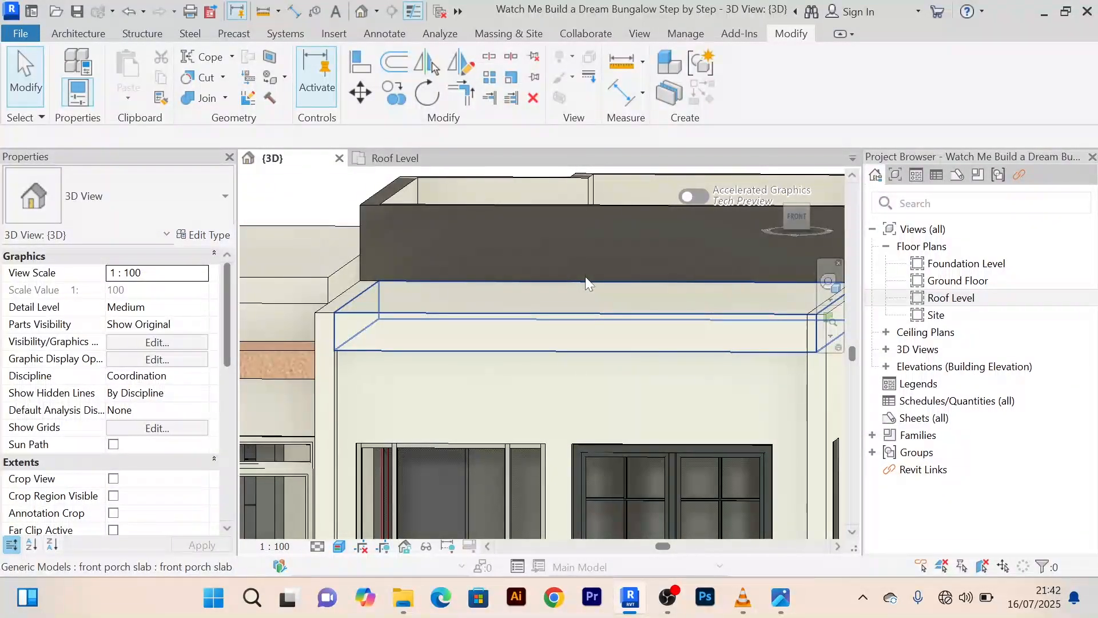
scroll(576, 272, down, 2)
middle_drag(583, 275, 829, 325)
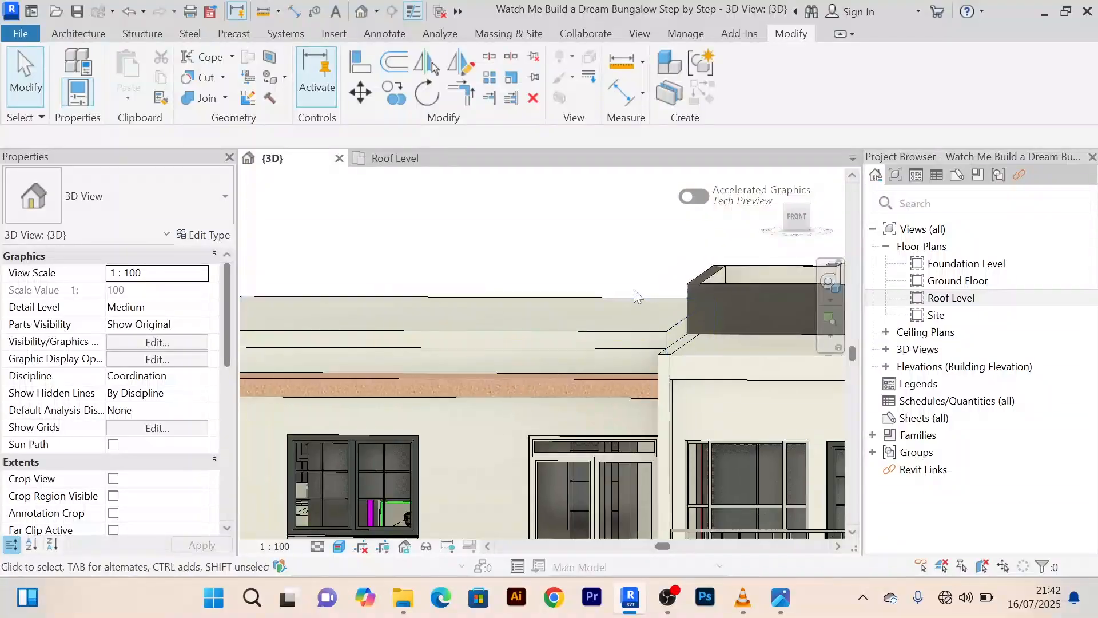
scroll(634, 297, down, 2)
middle_drag(633, 297, 486, 291)
scroll(679, 298, down, 2)
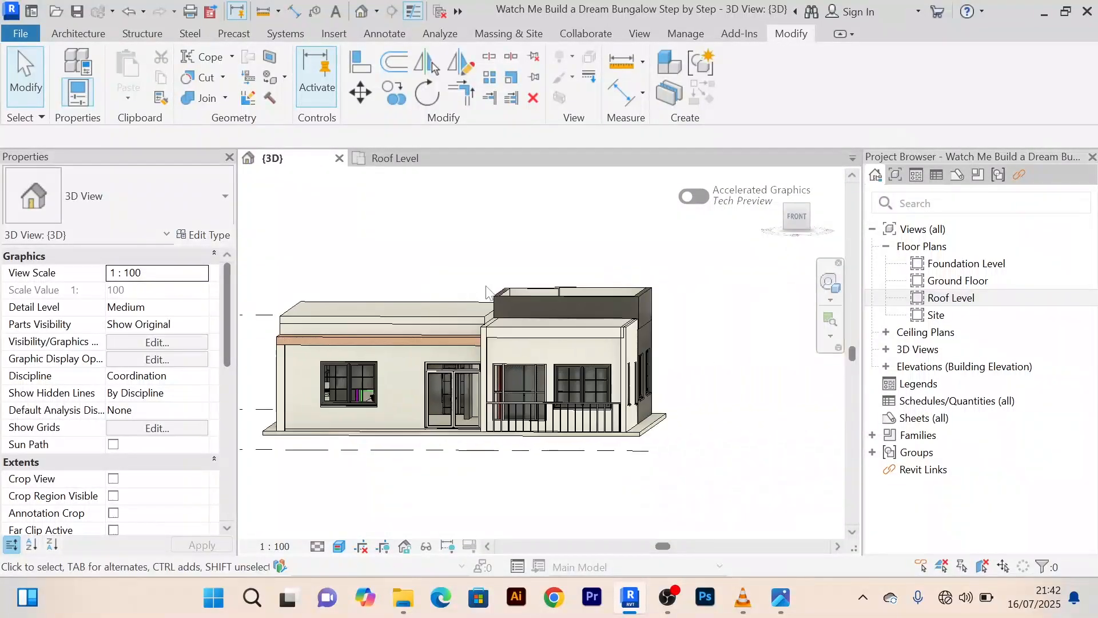
scroll(574, 300, up, 2)
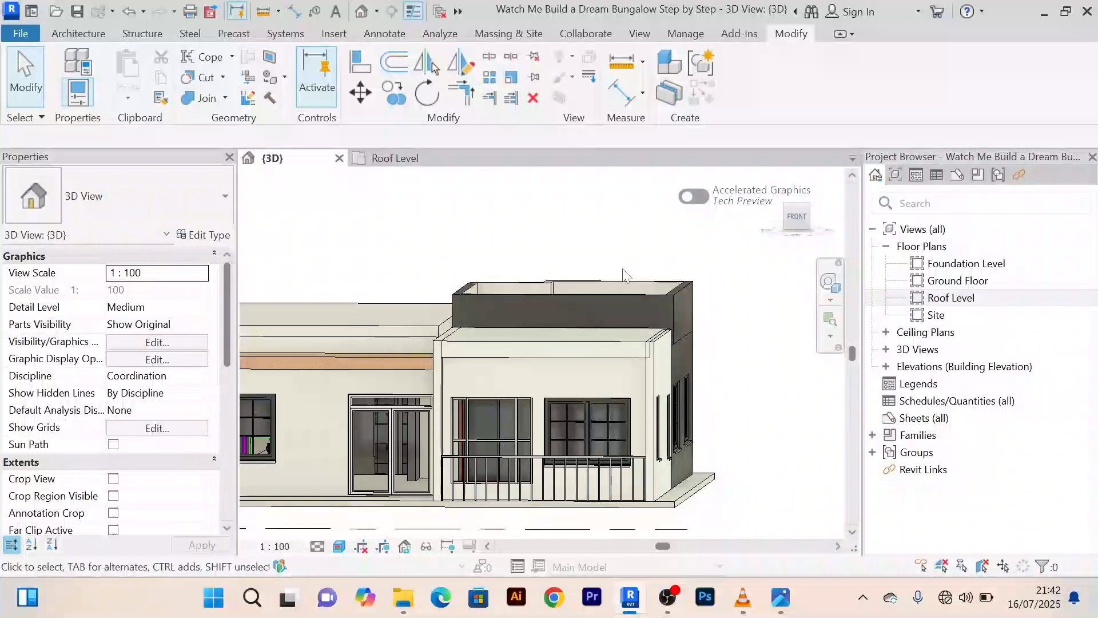
scroll(636, 279, down, 2)
middle_drag(638, 281, 733, 262)
scroll(524, 437, up, 2)
scroll(524, 437, down, 2)
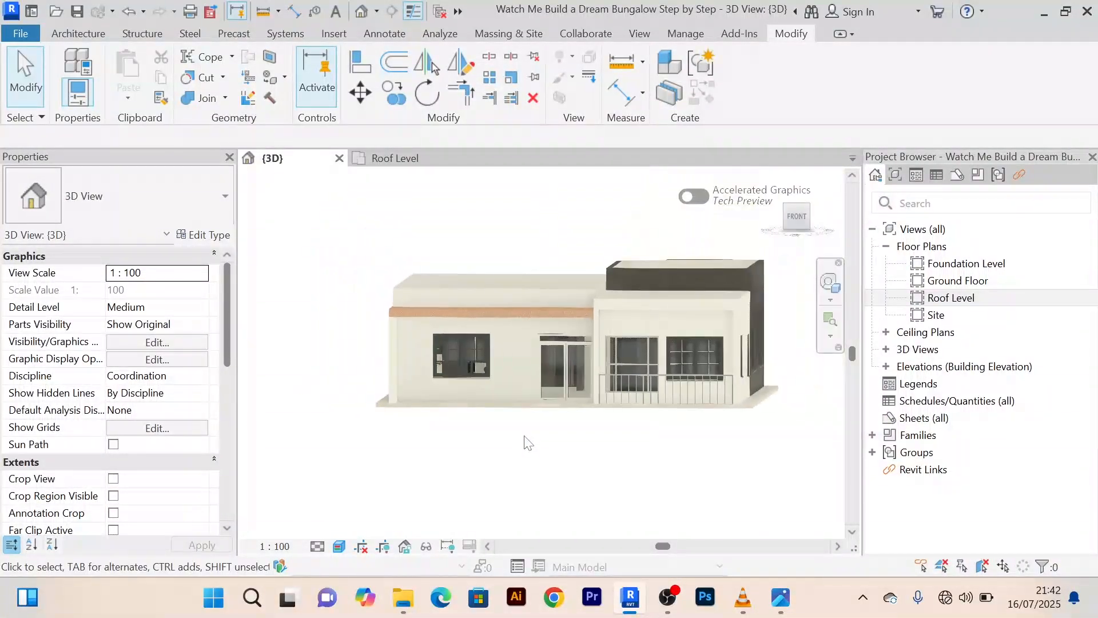
Start a new in-place component in the Generic Models category with the suggested name for the open roof section inside the dark parapets
scroll(522, 436, down, 1)
shift+middle_drag(532, 445, 555, 321)
scroll(640, 312, up, 3)
scroll(566, 332, up, 2)
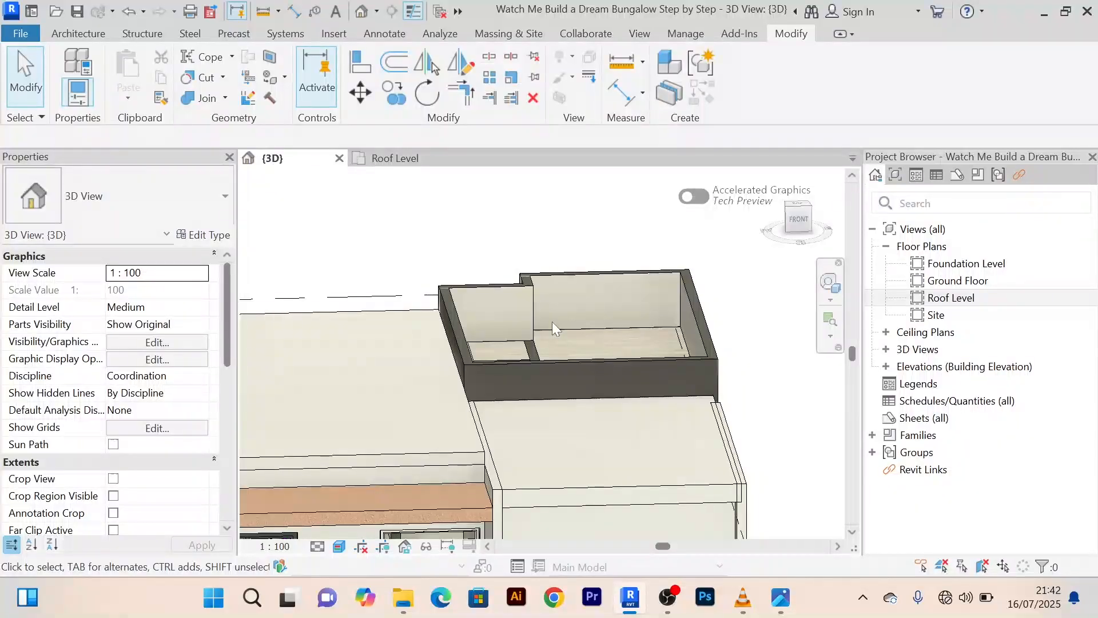
middle_drag(551, 321, 509, 325)
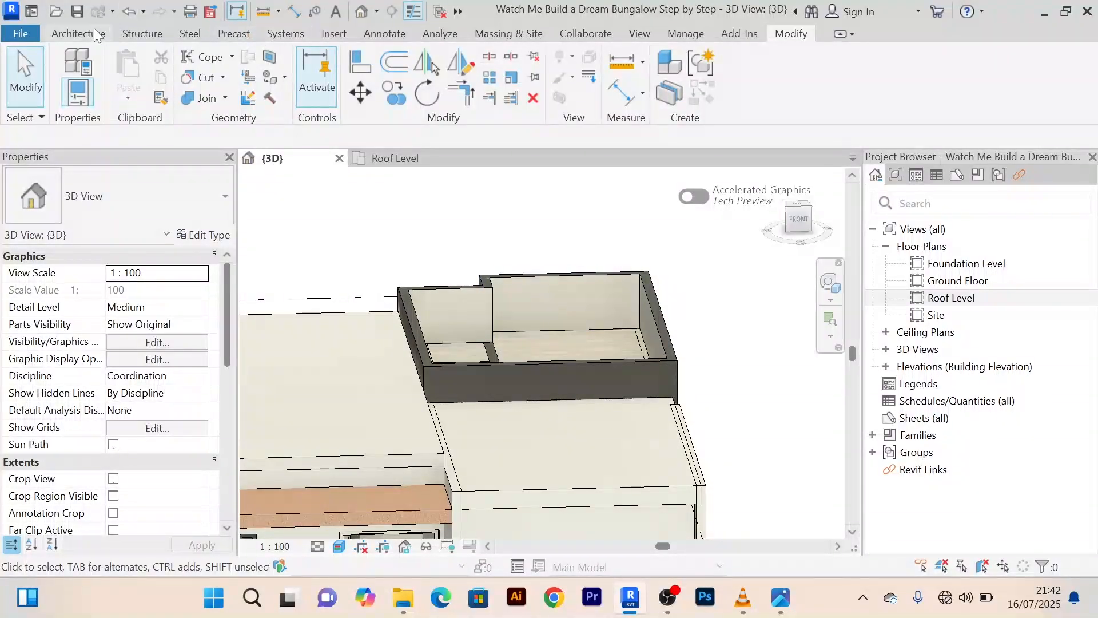
click(78, 36)
click(206, 78)
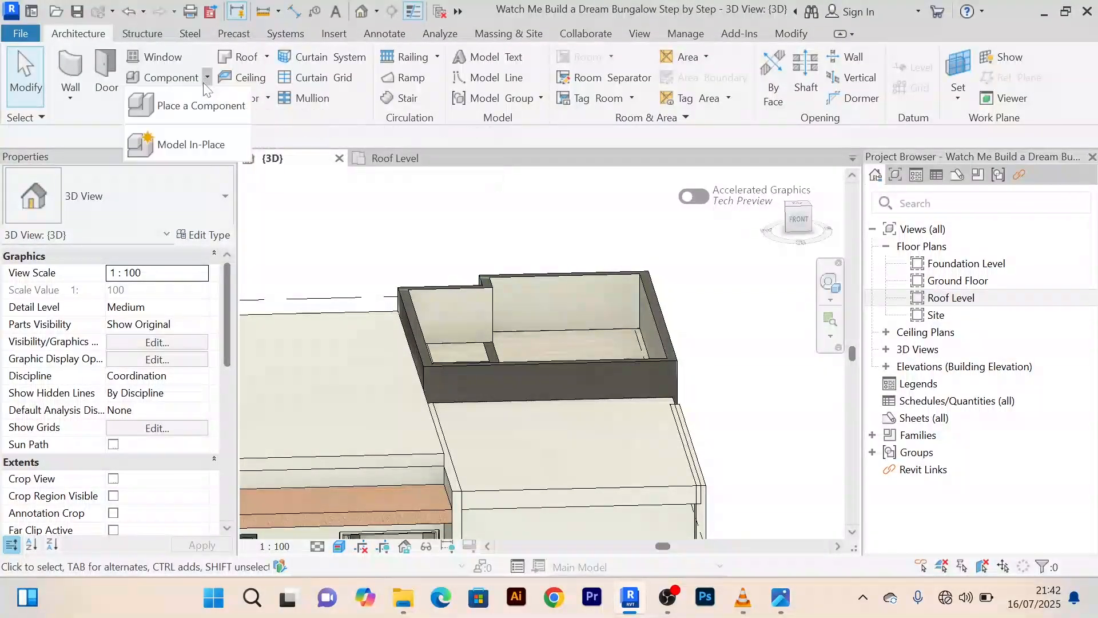
click(218, 143)
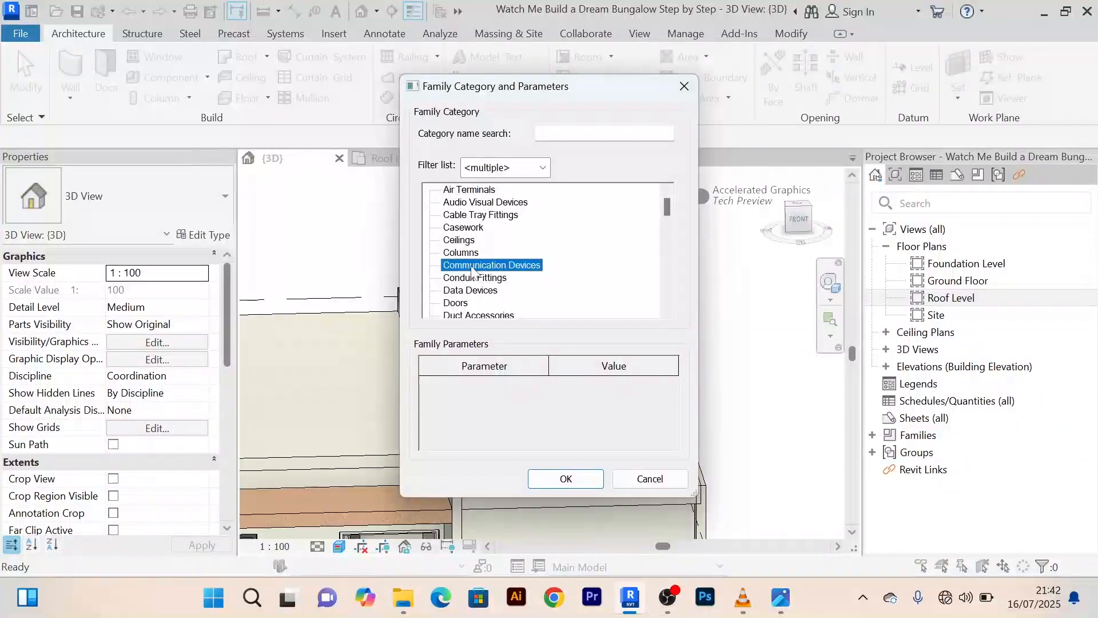
key(g)
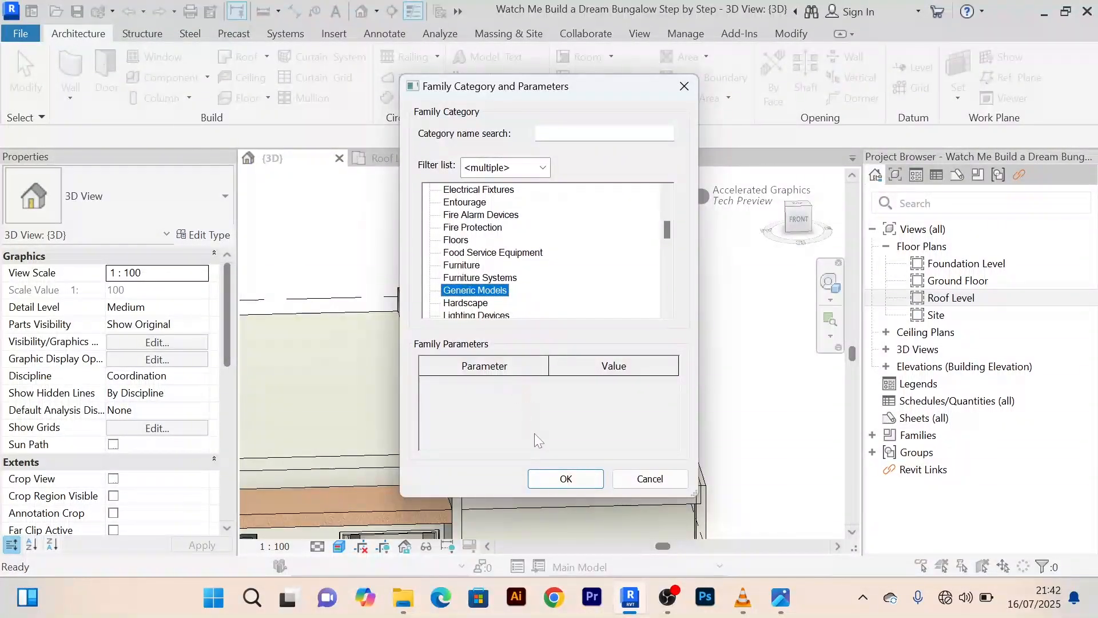
click(557, 483)
click(574, 326)
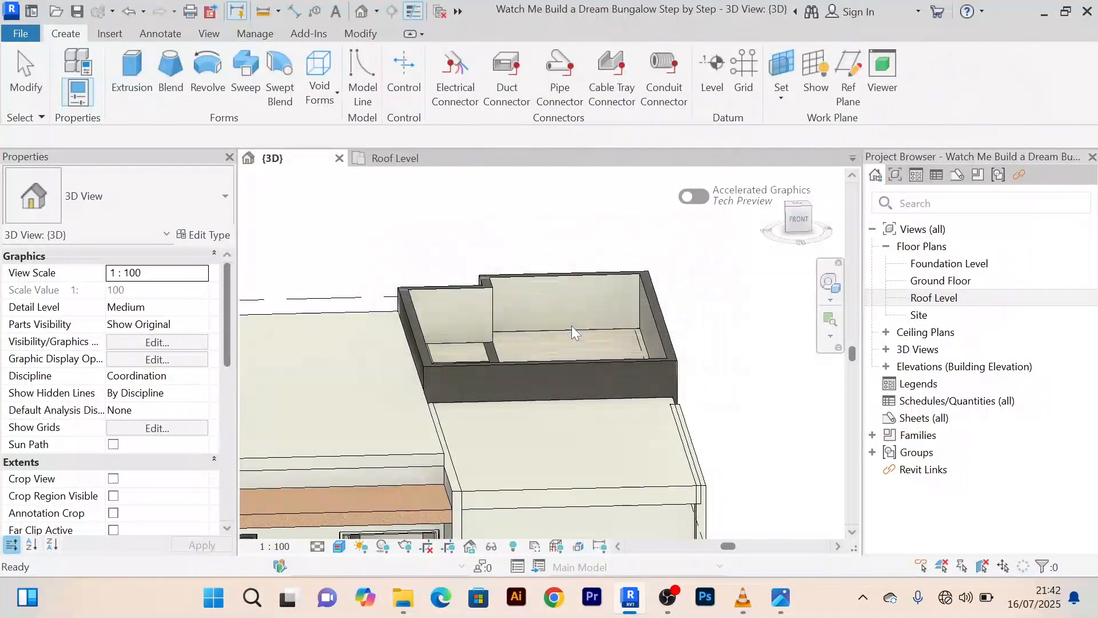
Begin an extrusion and pick the back parapet wall's inner face as its work plane
click(140, 77)
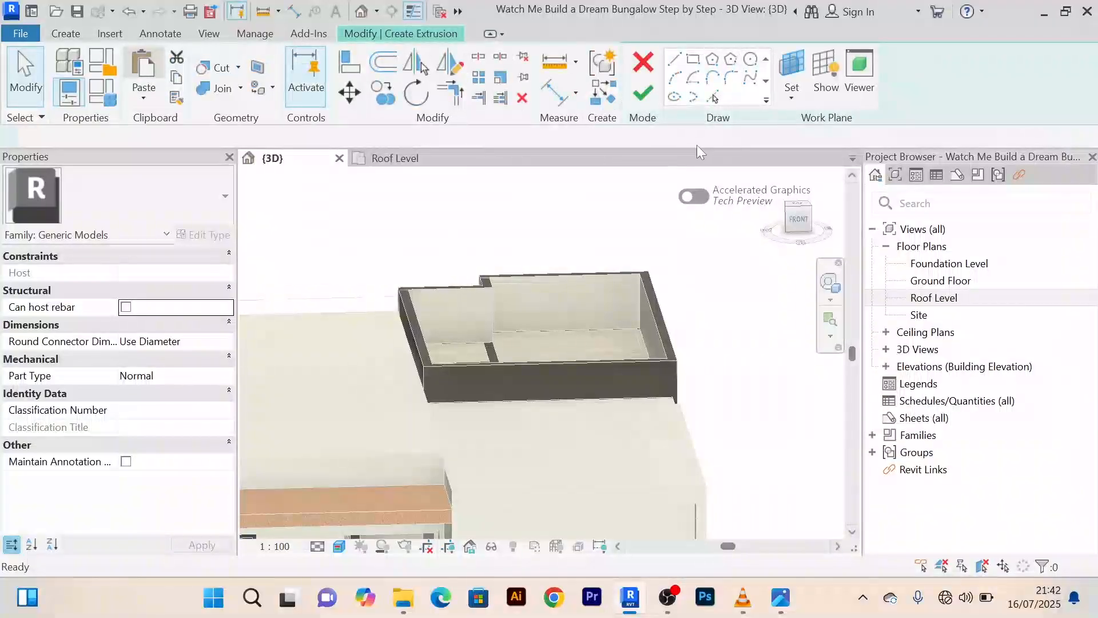
click(886, 67)
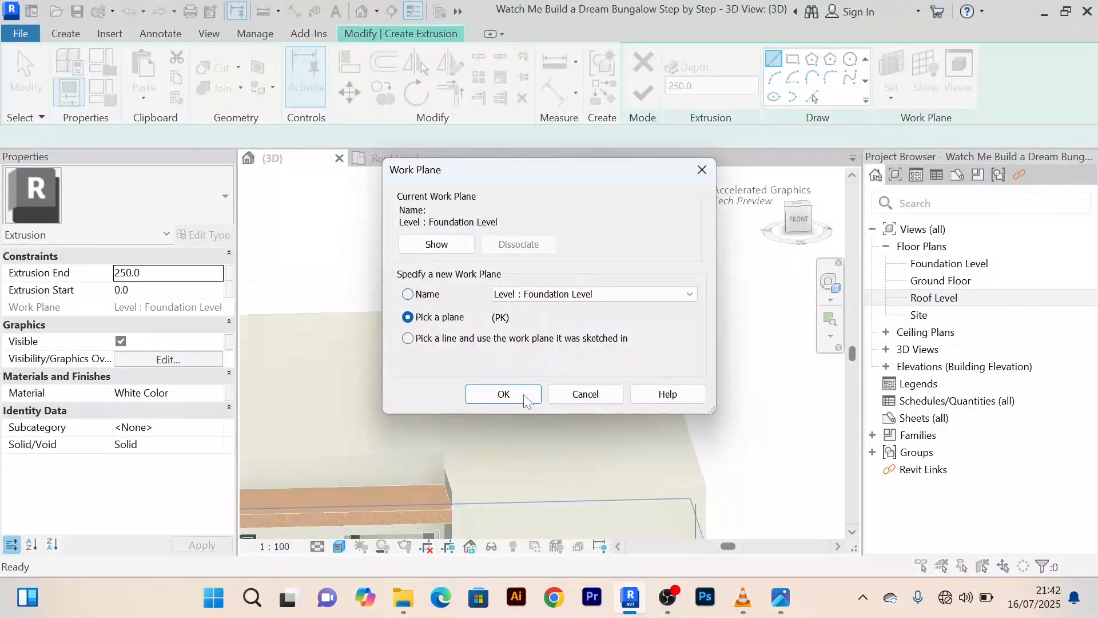
click(503, 395)
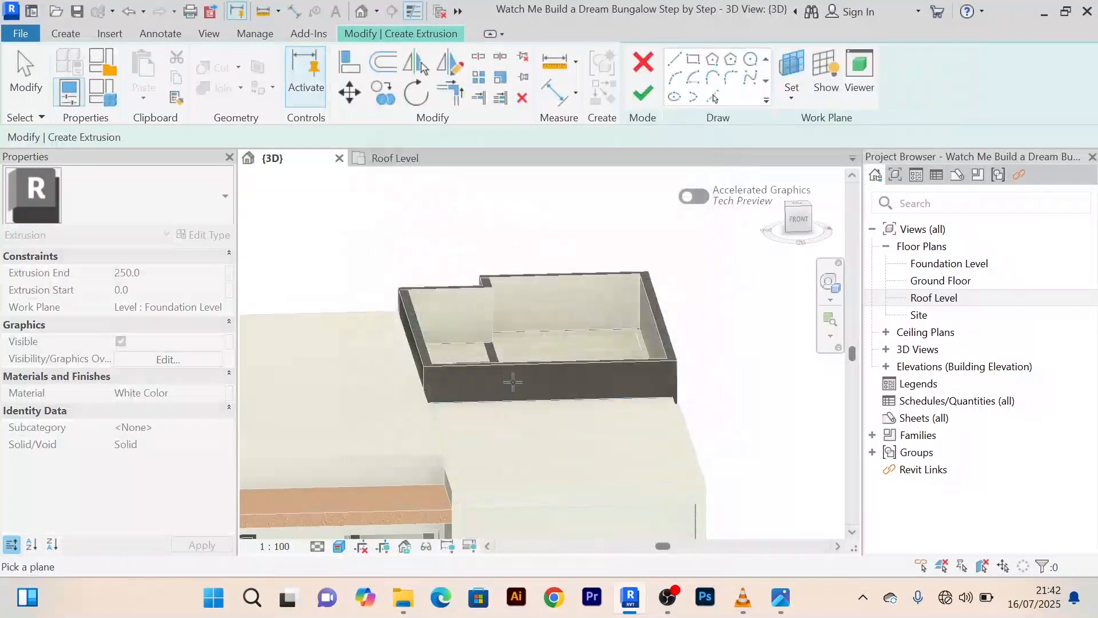
click(551, 277)
Sketch a rectangle about 3300 by 600 mm along the top of the back parapet's inner face
click(792, 59)
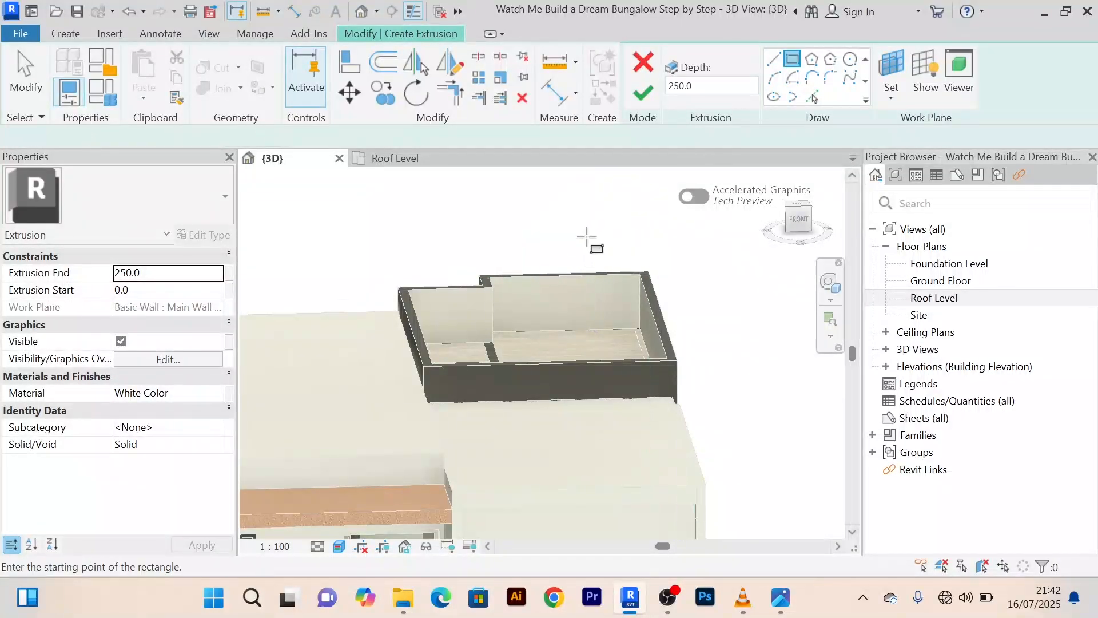
click(489, 277)
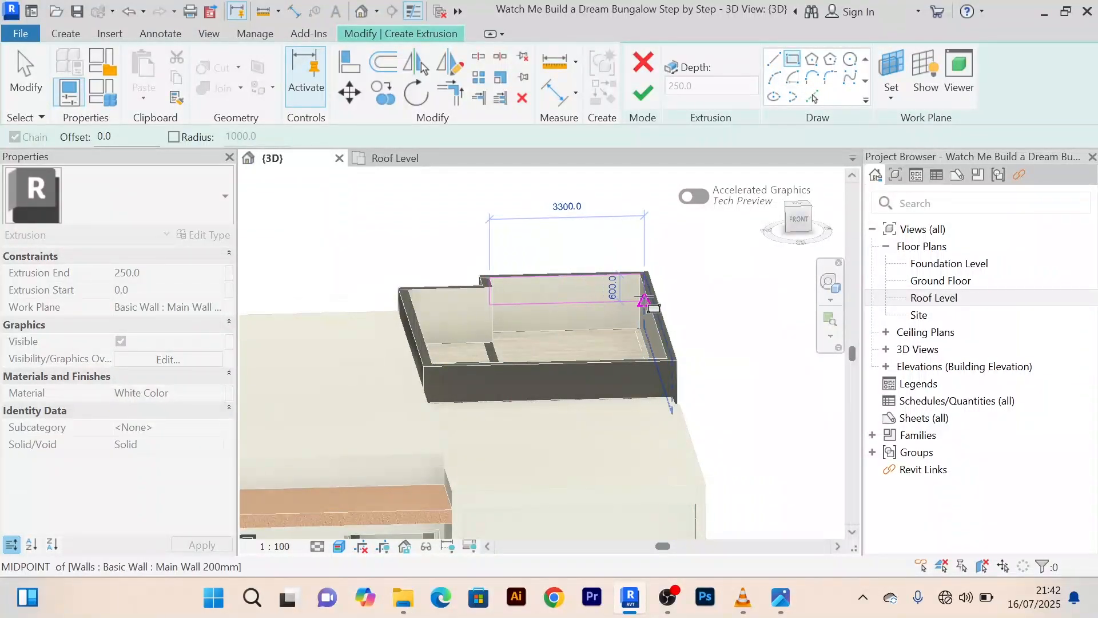
click(616, 264)
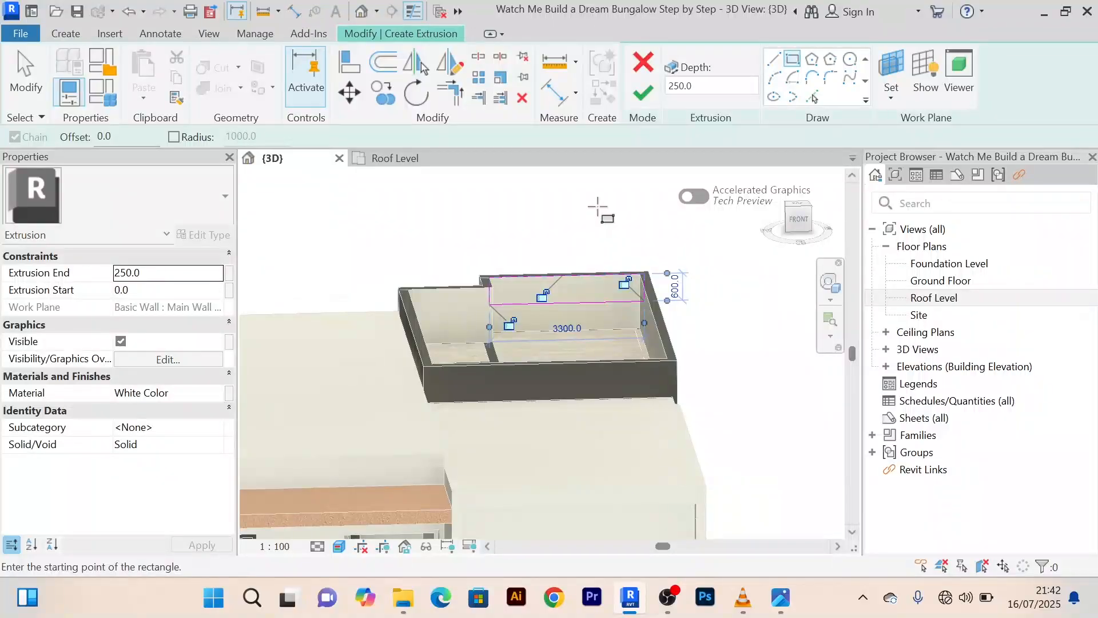
right_click(624, 180)
click(641, 187)
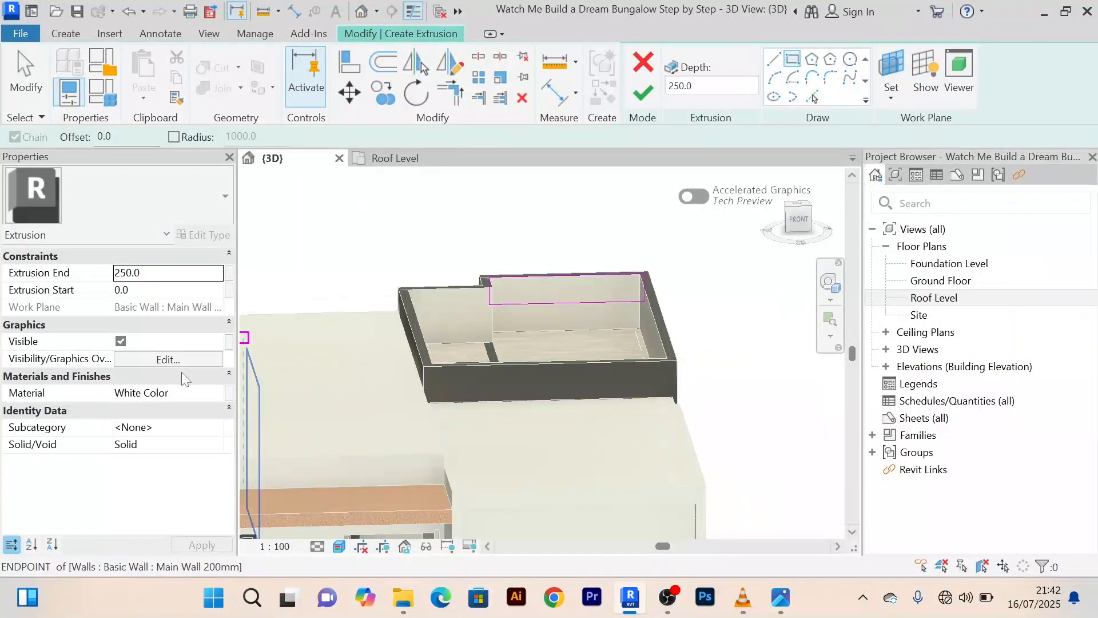
Complete the extrusion with a depth of 250 mm on the back parapet and finish the in-place model
click(644, 94)
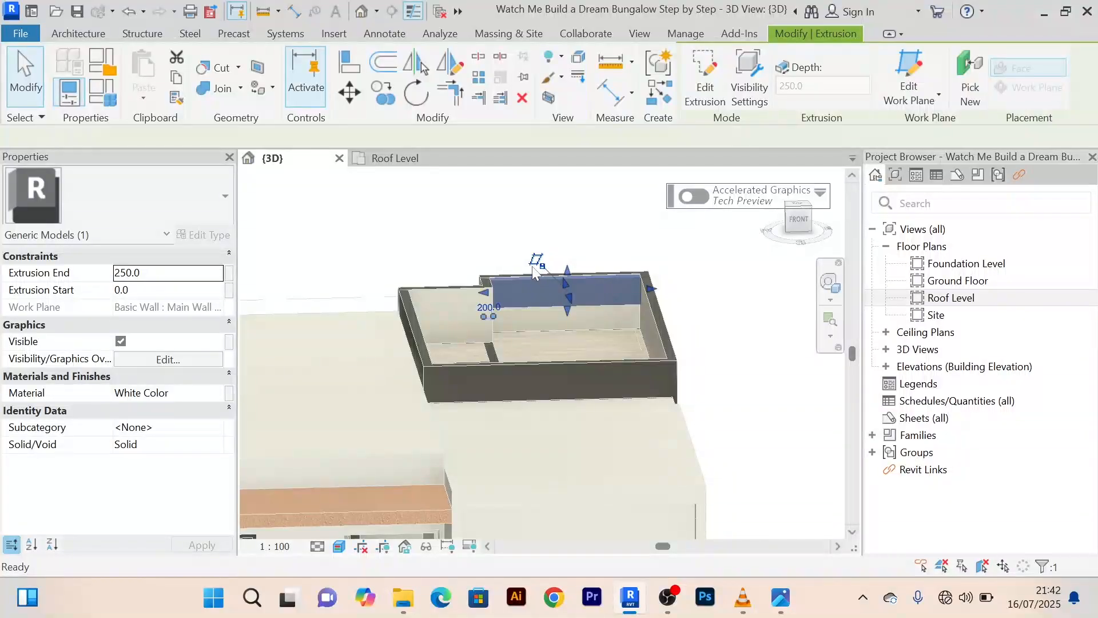
click(513, 257)
shift+middle_drag(509, 252, 578, 286)
middle_drag(578, 286, 591, 368)
scroll(503, 325, up, 2)
scroll(502, 325, down, 2)
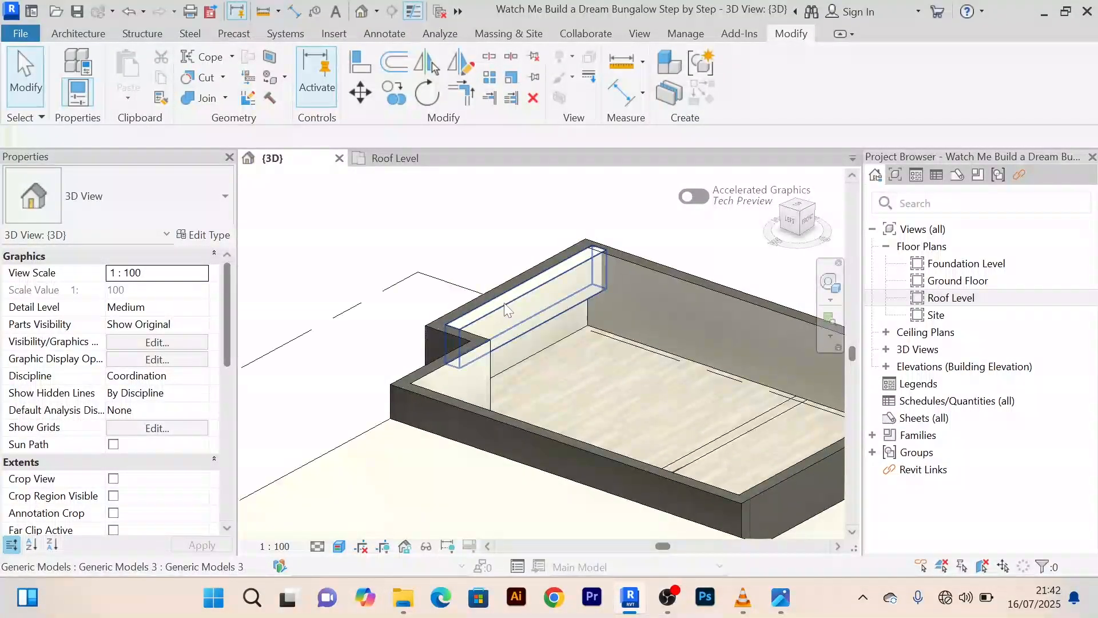
Stretch the new roof block from the back parapet to the front parapet's inner face, a depth of about 6640 mm
click(543, 356)
scroll(613, 373, up, 4)
shift+middle_drag(635, 342, 344, 309)
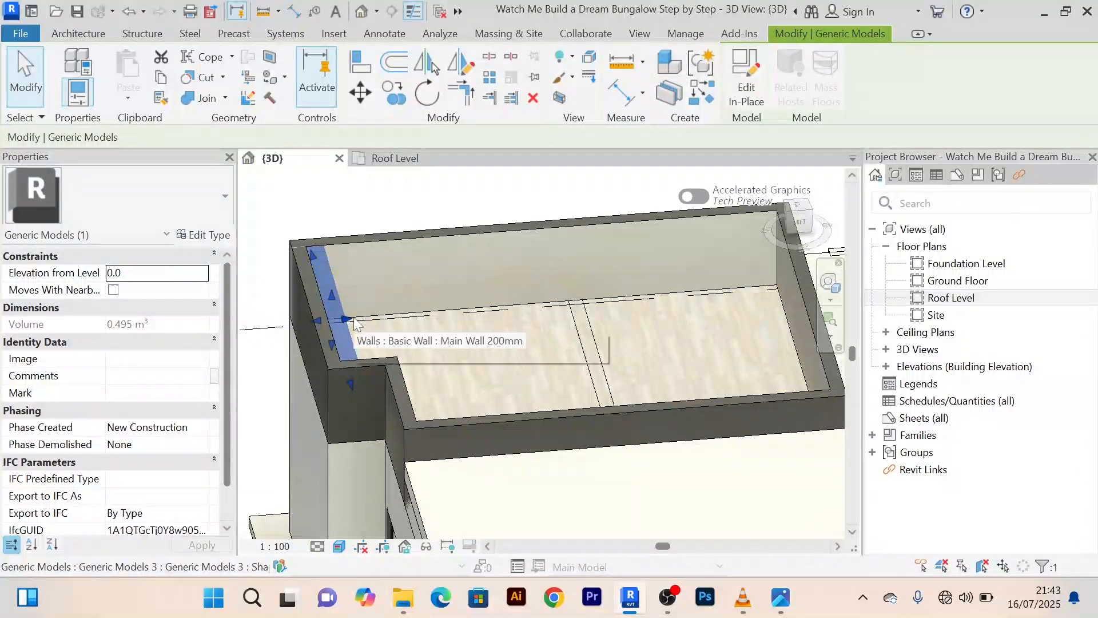
drag(347, 319, 795, 289)
drag(432, 323, 431, 310)
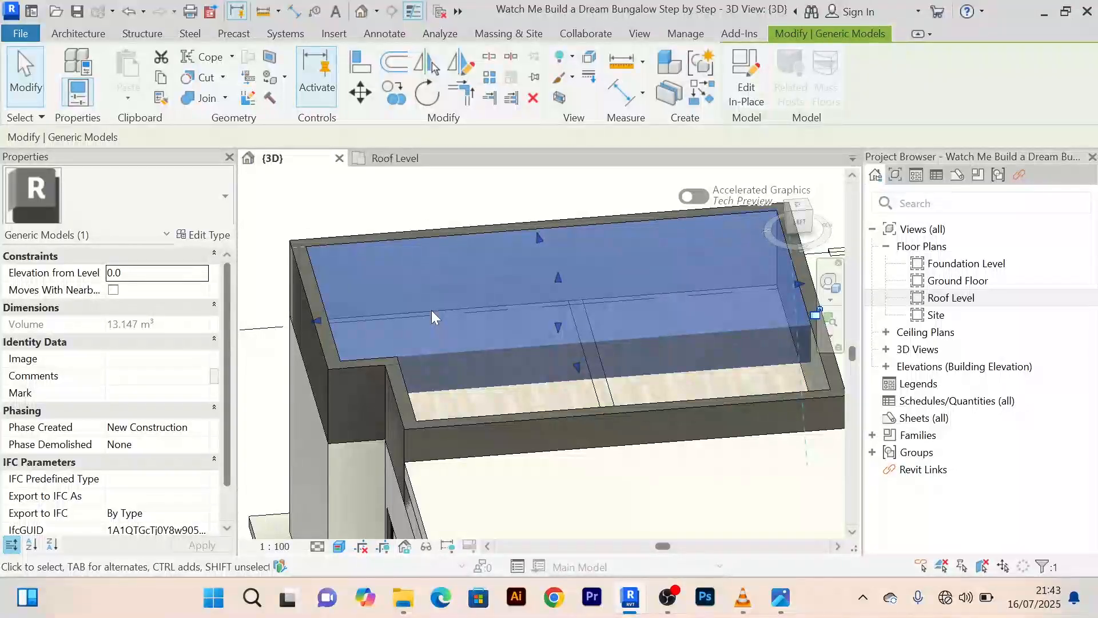
Stretch the roof block's free side across the uncovered area to the opposite side parapet's inner face
scroll(431, 304, down, 3)
shift+middle_drag(419, 302, 359, 330)
scroll(434, 316, up, 5)
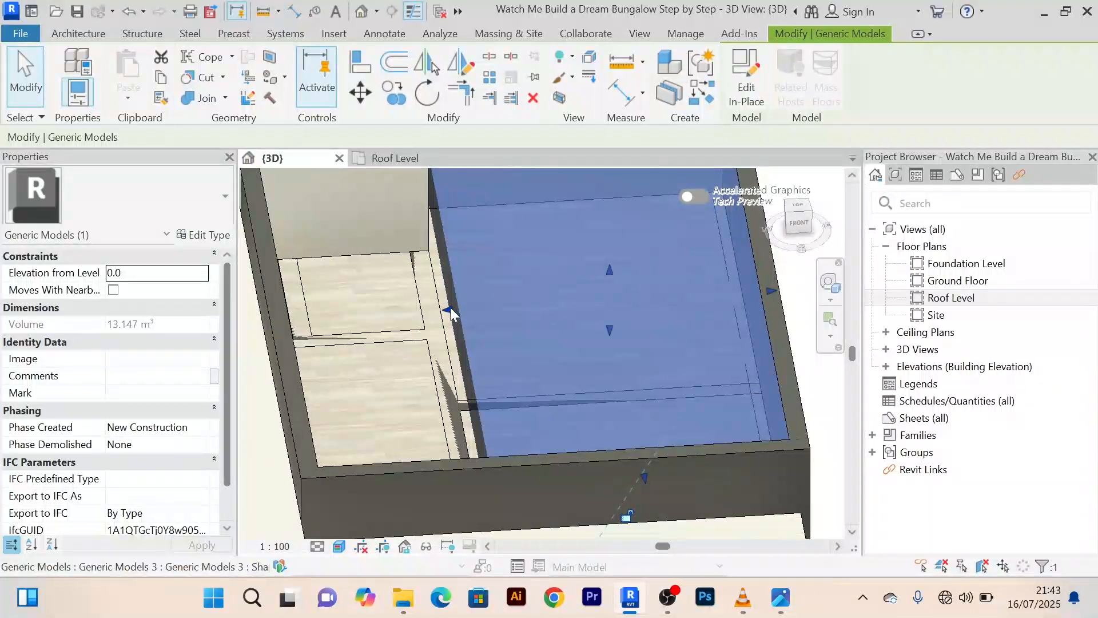
drag(451, 307, 297, 323)
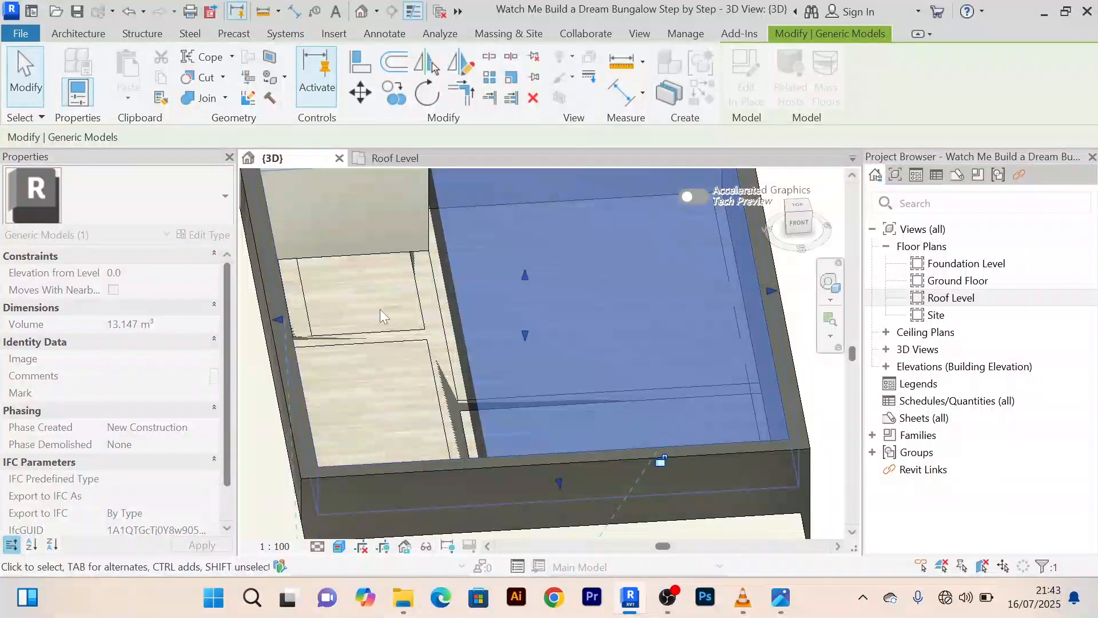
scroll(380, 309, down, 5)
scroll(435, 339, up, 2)
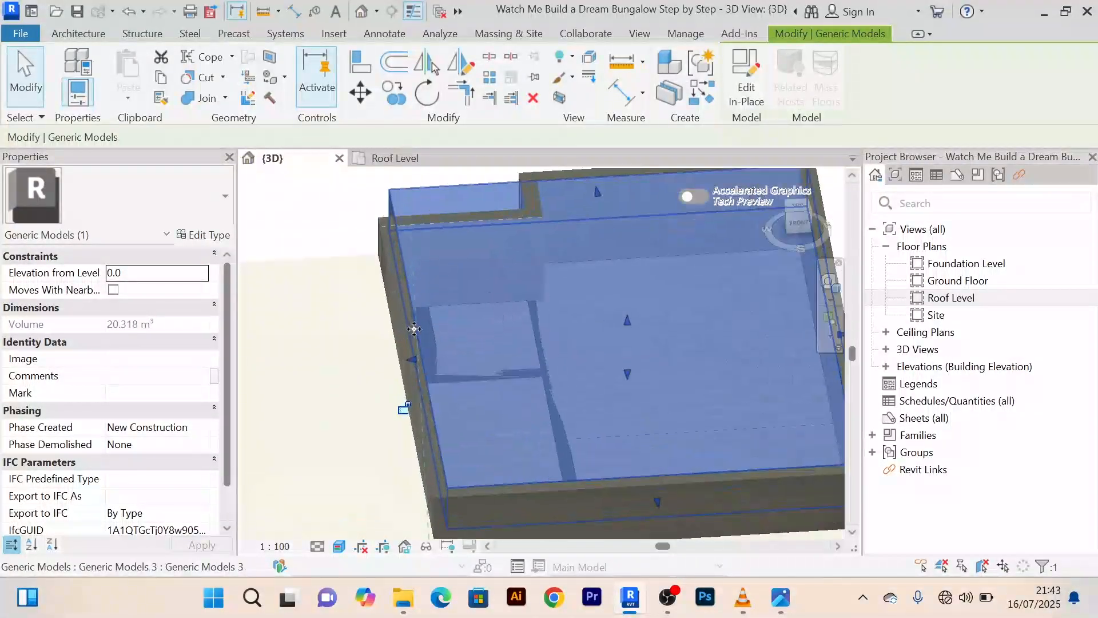
Examine from behind how the widened roof block fits the stepped corner of the back parapet
scroll(424, 327, down, 1)
shift+middle_drag(425, 328, 750, 376)
scroll(750, 376, up, 4)
scroll(646, 400, down, 2)
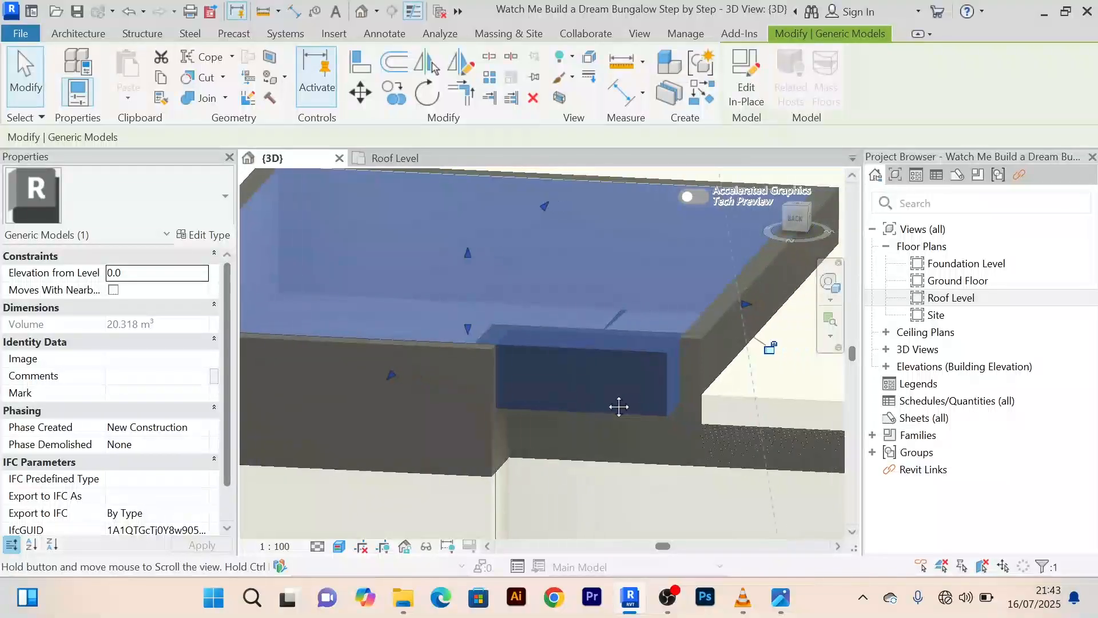
scroll(607, 377, down, 3)
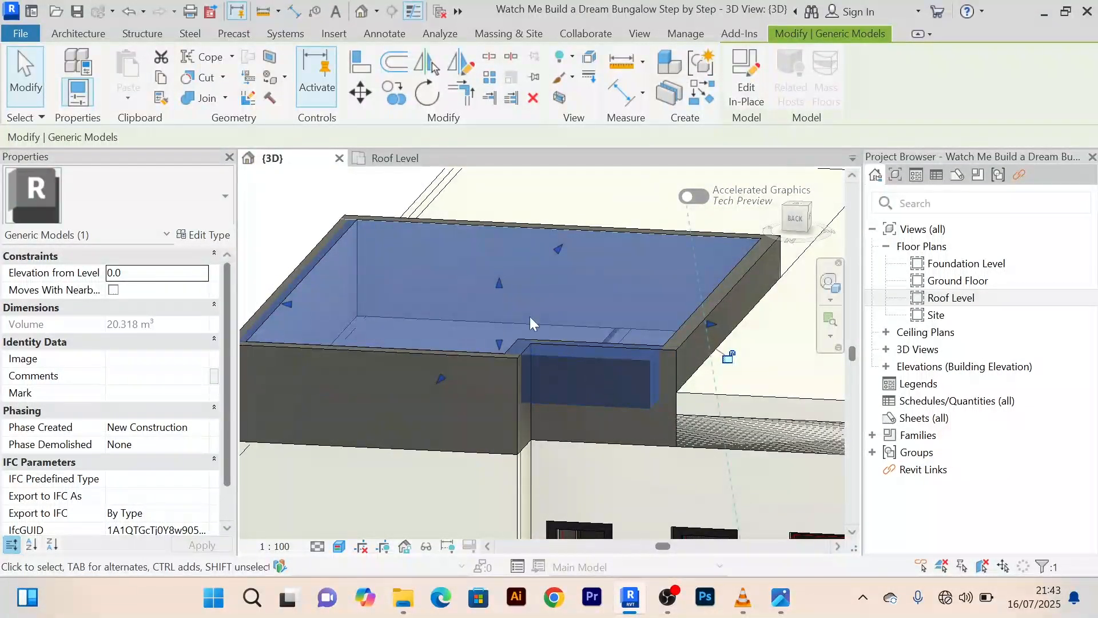
click(538, 212)
middle_drag(544, 206, 559, 275)
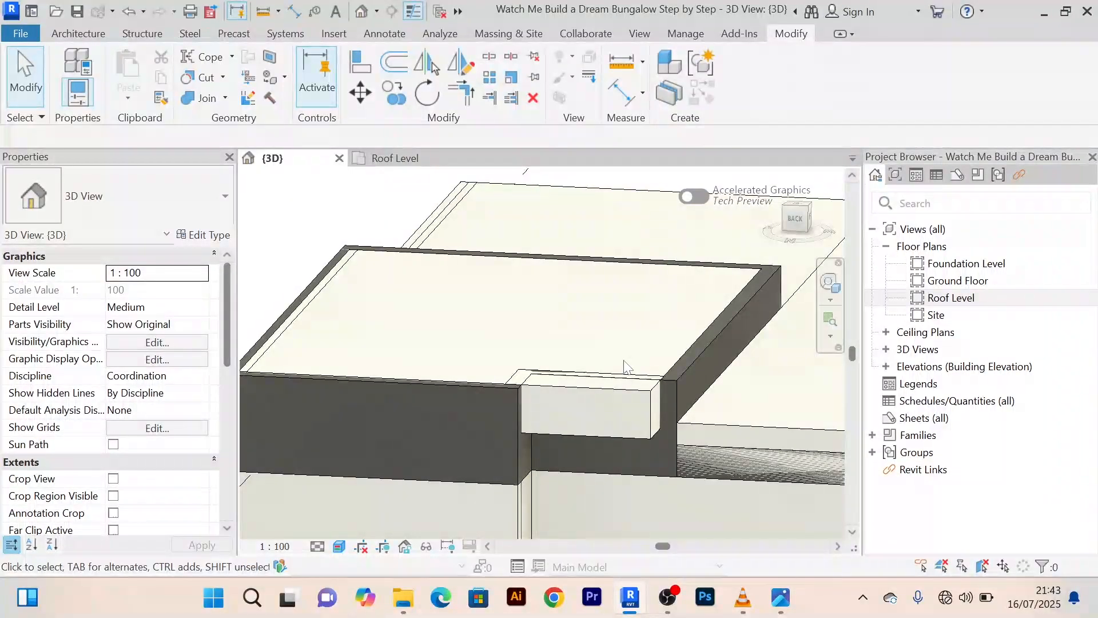
scroll(618, 363, down, 3)
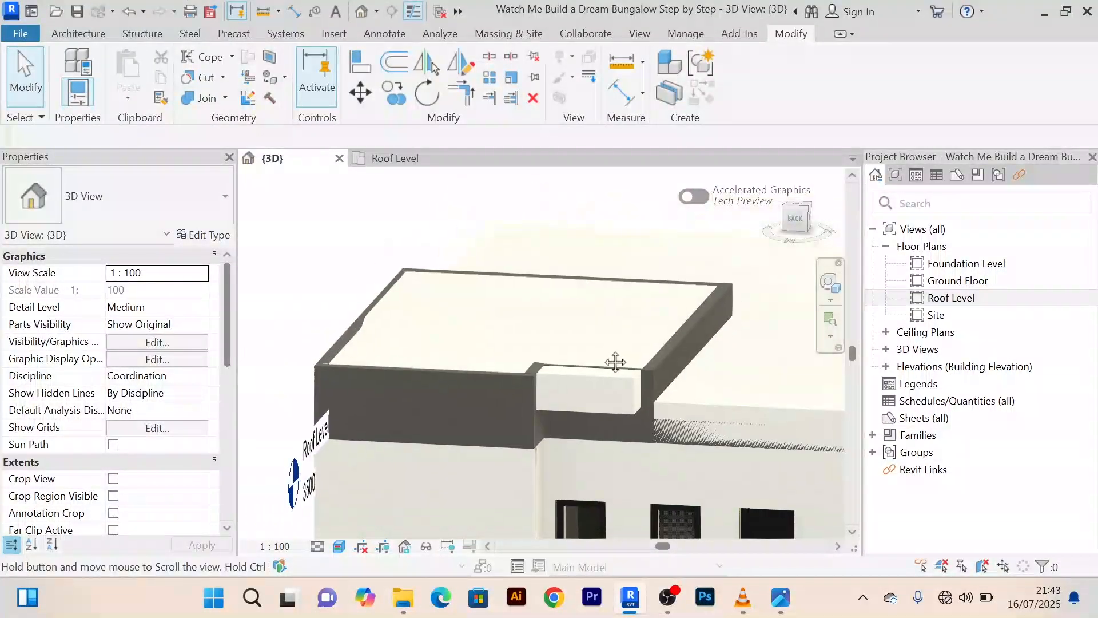
Edit the roof block in place and open its extrusion sketch at the stepped corner of the back parapet
scroll(613, 383, up, 4)
click(610, 369)
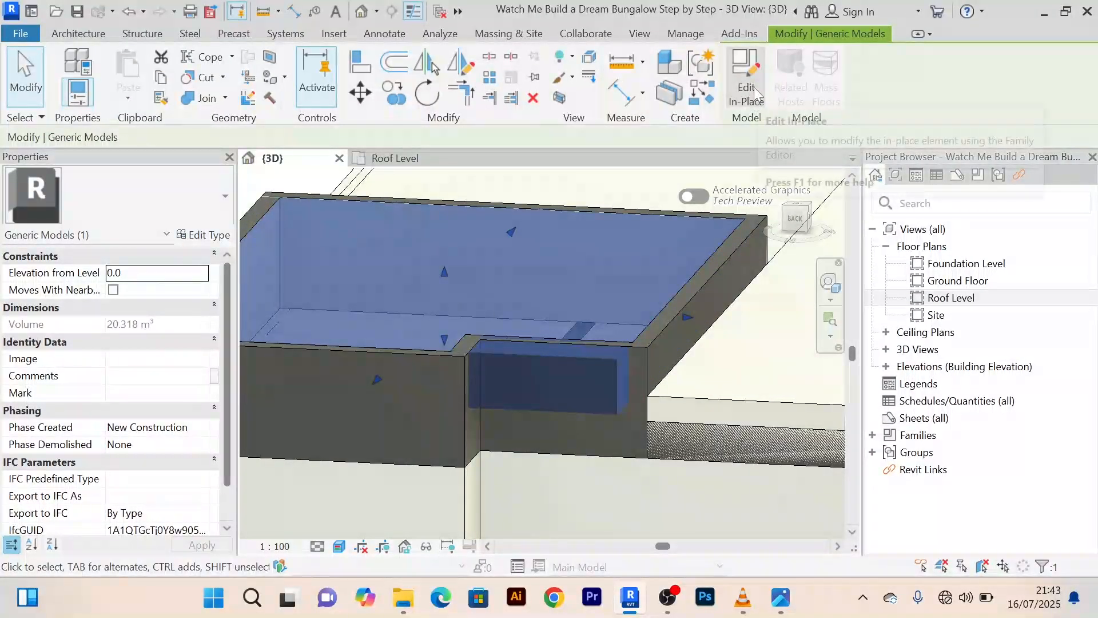
click(754, 102)
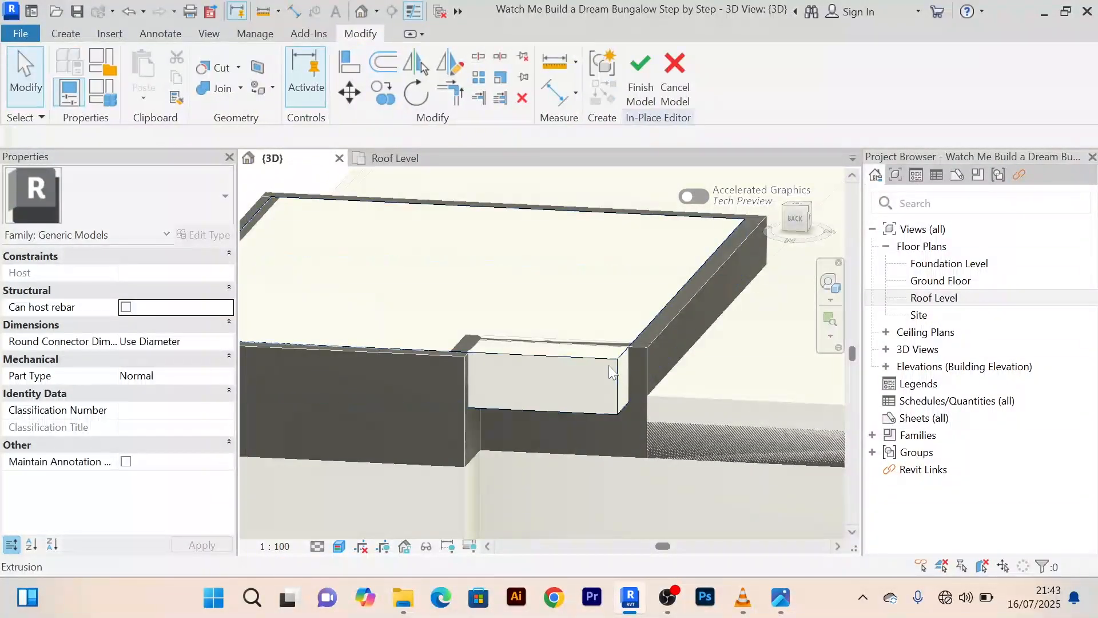
click(610, 366)
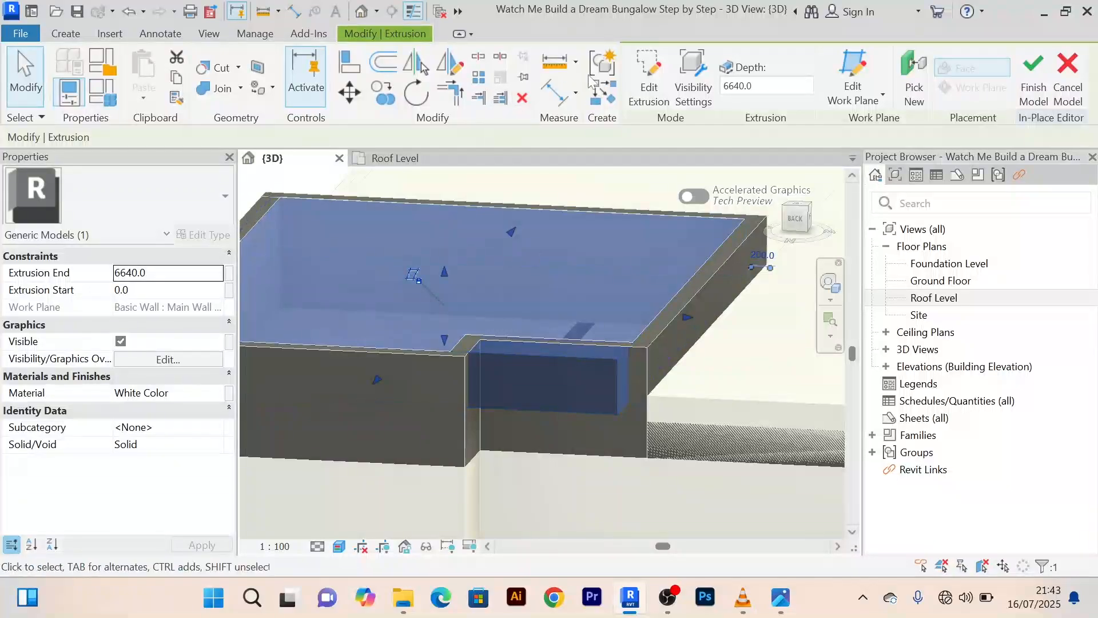
click(645, 91)
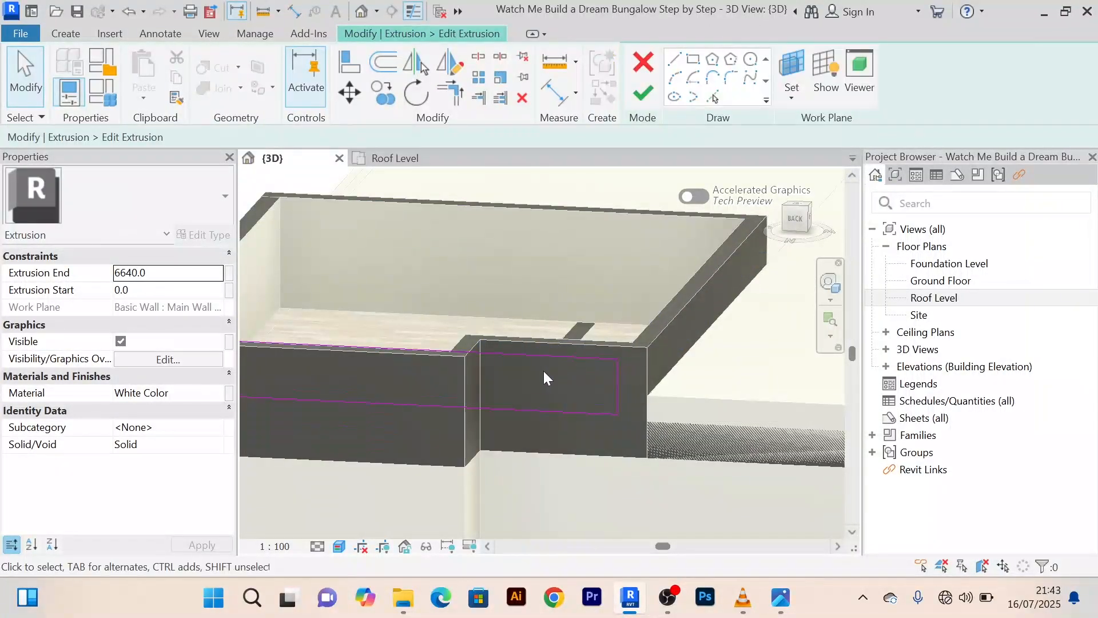
middle_drag(519, 370, 559, 355)
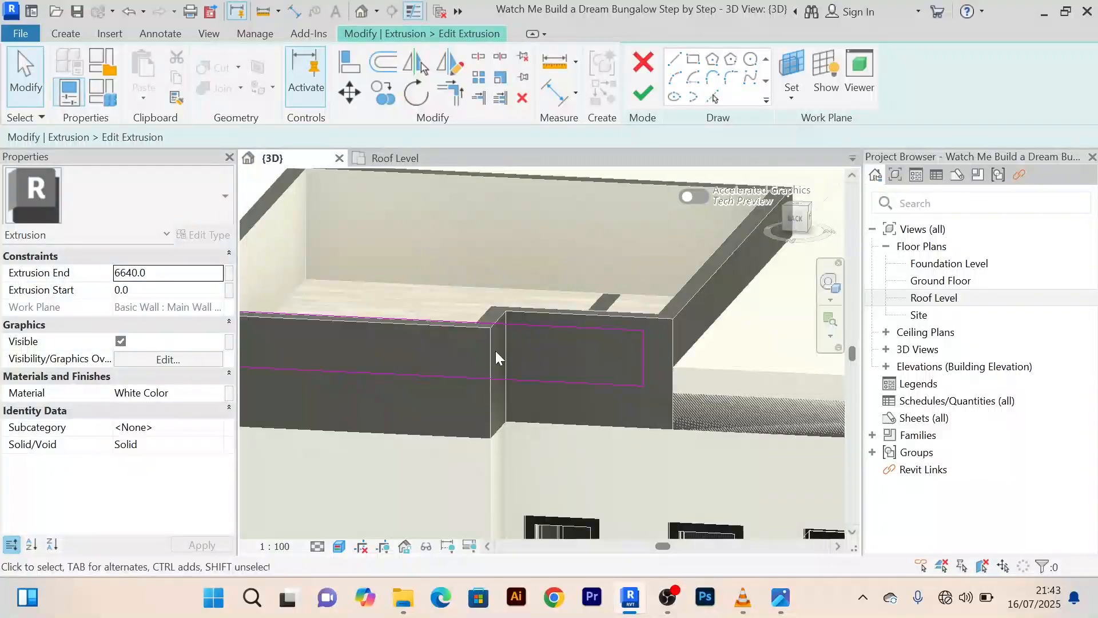
mouse_move(510, 358)
middle_down()
mouse_move(500, 366)
mouse_move(514, 357)
middle_up()
scroll(514, 358, up, 1)
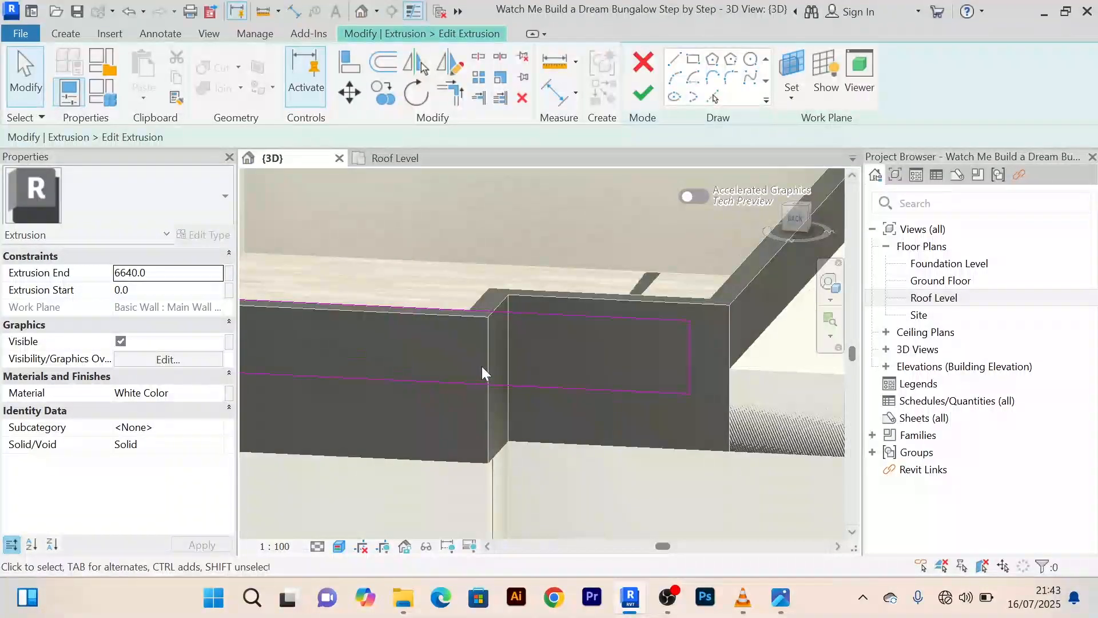
shift+middle_drag(482, 366, 505, 360)
shift+middle_drag(591, 228, 600, 244)
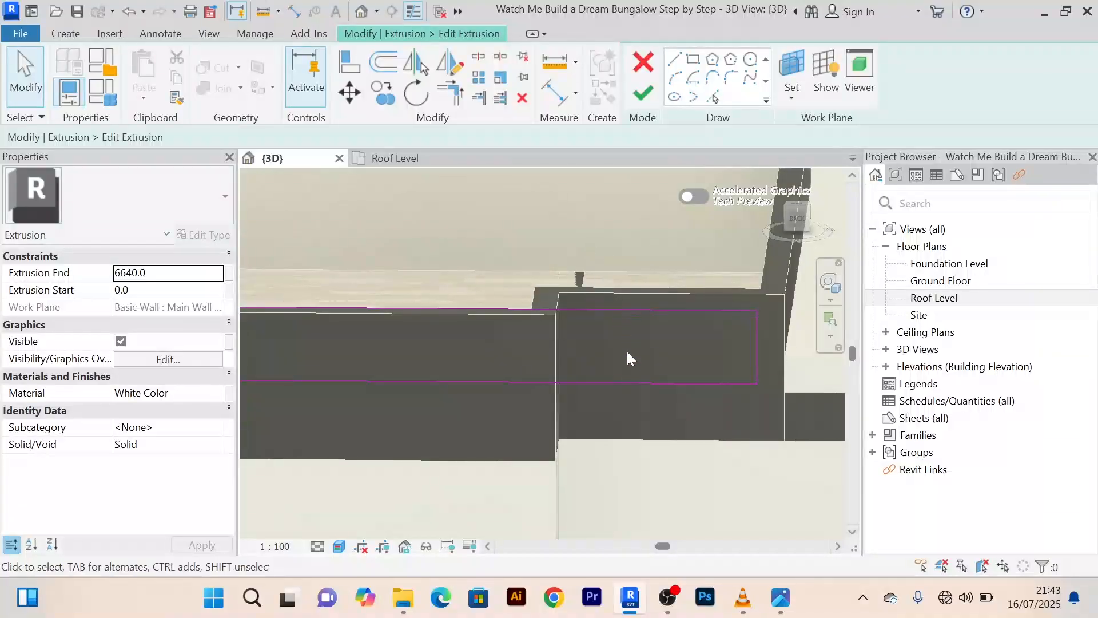
shift+middle_drag(613, 363, 674, 349)
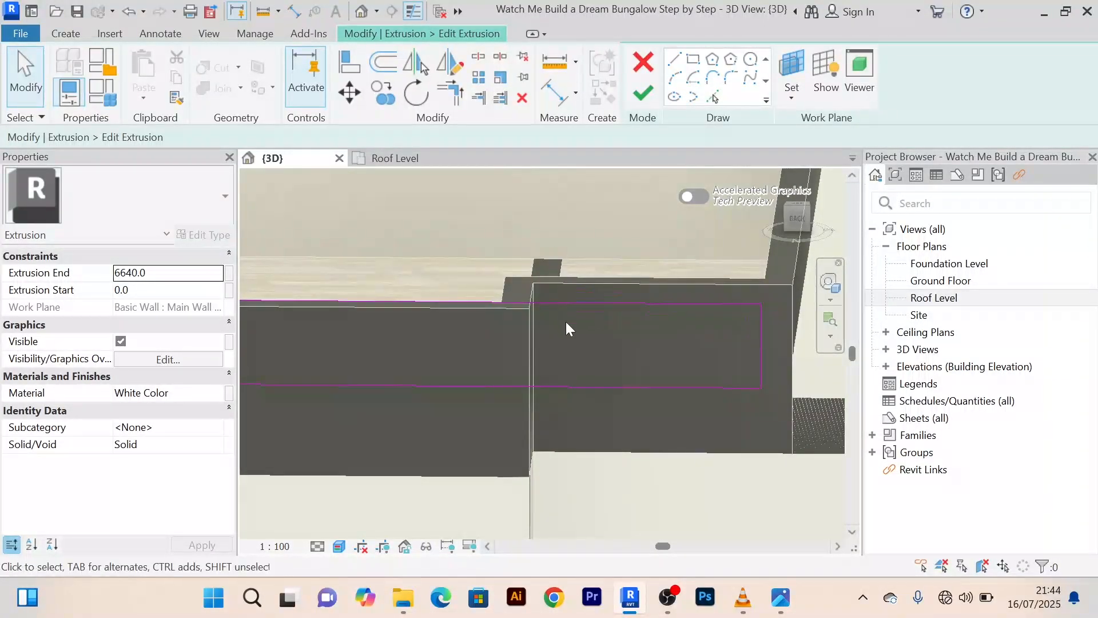
Move the sketch's 600 mm end line inward about 1620 mm so it sits at the step in the back parapet
click(760, 342)
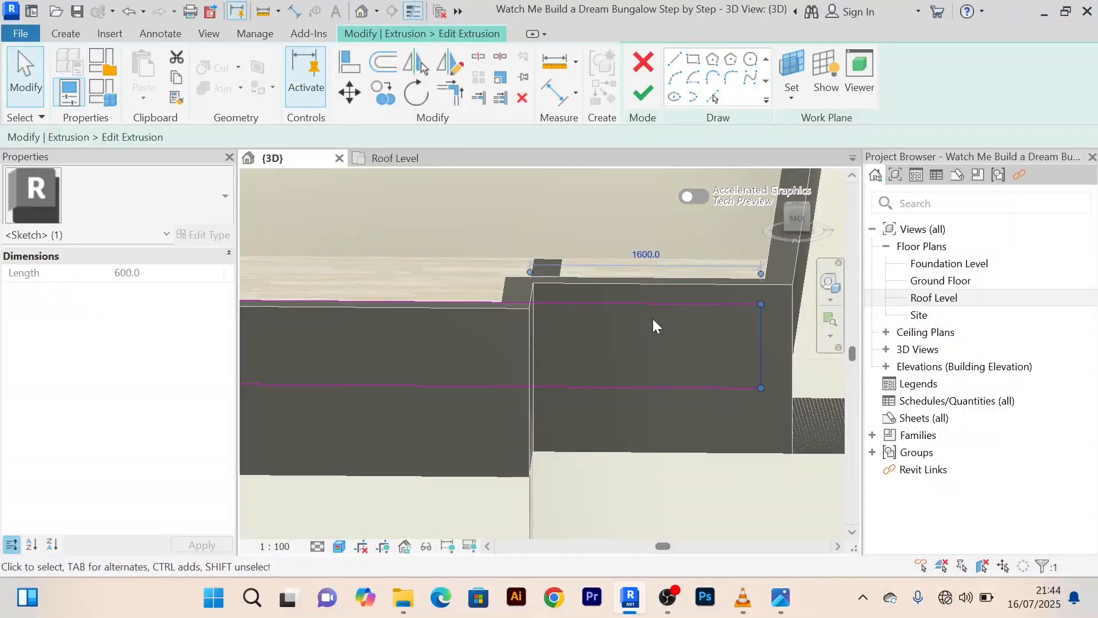
key(Left)
key(Left)
key(Left)
key(Left)
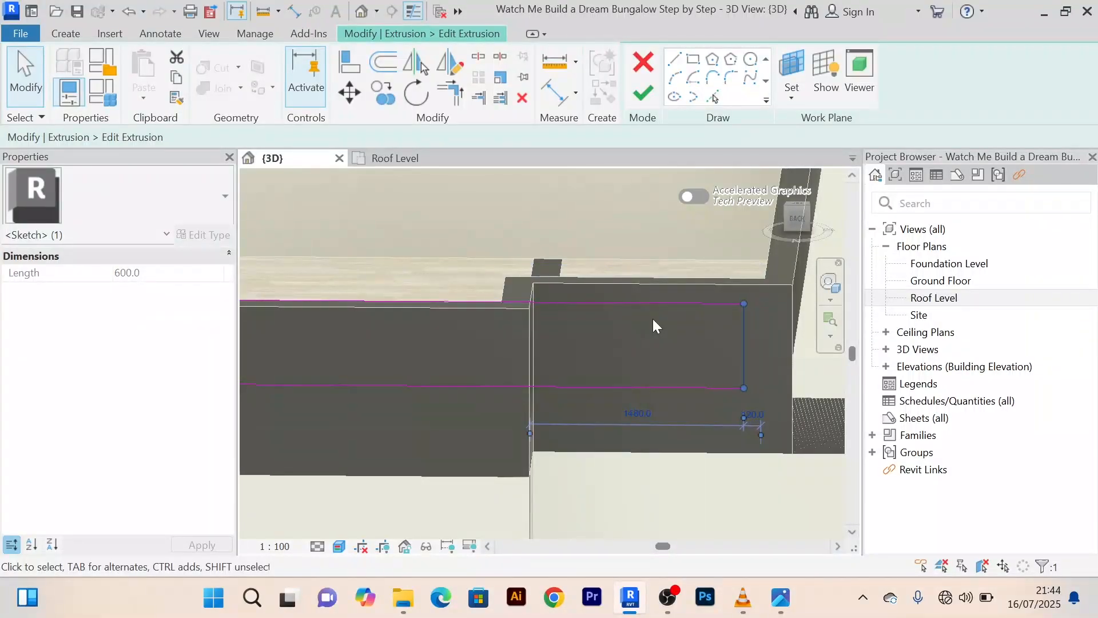
key(Left)
key(Left)
key(Left)
key(Left)
key(Left)
key(Left)
key(Left)
key(Left)
key(Left)
key(Left)
key(Left)
key(Left)
key(Left)
key(Left)
key(Left)
key(Left)
key(Left)
key(Left)
key(Left)
key(Left)
key(Left)
key(Left)
key(Left)
key(Left)
key(Left)
key(Left)
key(Left)
key(Left)
key(Left)
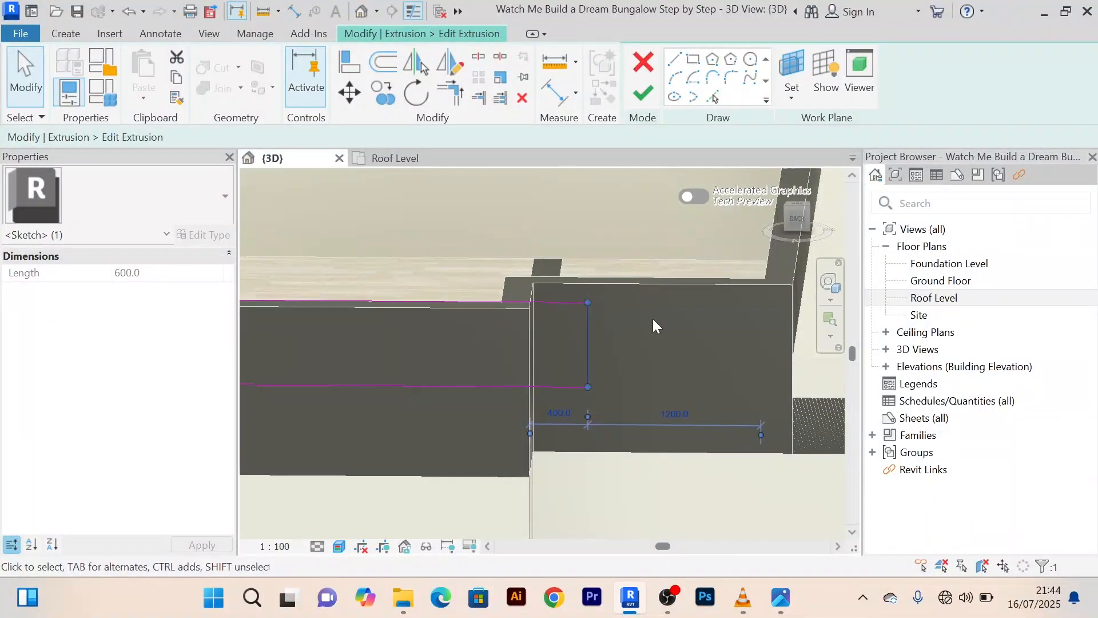
key(Left)
key(Left)
key(Left)
key(Left)
key(Left)
key(Left)
key(Left)
key(Left)
key(Left)
key(Left)
key(Left)
key(Left)
key(Left)
key(Left)
key(Left)
key(Left)
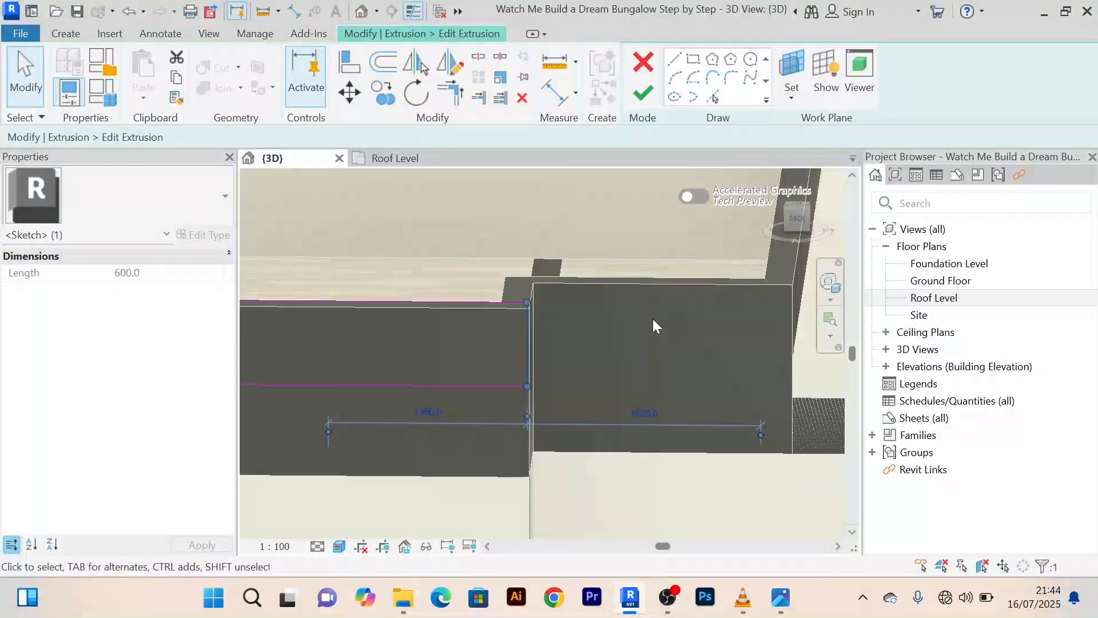
scroll(602, 333, up, 6)
scroll(590, 345, down, 4)
middle_drag(616, 361, 650, 375)
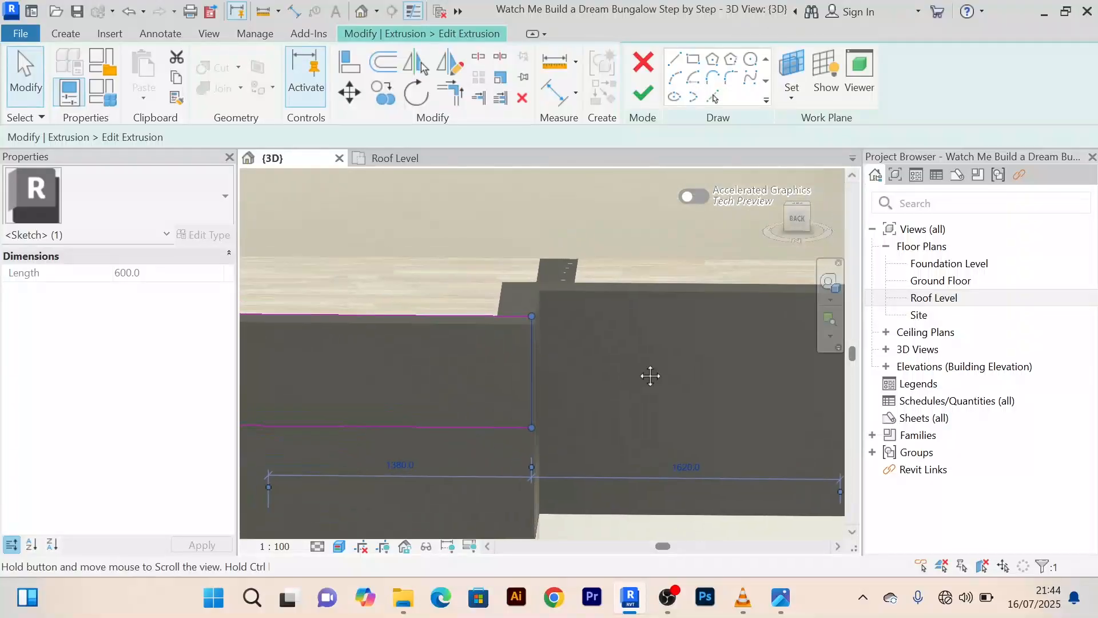
scroll(600, 330, down, 3)
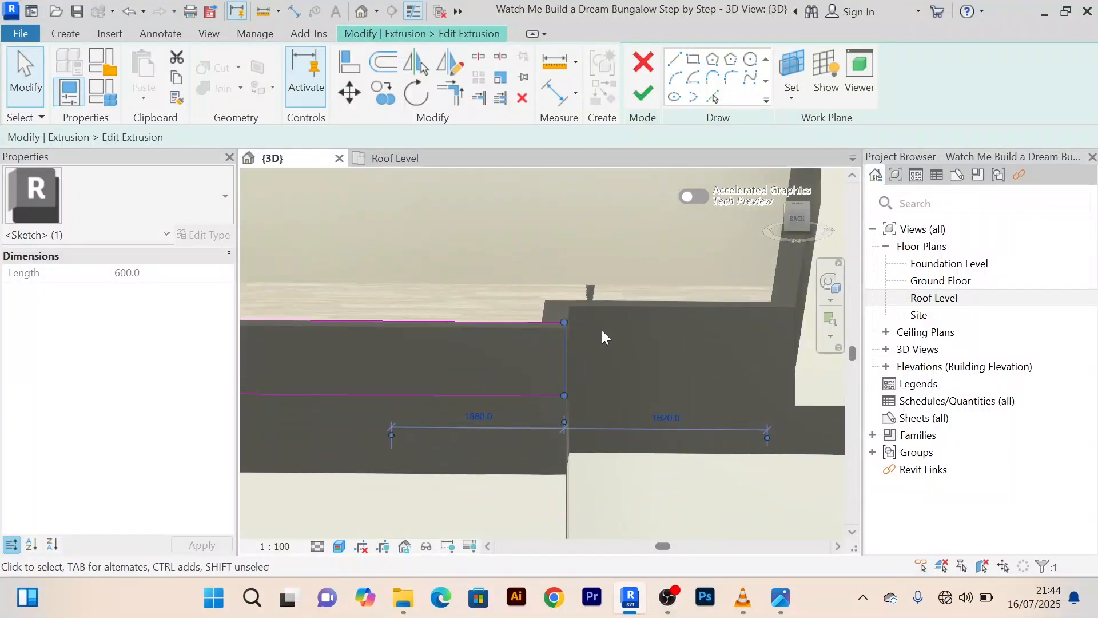
Finish the extrusion's sketch edit and the in-place model of the shortened roof block
click(649, 98)
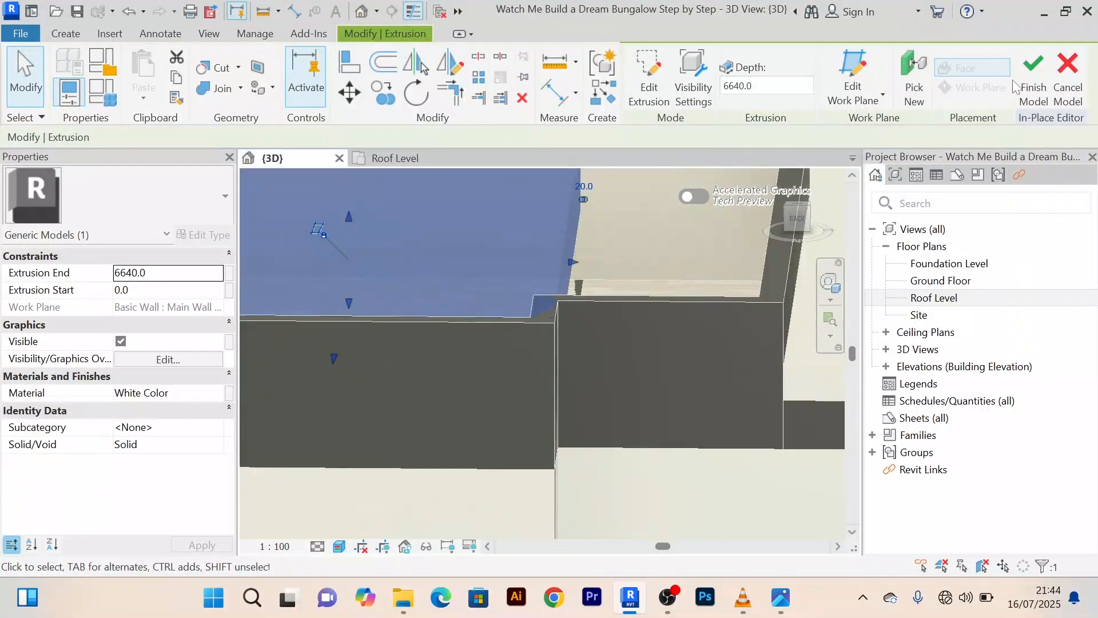
click(1032, 80)
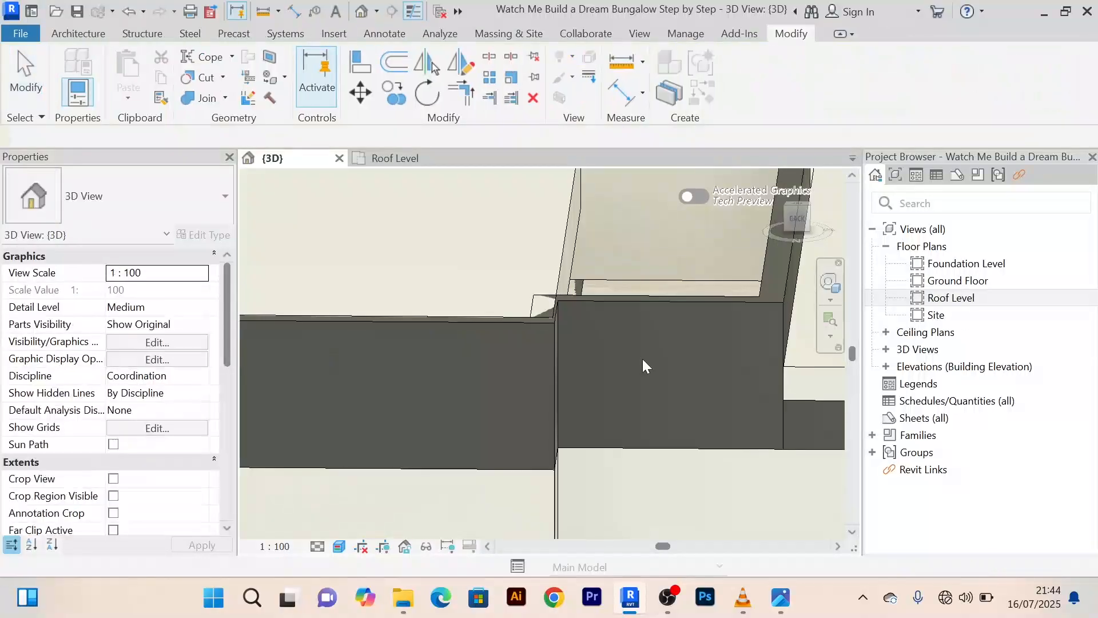
scroll(643, 358, down, 1)
middle_drag(643, 359, 553, 449)
scroll(578, 280, down, 2)
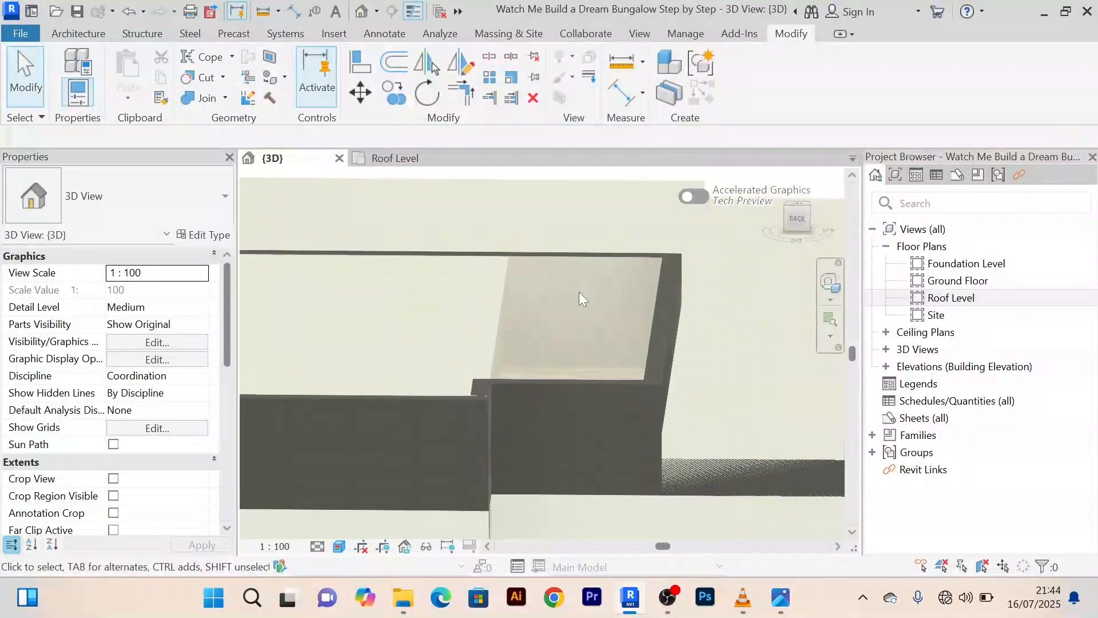
mouse_move(579, 292)
middle_down()
mouse_move(593, 304)
mouse_move(589, 294)
middle_up()
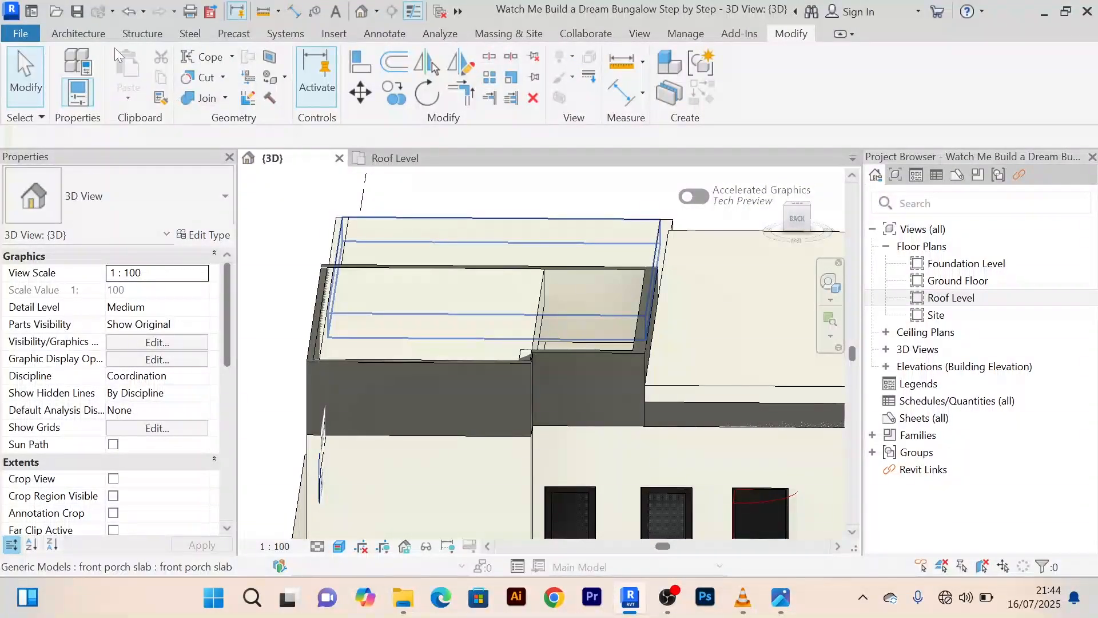
Start another in-place component in the Generic Models category with the suggested name for the remaining roof gap
click(86, 34)
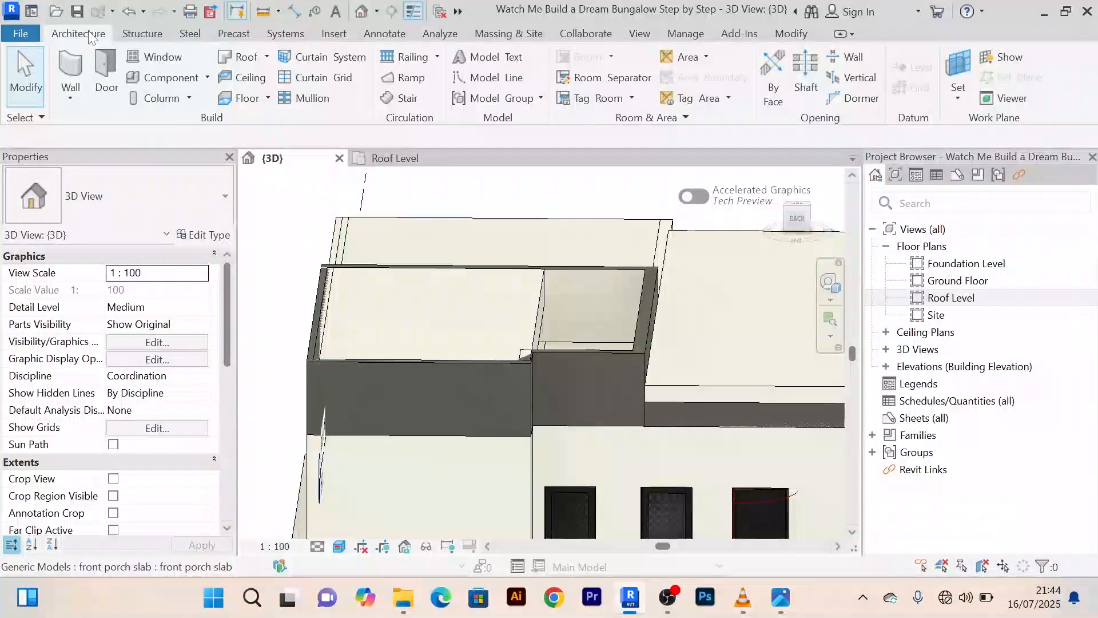
click(207, 78)
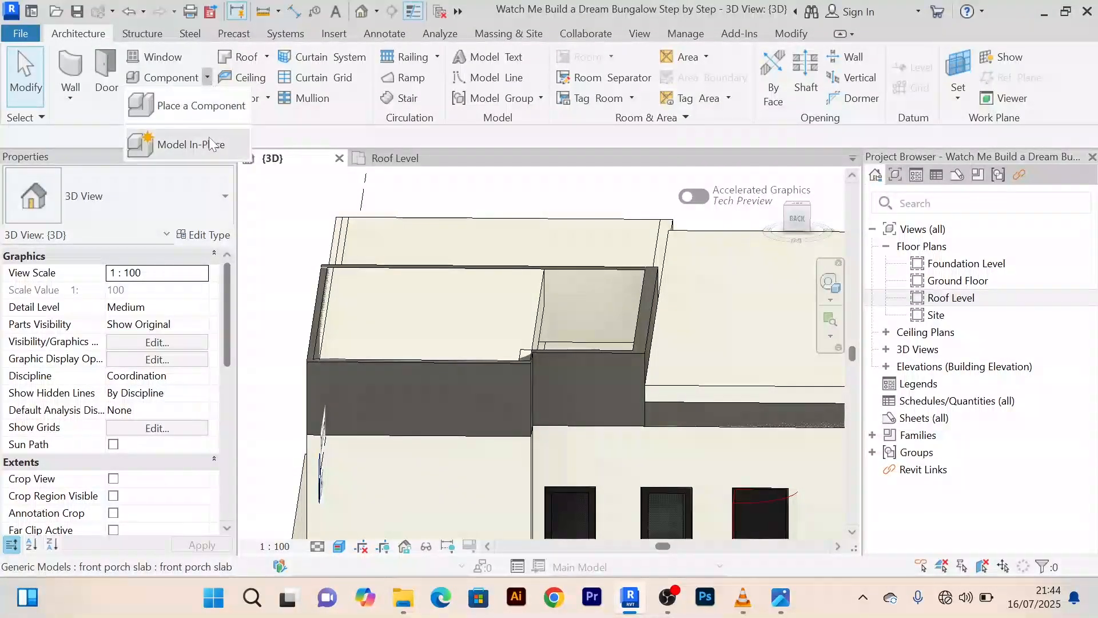
click(212, 150)
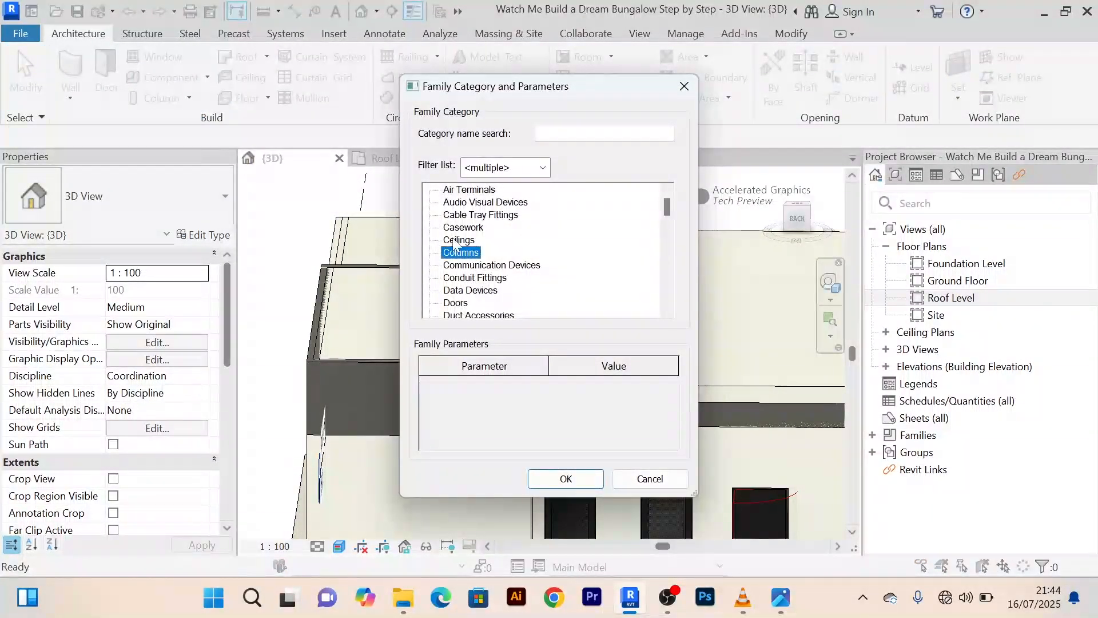
key(g)
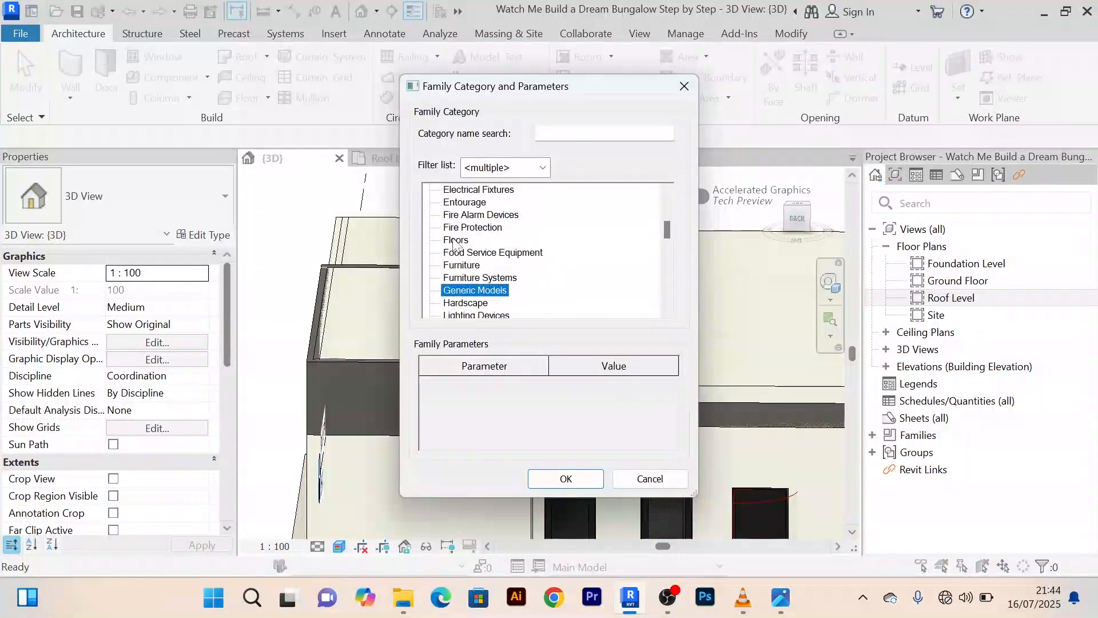
click(565, 479)
click(582, 328)
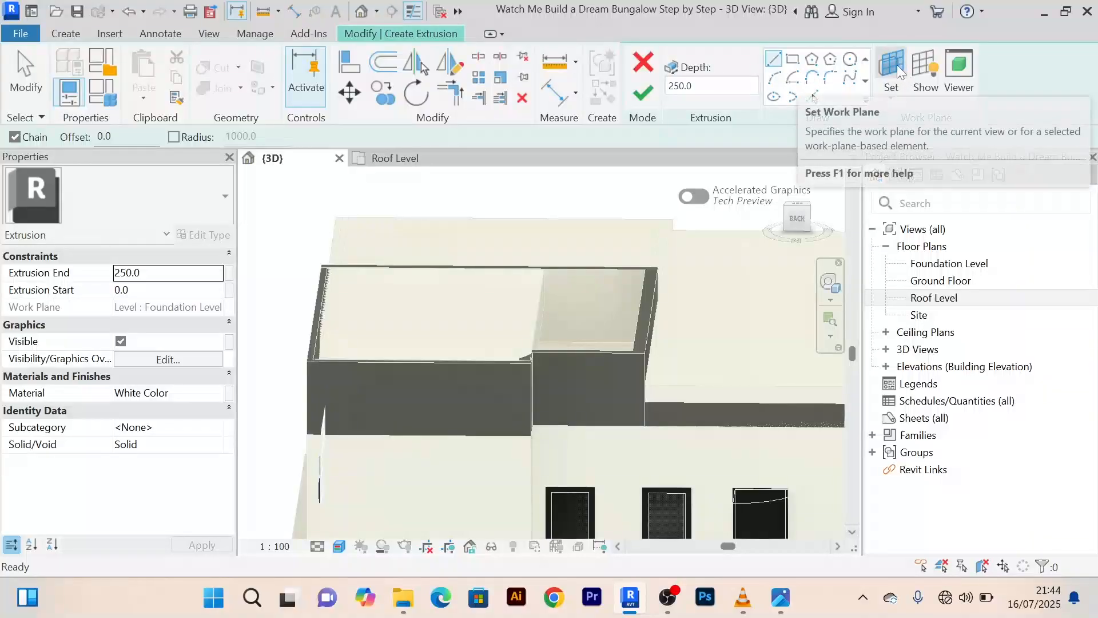
Pick the front parapet wall's inner face at the remaining gap as the work plane for the new extrusion
click(896, 63)
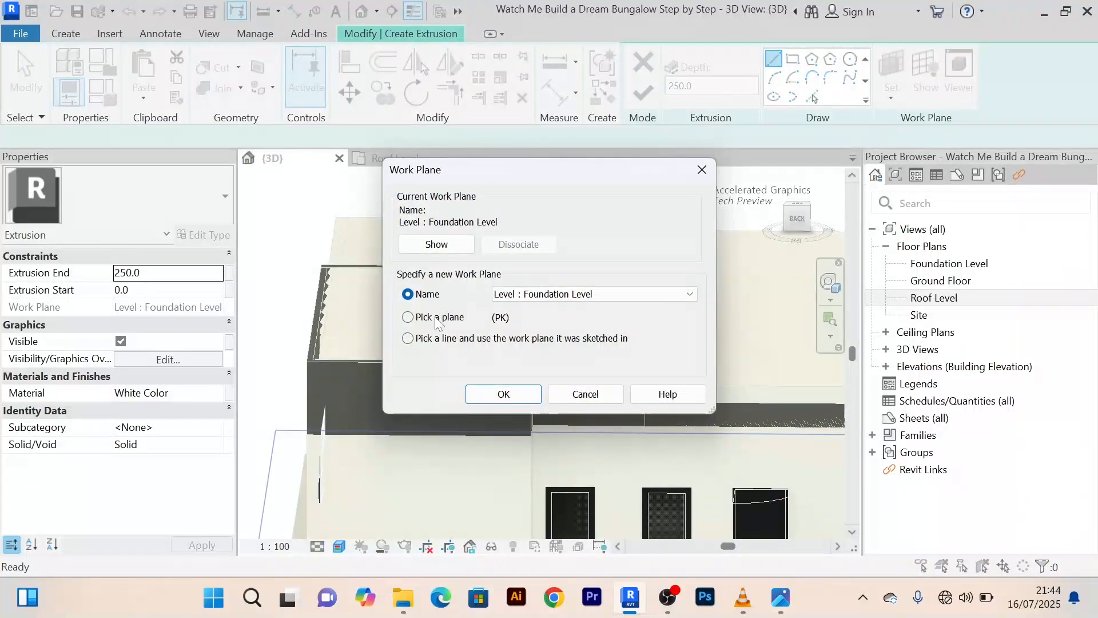
click(504, 395)
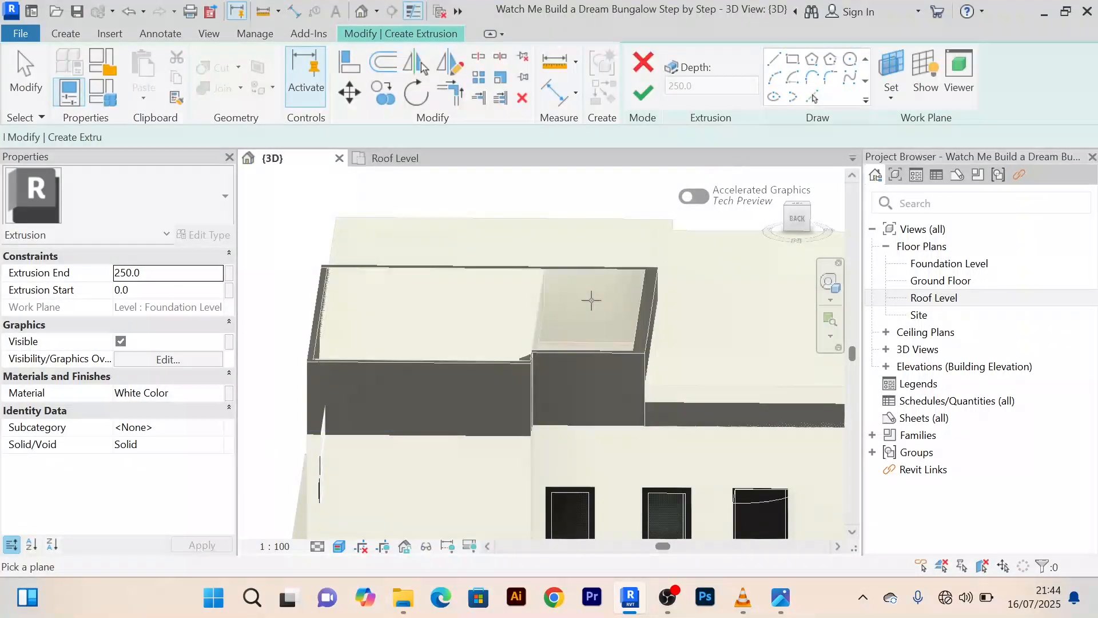
click(605, 273)
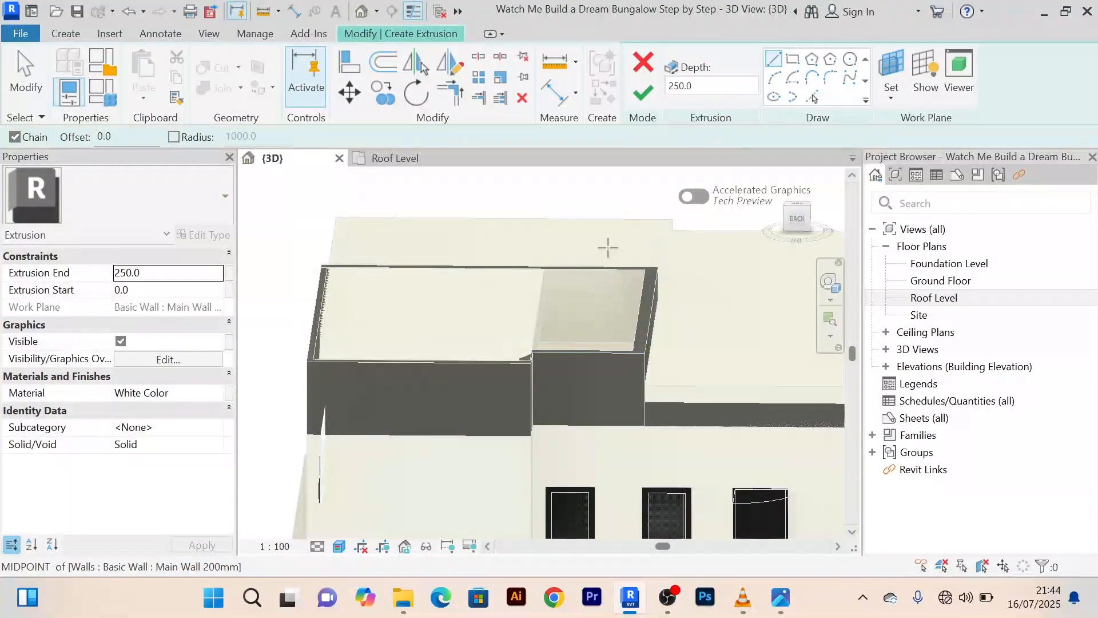
Sketch a 1600 mm wide, about 500 mm high rectangle across the gap, then finish the 250 mm extrusion and the in-place model
click(793, 59)
scroll(543, 263, up, 3)
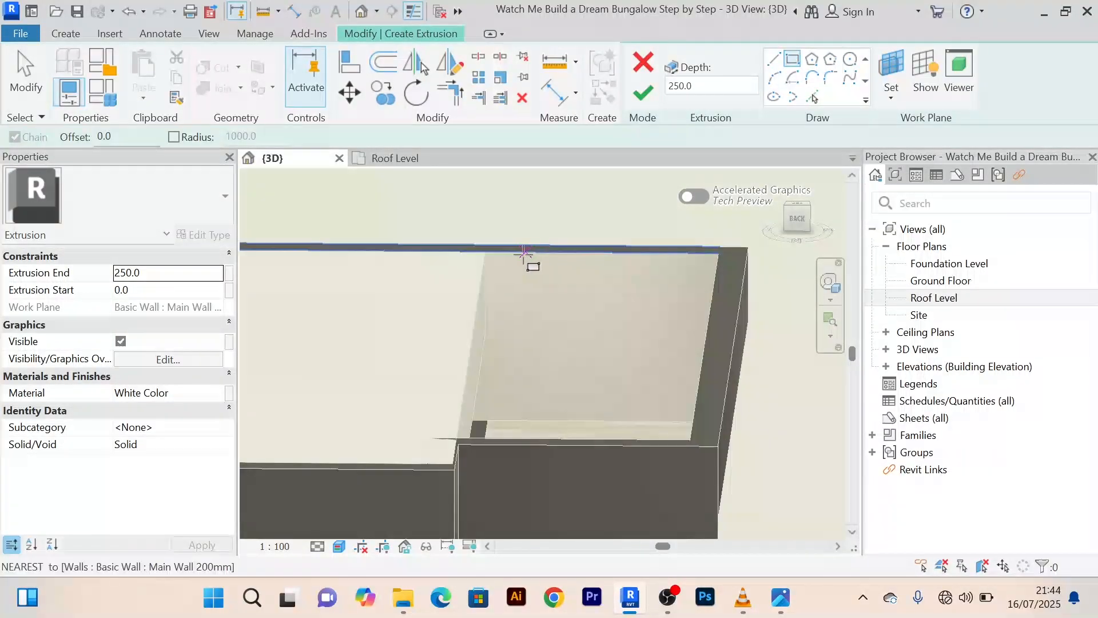
click(487, 253)
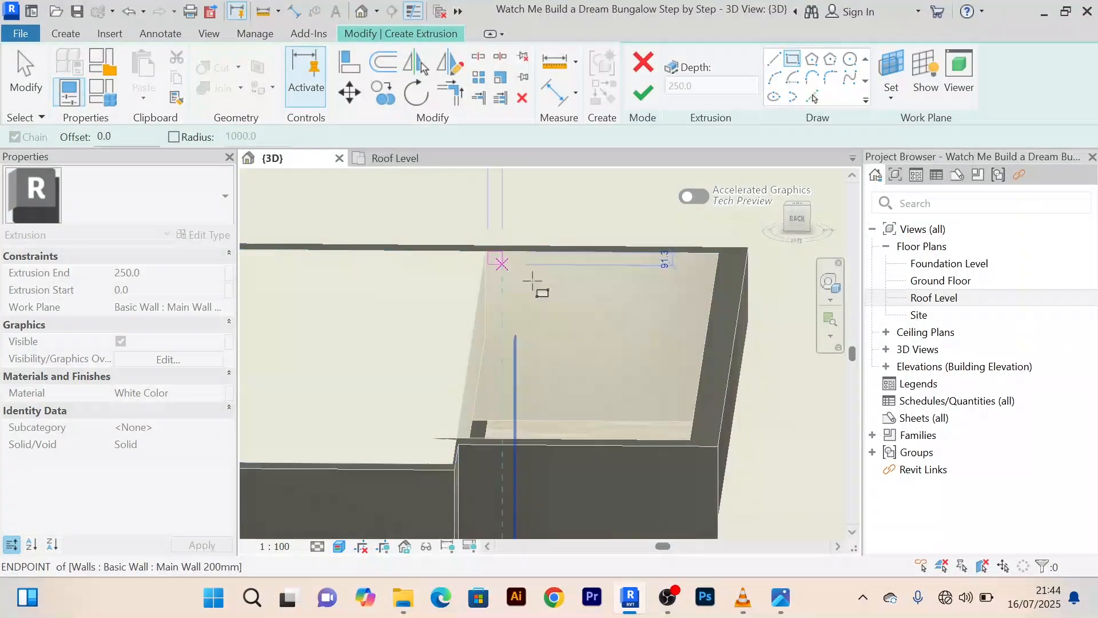
click(701, 320)
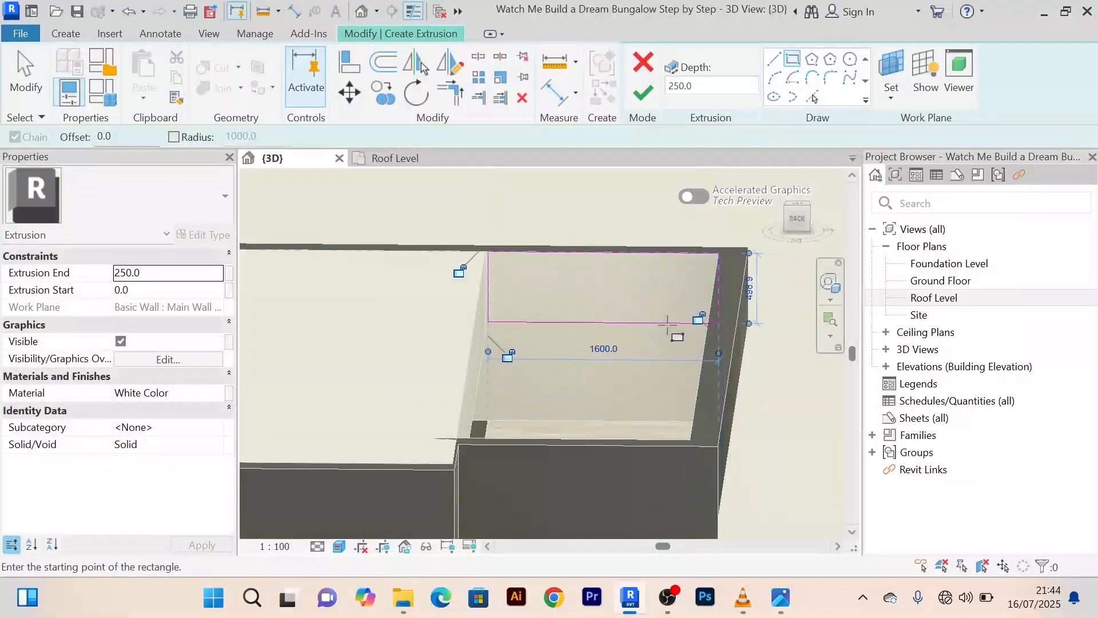
click(644, 93)
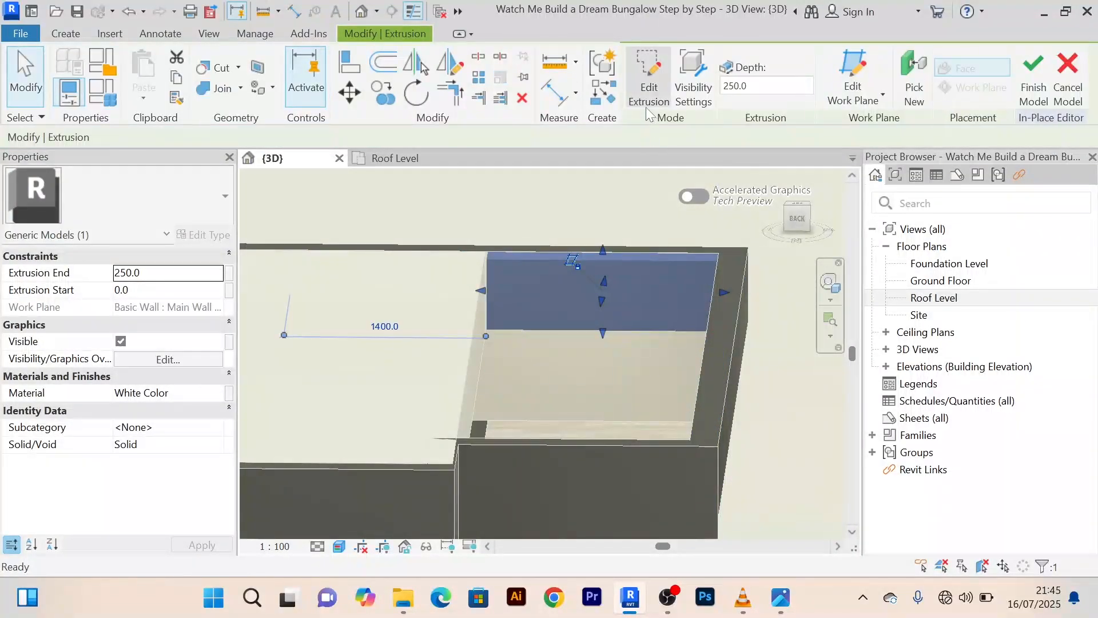
click(1034, 86)
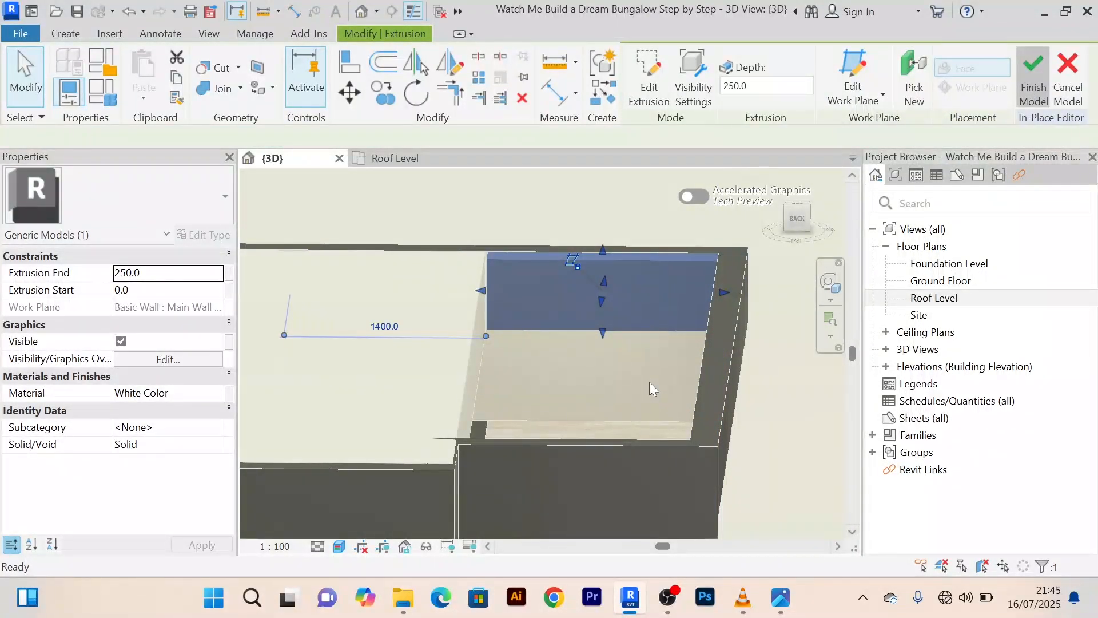
Stretch the new roof block along the remaining gap until it reaches the opposite parapet wall beside the stepped corner
shift+middle_drag(649, 380, 491, 455)
click(773, 421)
scroll(772, 421, down, 3)
middle_drag(745, 408, 723, 352)
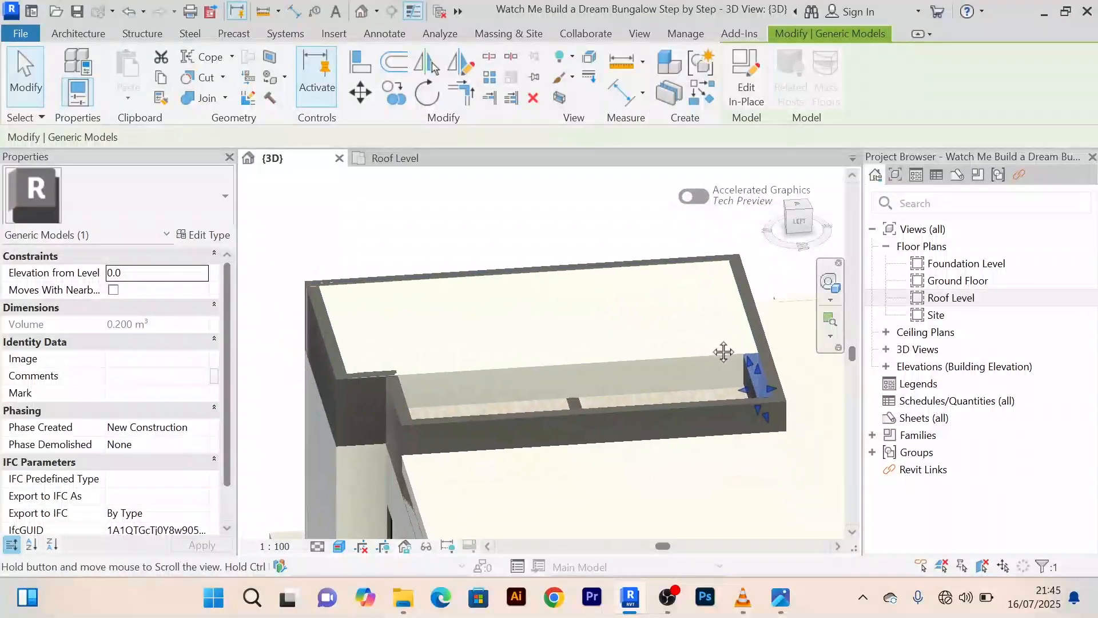
drag(738, 372, 404, 387)
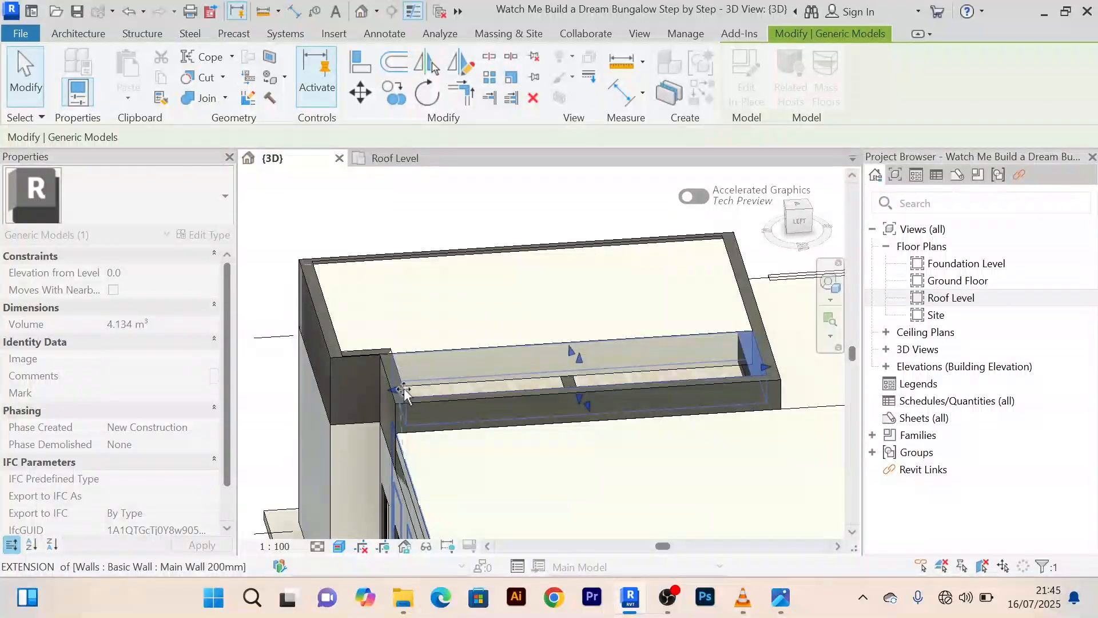
click(433, 230)
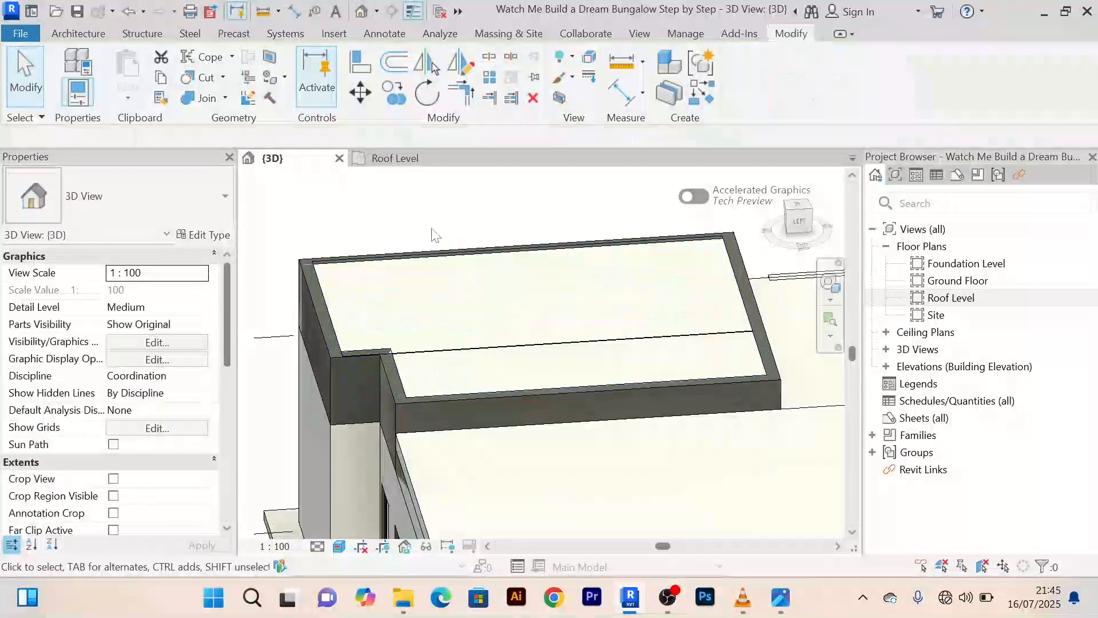
Paint the outer side face and front face of the dark parapet with the White Color material
scroll(432, 230, down, 2)
scroll(532, 372, down, 2)
middle_drag(539, 397, 380, 352)
scroll(446, 393, up, 4)
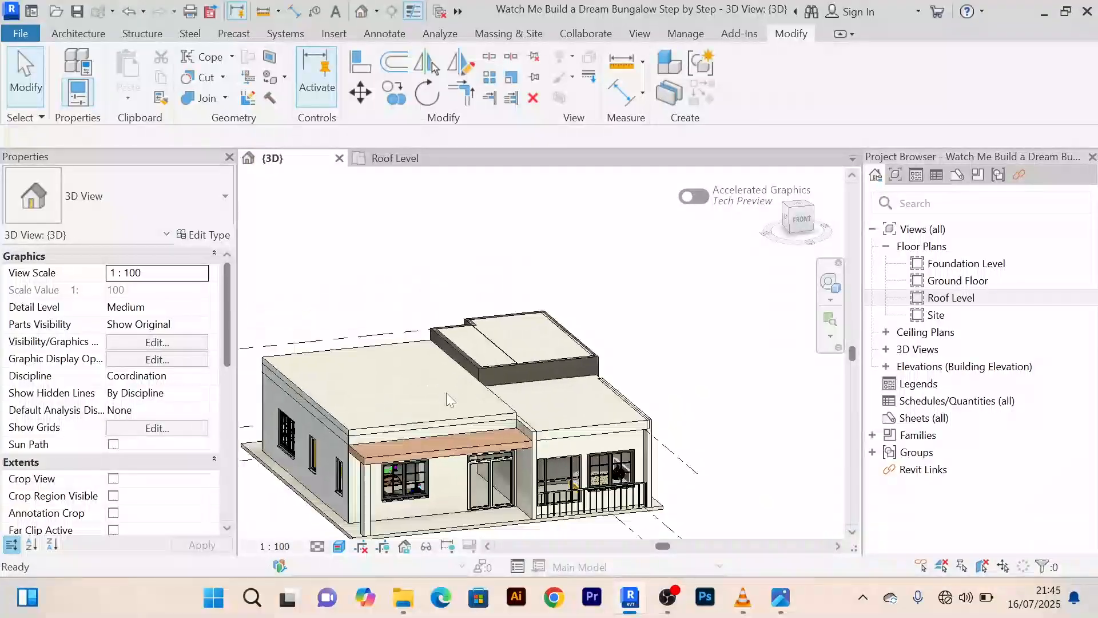
middle_drag(485, 388, 488, 378)
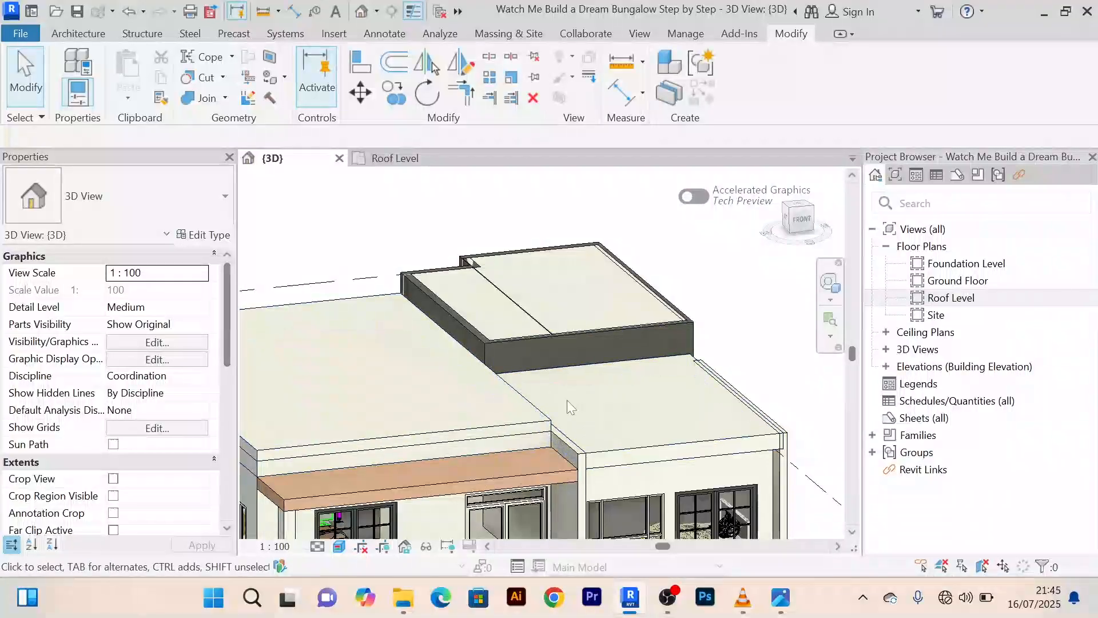
scroll(538, 382, up, 1)
scroll(532, 366, up, 4)
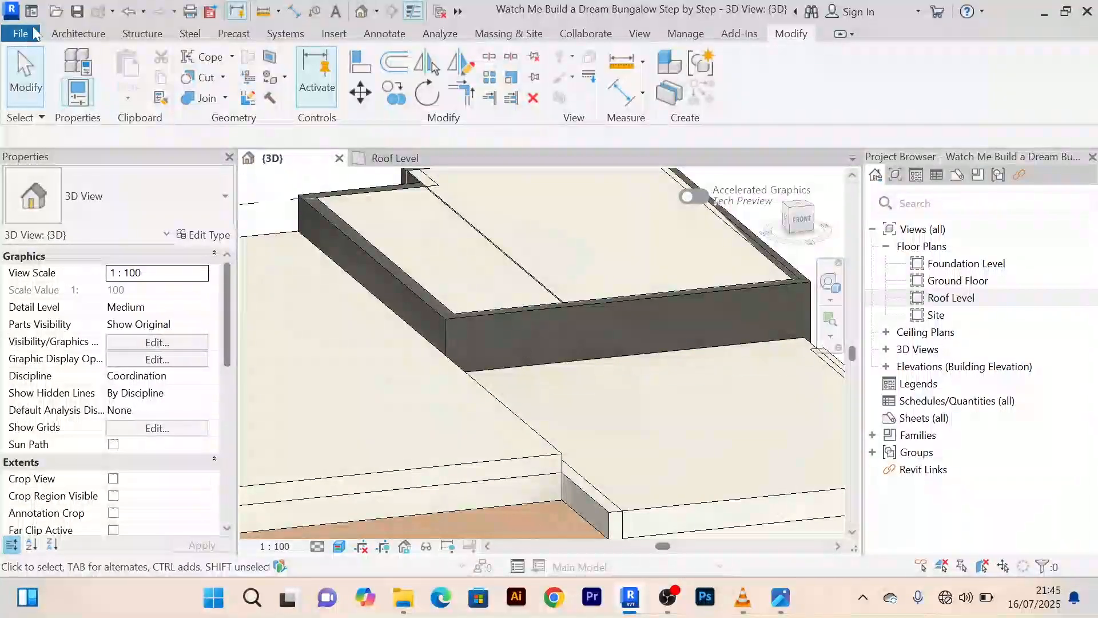
click(276, 80)
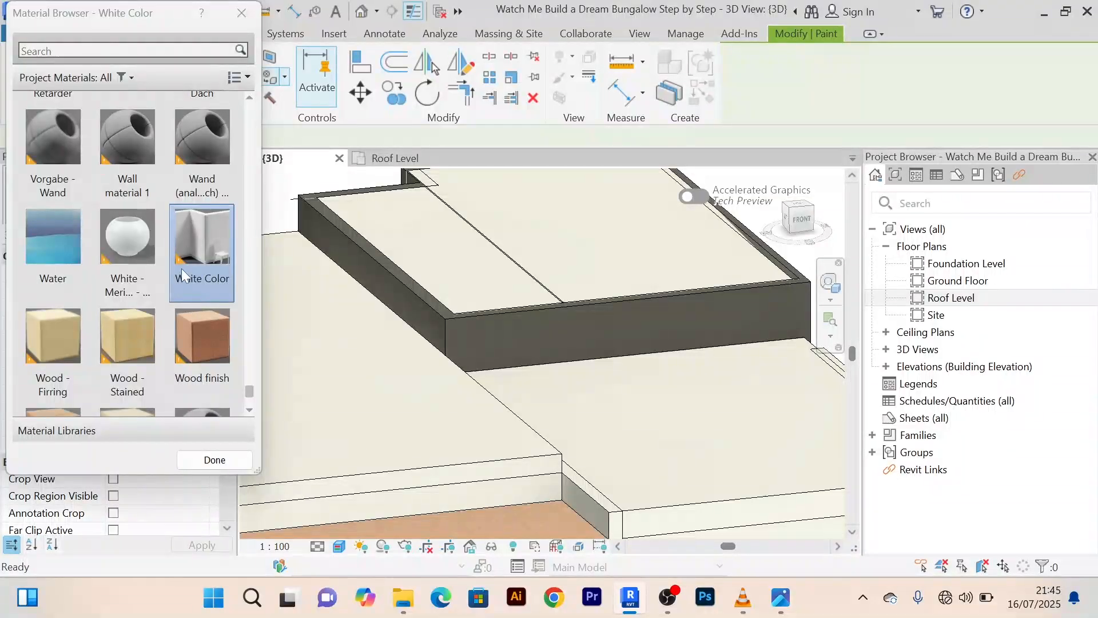
scroll(426, 316, up, 3)
click(428, 313)
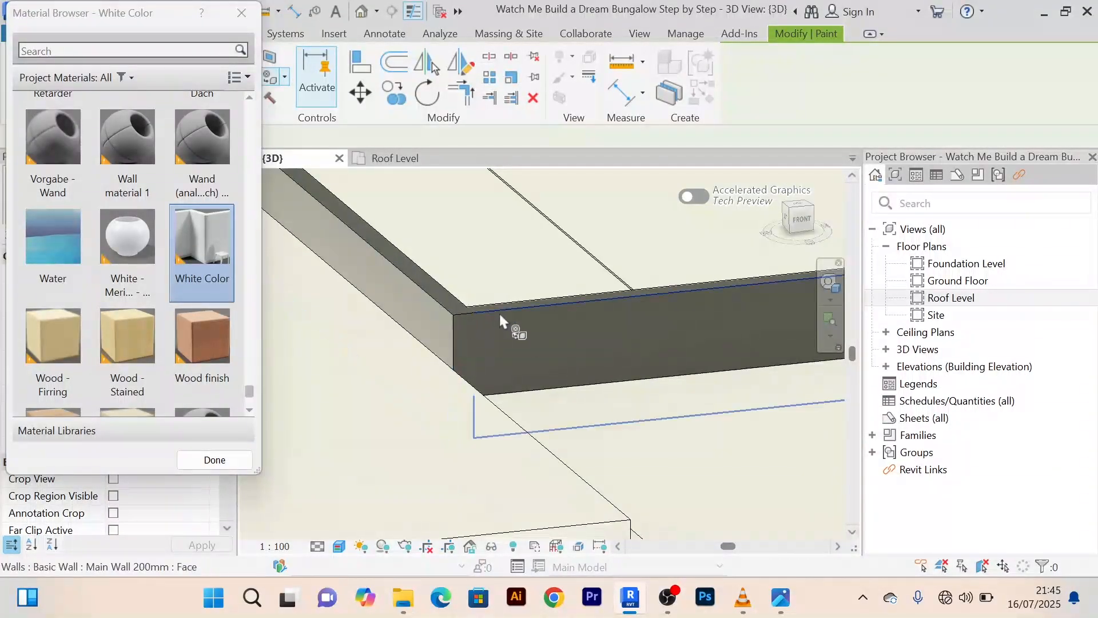
click(499, 313)
Paint the tops of the adjoining side and front parapet walls and the dark face of the right-hand parapet wall White Color
scroll(454, 311, up, 3)
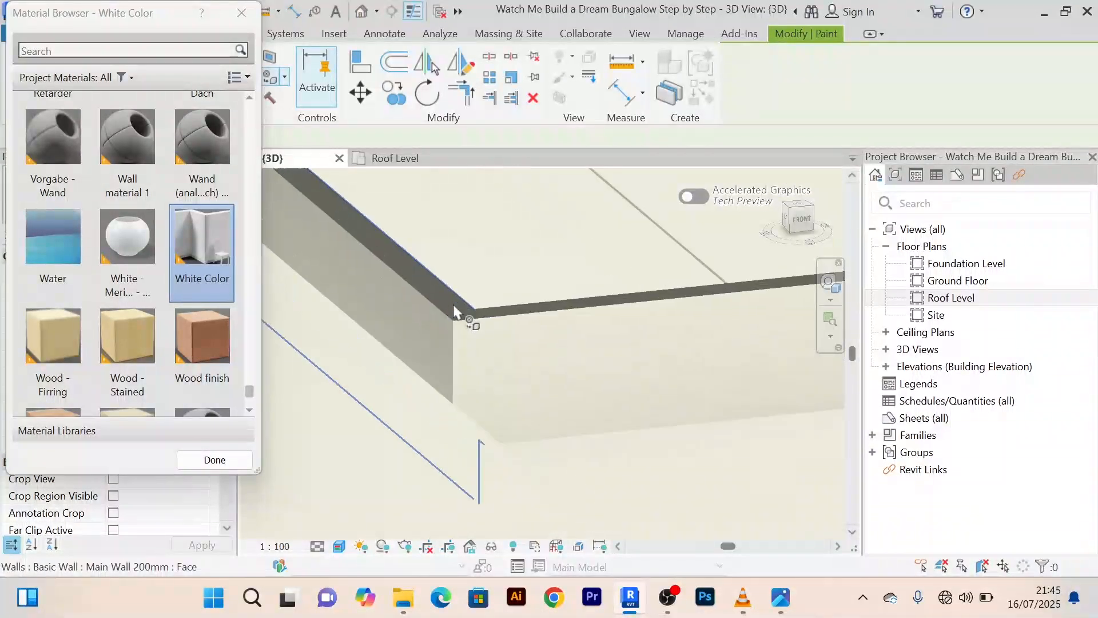
click(457, 322)
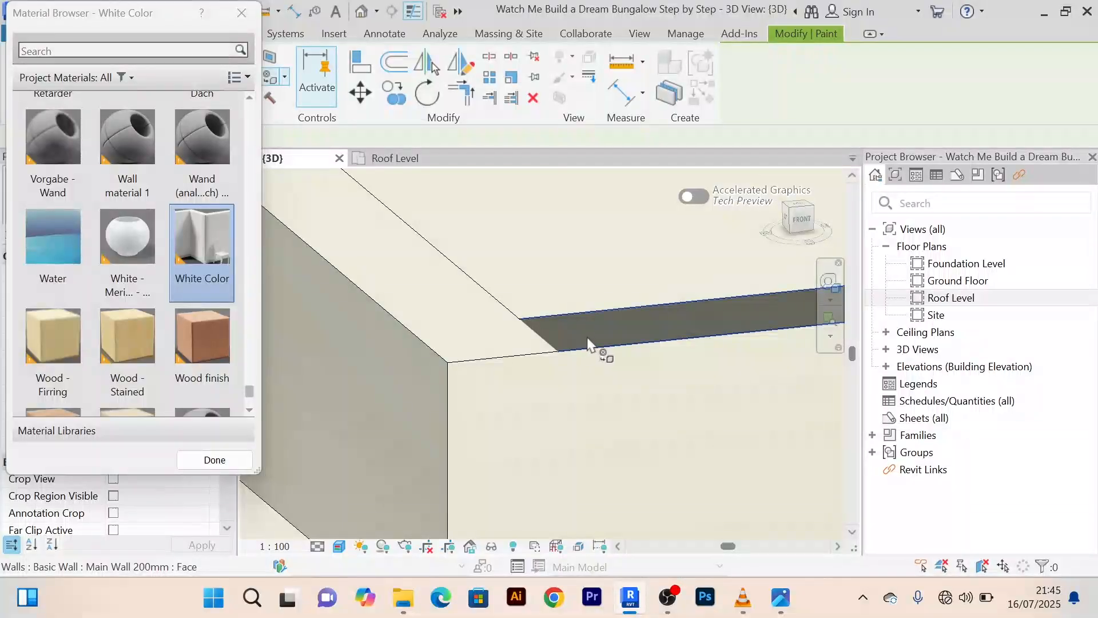
click(590, 342)
scroll(590, 342, down, 6)
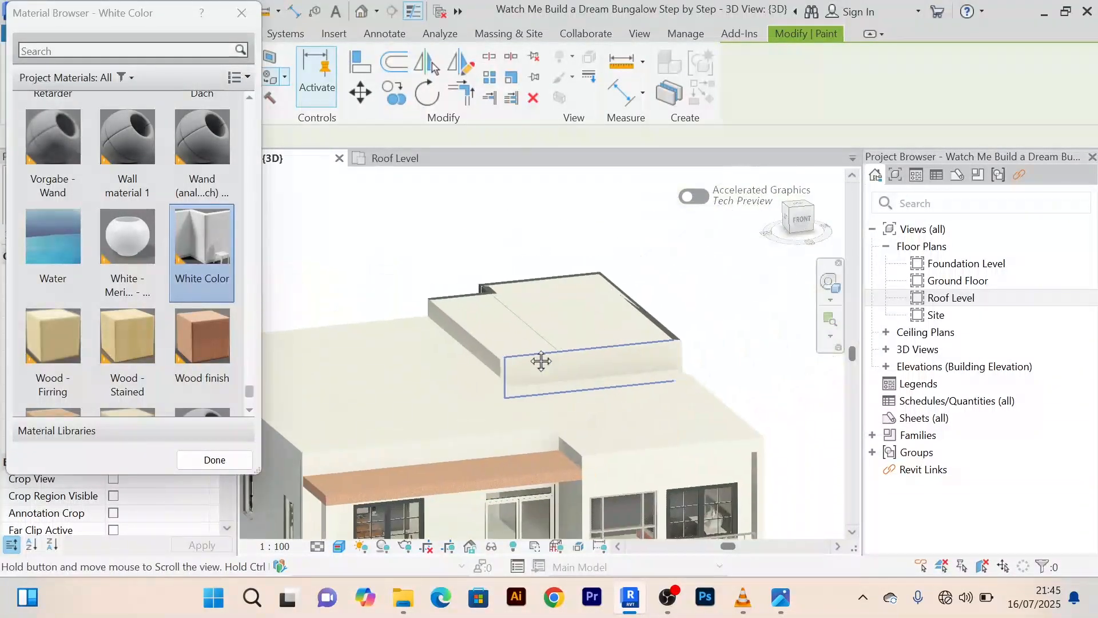
scroll(711, 339, up, 4)
scroll(711, 338, up, 5)
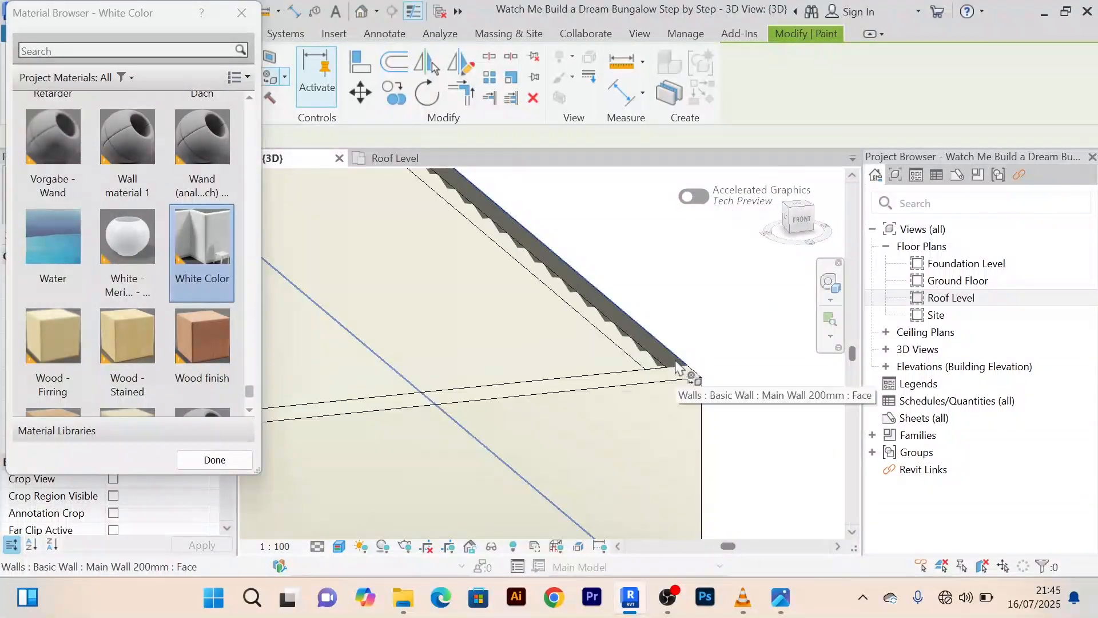
click(668, 363)
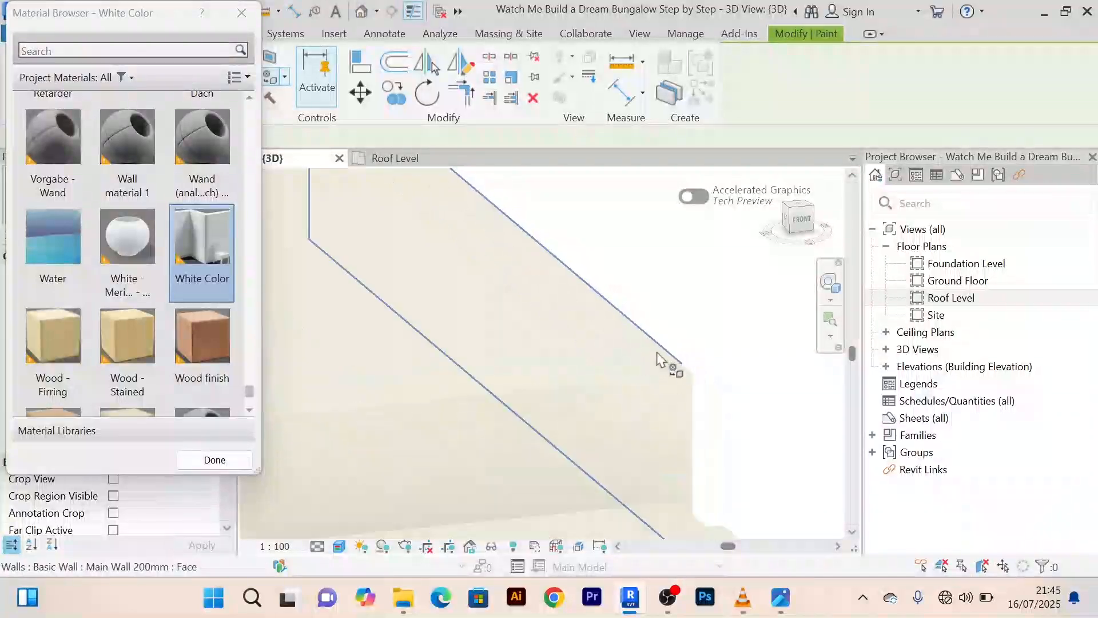
Paint the dark inner face at the stepped corner and the top of the adjoining long parapet wall White Color
scroll(544, 294, down, 3)
middle_drag(493, 279, 623, 448)
scroll(410, 351, up, 5)
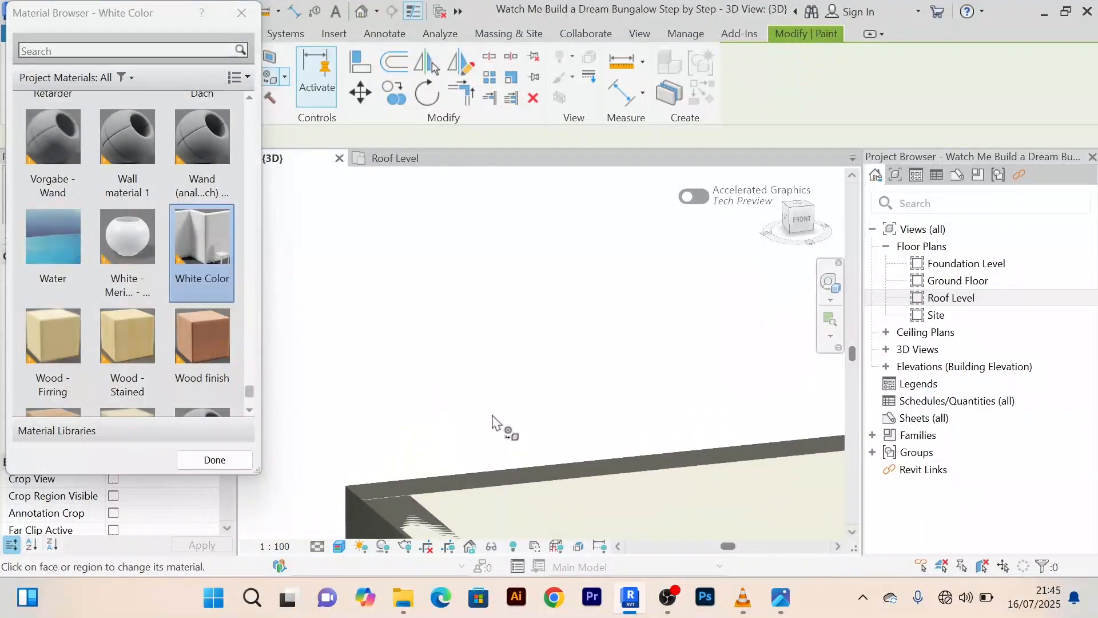
middle_drag(493, 416, 470, 317)
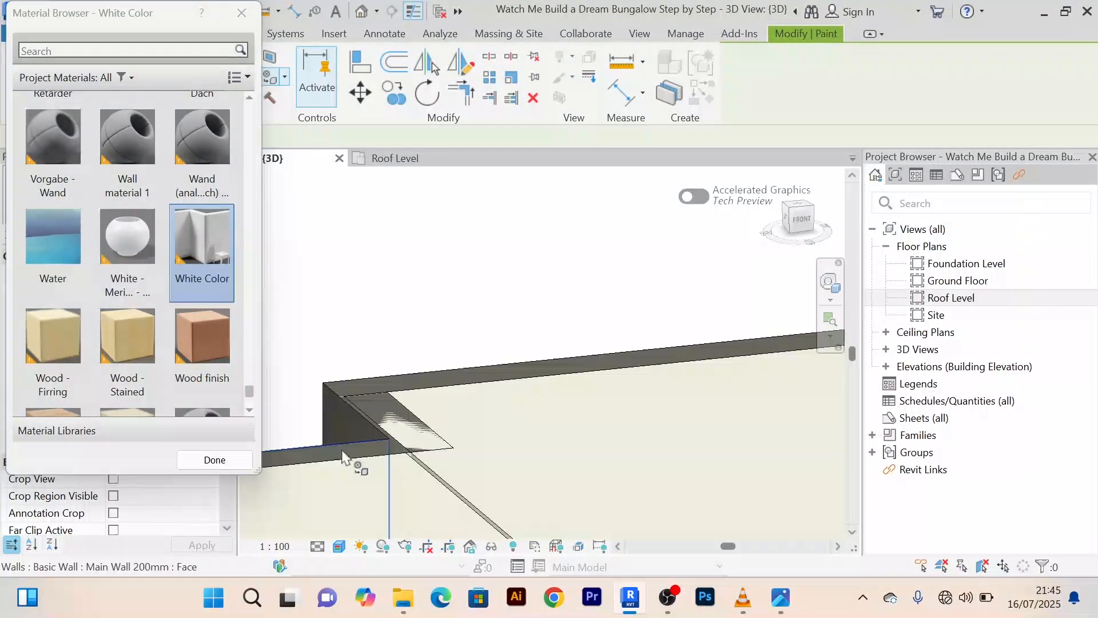
click(369, 408)
scroll(400, 401, down, 3)
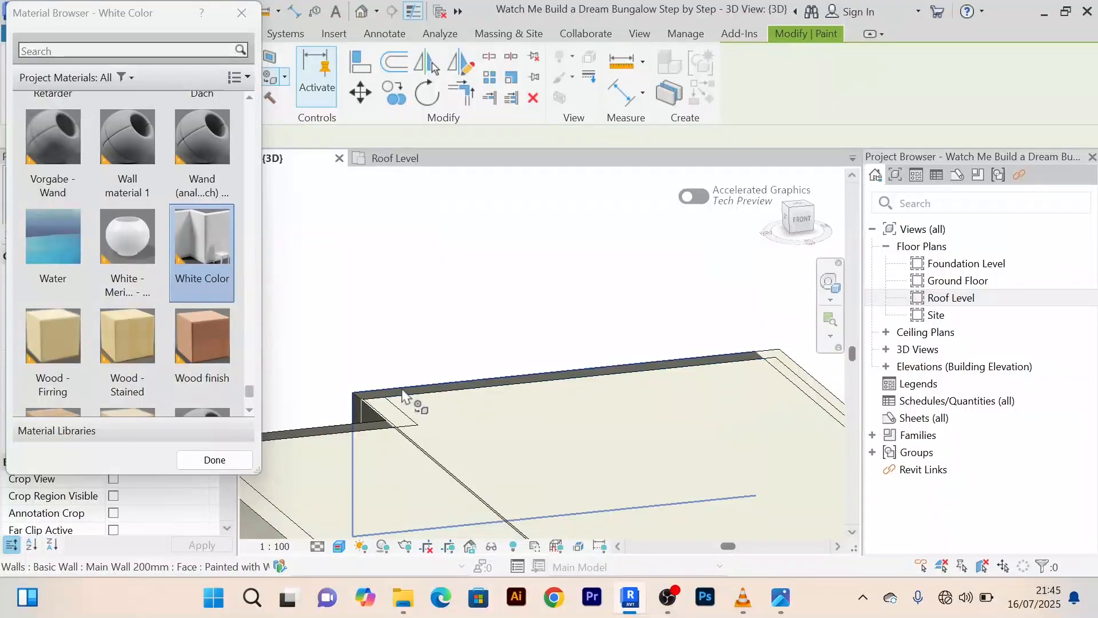
shift+middle_drag(403, 395, 506, 413)
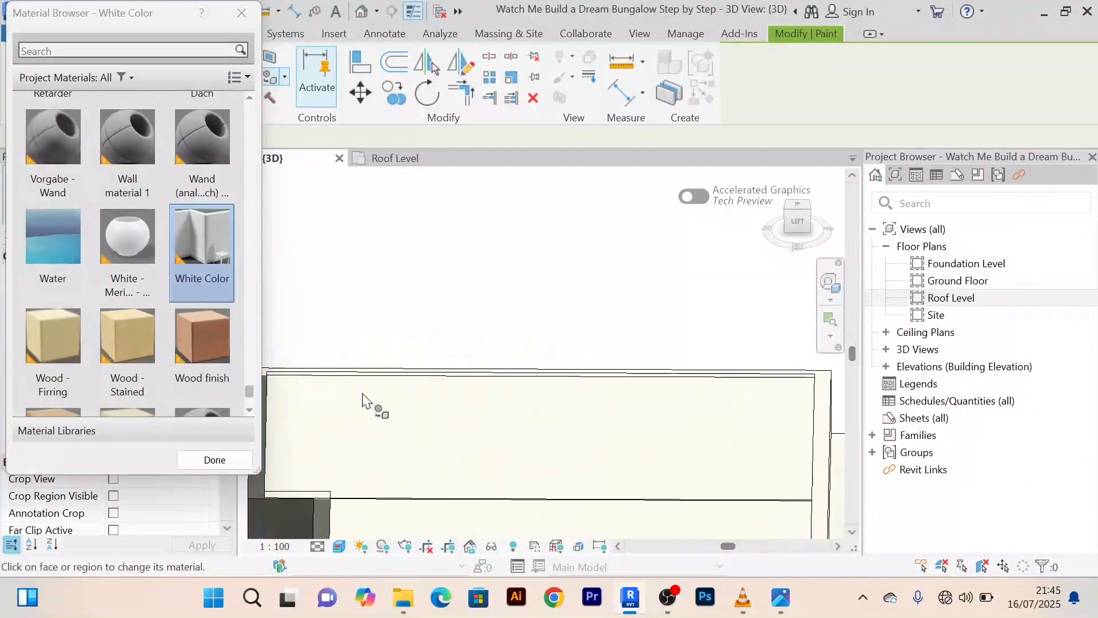
Paint the tops of the two short parapet walls on either side of the step White Color
middle_drag(363, 396, 616, 311)
scroll(517, 406, up, 4)
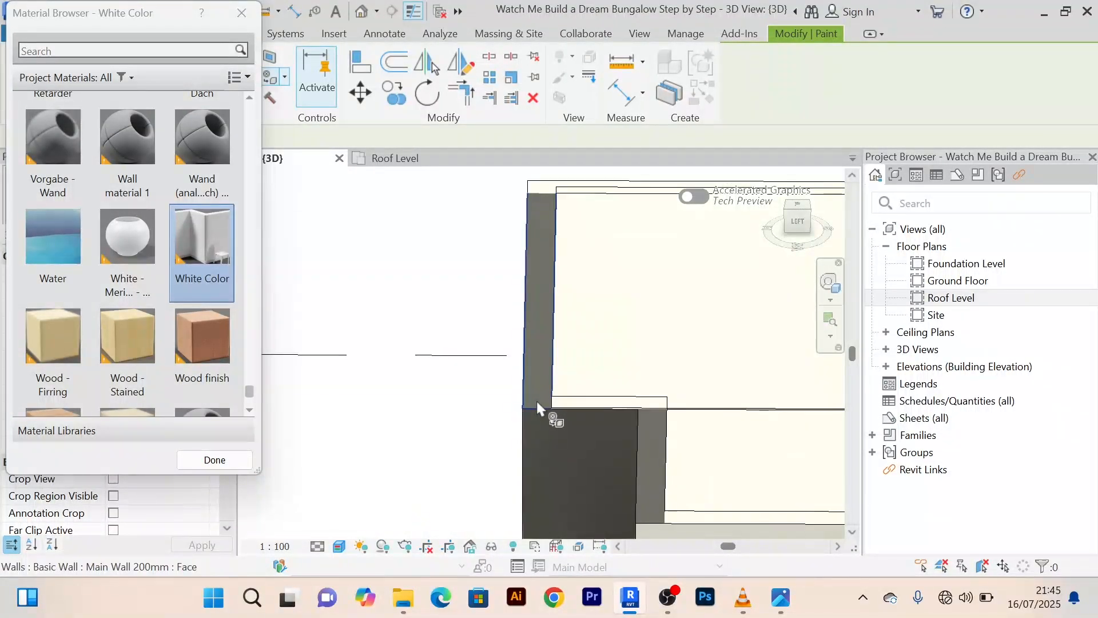
middle_drag(545, 406, 644, 357)
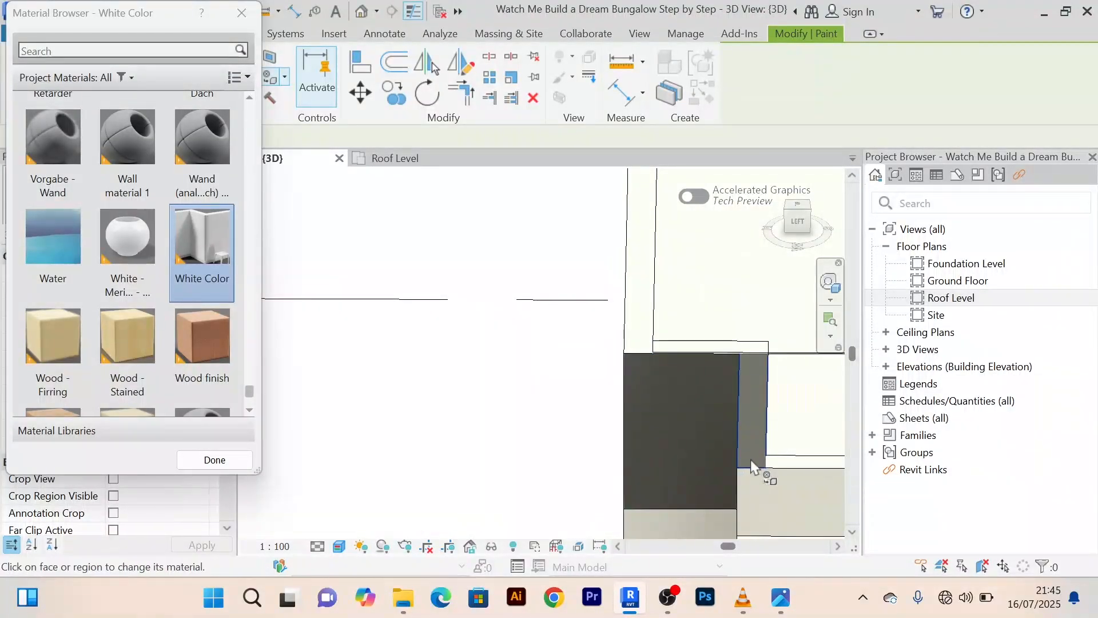
mouse_move(688, 421)
shift+middle_down()
mouse_move(730, 431)
mouse_move(741, 400)
mouse_move(735, 419)
shift+middle_up()
scroll(725, 421, up, 4)
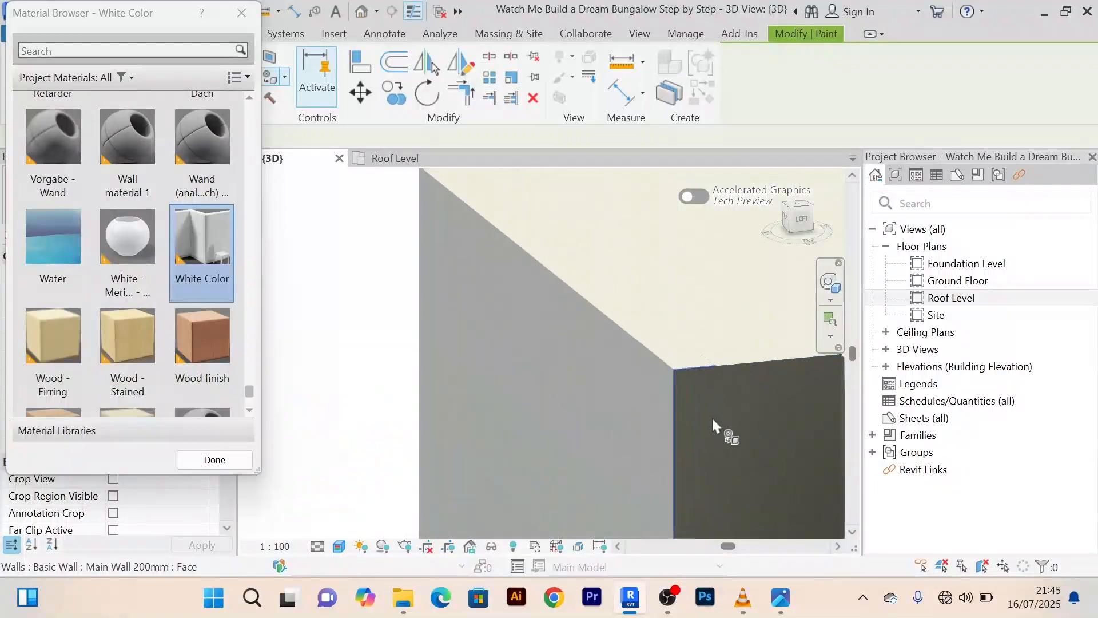
Paint the dark vertical wall faces beside the outer corner of the parapet step White Color
click(689, 399)
scroll(695, 401, down, 3)
middle_drag(694, 401, 579, 338)
scroll(651, 360, up, 1)
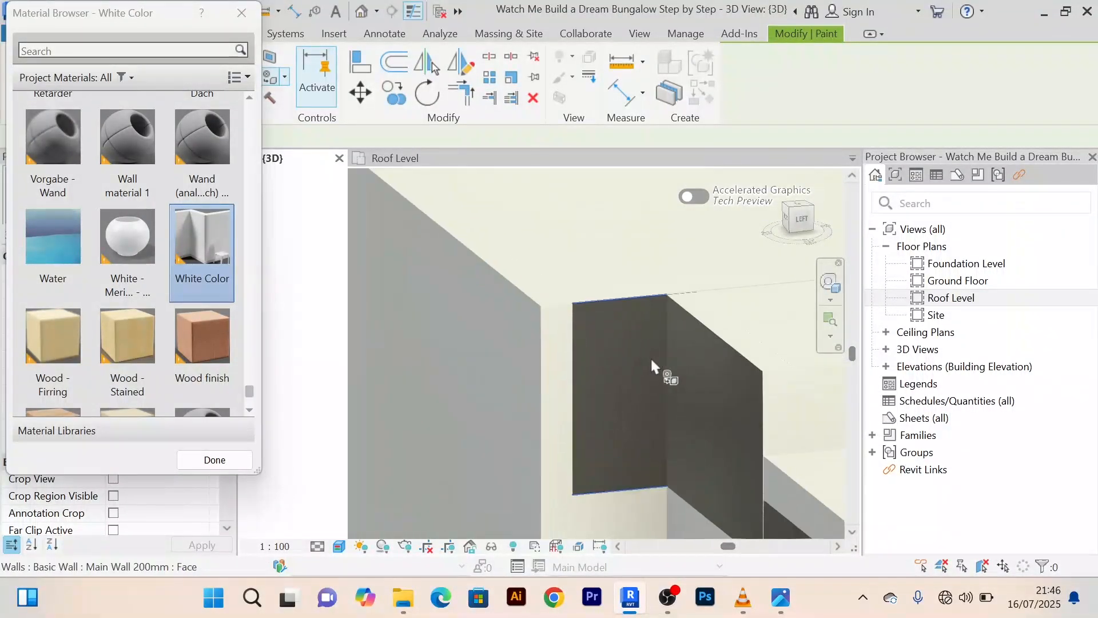
scroll(651, 356, up, 1)
click(631, 504)
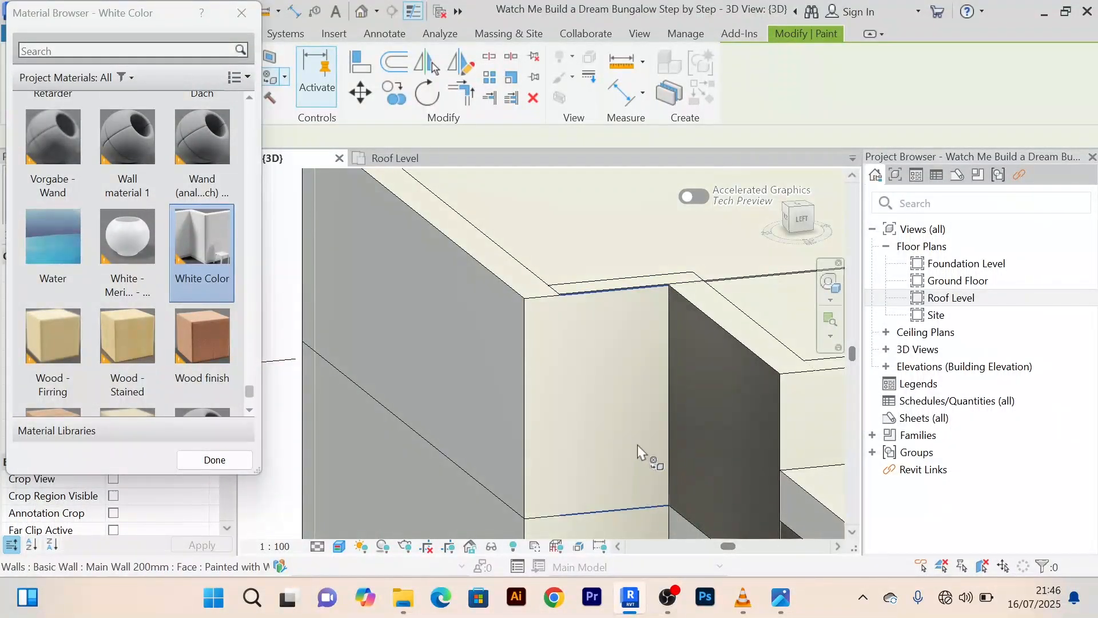
Paint the dark strip along the top of the lower rear wall, above its windows and door, White Color
scroll(681, 427, down, 2)
scroll(690, 412, up, 1)
scroll(692, 396, down, 3)
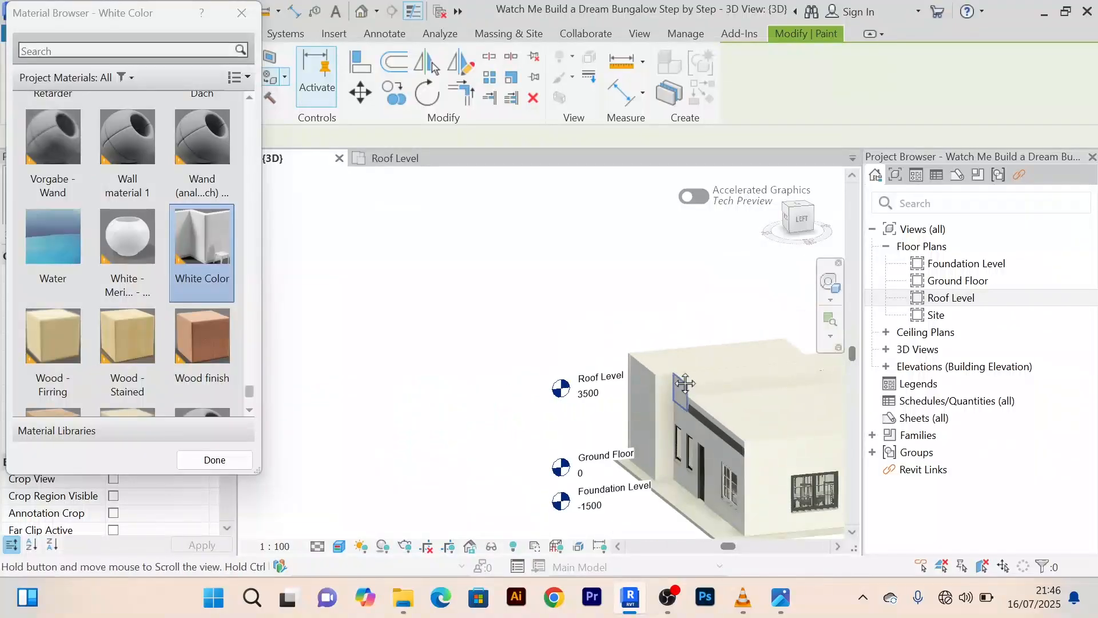
scroll(675, 400, up, 5)
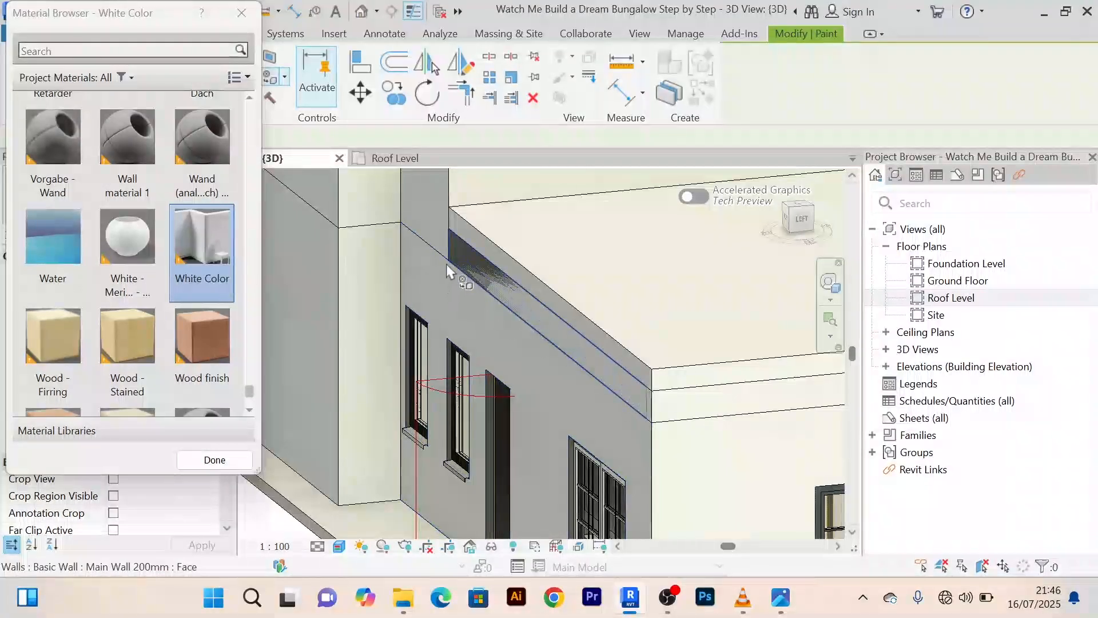
click(463, 254)
scroll(463, 252, down, 5)
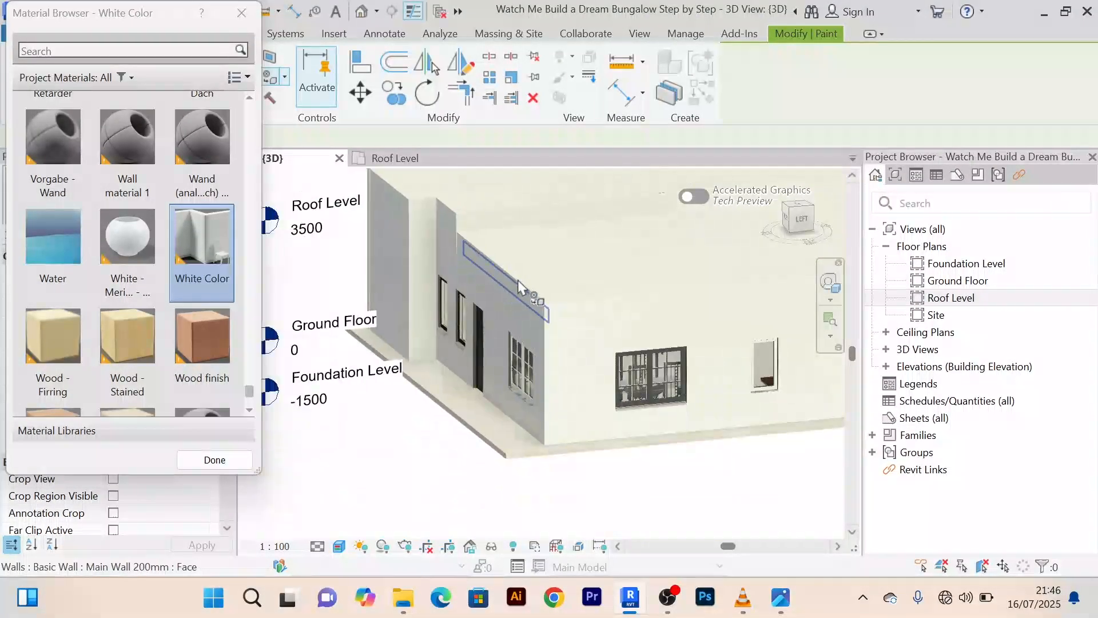
Paint the raised parapet and the dark two-window wall below it on the right elevation White Color, and close the Paint tool
scroll(629, 286, up, 3)
scroll(629, 303, down, 5)
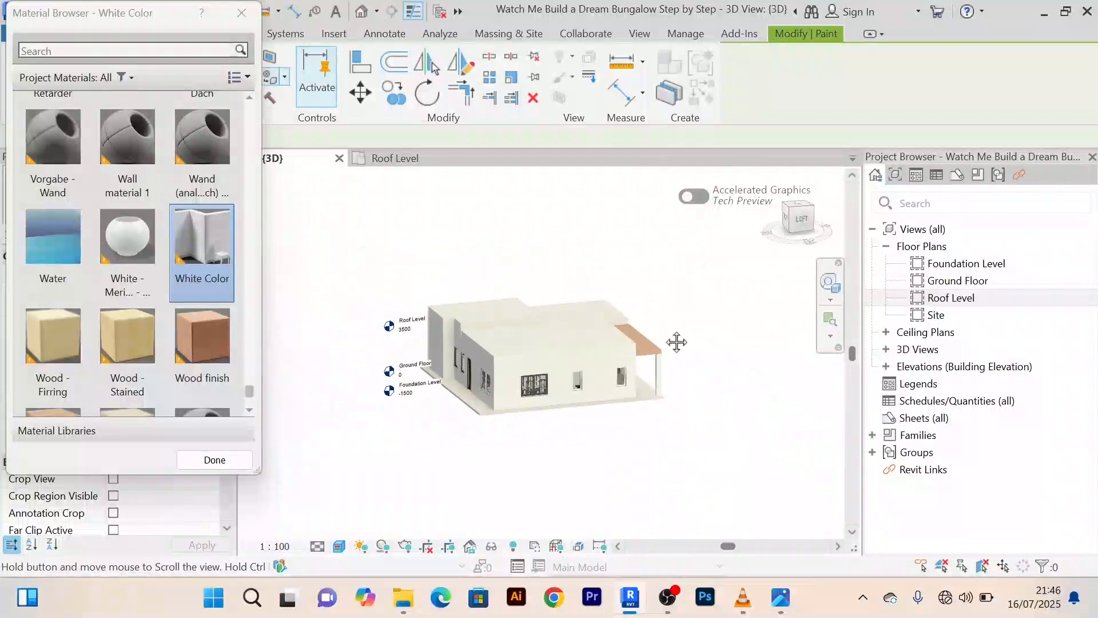
shift+middle_drag(597, 351, 321, 352)
scroll(553, 362, up, 5)
mouse_move(639, 328)
shift+middle_down()
mouse_move(615, 288)
mouse_move(502, 331)
mouse_move(511, 310)
shift+middle_up()
click(549, 282)
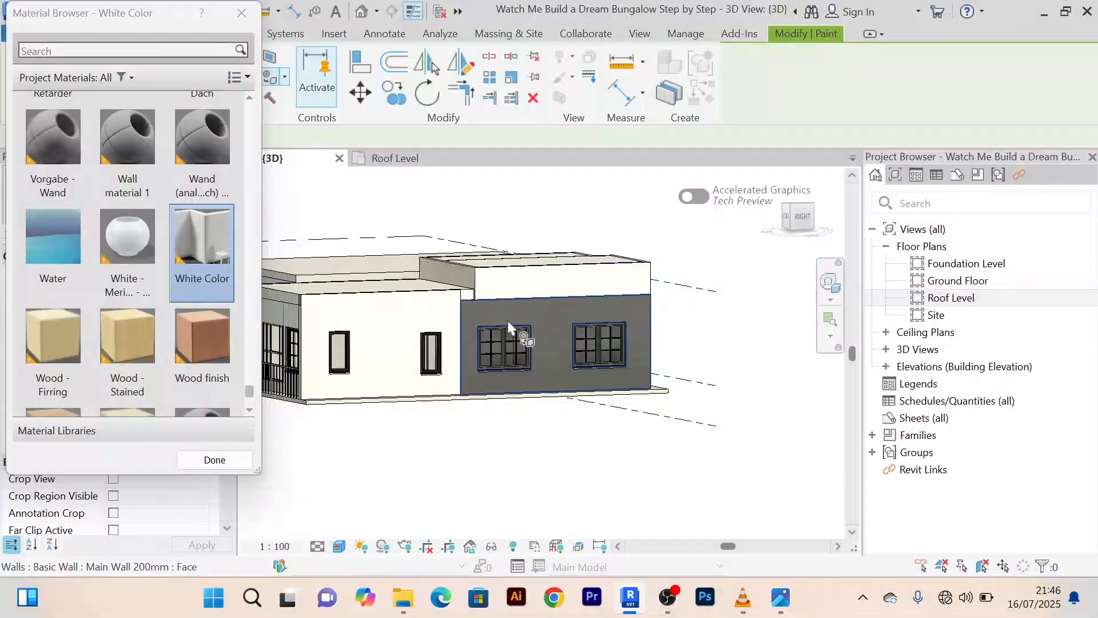
scroll(491, 320, up, 4)
click(469, 312)
scroll(469, 310, down, 4)
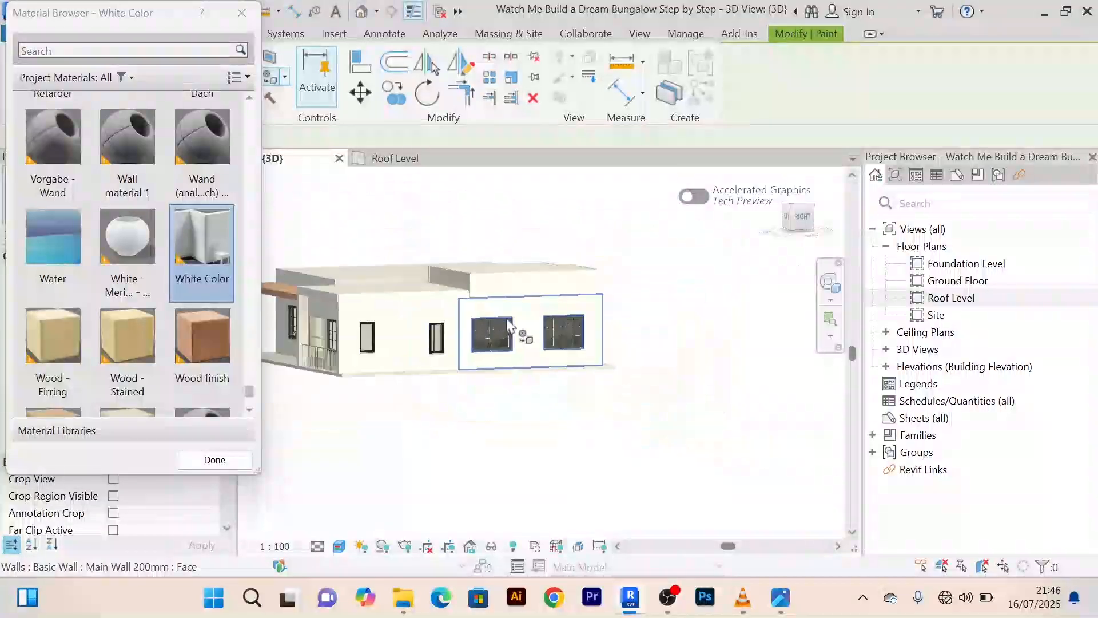
click(215, 460)
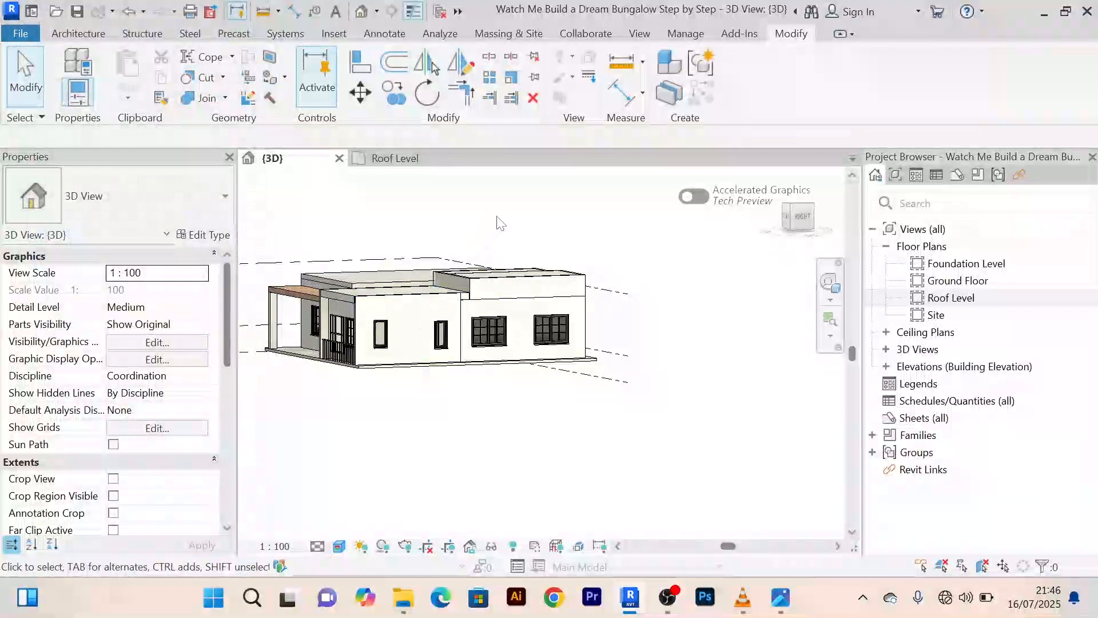
right_click(497, 176)
click(540, 188)
scroll(565, 444, down, 2)
shift+middle_drag(565, 445, 591, 458)
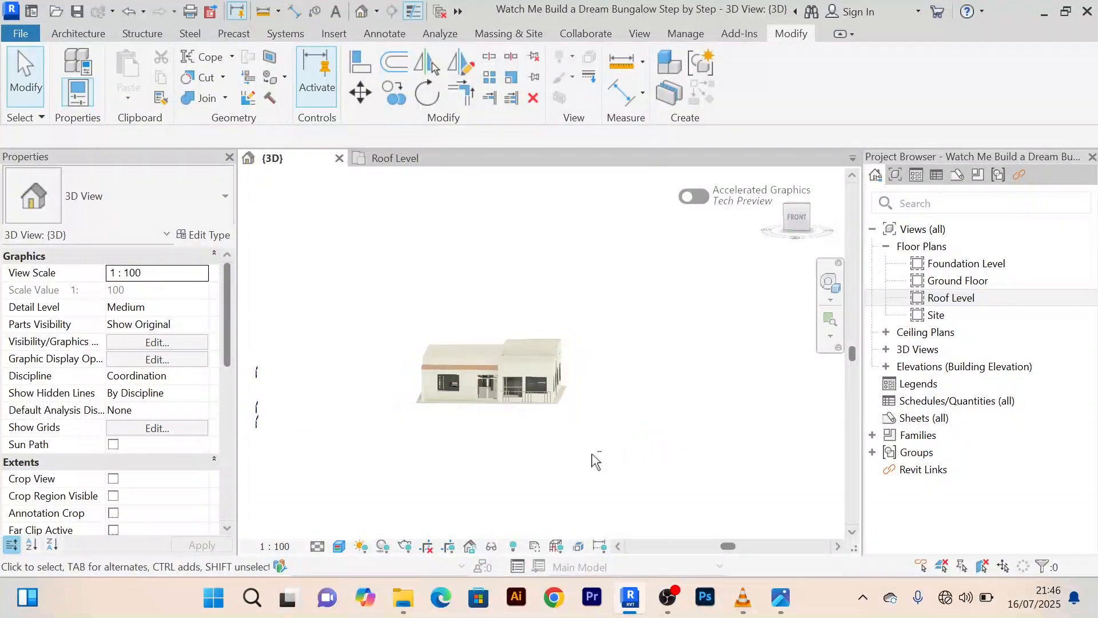
Examine the front entrance and the floor slab edge beneath its glazed double door in the 3D view
scroll(547, 446, up, 2)
scroll(589, 480, up, 2)
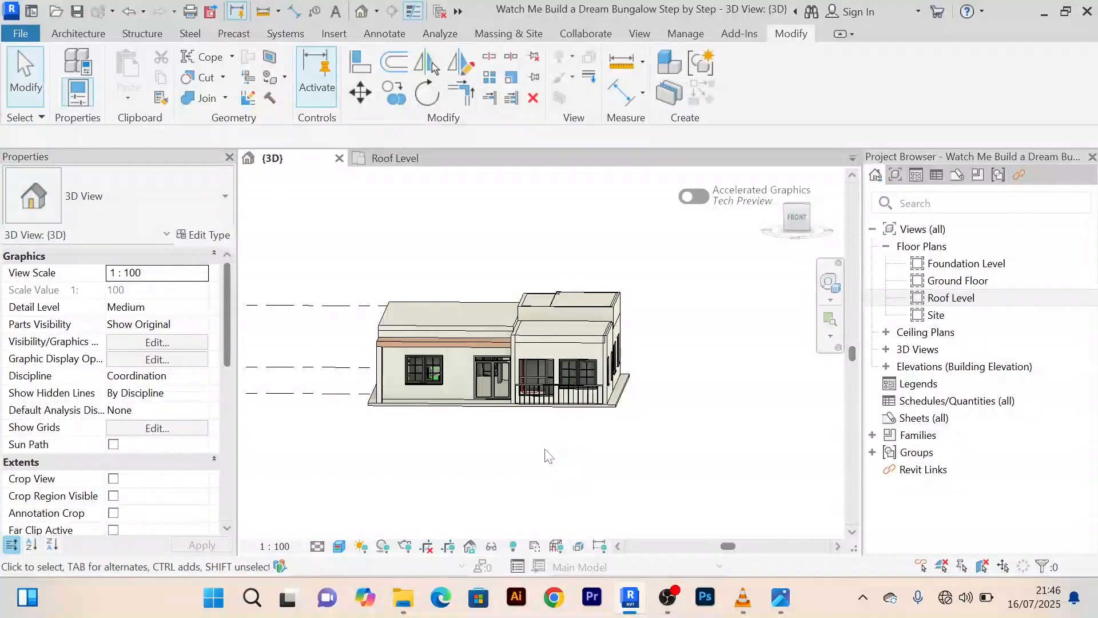
scroll(572, 434, up, 6)
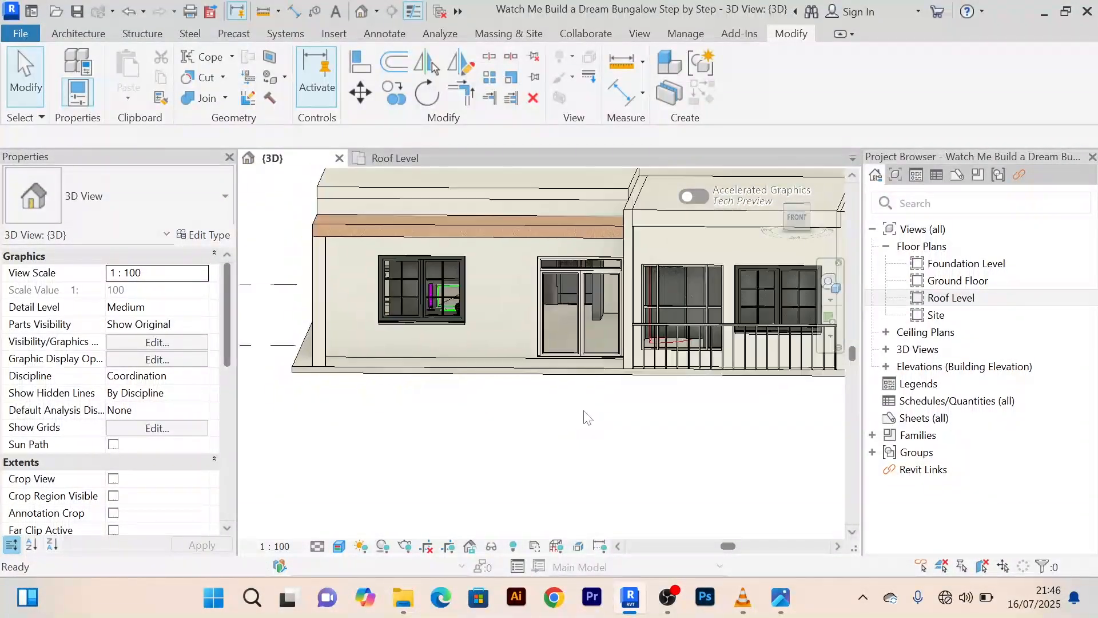
scroll(527, 423, up, 2)
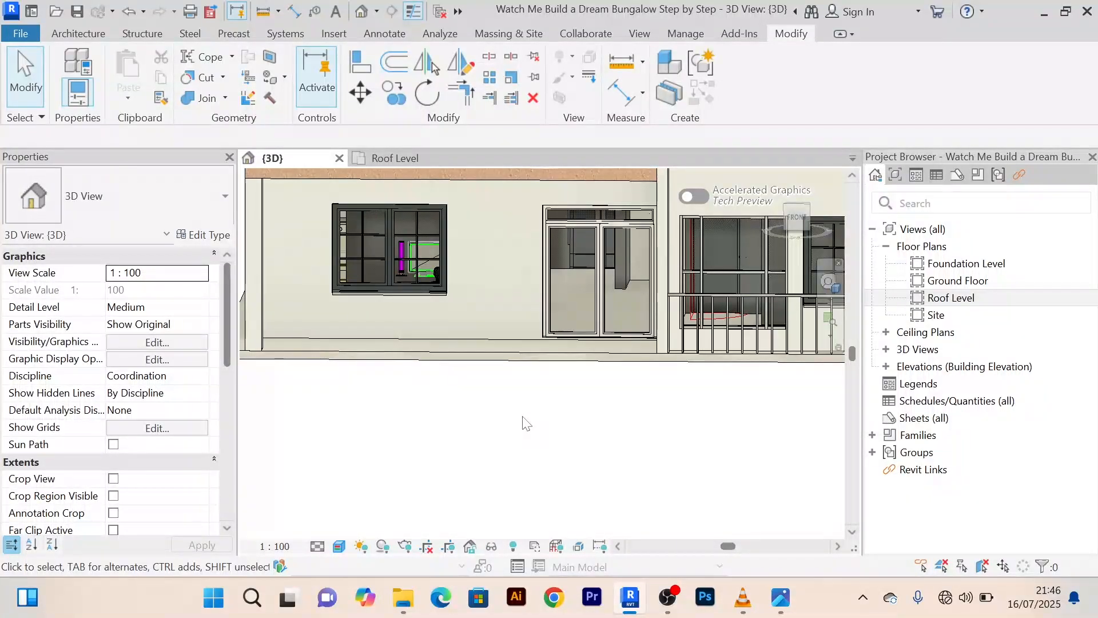
scroll(526, 423, up, 1)
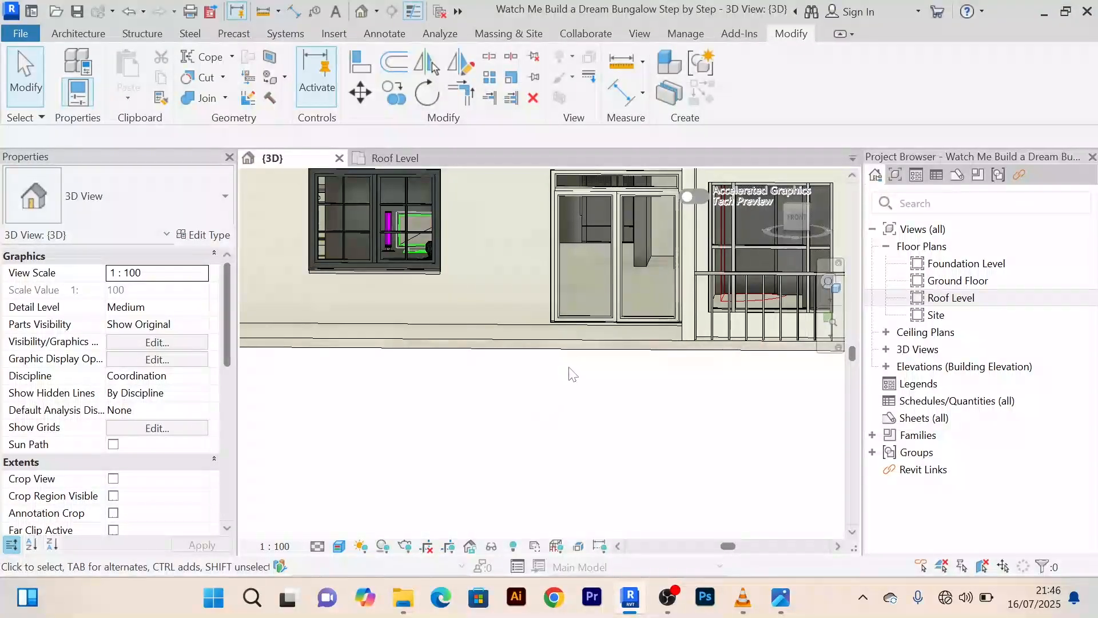
scroll(611, 370, down, 3)
scroll(600, 371, up, 5)
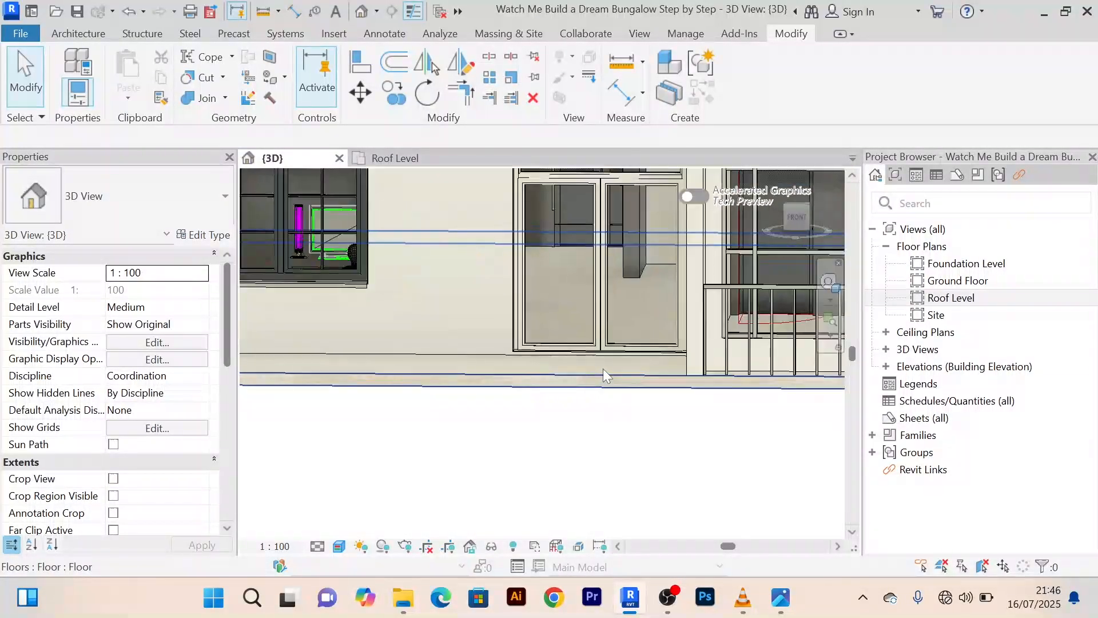
scroll(594, 381, down, 2)
scroll(578, 429, up, 3)
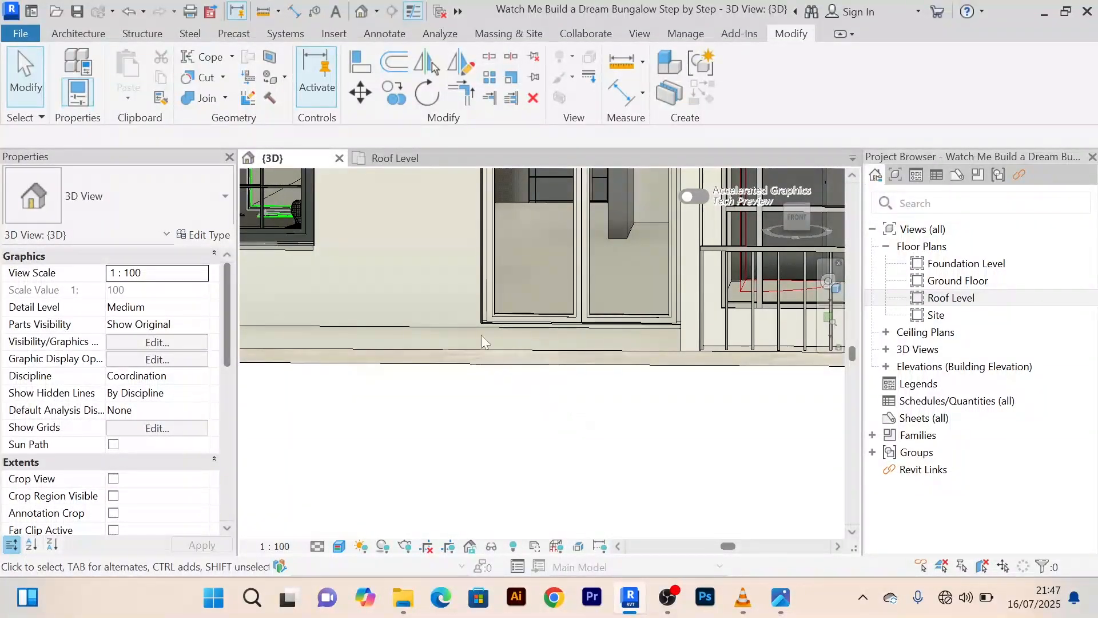
Open the Ground Floor plan at the front edge of the slab by the entrance
double_click(973, 281)
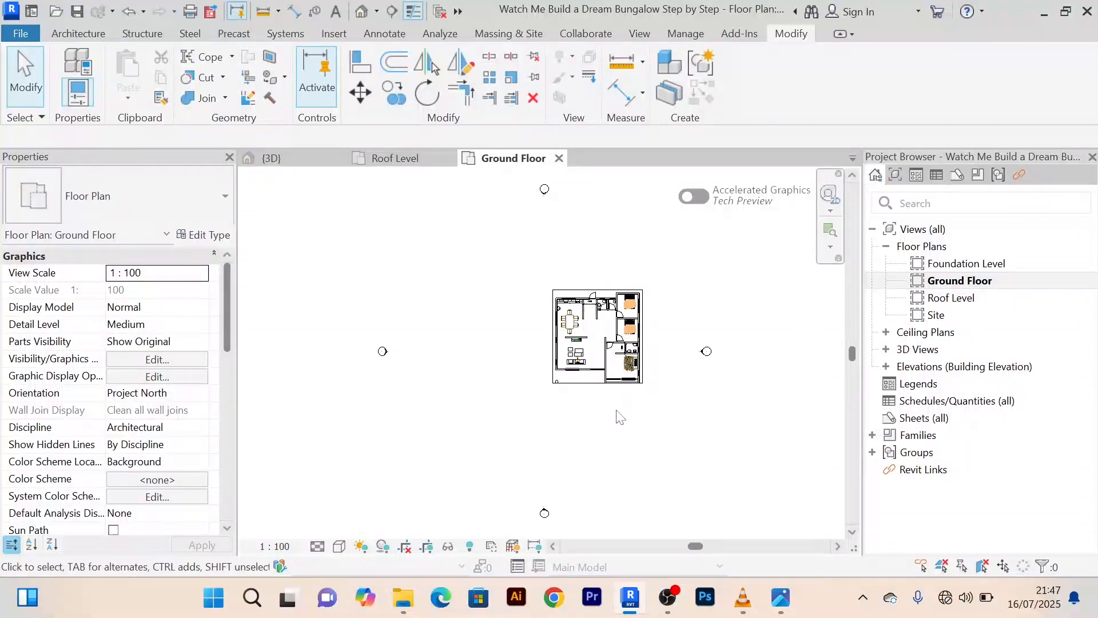
scroll(600, 383, up, 6)
middle_drag(572, 395, 544, 372)
scroll(544, 373, down, 2)
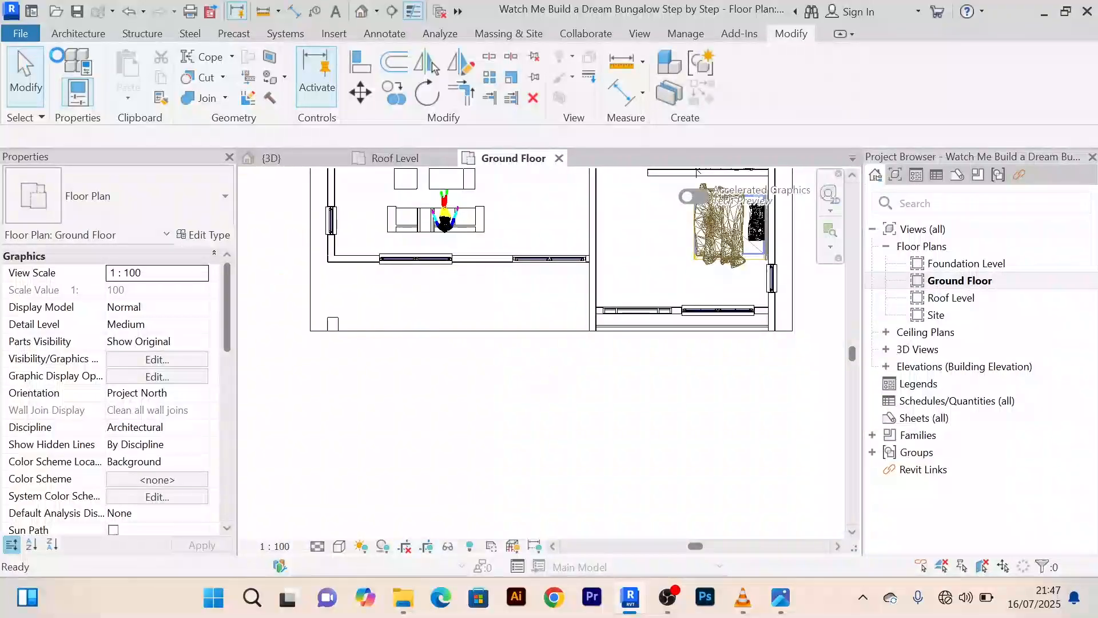
Sketch a rectangular floor boundary about 2185 mm long and 542 mm deep outside the front slab edge, ending at the projecting wall
click(73, 34)
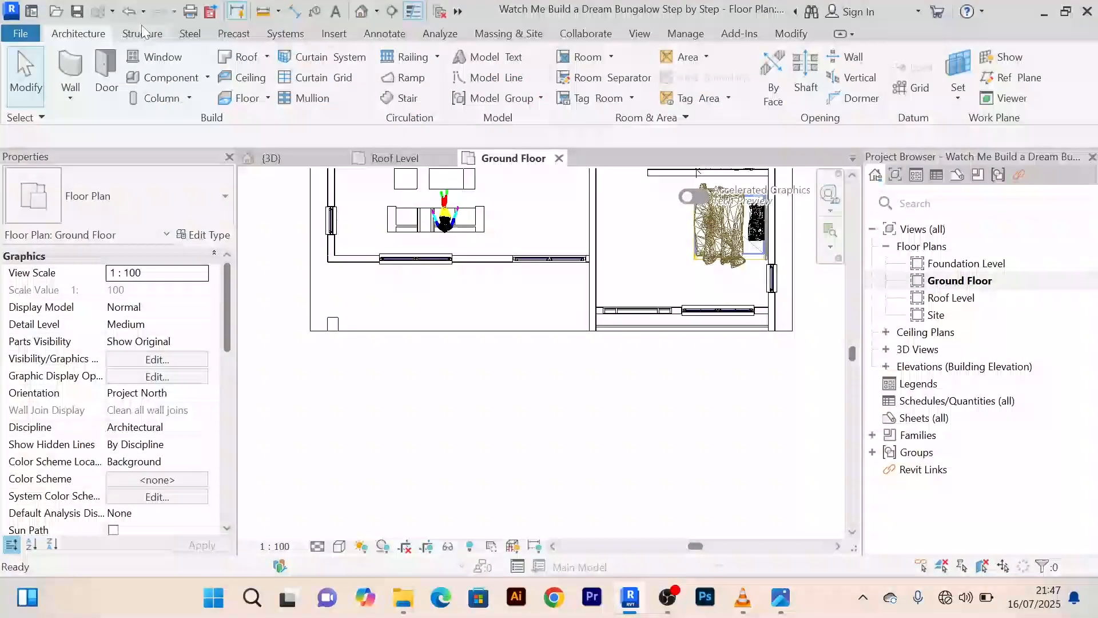
click(267, 98)
click(277, 126)
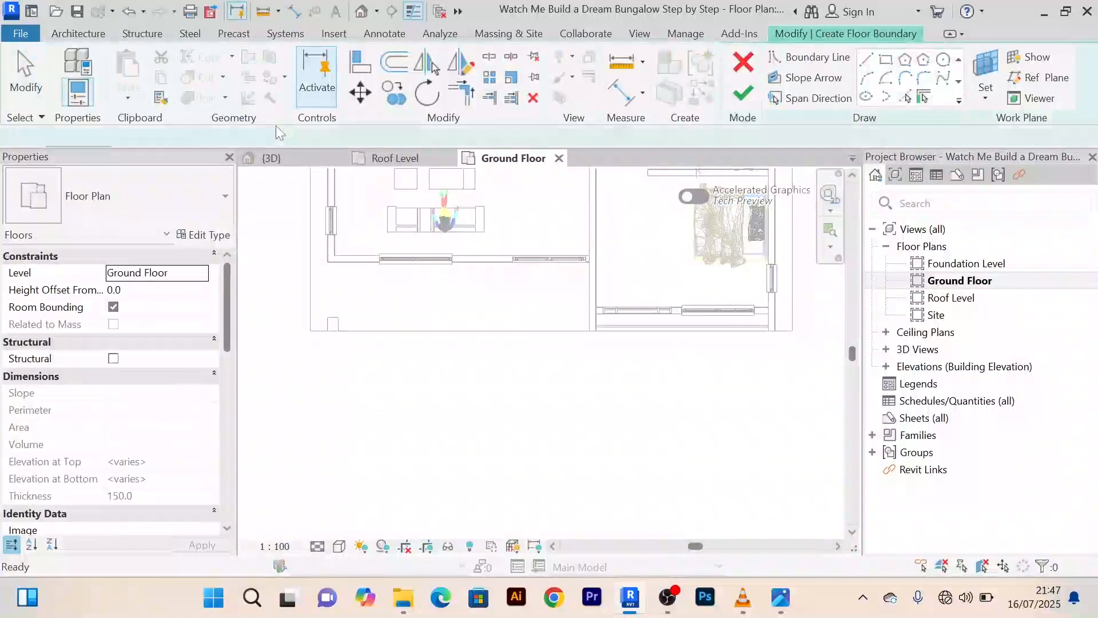
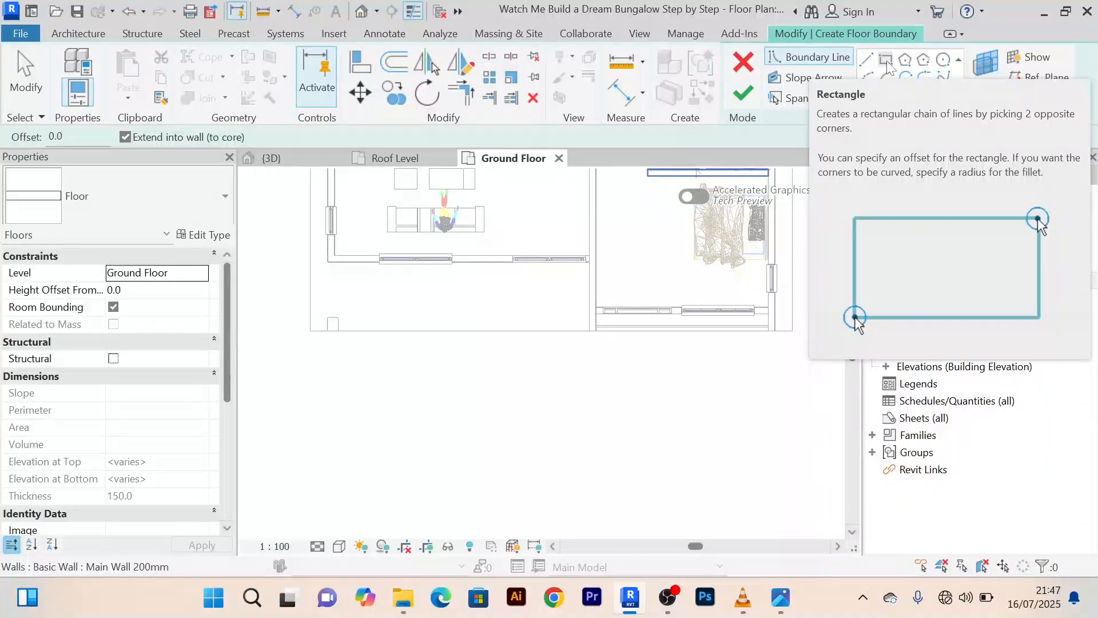
click(887, 61)
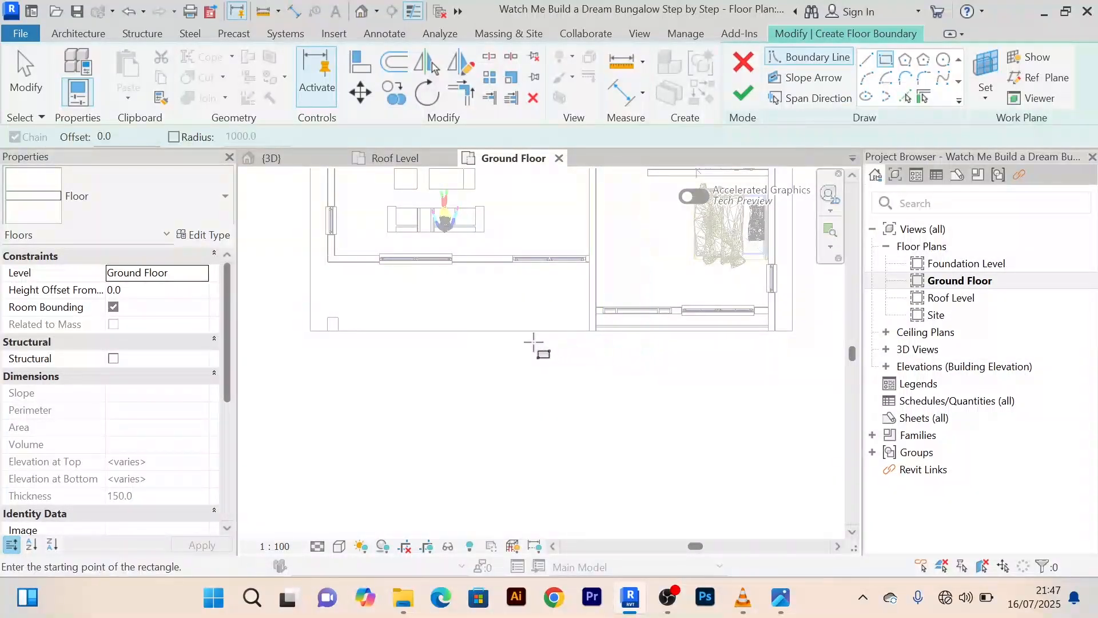
scroll(532, 343, up, 2)
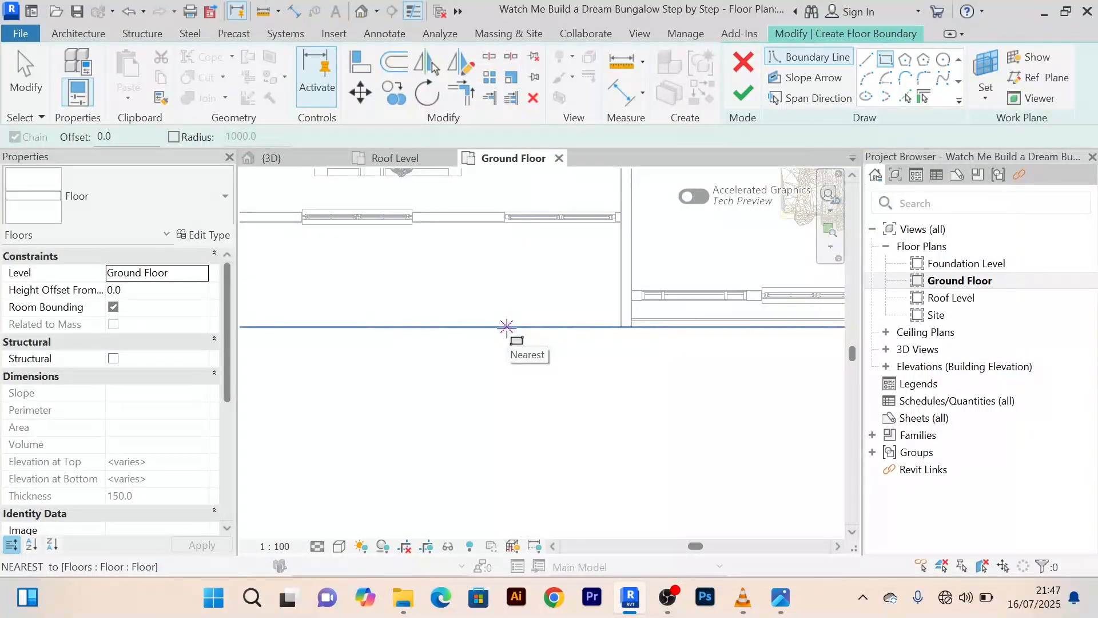
click(507, 327)
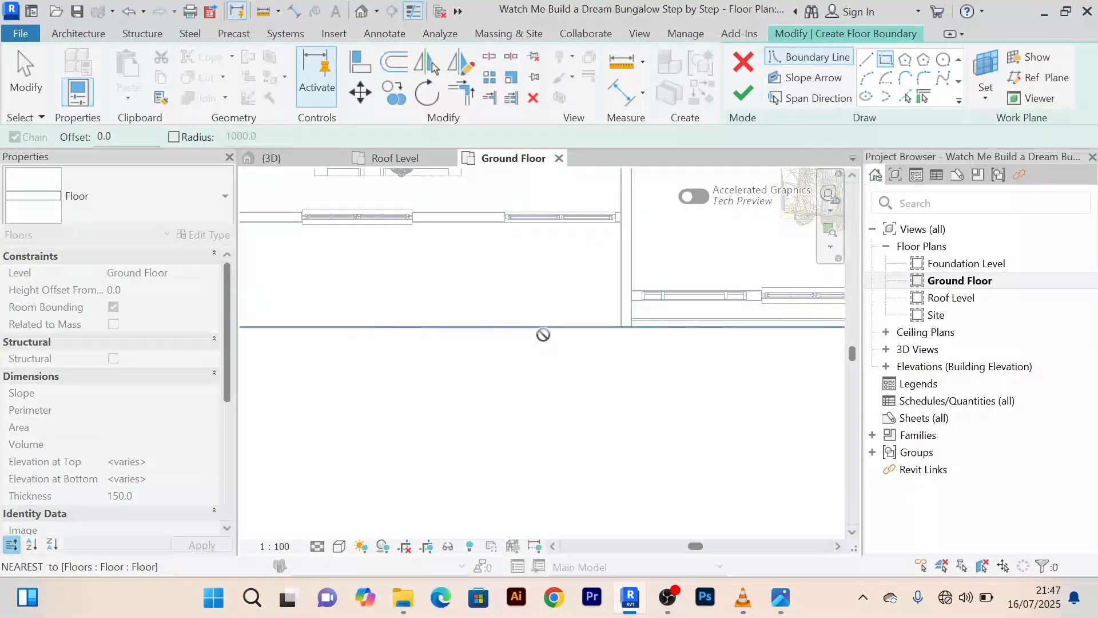
click(621, 354)
right_click(432, 252)
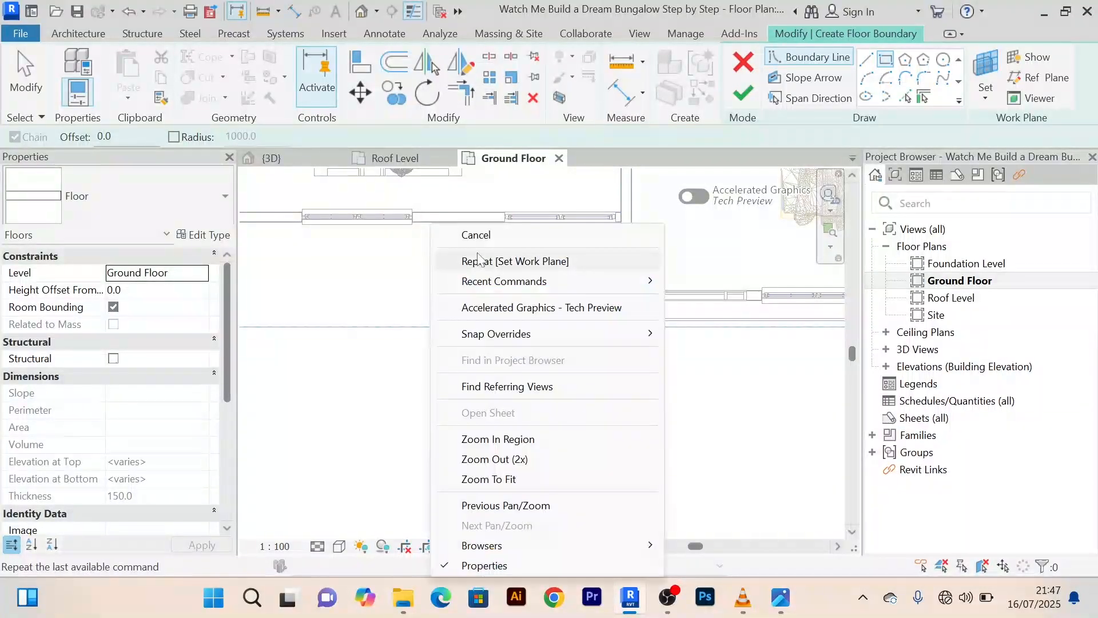
click(458, 235)
right_click(474, 228)
click(491, 236)
scroll(597, 363, up, 4)
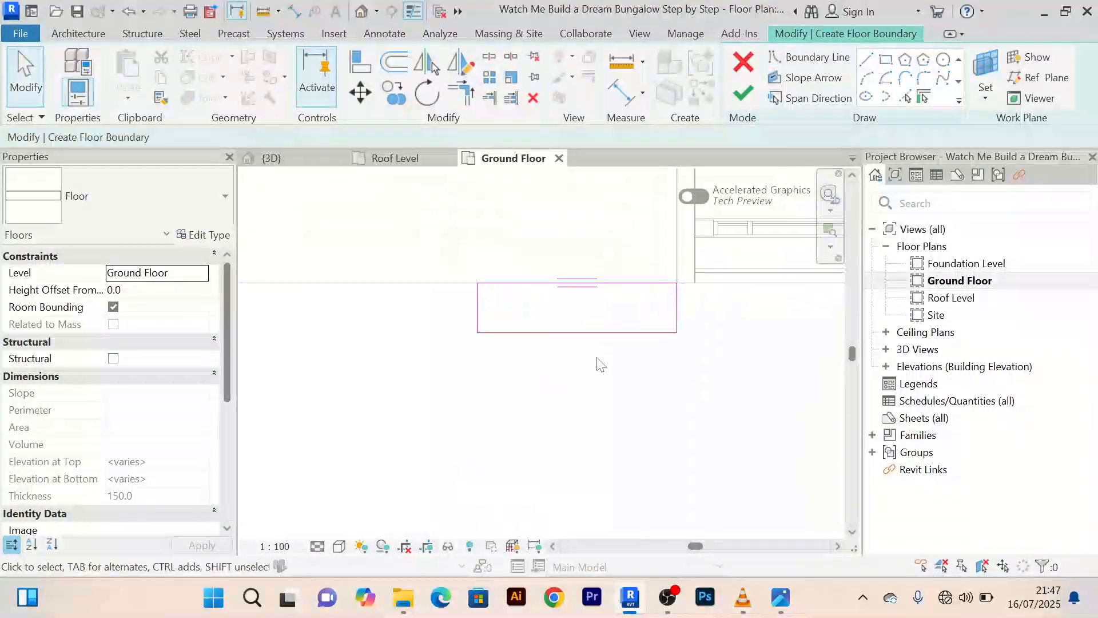
Set the depth of the rectangular floor boundary to 150 mm and finish the floor
click(605, 354)
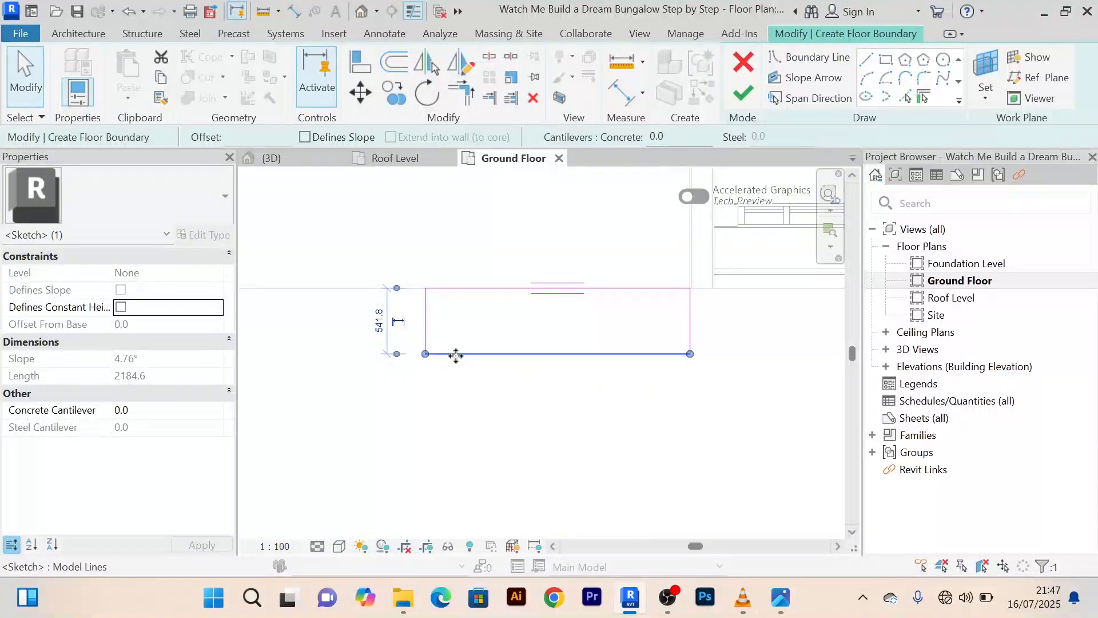
scroll(347, 334, up, 2)
click(389, 319)
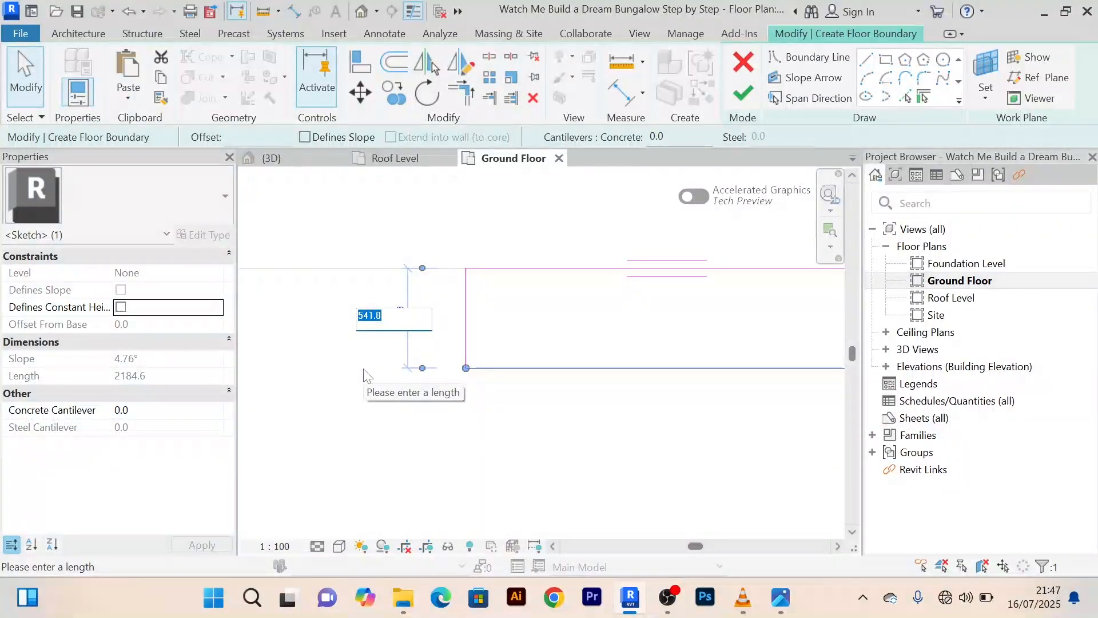
text(150)
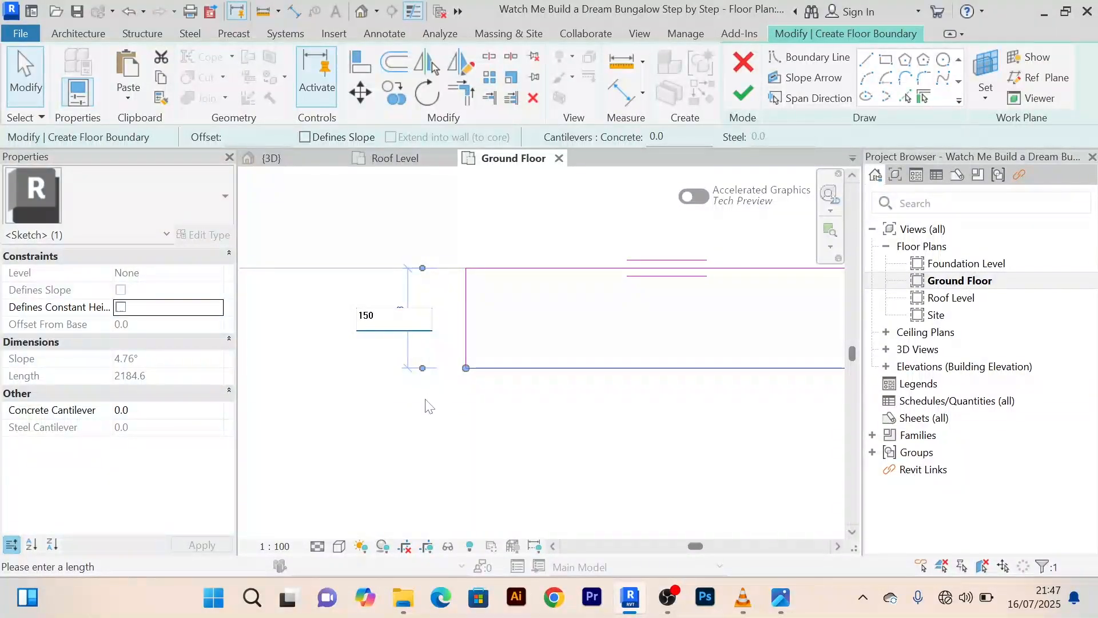
key(Return)
scroll(539, 347, up, 2)
scroll(544, 355, down, 3)
middle_drag(545, 362, 513, 401)
scroll(514, 341, up, 2)
scroll(535, 278, down, 2)
mouse_move(510, 357)
middle_down()
mouse_move(507, 376)
mouse_move(506, 353)
middle_up()
scroll(507, 377, down, 2)
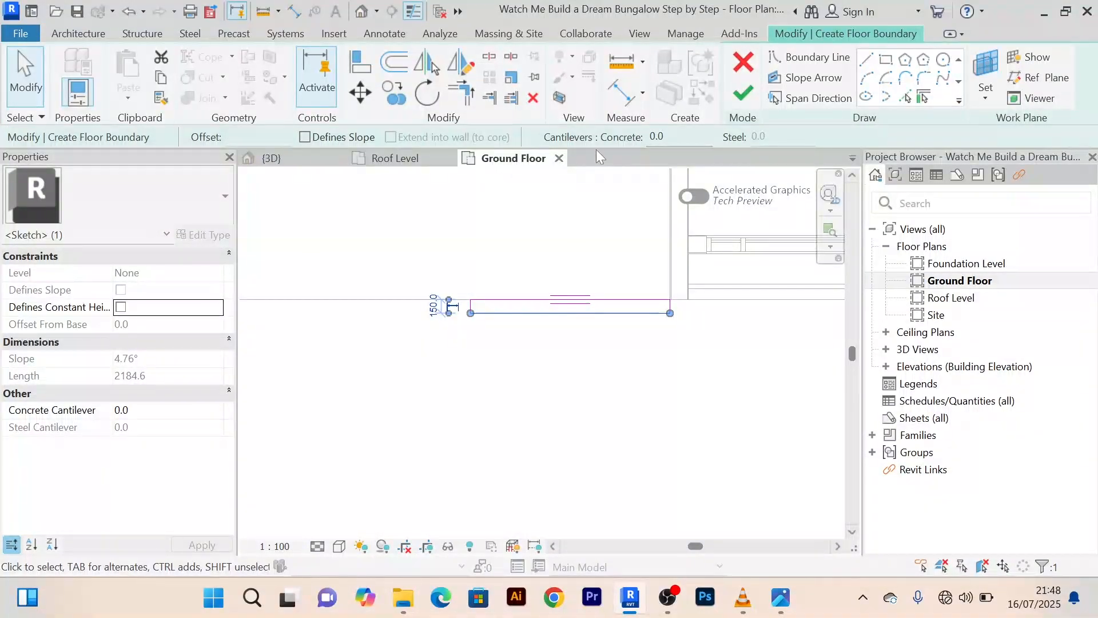
click(744, 96)
scroll(579, 370, down, 1)
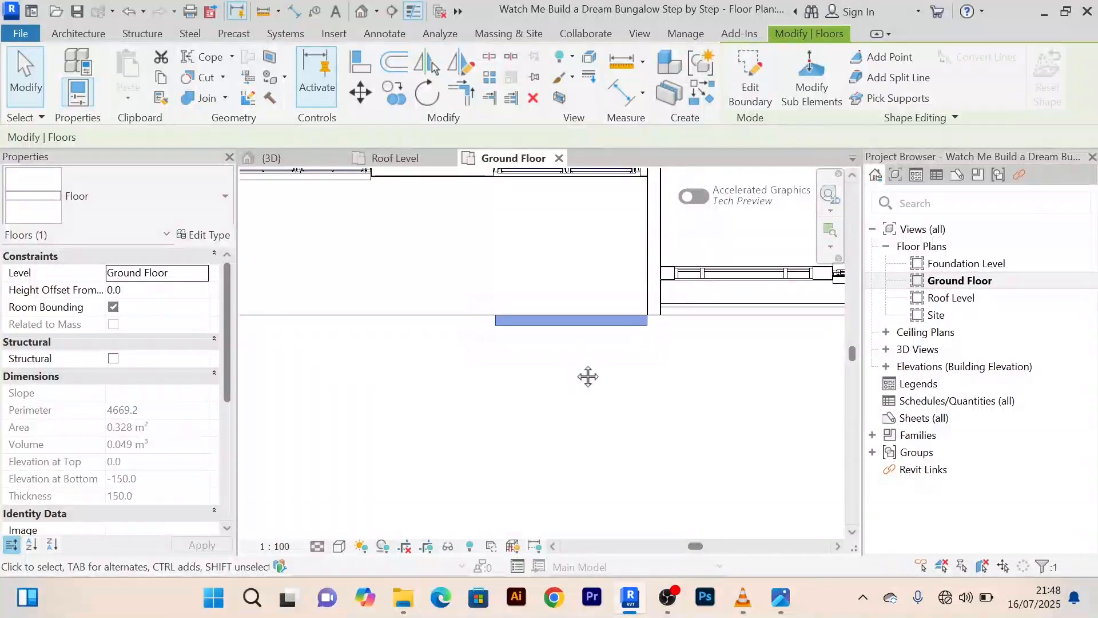
middle_drag(588, 376, 571, 372)
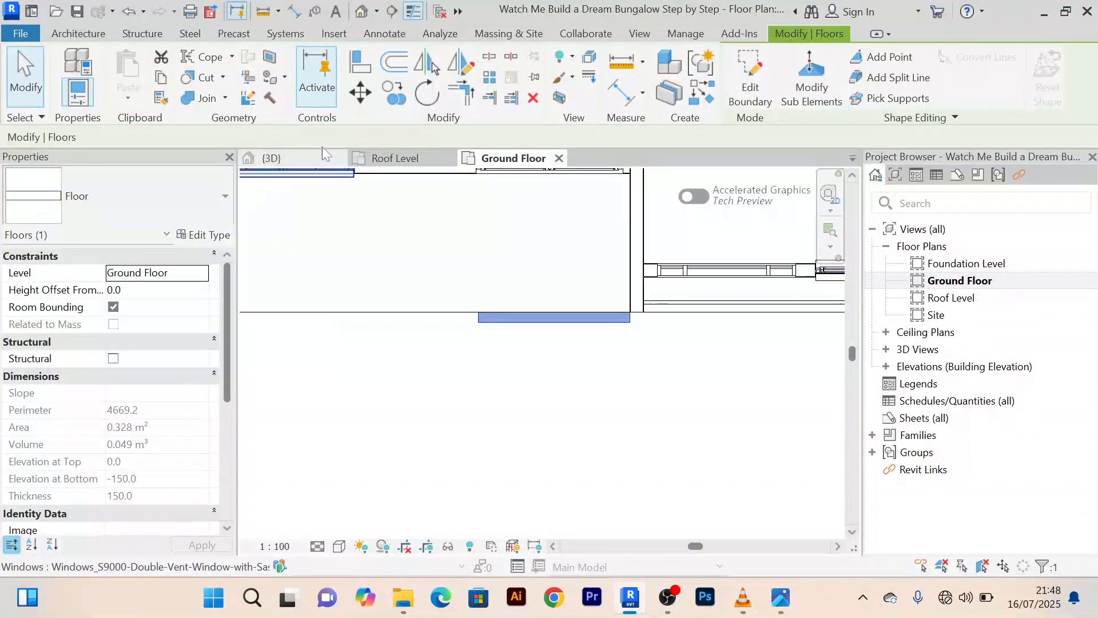
In the 3D view, set the new entrance floor strip's height offset from level to -150 mm
click(274, 158)
mouse_move(564, 401)
middle_down()
mouse_move(547, 413)
mouse_move(518, 409)
mouse_move(674, 427)
mouse_move(571, 407)
middle_up()
scroll(526, 369, up, 2)
scroll(526, 369, up, 3)
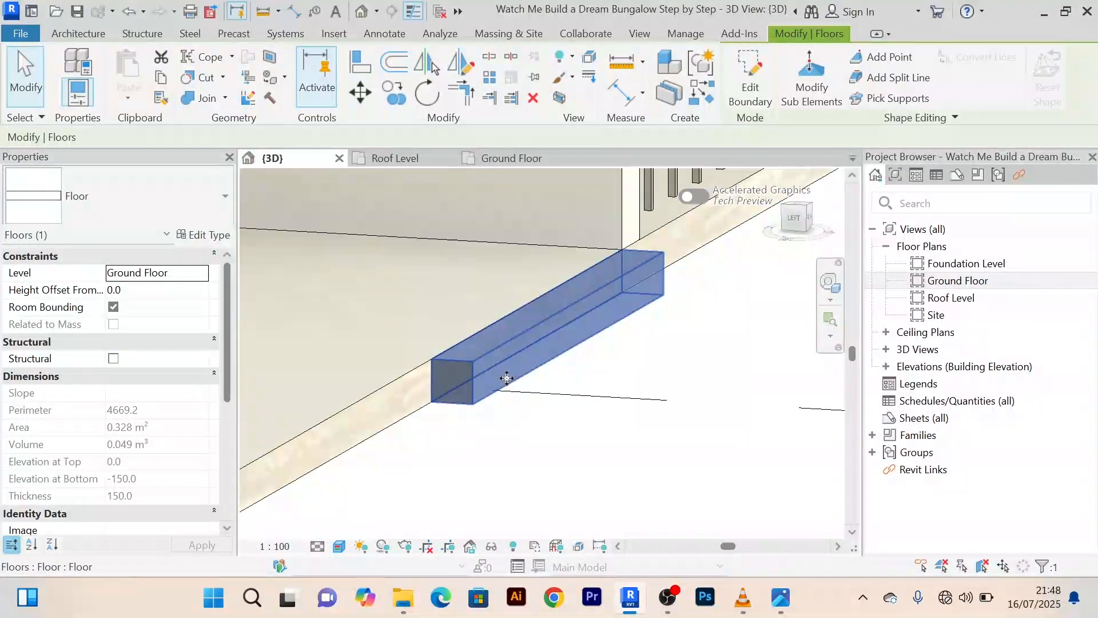
scroll(407, 390, up, 2)
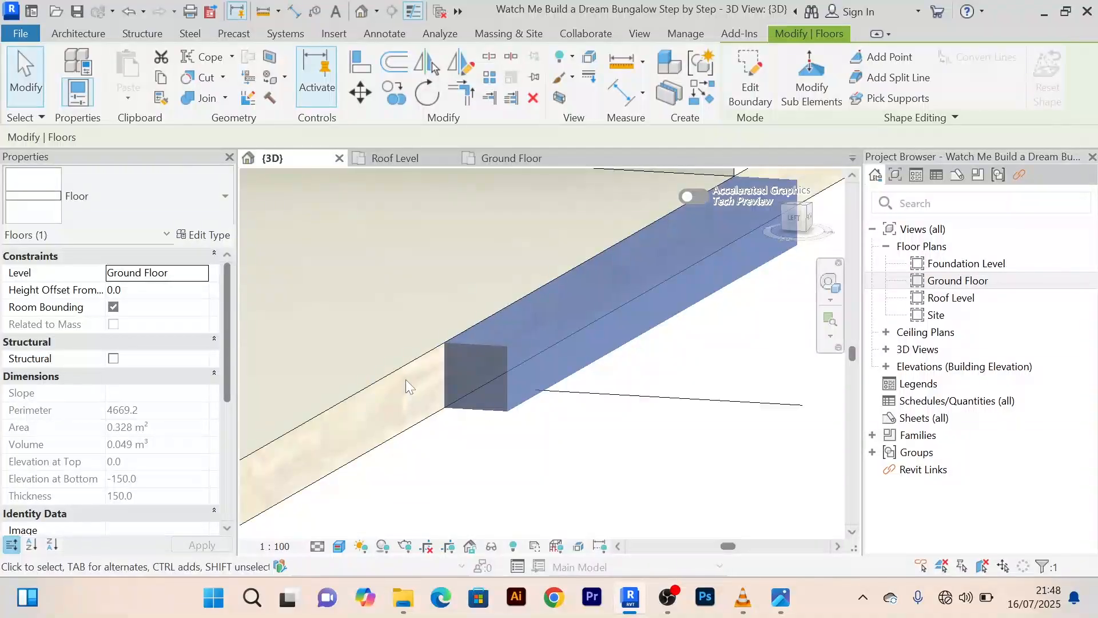
mouse_move(523, 447)
middle_down()
mouse_move(534, 448)
mouse_move(510, 436)
middle_up()
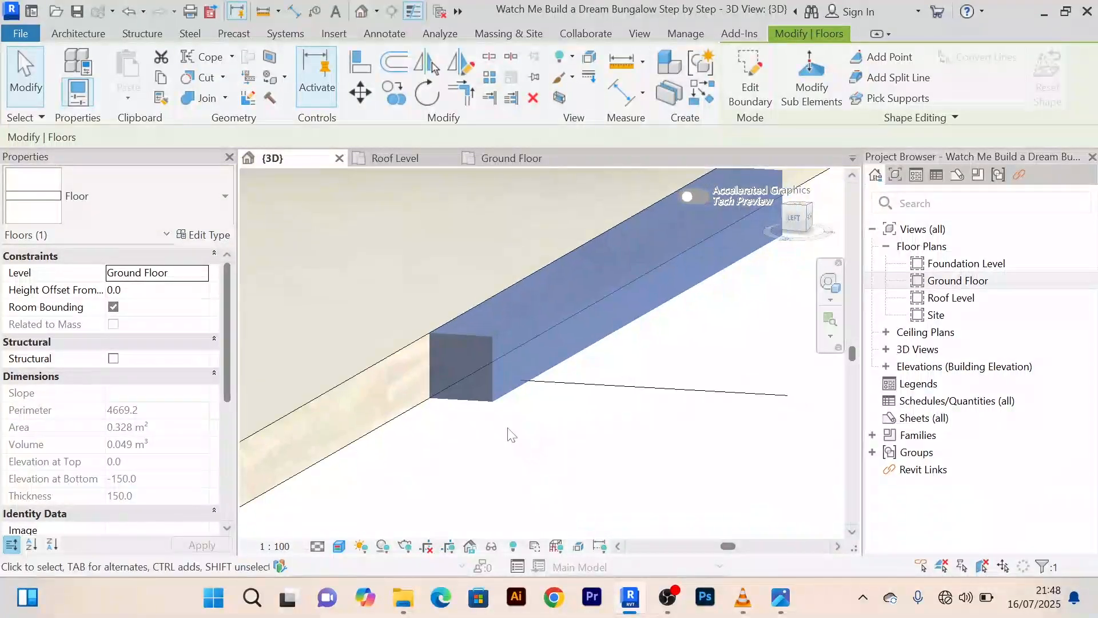
click(138, 290)
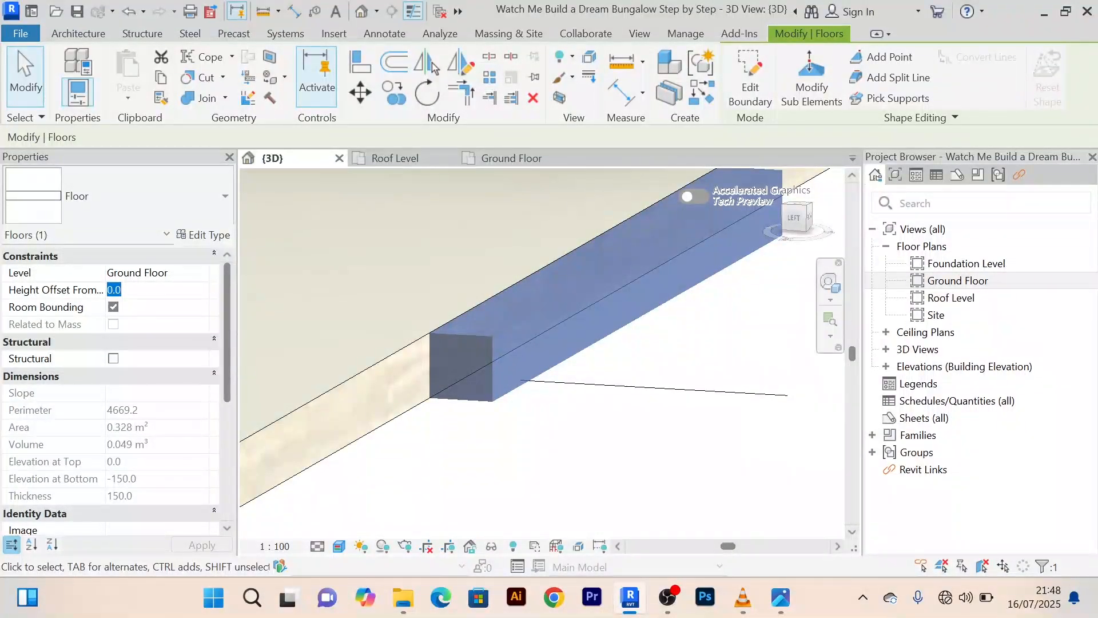
text(-15)
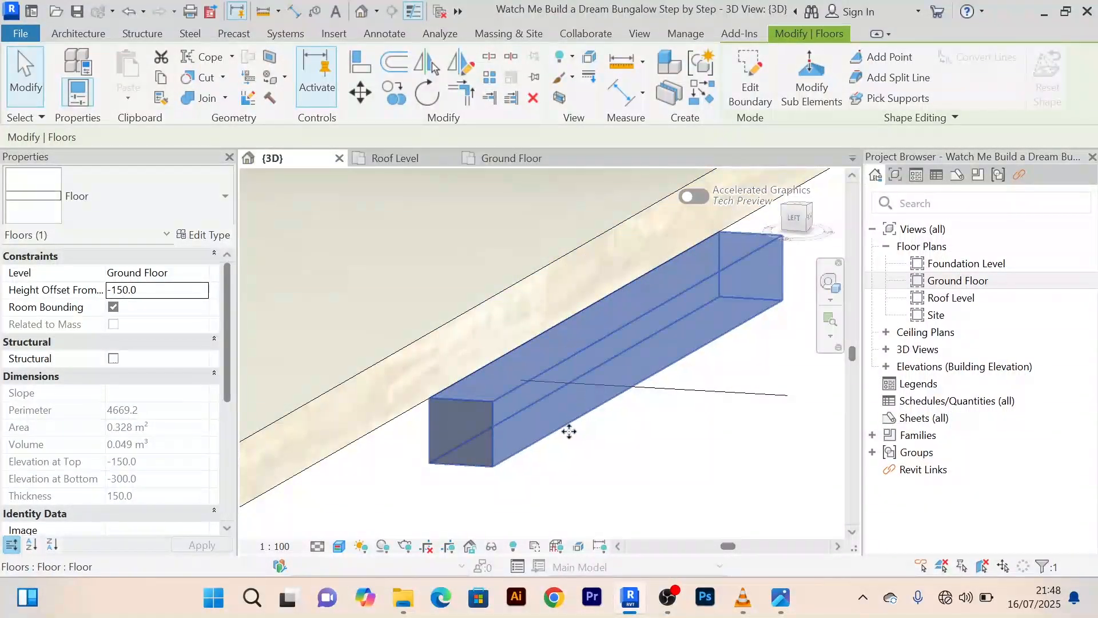
Deselect the lowered floor strip and examine its position against the slab edge in 3D
scroll(409, 334, up, 3)
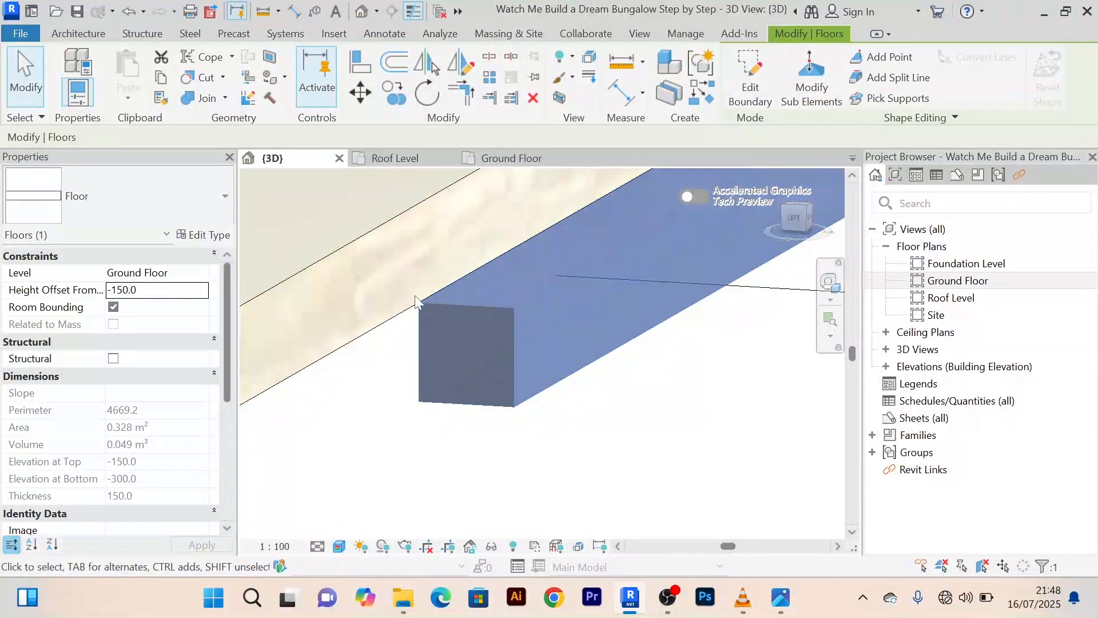
scroll(415, 296, down, 1)
click(609, 386)
scroll(614, 392, down, 1)
middle_drag(618, 395, 592, 392)
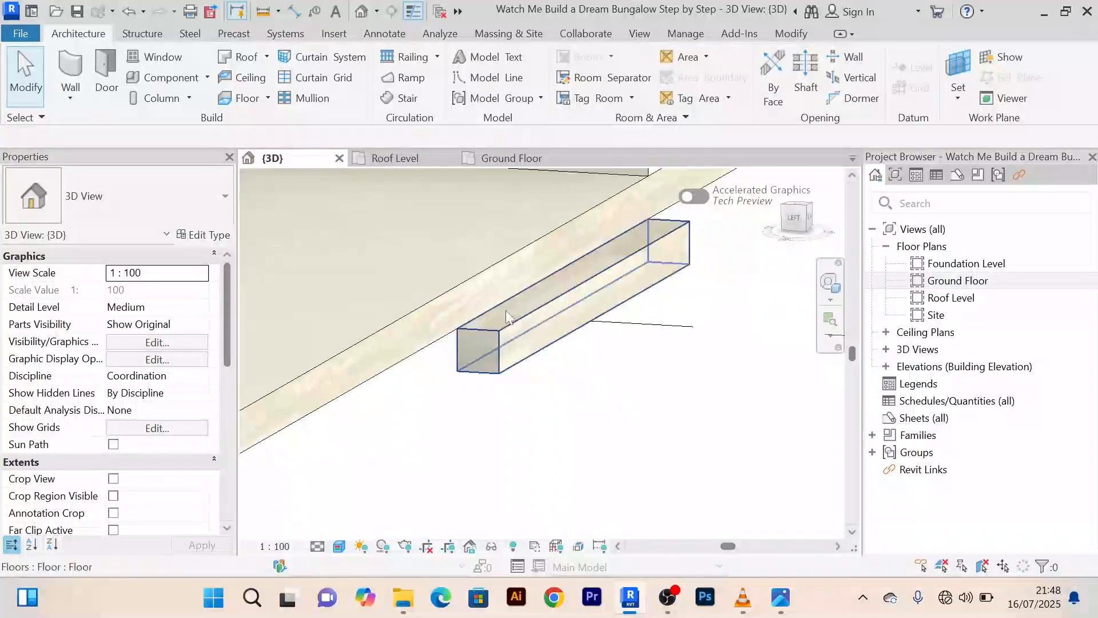
scroll(507, 311, up, 2)
scroll(541, 318, down, 3)
middle_drag(537, 329, 516, 331)
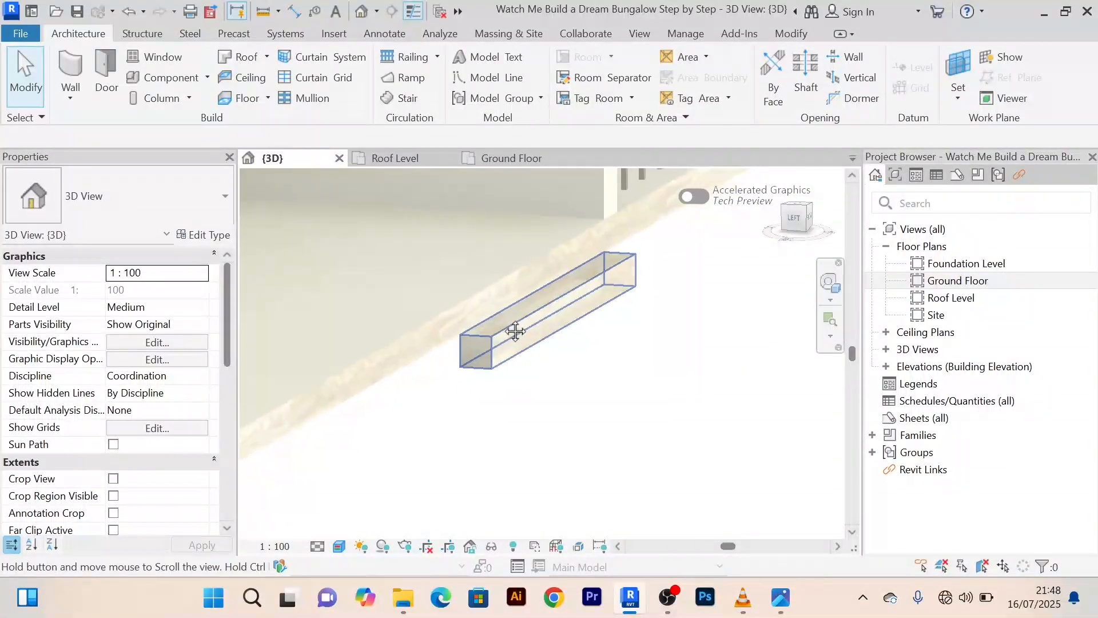
In the Ground Floor plan, copy the entrance floor strip once, straight outward from the slab edge
click(507, 158)
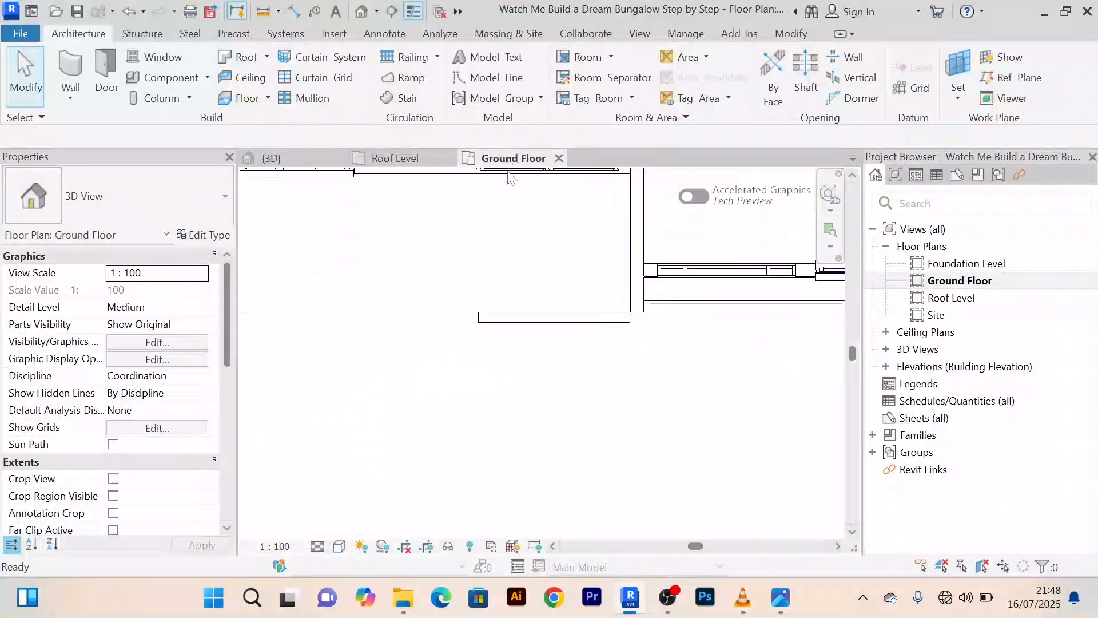
middle_drag(586, 353, 549, 323)
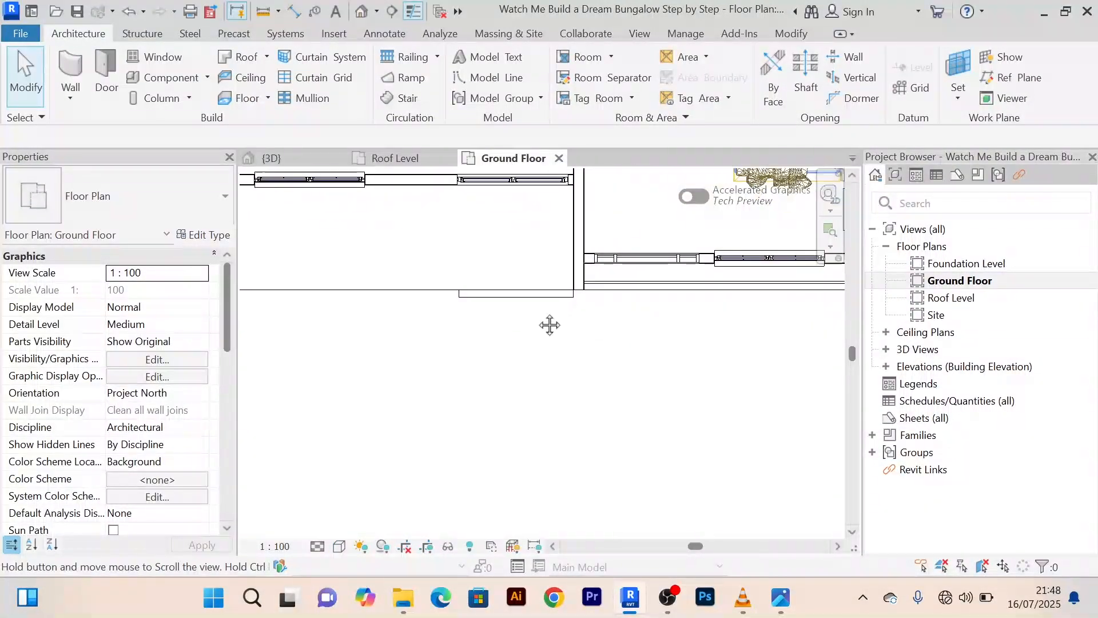
click(544, 298)
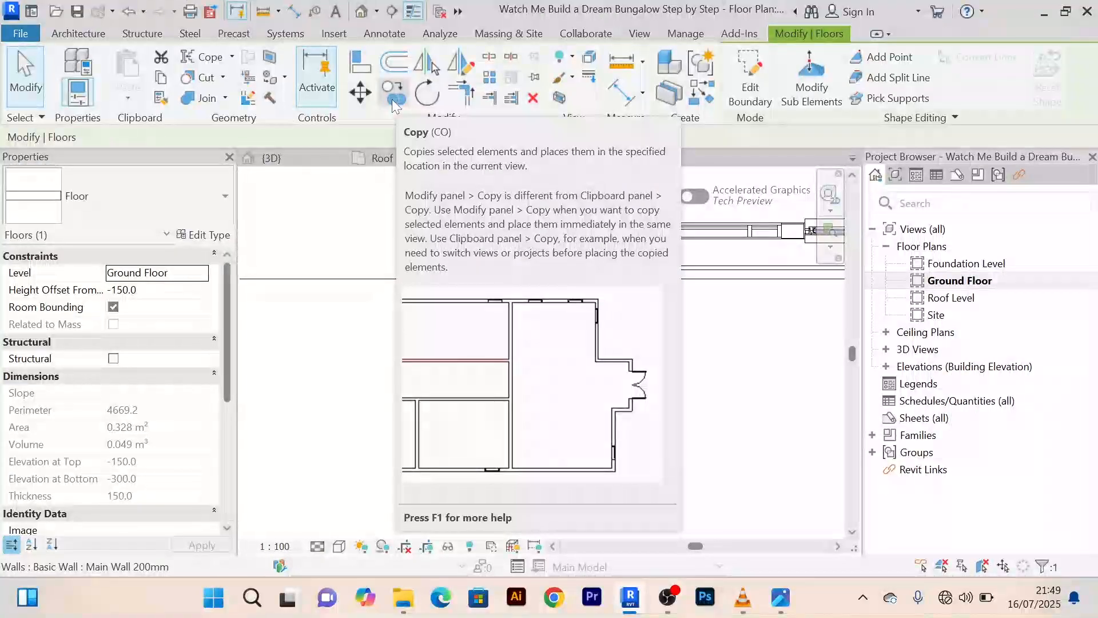
click(393, 98)
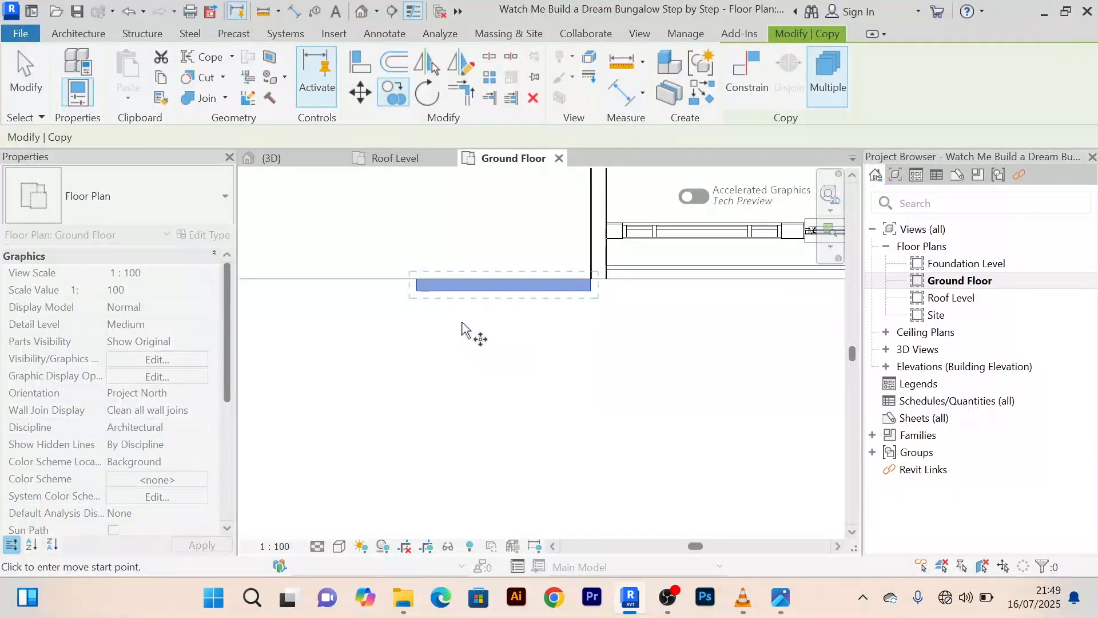
scroll(457, 324, up, 2)
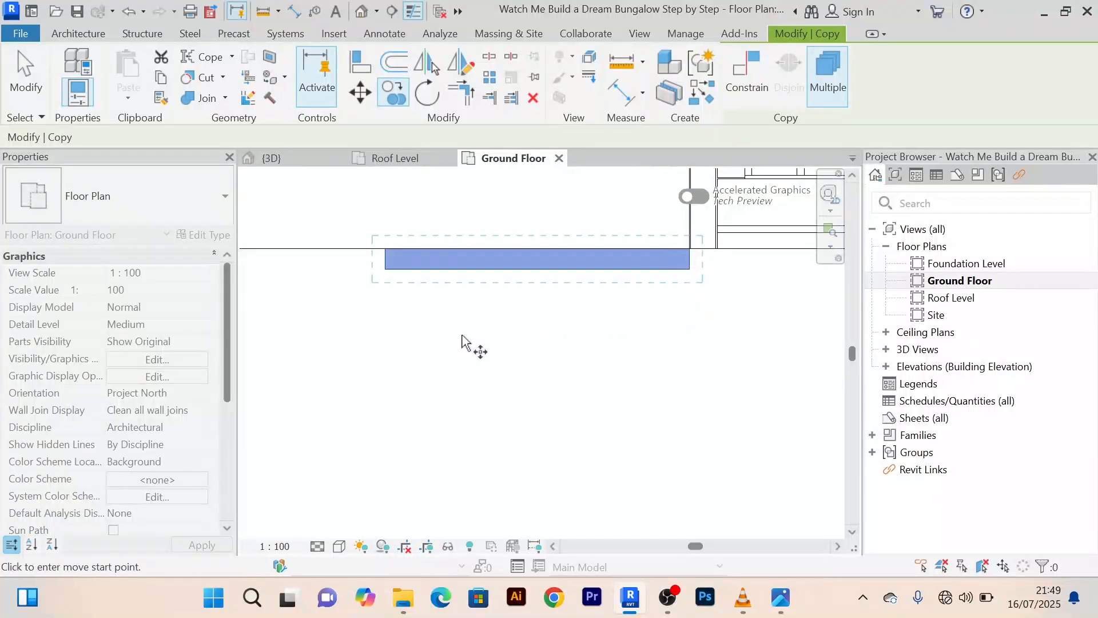
click(387, 282)
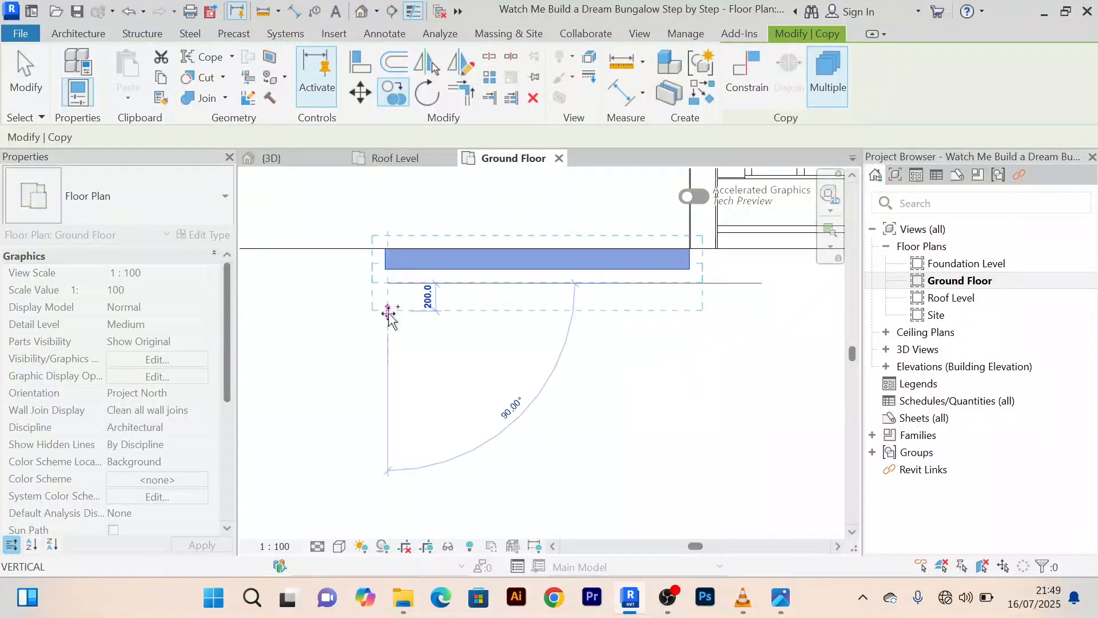
click(389, 337)
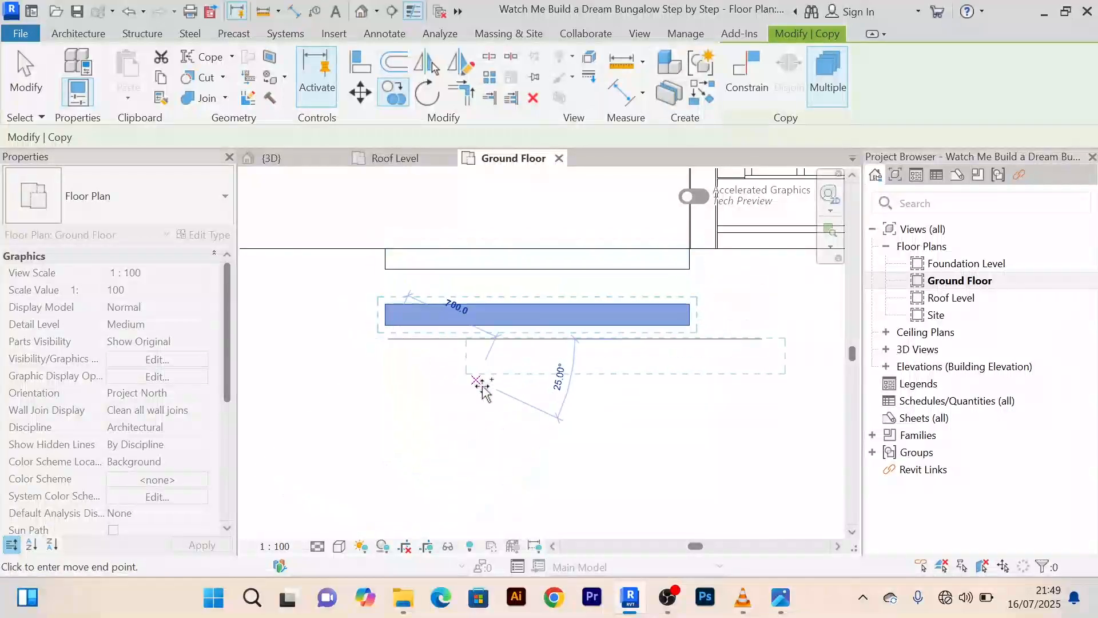
right_click(335, 300)
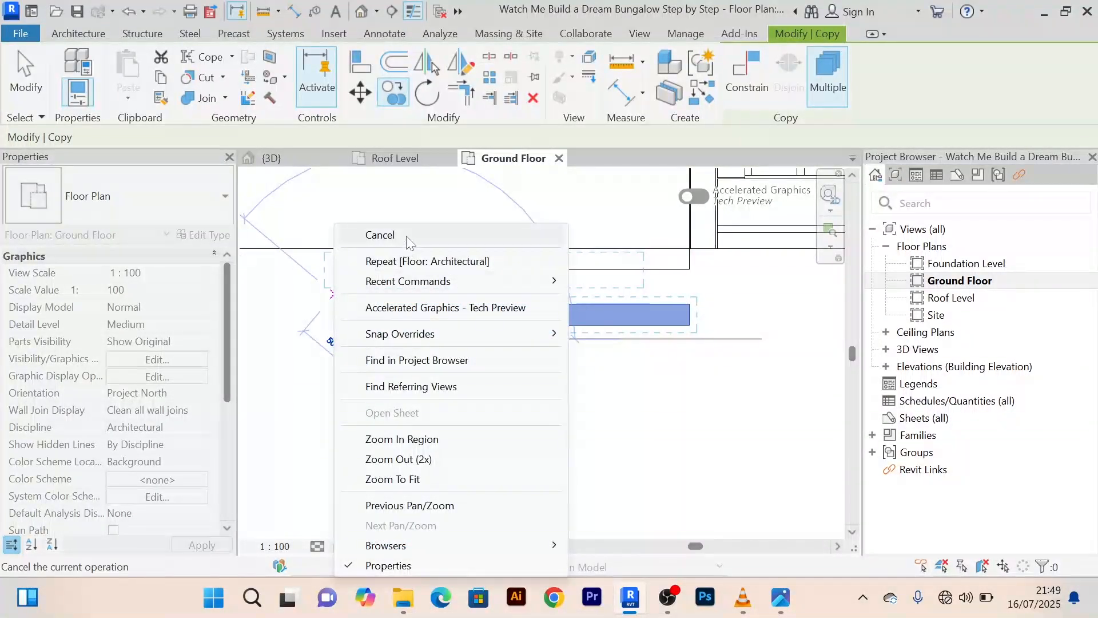
click(375, 233)
middle_drag(428, 373, 470, 327)
scroll(463, 319, down, 2)
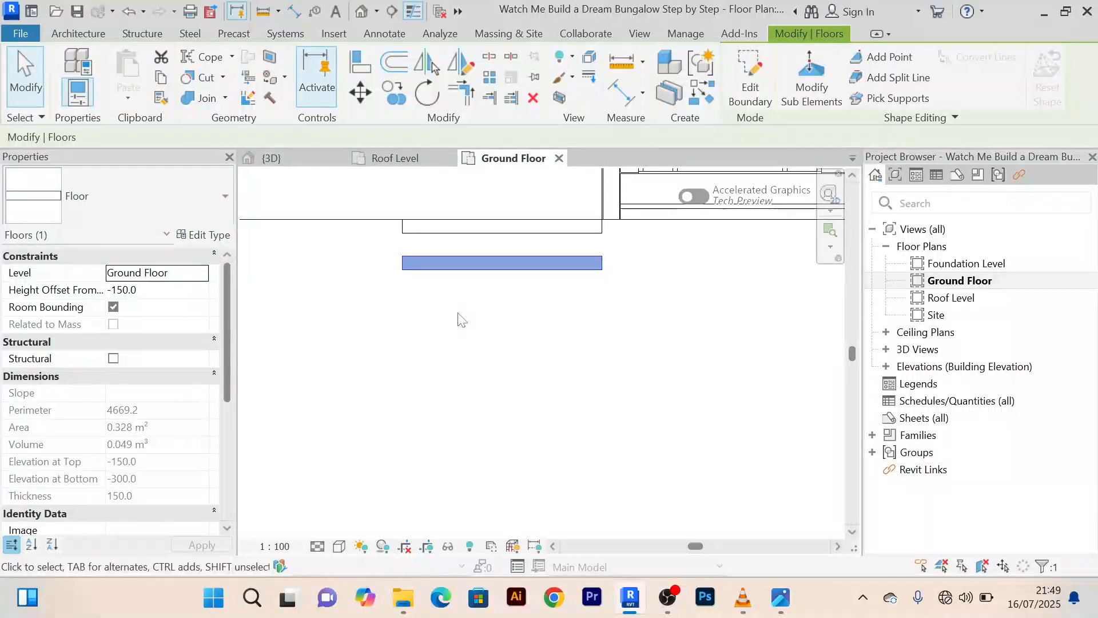
Copy the second strip four more times straight outward, spacing the copies about 500 mm apart
key(c)
key(o)
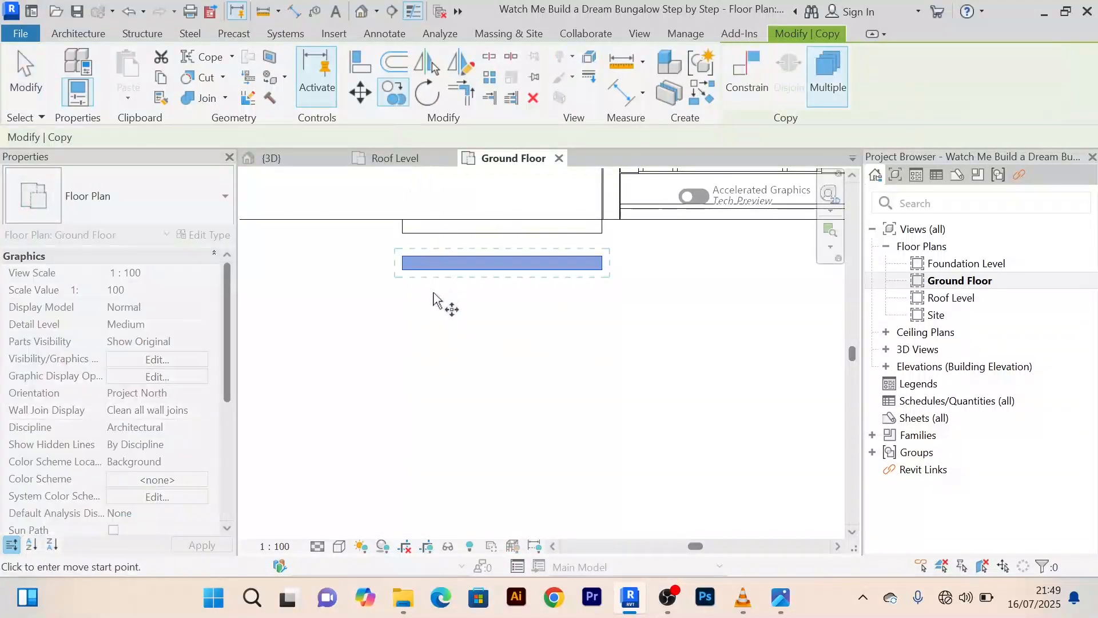
click(404, 277)
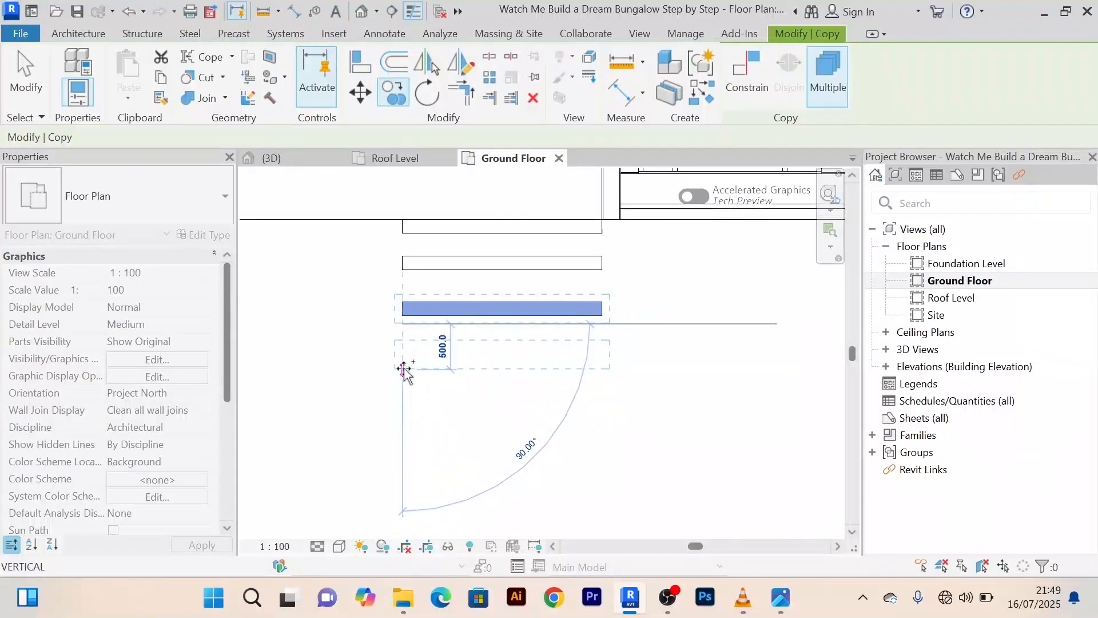
click(405, 370)
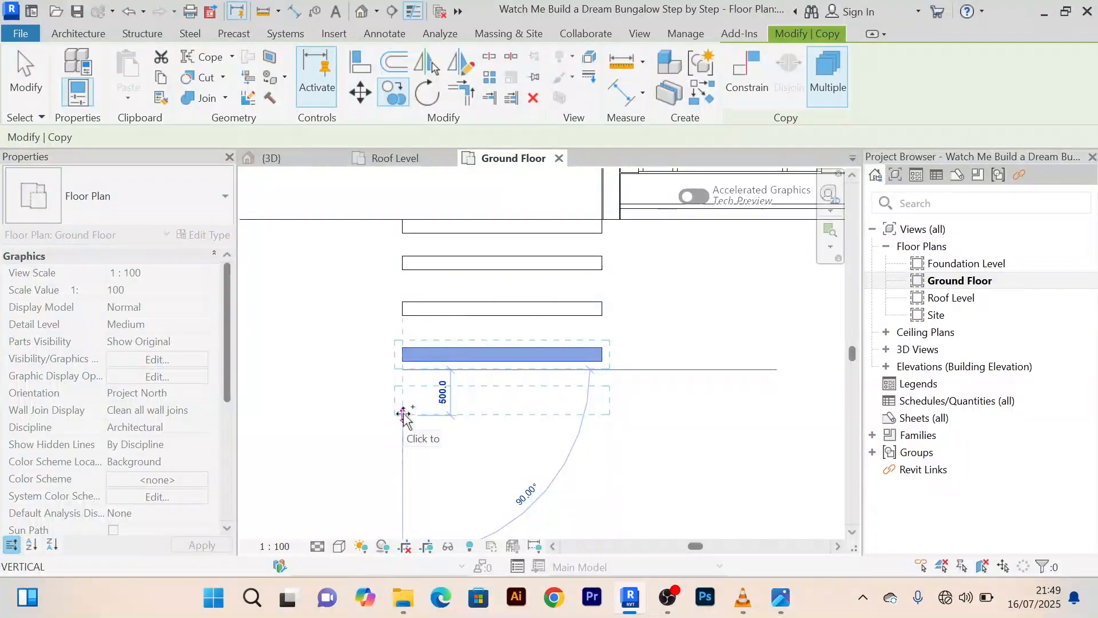
click(404, 414)
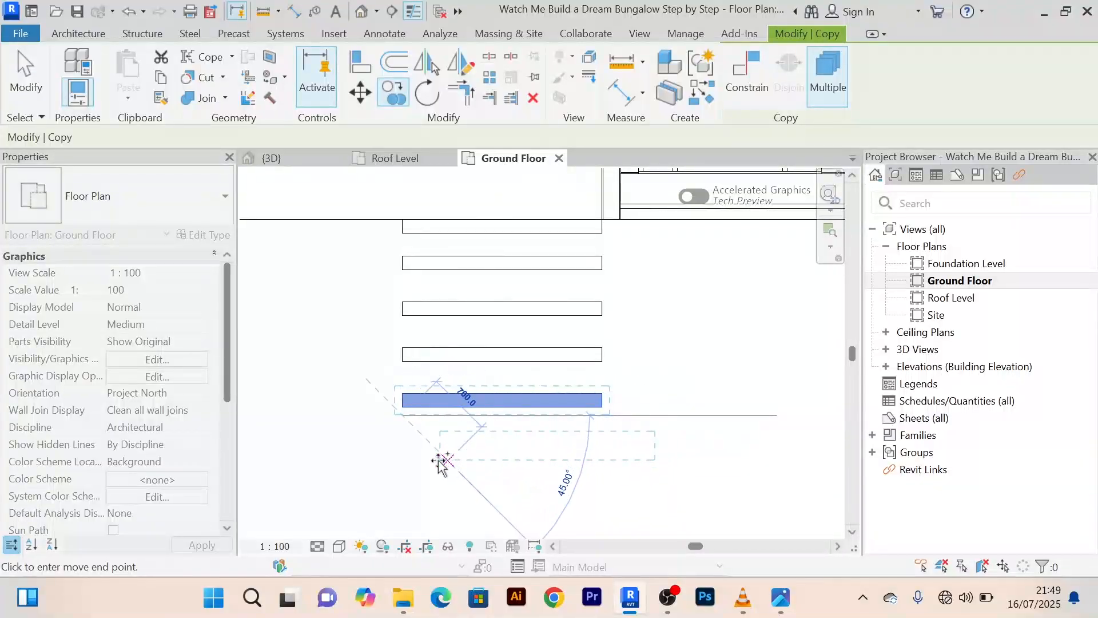
click(405, 470)
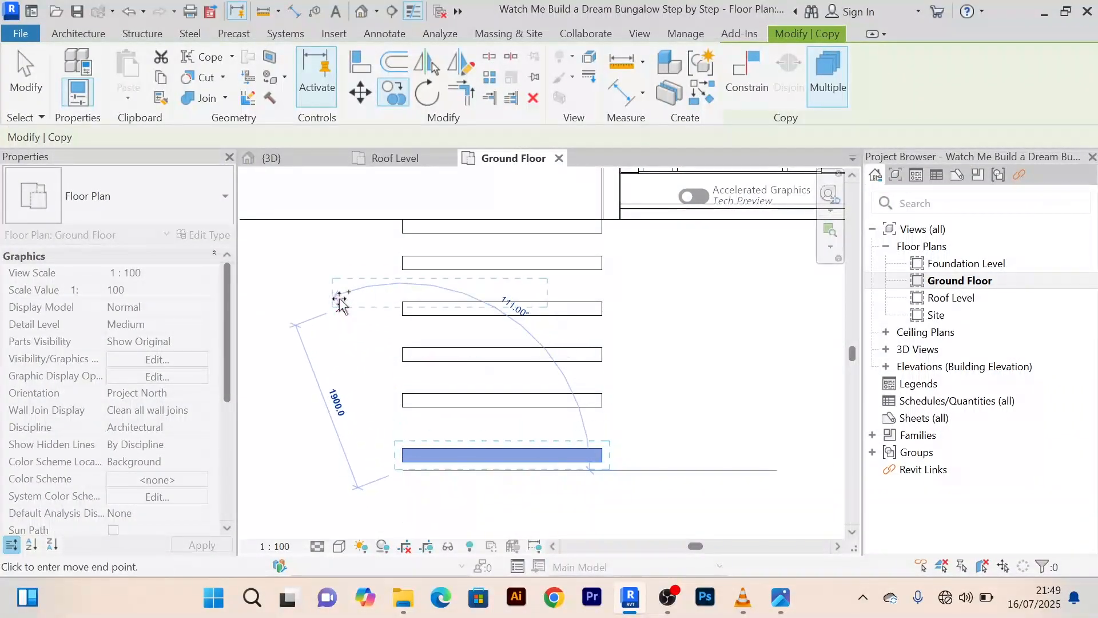
right_click(360, 223)
click(378, 235)
right_click(335, 281)
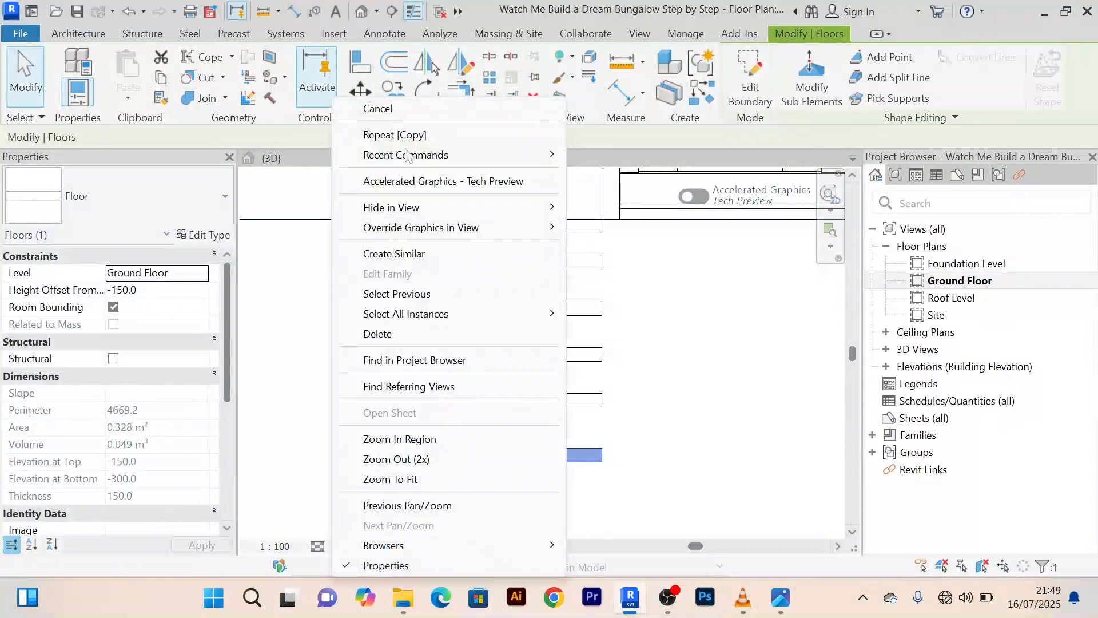
click(376, 105)
Align the second, third and fourth strips edge to edge, each against the outer edge of the strip before it
scroll(378, 299, up, 2)
middle_drag(378, 300, 373, 340)
scroll(366, 320, down, 2)
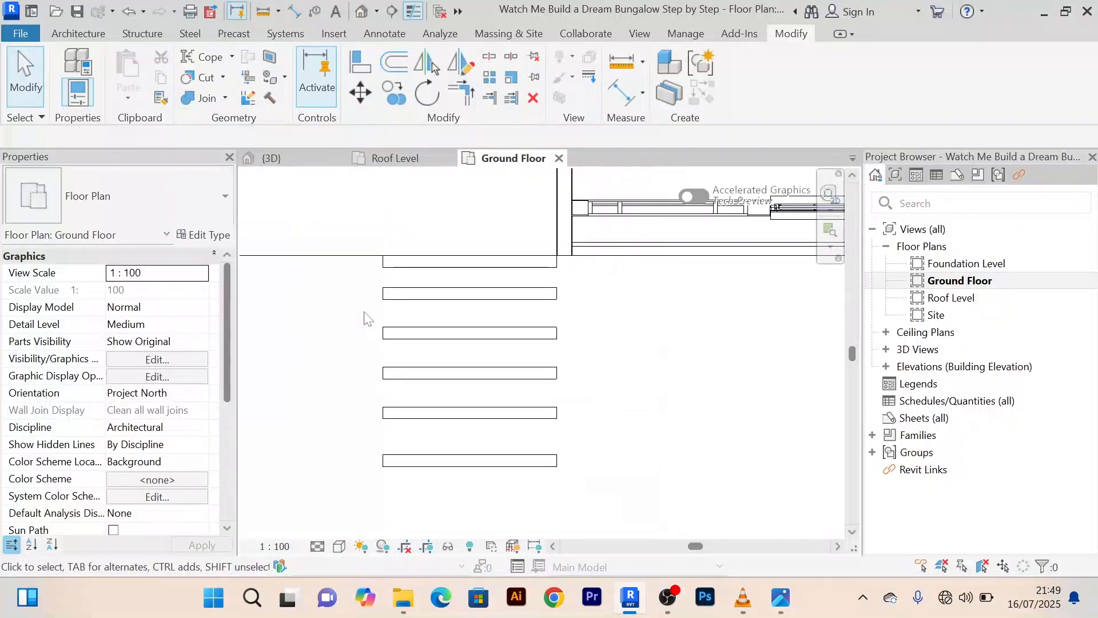
click(365, 64)
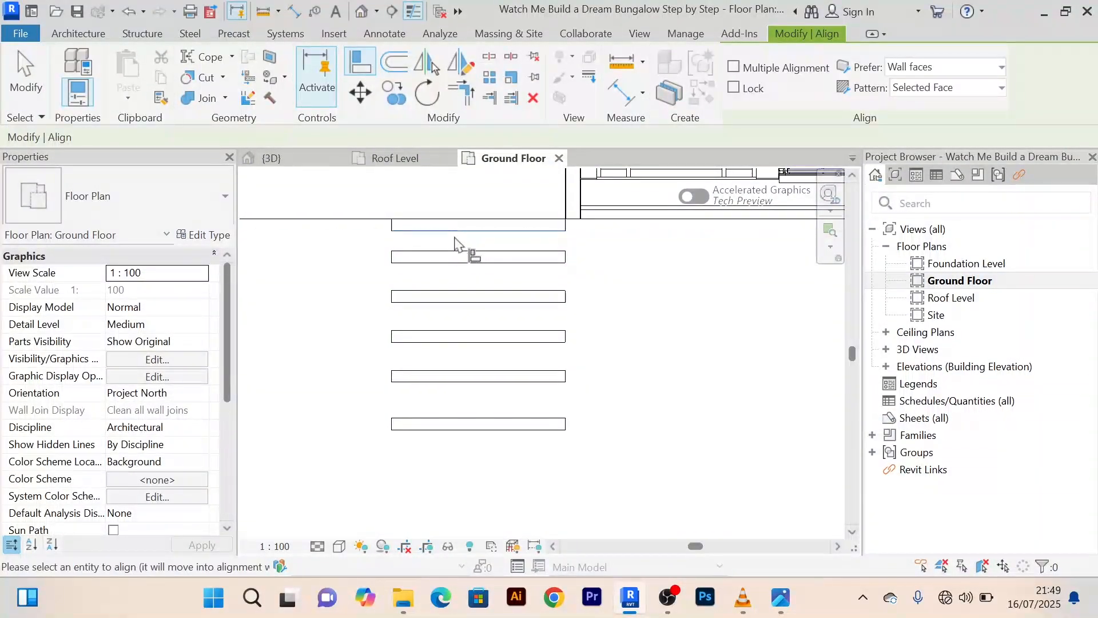
click(451, 254)
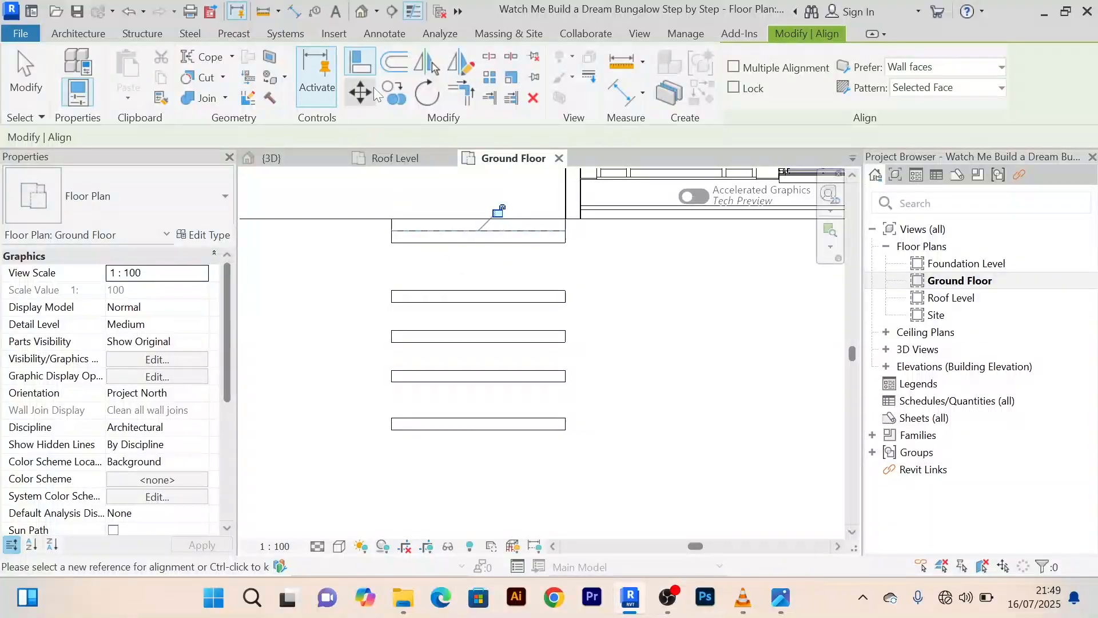
click(466, 243)
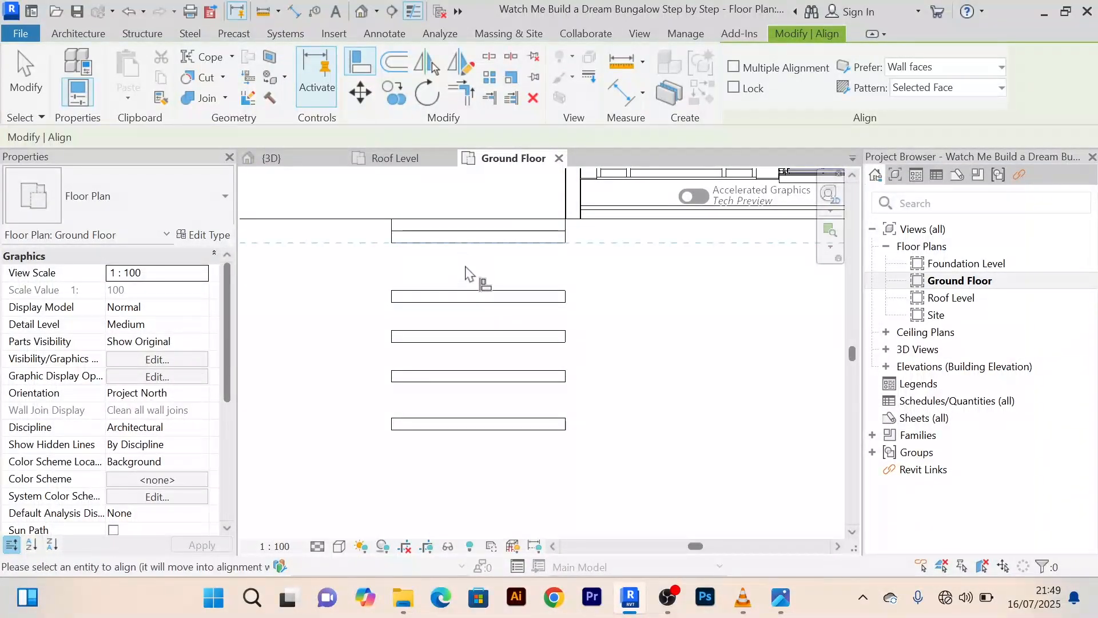
click(466, 291)
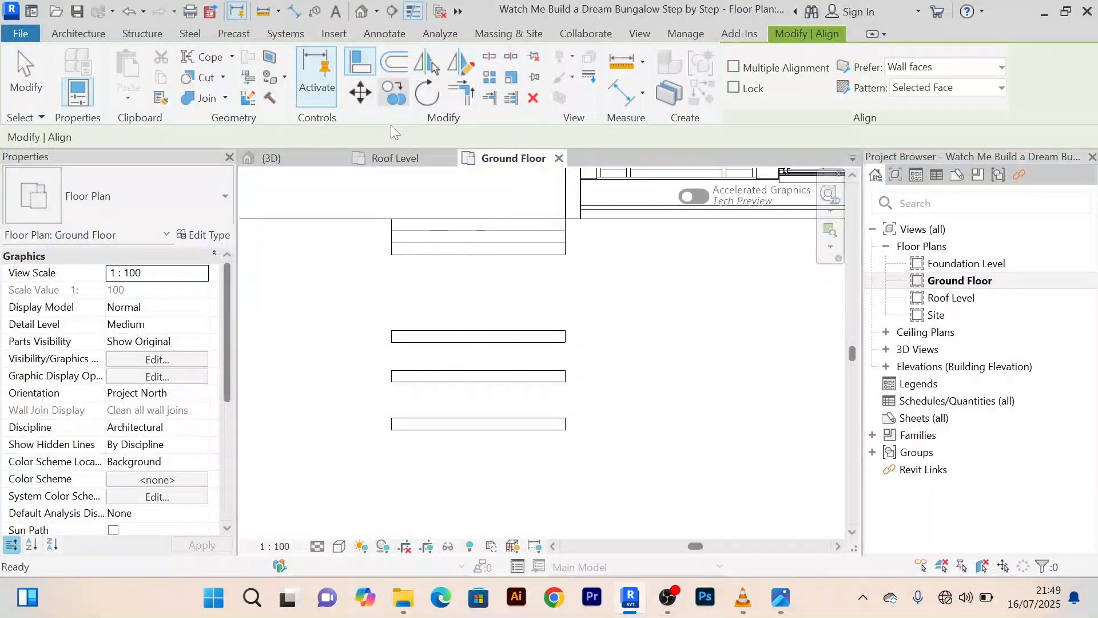
click(480, 257)
click(482, 336)
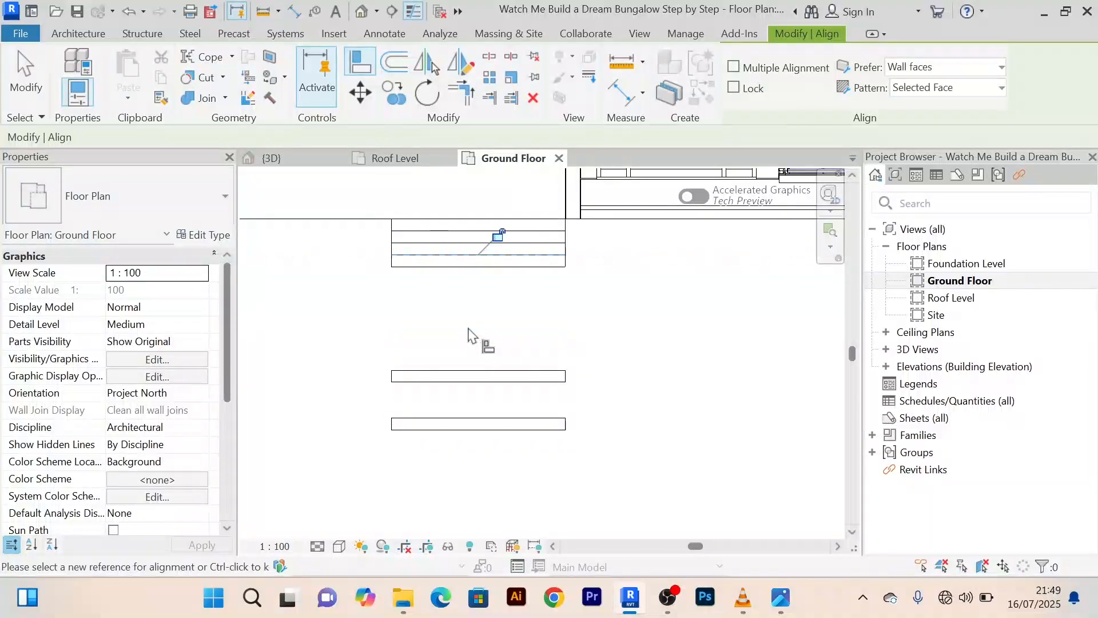
Align the two remaining outer strips against the joined ones and end the Align command
click(356, 83)
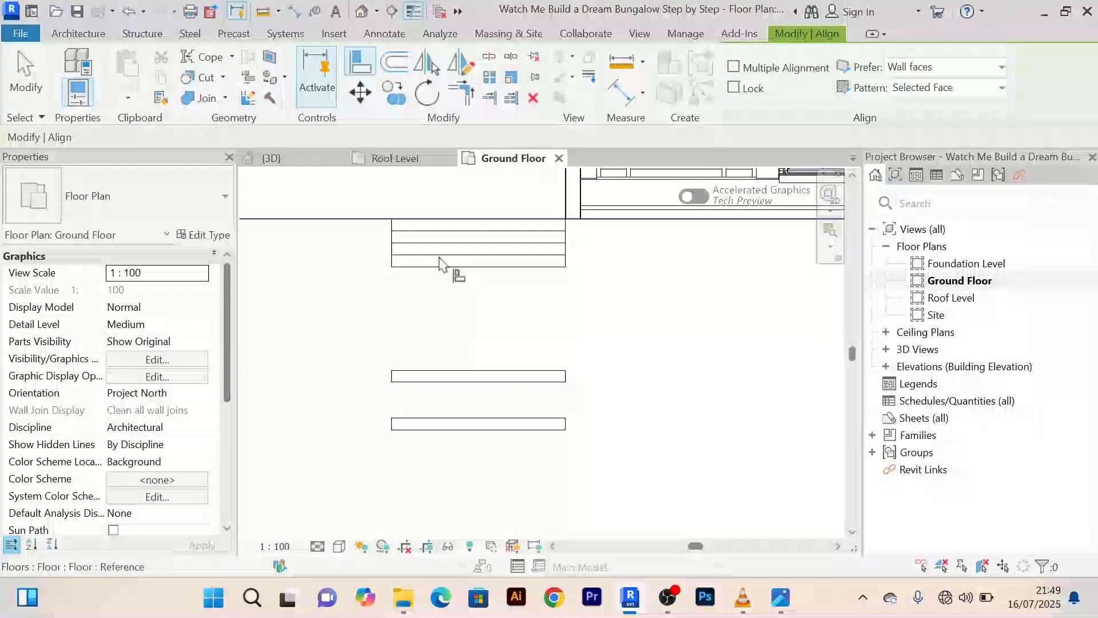
click(481, 271)
click(490, 375)
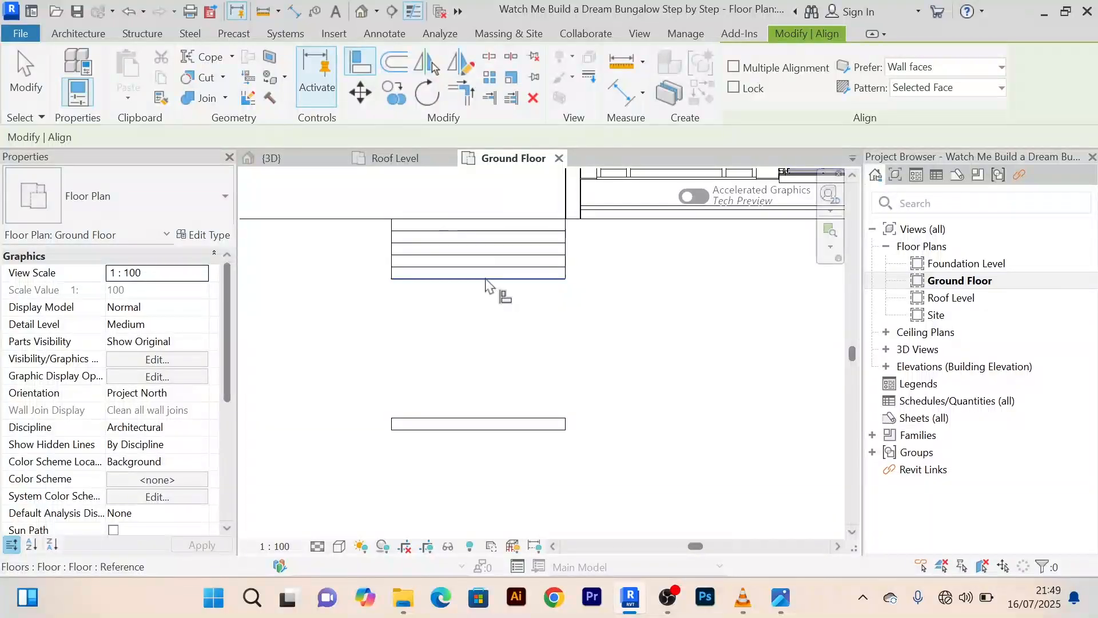
click(514, 421)
right_click(538, 357)
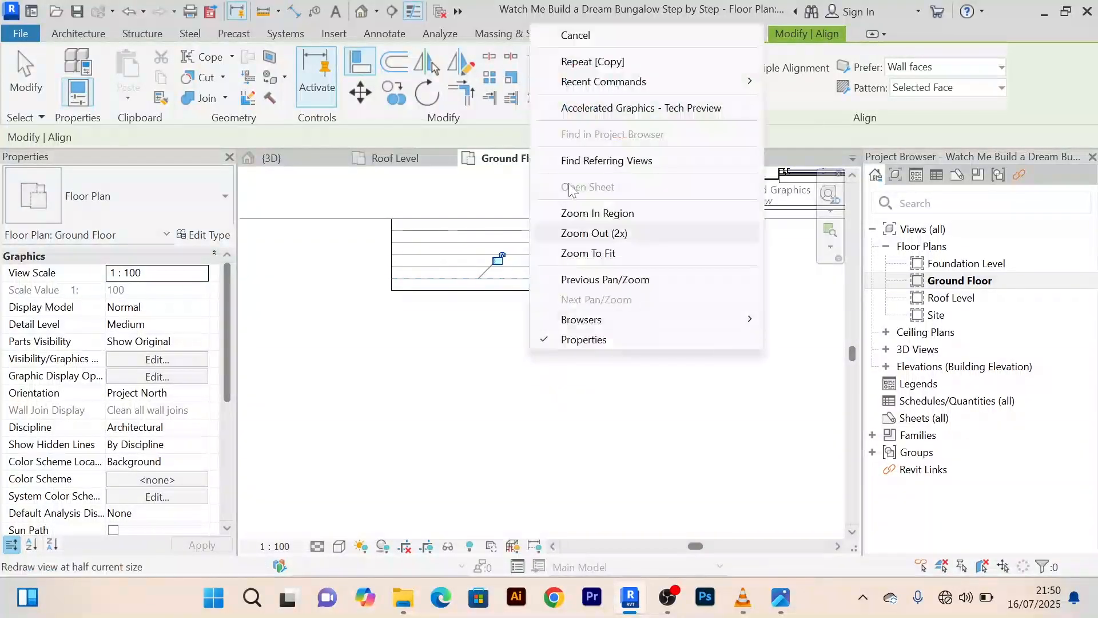
key(Escape)
right_click(548, 394)
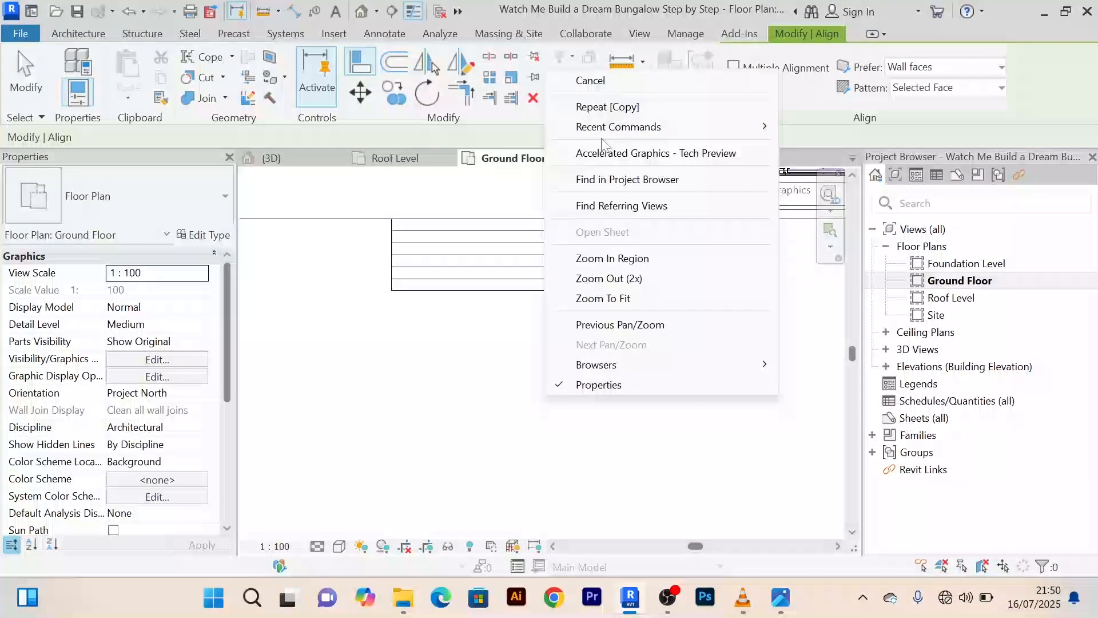
click(616, 81)
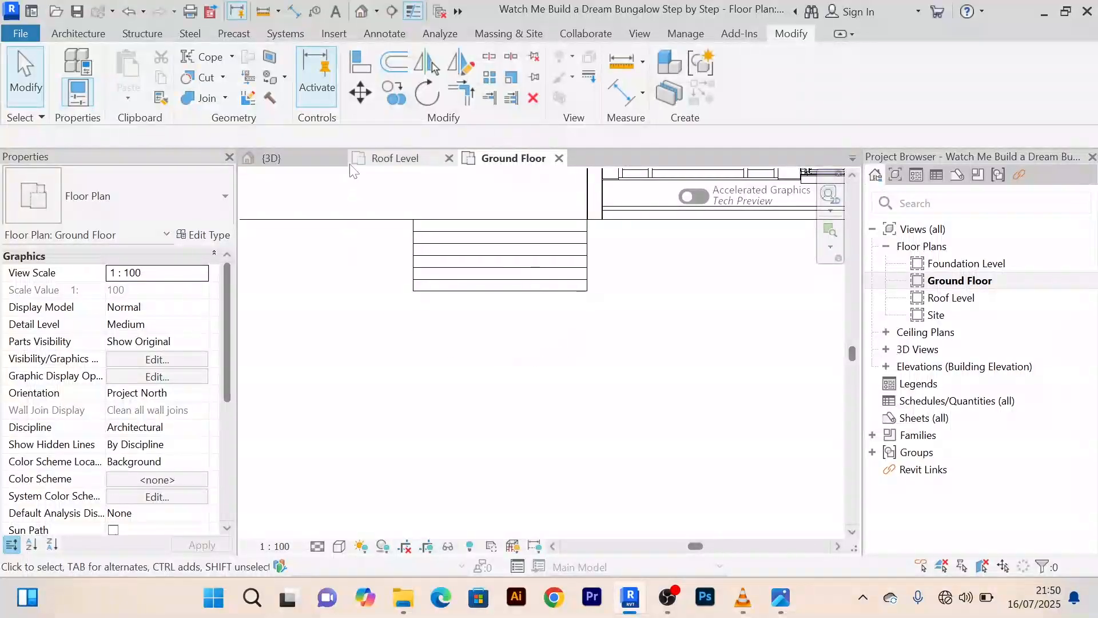
In the 3D view, set the height offset from level of the second strip from the slab to -300 mm
click(292, 161)
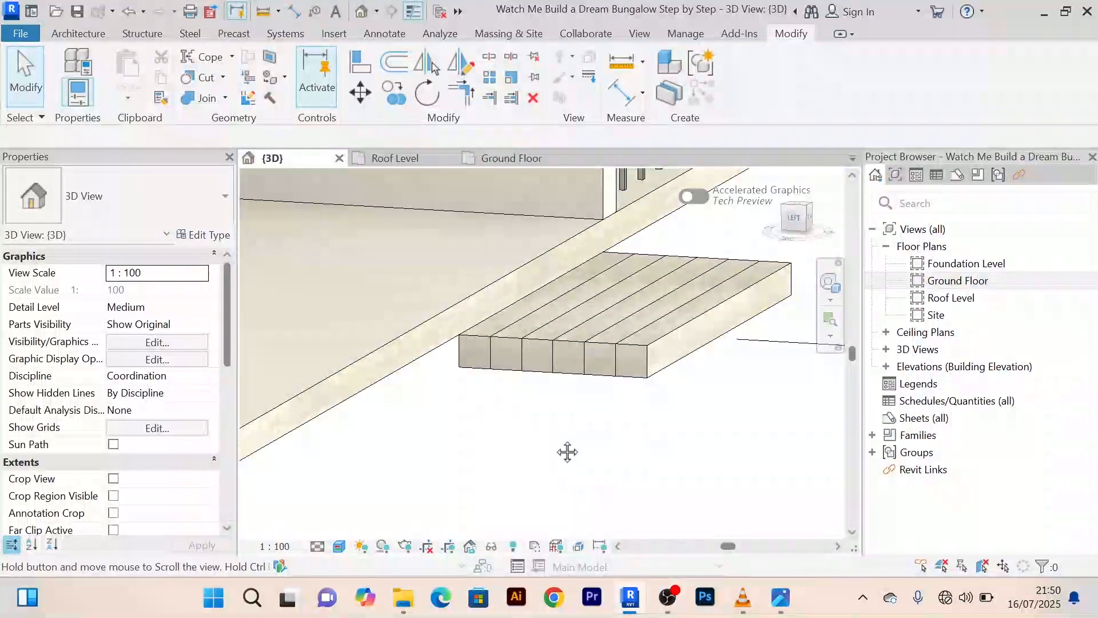
middle_drag(566, 451, 505, 392)
scroll(465, 391, up, 2)
scroll(389, 332, up, 2)
scroll(458, 449, down, 3)
scroll(415, 415, up, 2)
middle_drag(426, 426, 427, 430)
scroll(427, 431, up, 3)
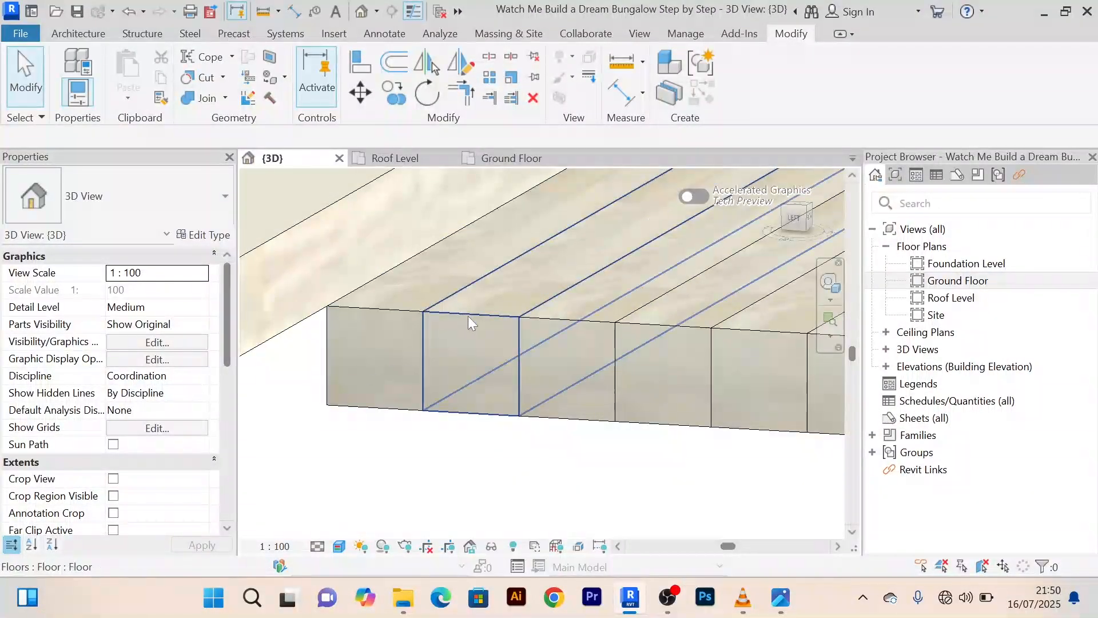
click(468, 320)
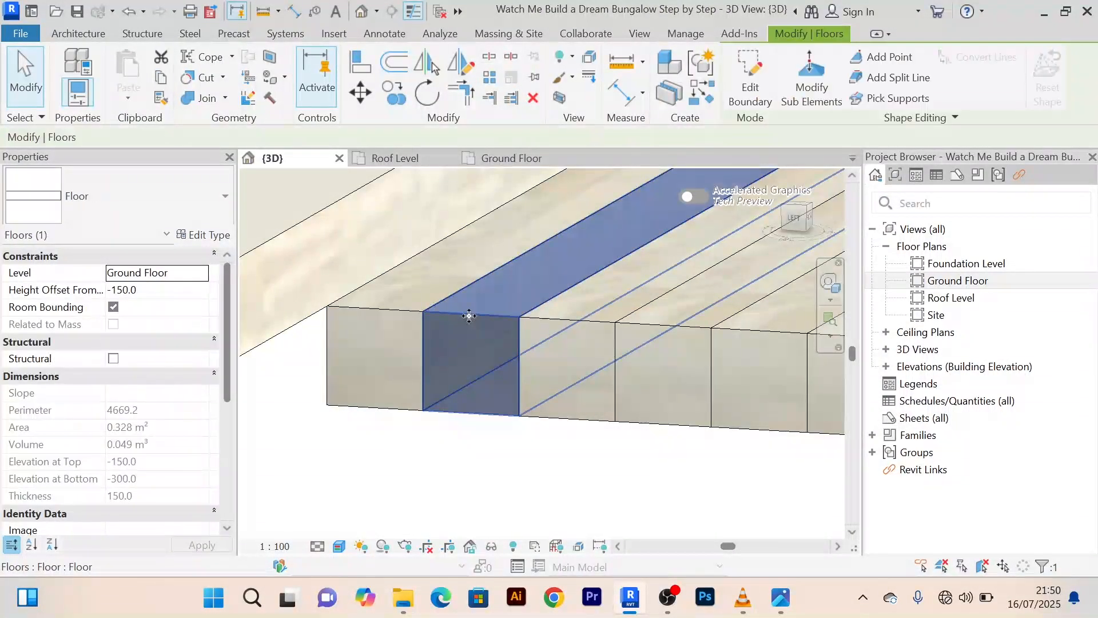
click(162, 290)
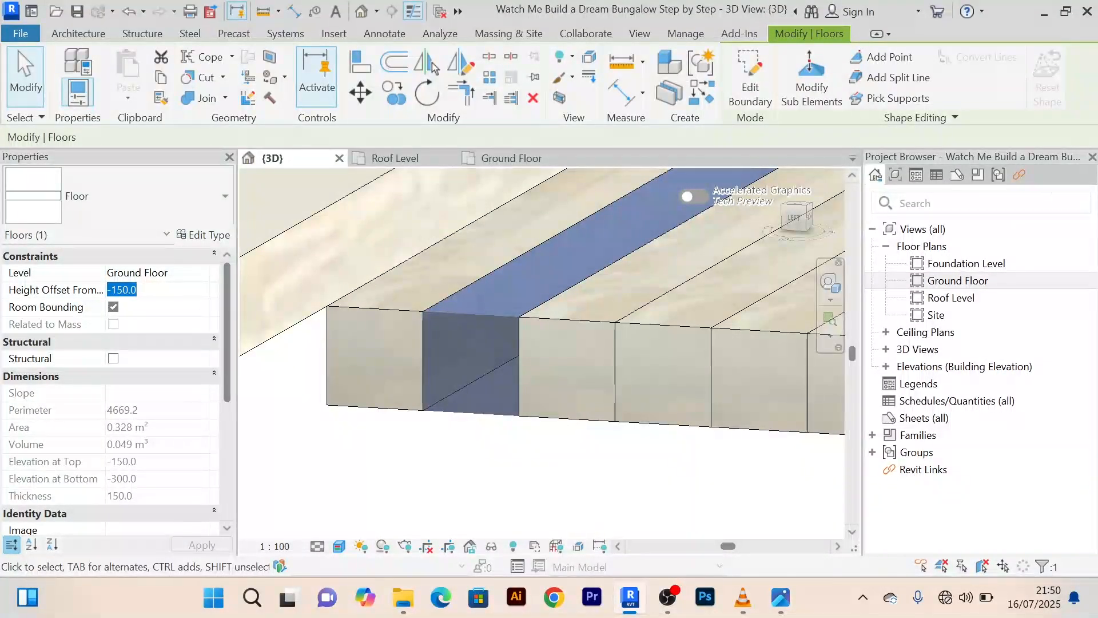
text(-)
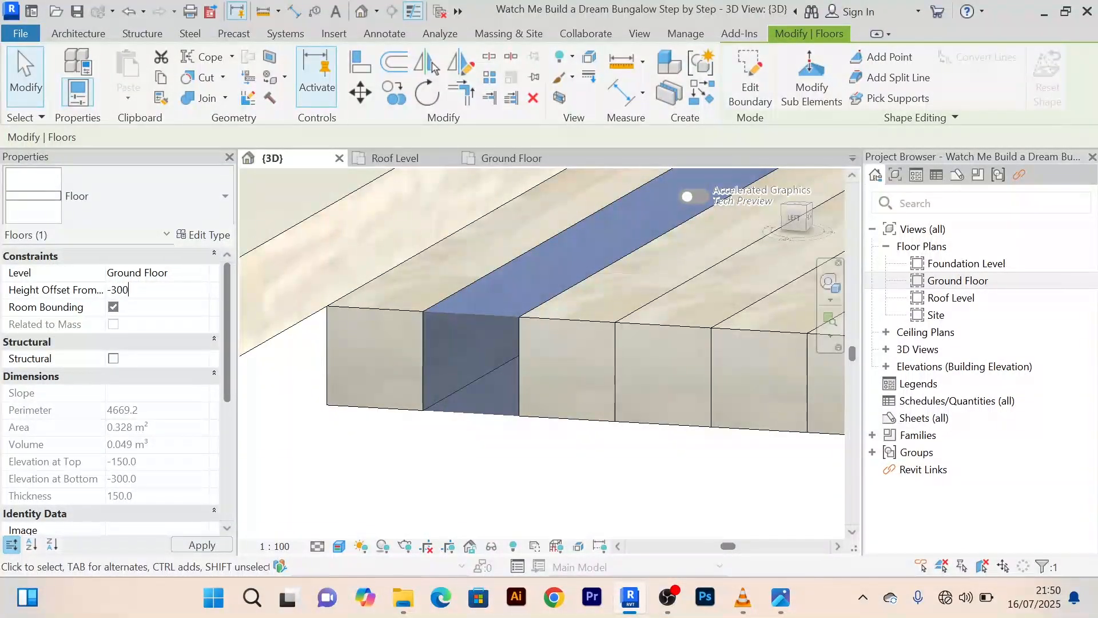
text(300)
key(Return)
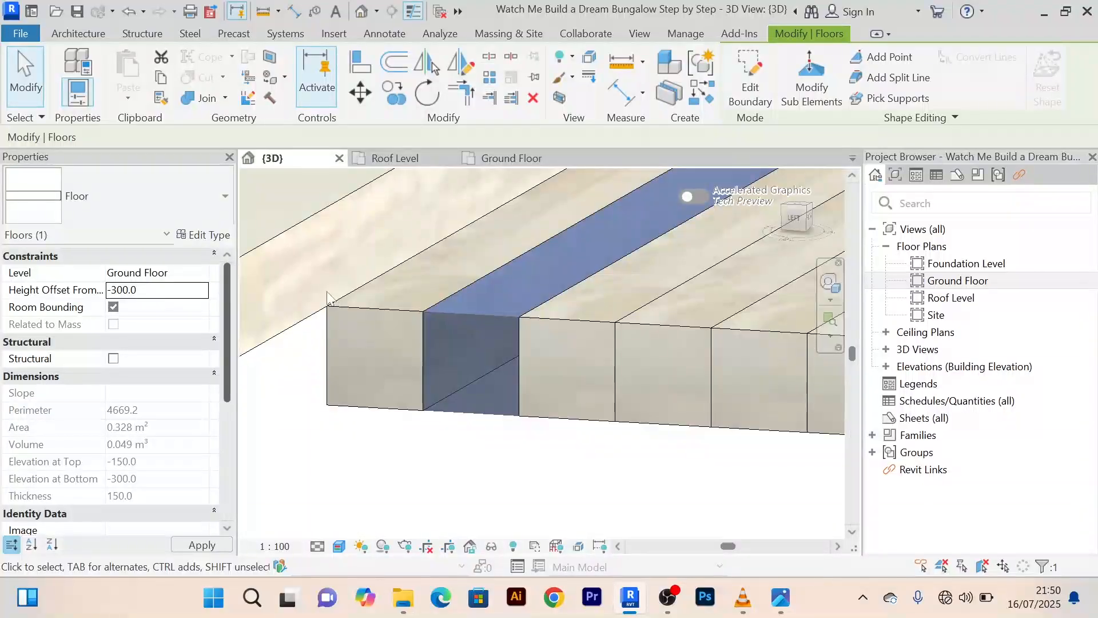
middle_drag(559, 463, 510, 422)
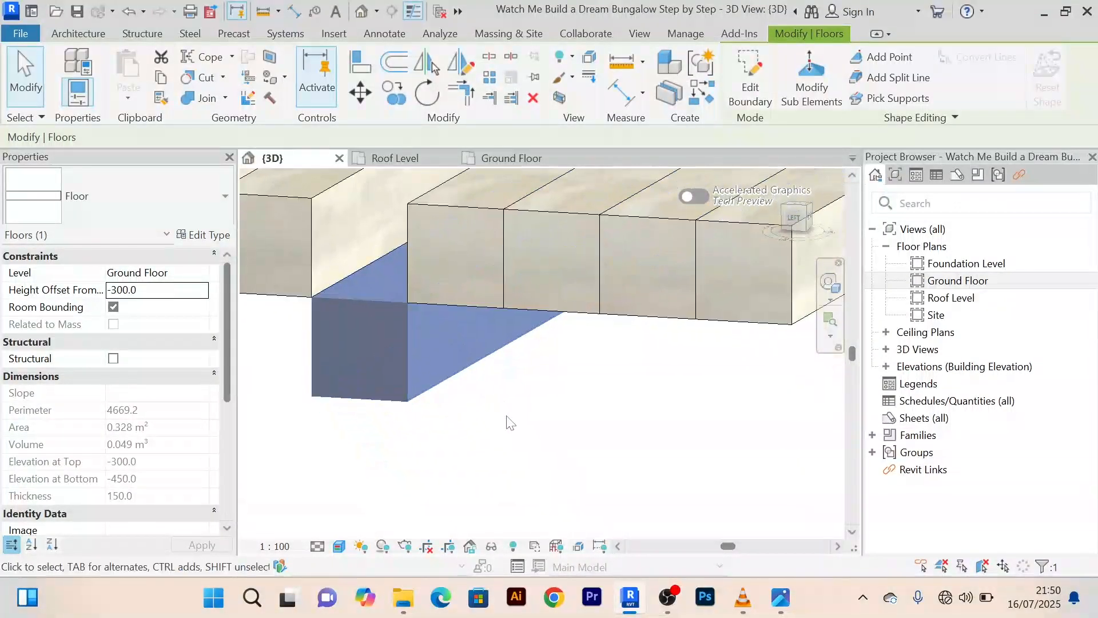
click(511, 422)
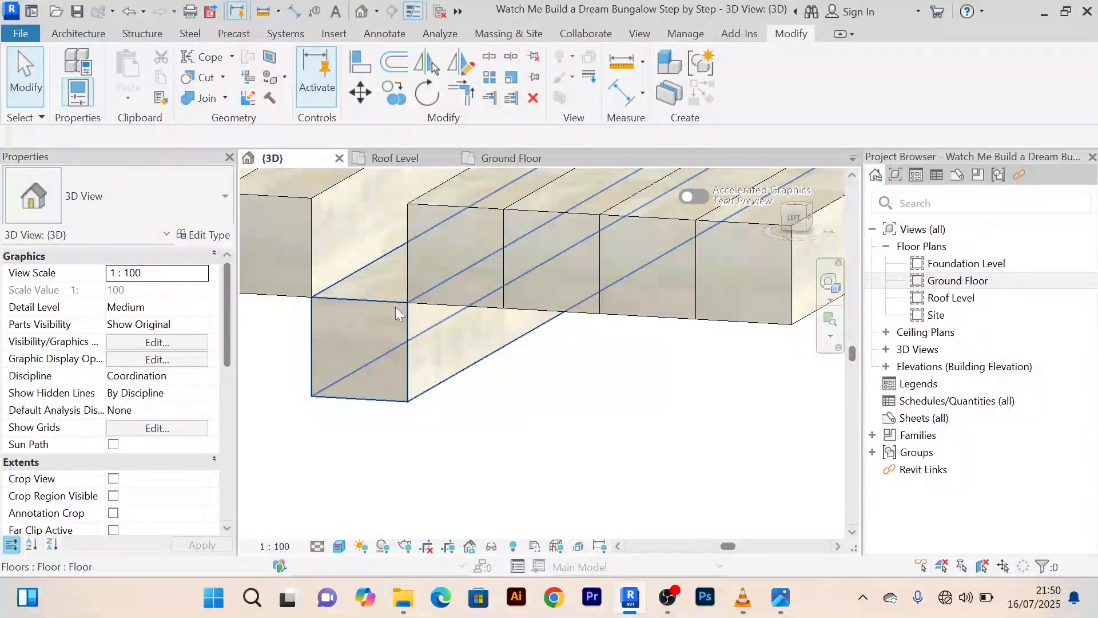
Set the height offset from level of the third strip from the slab to -450 mm
click(466, 204)
click(150, 291)
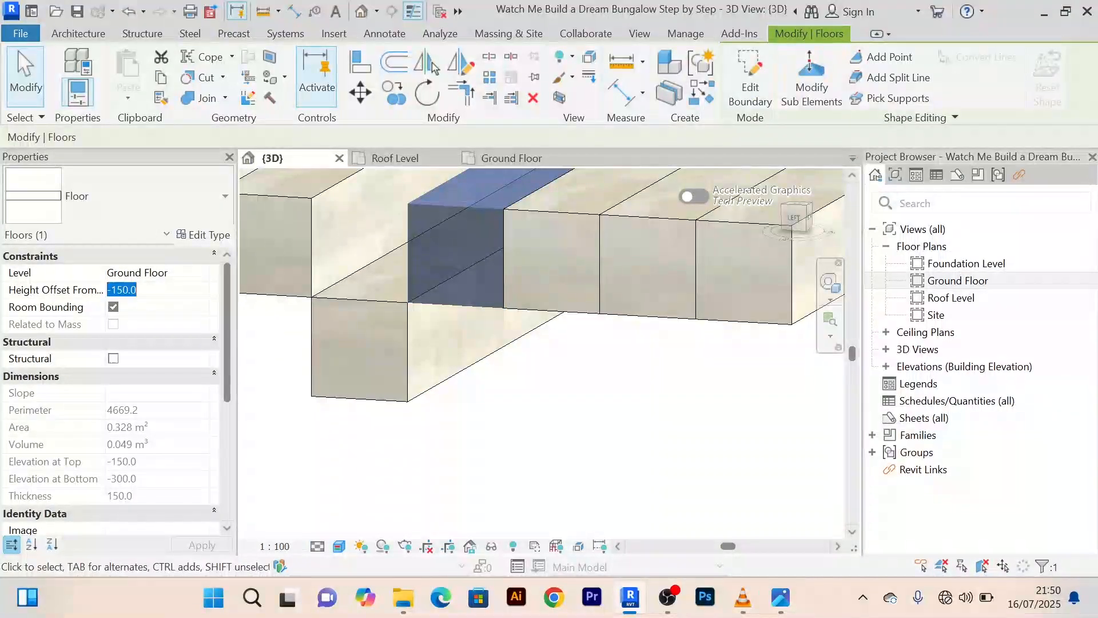
text(-)
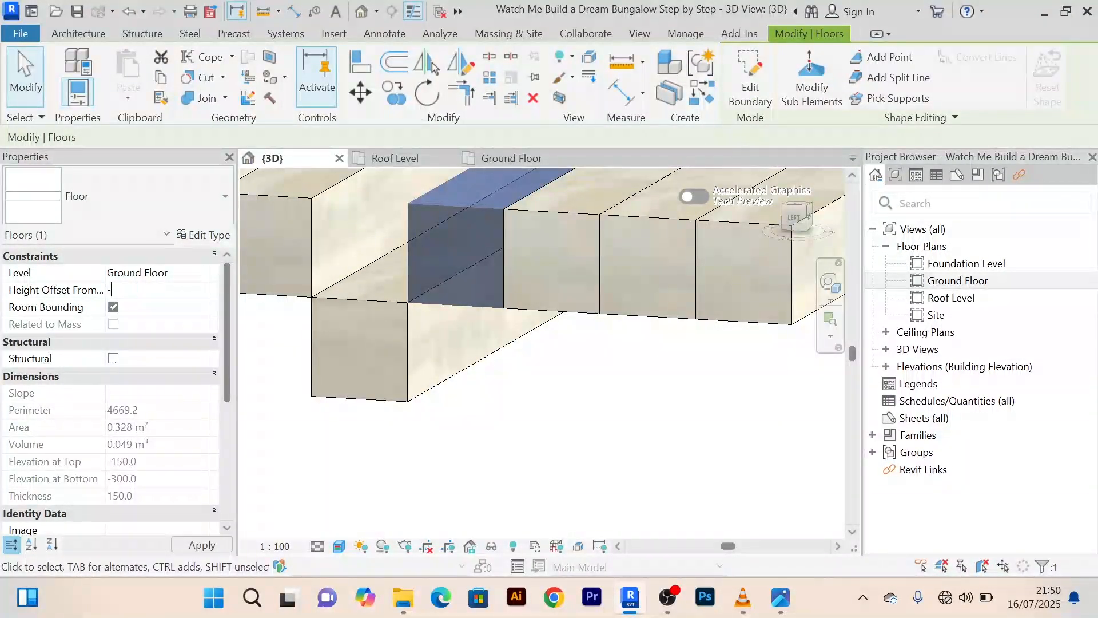
text(450.0)
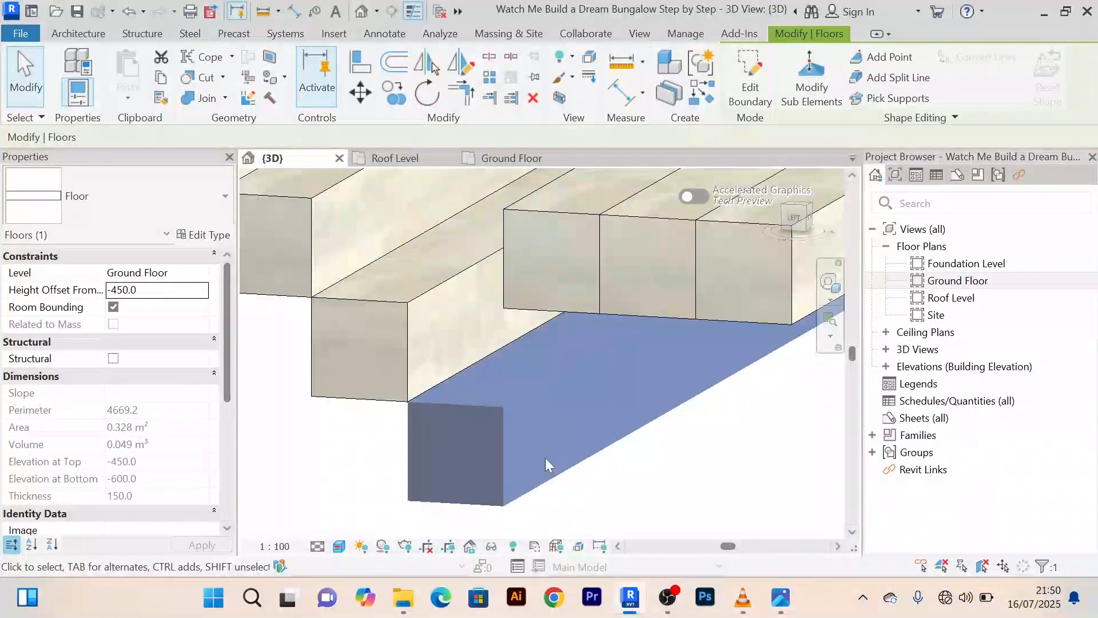
middle_drag(657, 495, 585, 451)
click(575, 454)
Set the height offset from level of the fourth strip from the slab to -600 mm
middle_drag(502, 336, 537, 379)
click(519, 214)
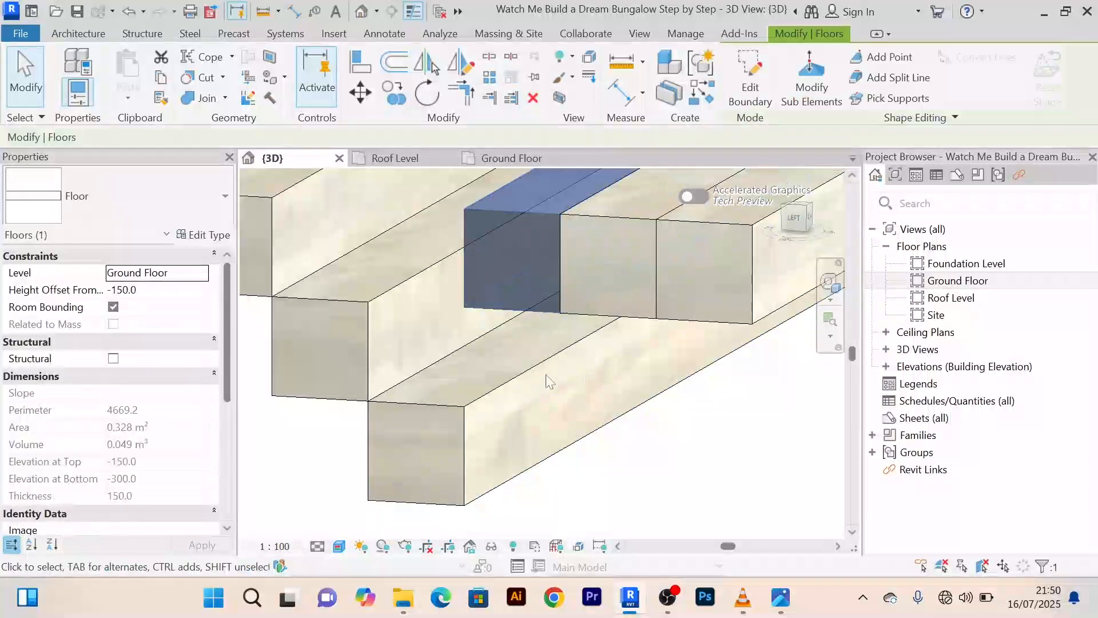
click(147, 291)
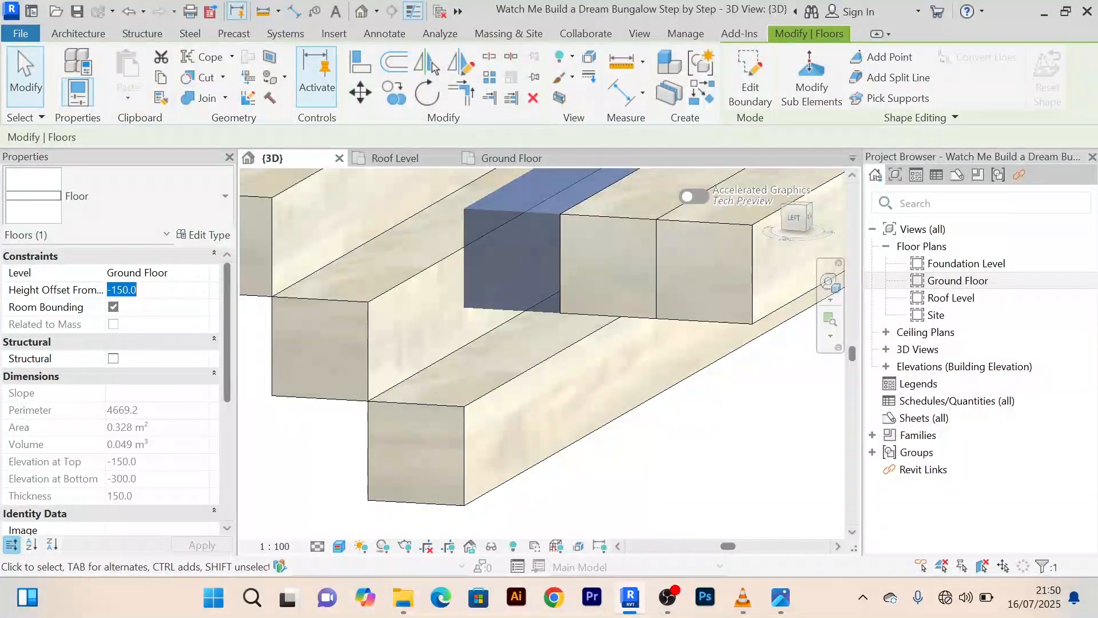
text(-600)
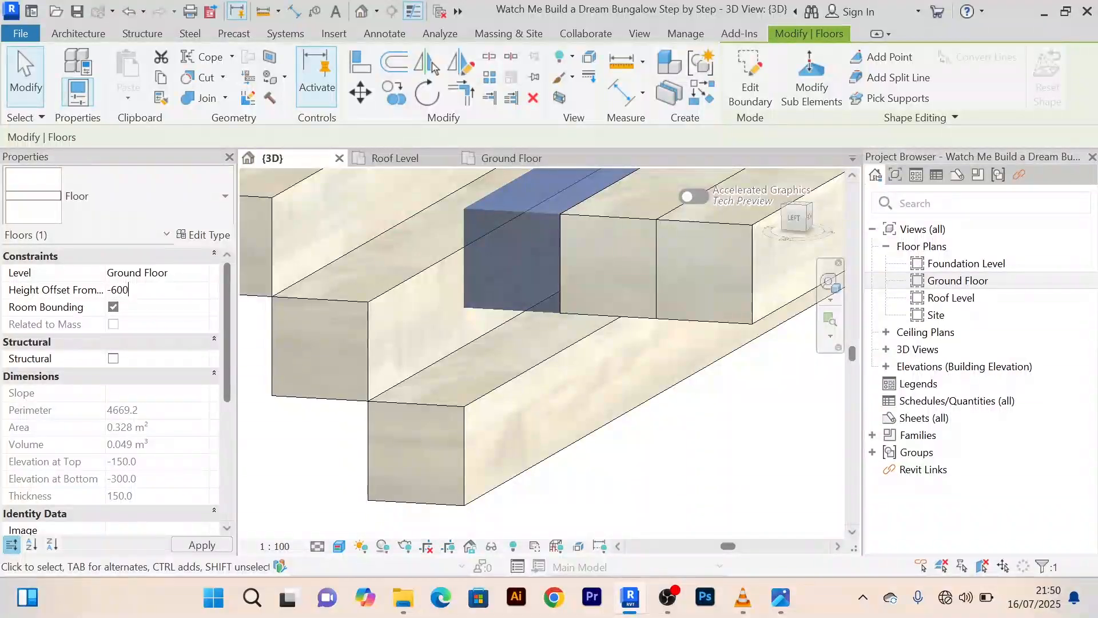
key(Return)
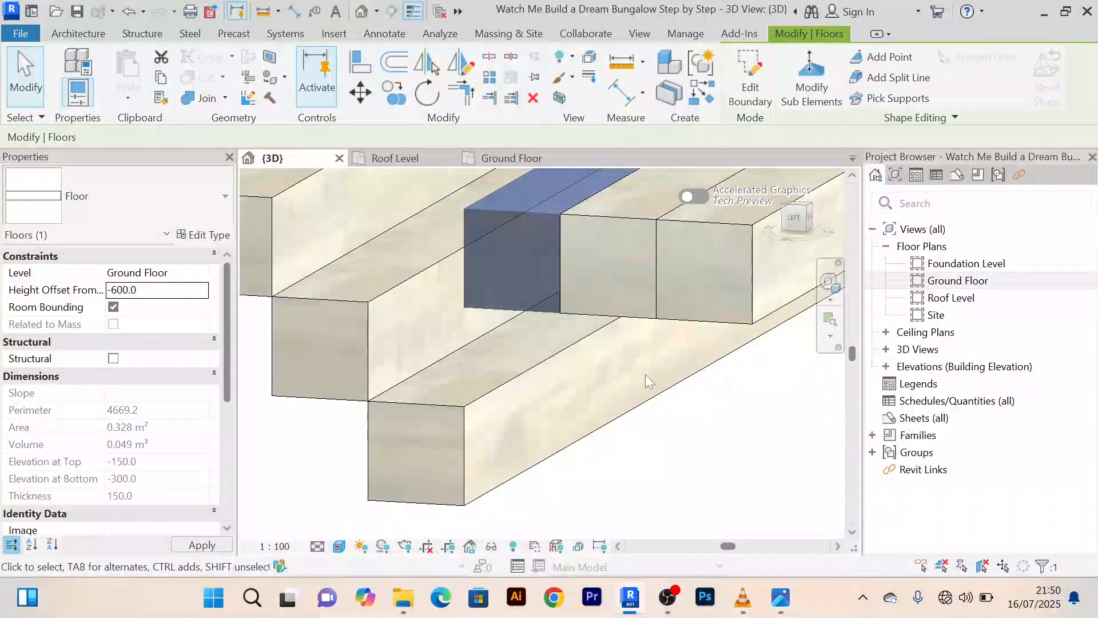
scroll(648, 380, down, 4)
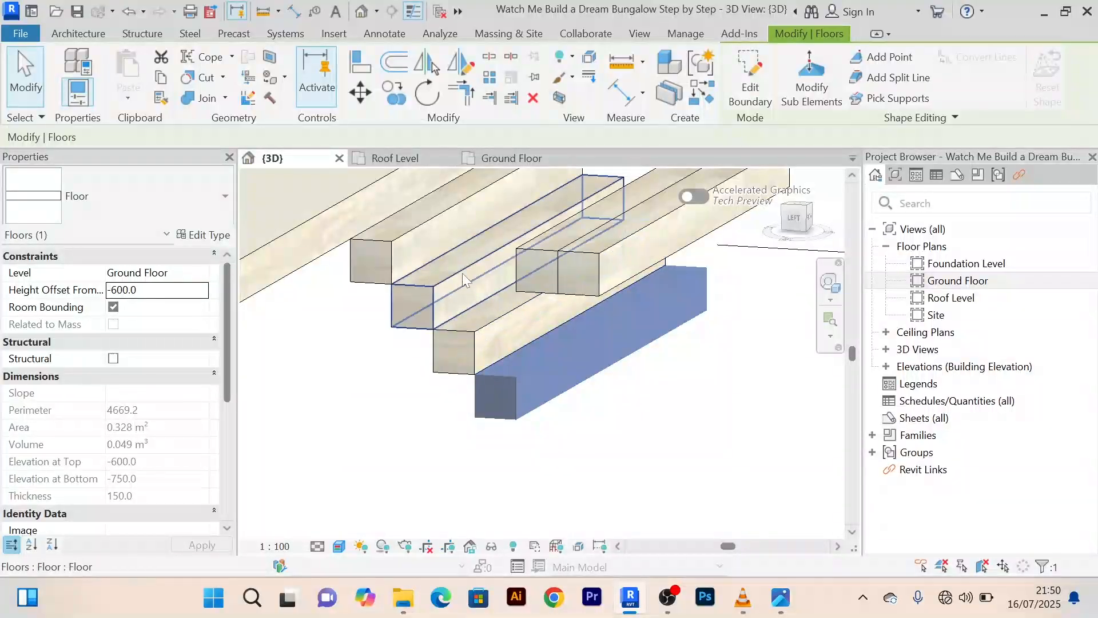
Set the height offset from level of the fifth strip from the slab to -750 mm
click(534, 255)
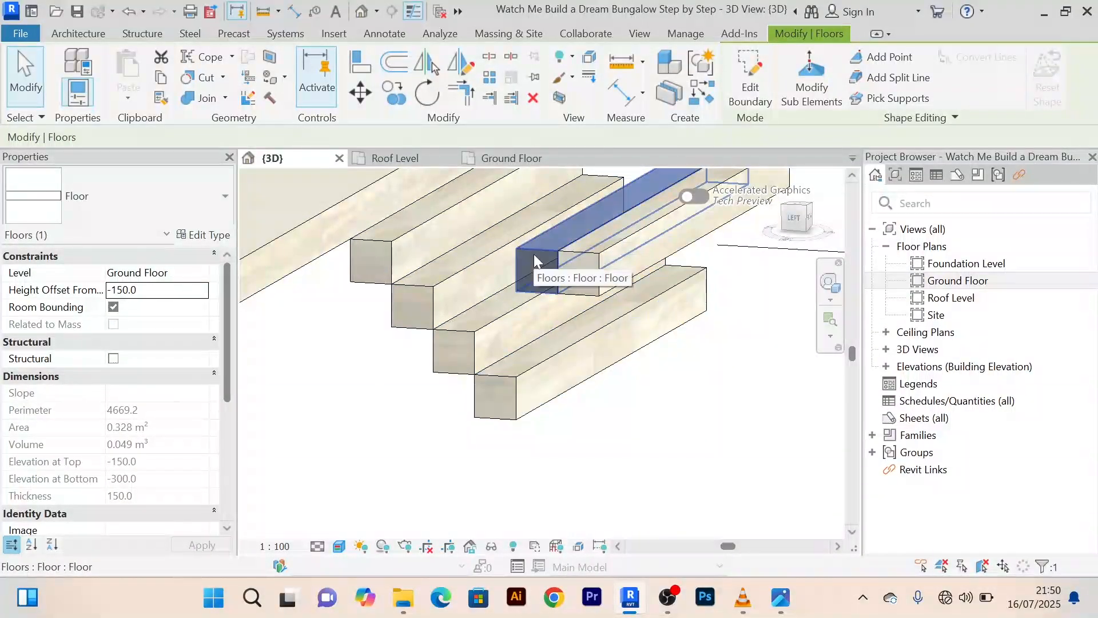
click(183, 290)
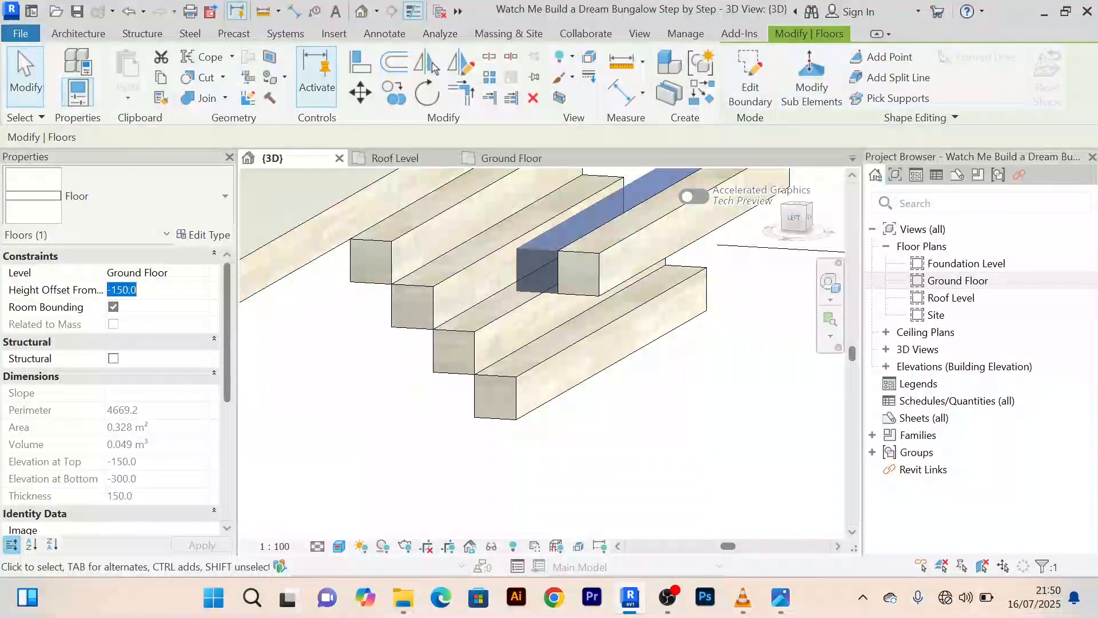
text(-750)
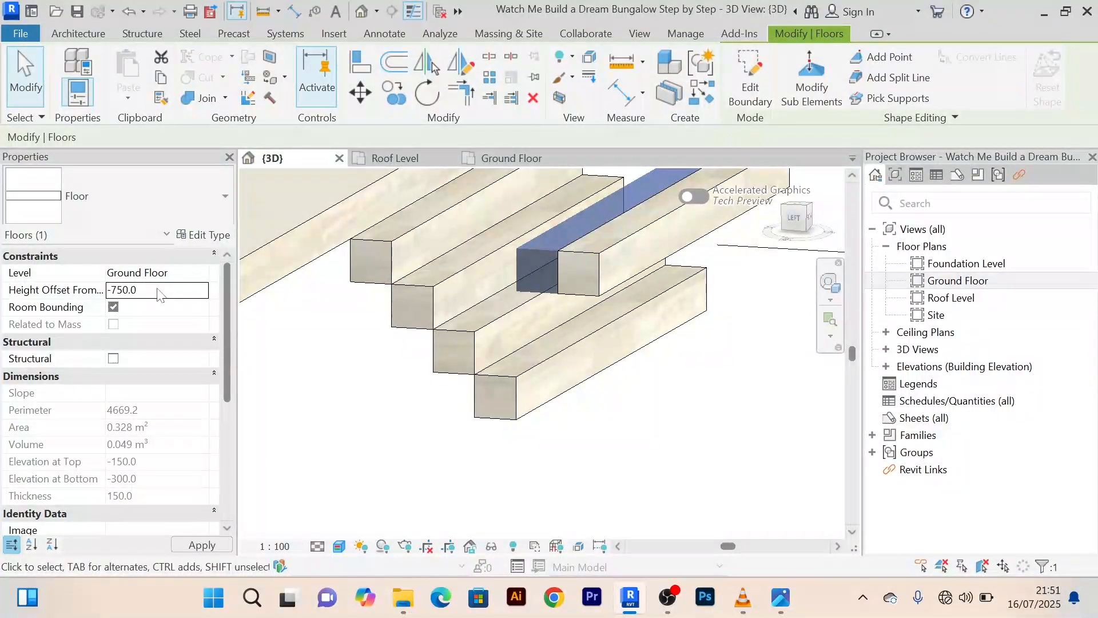
scroll(633, 428, down, 3)
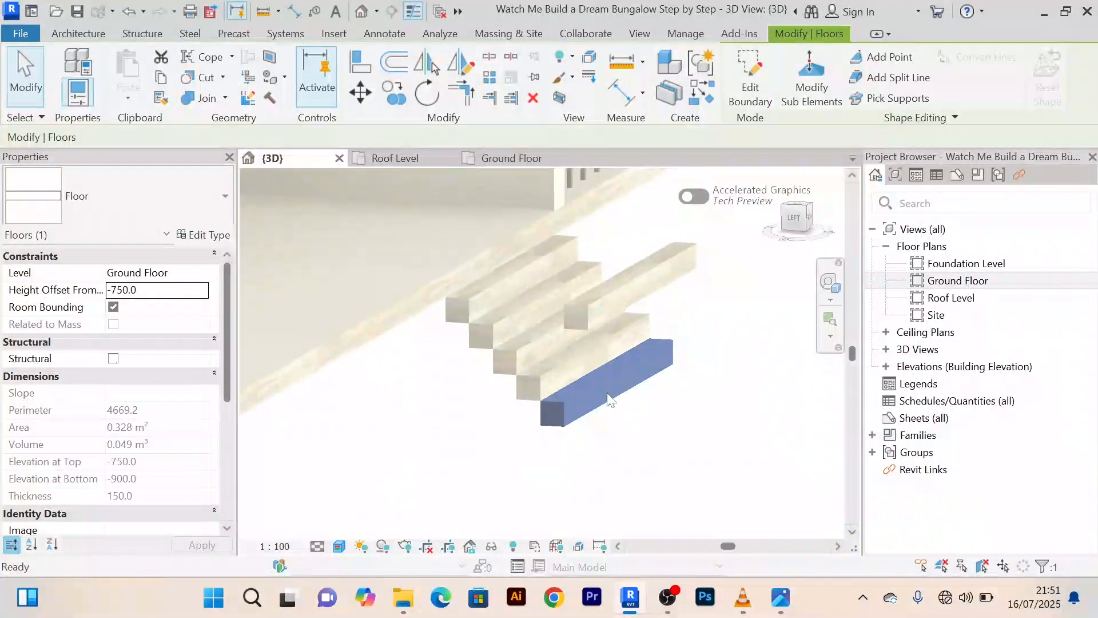
scroll(608, 400, down, 2)
scroll(575, 297, up, 2)
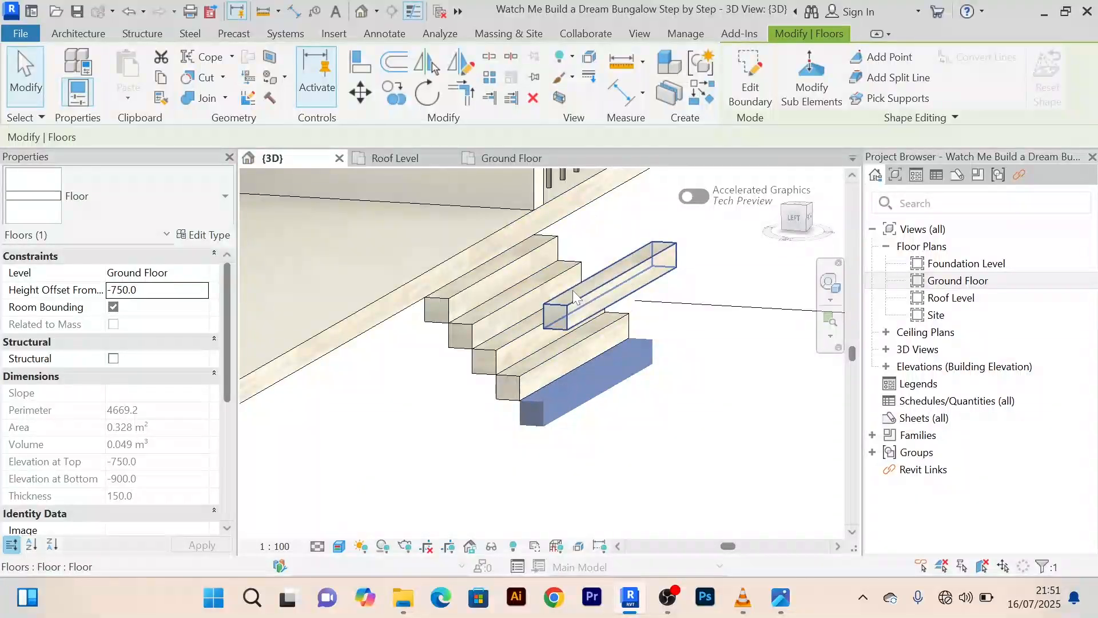
Delete the outermost strip, the one still floating above the lowered steps
click(576, 301)
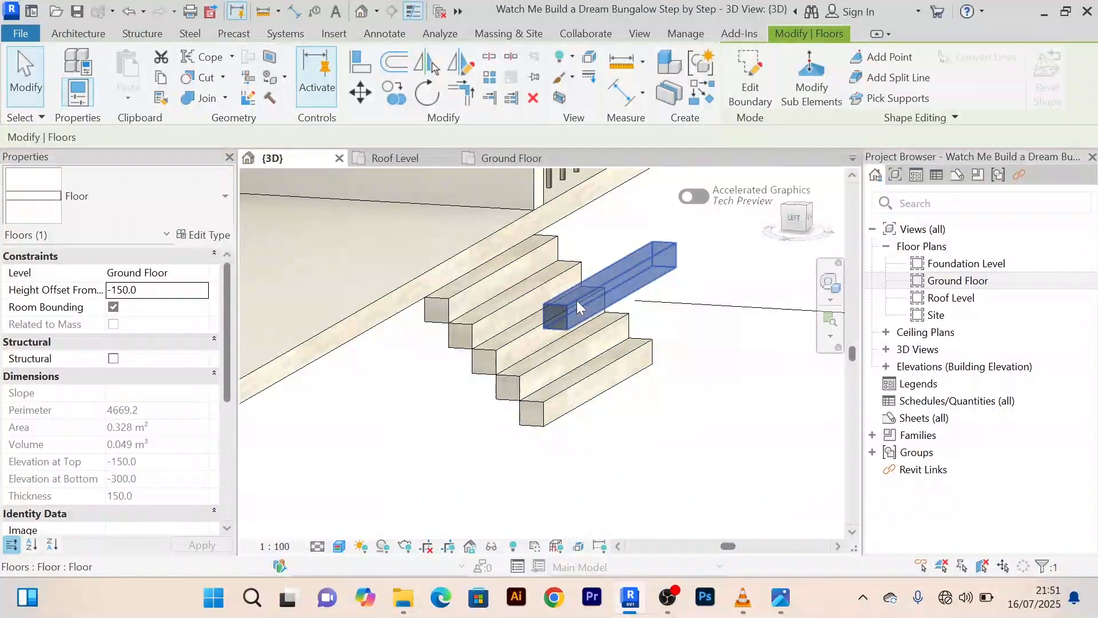
key(Delete)
scroll(547, 319, down, 2)
middle_drag(638, 411, 420, 441)
scroll(592, 400, down, 1)
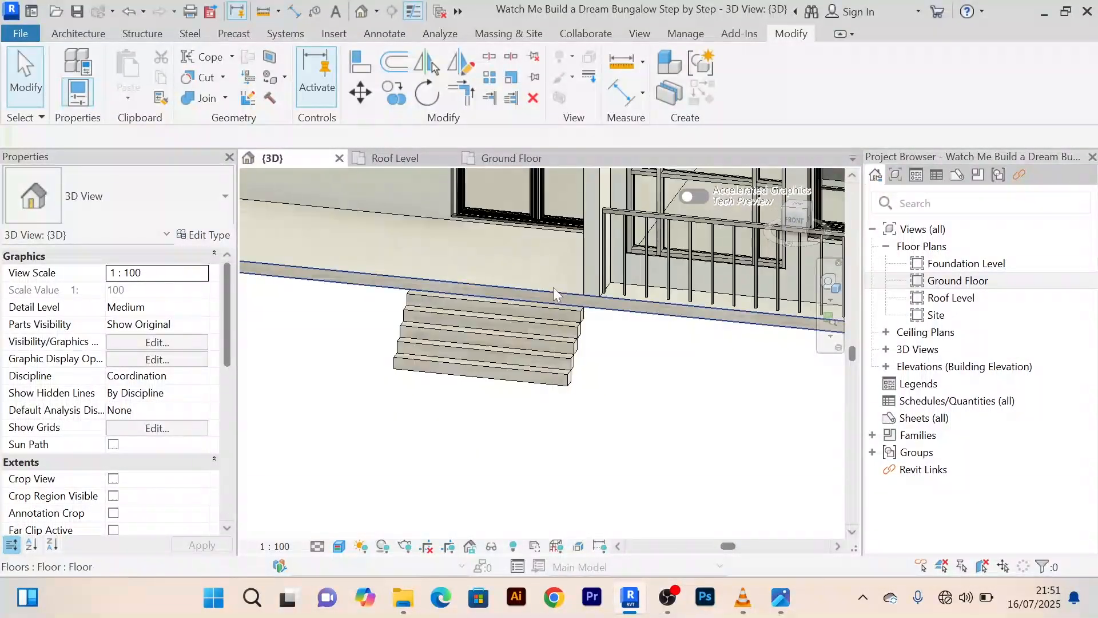
Examine the five lowered steps from the front, checking how they sit below the slab edge beside the railing
scroll(554, 287, up, 3)
scroll(506, 280, down, 1)
middle_drag(506, 280, 522, 236)
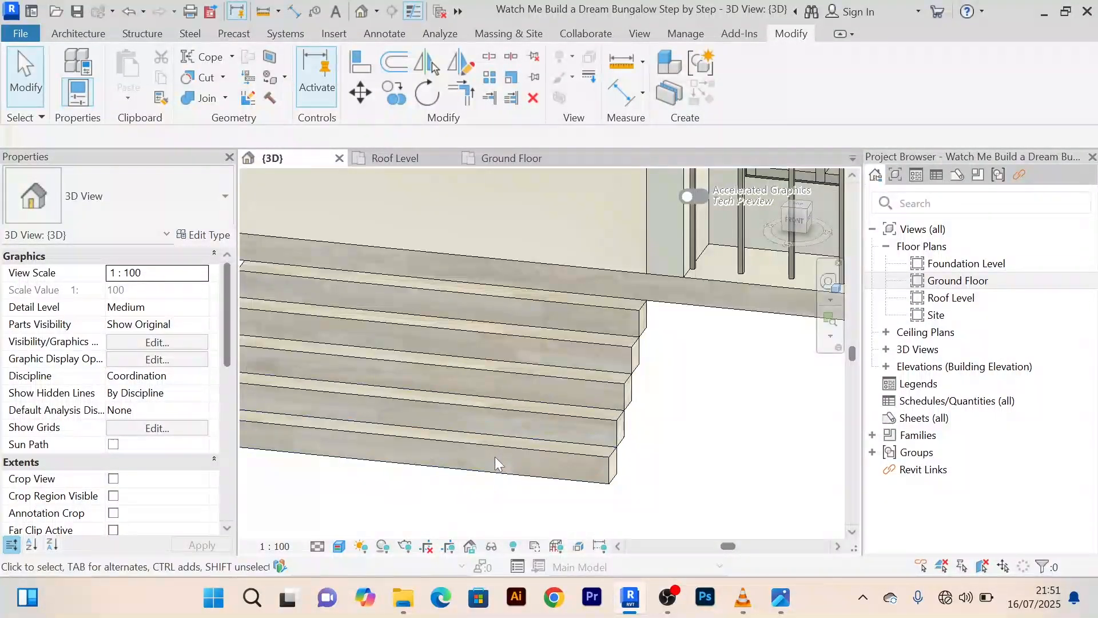
scroll(495, 456, down, 1)
scroll(532, 283, down, 2)
middle_drag(545, 294, 615, 282)
scroll(526, 334, up, 2)
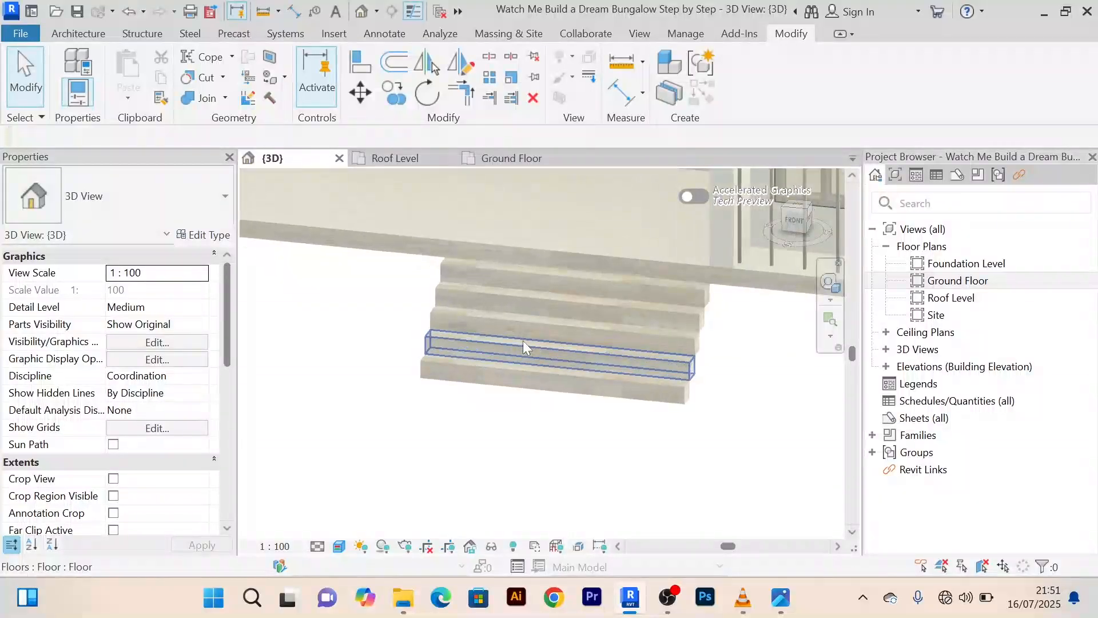
scroll(523, 340, down, 3)
middle_drag(486, 405, 531, 390)
scroll(502, 363, up, 2)
scroll(505, 366, down, 3)
scroll(412, 250, up, 4)
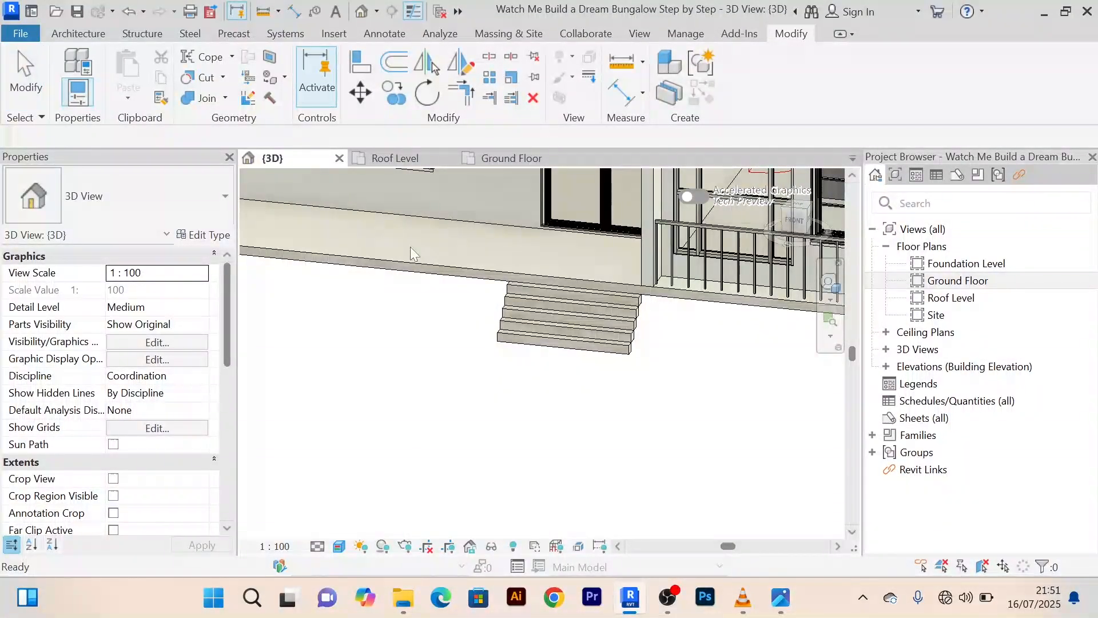
Restore the deleted outermost strip and set its height offset from level to -900 mm
shift+middle_drag(375, 440, 505, 383)
scroll(486, 292, up, 2)
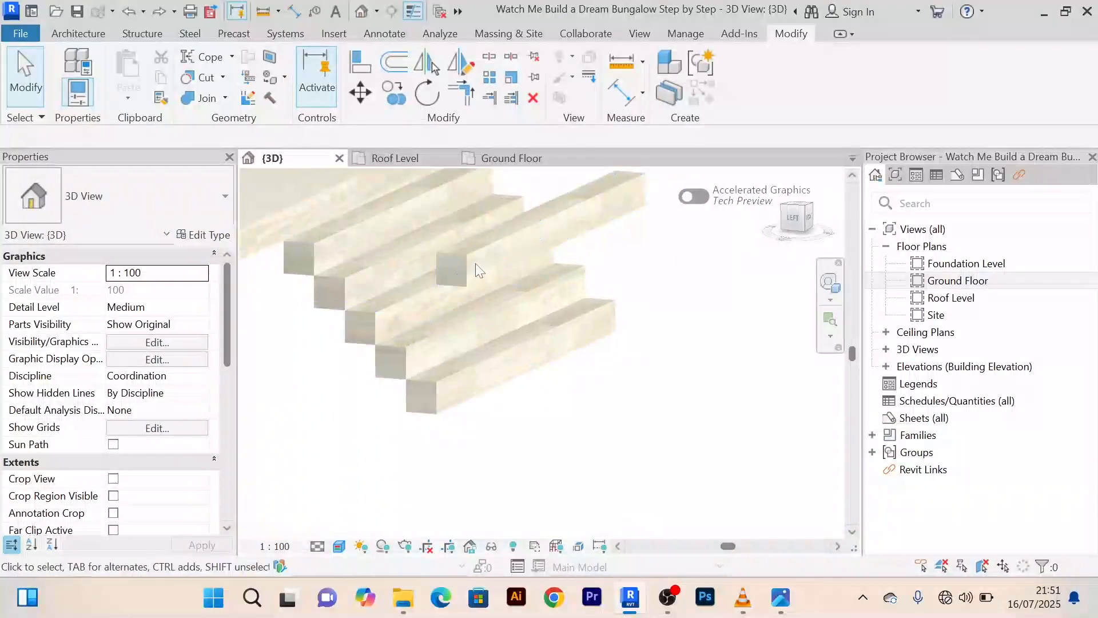
click(484, 250)
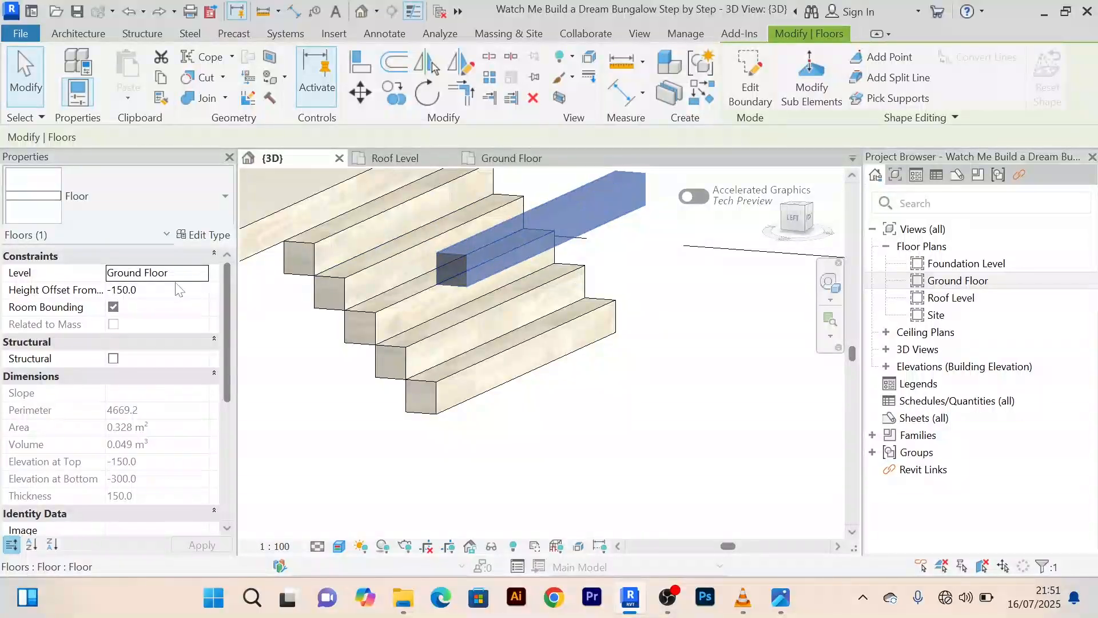
click(151, 290)
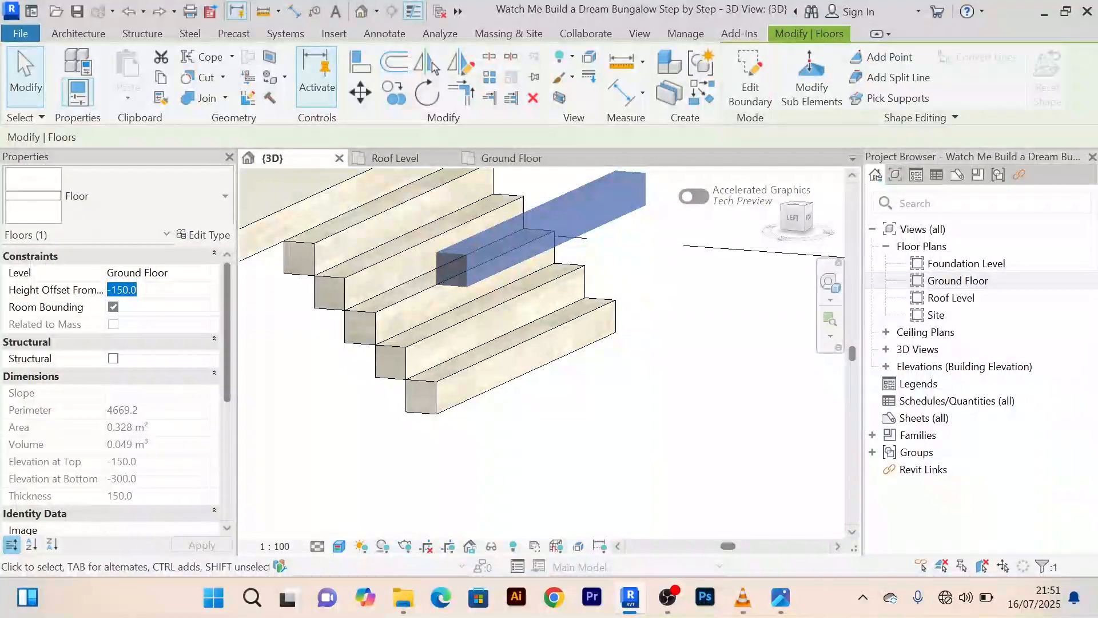
text(-900)
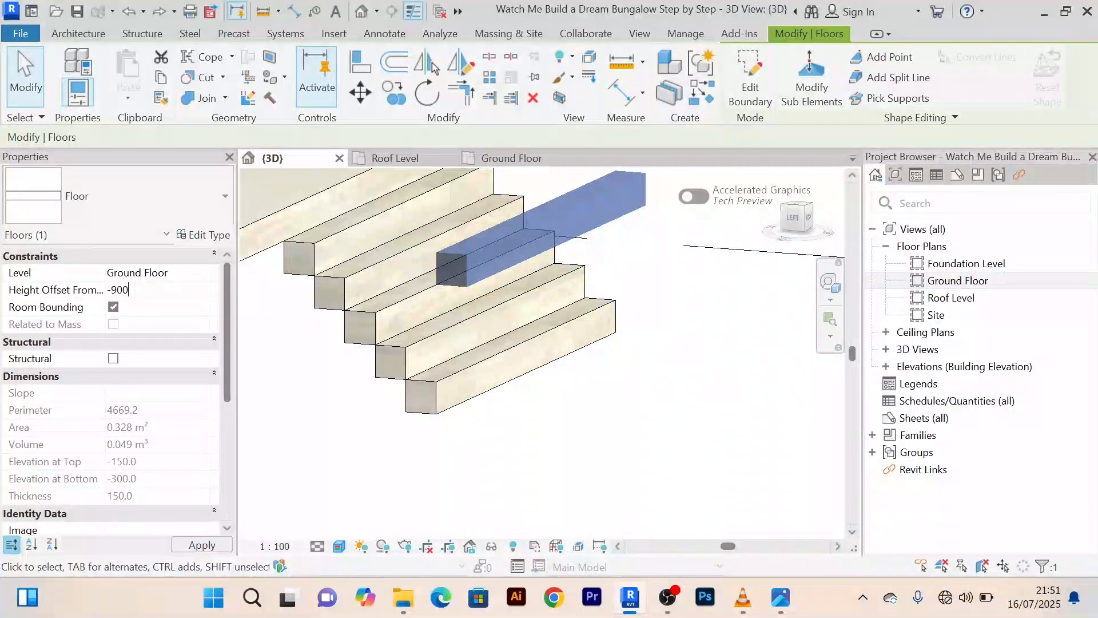
key(Return)
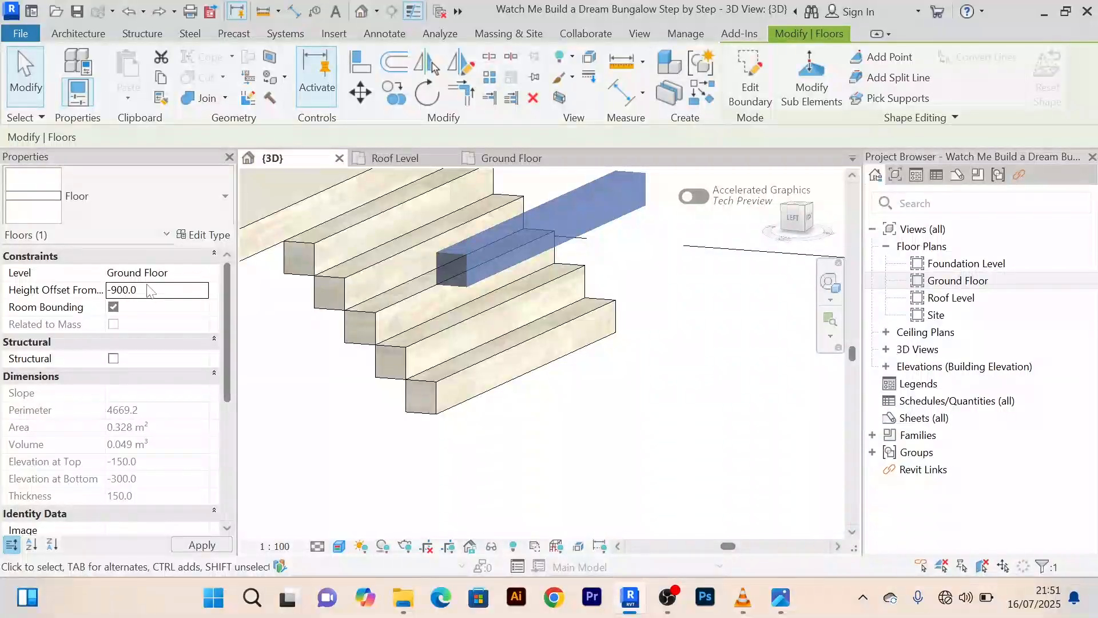
scroll(535, 436, up, 2)
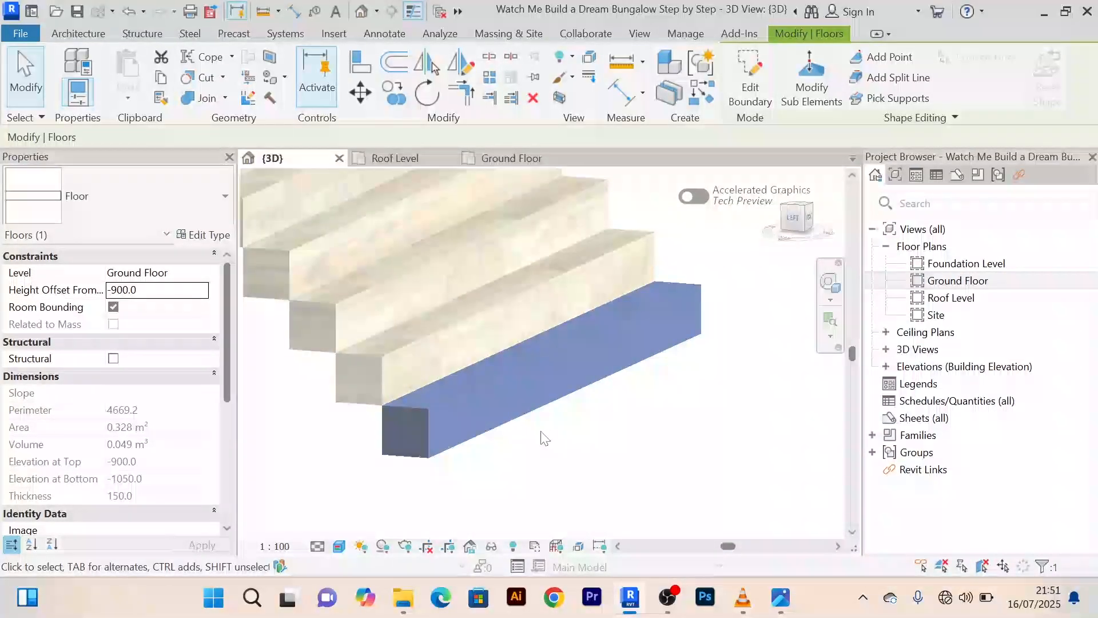
click(603, 459)
Review the six-step flight from the side and front, checking its position against the entrance door, railing and slab
scroll(603, 459, down, 2)
middle_drag(603, 459, 546, 414)
scroll(564, 419, down, 1)
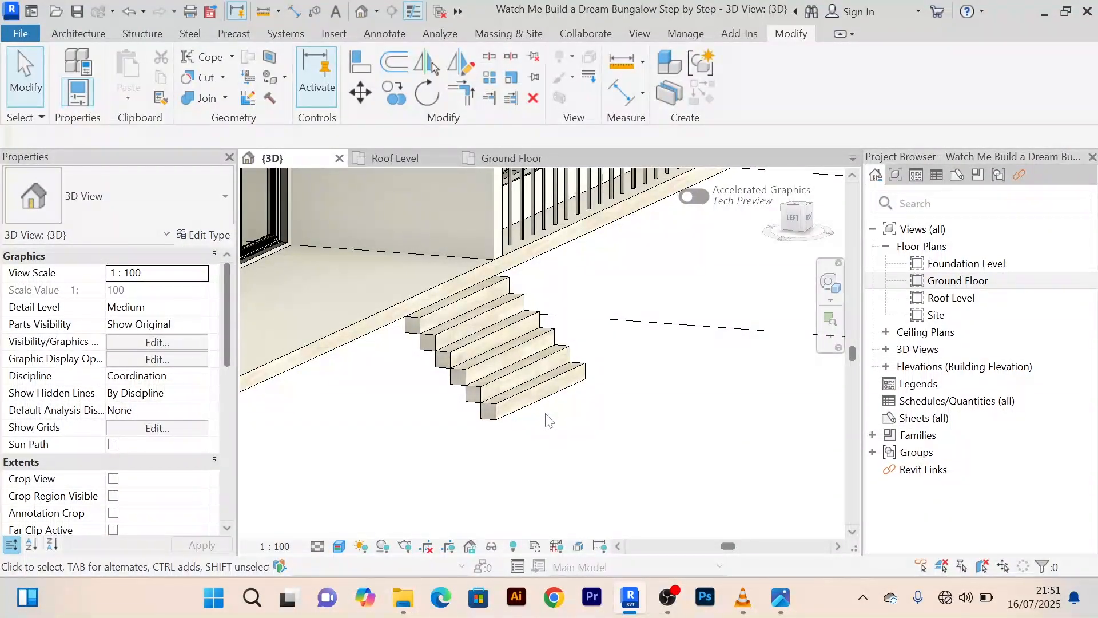
shift+middle_drag(548, 421, 534, 393)
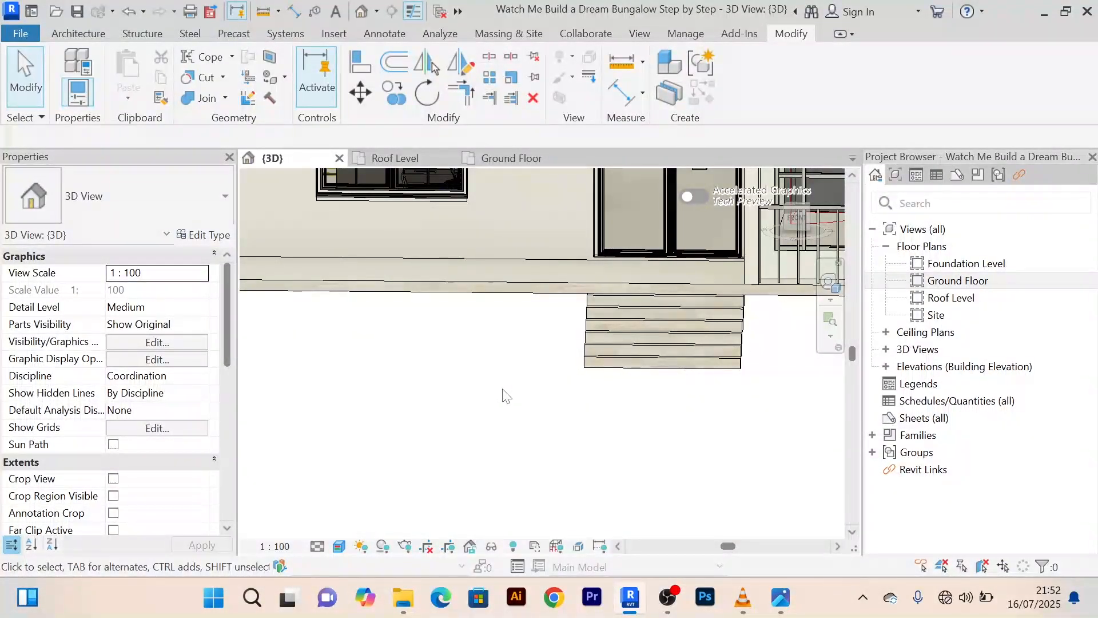
scroll(502, 389, down, 1)
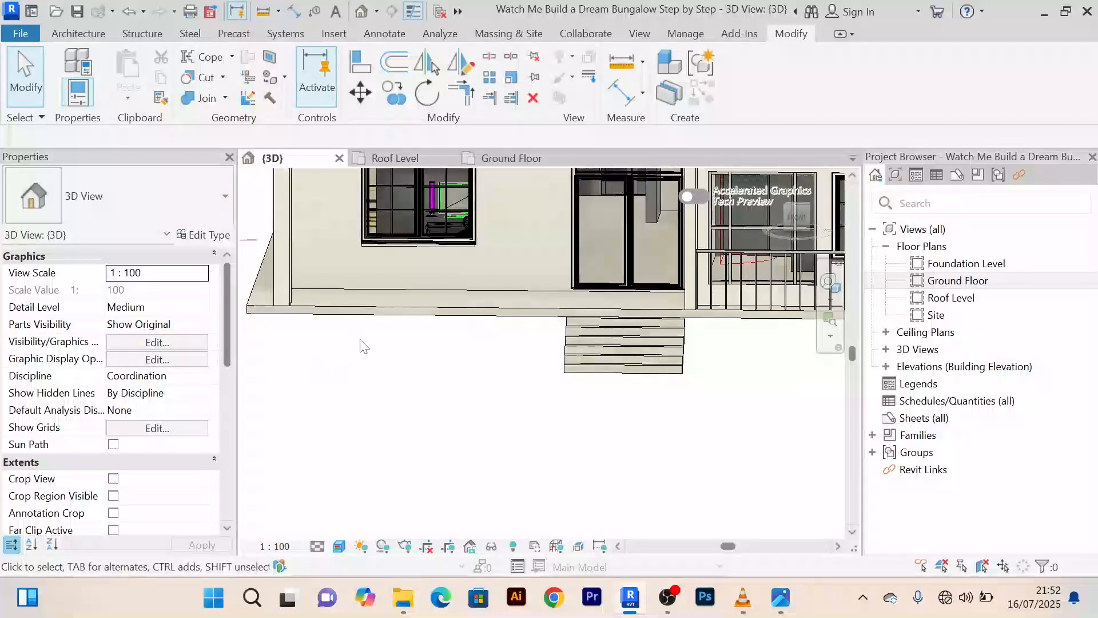
middle_drag(360, 339, 409, 339)
scroll(536, 321, up, 3)
scroll(536, 321, down, 3)
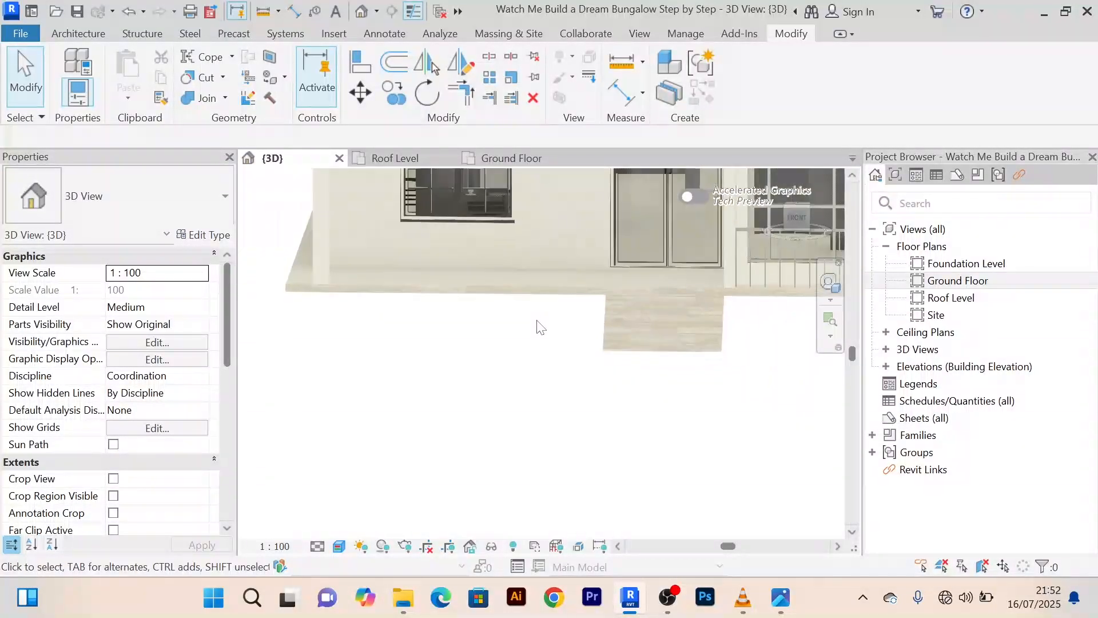
scroll(536, 321, up, 1)
middle_drag(536, 321, 485, 315)
scroll(530, 304, down, 3)
scroll(509, 315, up, 2)
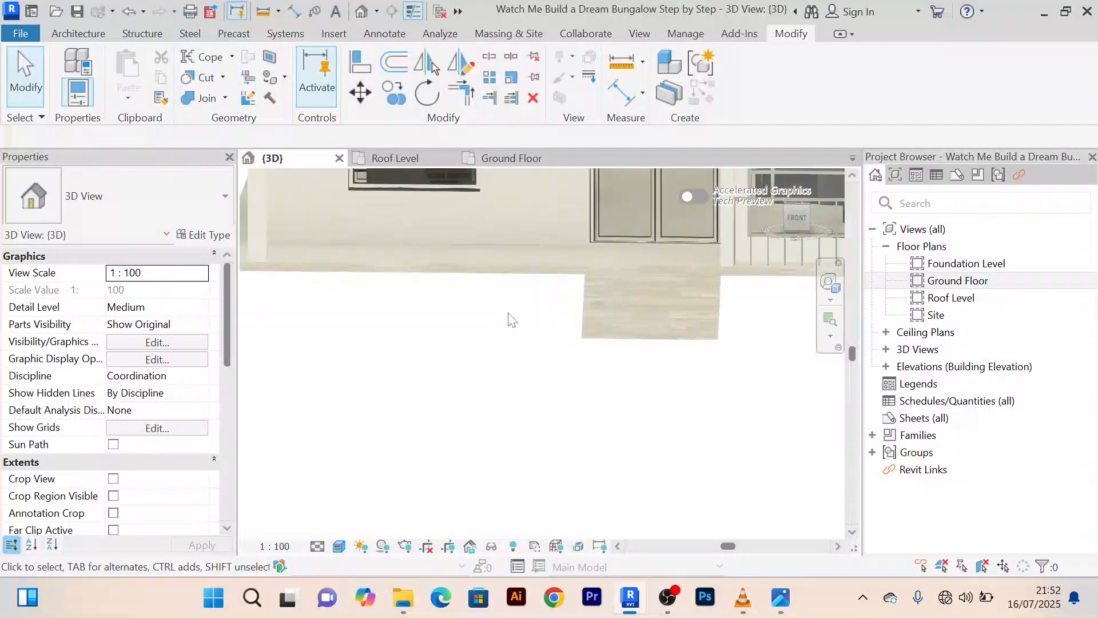
scroll(514, 321, down, 2)
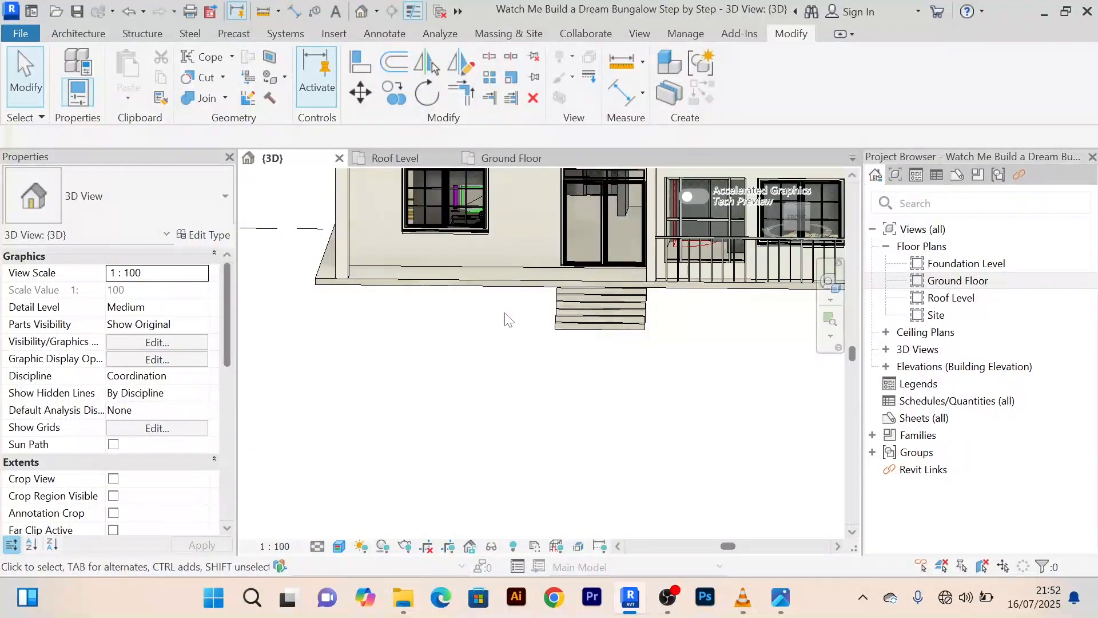
scroll(508, 320, down, 3)
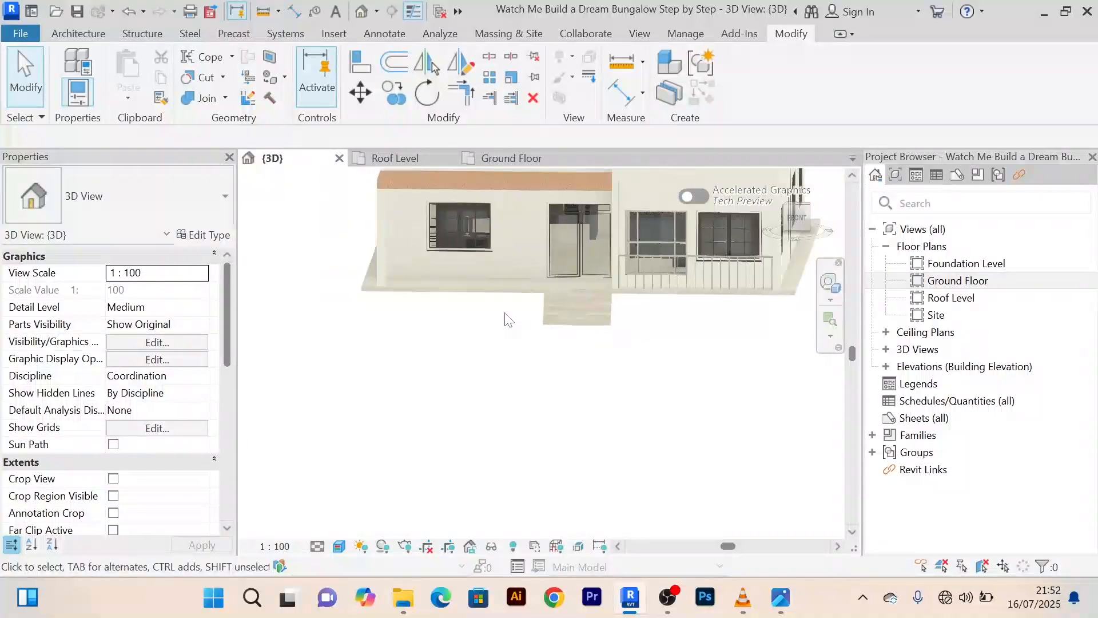
scroll(522, 312, up, 5)
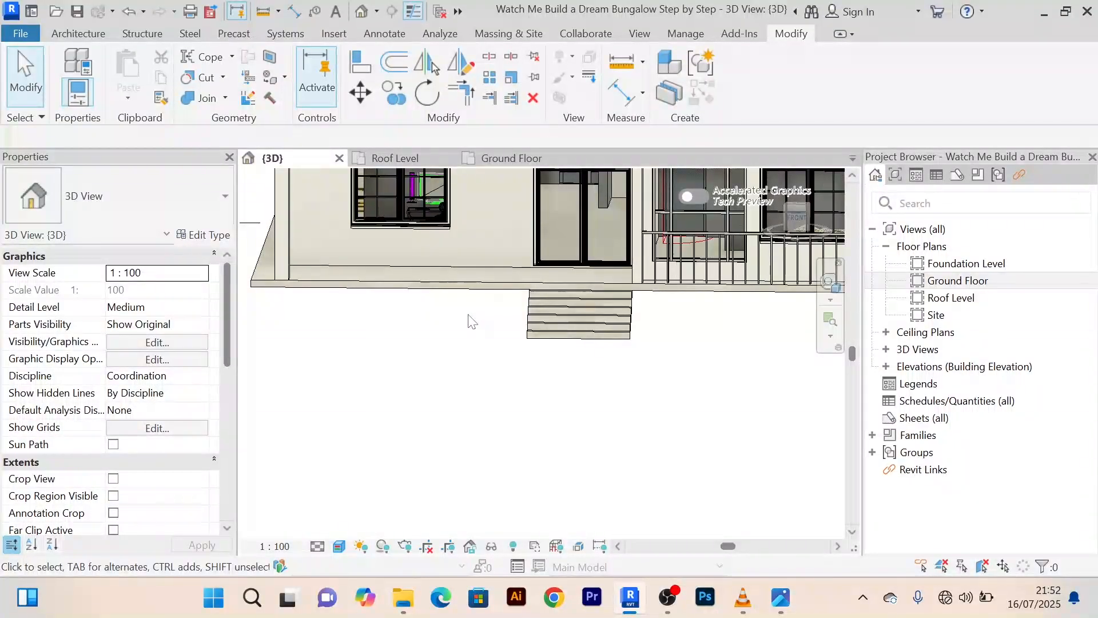
scroll(470, 314, up, 2)
scroll(515, 303, down, 3)
middle_drag(528, 307, 536, 309)
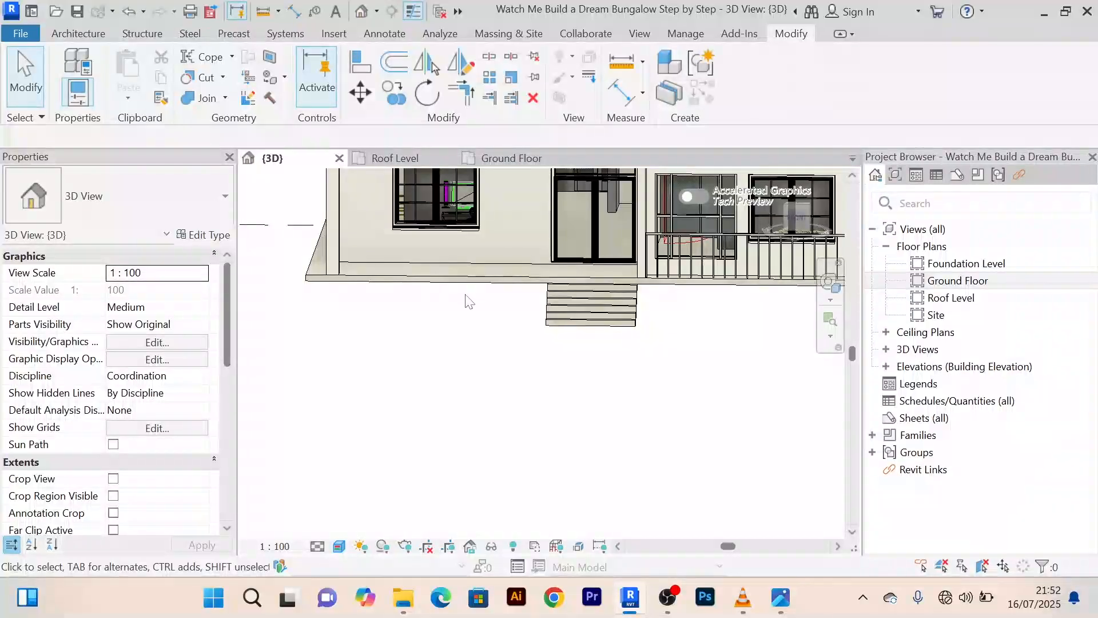
Inspect the end faces of the steps up close at an angle, including where the top step meets the slab
shift+middle_drag(466, 307, 596, 234)
scroll(532, 288, up, 2)
scroll(507, 286, up, 2)
scroll(453, 303, up, 3)
scroll(454, 309, down, 2)
scroll(498, 255, down, 2)
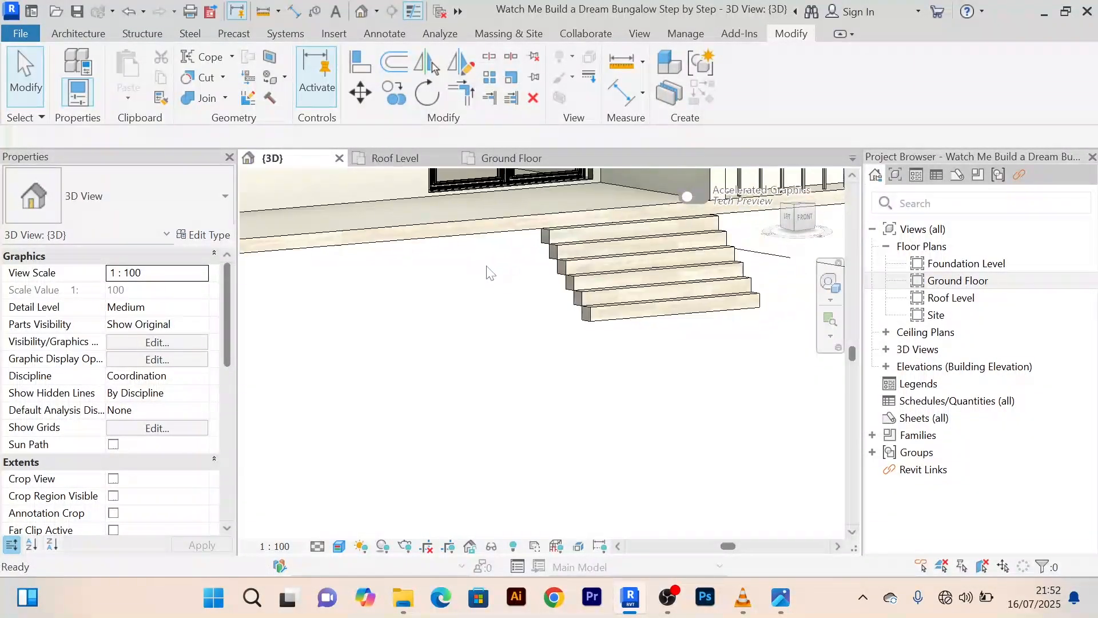
scroll(498, 271, up, 2)
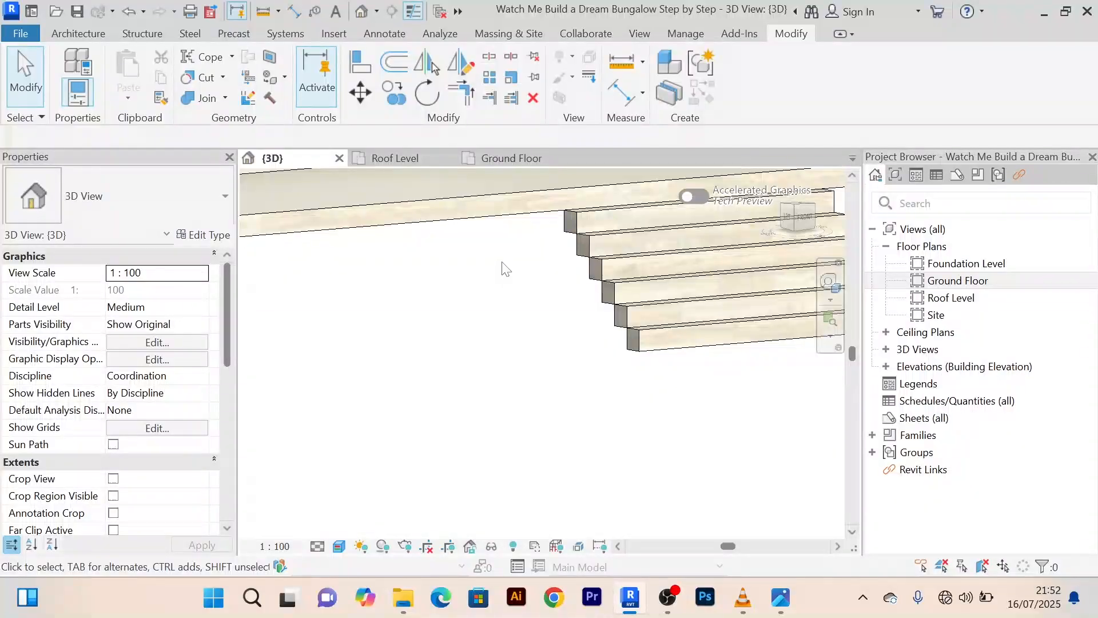
Check the six-step flight together with the front of the house
scroll(502, 269, down, 3)
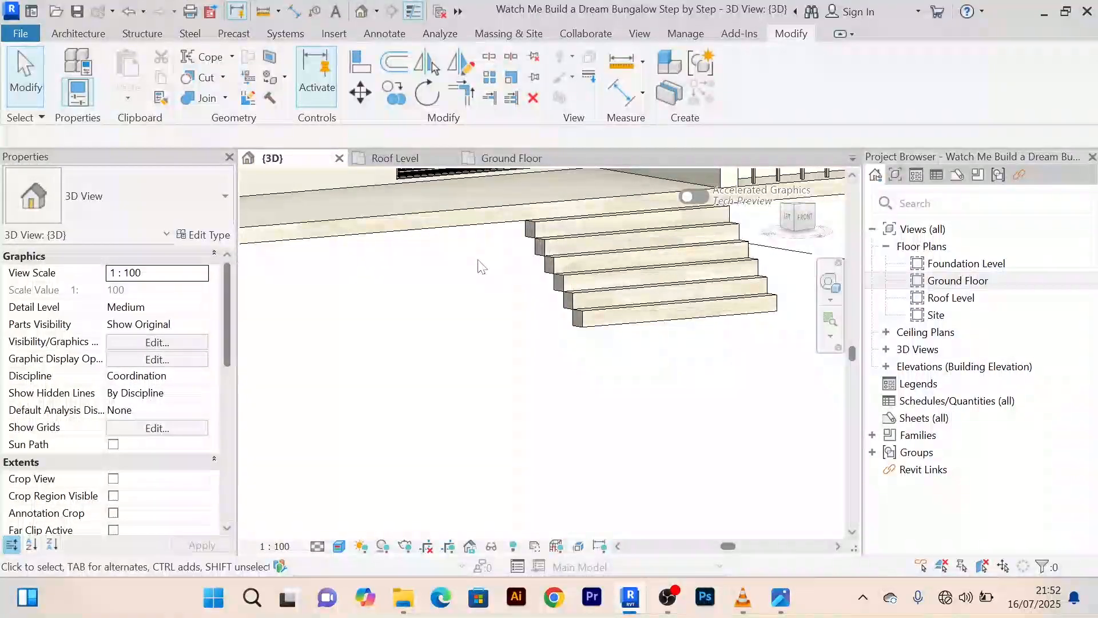
scroll(482, 267, down, 1)
scroll(468, 266, down, 2)
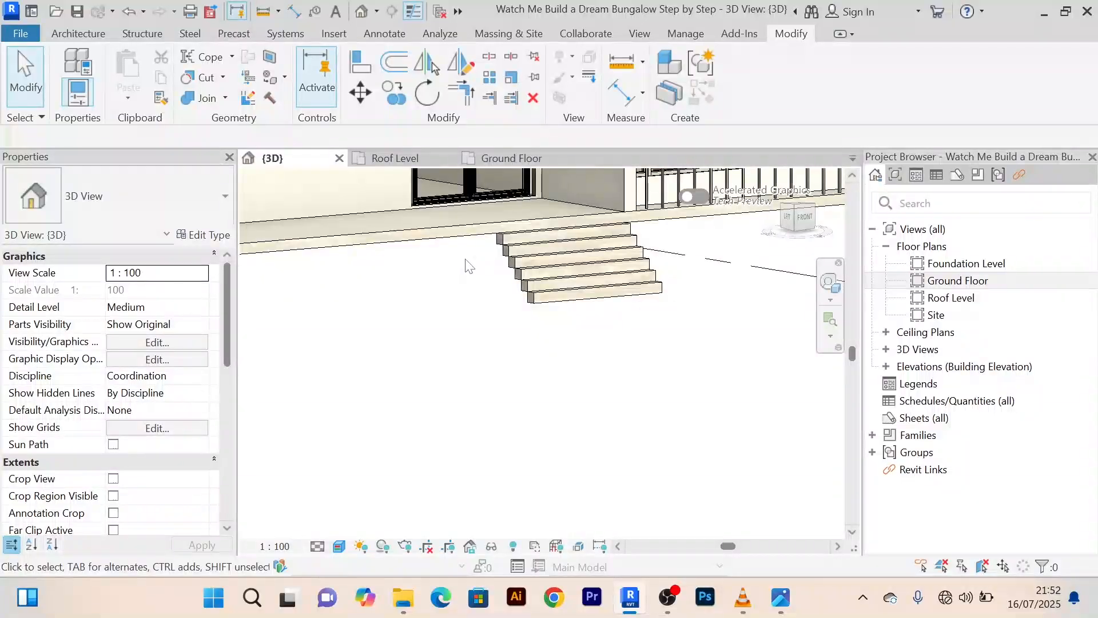
shift+middle_drag(468, 267, 429, 277)
scroll(422, 268, down, 2)
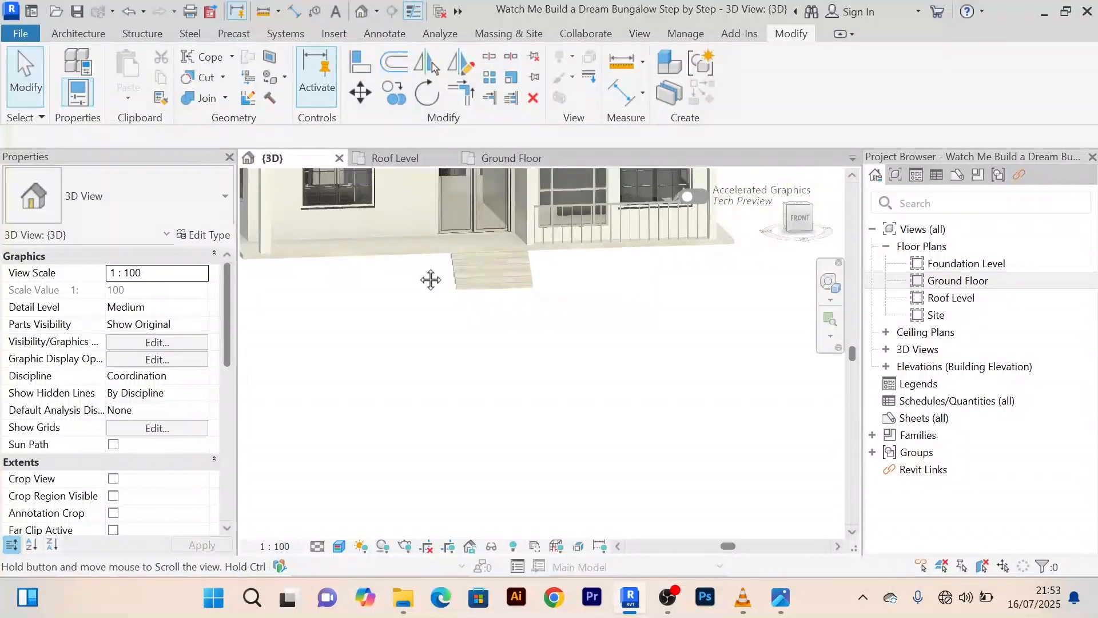
Start an architectural floor in the Ground Floor plan, with a boundary line offset 500 mm outward from the outermost entrance step
click(511, 159)
scroll(584, 313, down, 4)
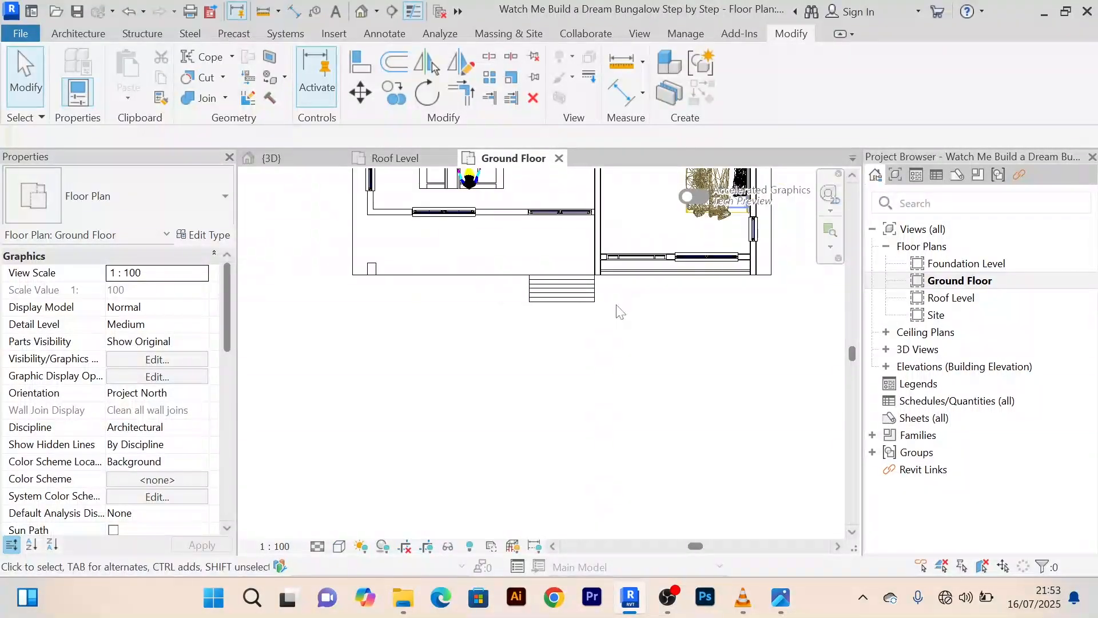
click(79, 34)
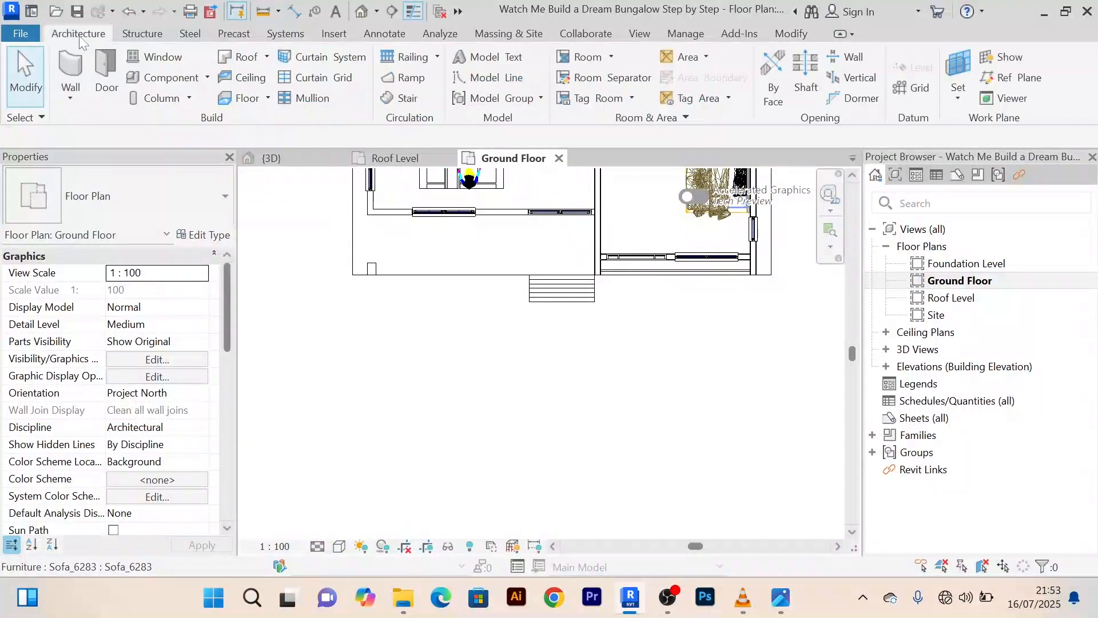
click(267, 98)
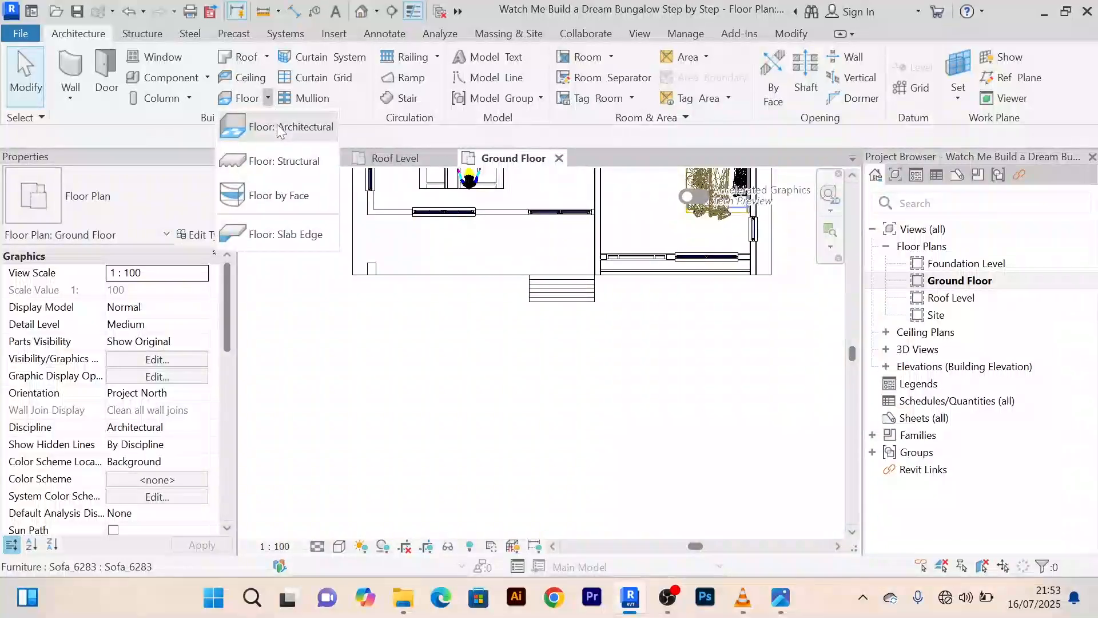
click(287, 127)
scroll(492, 335, down, 3)
middle_drag(493, 334, 502, 359)
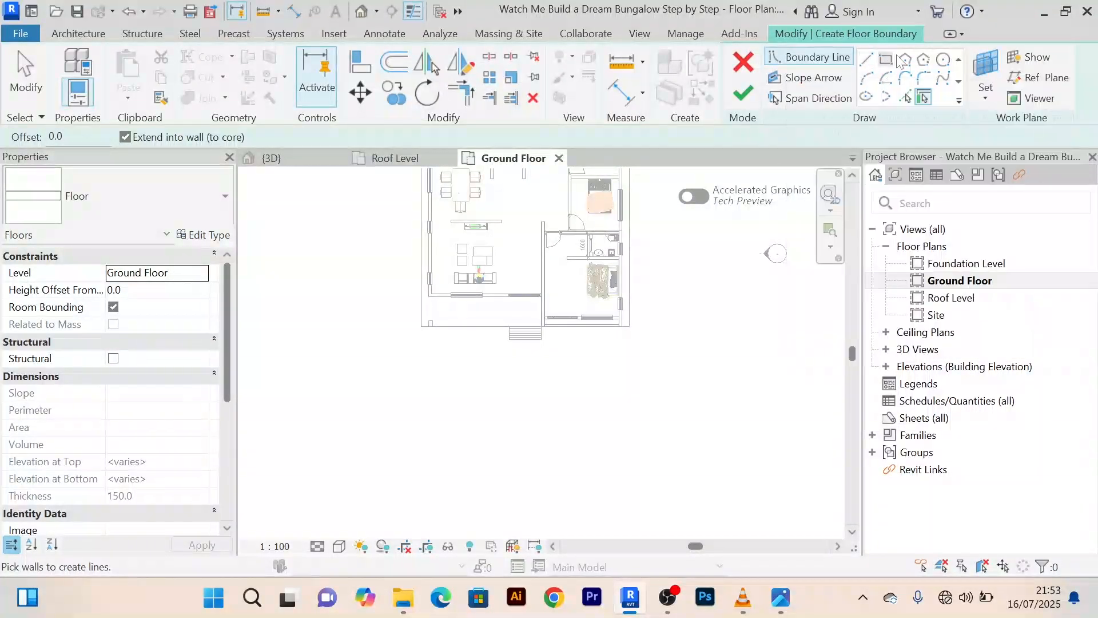
click(905, 97)
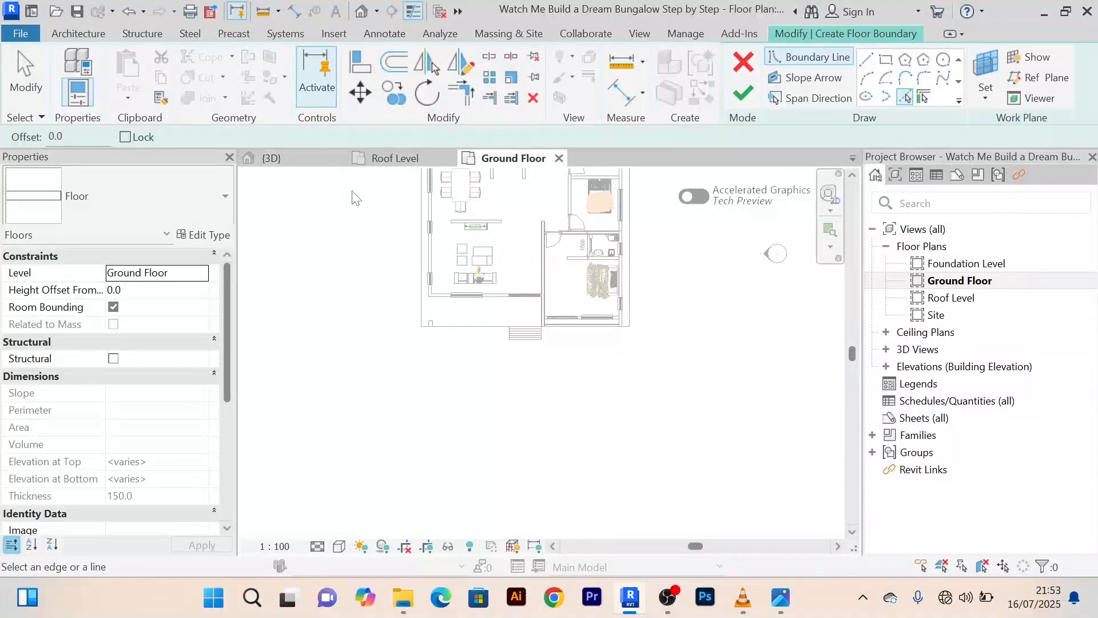
drag(65, 137, 47, 137)
key(Return)
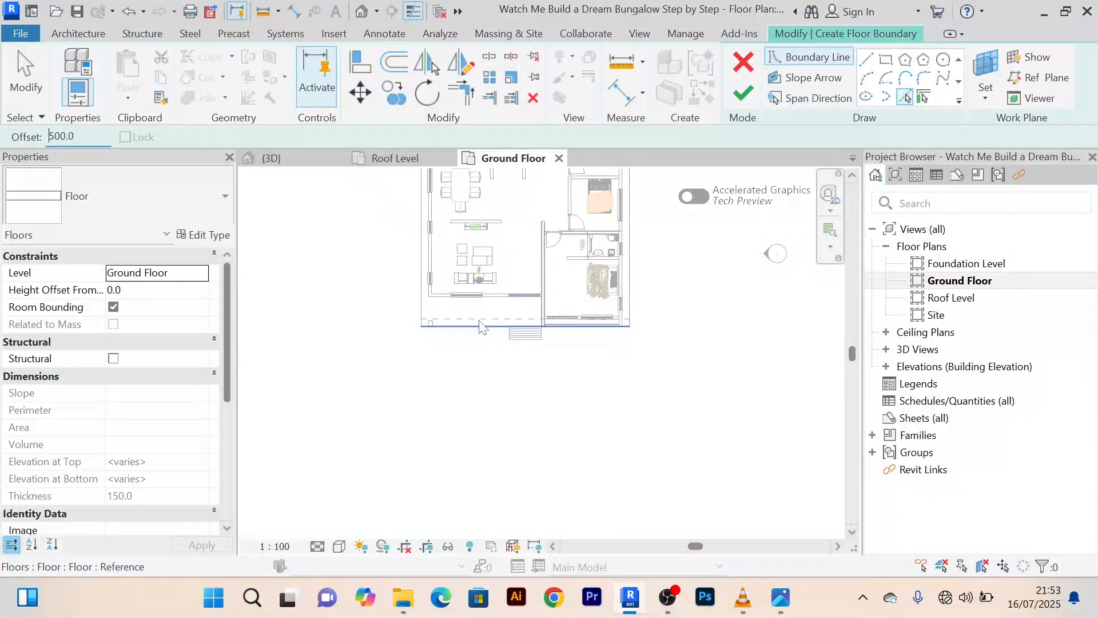
scroll(505, 343, up, 5)
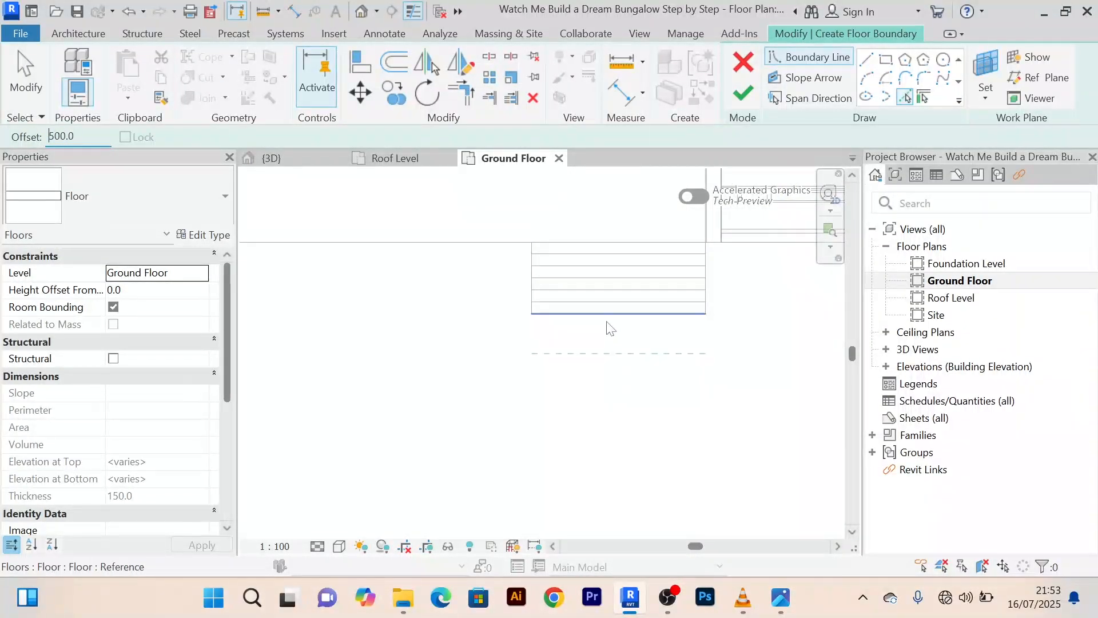
click(607, 321)
scroll(466, 369, down, 5)
middle_drag(475, 375, 491, 411)
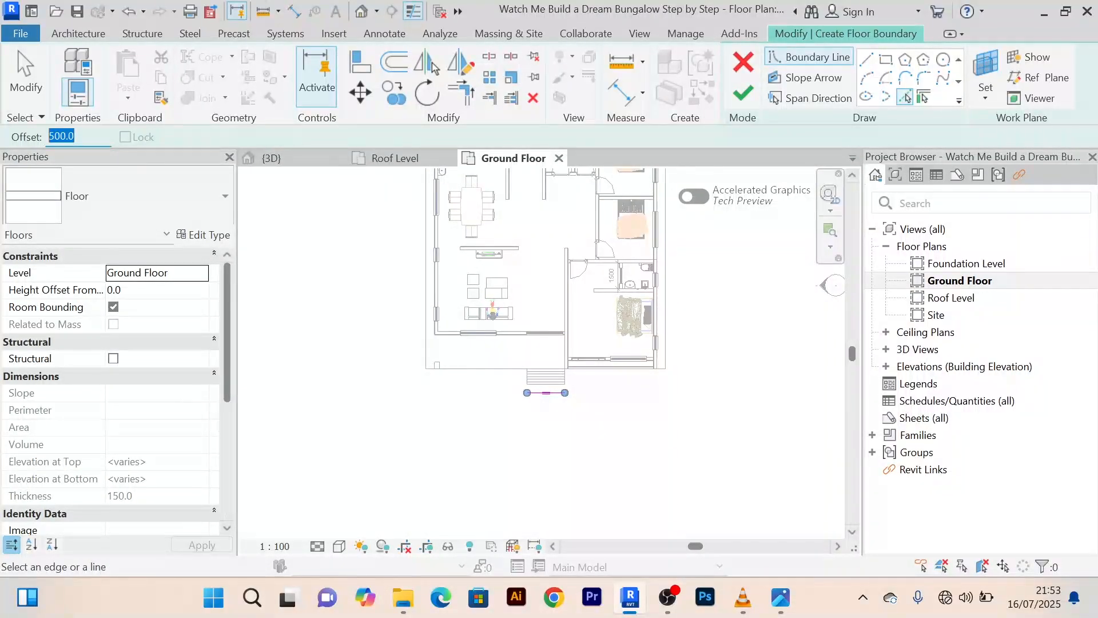
With the offset set to 0, add boundary lines along the existing slab's two side edges and its rear edge
text(0)
scroll(475, 354, up, 3)
click(394, 268)
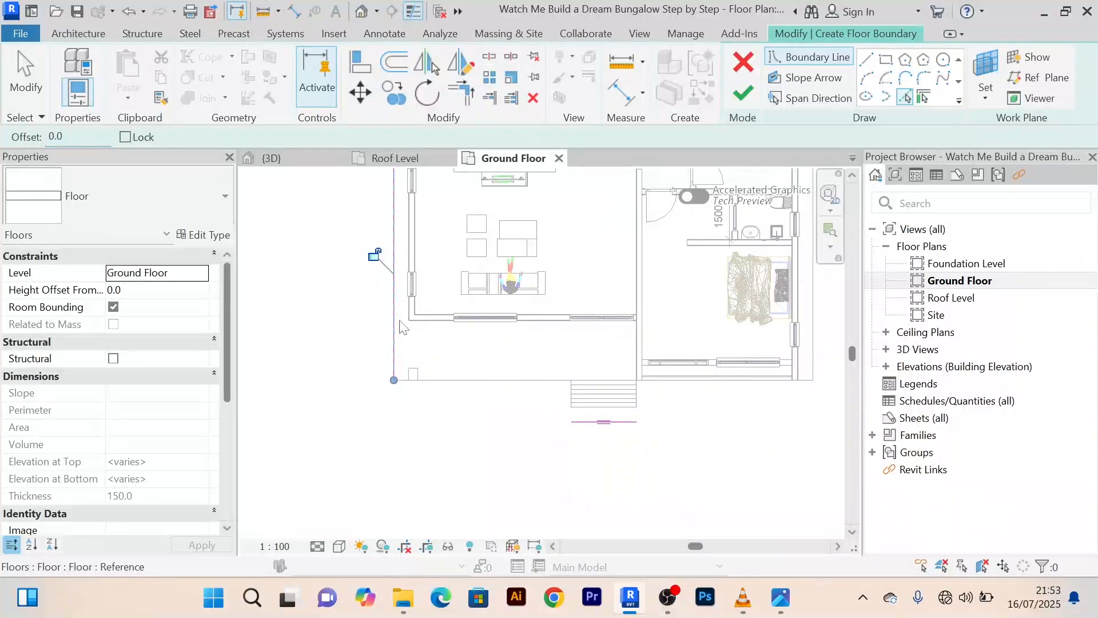
scroll(455, 389, down, 3)
click(650, 318)
scroll(649, 318, down, 3)
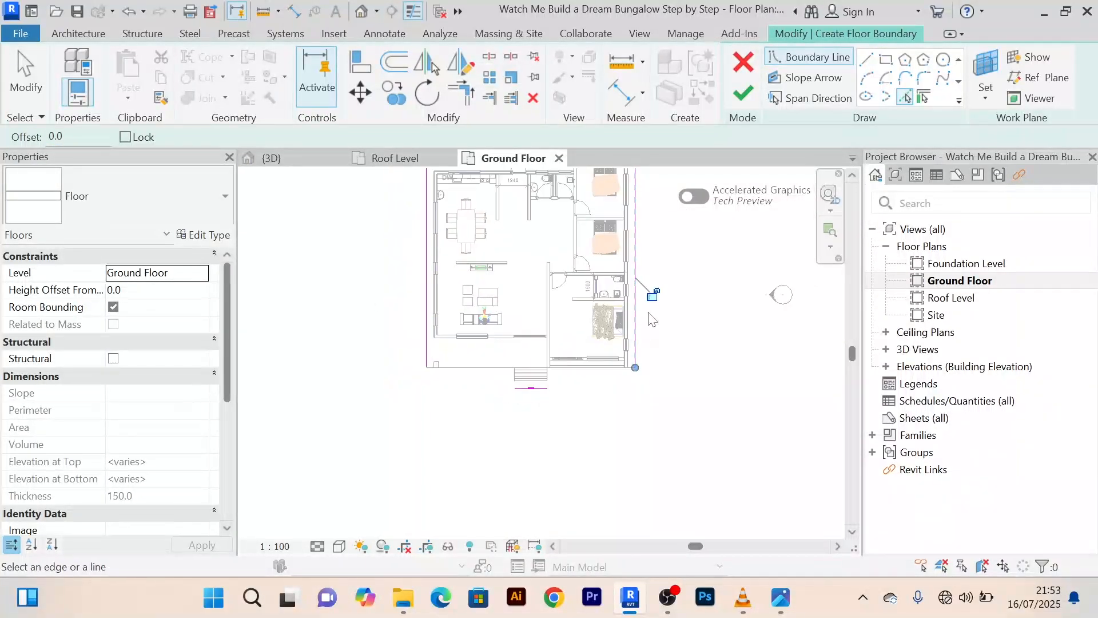
scroll(621, 229, up, 3)
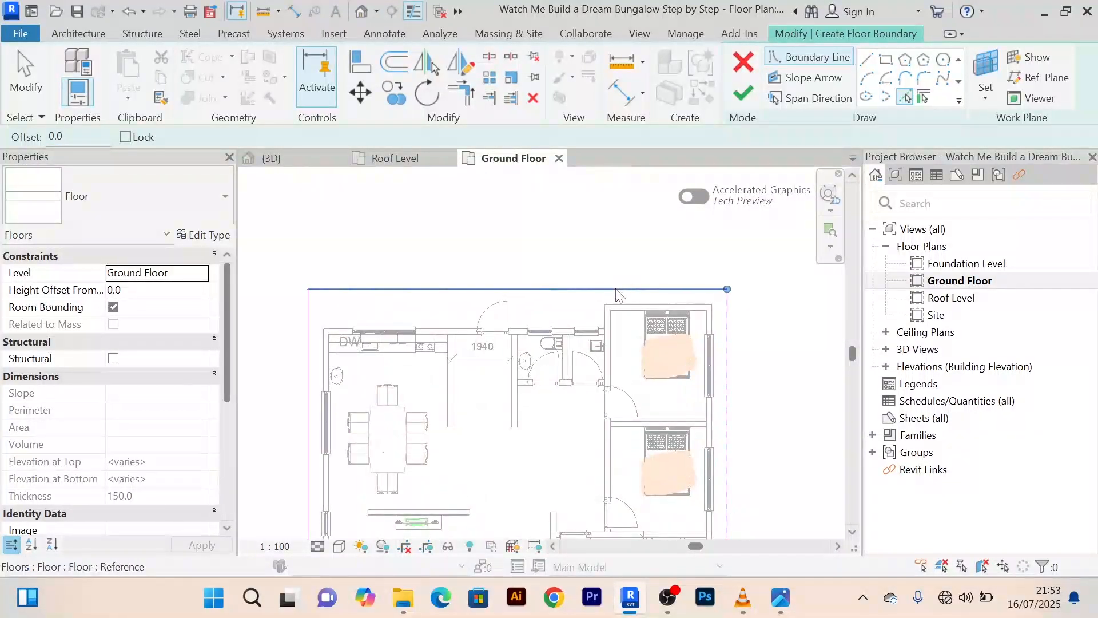
click(615, 289)
scroll(560, 236, down, 3)
middle_drag(429, 280, 433, 204)
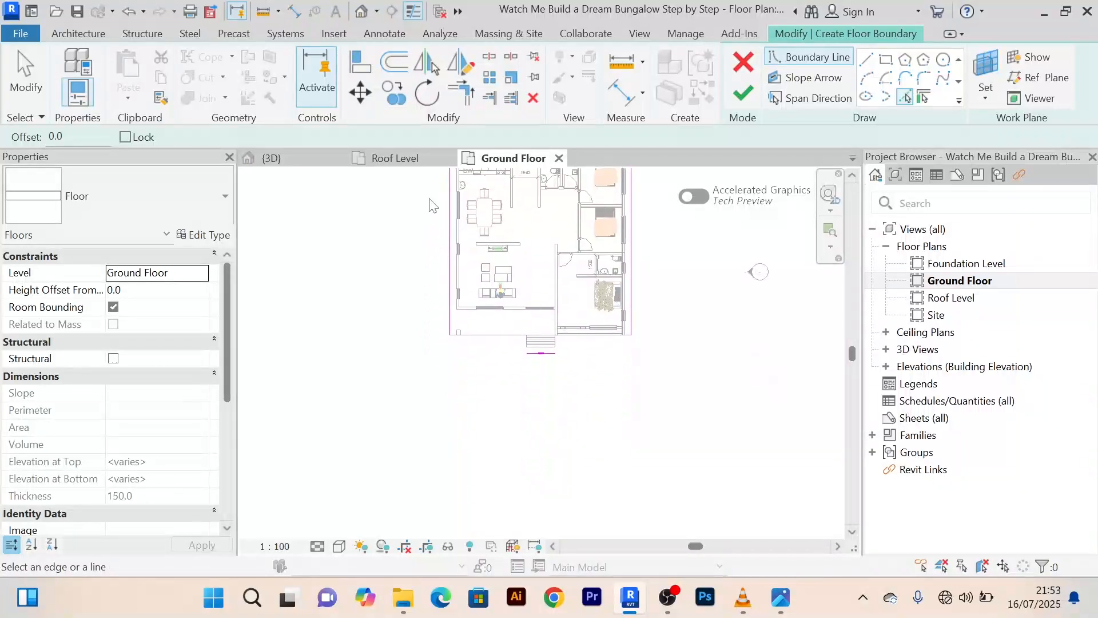
Trim and extend the front boundary line to form corners with both side boundary lines, closing the floor outline
click(466, 97)
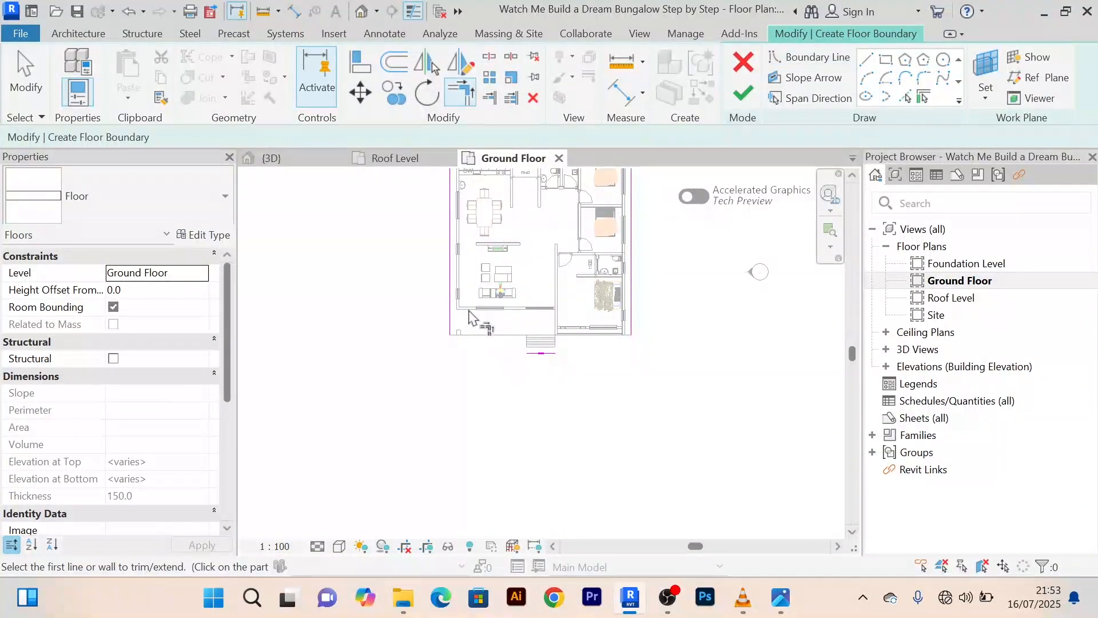
scroll(458, 338, up, 3)
click(428, 320)
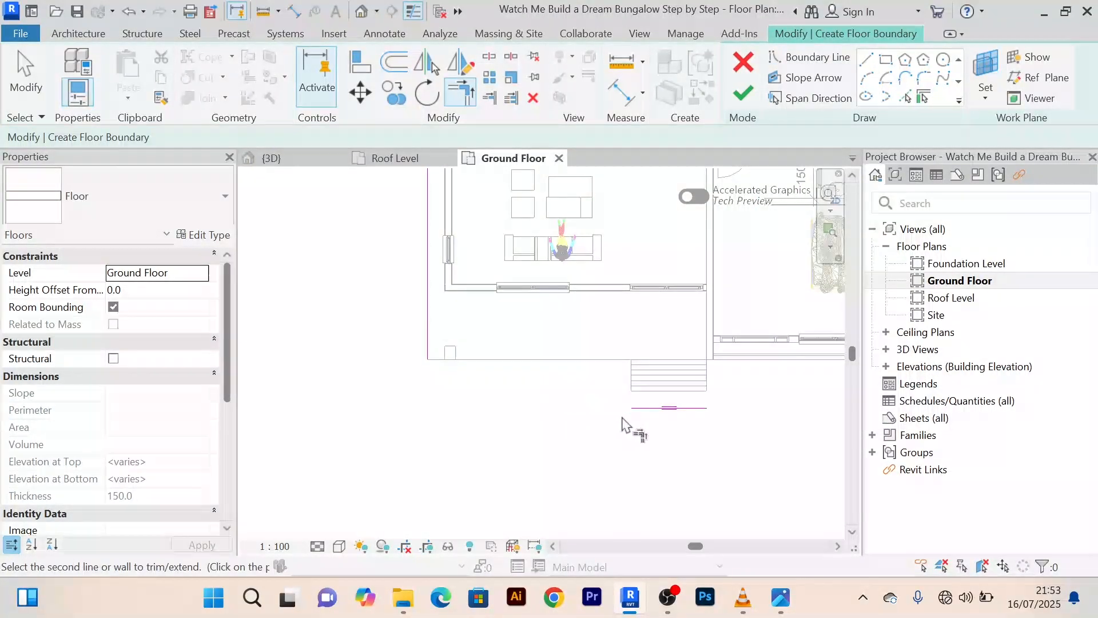
click(663, 408)
scroll(652, 418, down, 3)
scroll(646, 407, up, 1)
click(749, 358)
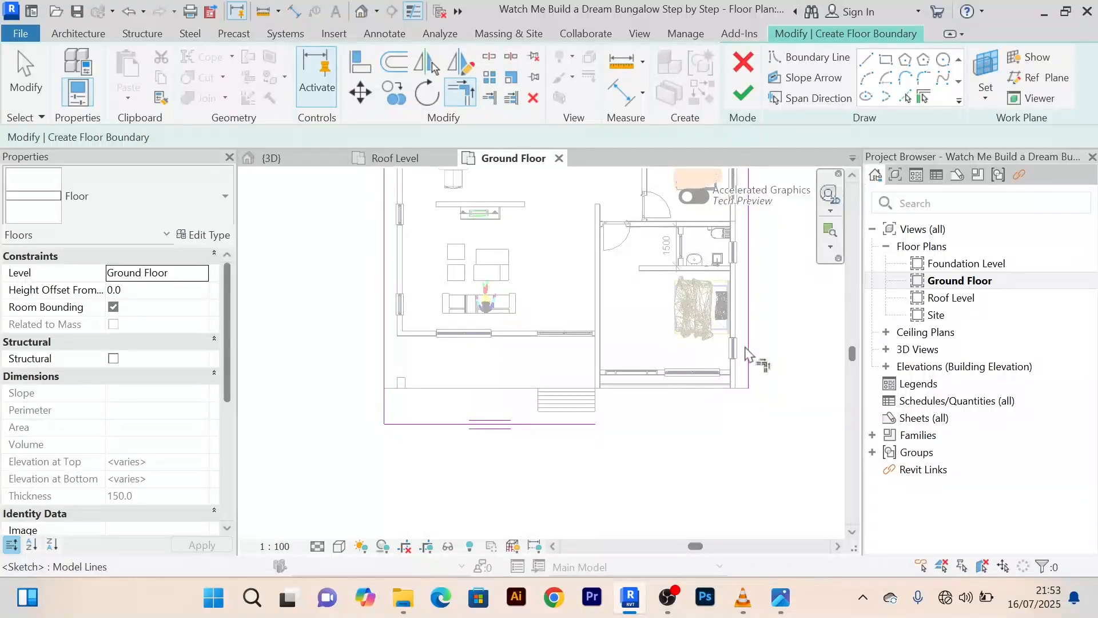
click(572, 427)
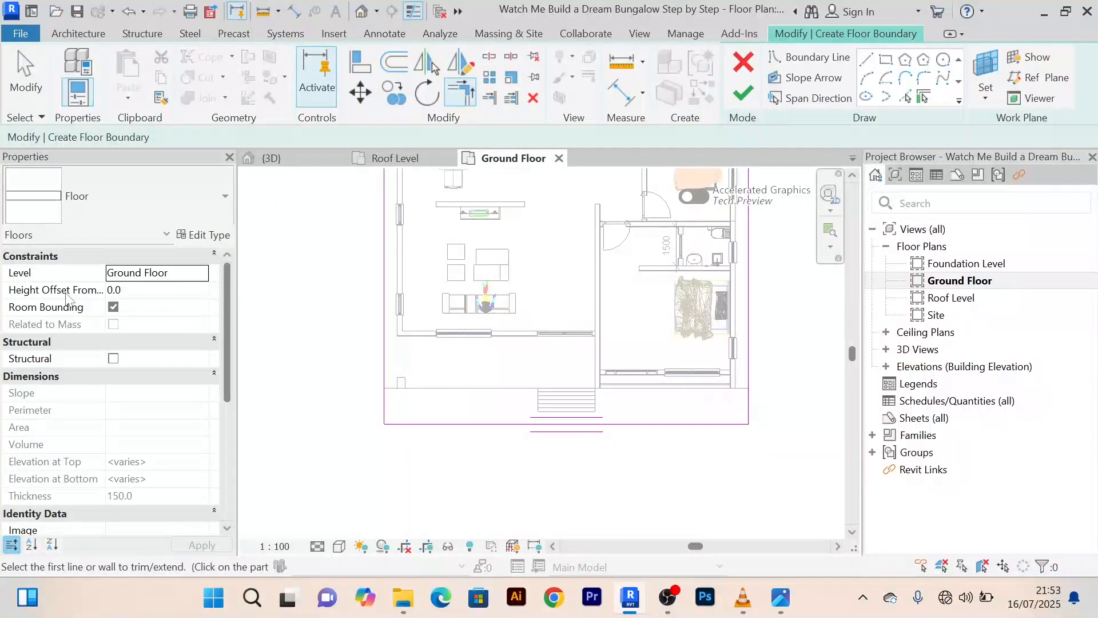
Set the new floor's height offset from level to -900 mm and finish the floor sketch
click(114, 290)
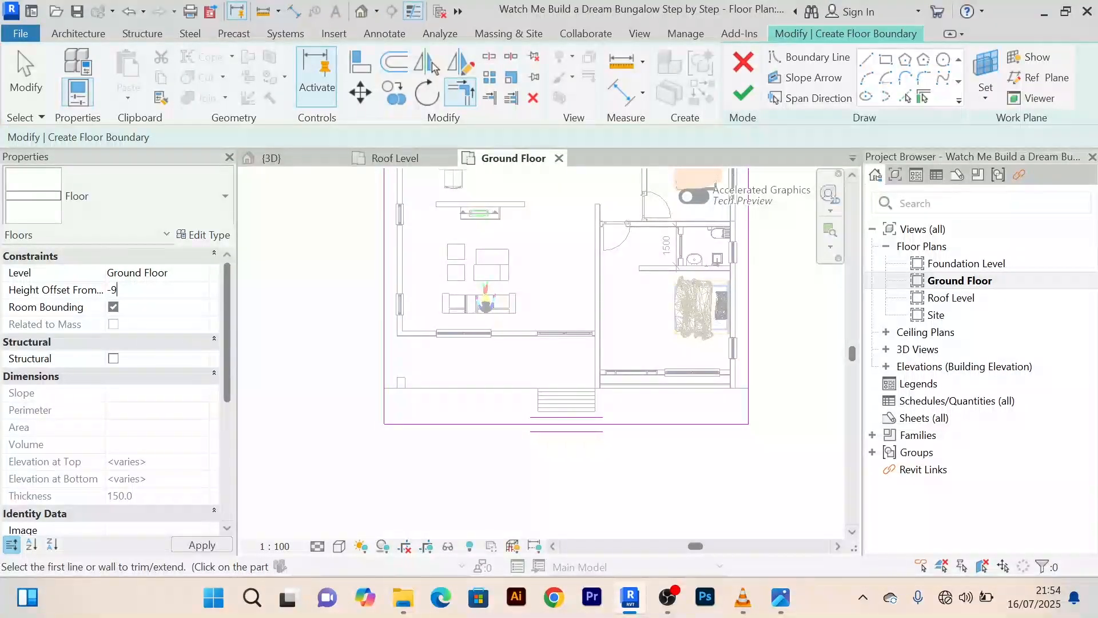
text(-900)
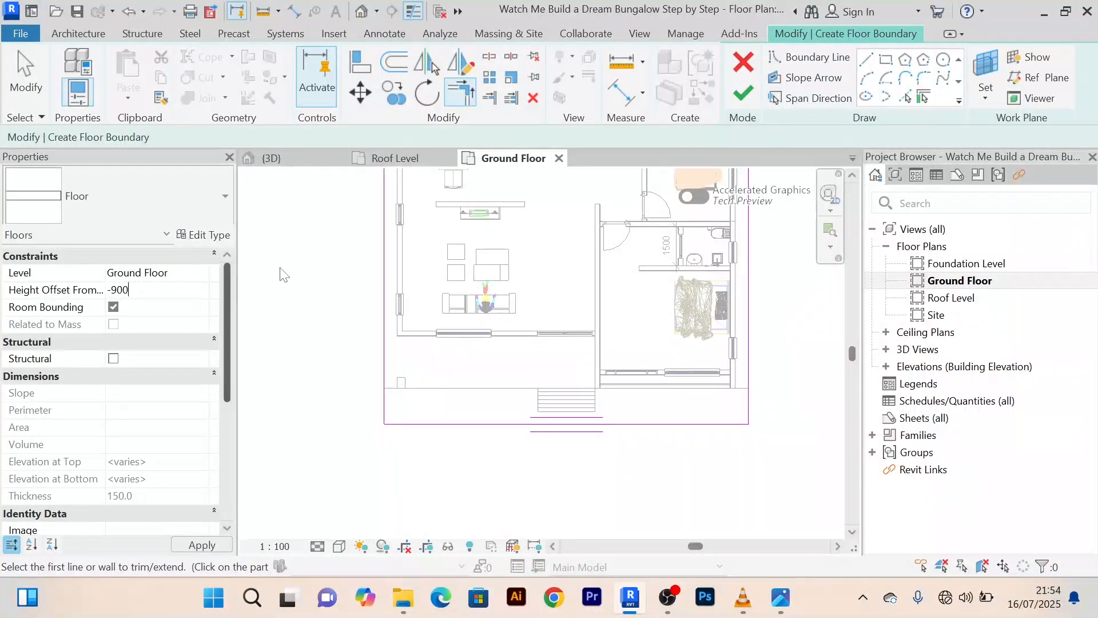
click(743, 92)
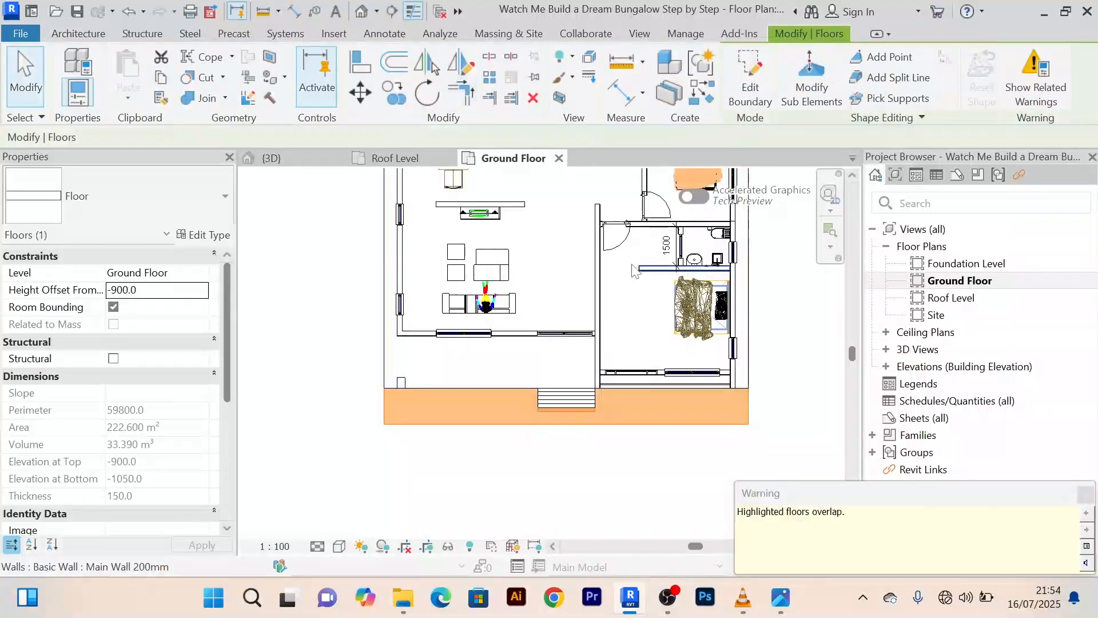
Examine in the 3D view how the new floor meets the lowest entrance step
click(271, 158)
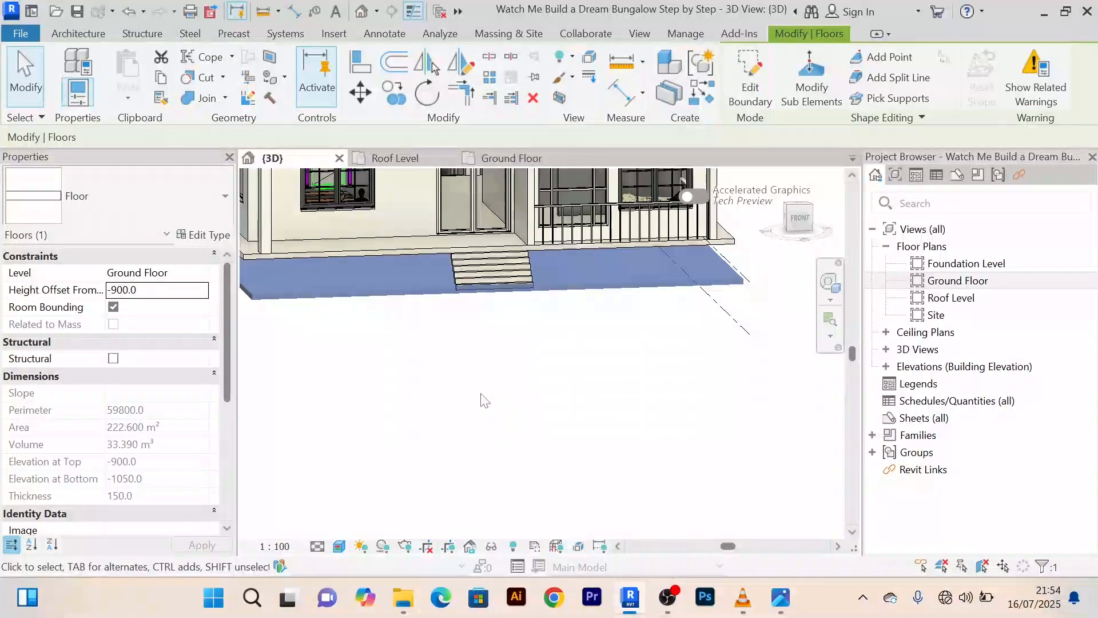
mouse_move(481, 398)
shift+middle_down()
mouse_move(473, 379)
mouse_move(499, 387)
shift+middle_up()
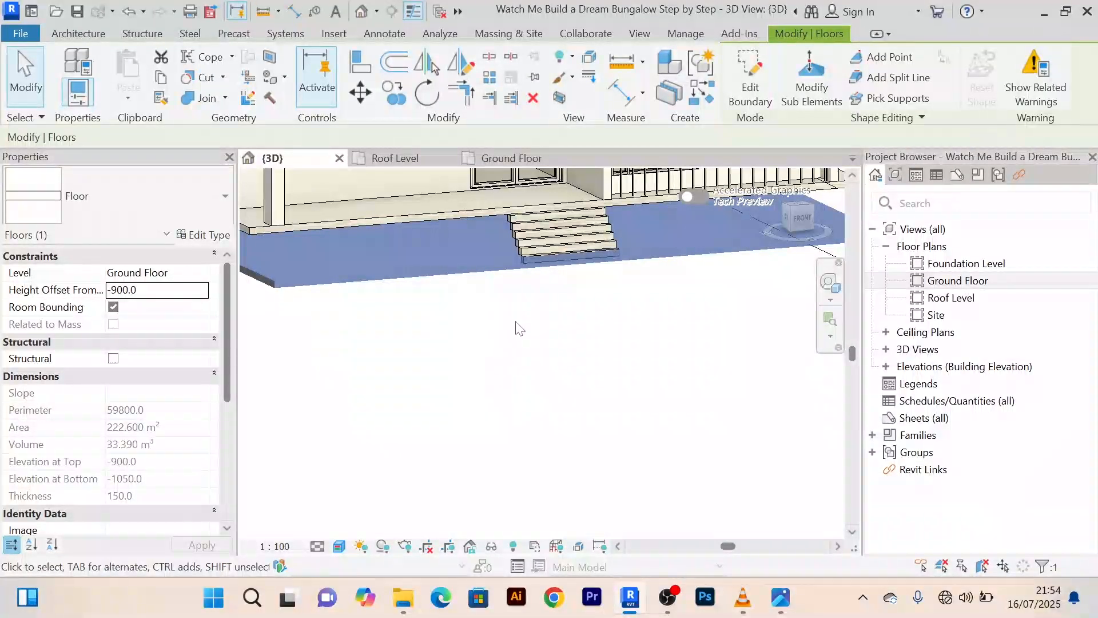
scroll(543, 234, up, 2)
scroll(543, 237, up, 2)
scroll(531, 350, up, 2)
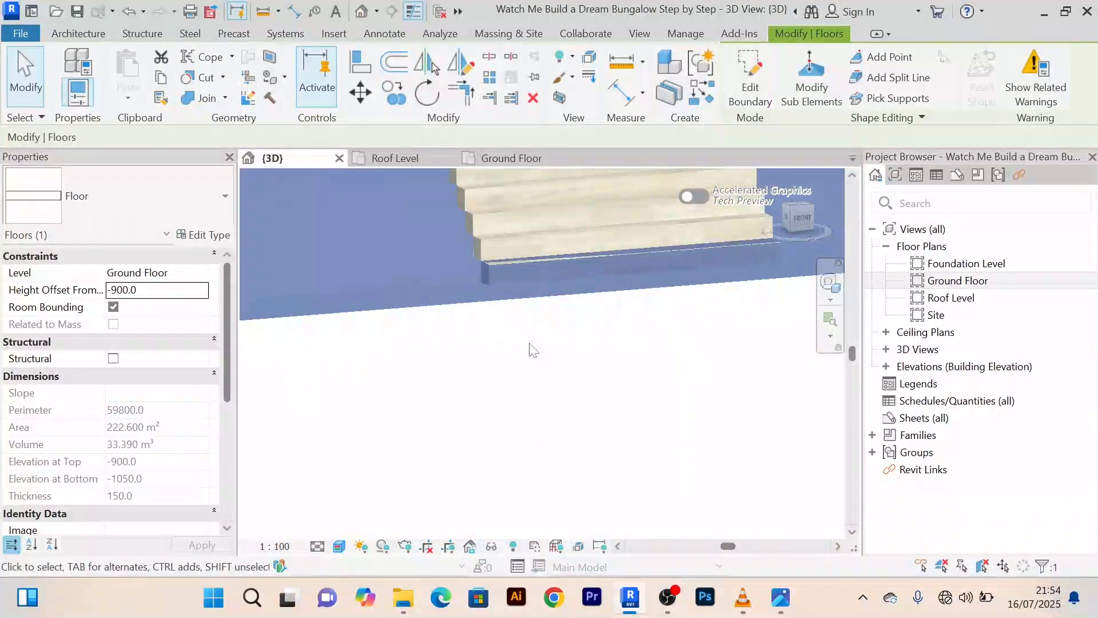
middle_drag(529, 345, 500, 340)
scroll(513, 317, up, 1)
scroll(500, 341, down, 1)
click(500, 341)
click(456, 260)
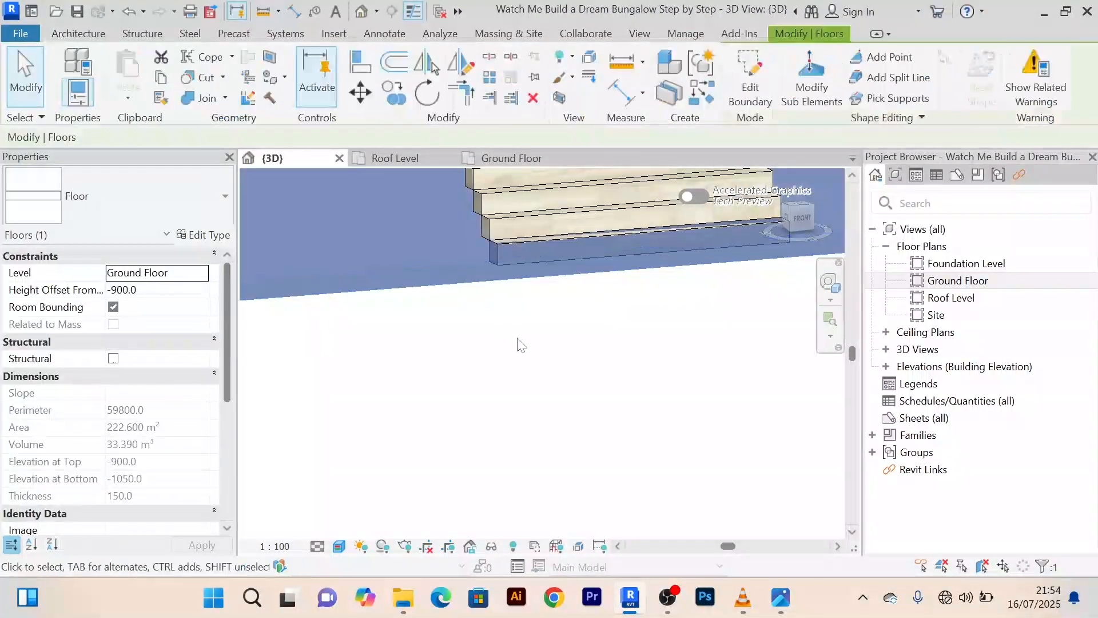
scroll(517, 343, down, 1)
scroll(499, 352, up, 1)
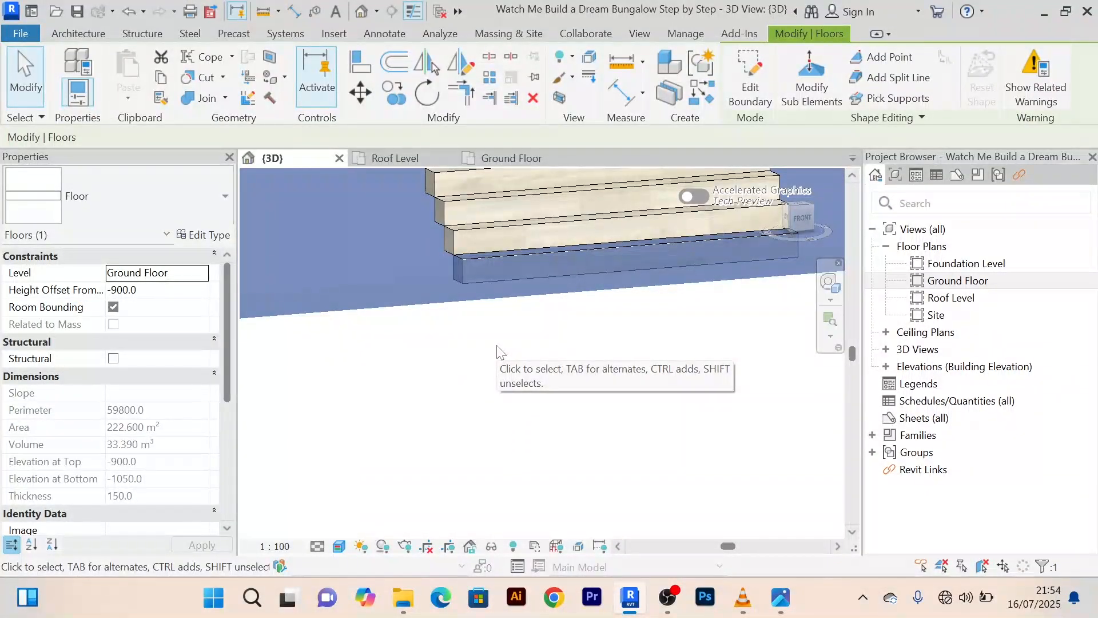
Set the new floor's height offset from level to -10050 mm and check its position below the house
click(151, 290)
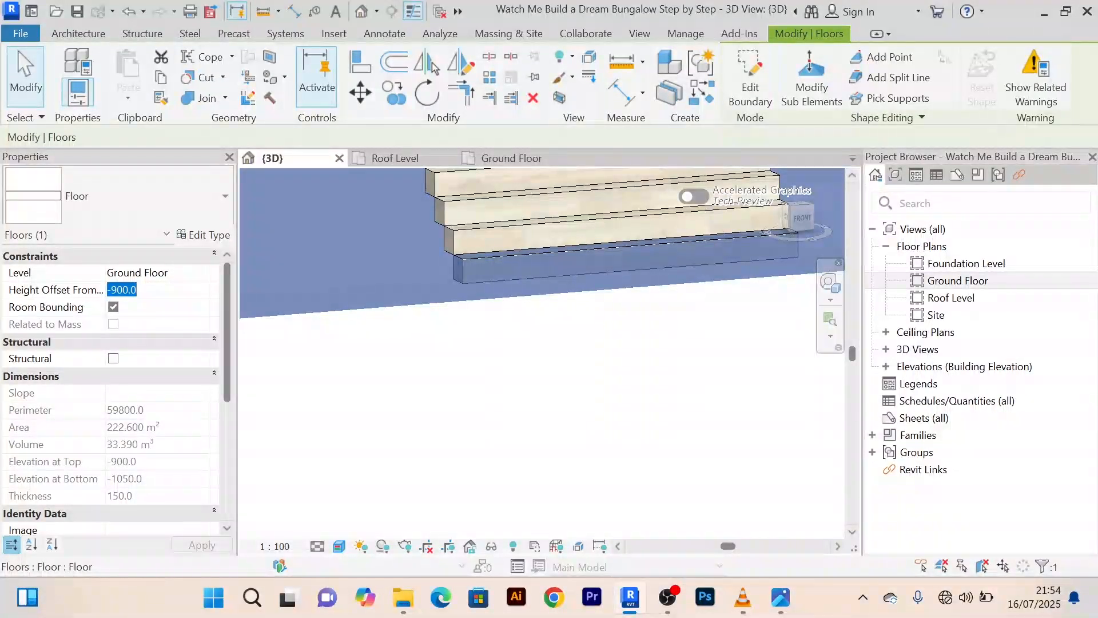
text(-)
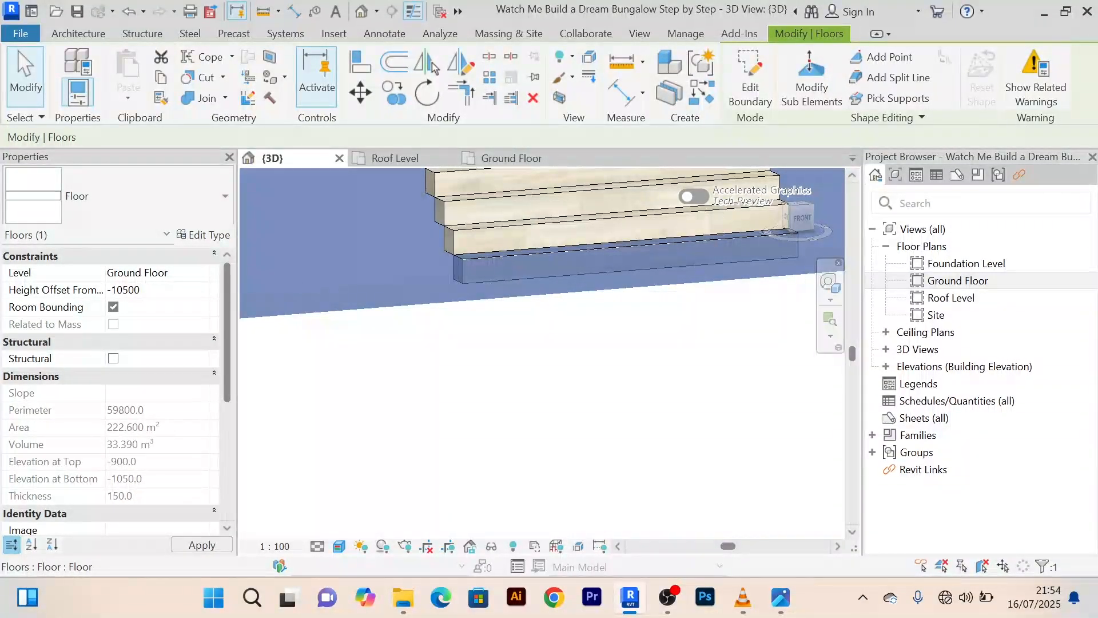
key(BackSpace)
key(BackSpace)
key(BackSpace)
text(050)
key(Return)
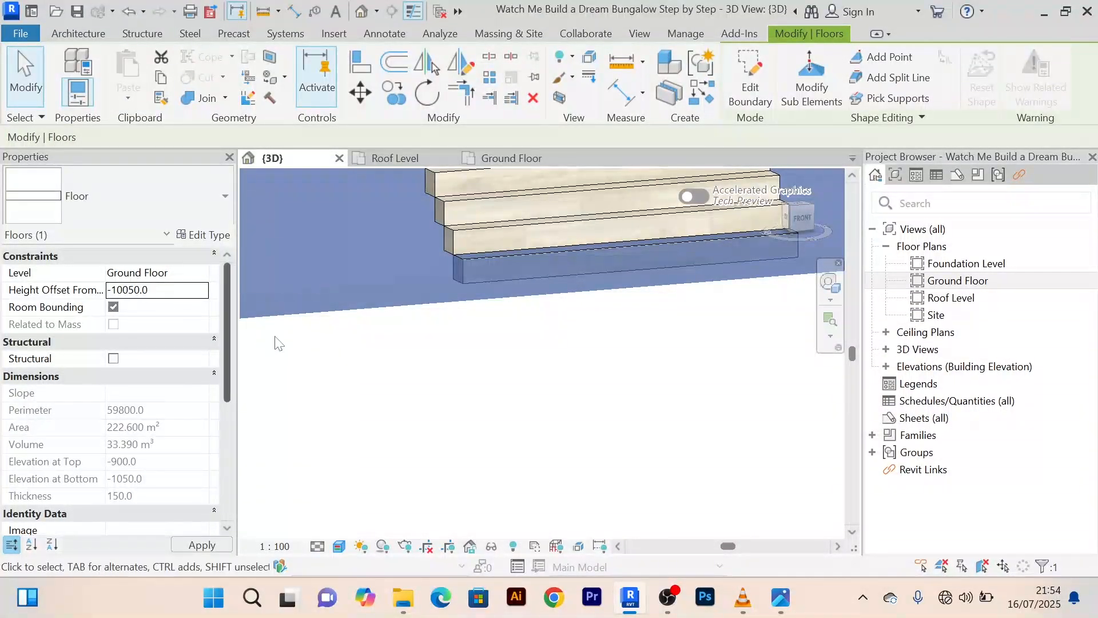
scroll(544, 331, down, 5)
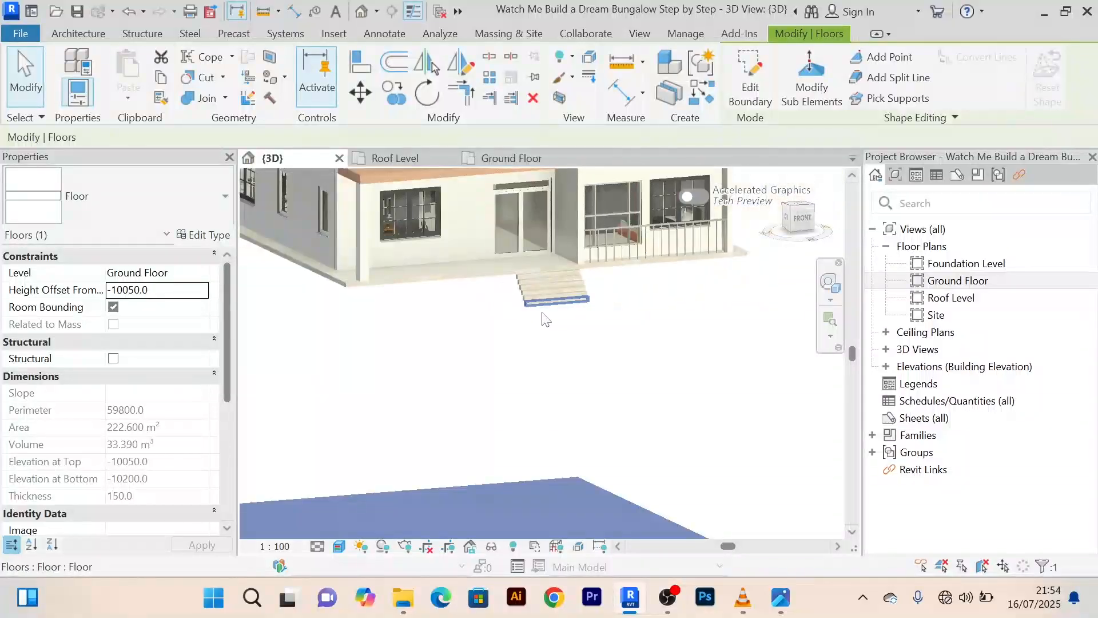
scroll(542, 316, down, 3)
middle_drag(543, 320, 530, 292)
scroll(246, 334, up, 2)
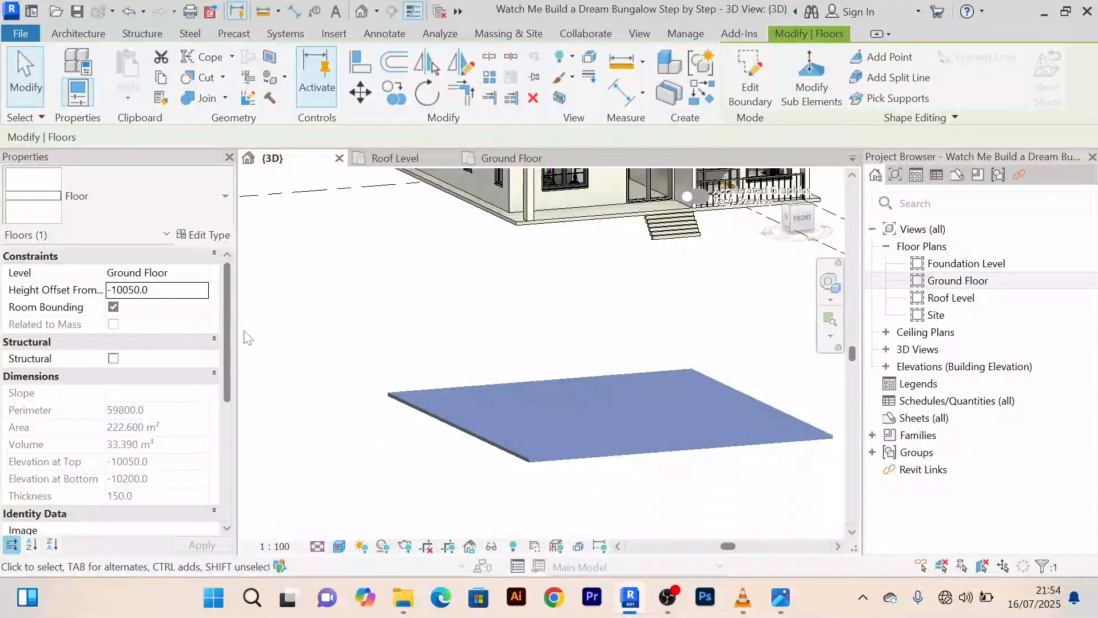
Set the lower base floor's height offset from level to -1050 mm
middle_drag(247, 331, 234, 272)
click(153, 294)
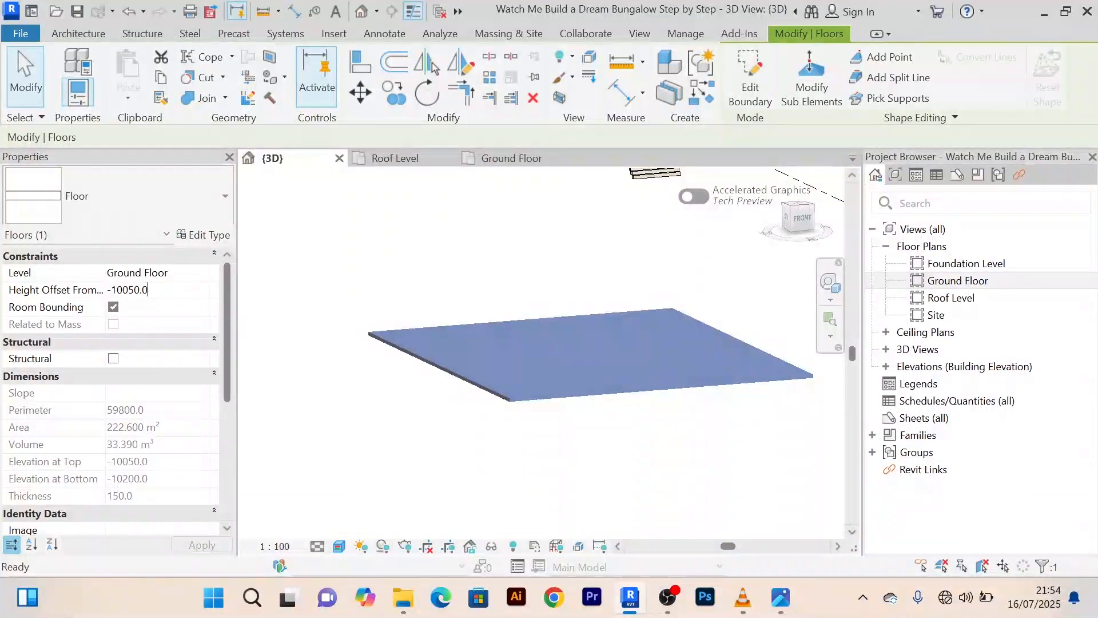
drag(151, 290, 107, 290)
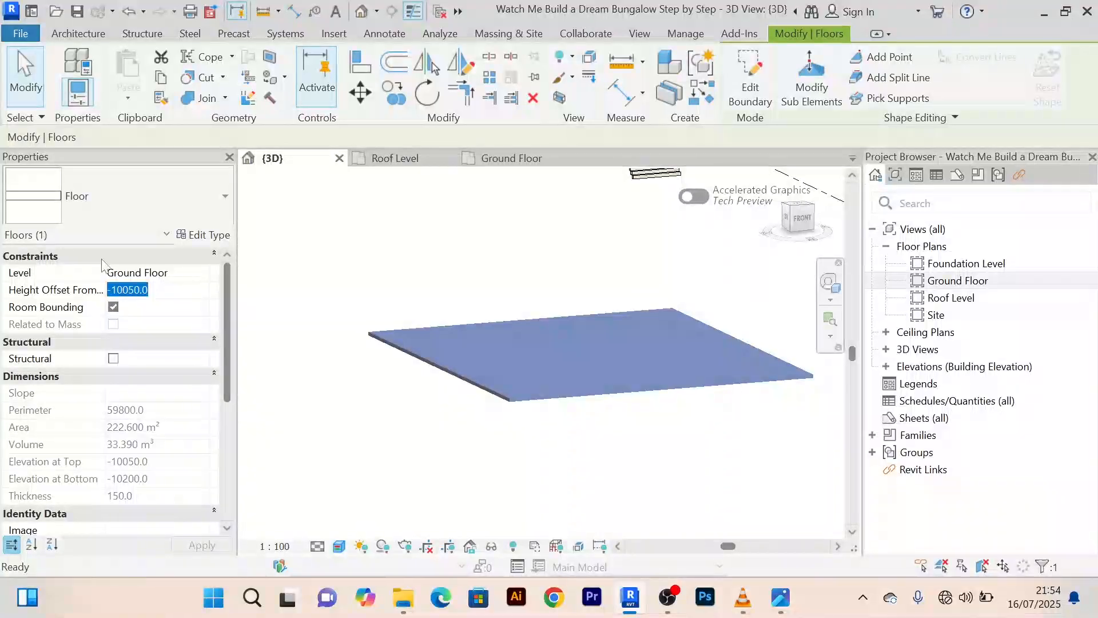
text(-)
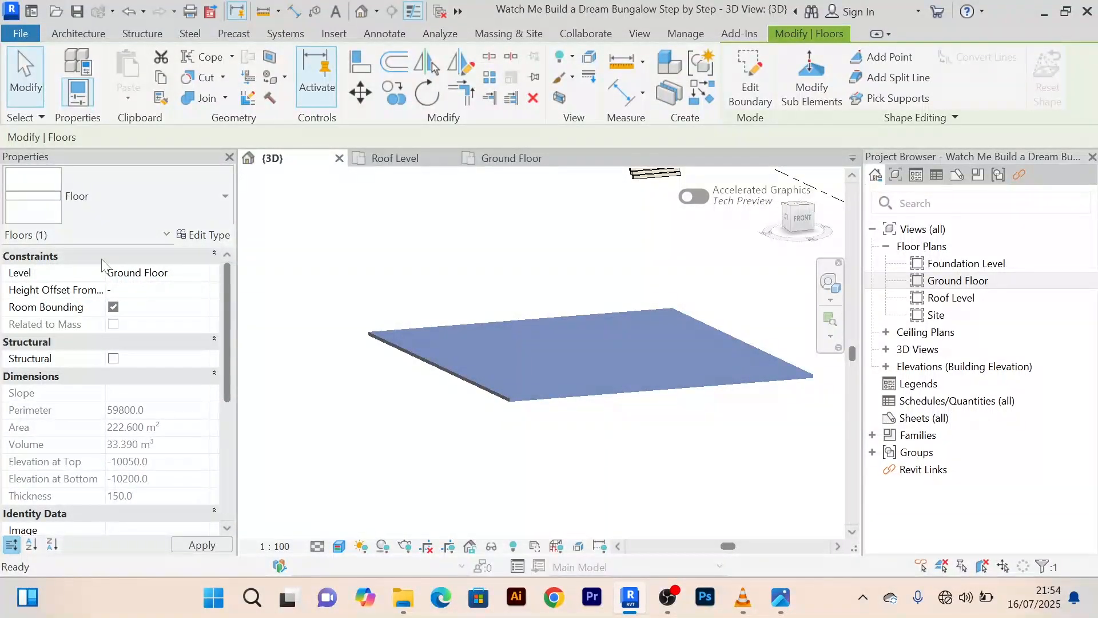
text(1050)
key(Return)
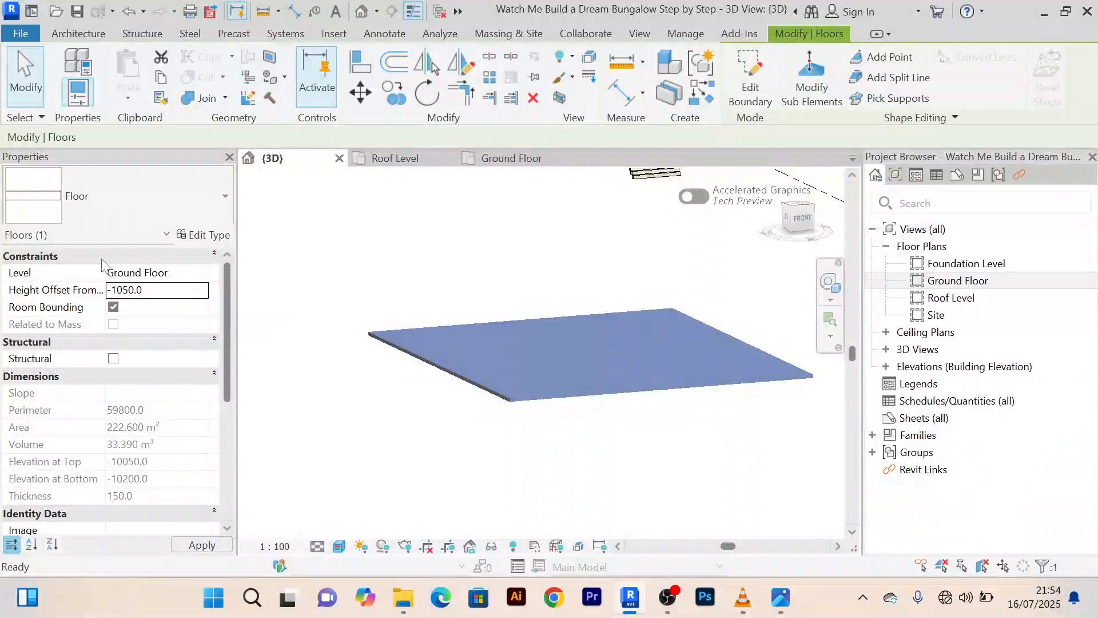
scroll(696, 340, down, 5)
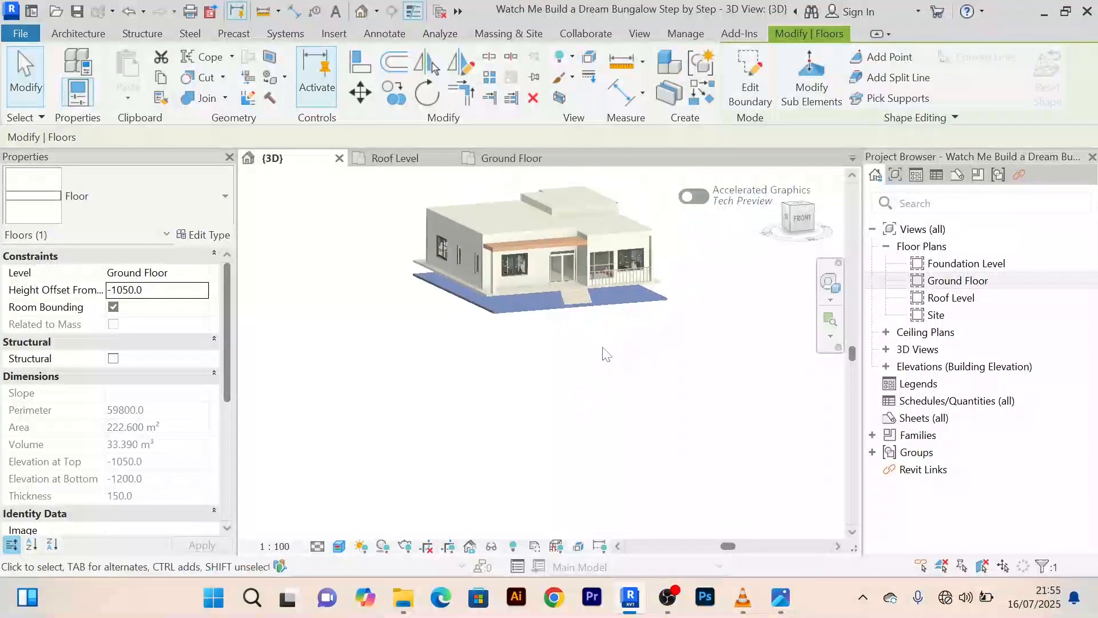
click(618, 350)
Examine from several sides how the base floor meets the lowest entrance step and the gap beneath the house
scroll(572, 309, up, 5)
middle_drag(572, 286, 662, 323)
scroll(624, 273, up, 3)
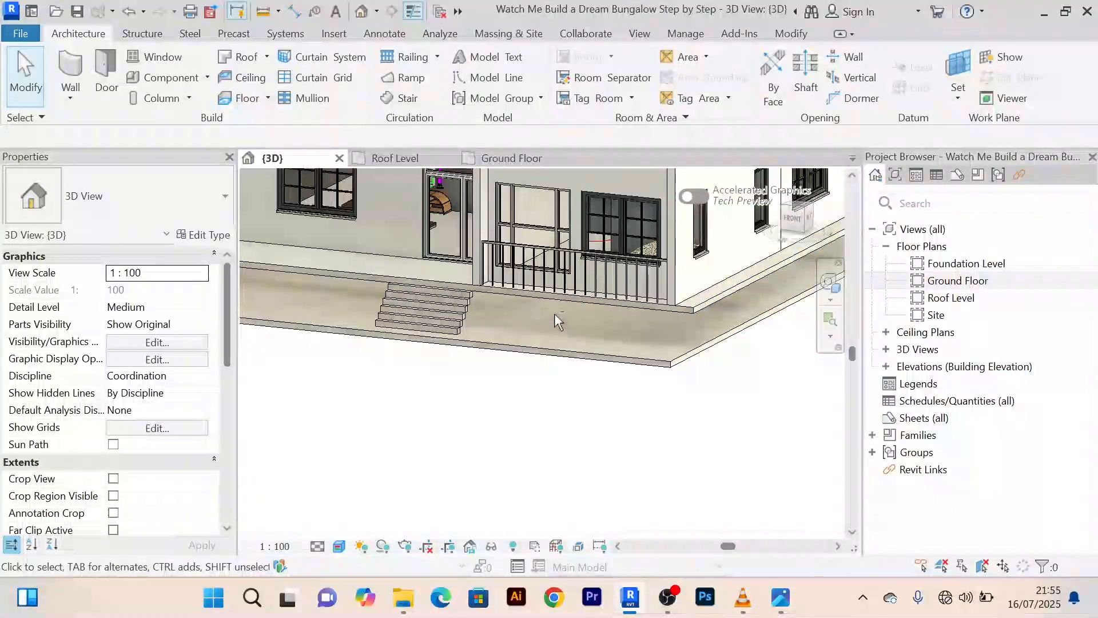
mouse_move(554, 314)
shift+middle_down()
mouse_move(579, 304)
mouse_move(537, 306)
shift+middle_up()
scroll(486, 285, up, 3)
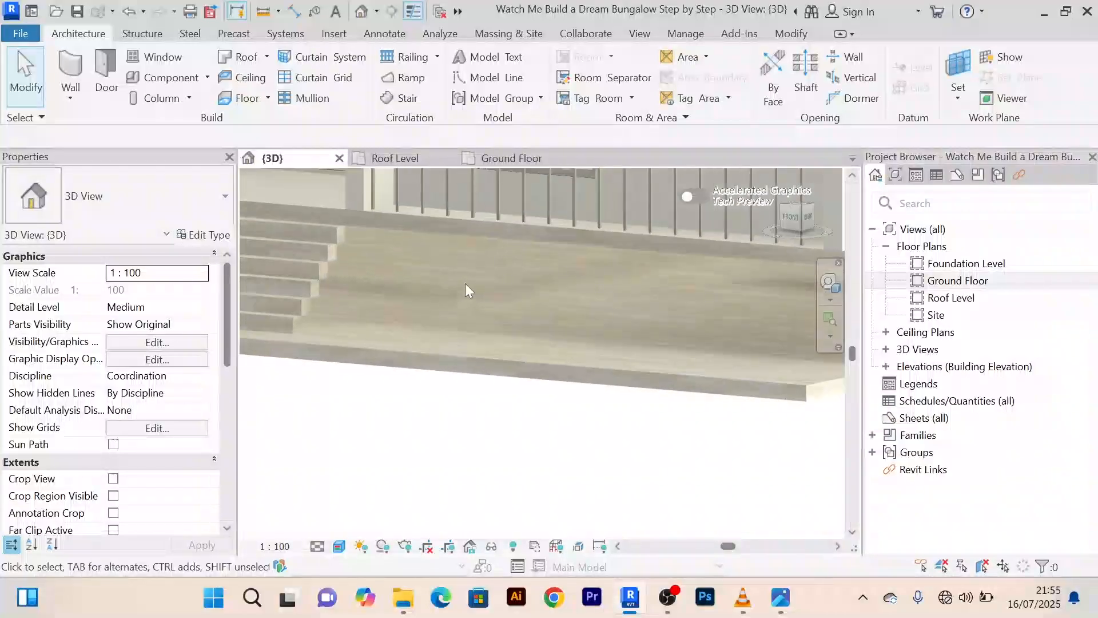
middle_drag(463, 283, 518, 303)
scroll(510, 300, down, 2)
scroll(512, 299, down, 2)
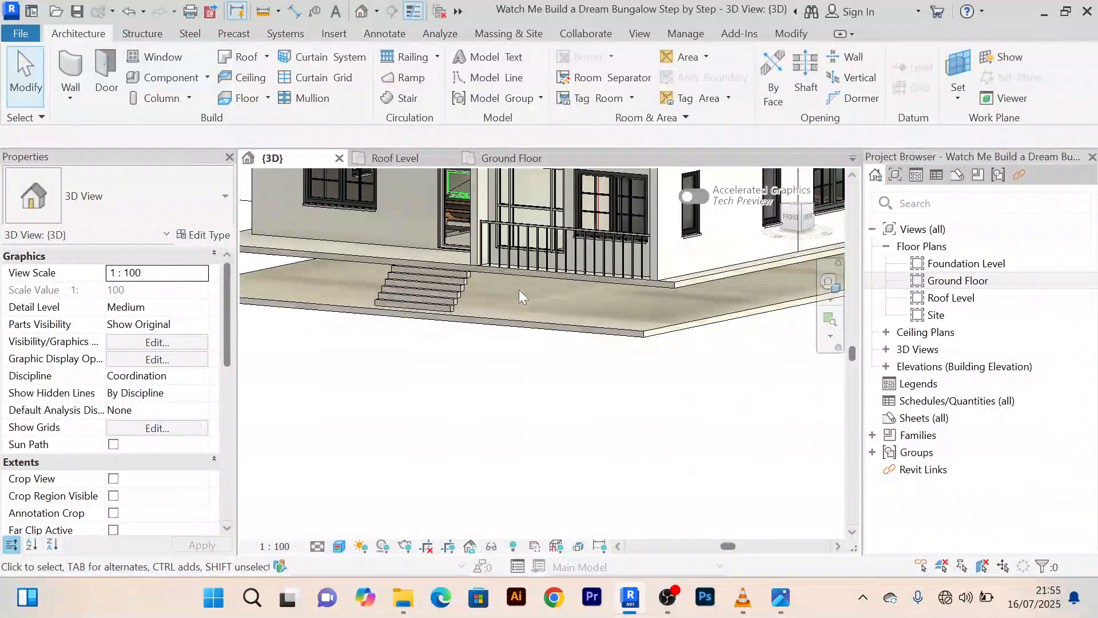
mouse_move(519, 295)
shift+middle_down()
mouse_move(657, 306)
mouse_move(687, 297)
mouse_move(610, 310)
mouse_move(598, 296)
mouse_move(606, 314)
mouse_move(507, 310)
shift+middle_up()
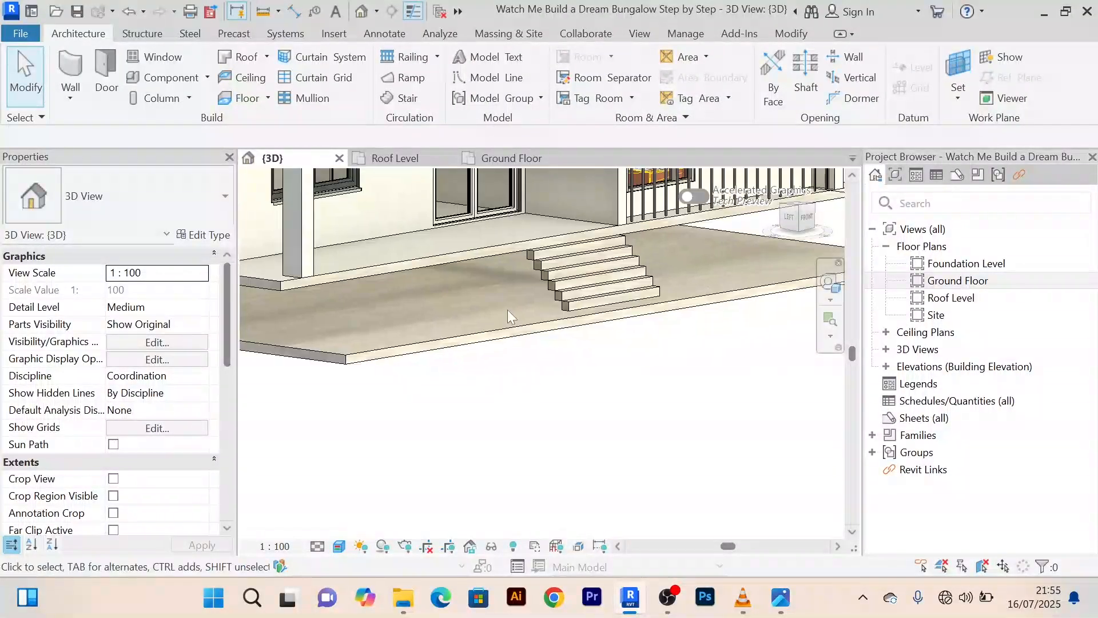
scroll(507, 310, up, 5)
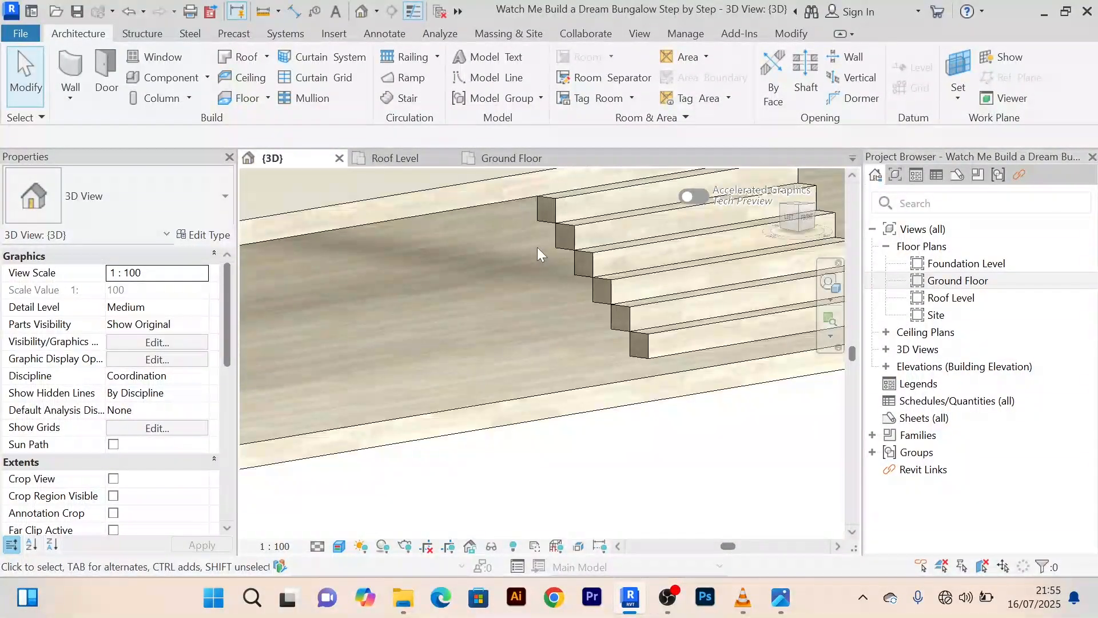
scroll(537, 248, down, 1)
middle_drag(536, 246, 557, 242)
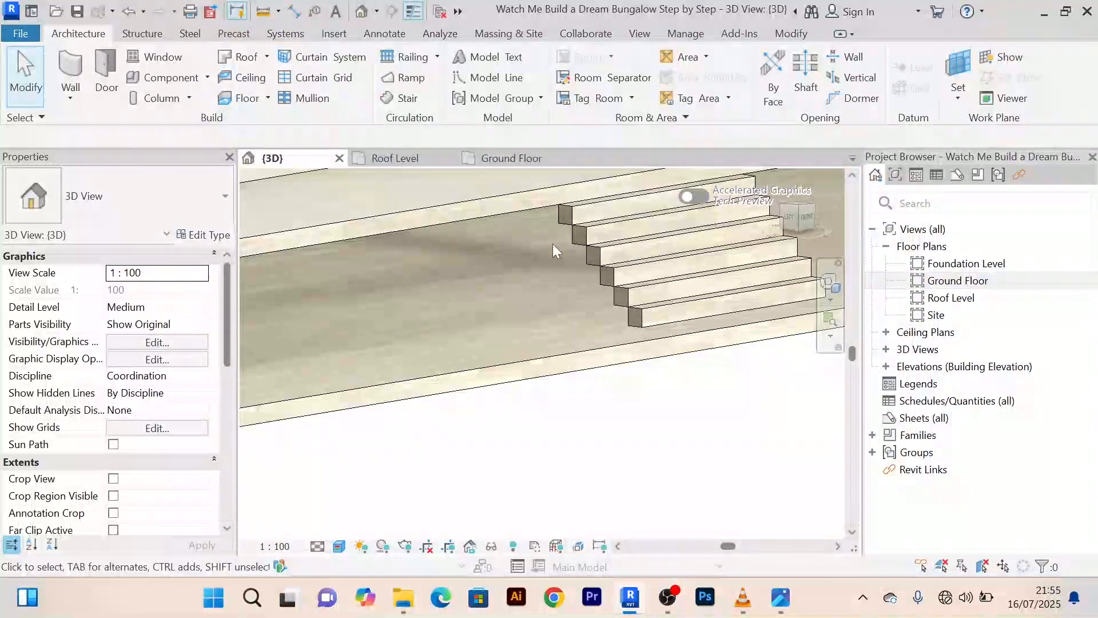
scroll(553, 244, down, 2)
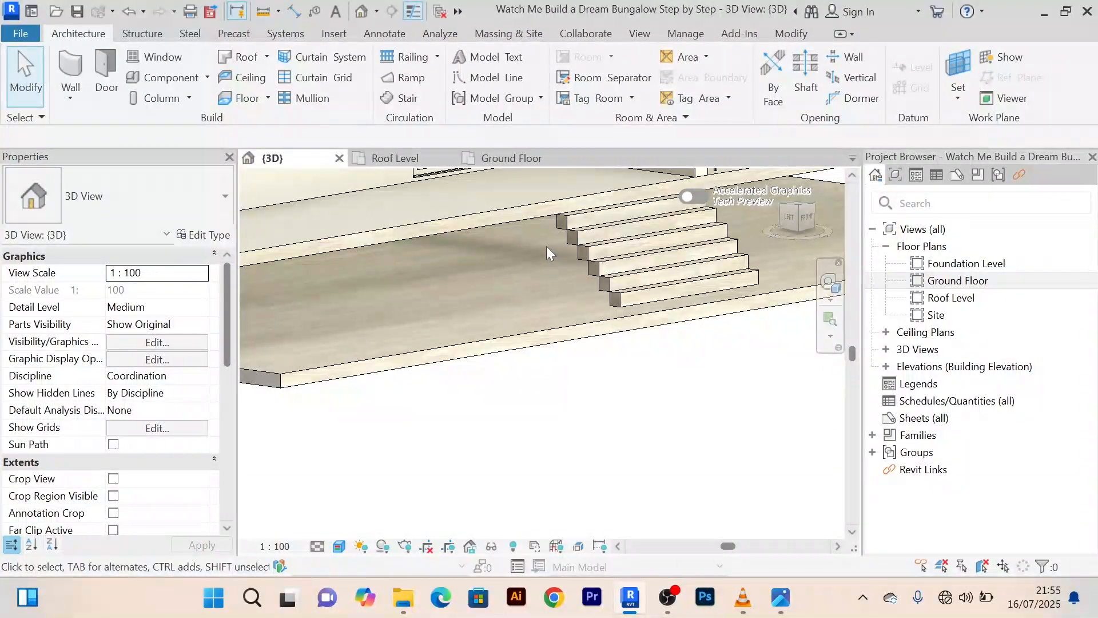
shift+middle_drag(547, 246, 492, 297)
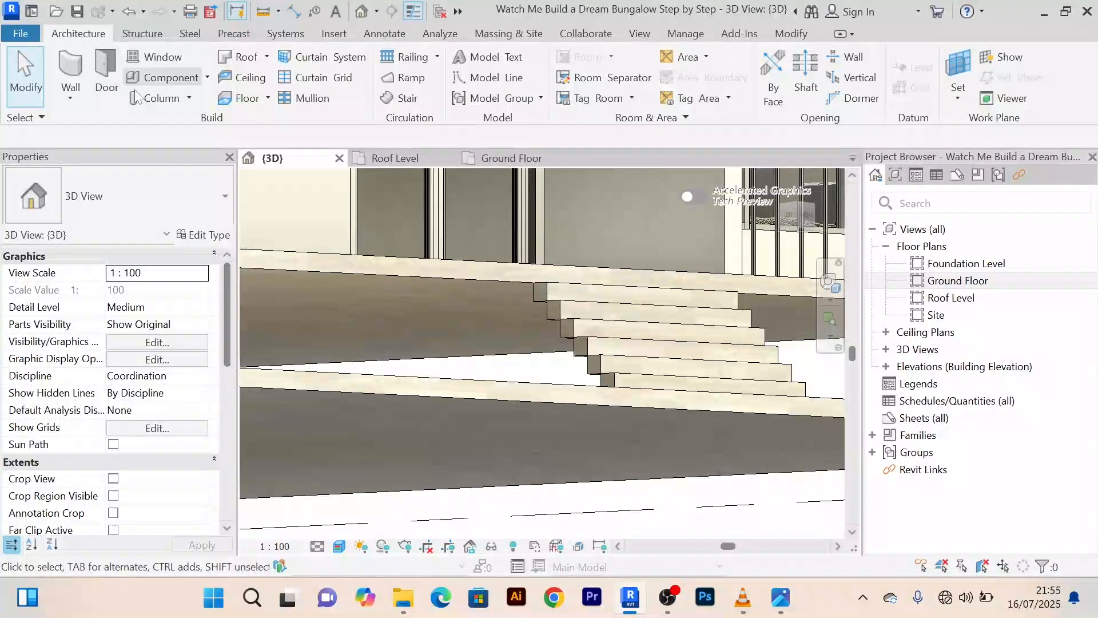
Create an in-place model component in the Generic Models category, accepting the default name
click(207, 77)
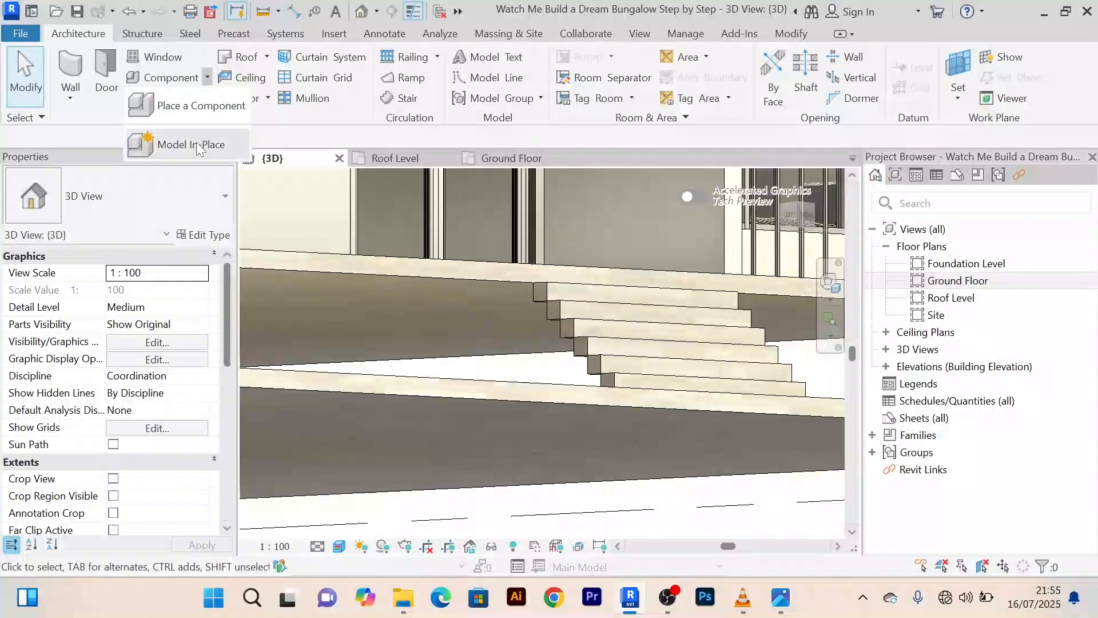
click(197, 143)
click(463, 228)
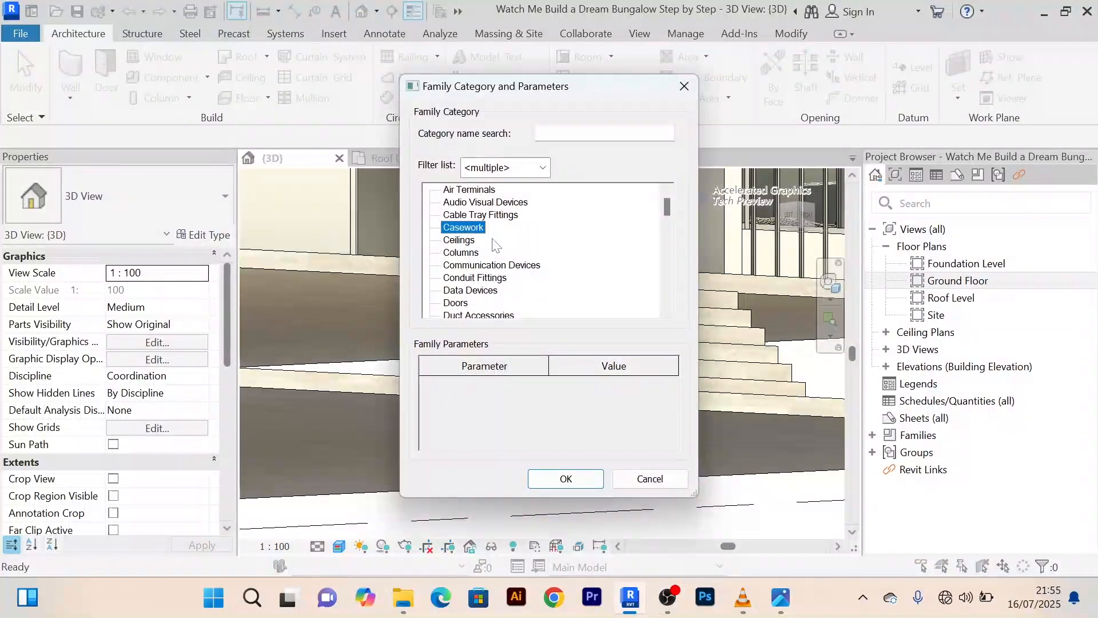
key(g)
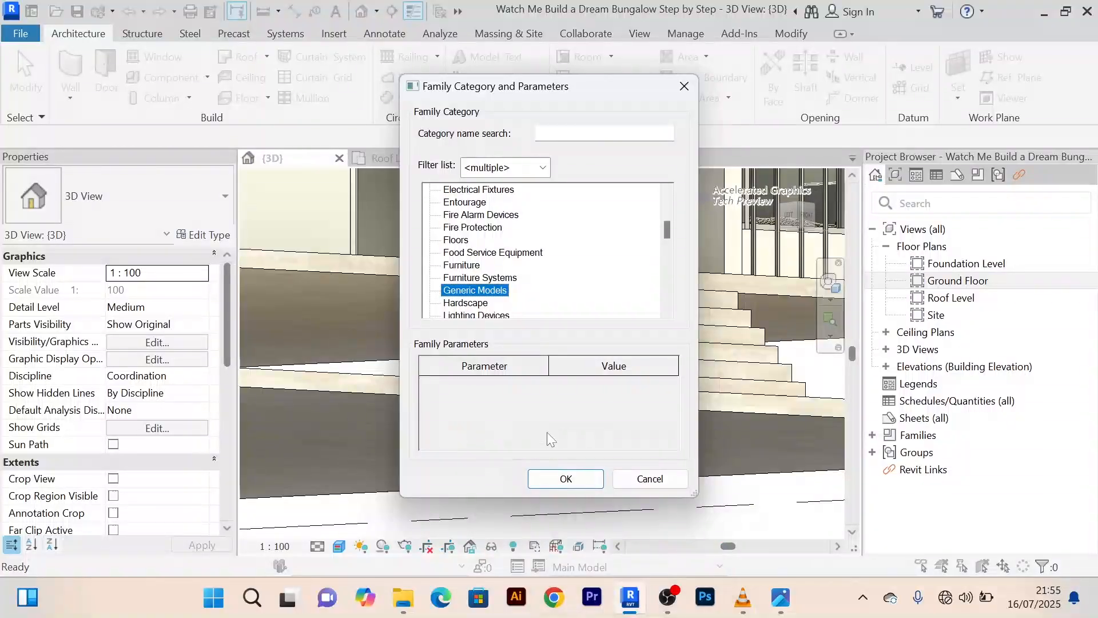
click(564, 480)
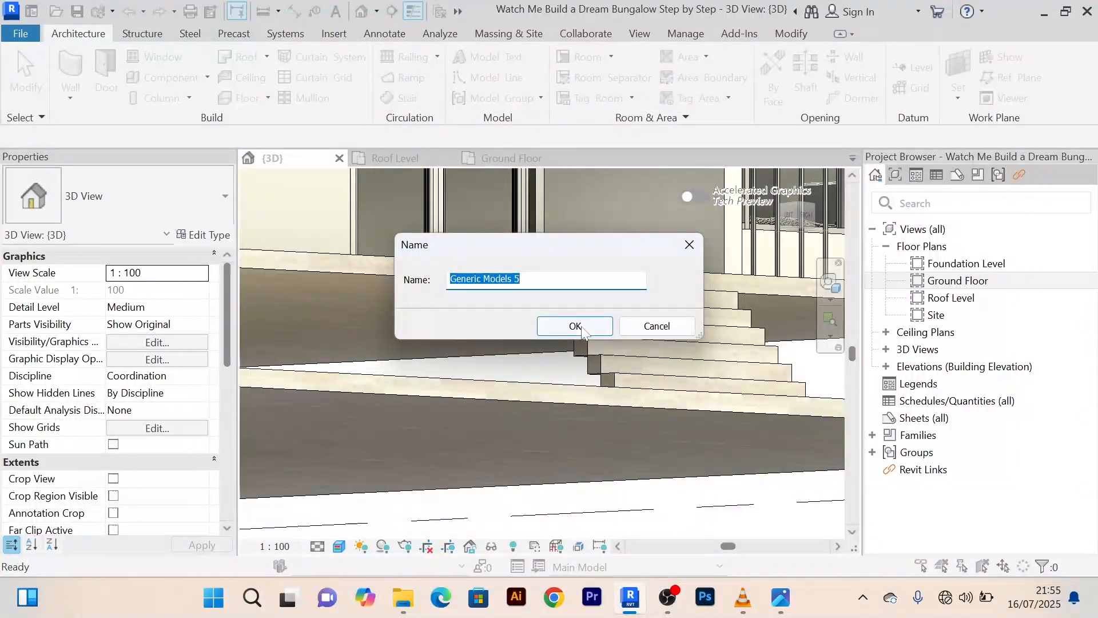
click(581, 328)
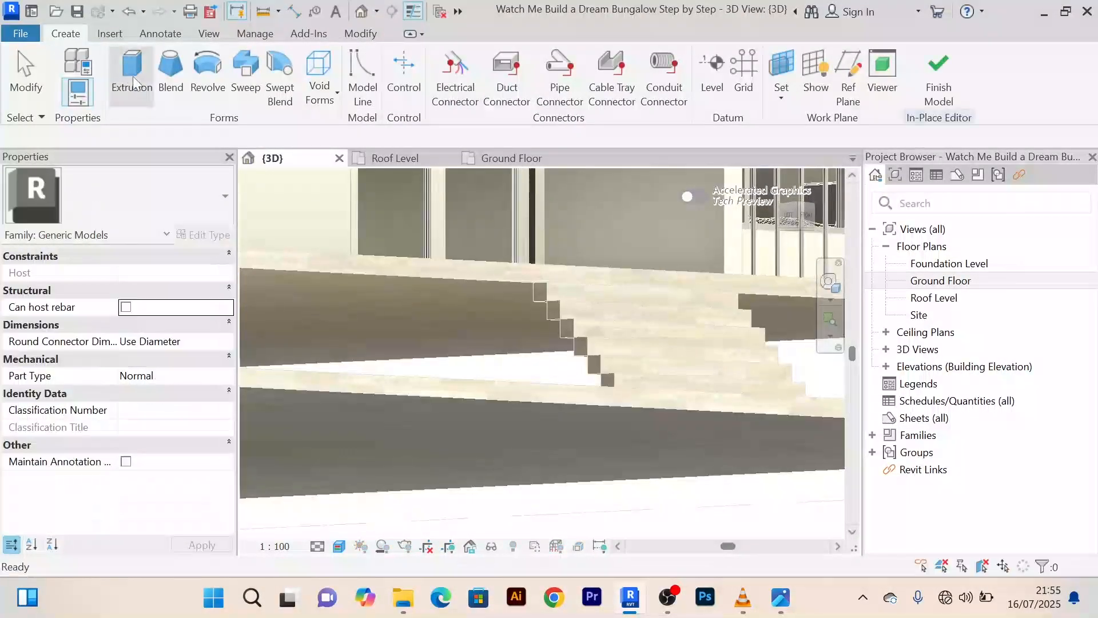
Begin a solid extrusion in the in-place model and open its work plane settings
click(136, 79)
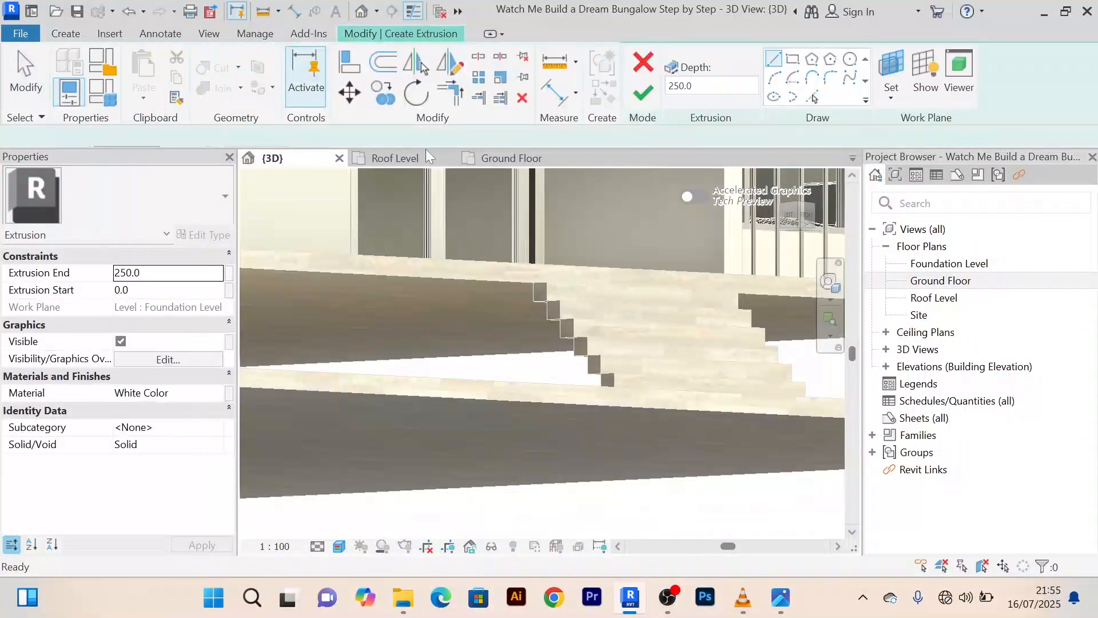
click(888, 70)
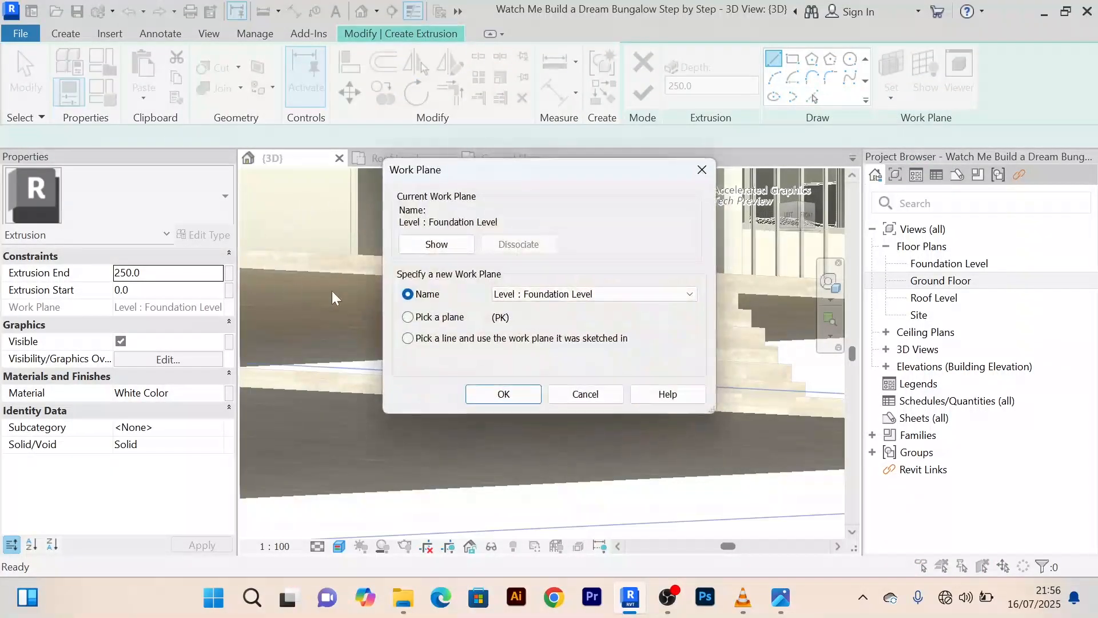
Set the work plane to the underside of the ground floor slab and sketch a rectangle on it for the base extrusion
click(504, 395)
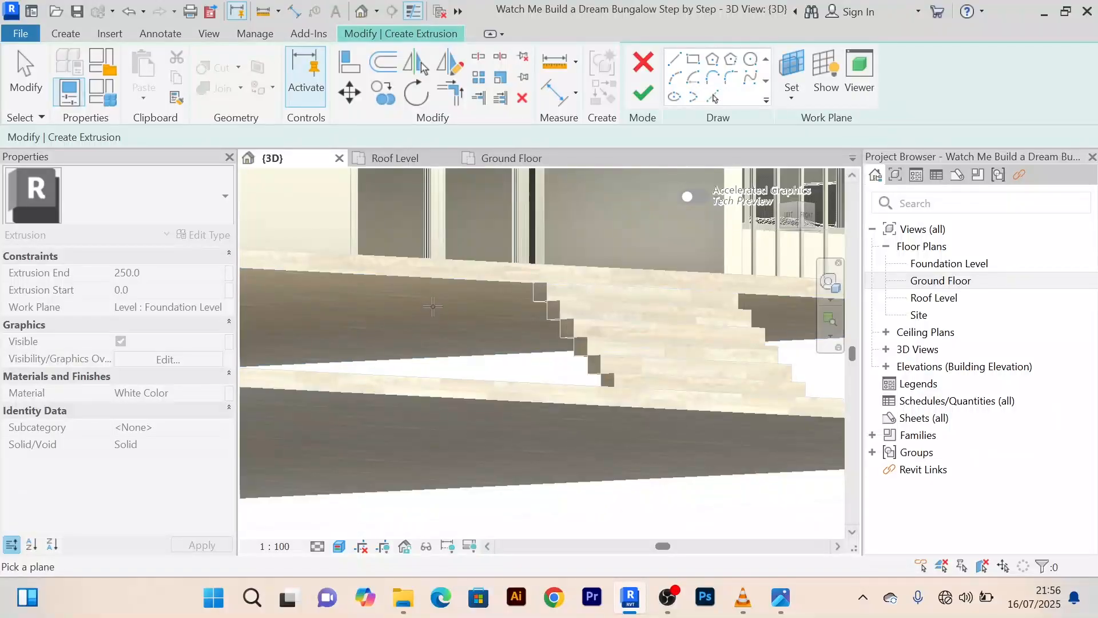
click(446, 290)
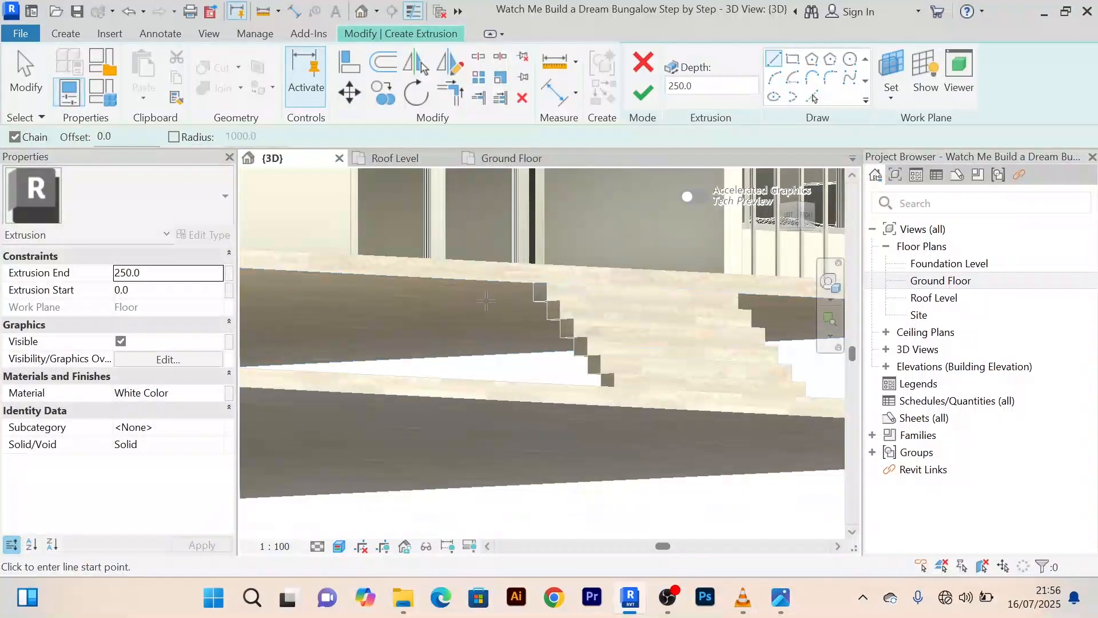
click(793, 62)
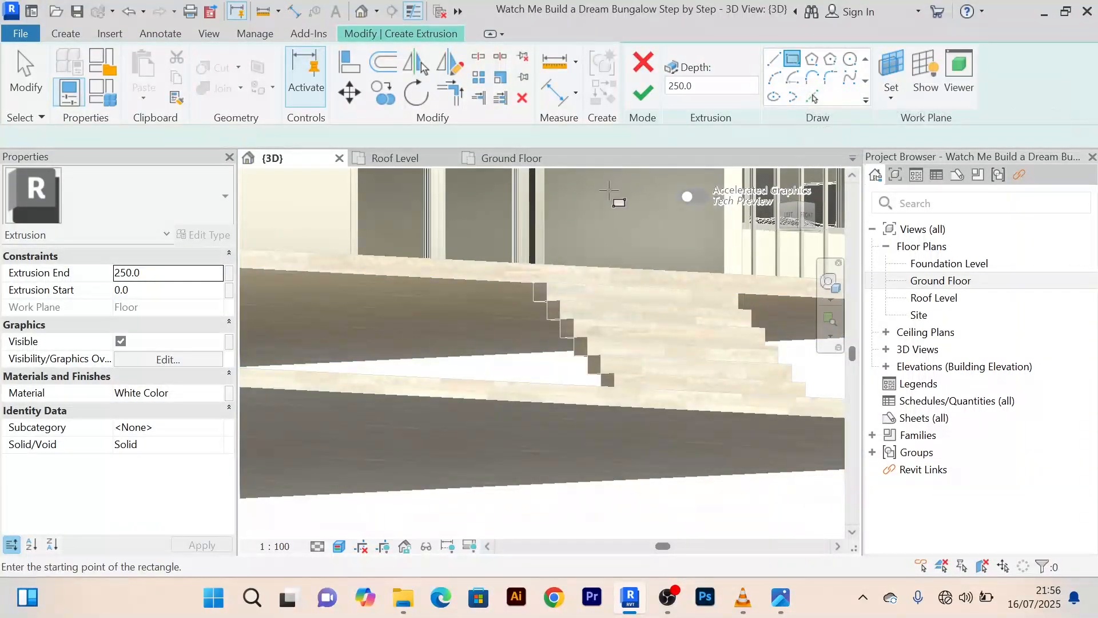
scroll(580, 255, down, 2)
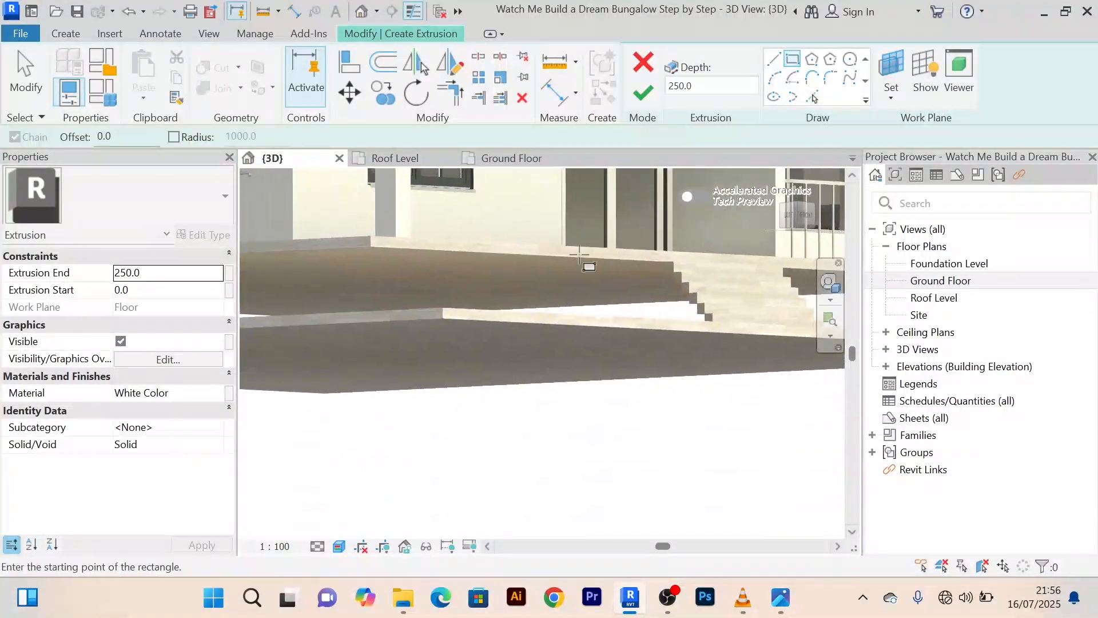
click(375, 252)
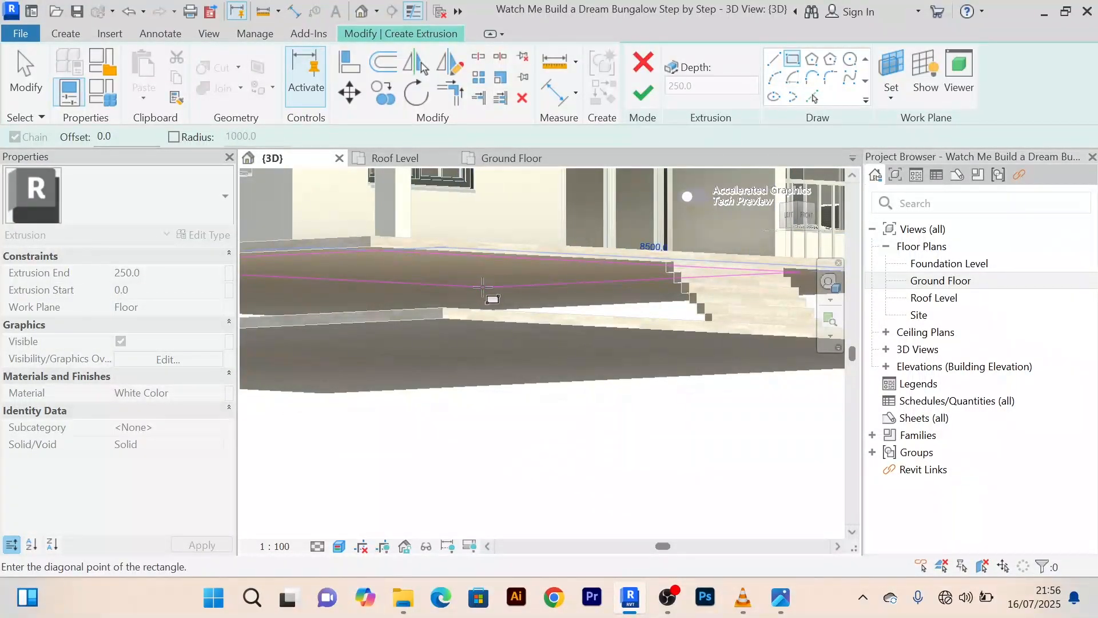
click(484, 287)
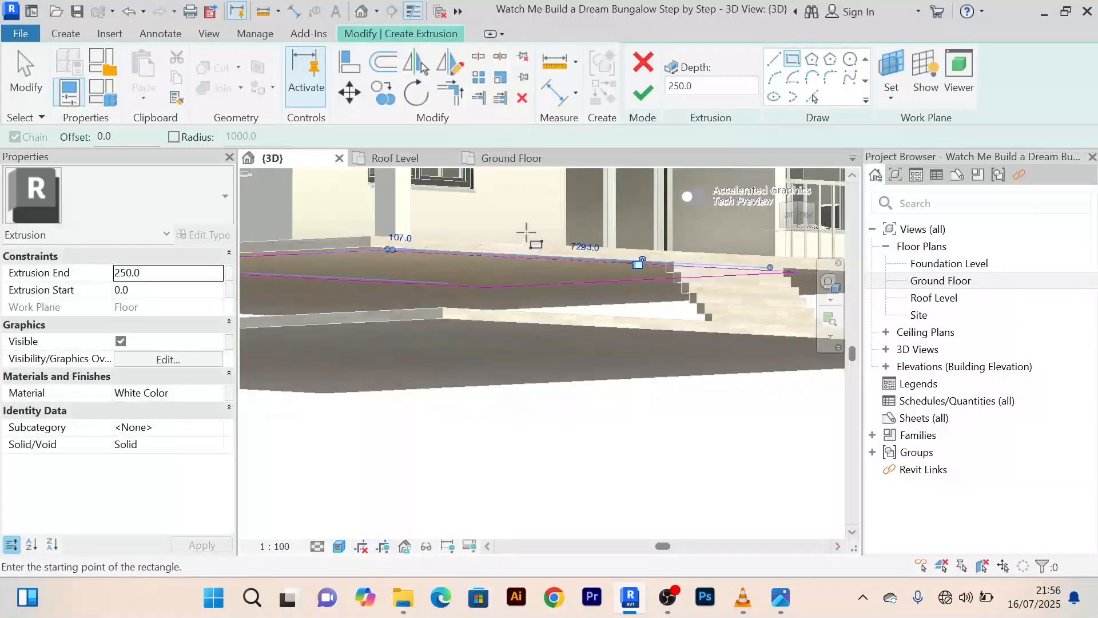
Finish the rectangle as a 250 mm solid extrusion and complete the in-place model
click(643, 96)
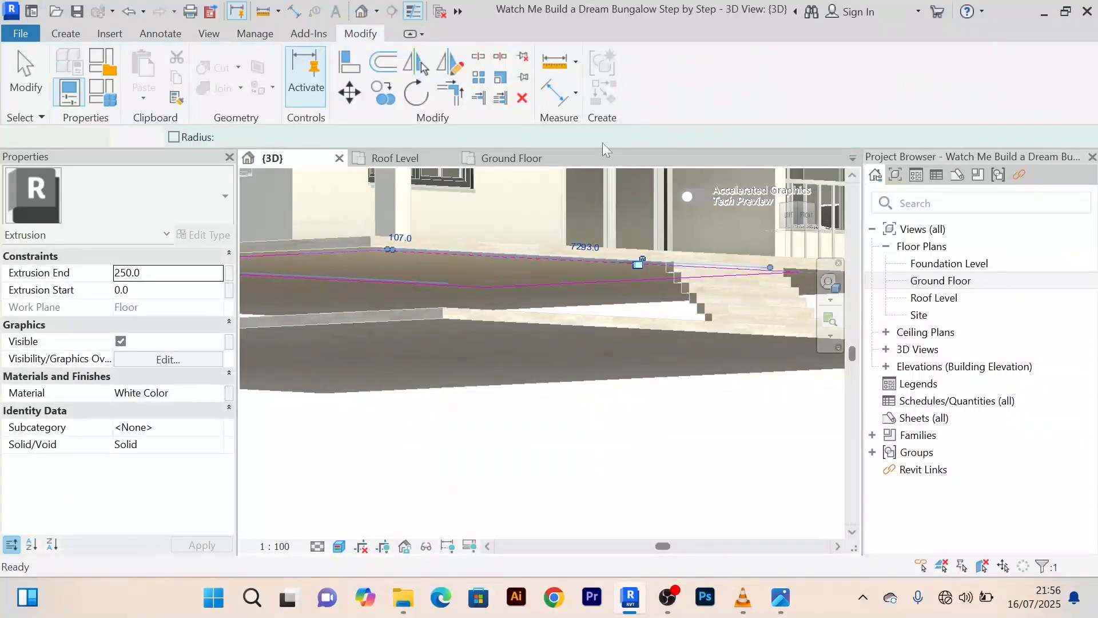
scroll(435, 284, down, 3)
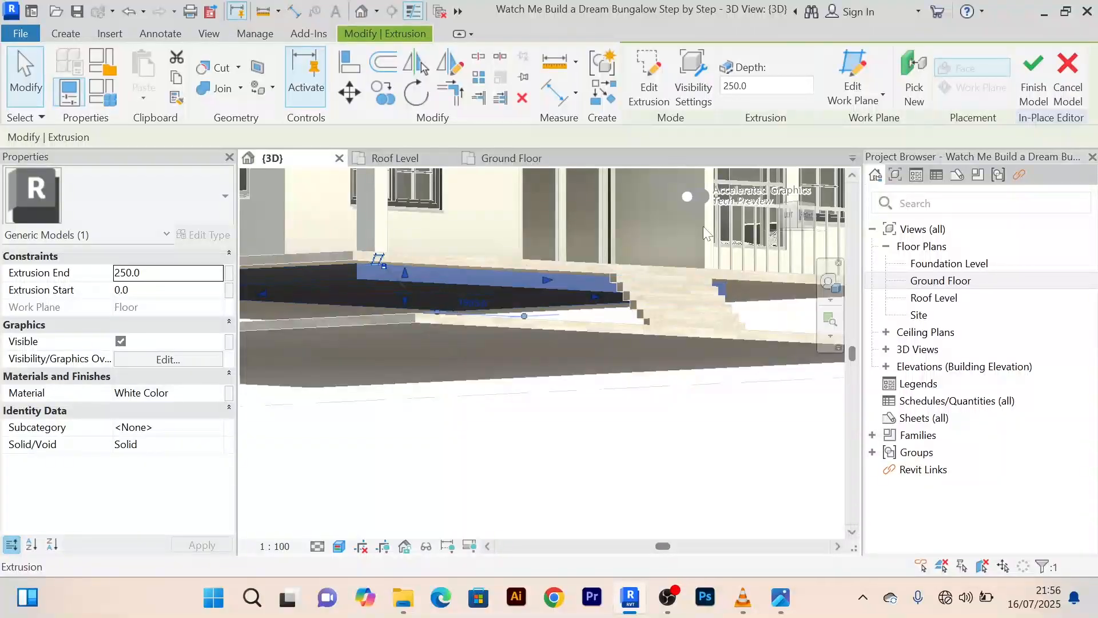
click(1029, 92)
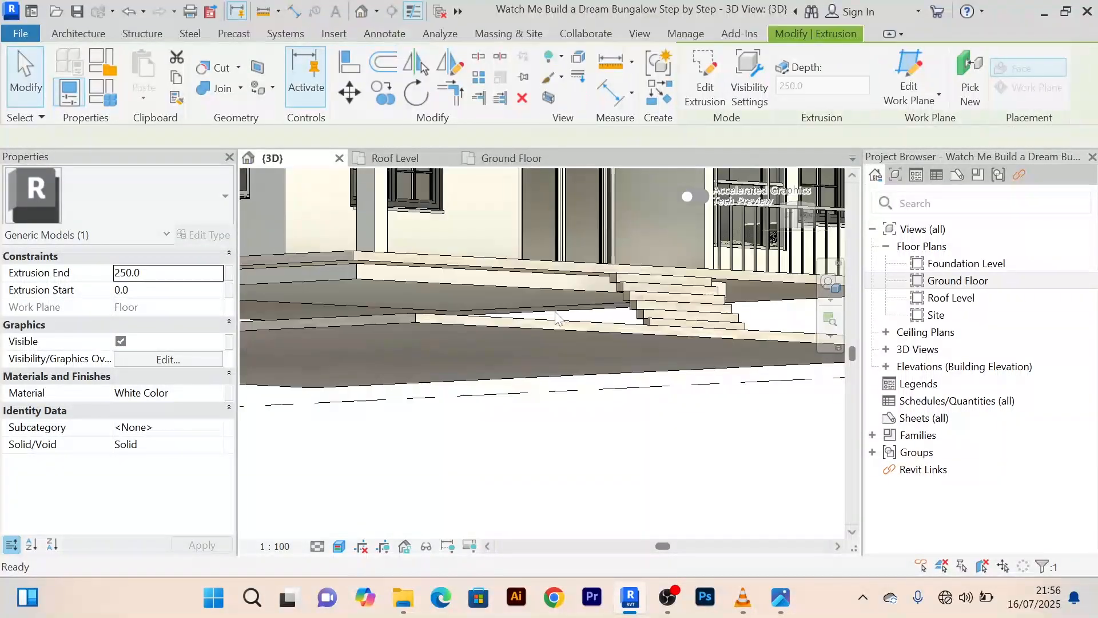
scroll(552, 313, down, 3)
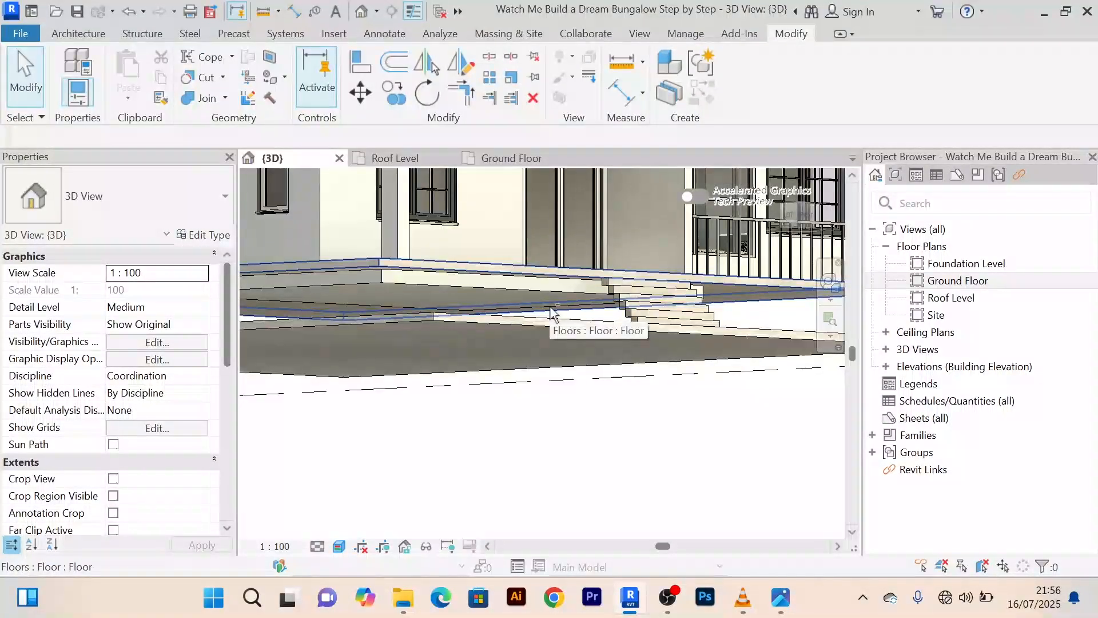
Stretch the bottom face of the extruded base down to the lower foundation slab
shift+middle_drag(558, 351, 620, 326)
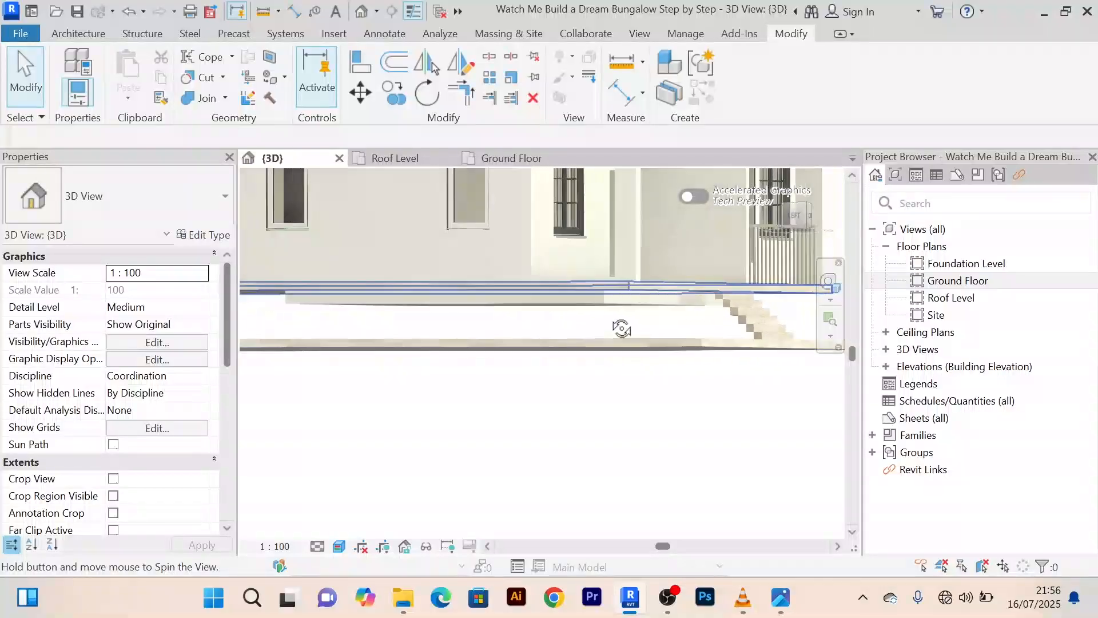
click(601, 302)
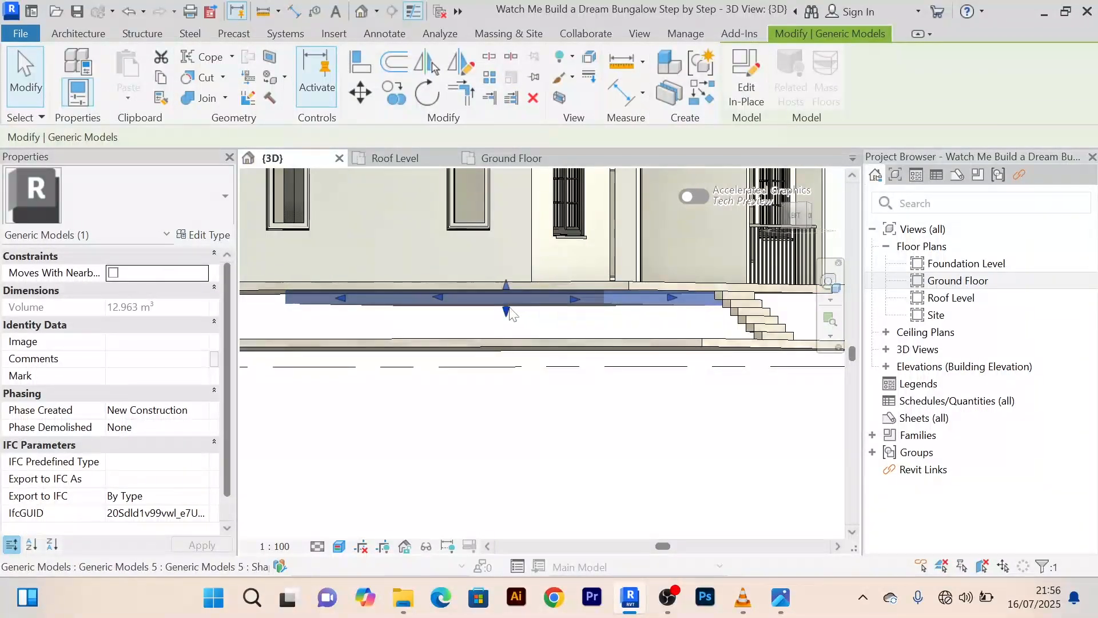
drag(507, 312, 508, 338)
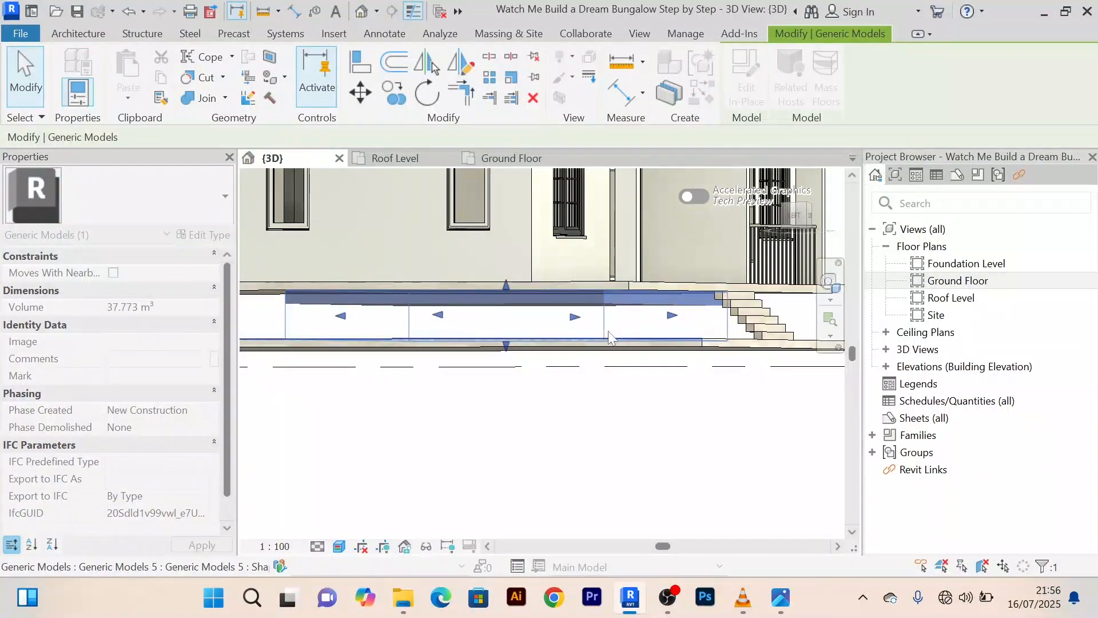
Stretch the base's front face out toward the front edge of the ground floor slab, then pull it slightly back
shift+middle_drag(609, 337, 675, 324)
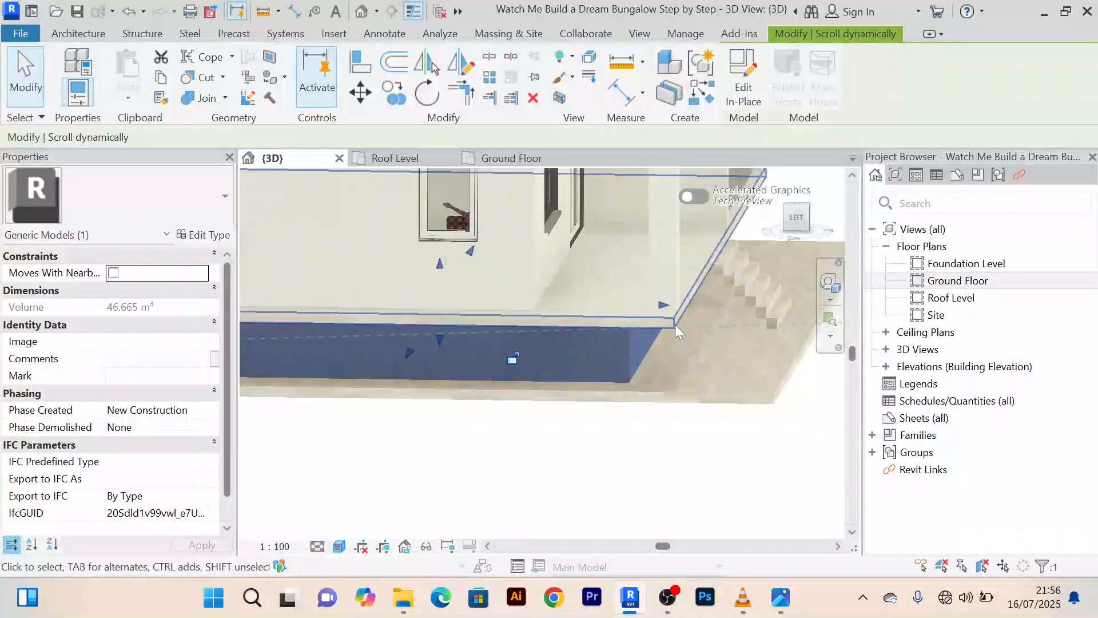
drag(665, 306, 722, 300)
scroll(723, 300, up, 3)
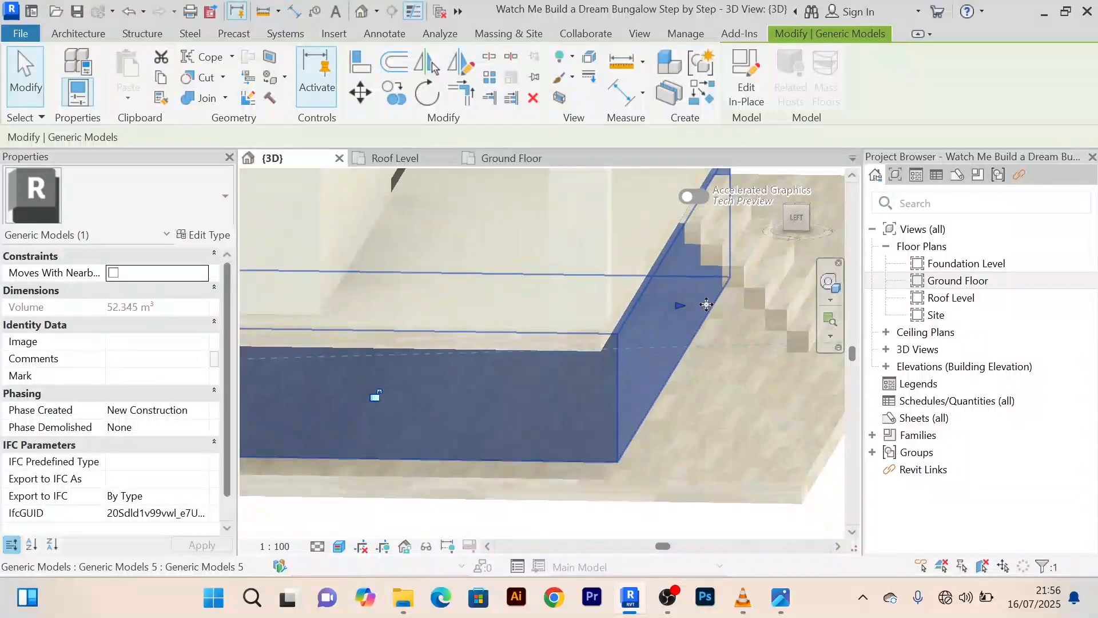
scroll(707, 305, down, 3)
scroll(647, 324, up, 3)
mouse_move(681, 261)
middle_down()
mouse_move(614, 346)
mouse_move(627, 379)
middle_up()
drag(603, 395, 547, 430)
middle_drag(578, 413, 623, 279)
scroll(596, 365, down, 5)
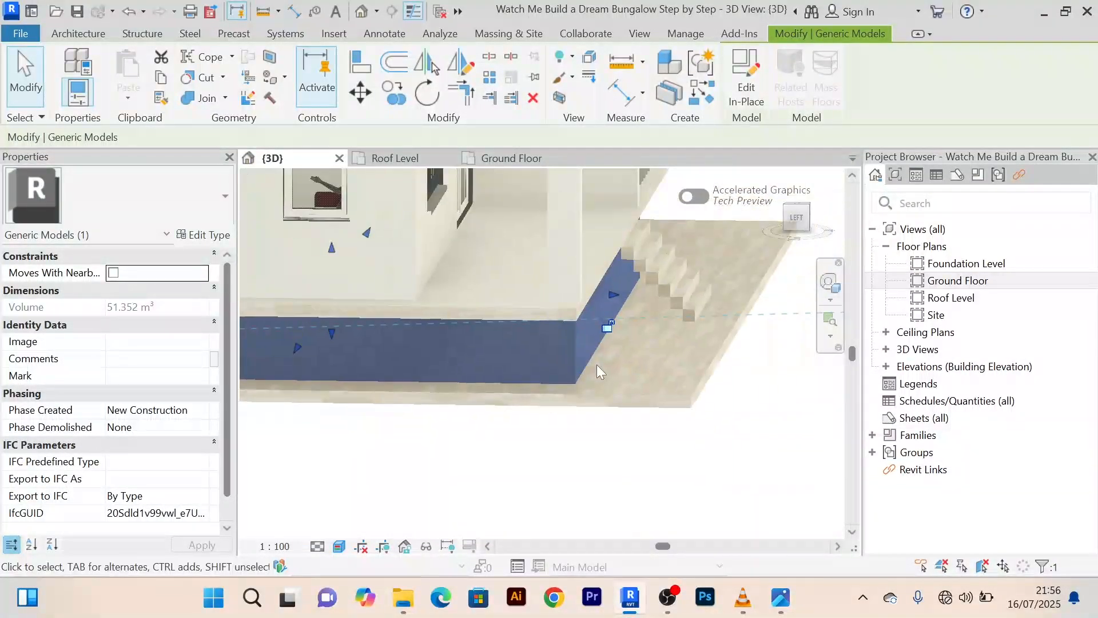
Align the left side face of the base with the left edge face of the ground floor slab
shift+middle_drag(596, 365, 481, 350)
middle_drag(480, 350, 701, 325)
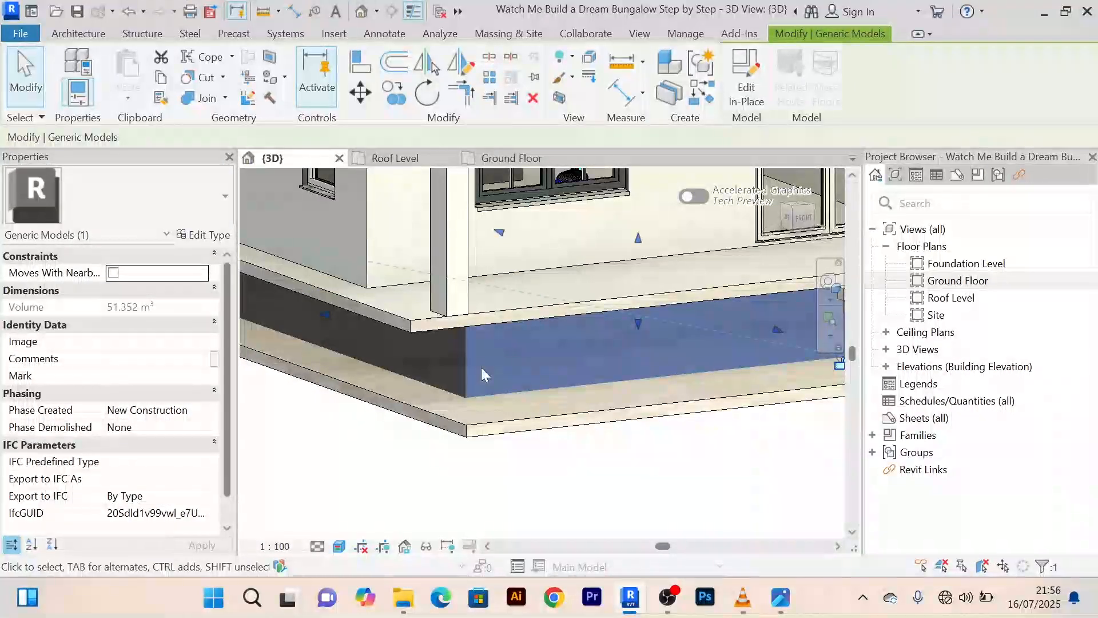
scroll(482, 367, down, 3)
scroll(555, 338, up, 4)
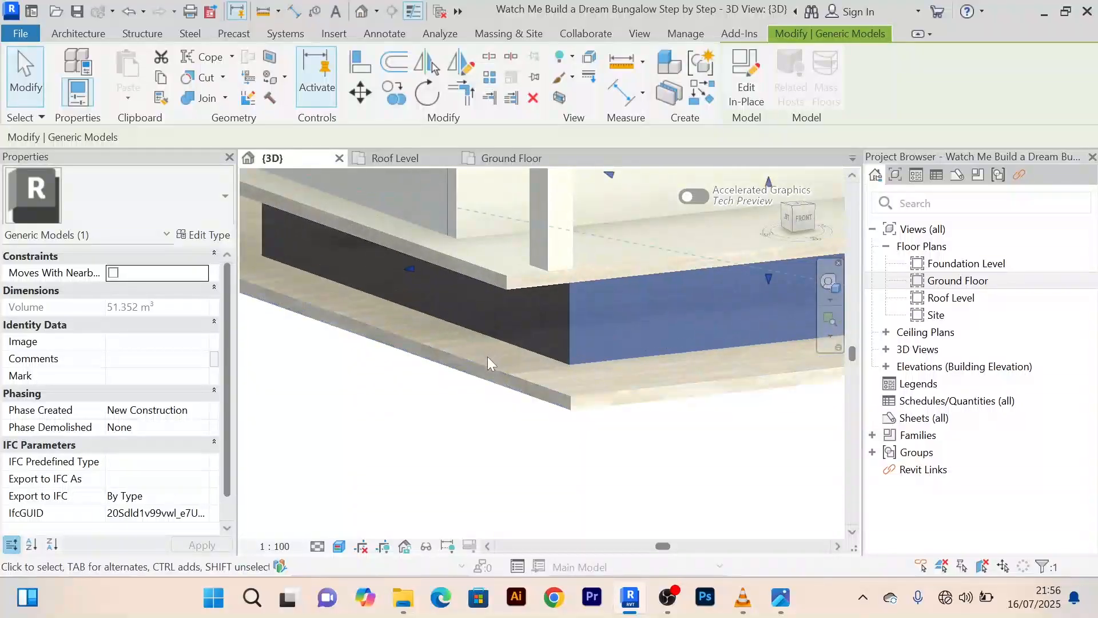
click(449, 417)
middle_drag(626, 325, 603, 321)
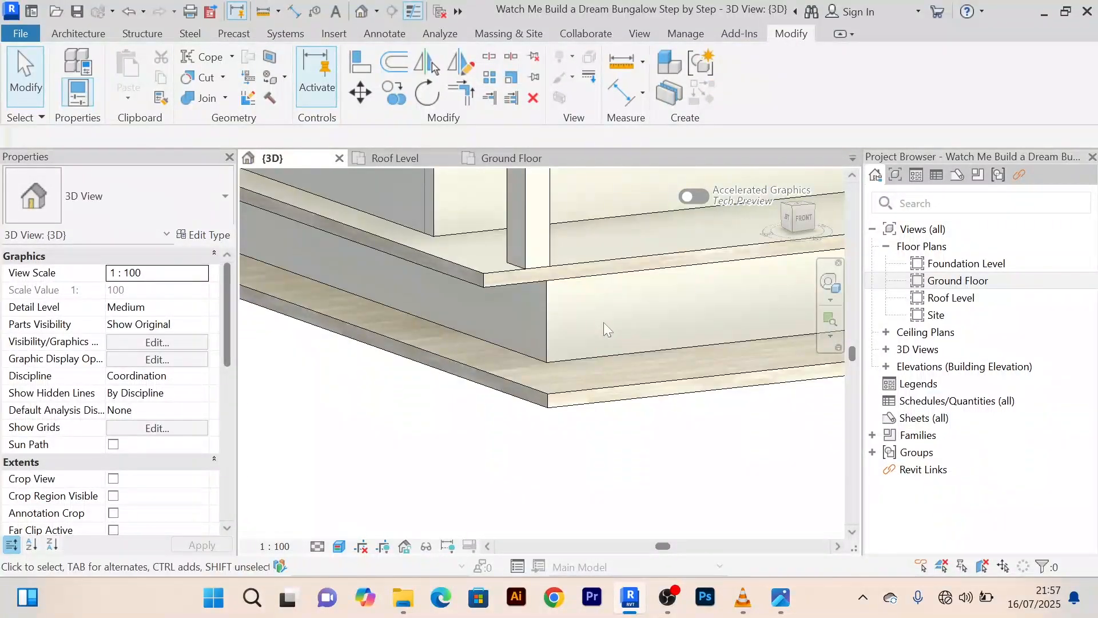
scroll(602, 321, up, 3)
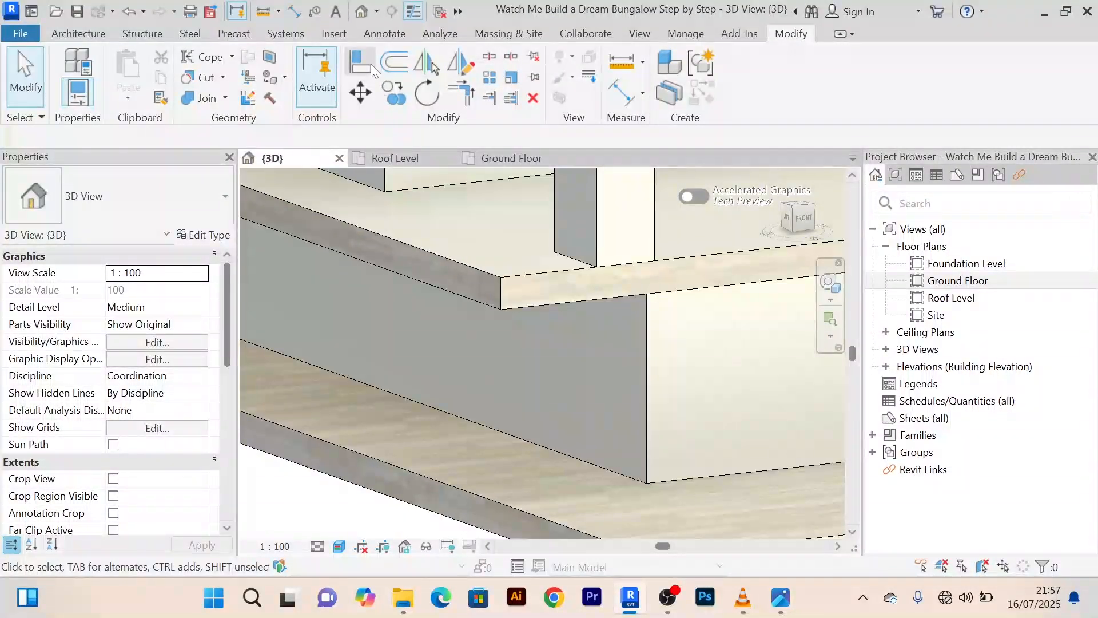
click(360, 62)
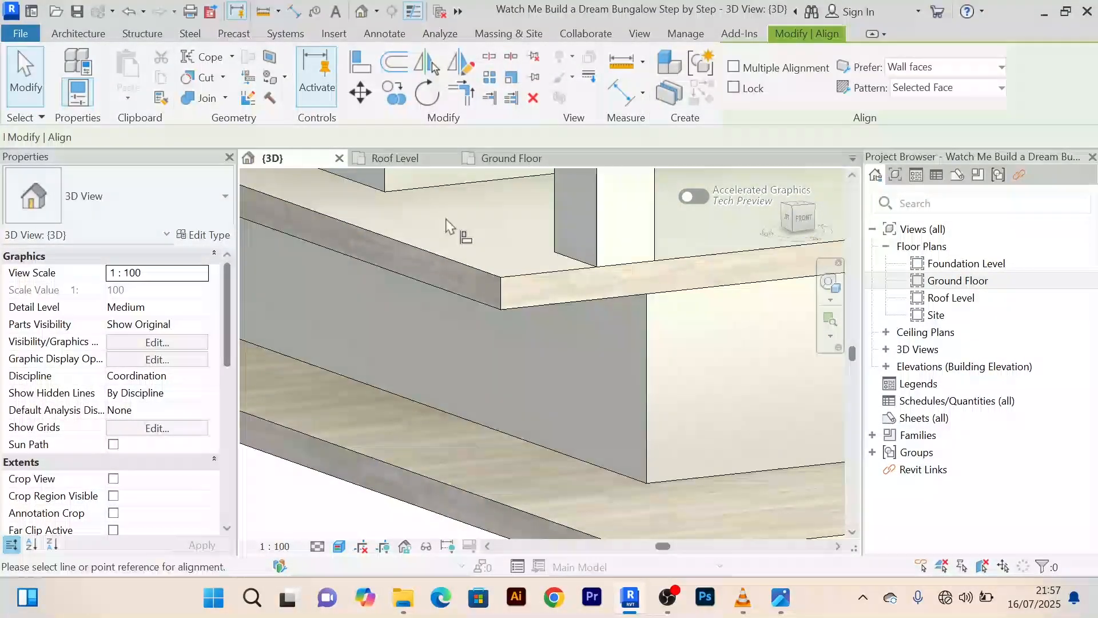
click(496, 289)
scroll(640, 351, down, 8)
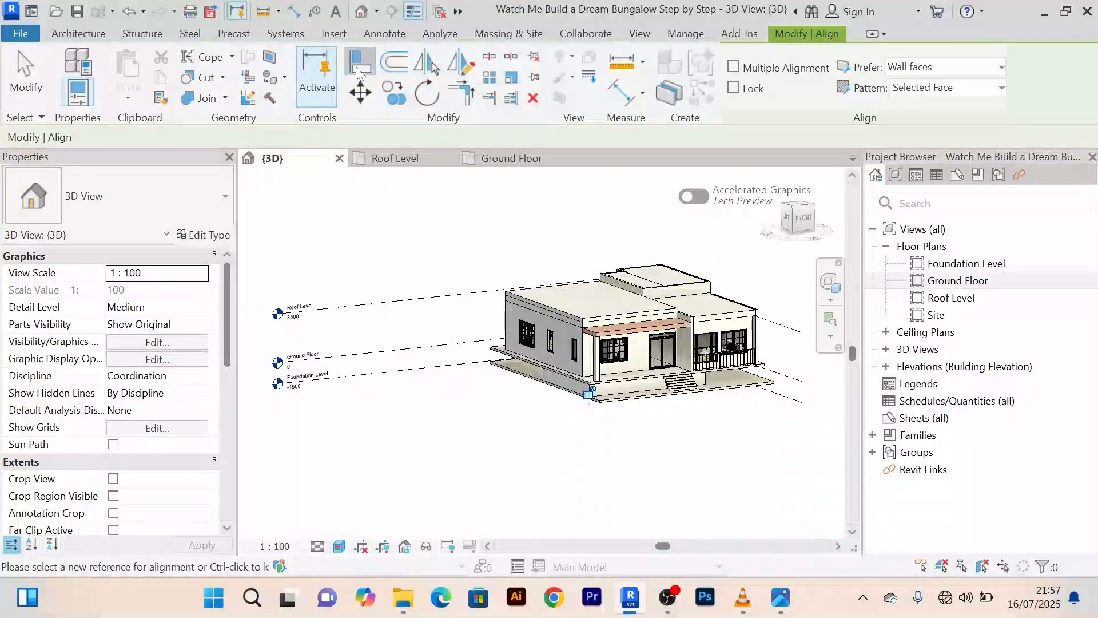
Align the front face of the base with the front edge face of the ground floor slab
scroll(615, 383, up, 8)
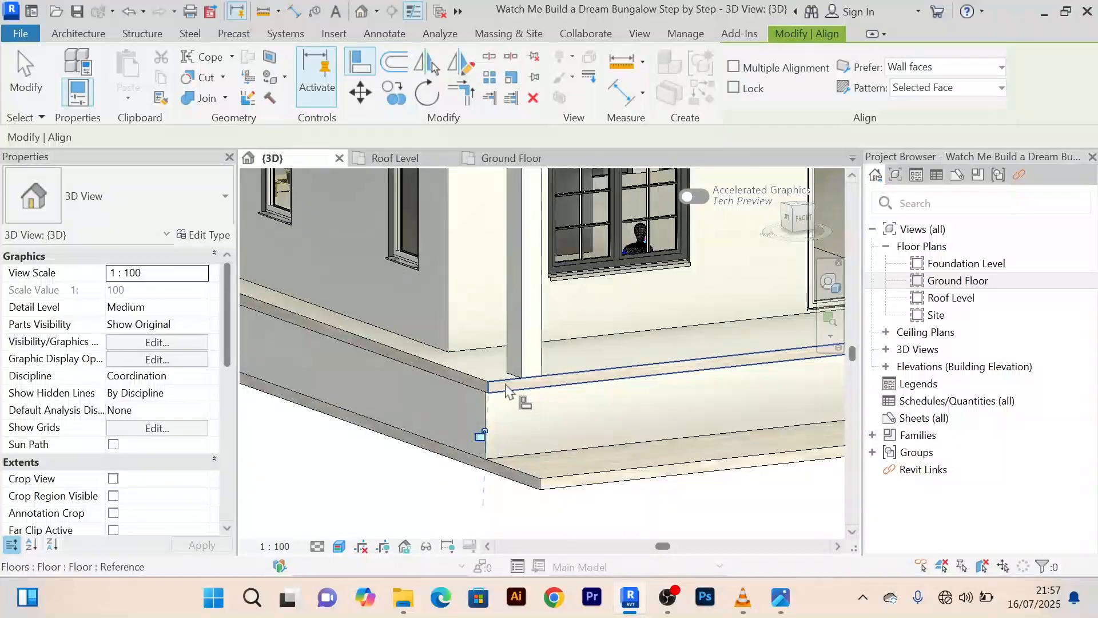
scroll(506, 391, up, 4)
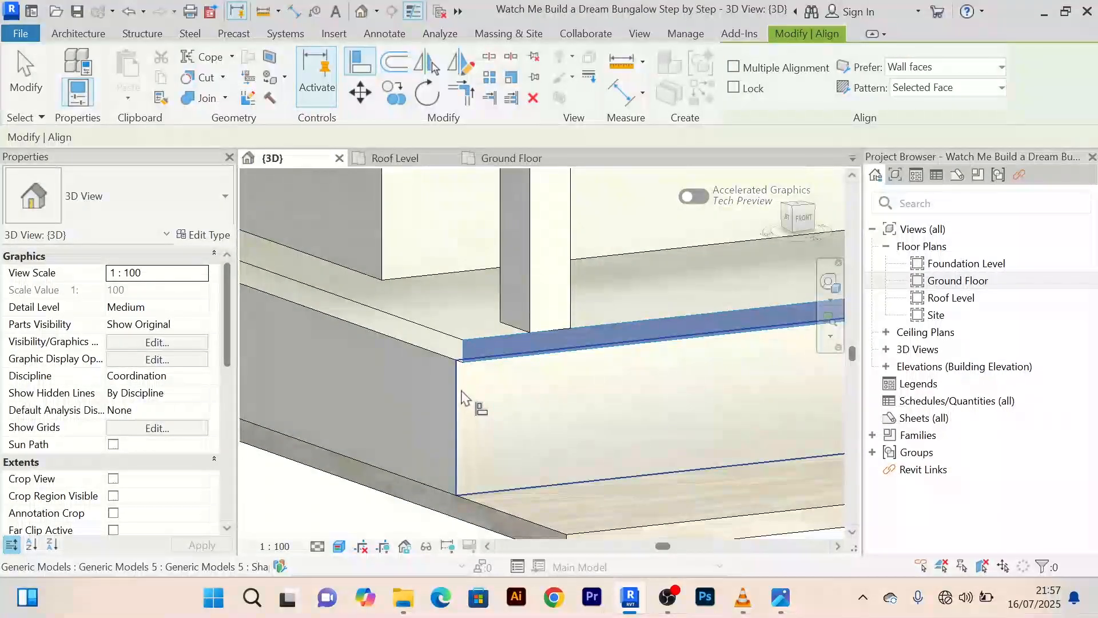
scroll(578, 400, down, 6)
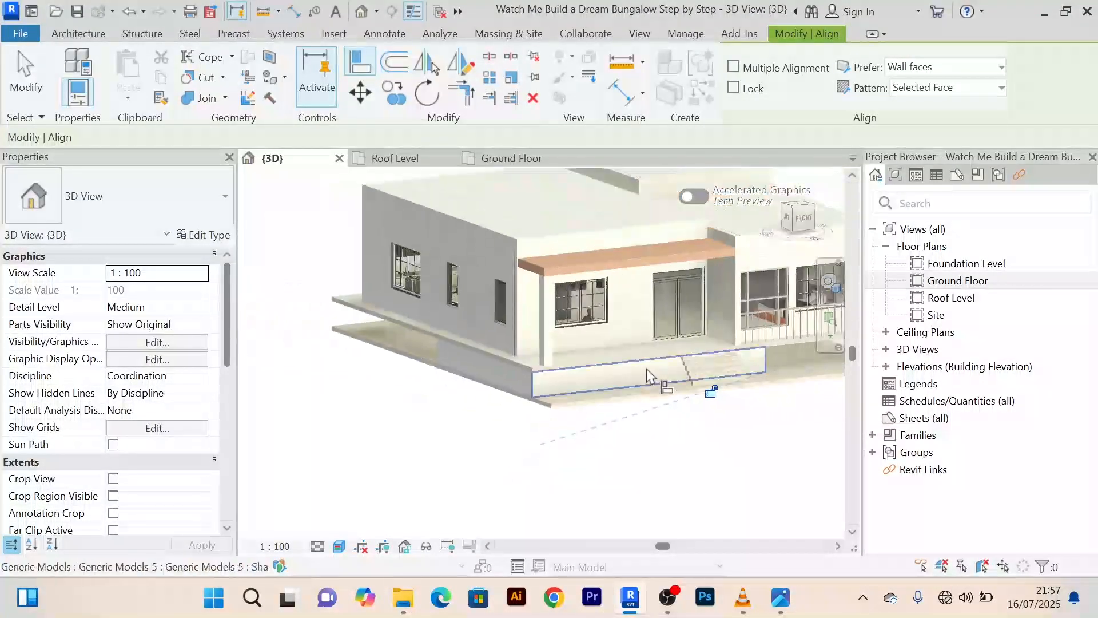
Align the right side face of the base with the right edge face of the ground floor slab
shift+middle_drag(647, 377, 504, 412)
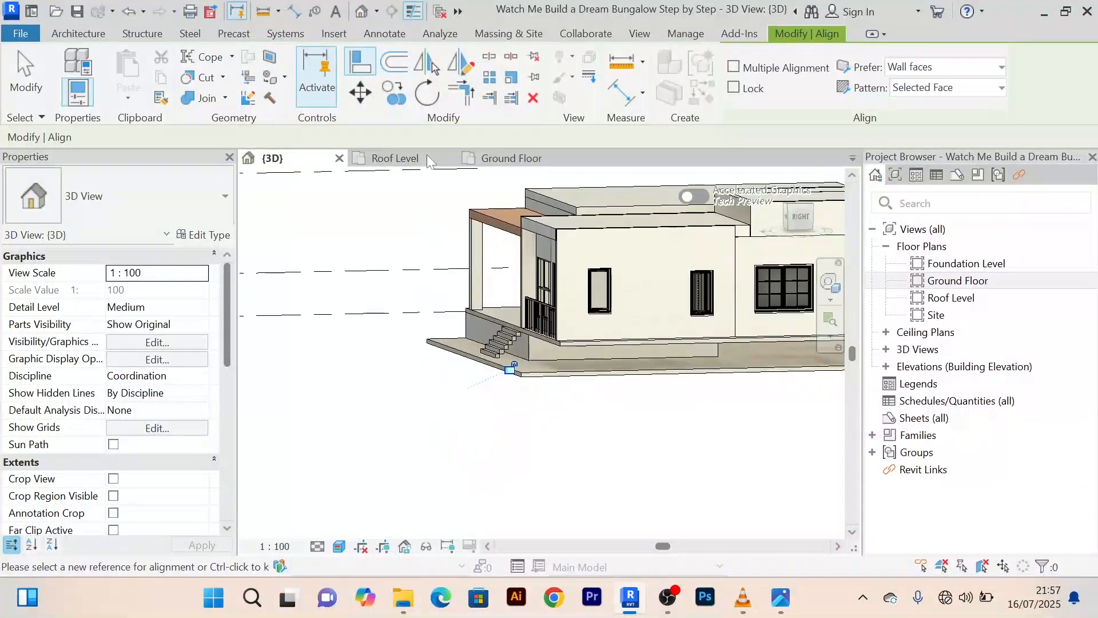
scroll(529, 337, up, 6)
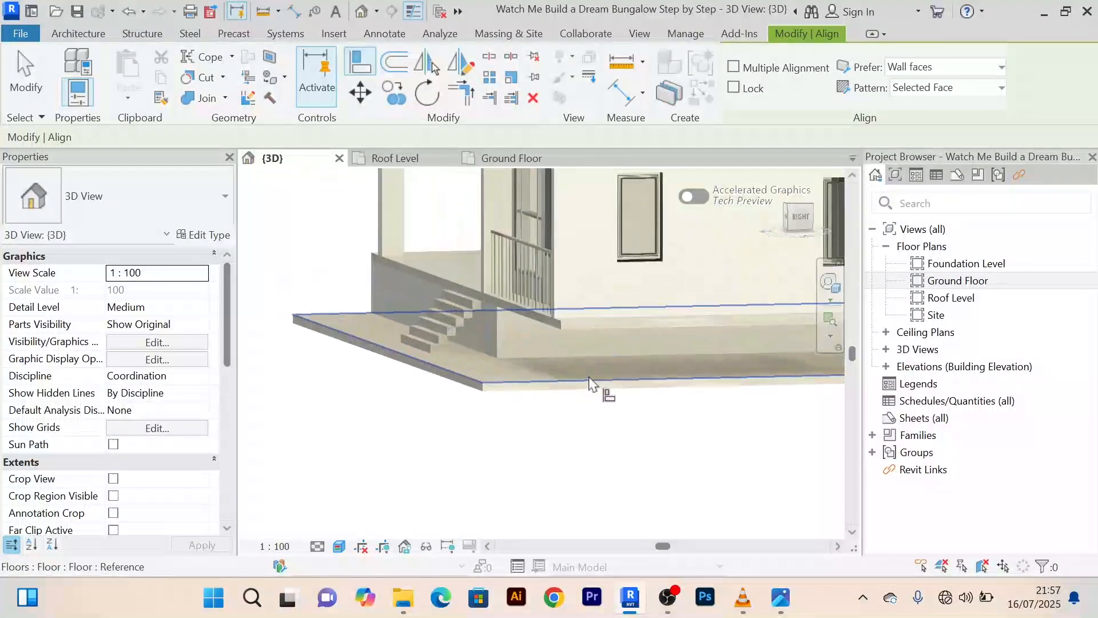
click(560, 308)
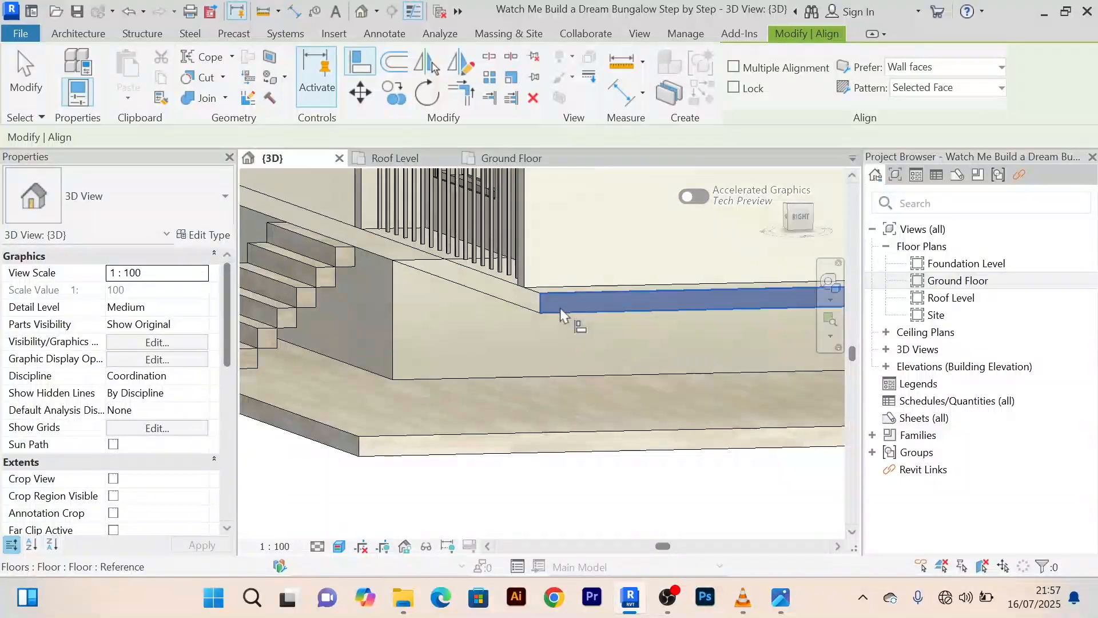
scroll(384, 319, up, 4)
scroll(382, 317, down, 5)
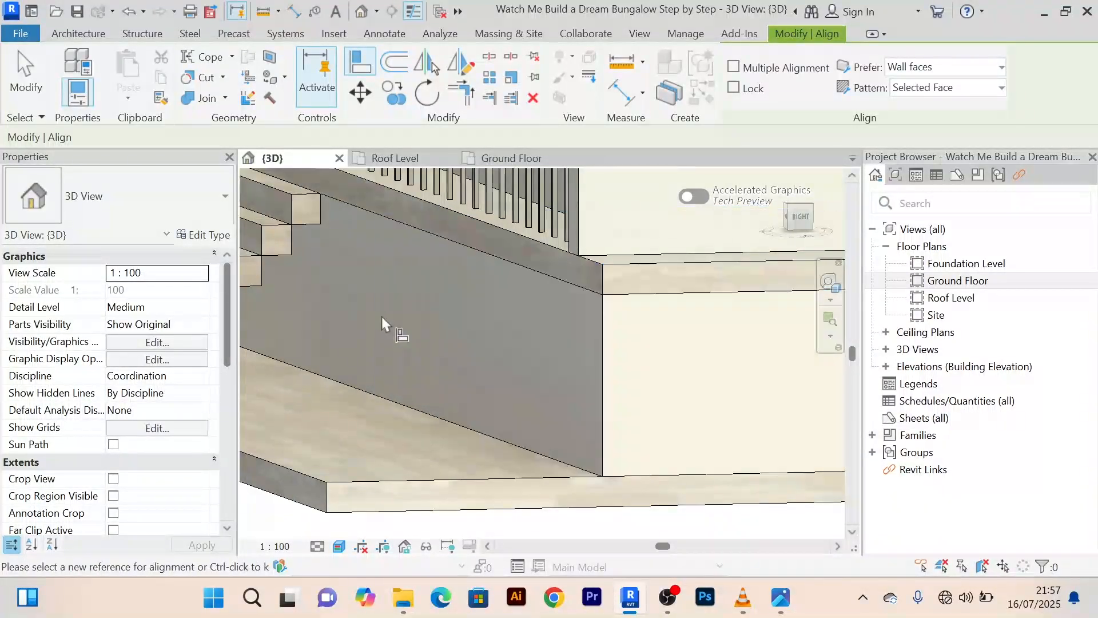
Align the rear face of the base with the back edge face of the ground floor slab
mouse_move(436, 408)
middle_down()
mouse_move(449, 407)
mouse_move(443, 421)
middle_up()
scroll(486, 434, down, 4)
shift+middle_drag(515, 446, 504, 404)
scroll(661, 391, up, 3)
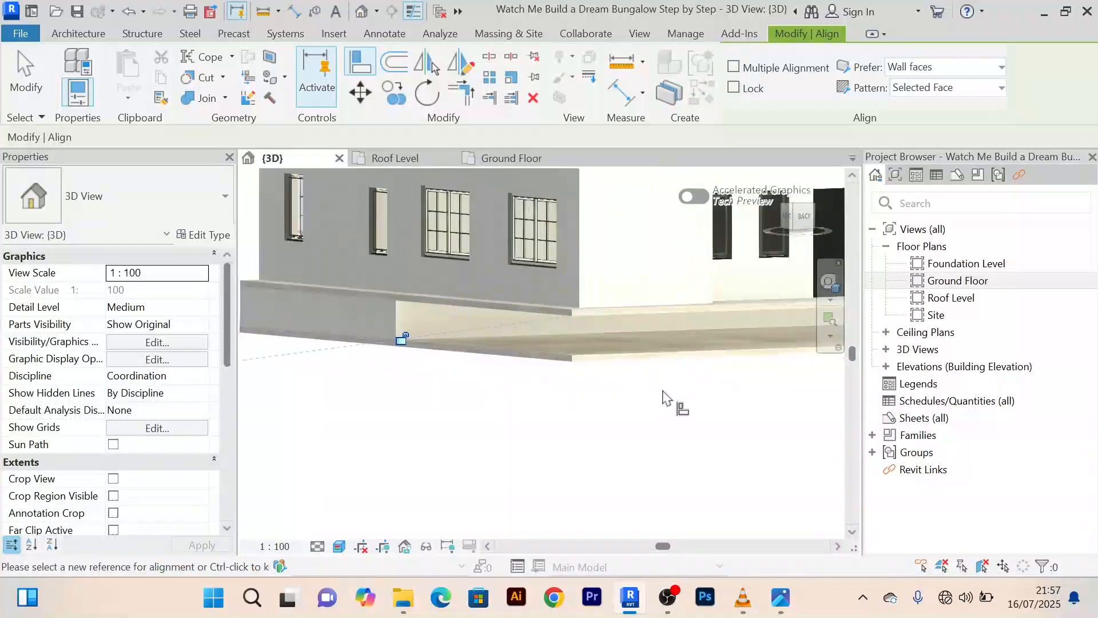
middle_drag(662, 392, 563, 392)
click(372, 61)
scroll(486, 311, up, 4)
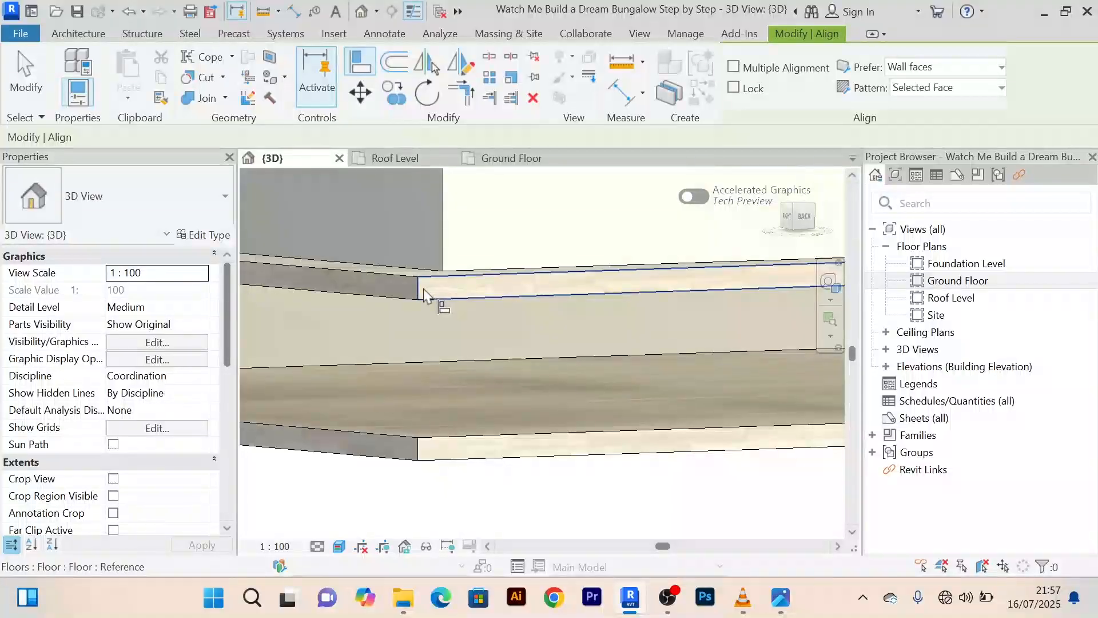
click(423, 294)
scroll(441, 317, down, 3)
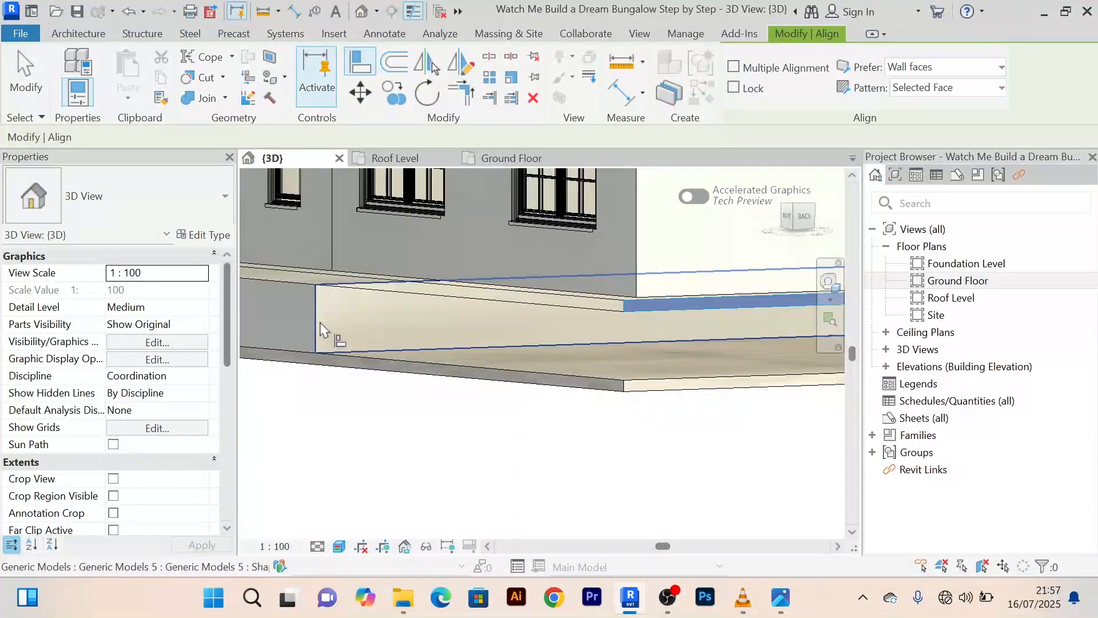
click(321, 322)
Examine the aligned base from the rear, the left side and the front entrance of the house
scroll(432, 323, down, 5)
scroll(589, 355, up, 3)
scroll(589, 356, down, 2)
middle_drag(517, 409, 384, 469)
shift+middle_drag(691, 443, 640, 417)
scroll(640, 419, down, 2)
middle_drag(589, 442, 430, 440)
scroll(780, 372, up, 2)
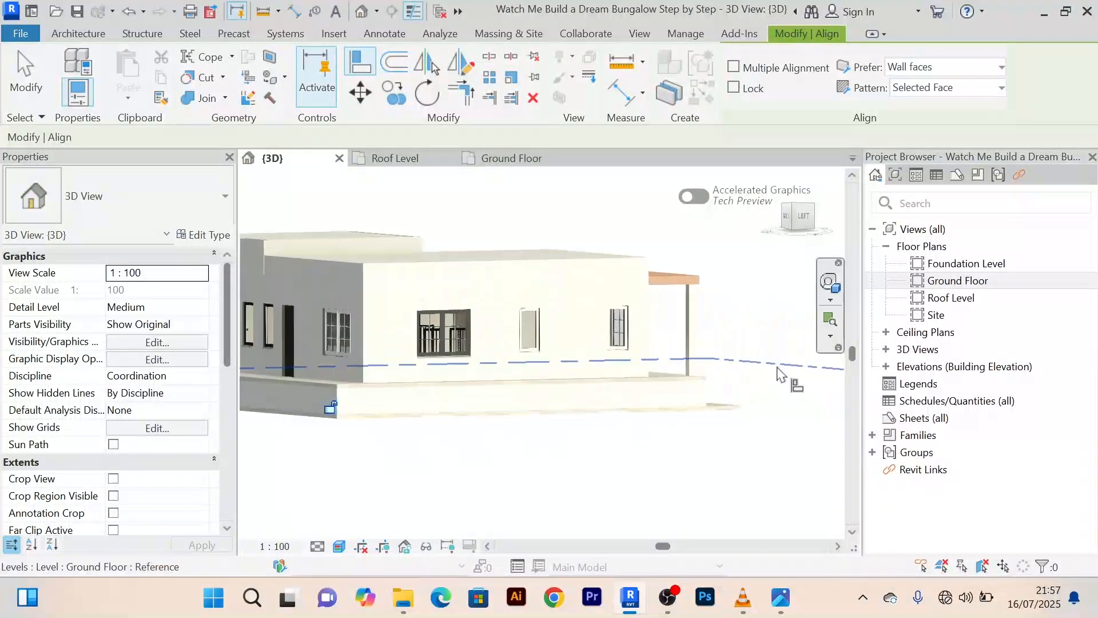
scroll(700, 382, up, 2)
shift+middle_drag(685, 407, 549, 437)
middle_drag(613, 452, 536, 394)
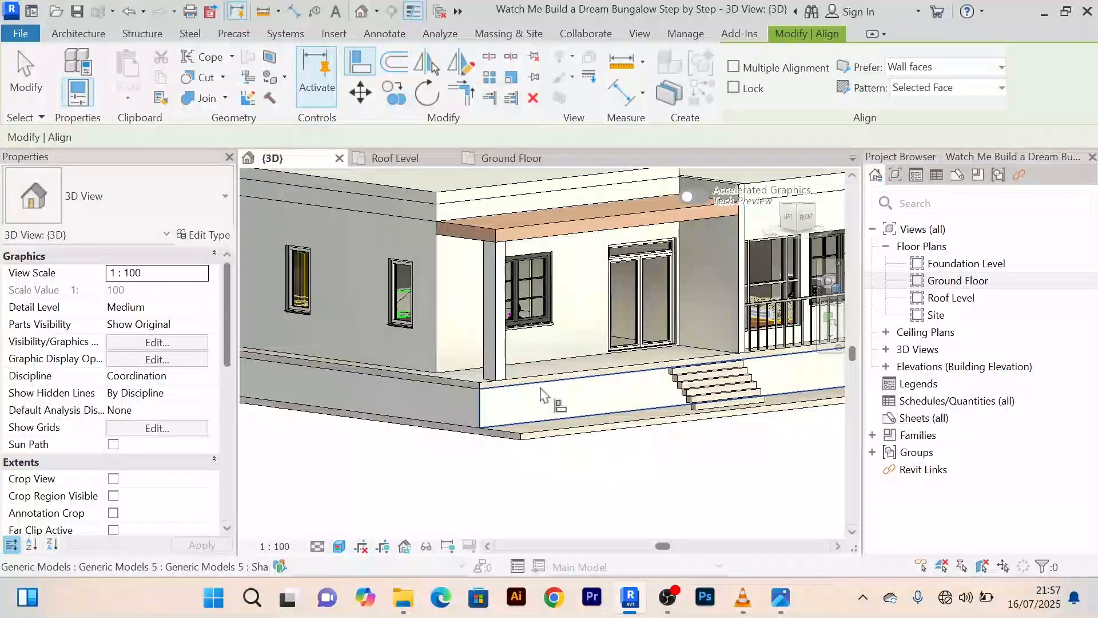
scroll(544, 397, up, 5)
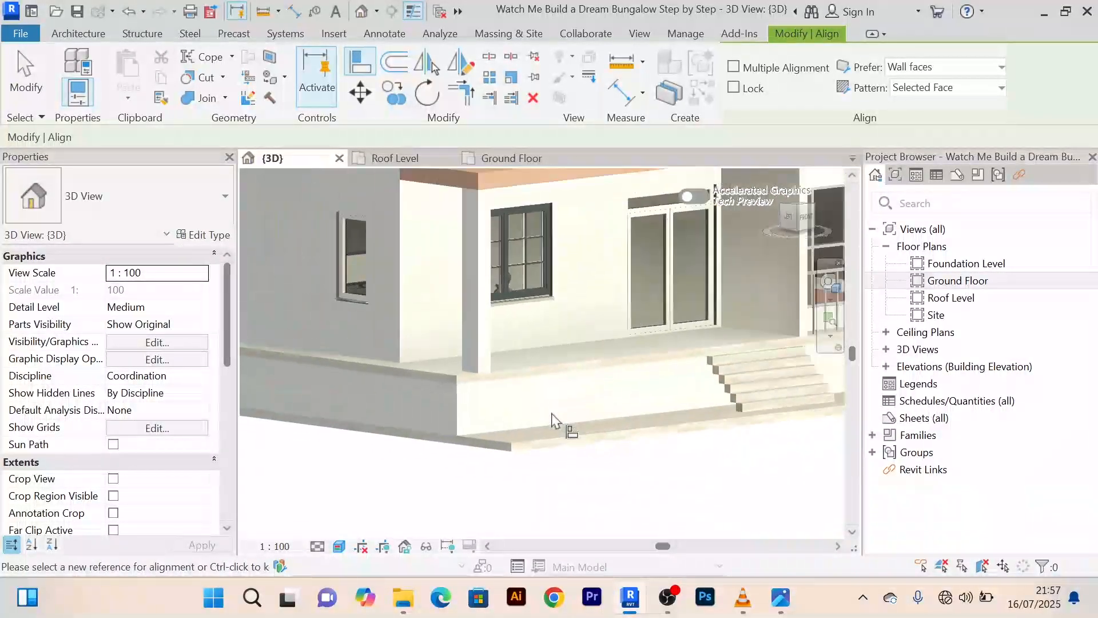
Leave the Align command and examine the entrance steps and how they meet the base and slabs
scroll(503, 438, down, 5)
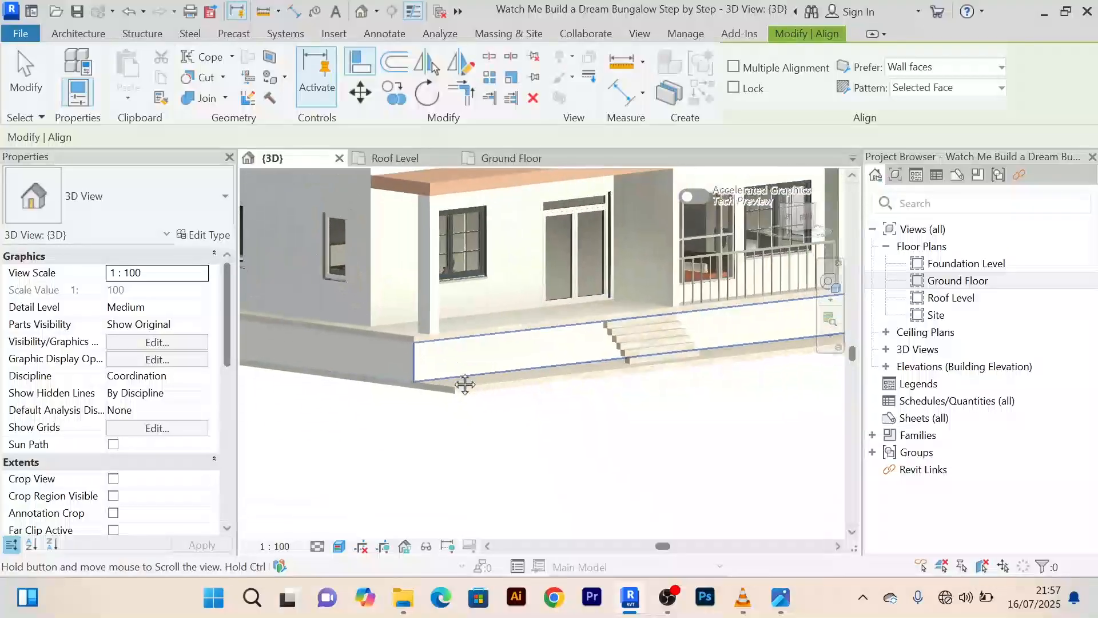
right_click(512, 452)
click(612, 96)
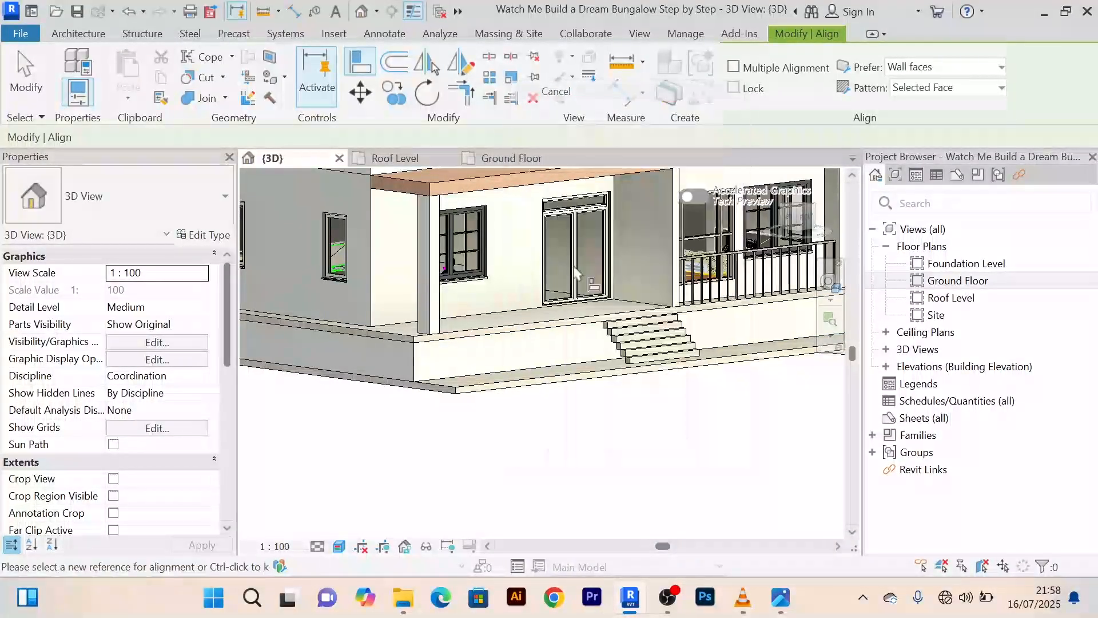
right_click(559, 435)
click(572, 71)
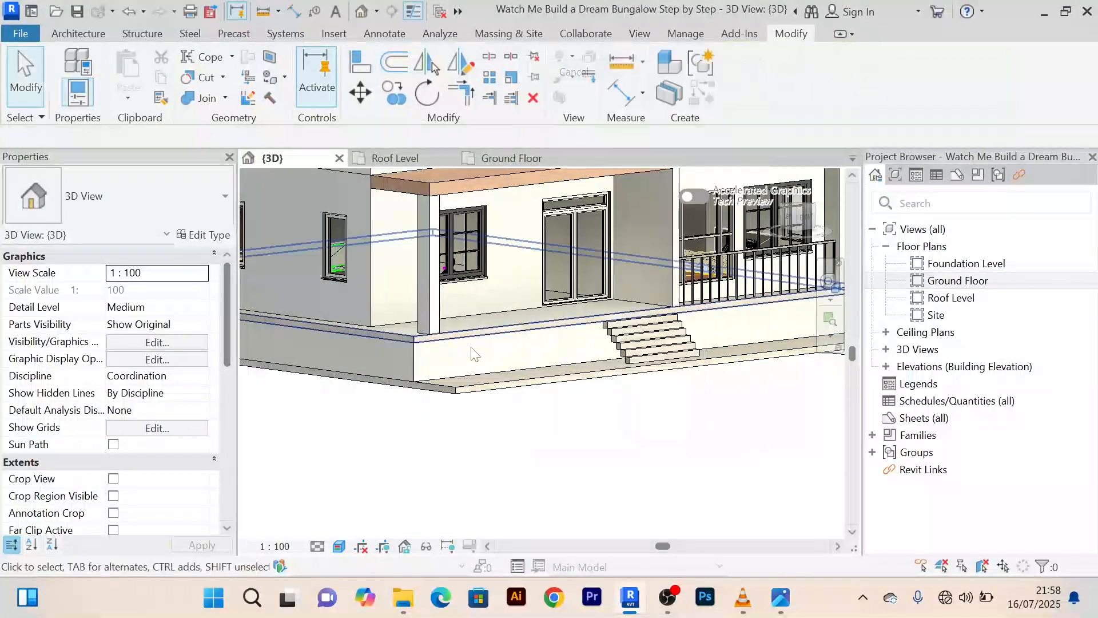
scroll(383, 410, up, 3)
scroll(383, 410, down, 4)
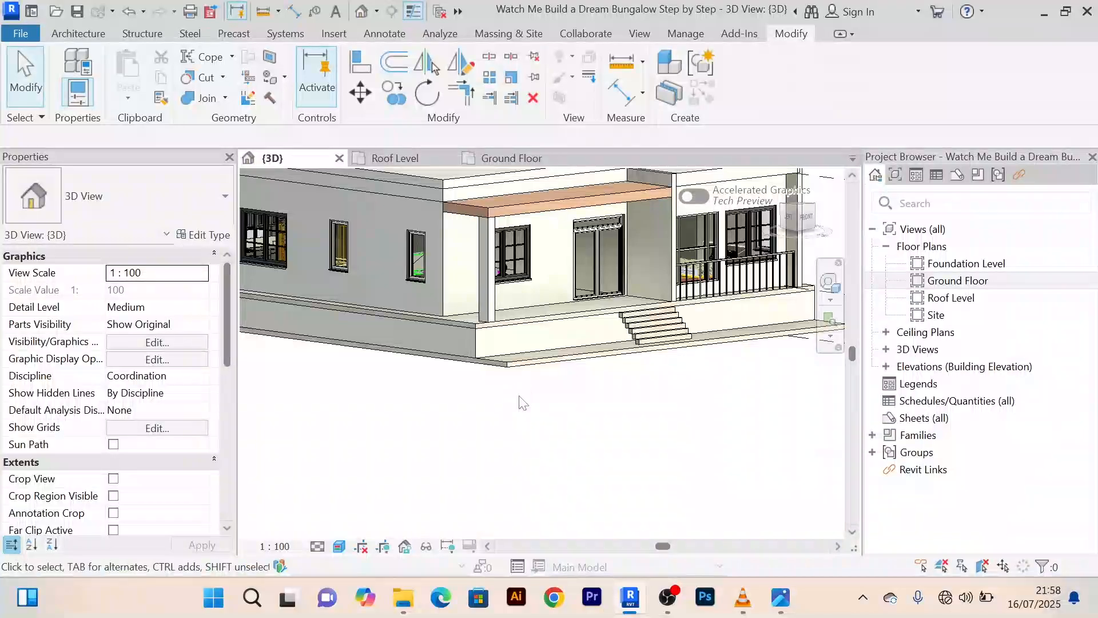
scroll(658, 316, up, 5)
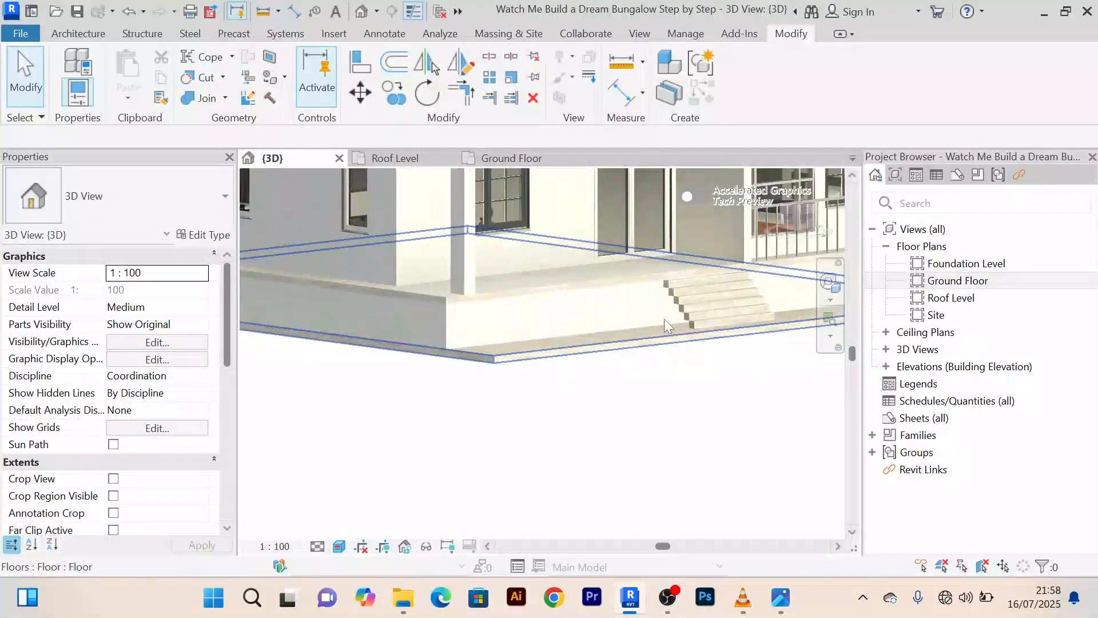
scroll(479, 333, down, 5)
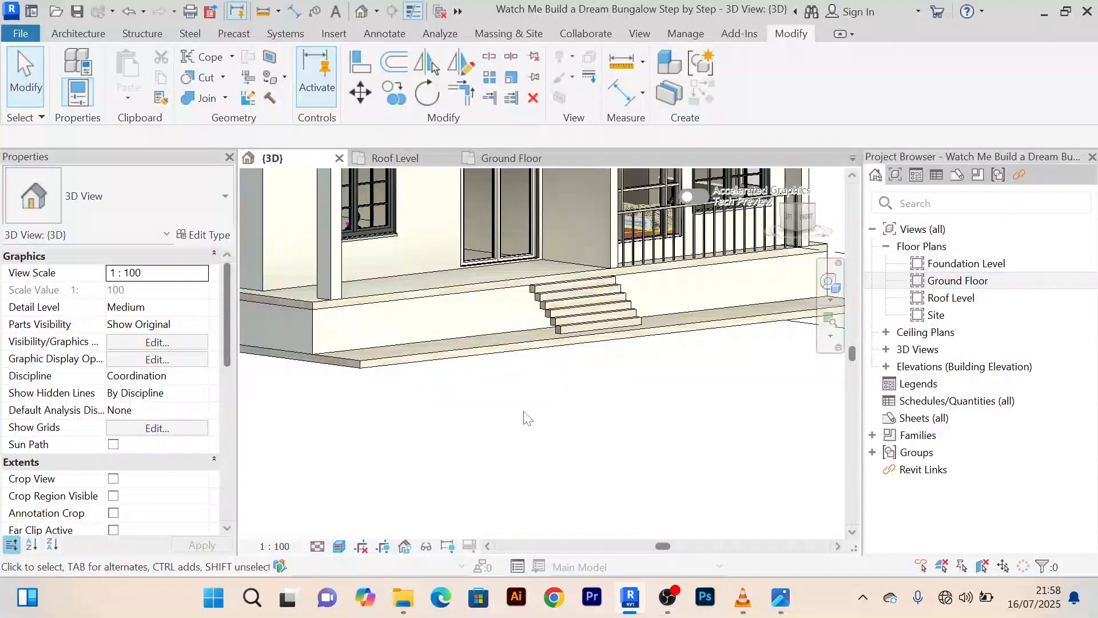
shift+middle_drag(525, 417, 529, 354)
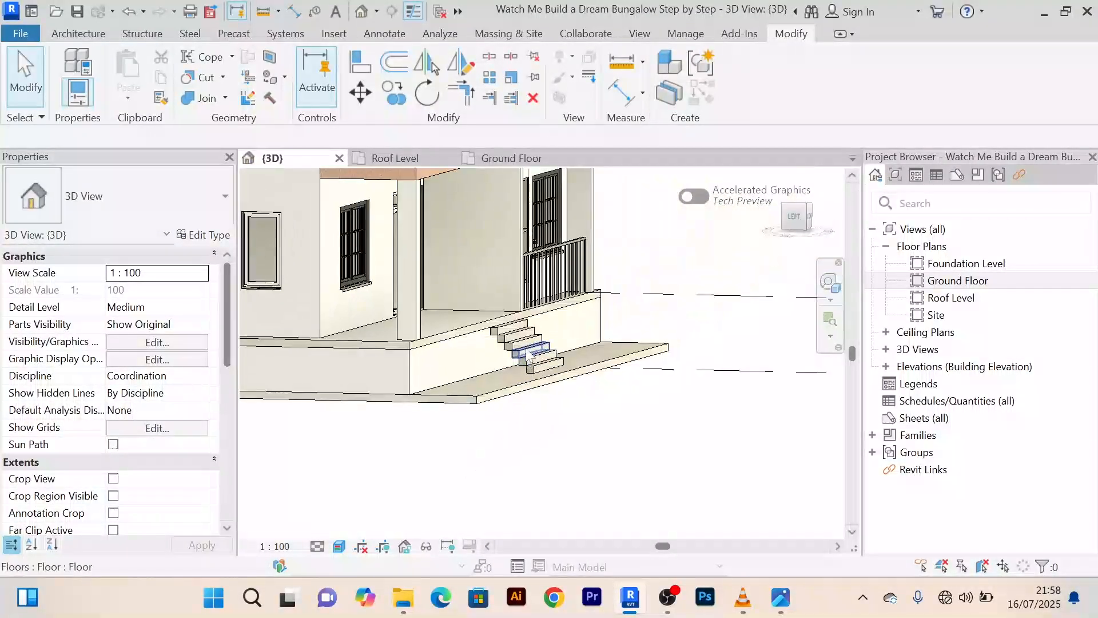
scroll(529, 355, up, 5)
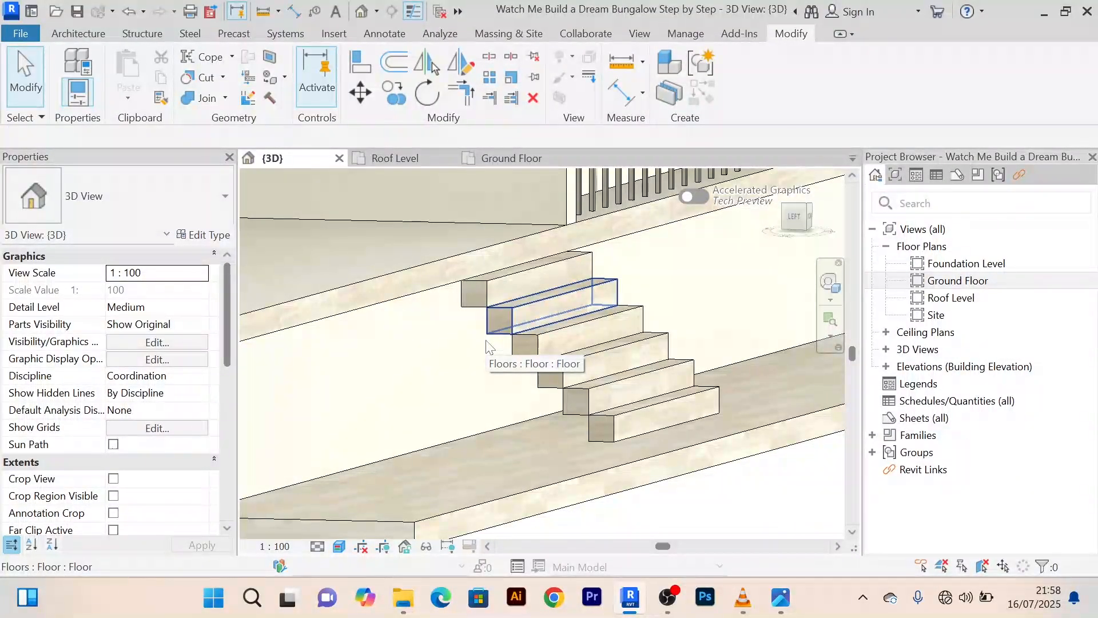
scroll(489, 346, up, 2)
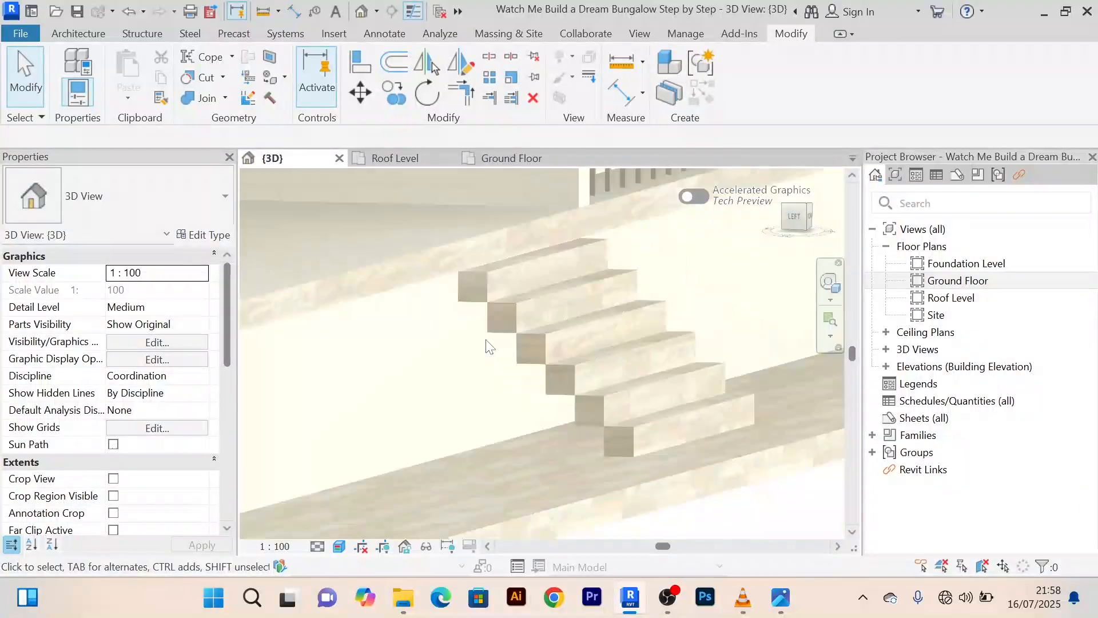
middle_drag(486, 340, 509, 332)
scroll(496, 273, down, 1)
middle_drag(505, 295, 534, 292)
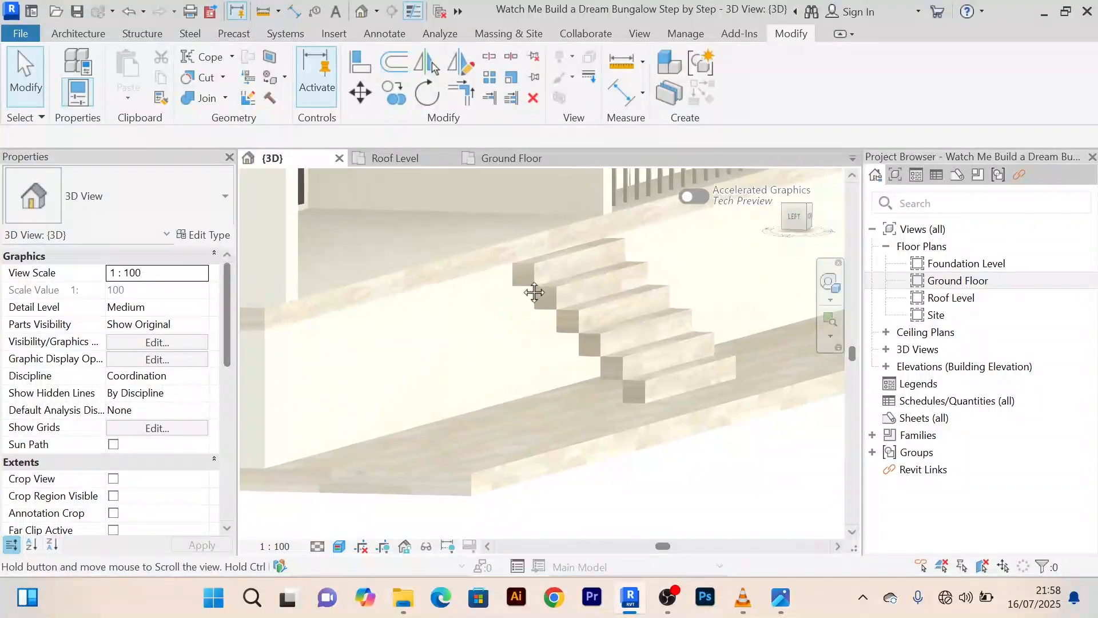
scroll(524, 289, up, 2)
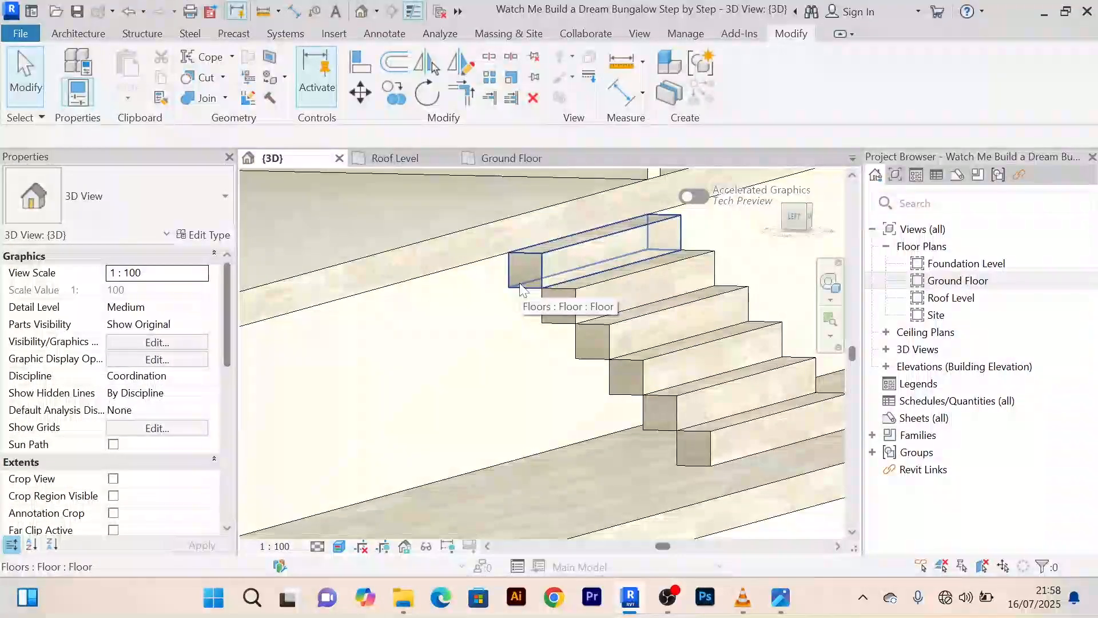
scroll(518, 290, down, 2)
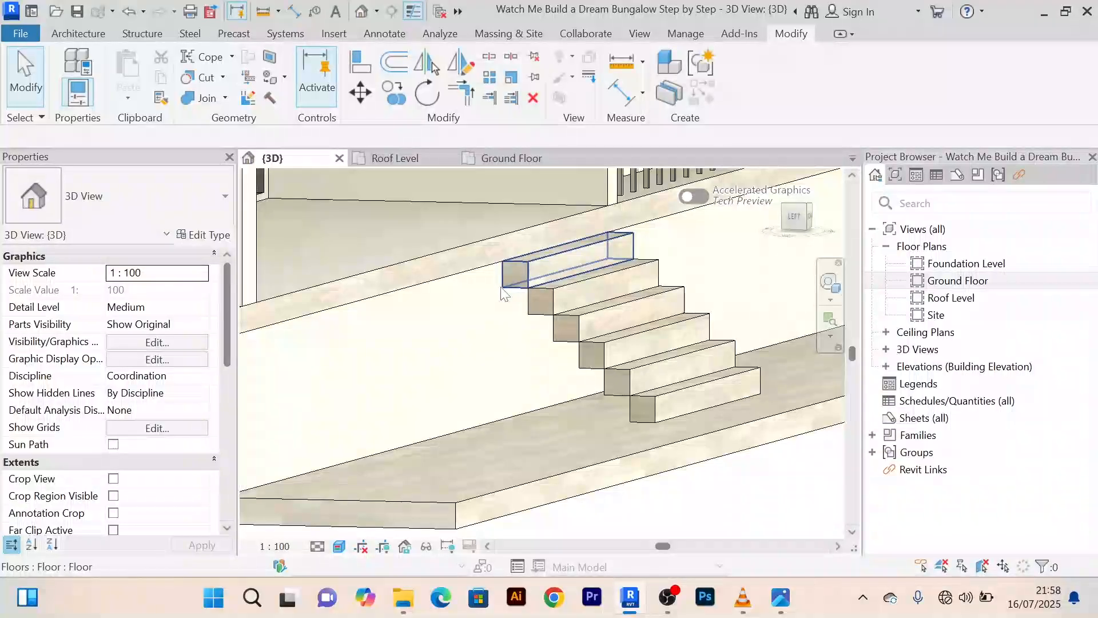
Start an in-place component in the Generic Models category, named Generic Models 6
click(64, 36)
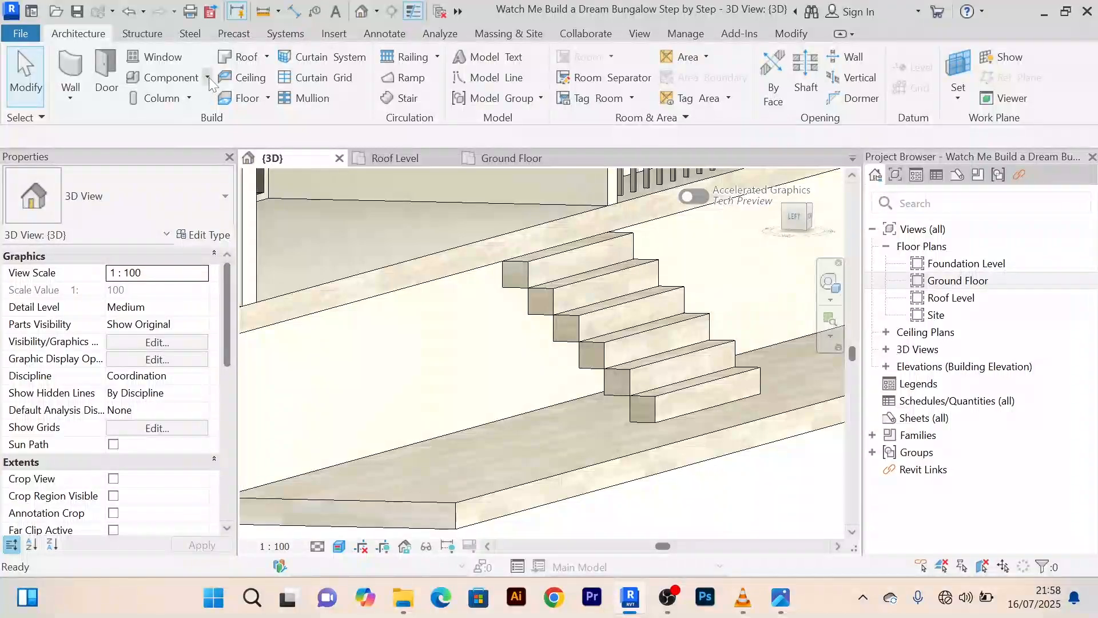
click(209, 77)
click(198, 147)
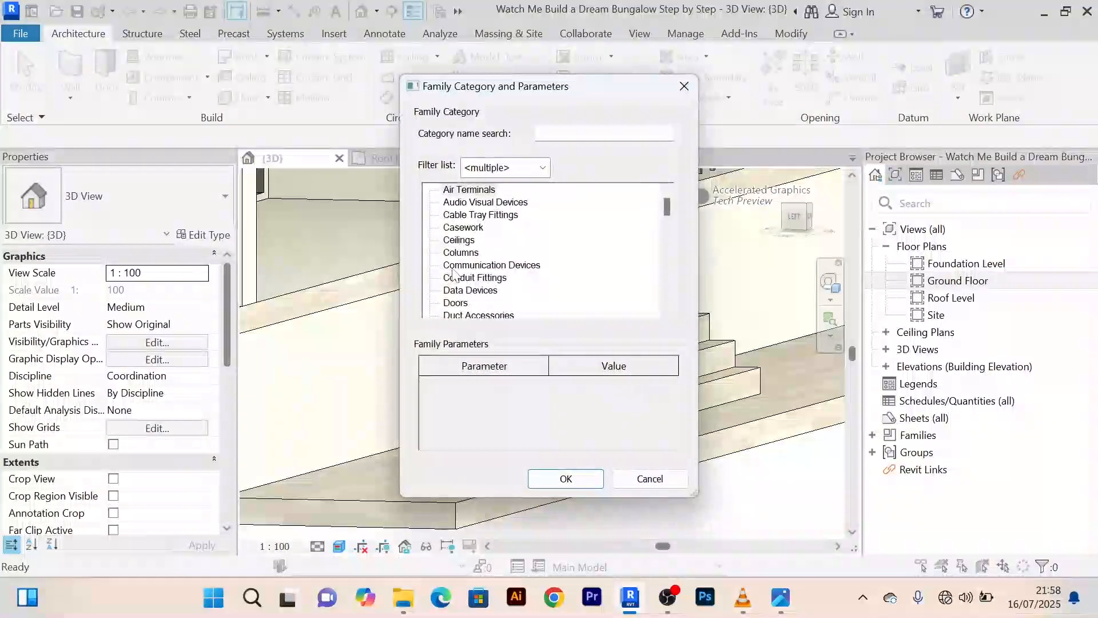
key(g)
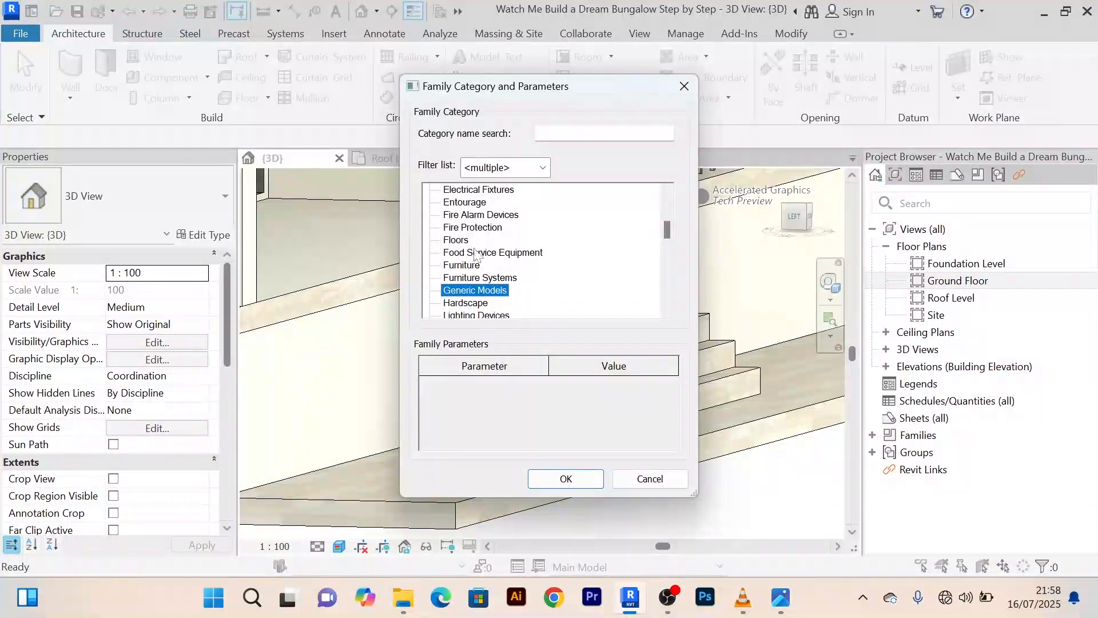
click(566, 481)
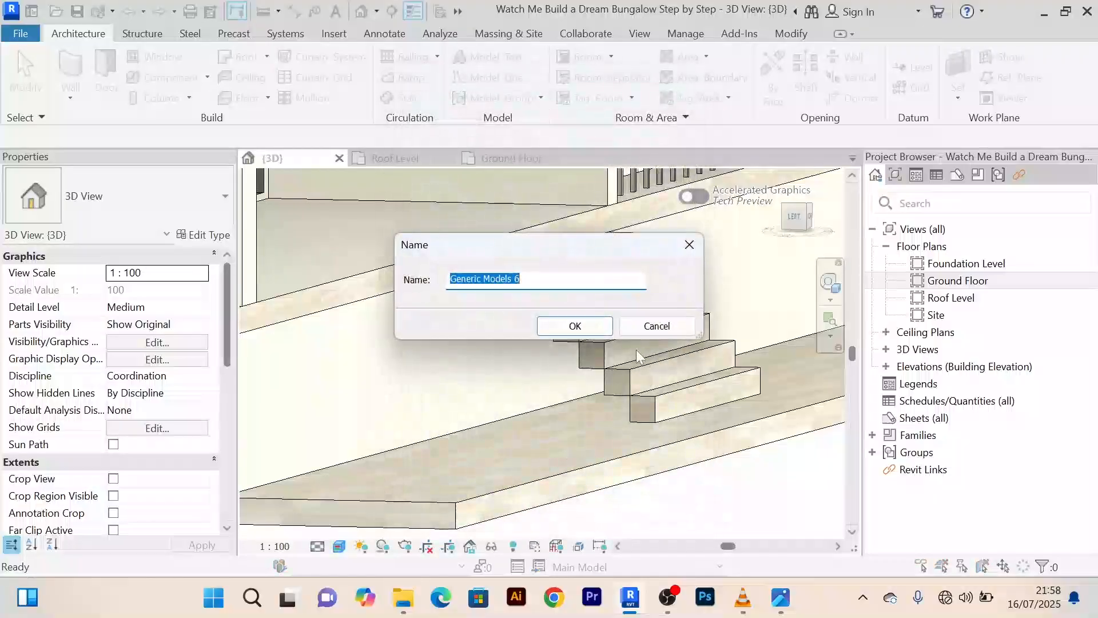
click(575, 326)
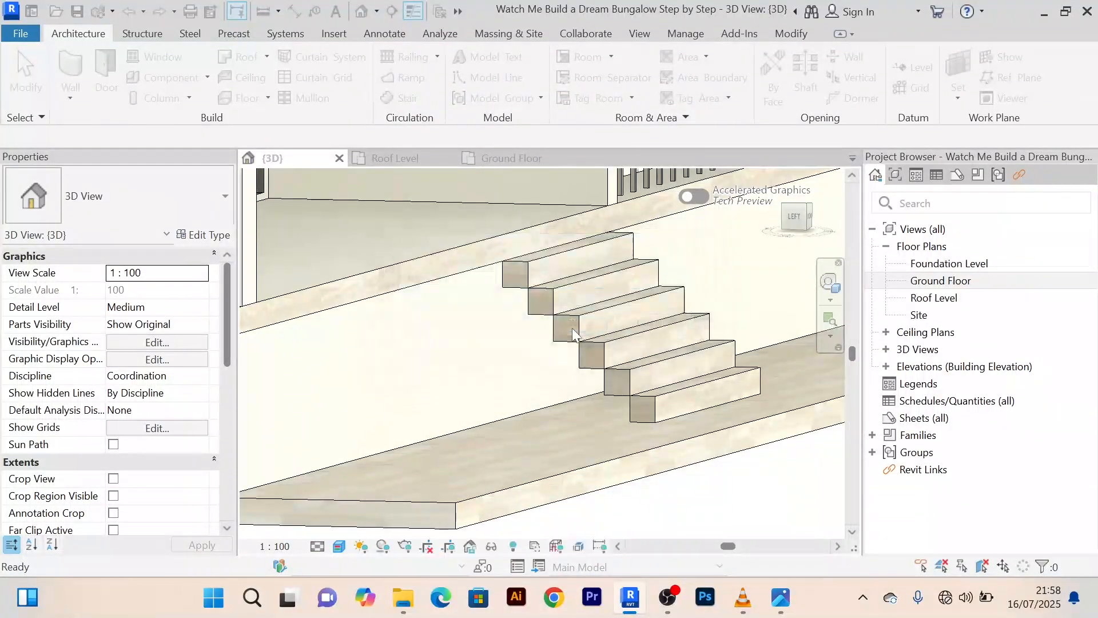
Start an extrusion and pick the exposed end face of the top entrance step as its work plane
click(135, 79)
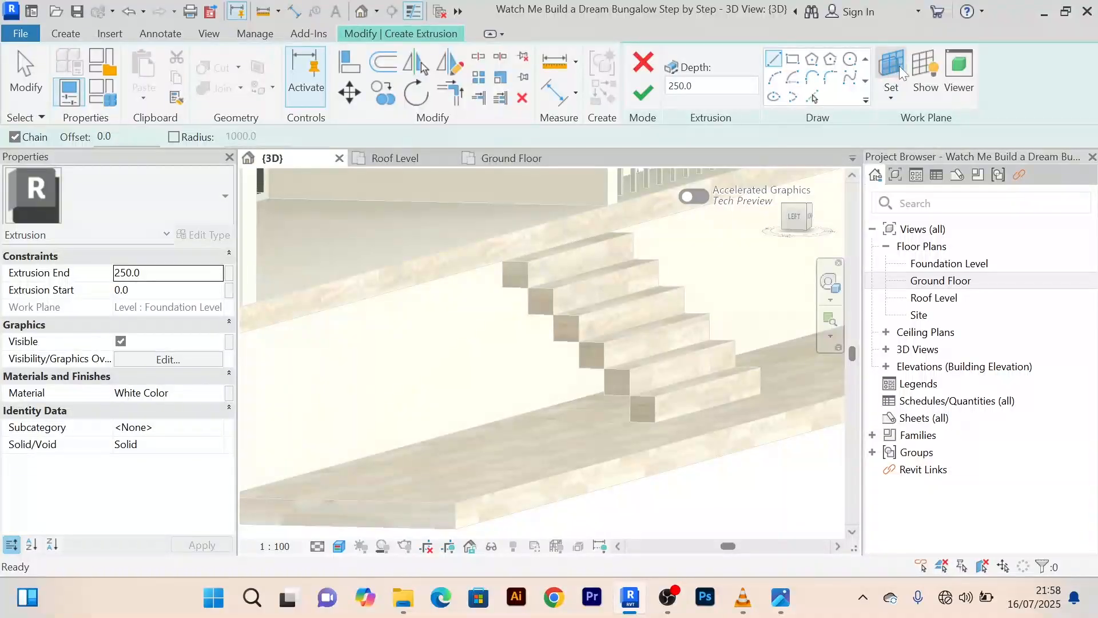
click(892, 66)
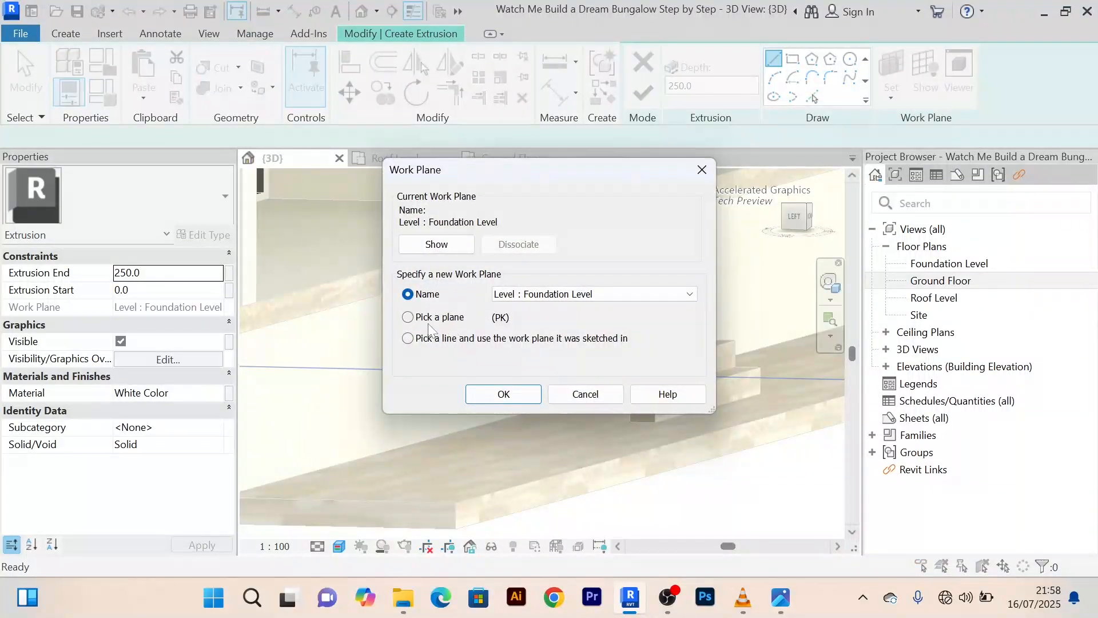
click(477, 395)
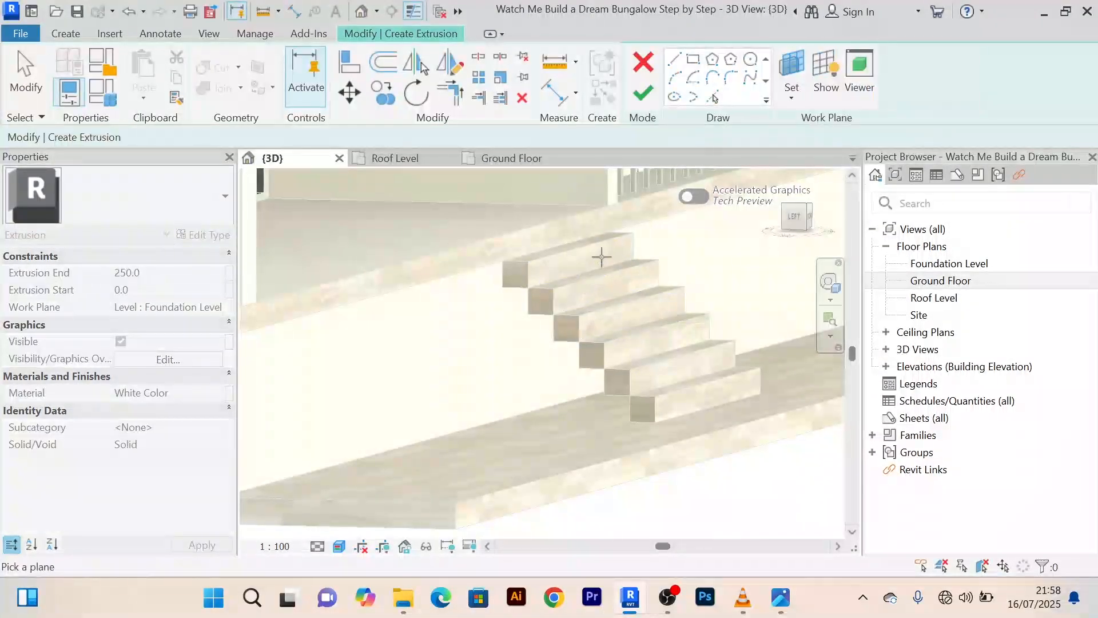
scroll(506, 284, up, 2)
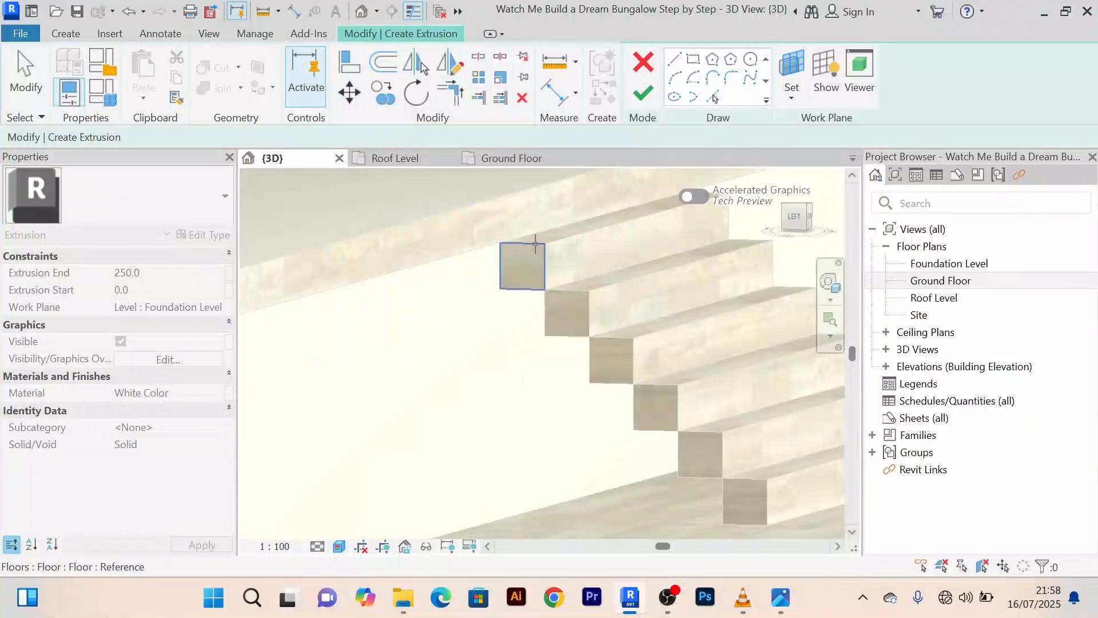
click(536, 244)
scroll(559, 264, down, 2)
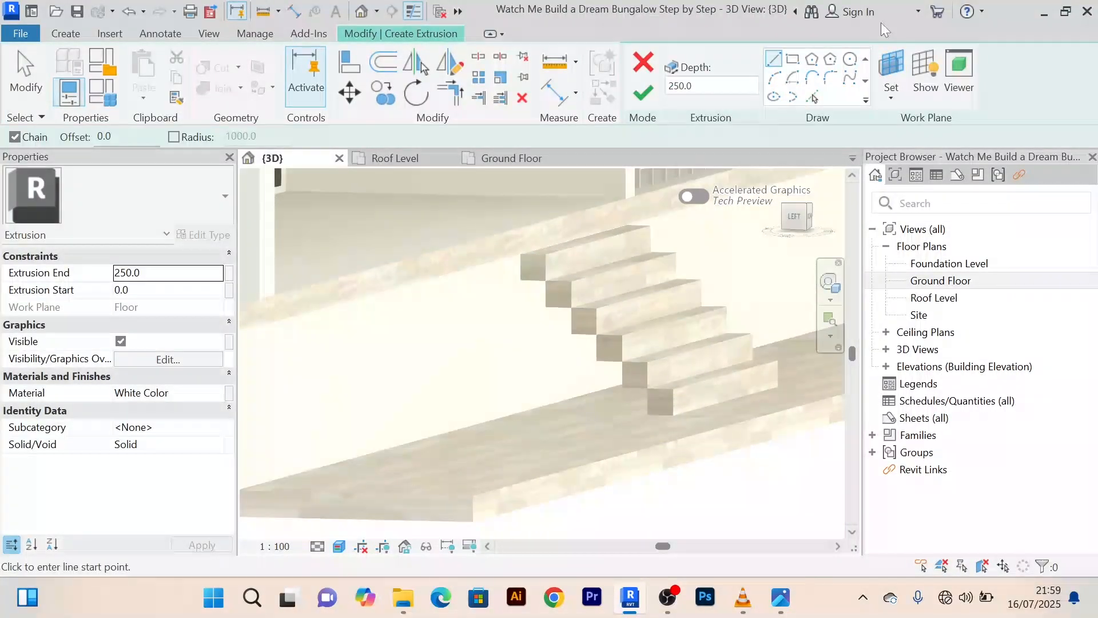
Sketch a rectangle about 140 by 980 mm down from the top step's outer corner, extrude it 250 mm, and finish the in-place model
click(794, 61)
scroll(504, 253, up, 2)
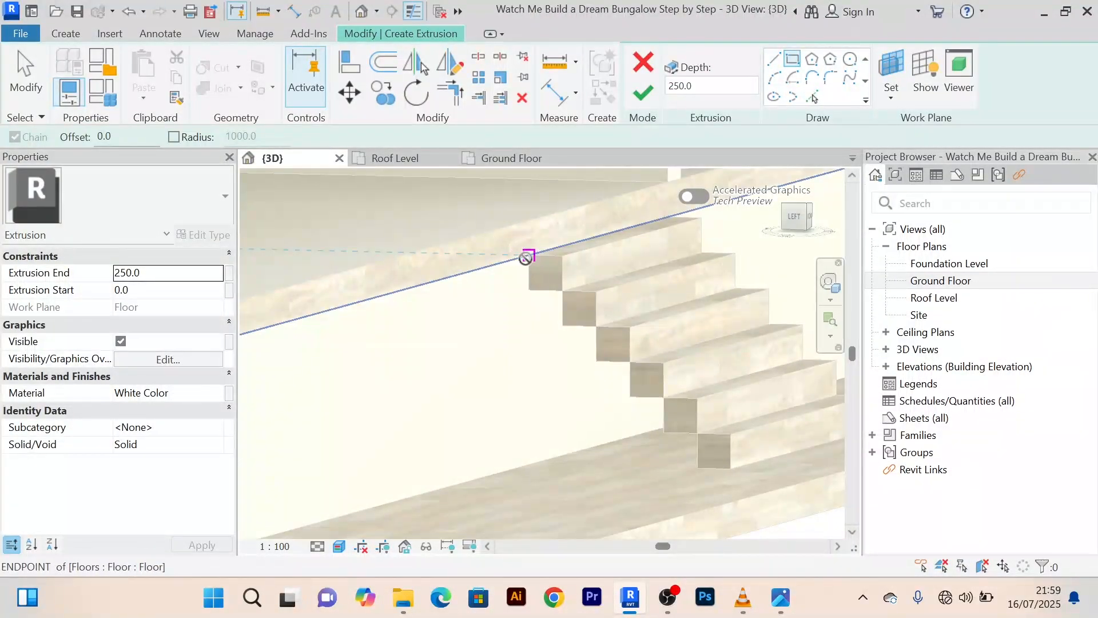
click(526, 256)
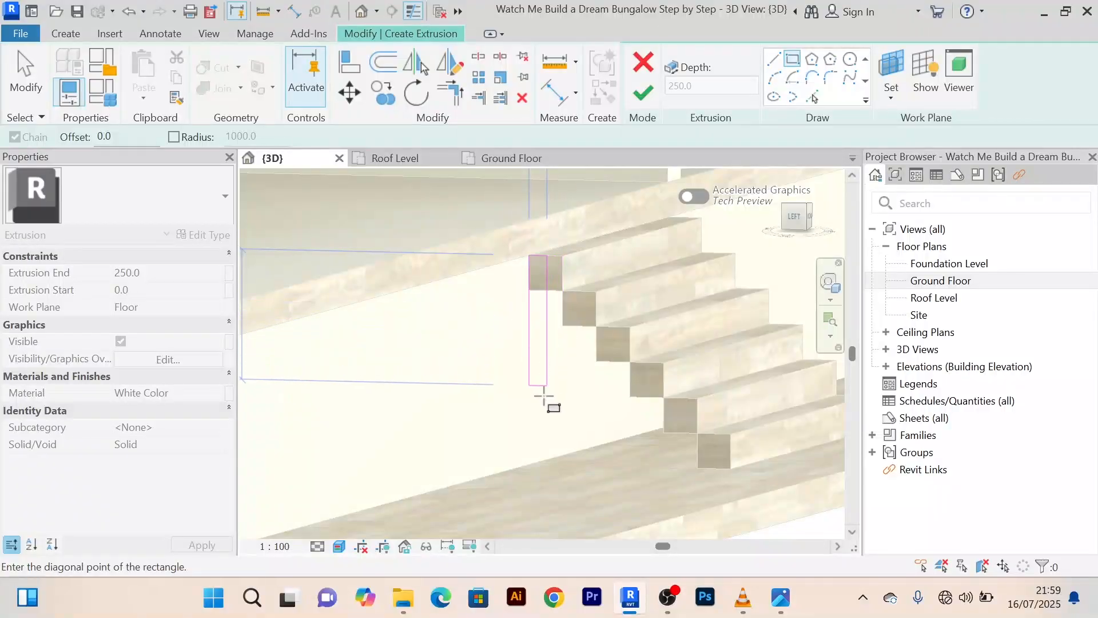
click(559, 483)
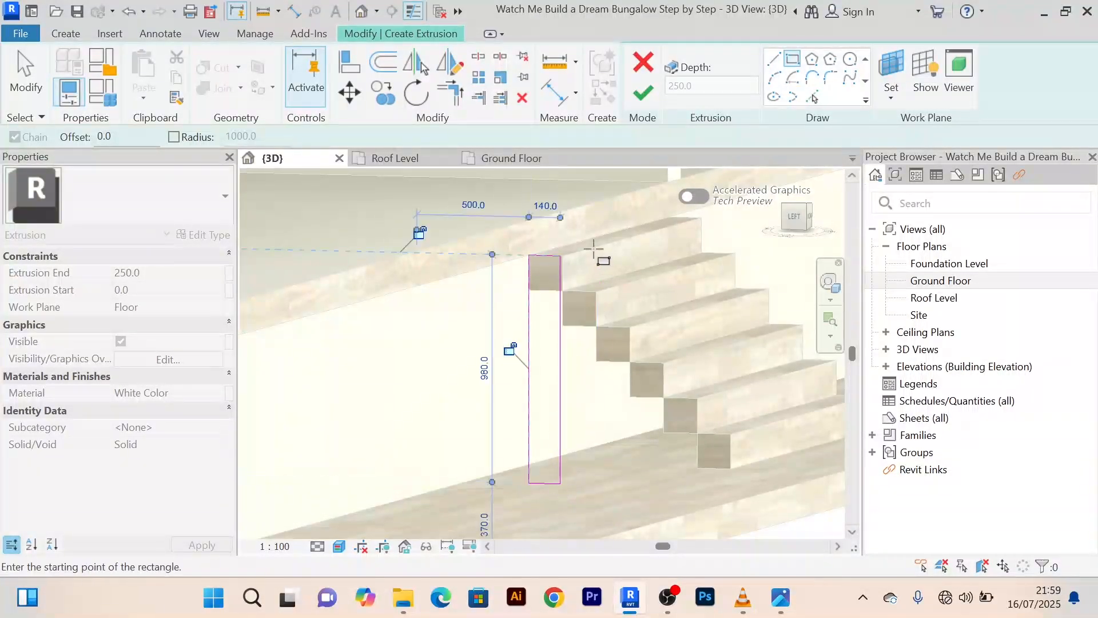
click(643, 93)
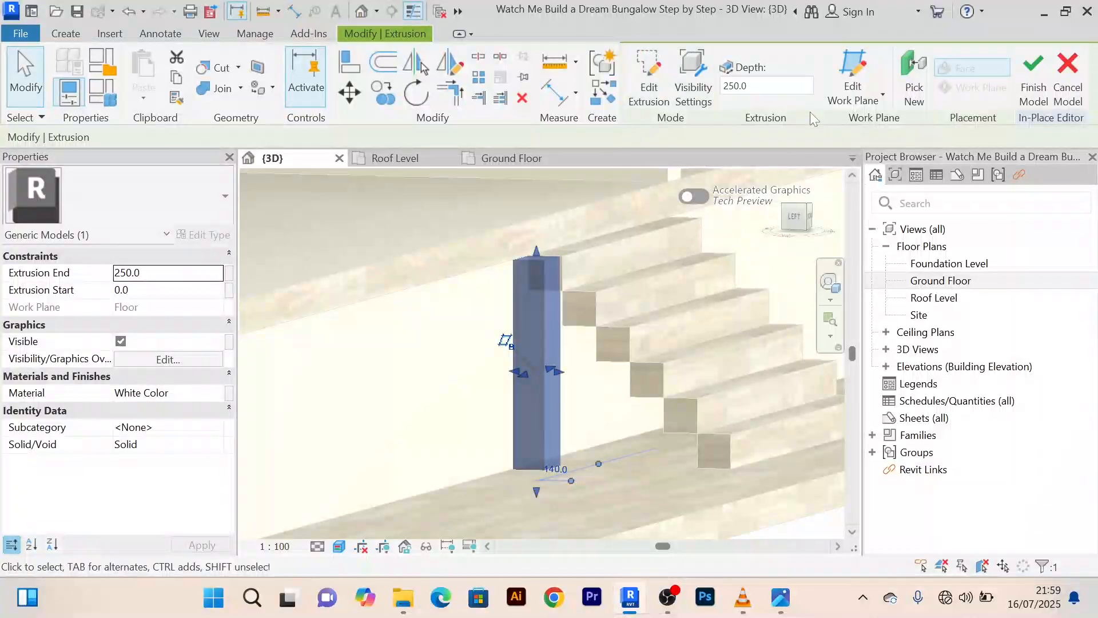
click(1033, 80)
Align the left end face of the new extrusion with the left side face of the base
scroll(442, 381, down, 3)
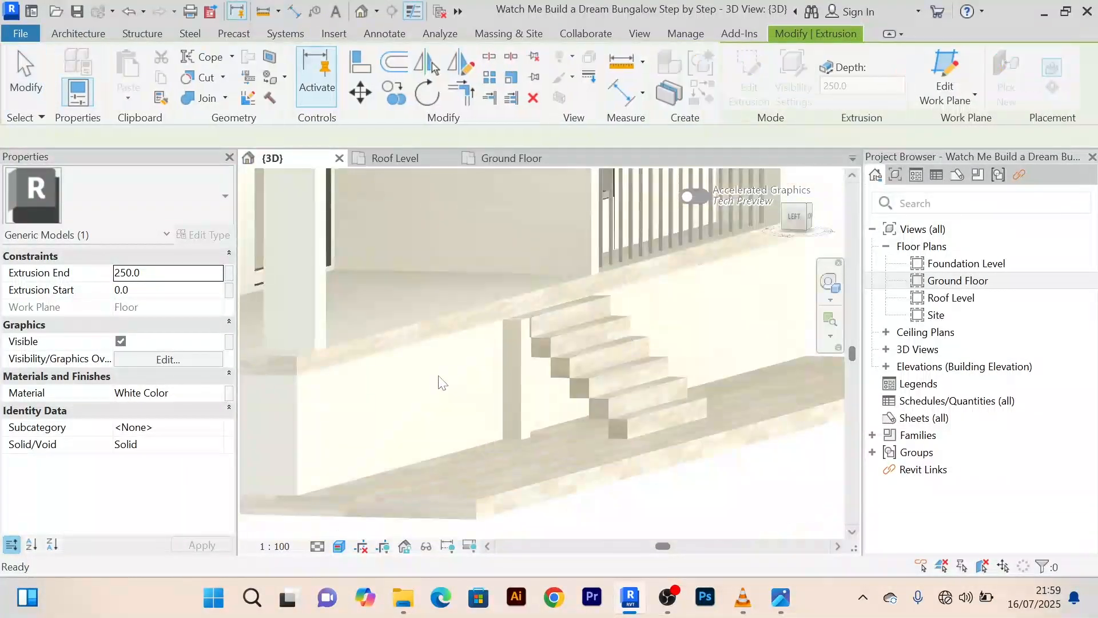
middle_drag(441, 380, 504, 309)
scroll(492, 311, down, 2)
scroll(490, 311, up, 4)
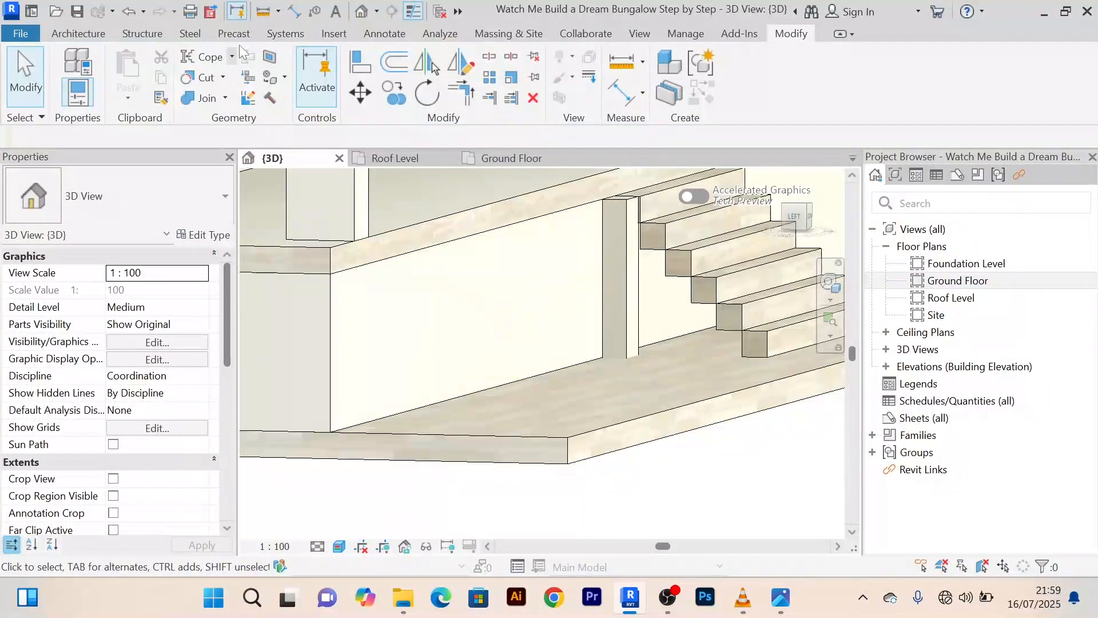
scroll(318, 349, up, 3)
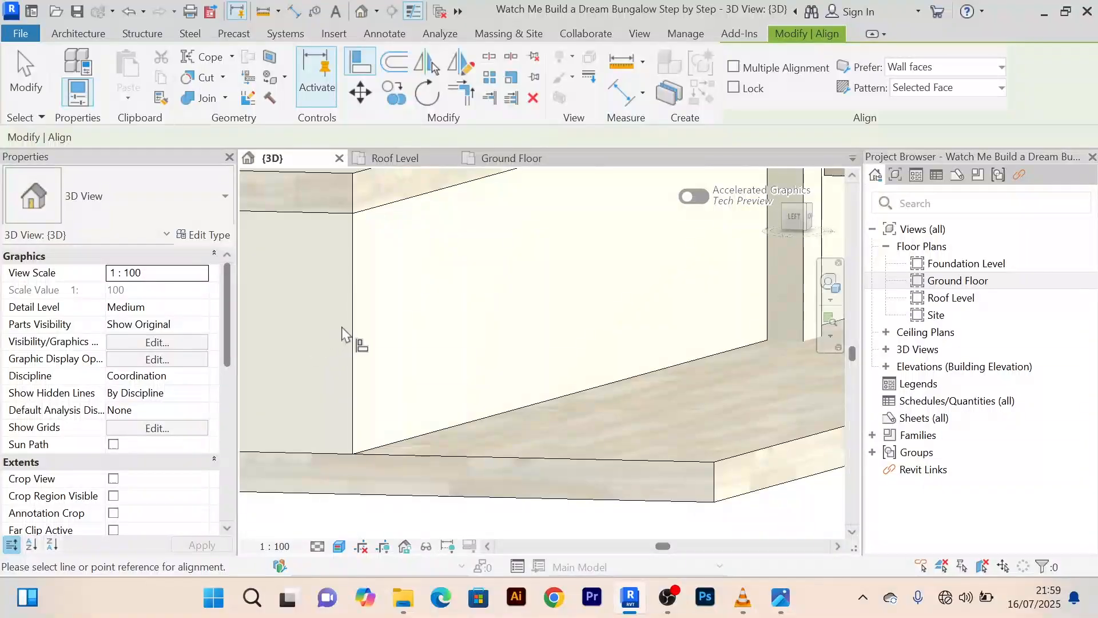
scroll(349, 329, down, 4)
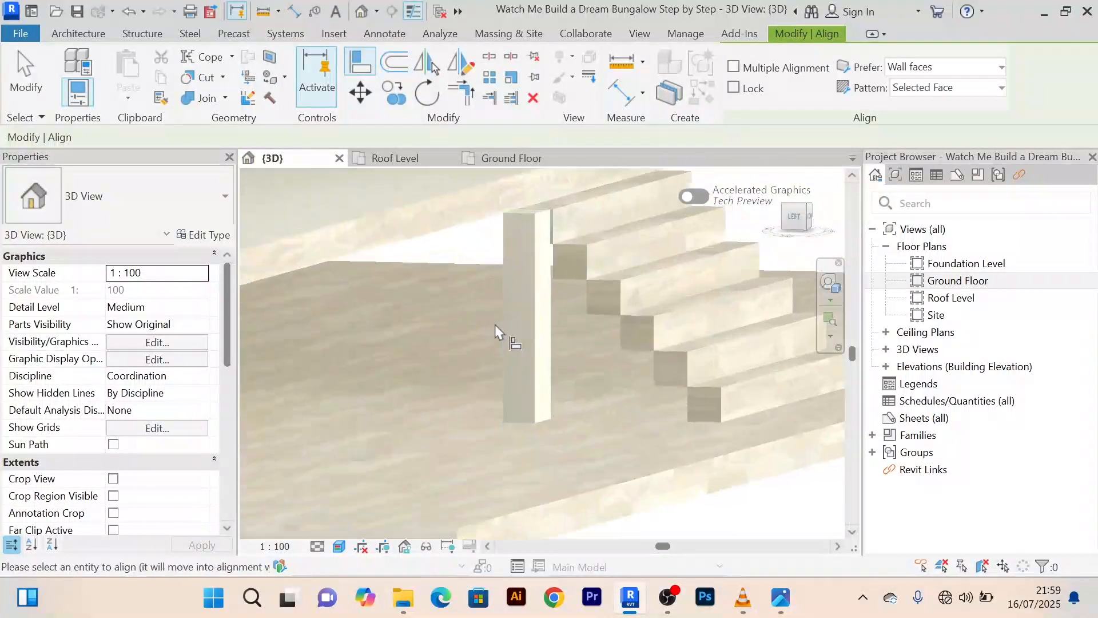
click(535, 313)
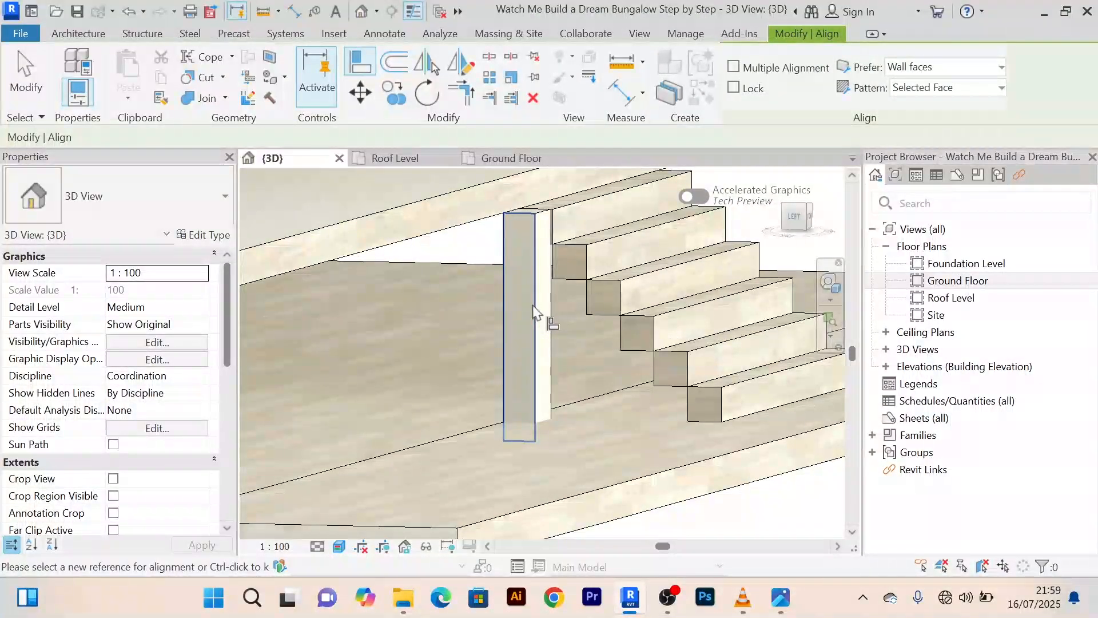
scroll(514, 331, down, 4)
scroll(608, 314, up, 5)
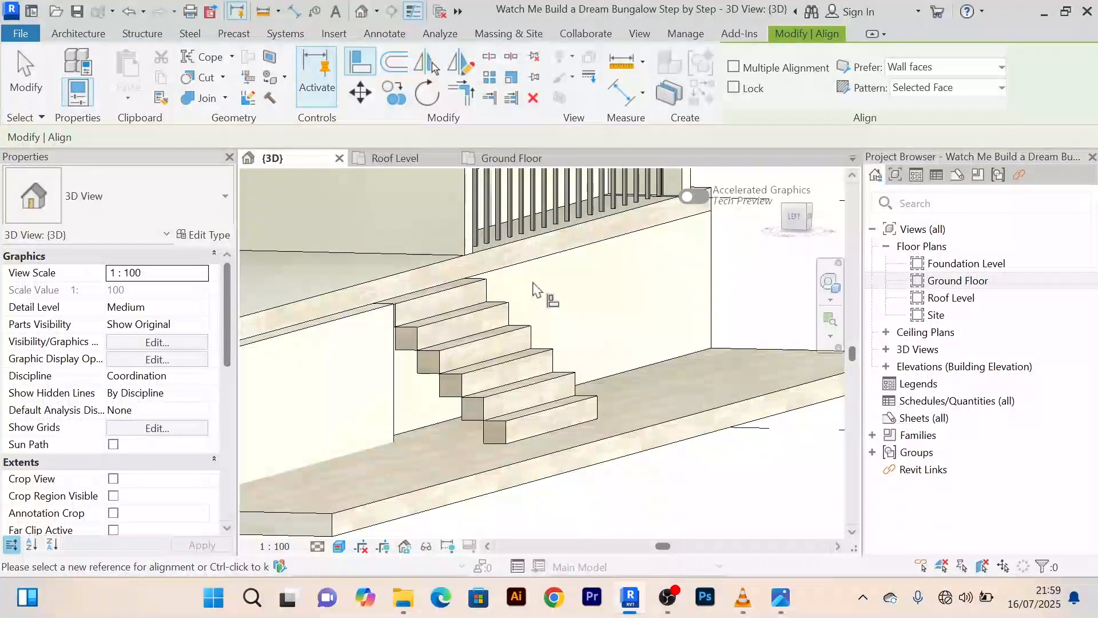
scroll(405, 297, up, 3)
middle_drag(408, 331, 442, 233)
click(362, 74)
scroll(433, 457, up, 4)
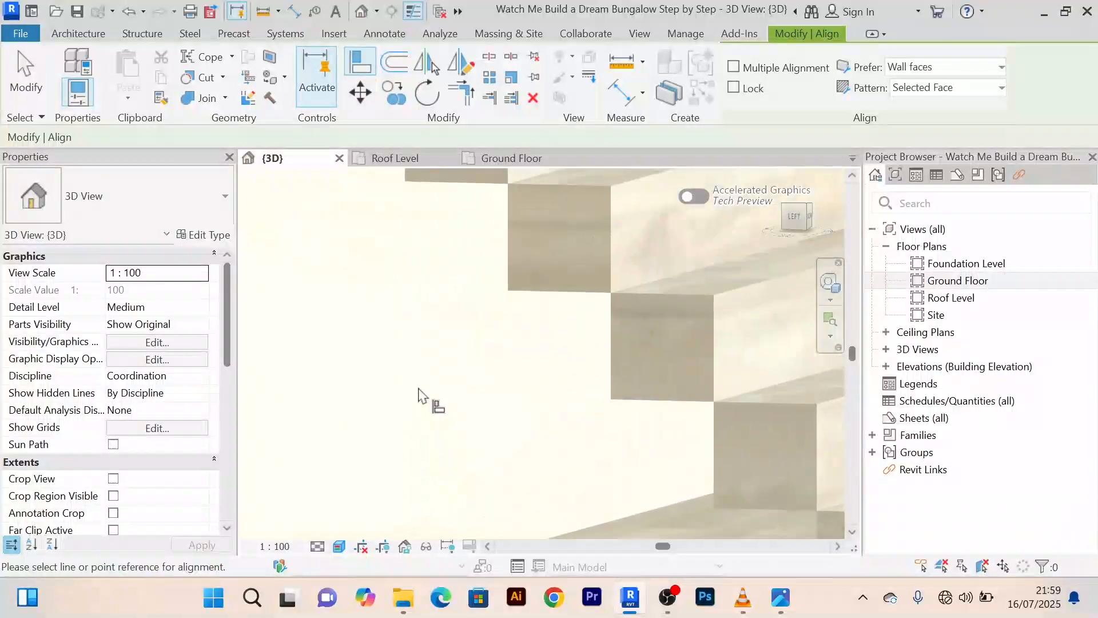
middle_drag(427, 399, 449, 527)
scroll(460, 404, down, 3)
scroll(463, 372, down, 2)
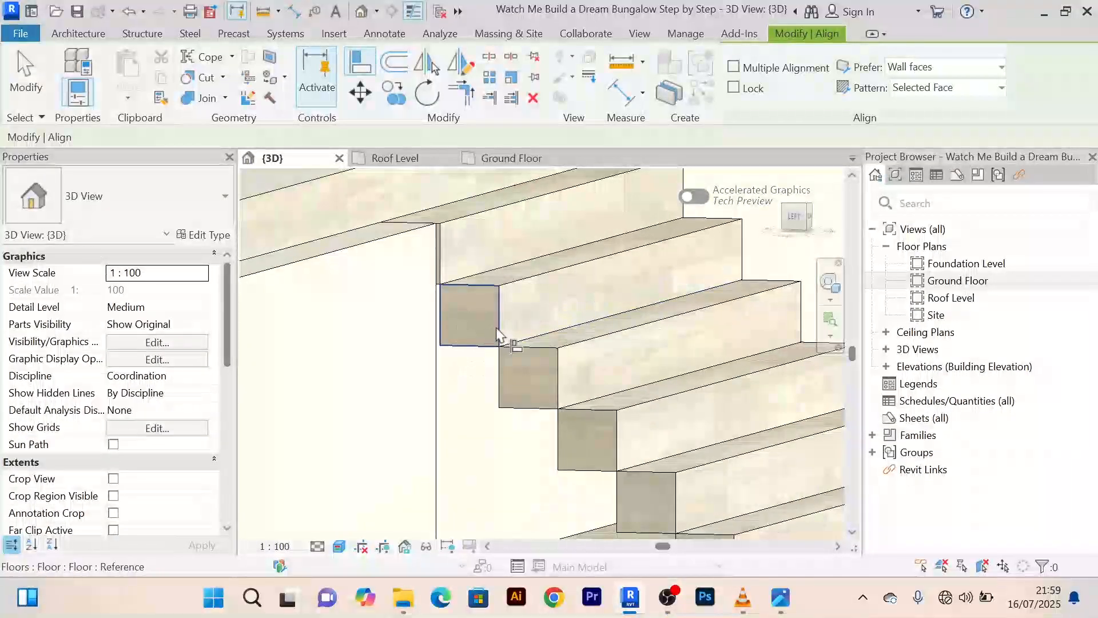
click(481, 205)
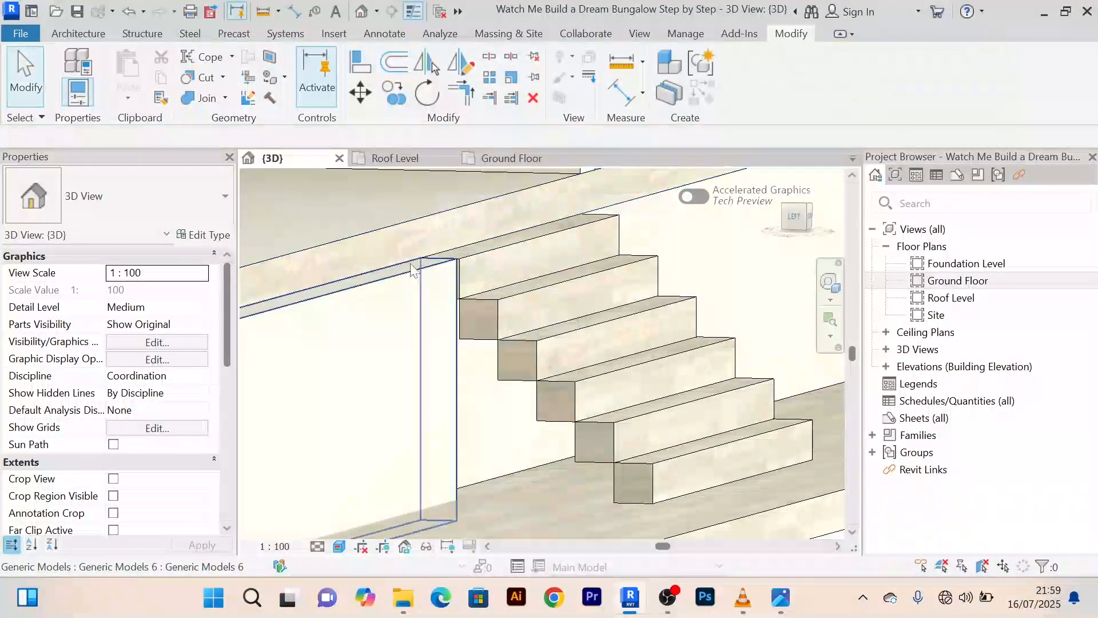
Lower the top face of the extrusion beside the entrance steps to below the underside of the top step
click(385, 313)
middle_drag(385, 313, 548, 273)
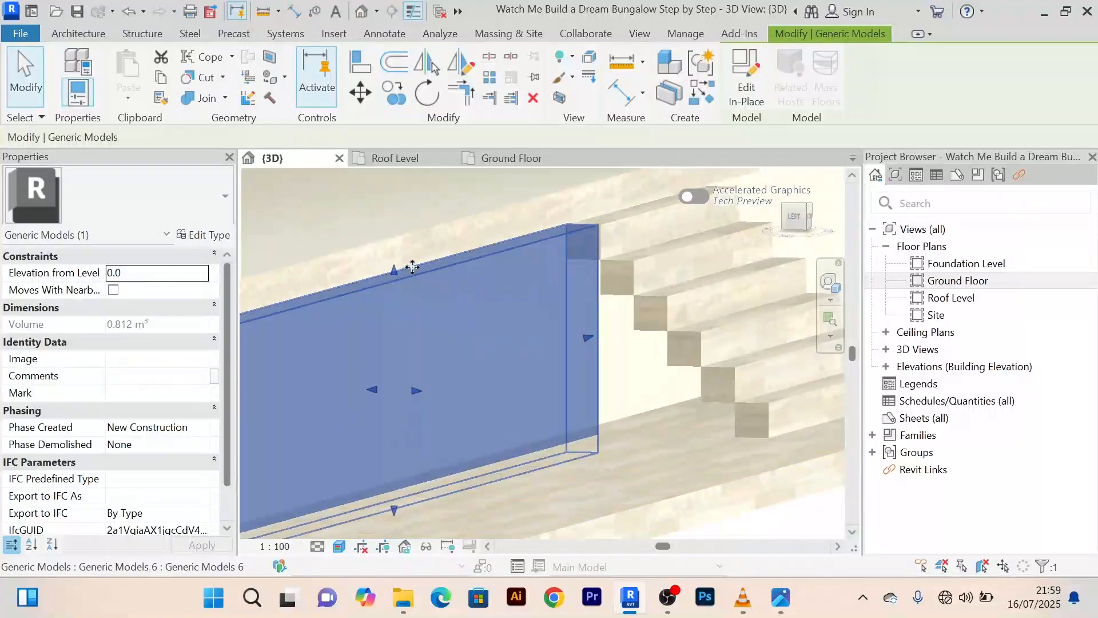
drag(397, 279, 400, 300)
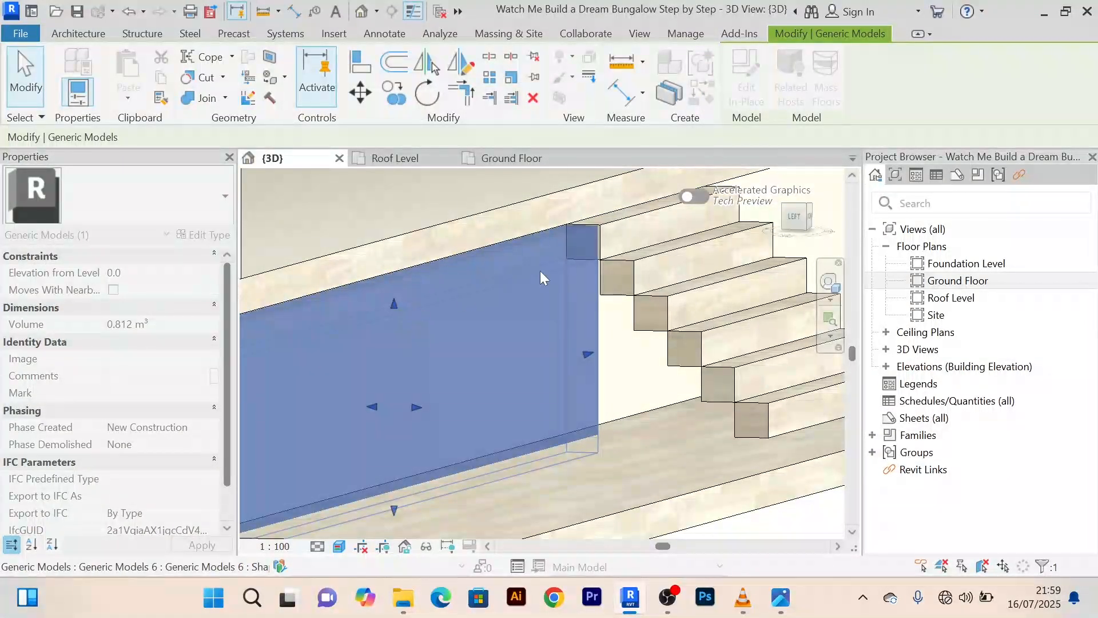
scroll(540, 278, up, 3)
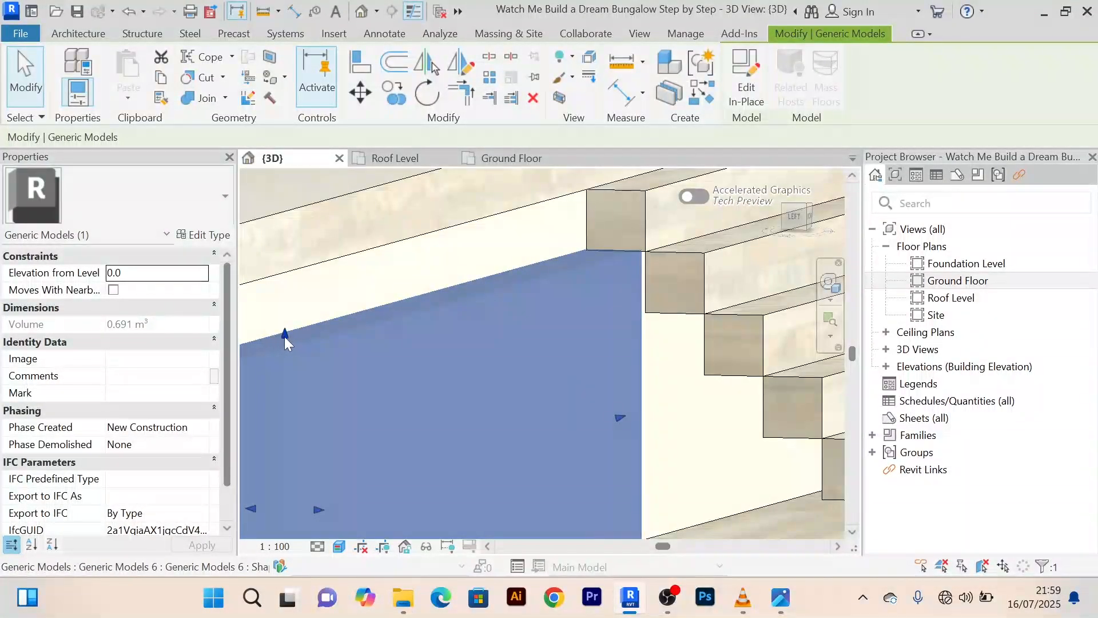
drag(284, 336, 284, 353)
scroll(645, 255, up, 3)
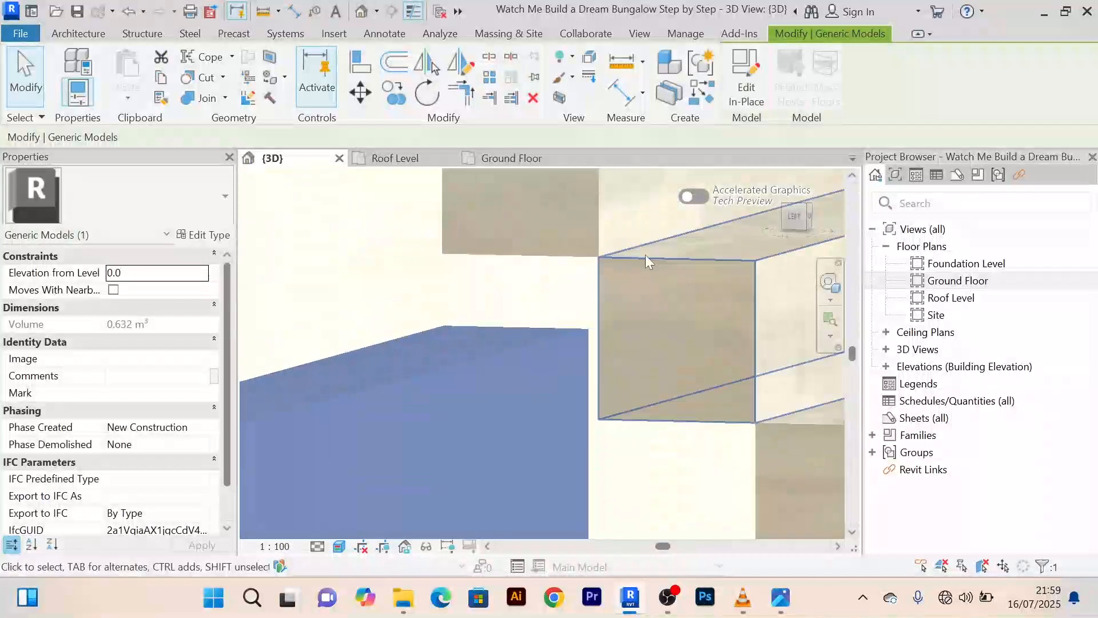
scroll(645, 255, up, 2)
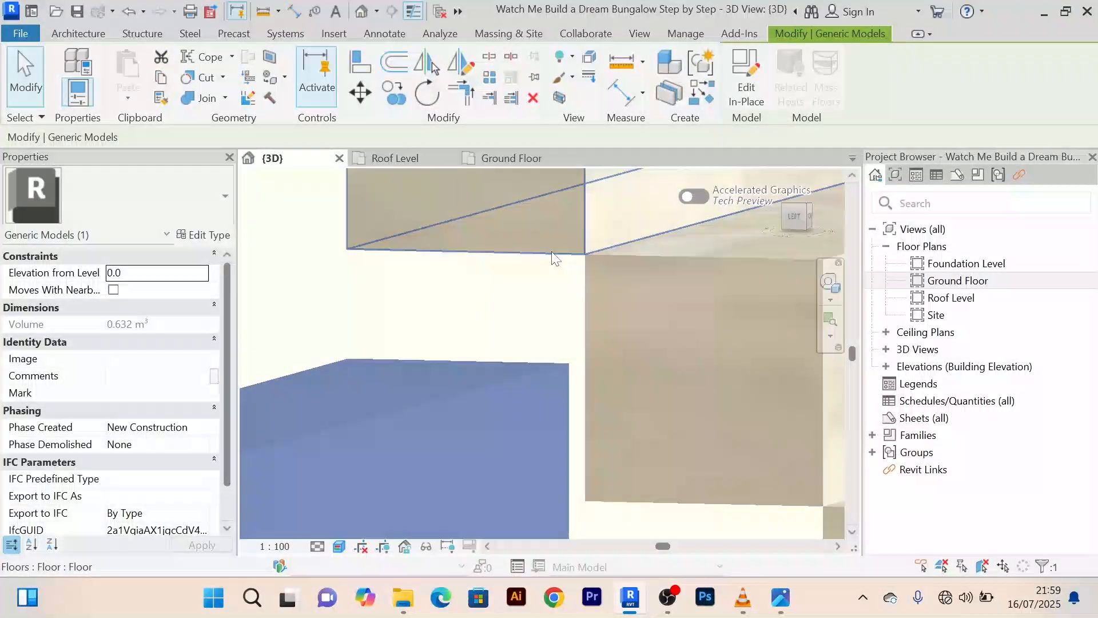
Align the top face of the extrusion with the underside of the top entrance step
click(359, 62)
scroll(539, 307, down, 2)
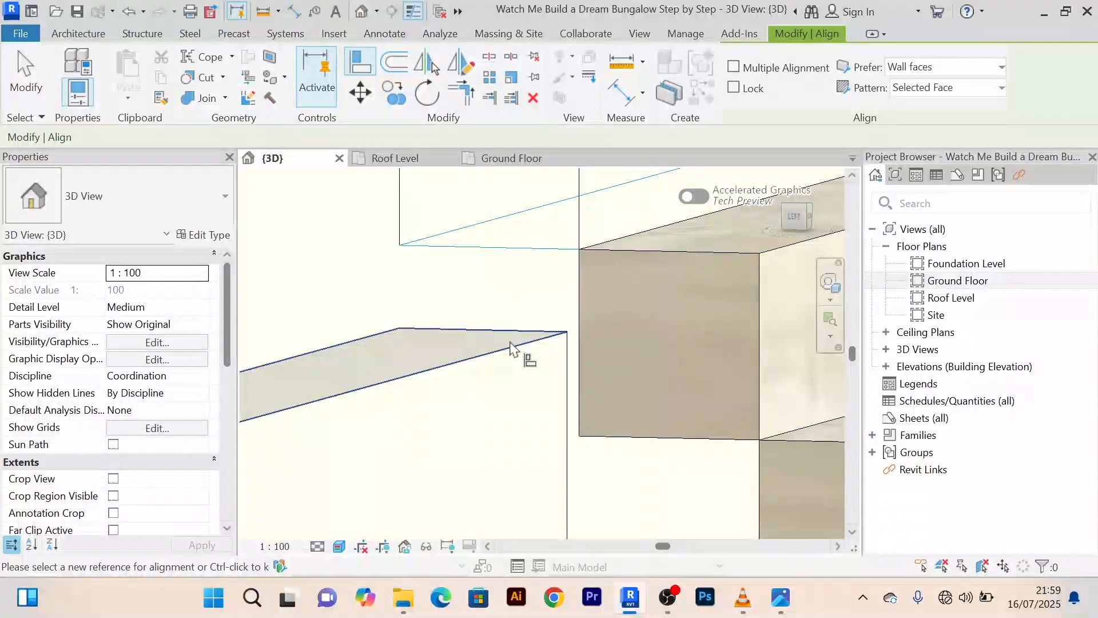
scroll(511, 346, down, 6)
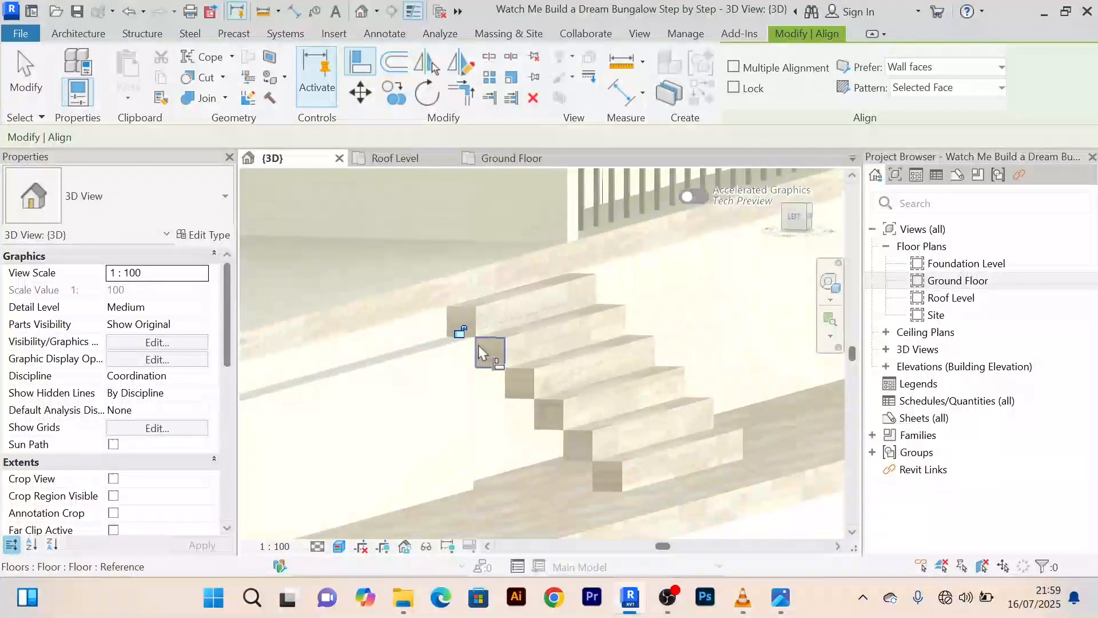
middle_drag(478, 345, 517, 328)
right_click(664, 257)
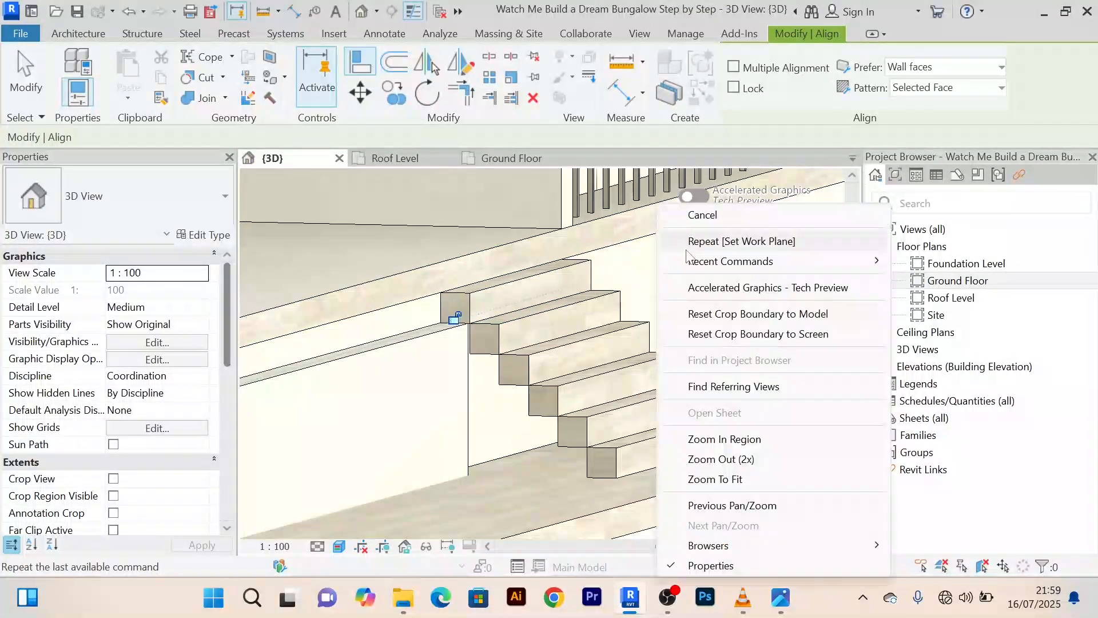
key(Escape)
Stretch the extrusion's end behind the steps along the whole front, up to the far corner of the base
scroll(684, 300, down, 5)
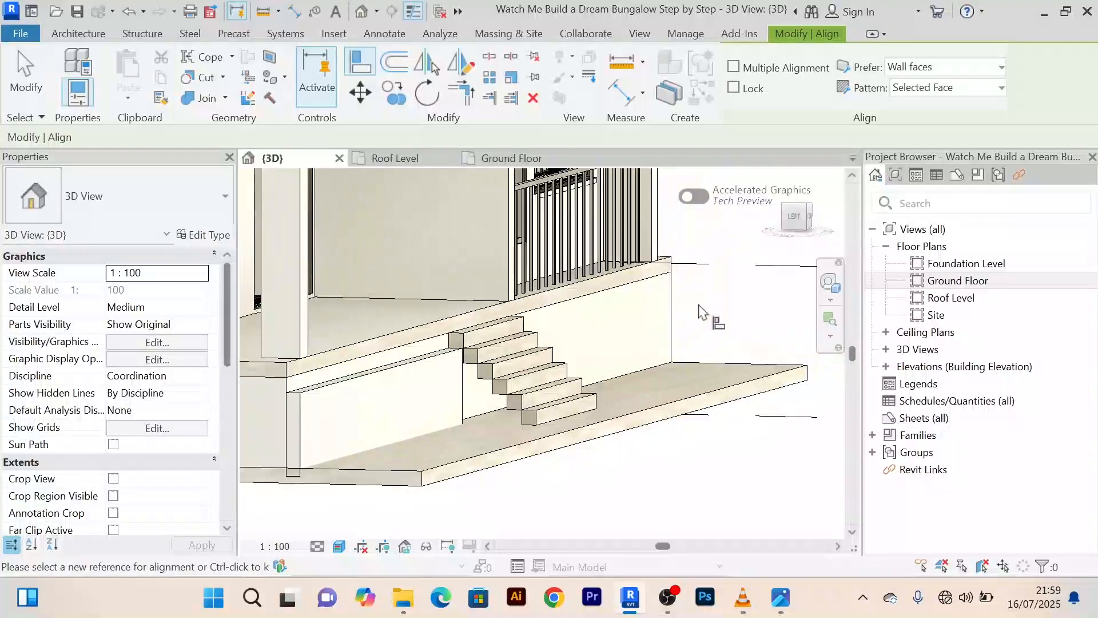
scroll(654, 311, down, 2)
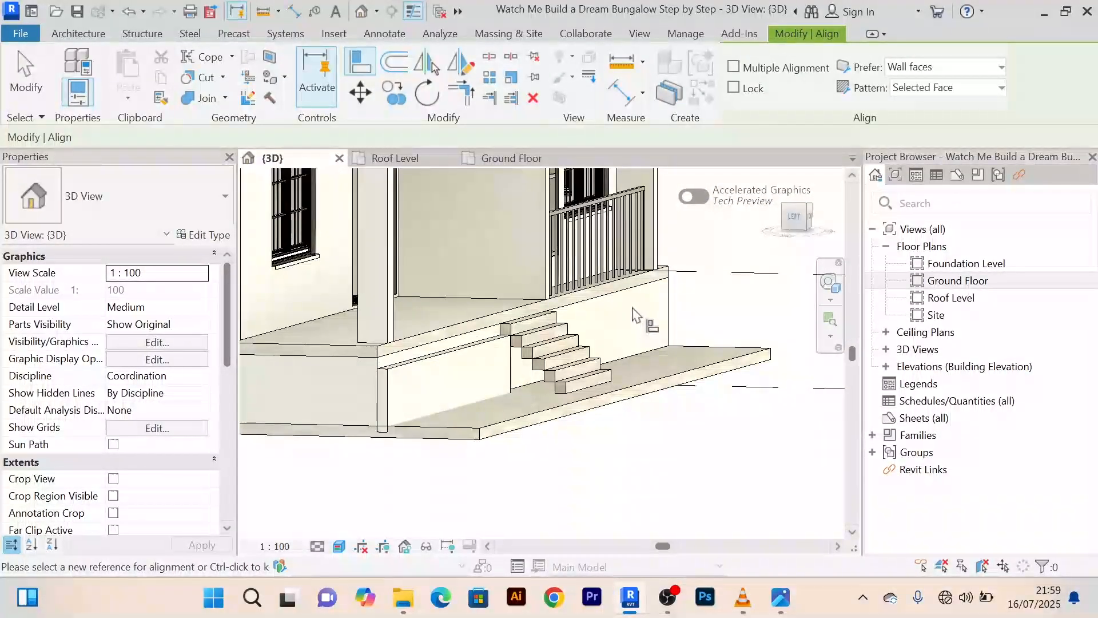
shift+middle_drag(633, 315, 661, 363)
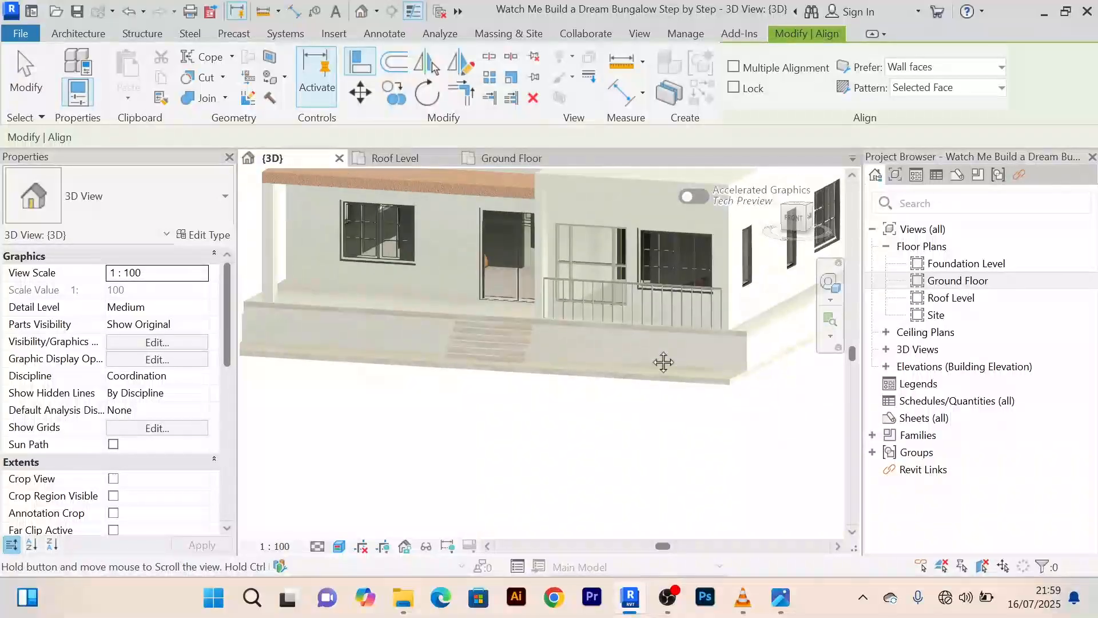
scroll(502, 341, up, 3)
scroll(458, 330, up, 5)
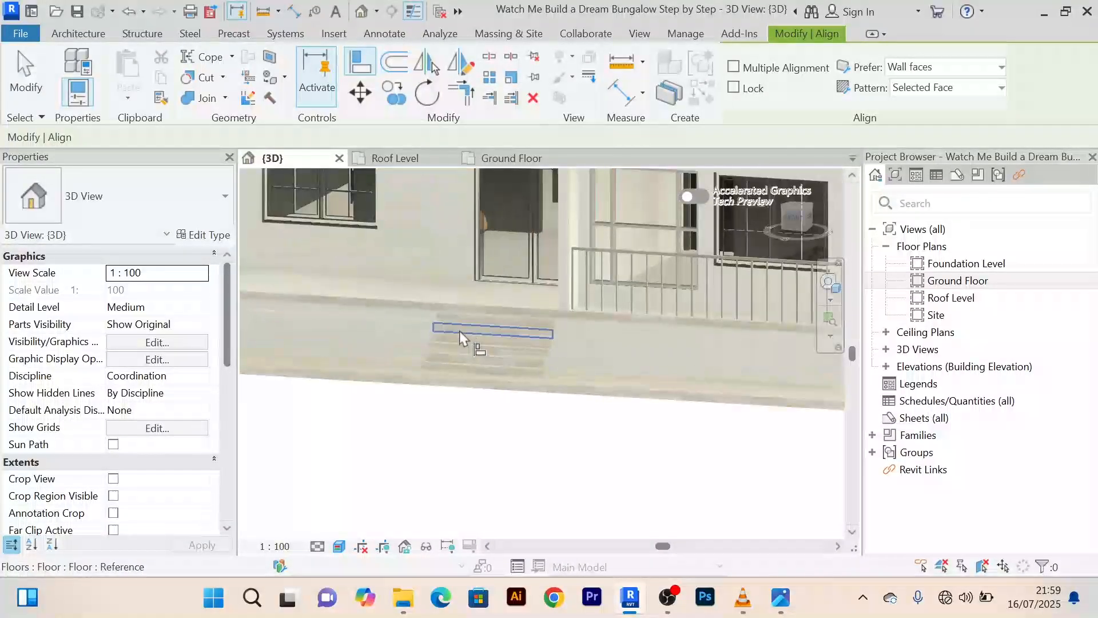
right_click(407, 245)
click(454, 217)
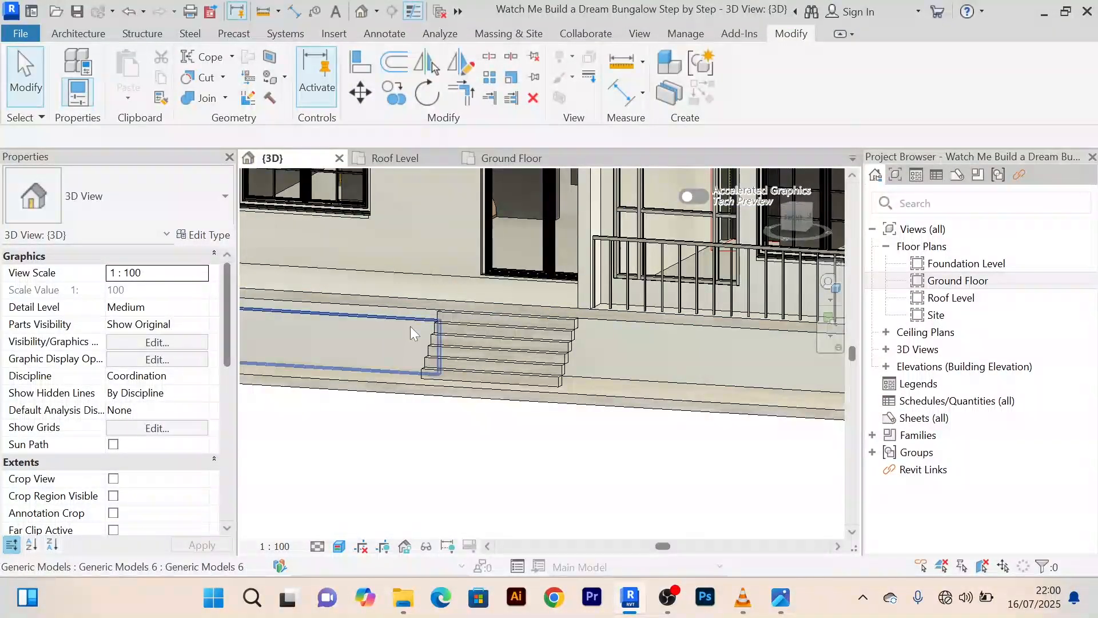
click(410, 326)
drag(445, 347, 616, 369)
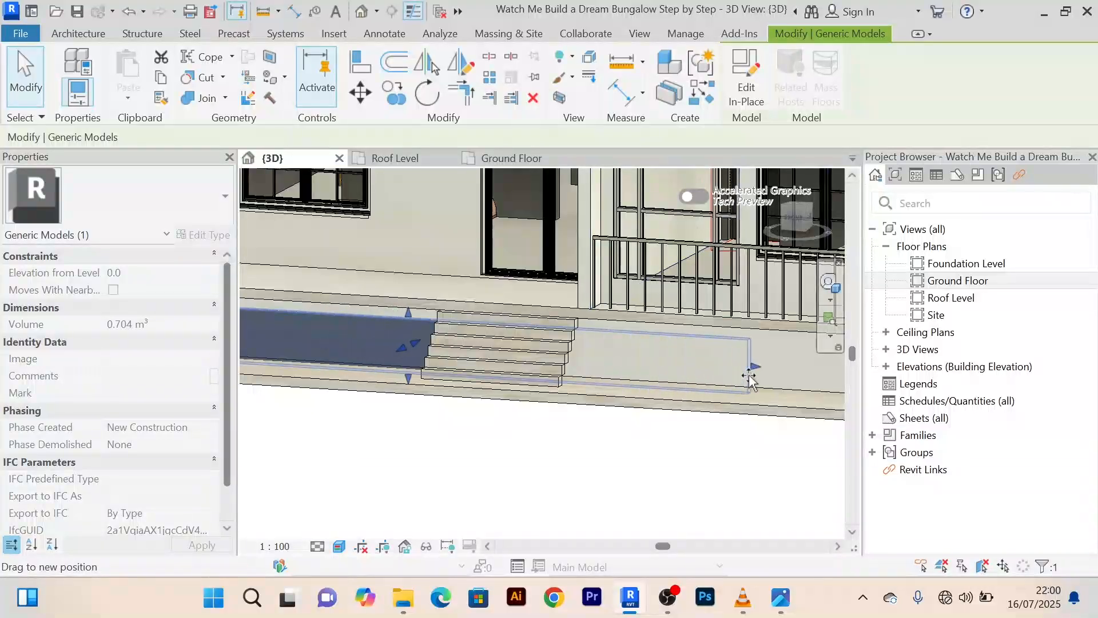
drag(750, 377, 750, 379)
scroll(530, 360, down, 5)
scroll(544, 359, up, 8)
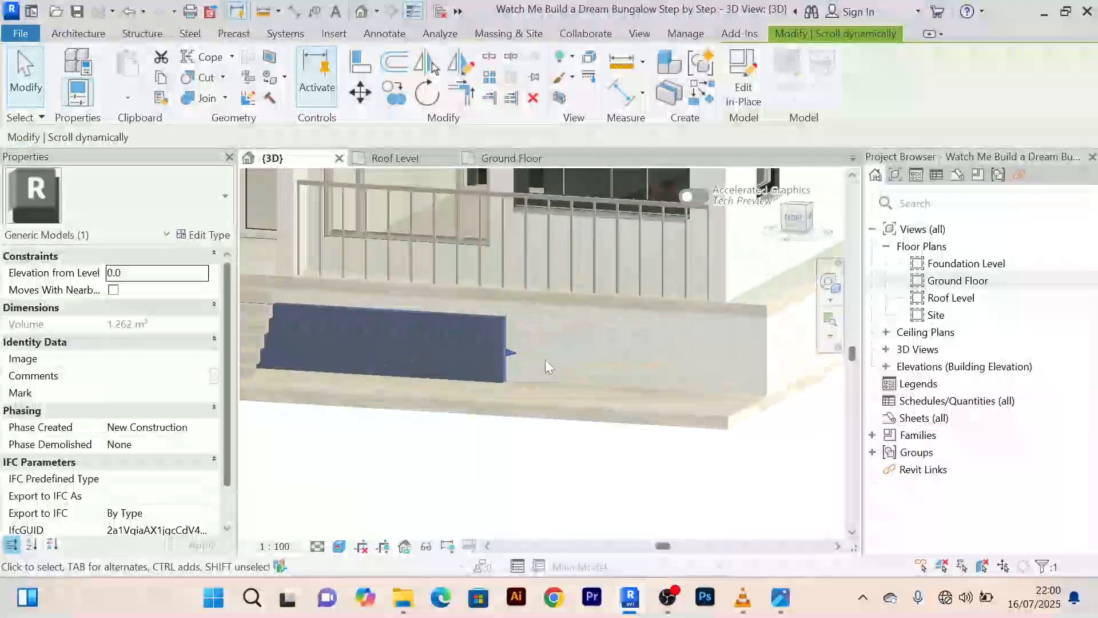
drag(511, 354, 762, 384)
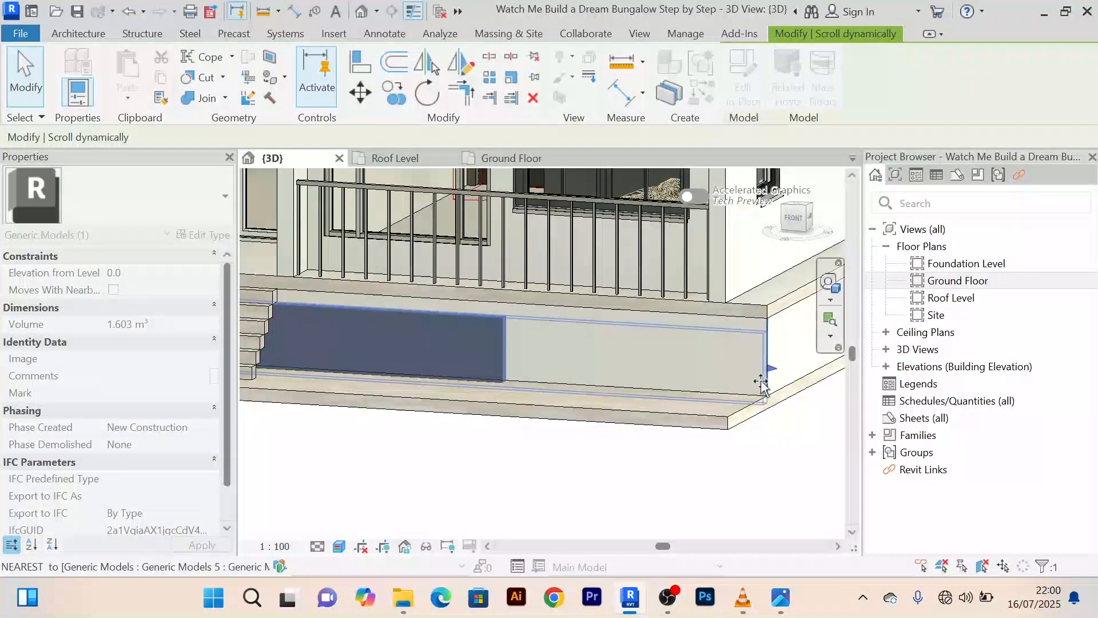
click(758, 485)
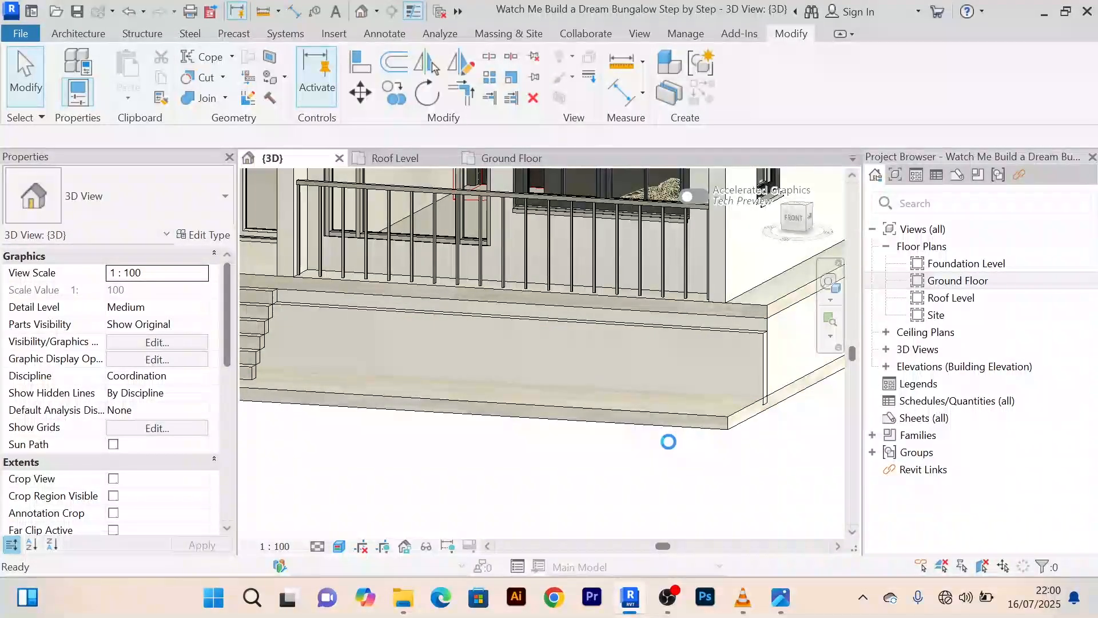
Examine the stretched extrusion and its junction with the entrance steps from the front and the left side
scroll(570, 439, down, 2)
mouse_move(571, 438)
shift+middle_down()
mouse_move(693, 429)
mouse_move(563, 438)
shift+middle_up()
scroll(723, 296, up, 5)
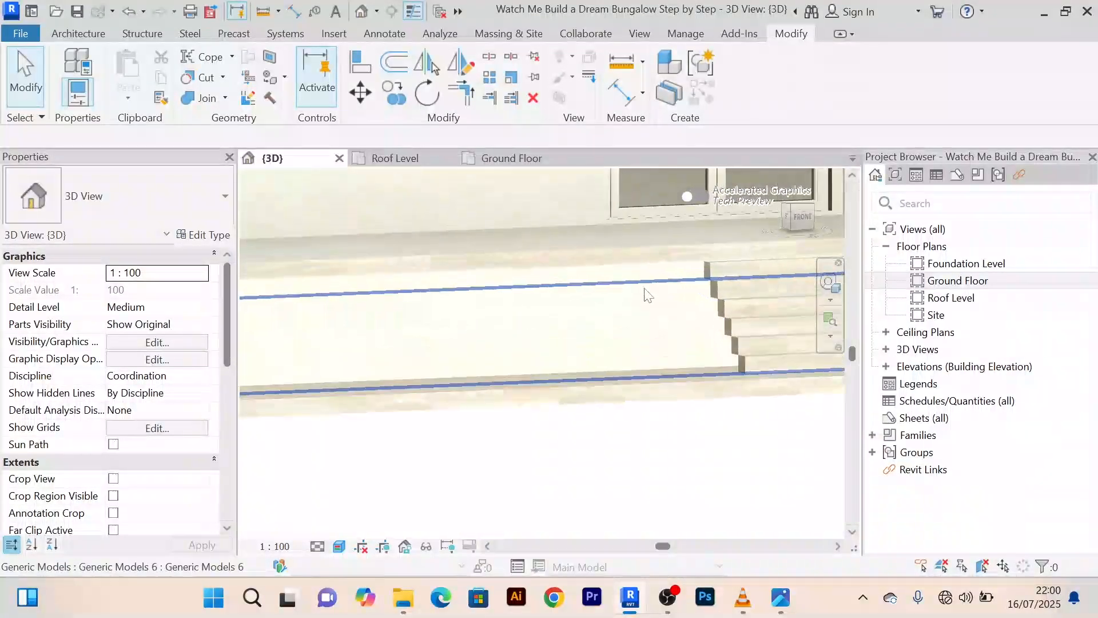
middle_drag(676, 287, 583, 318)
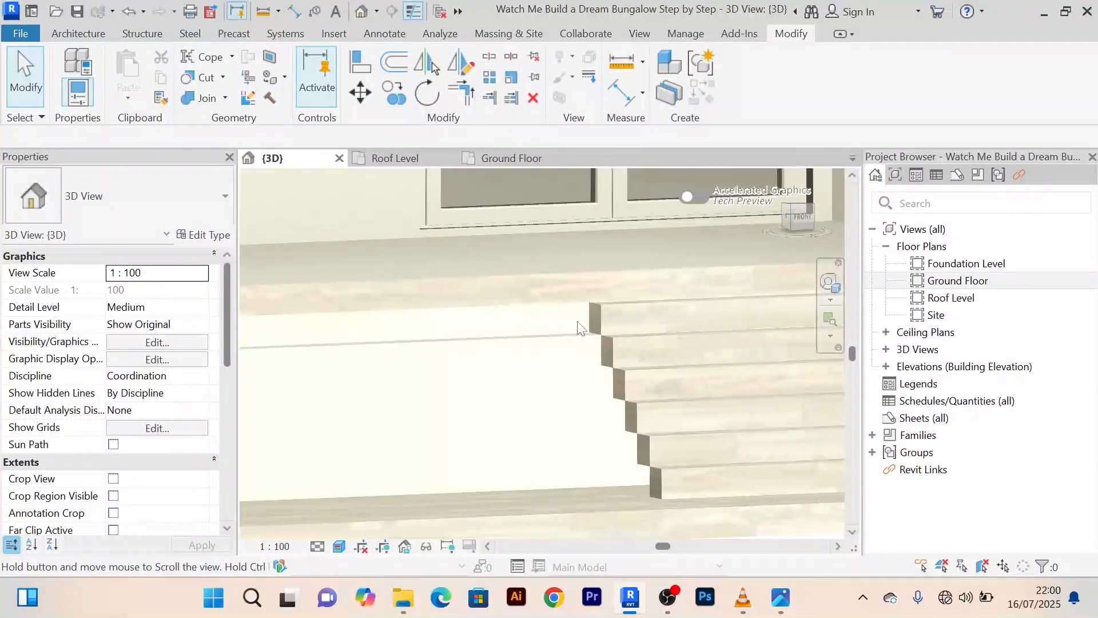
scroll(577, 346, down, 2)
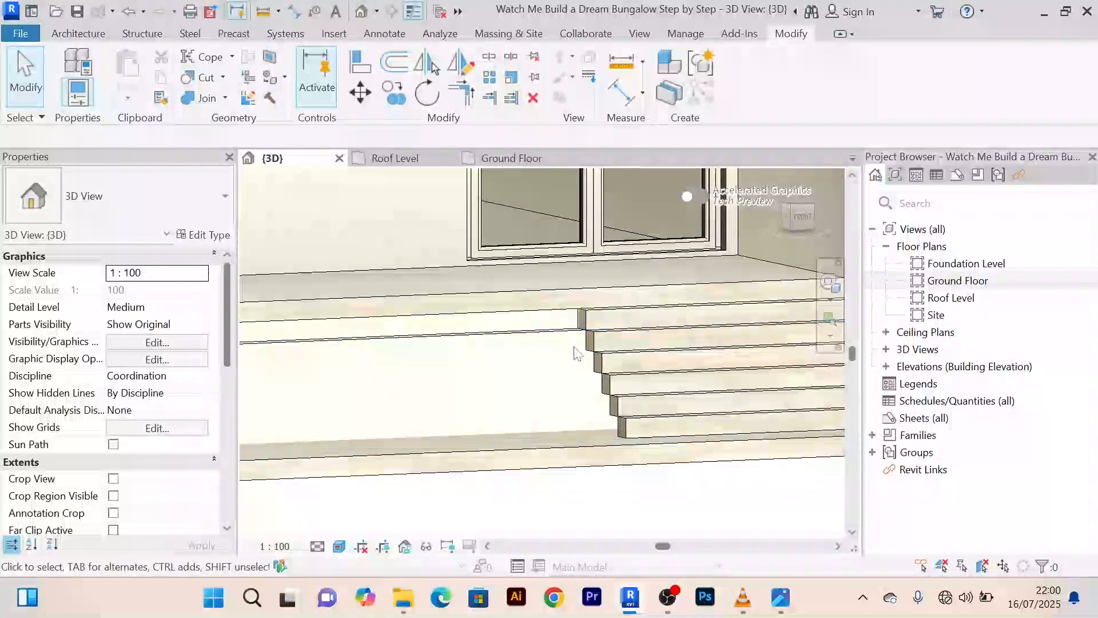
scroll(558, 356, down, 2)
shift+middle_drag(559, 359, 506, 369)
scroll(715, 371, up, 2)
middle_drag(662, 374, 483, 393)
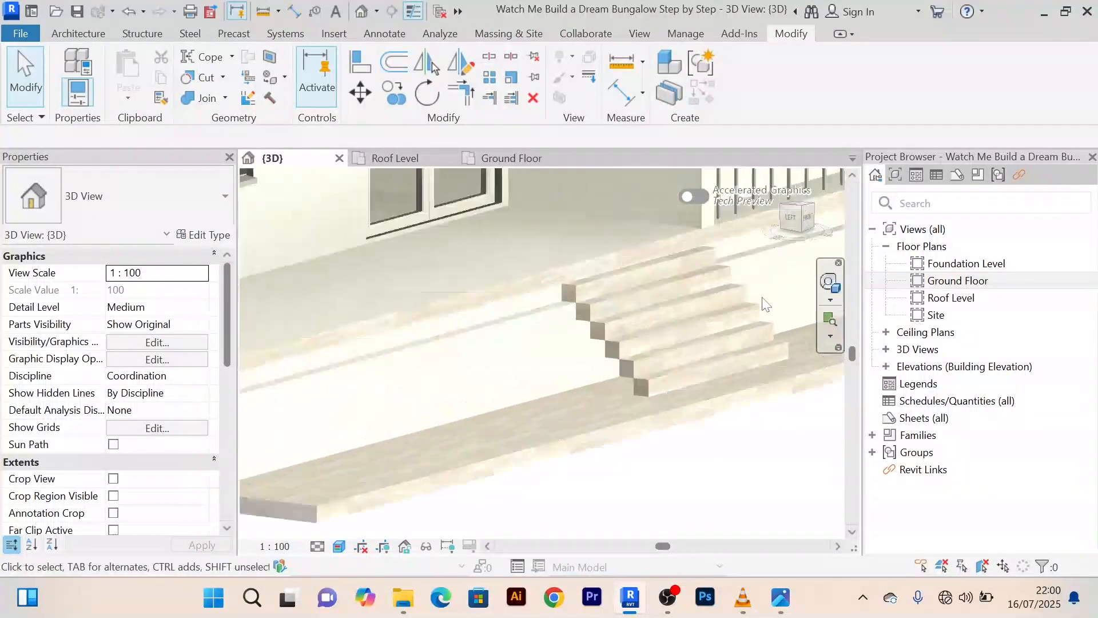
scroll(766, 304, up, 2)
middle_drag(555, 342, 557, 286)
scroll(557, 286, down, 1)
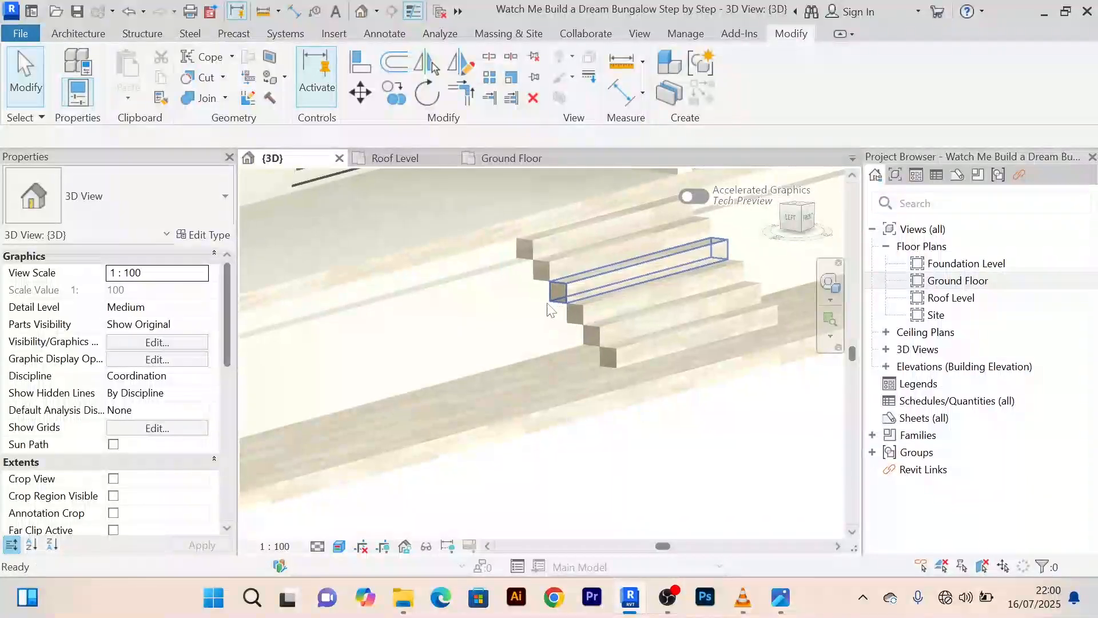
Start an in-place component in the Generic Models category, named Generic Models 7
click(78, 33)
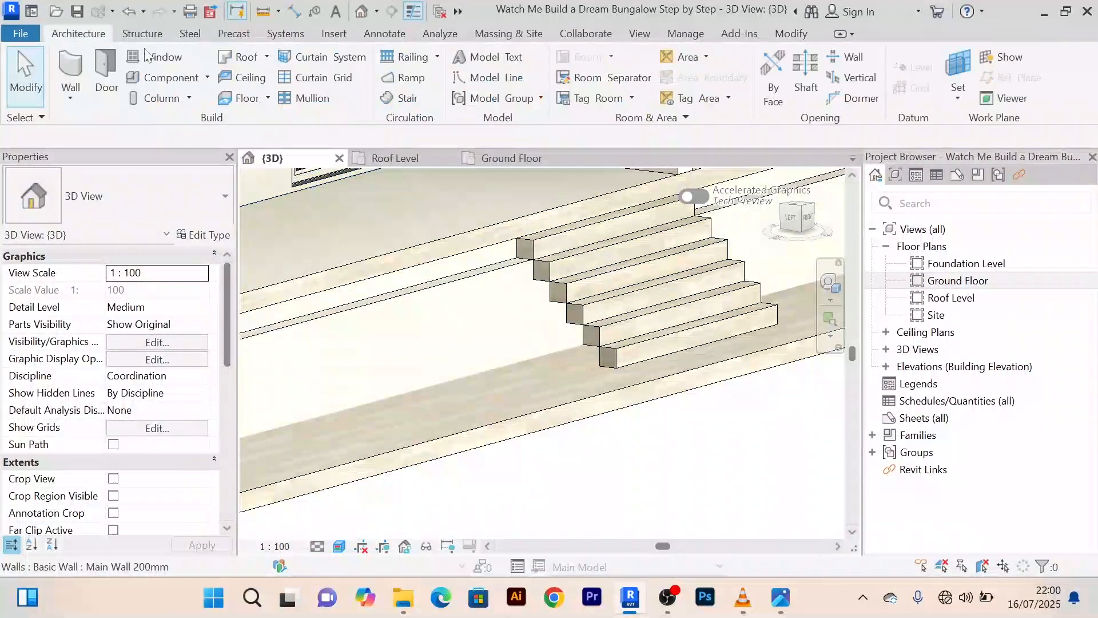
click(209, 78)
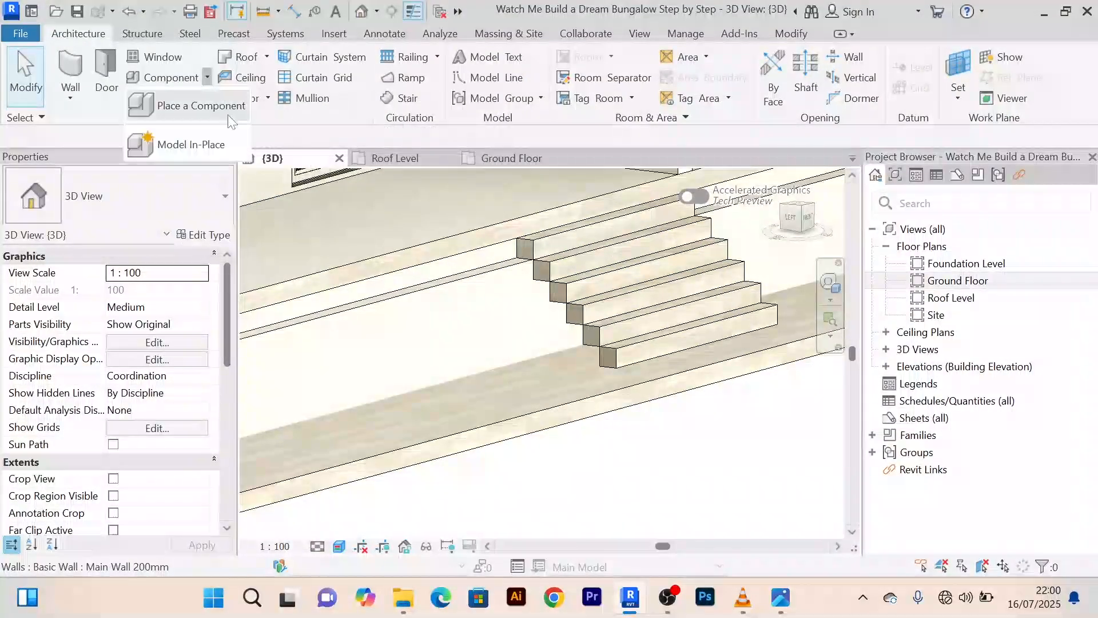
click(191, 142)
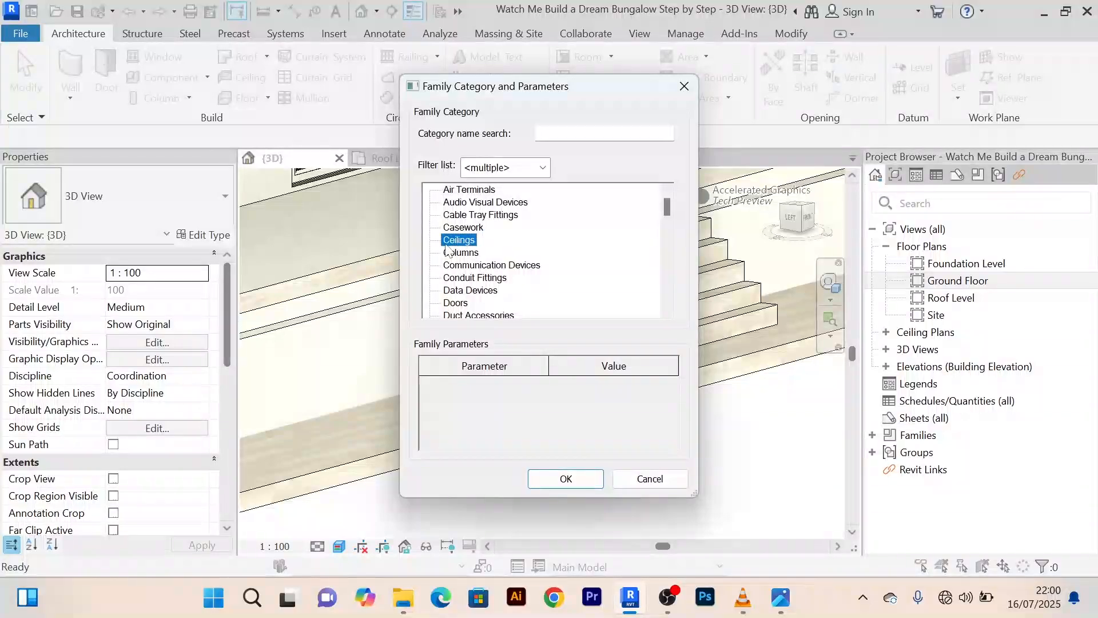
key(g)
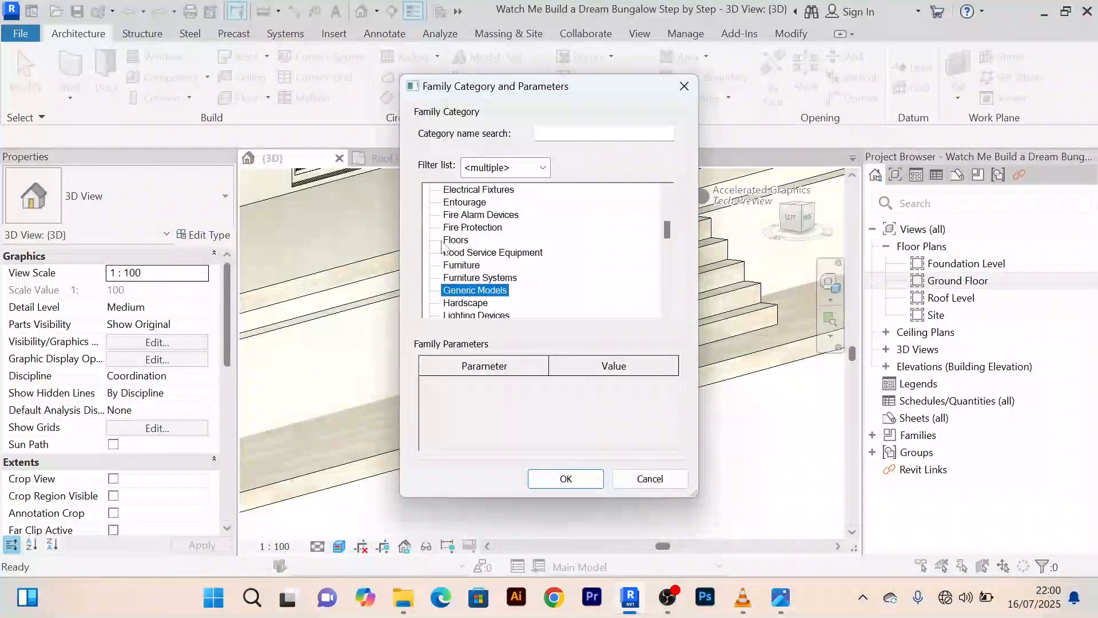
click(566, 478)
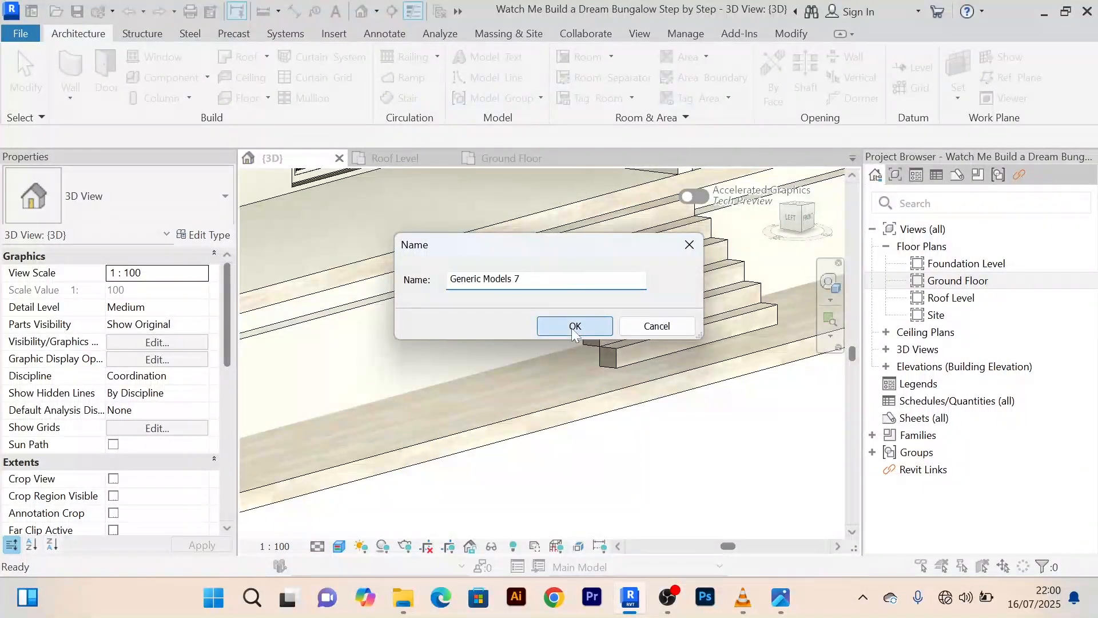
click(575, 327)
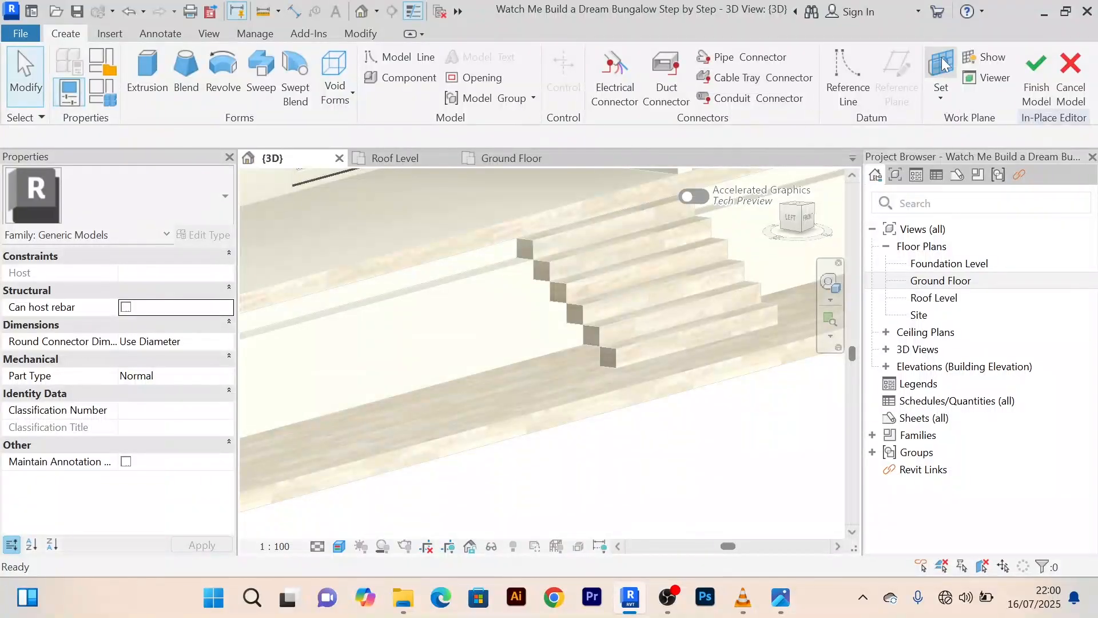
Set the work plane by picking the exposed end face of the second entrance step from the top
click(944, 62)
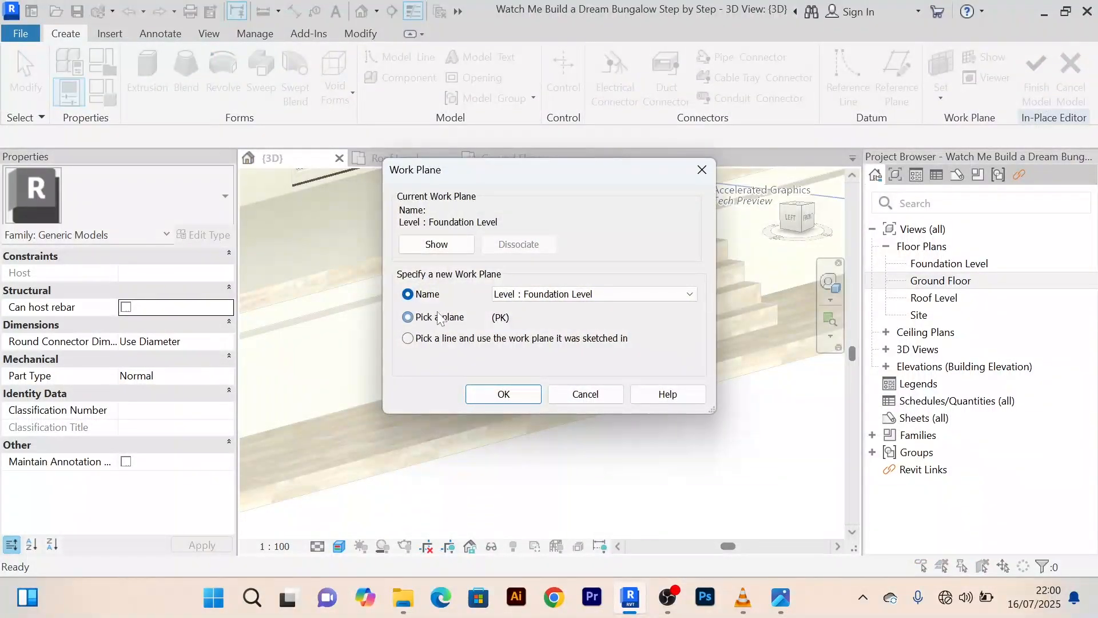
click(503, 395)
scroll(530, 320, up, 4)
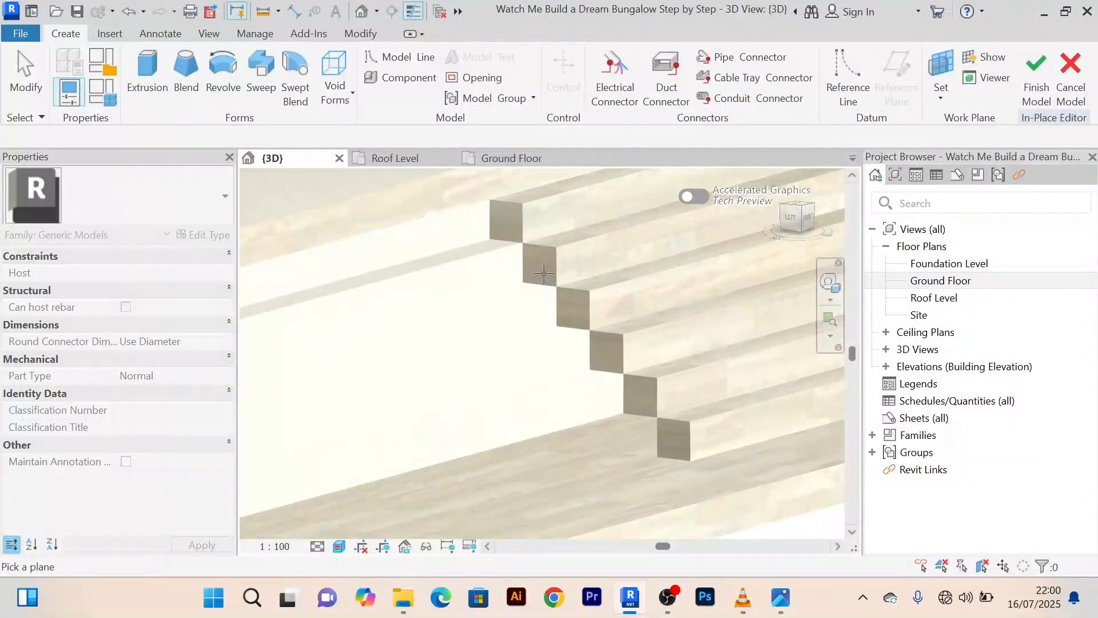
click(554, 264)
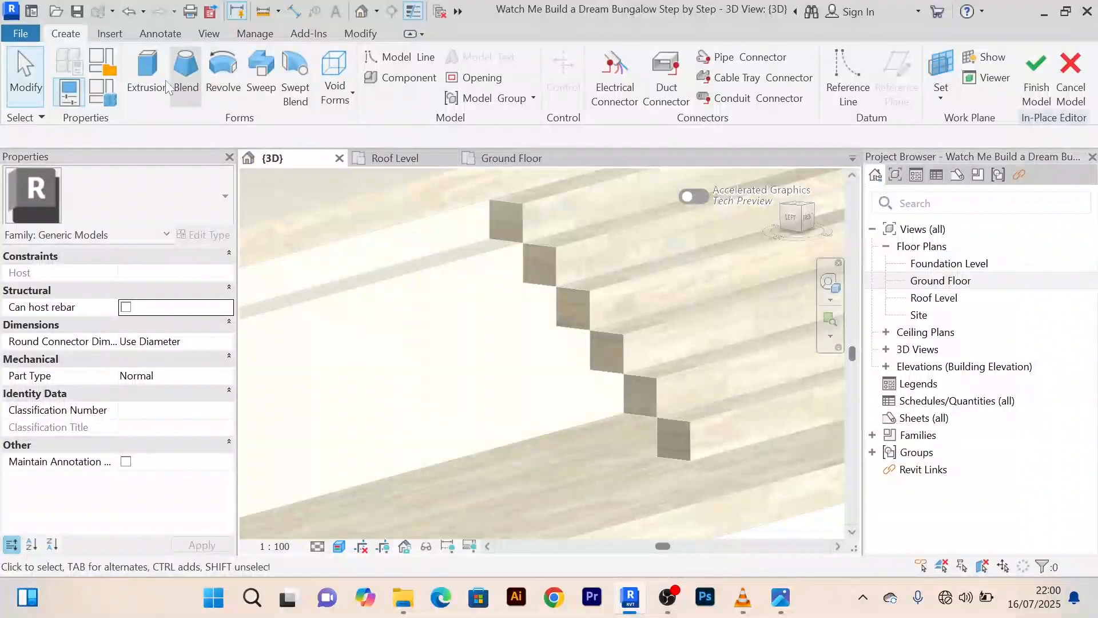
Sketch a rectangle about 140 by 880 mm down from the second step's upper rear corner and extrude it 250 mm
click(148, 74)
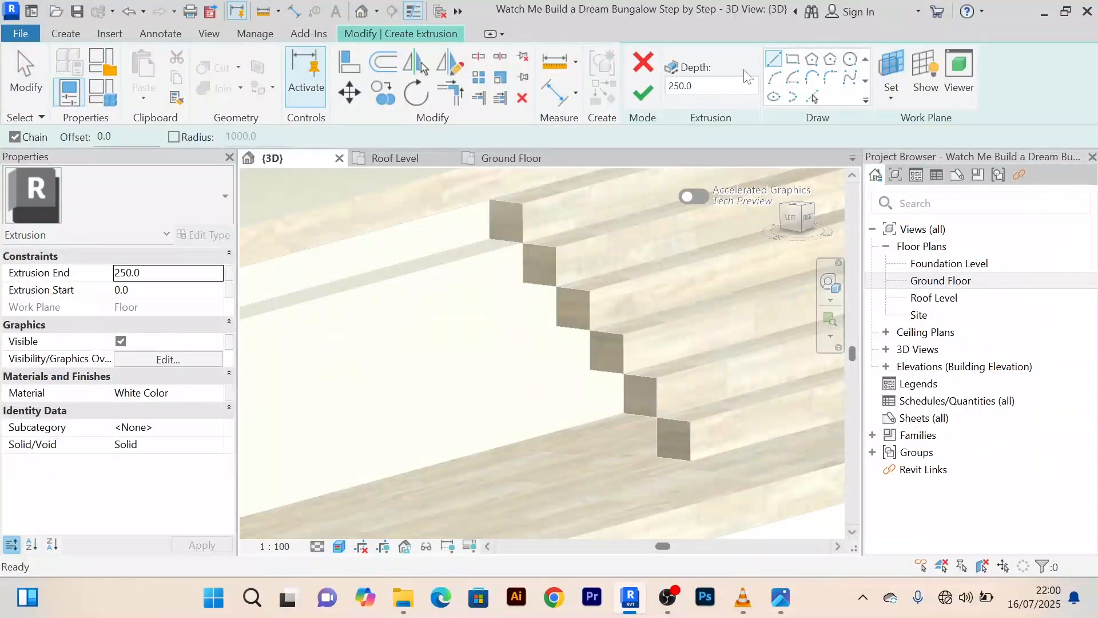
click(523, 242)
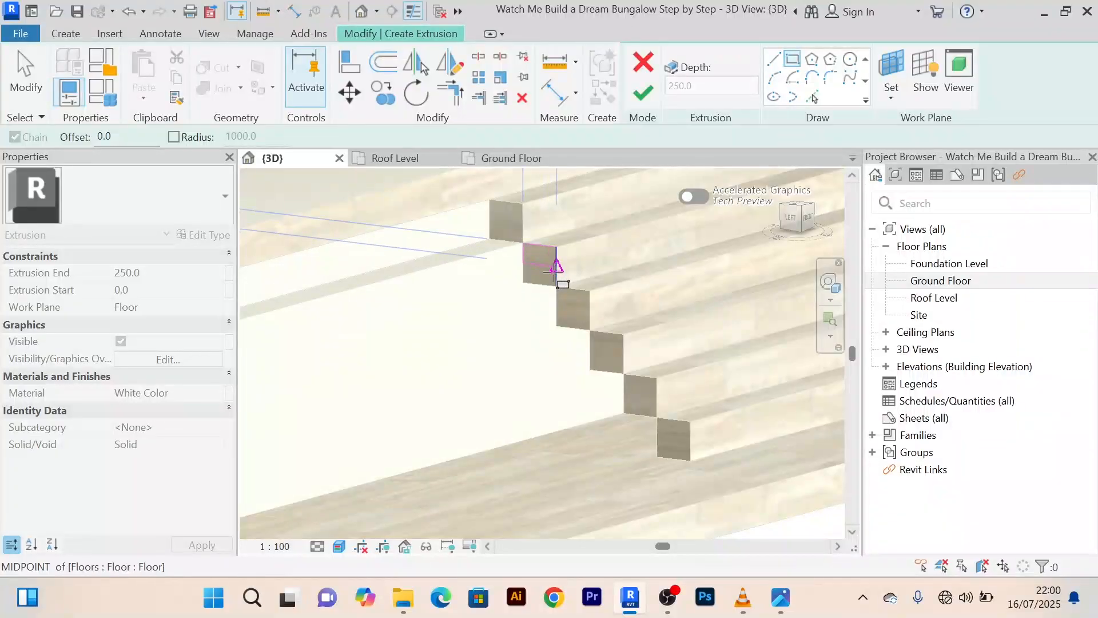
click(546, 476)
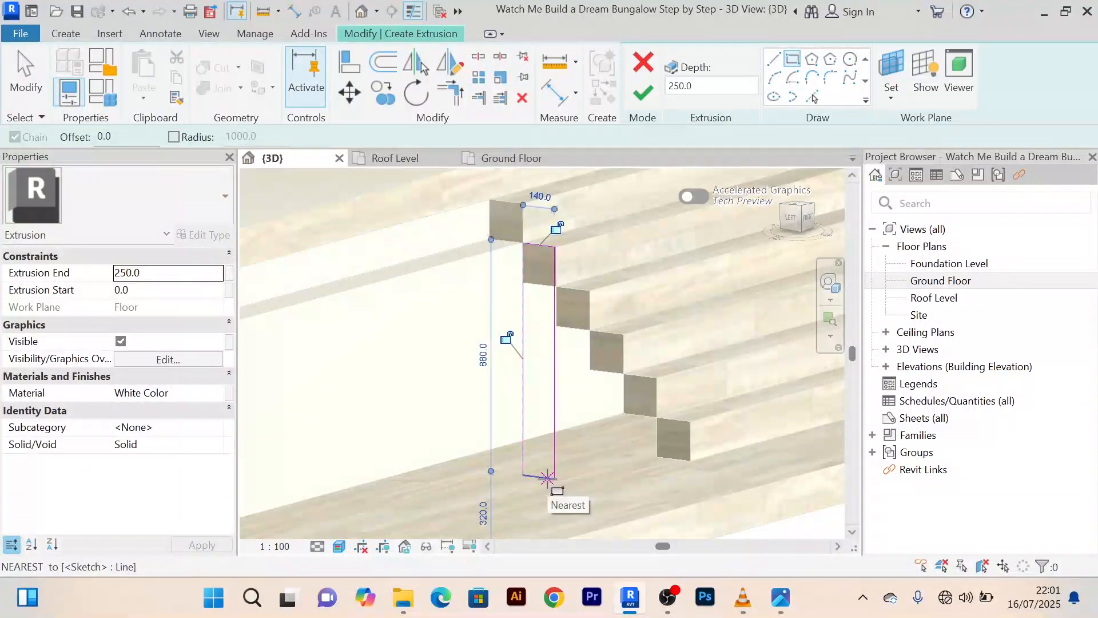
click(644, 94)
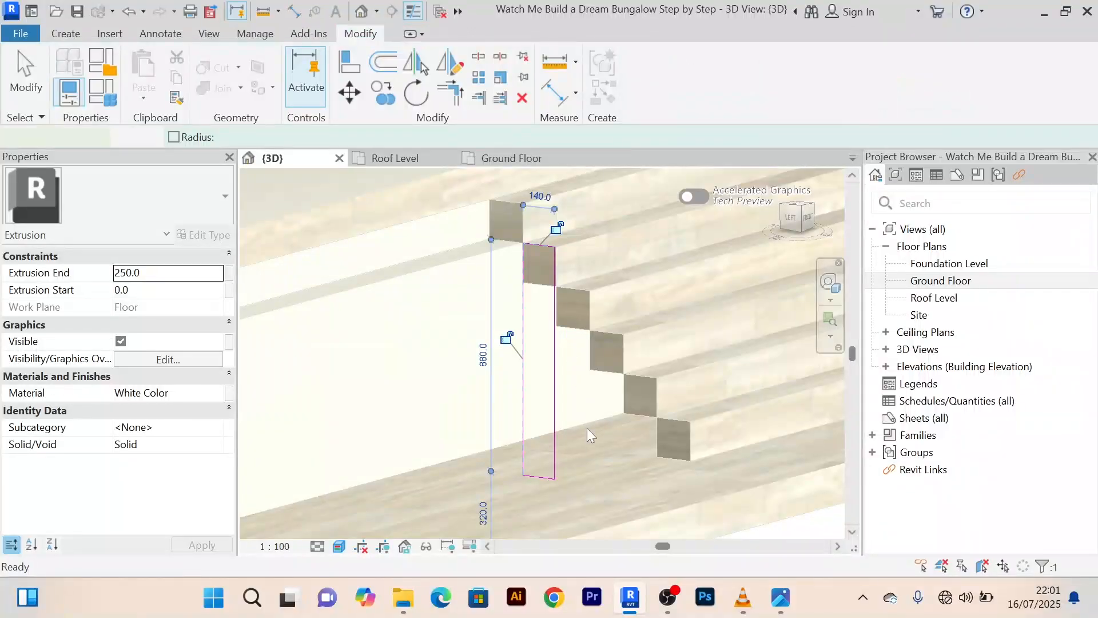
Stretch the second step's infill extrusion to the left end of the base front and finish the in-place model
scroll(584, 441, down, 2)
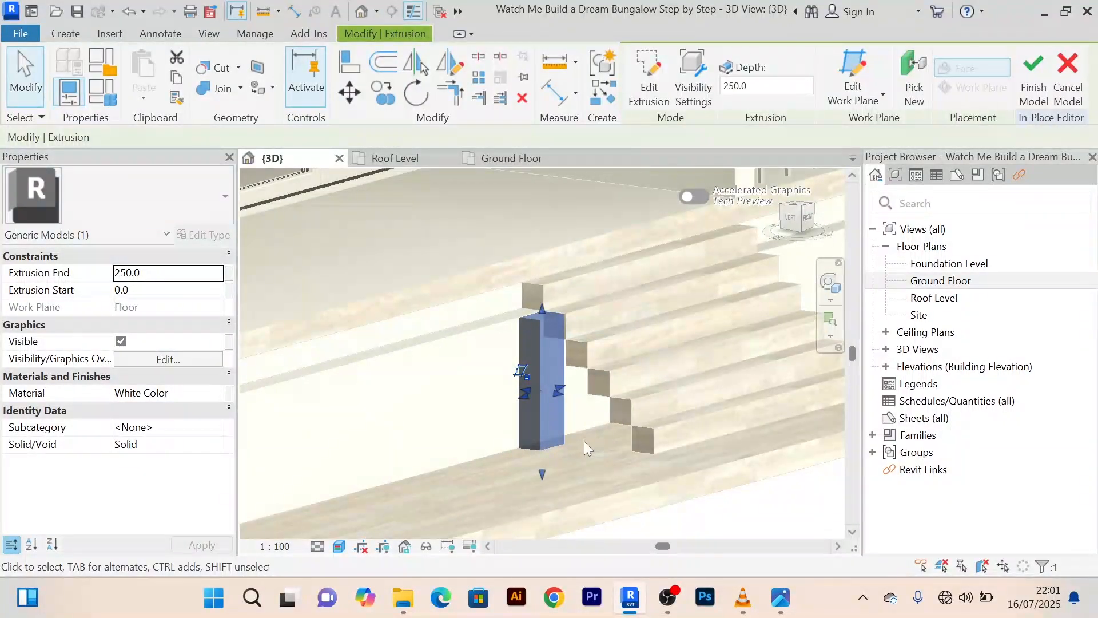
shift+middle_drag(584, 441, 695, 394)
scroll(634, 399, down, 1)
scroll(694, 391, down, 2)
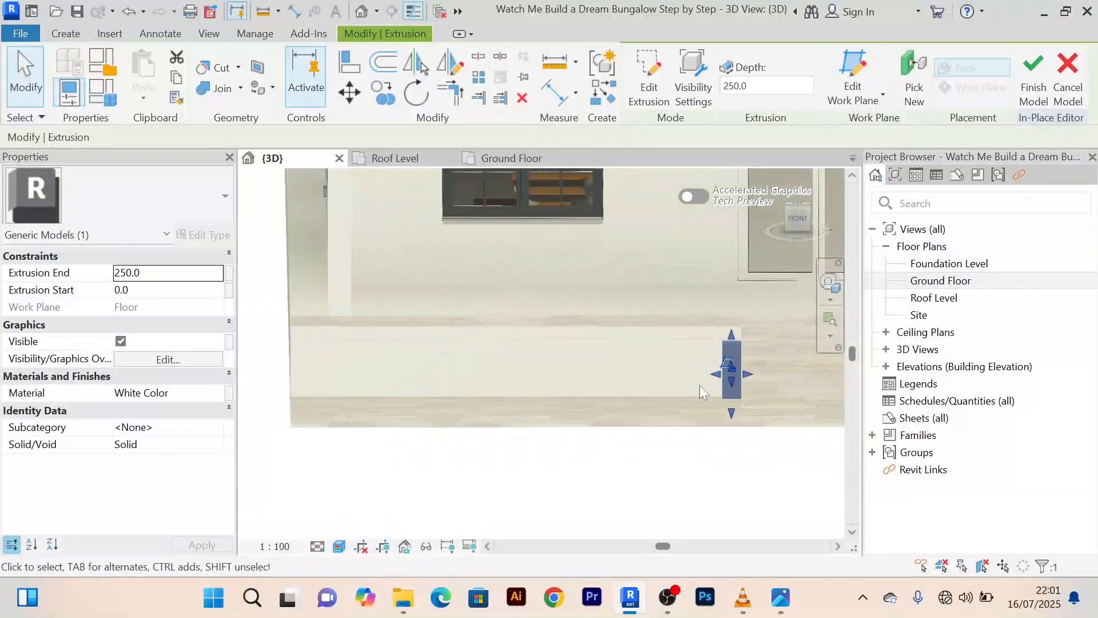
drag(584, 385, 375, 399)
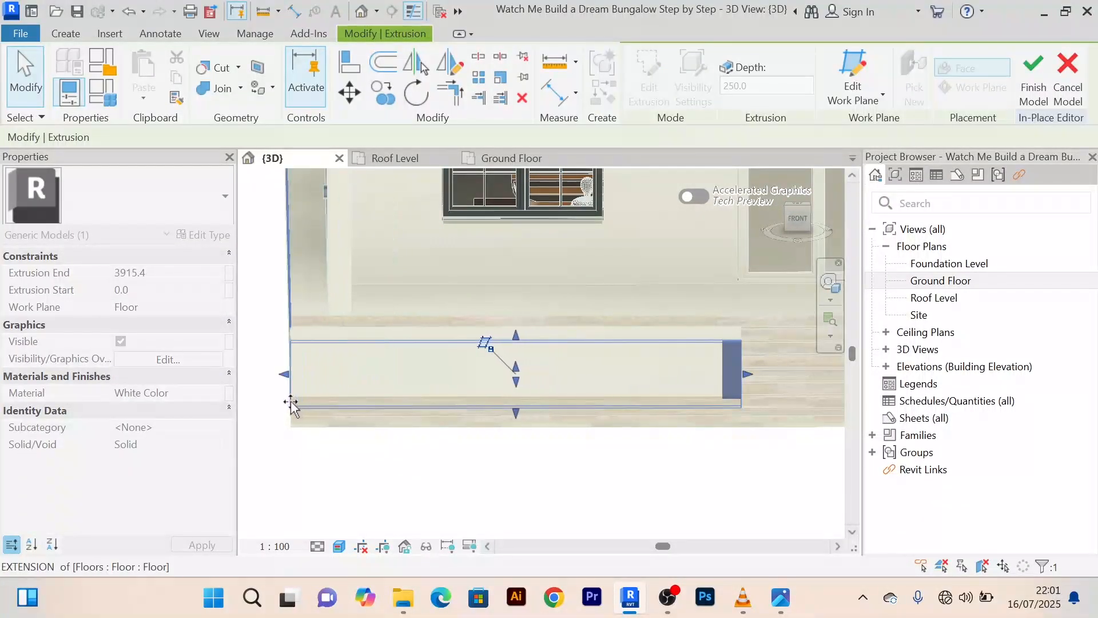
click(1034, 72)
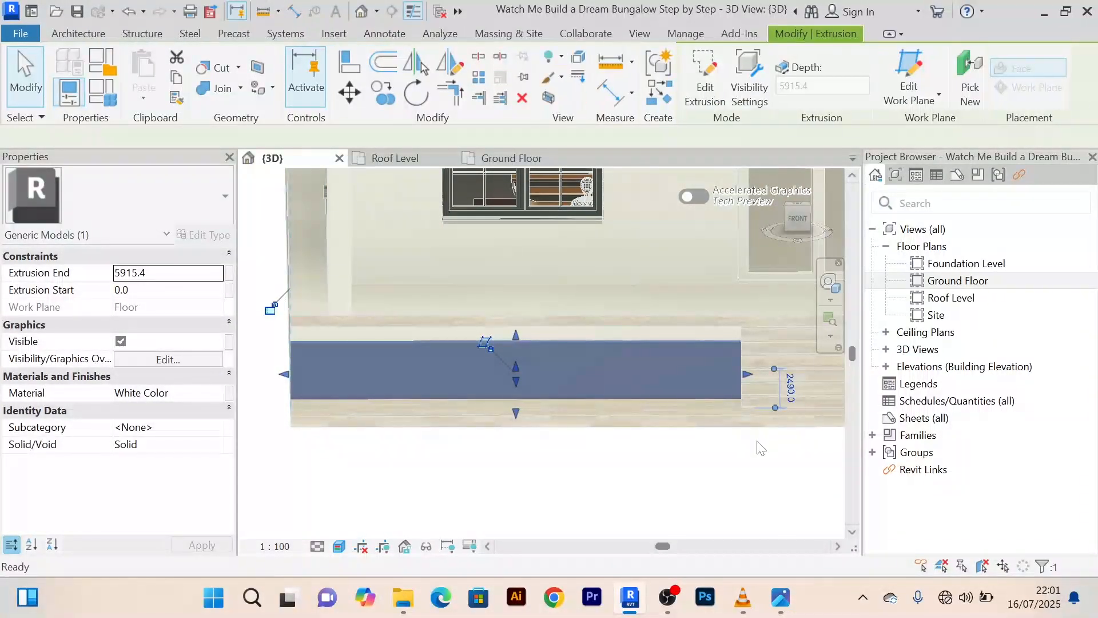
key(Escape)
Extend the second step's infill extrusion behind the stairs to the right end of the base front
scroll(660, 429, down, 2)
middle_drag(645, 439, 517, 437)
scroll(551, 389, up, 3)
click(592, 346)
middle_drag(609, 373, 498, 401)
drag(732, 394, 758, 397)
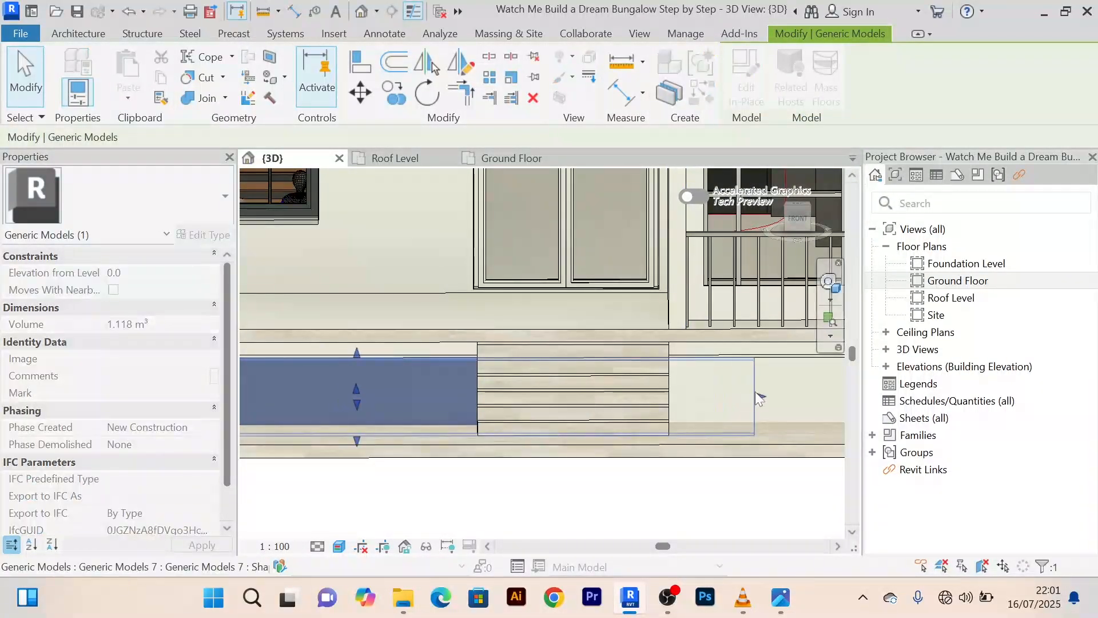
scroll(599, 396, down, 2)
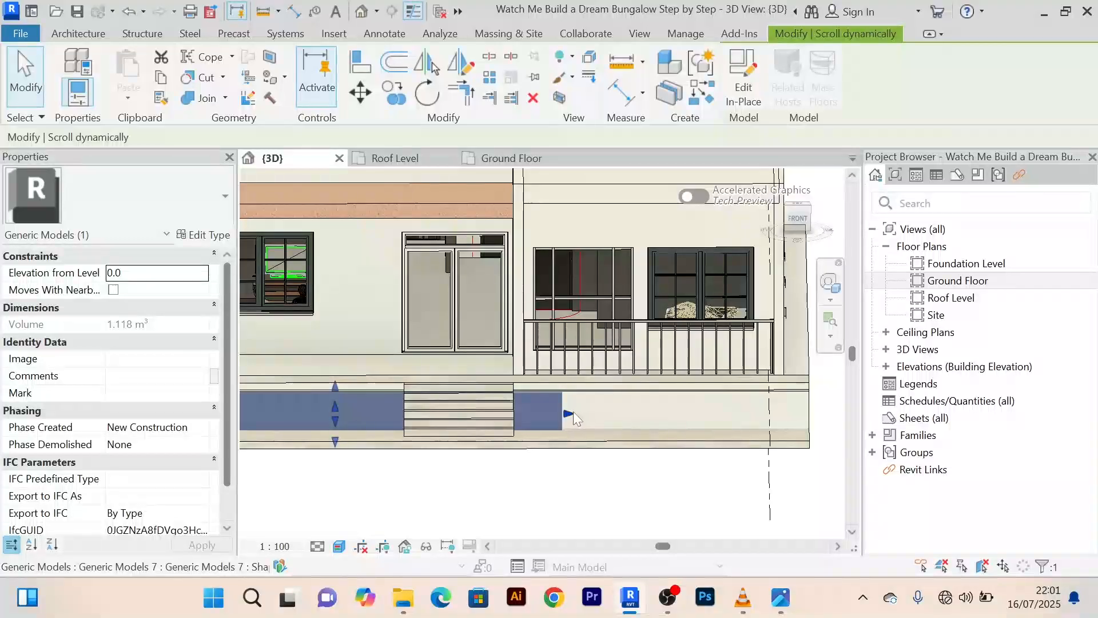
drag(574, 410, 797, 423)
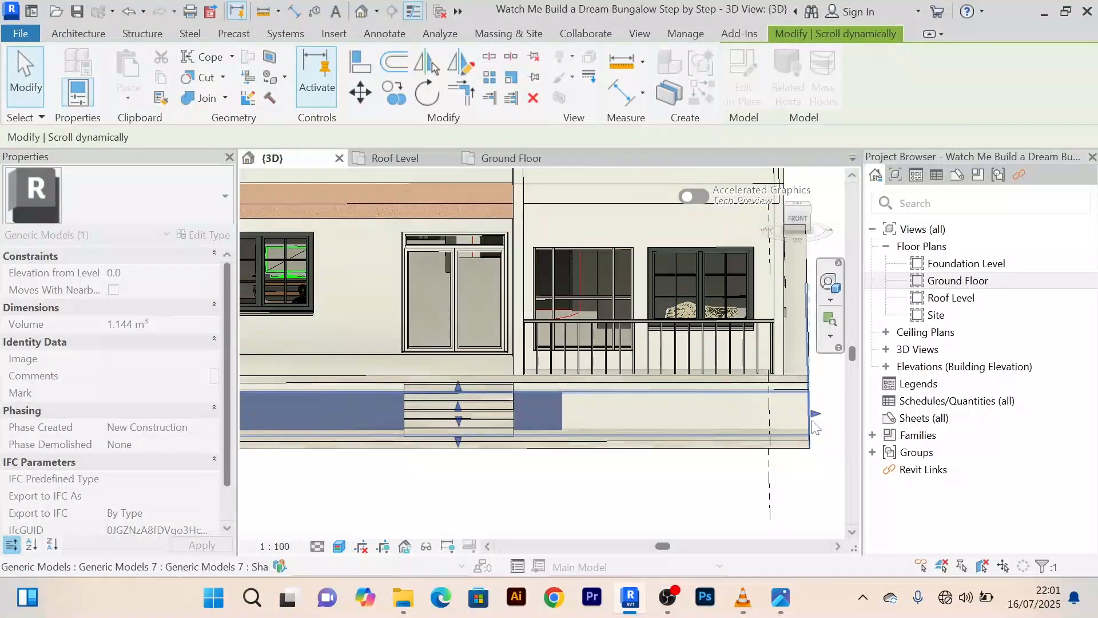
scroll(597, 494, down, 3)
middle_drag(597, 494, 636, 440)
click(625, 439)
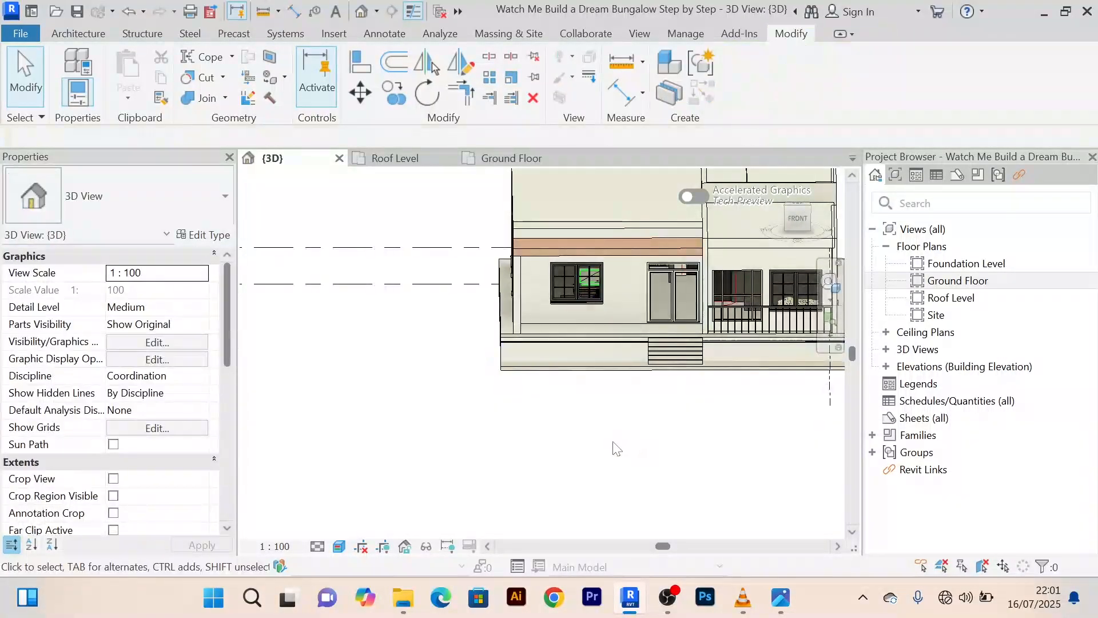
Examine how the two stretched extrusions meet the base corner and the entrance steps from the left
scroll(570, 445, down, 1)
shift+middle_drag(572, 451, 716, 448)
scroll(637, 380, up, 5)
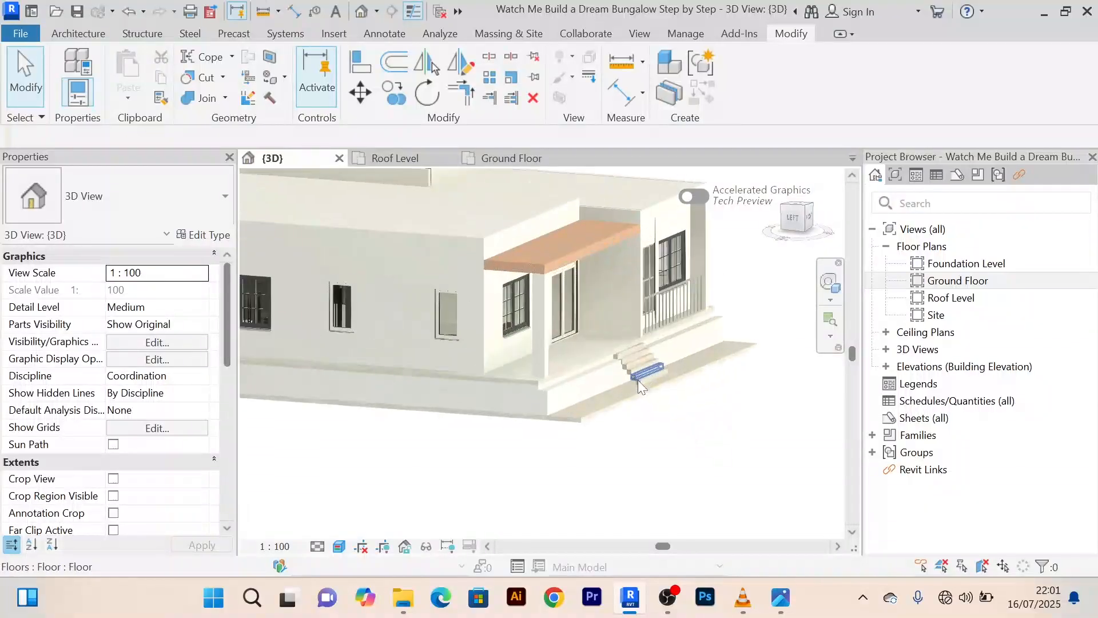
scroll(664, 468, up, 2)
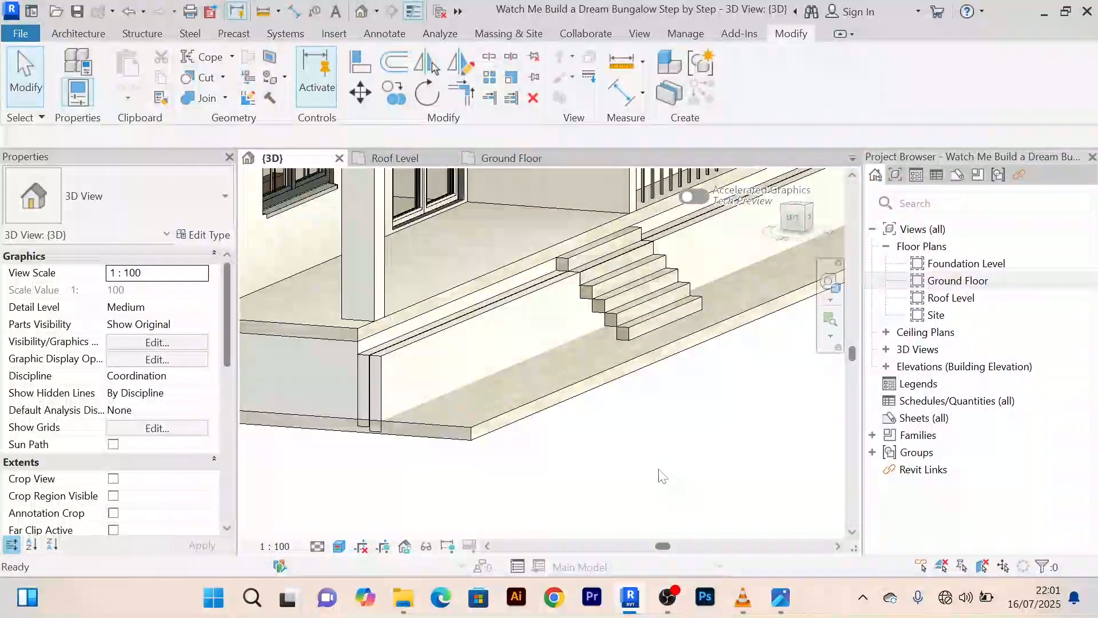
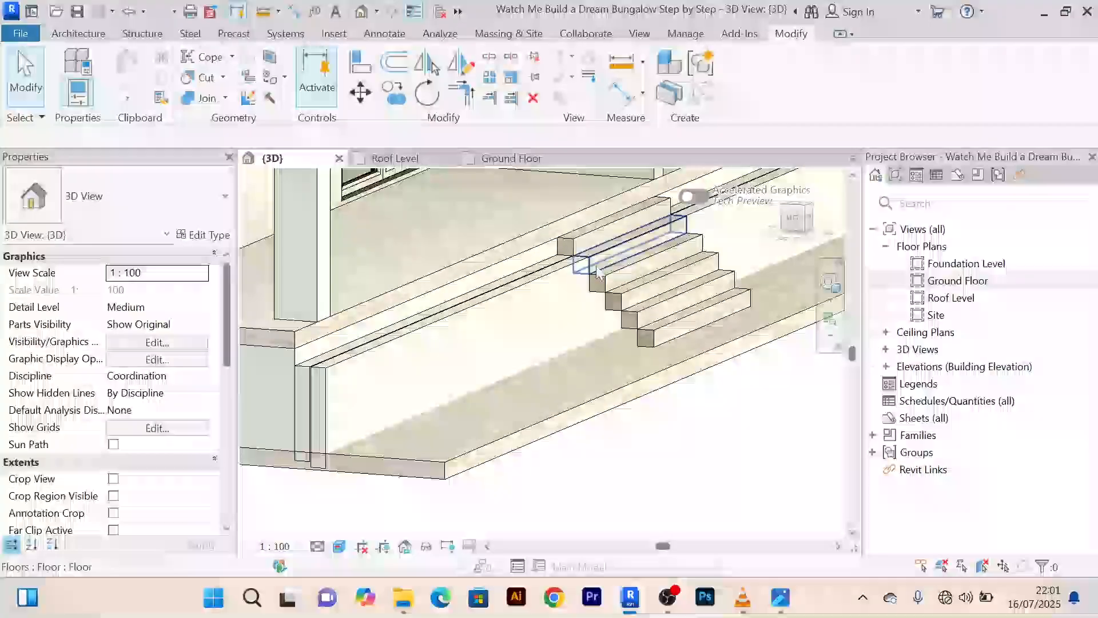
scroll(598, 269, up, 4)
scroll(596, 265, down, 1)
middle_drag(598, 268, 753, 248)
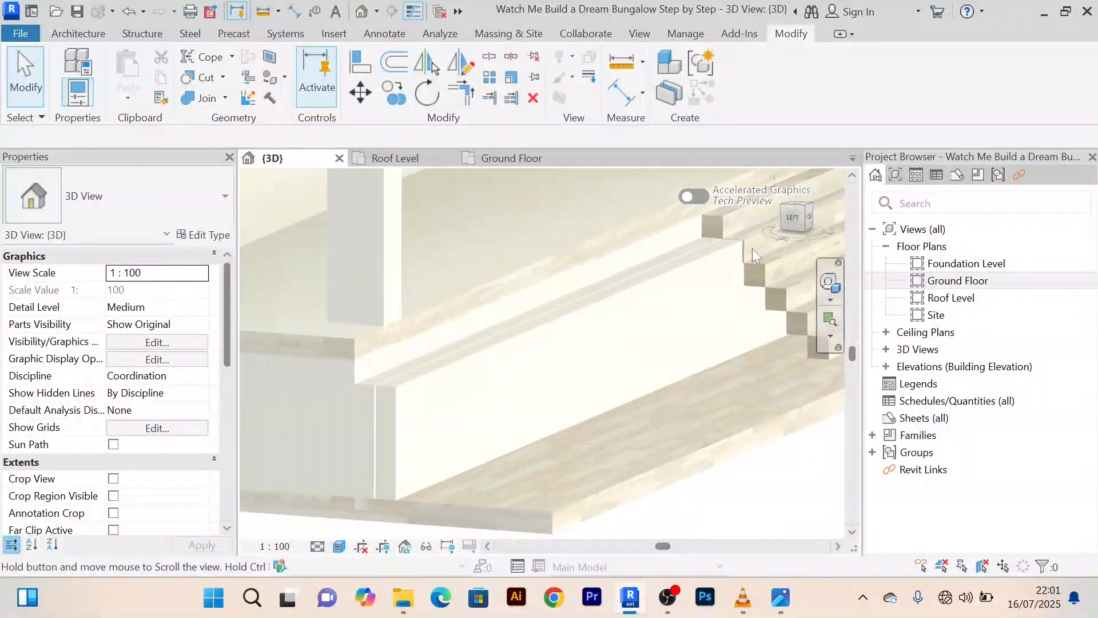
scroll(572, 278, down, 1)
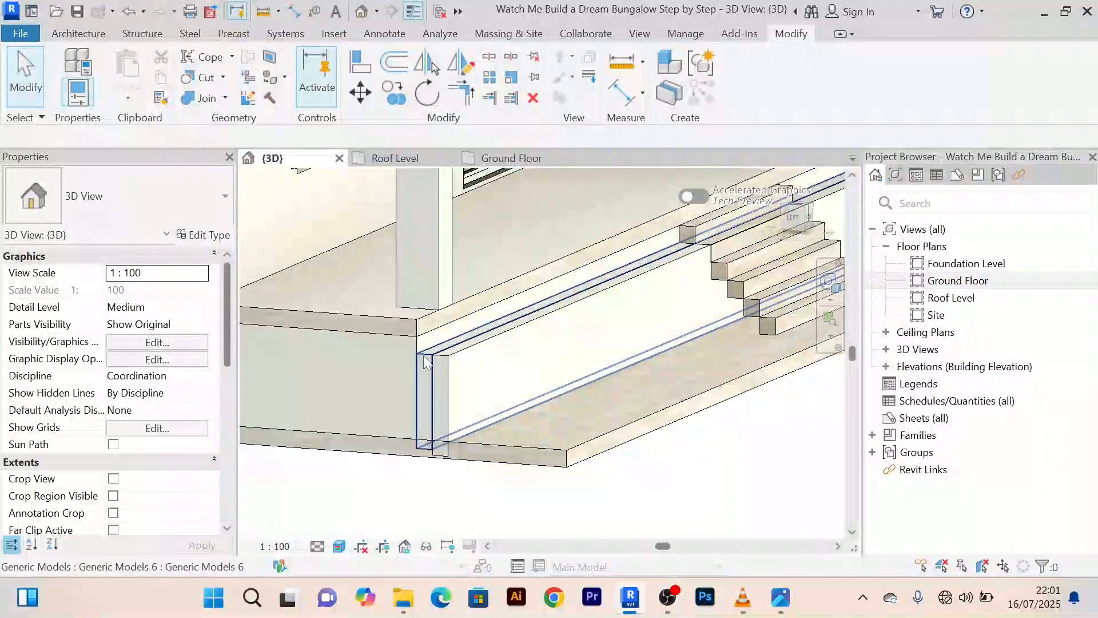
Try to stretch the rear infill extrusion upward to the top entrance step
click(424, 356)
middle_drag(523, 334, 351, 417)
scroll(549, 293, up, 3)
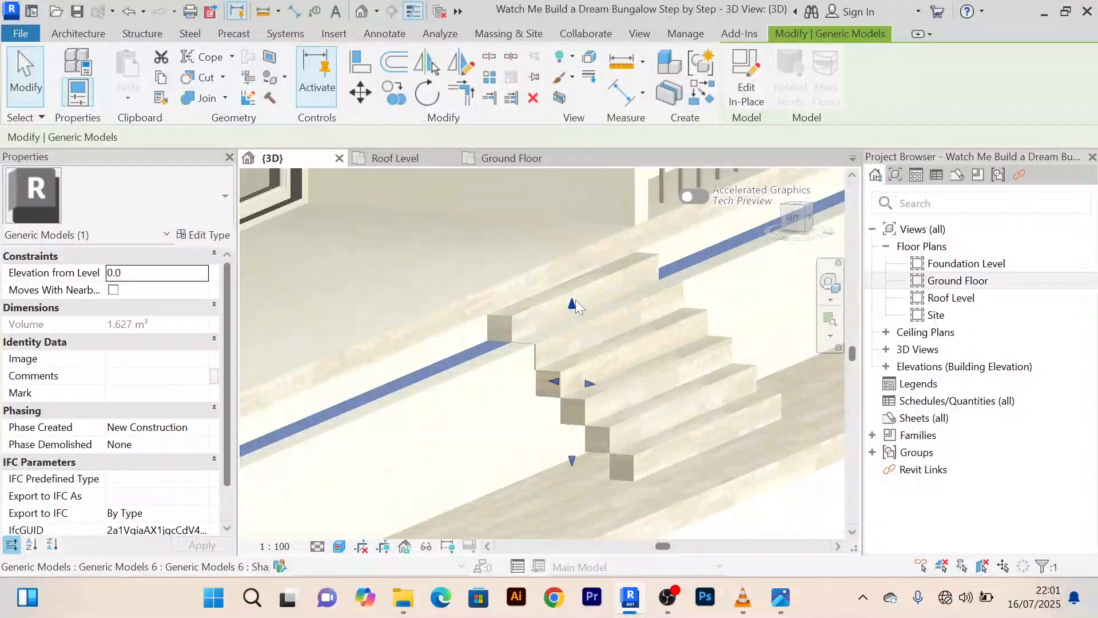
drag(572, 300, 573, 291)
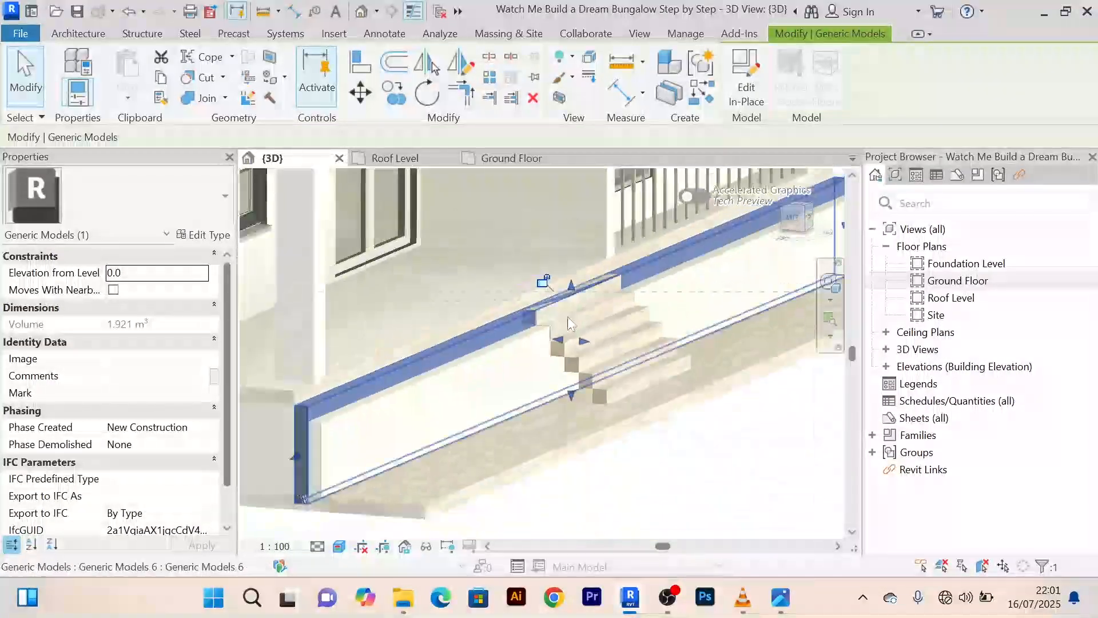
scroll(567, 317, down, 3)
click(633, 436)
scroll(587, 298, up, 4)
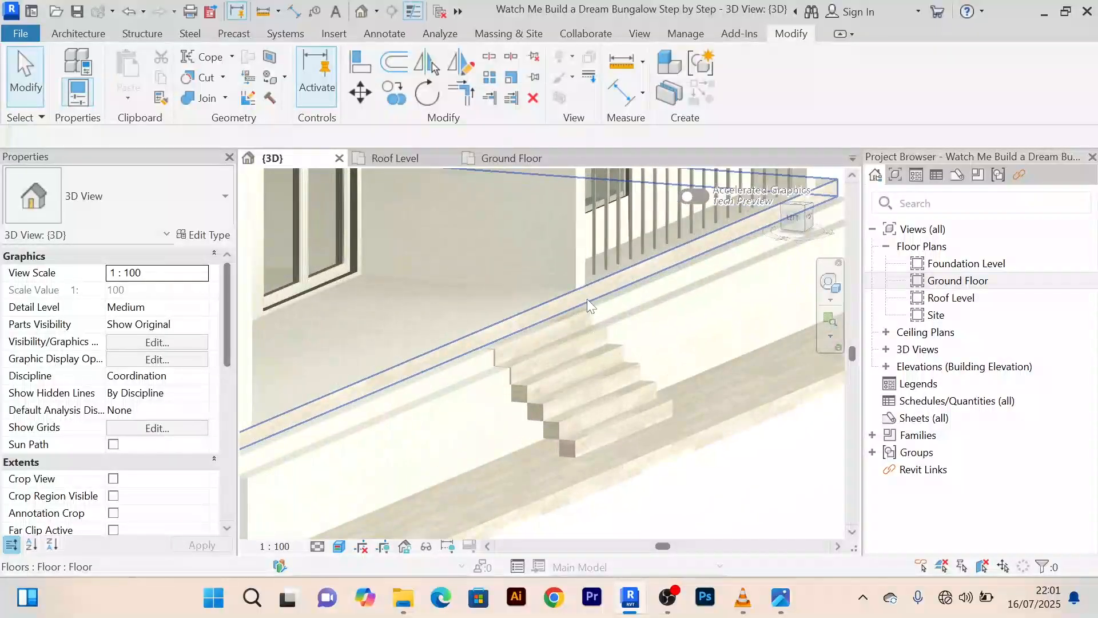
scroll(587, 298, down, 4)
scroll(573, 334, up, 4)
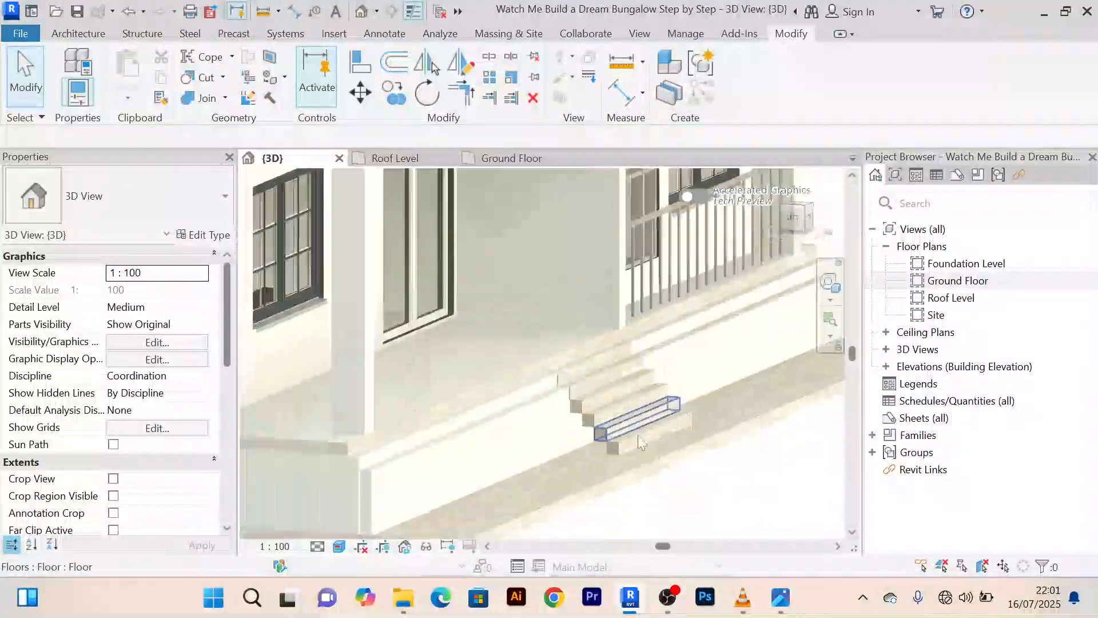
scroll(641, 442, down, 2)
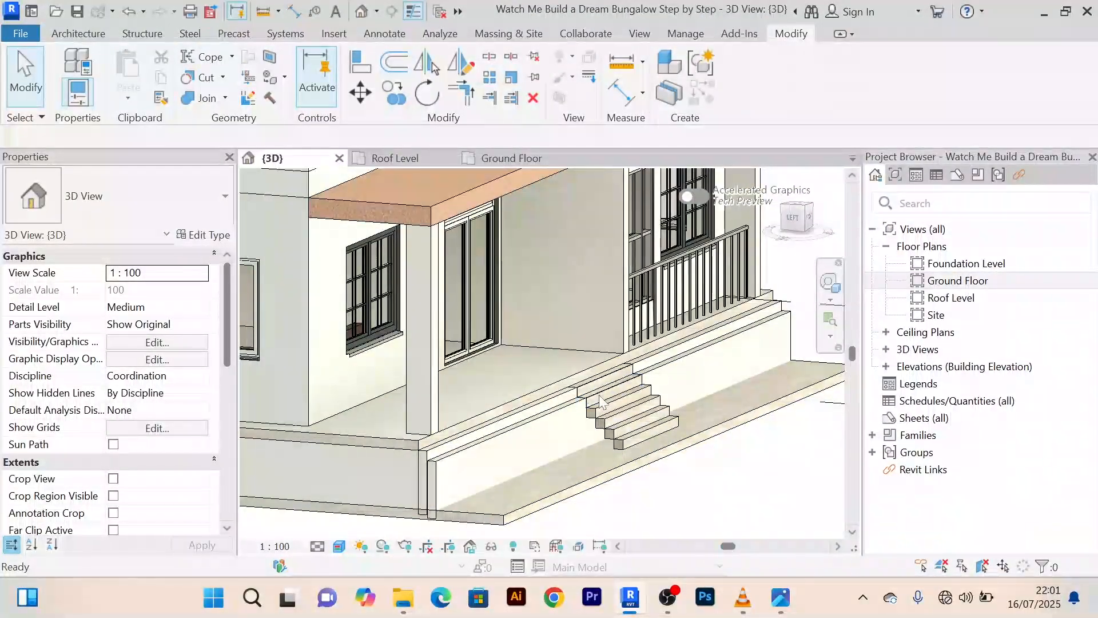
scroll(602, 400, up, 4)
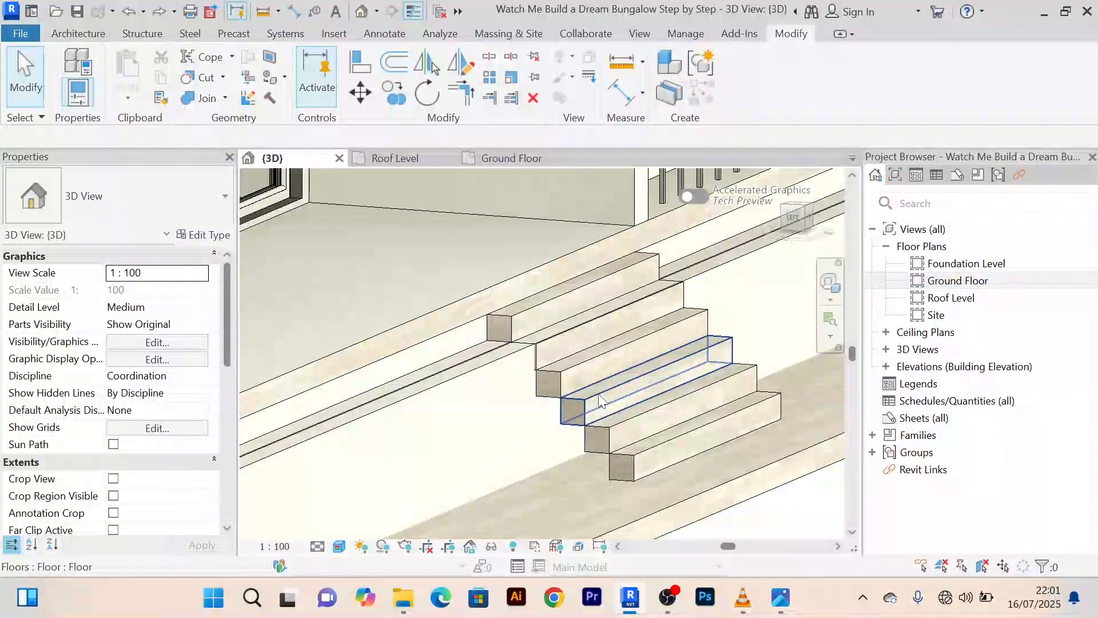
Align the rear infill extrusion's top face with the top surface of the uppermost entrance step
scroll(599, 394, down, 3)
middle_drag(658, 490, 603, 461)
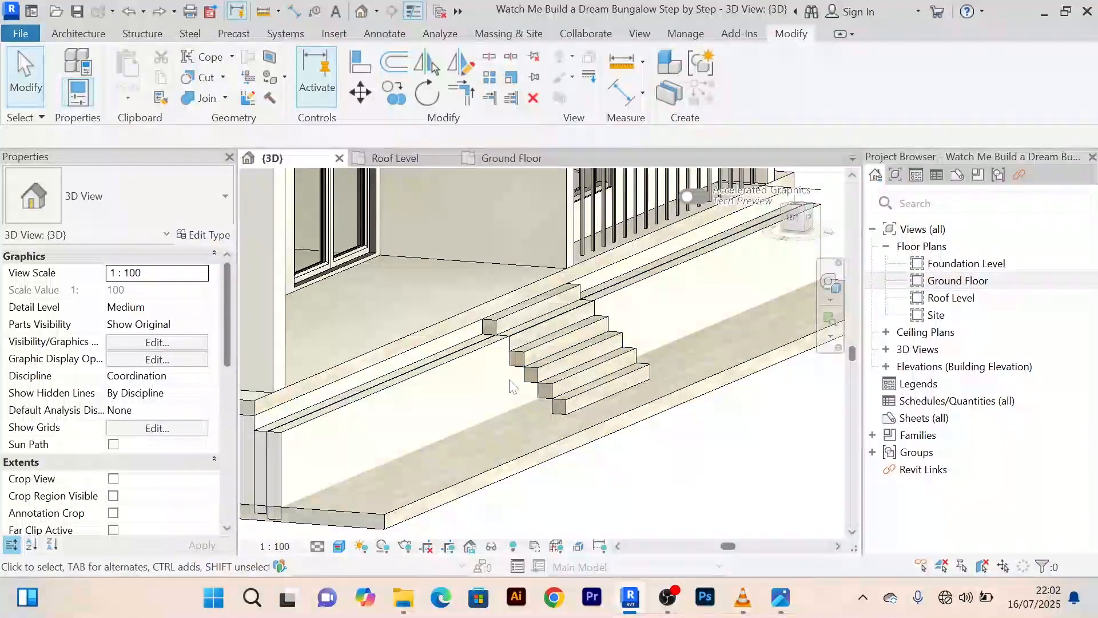
click(252, 434)
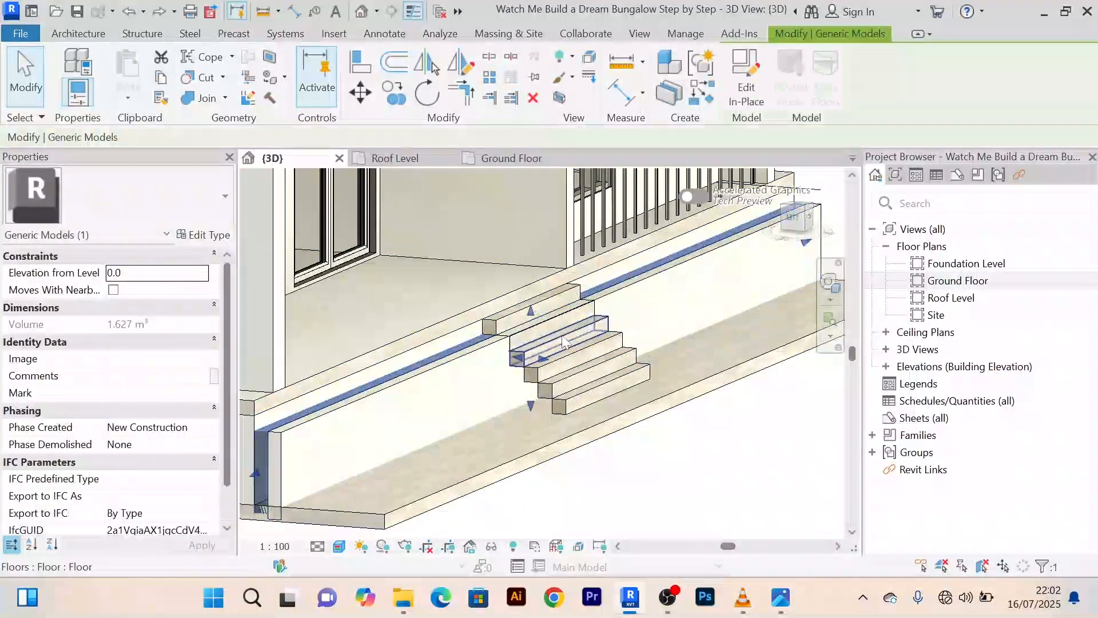
scroll(530, 304, up, 2)
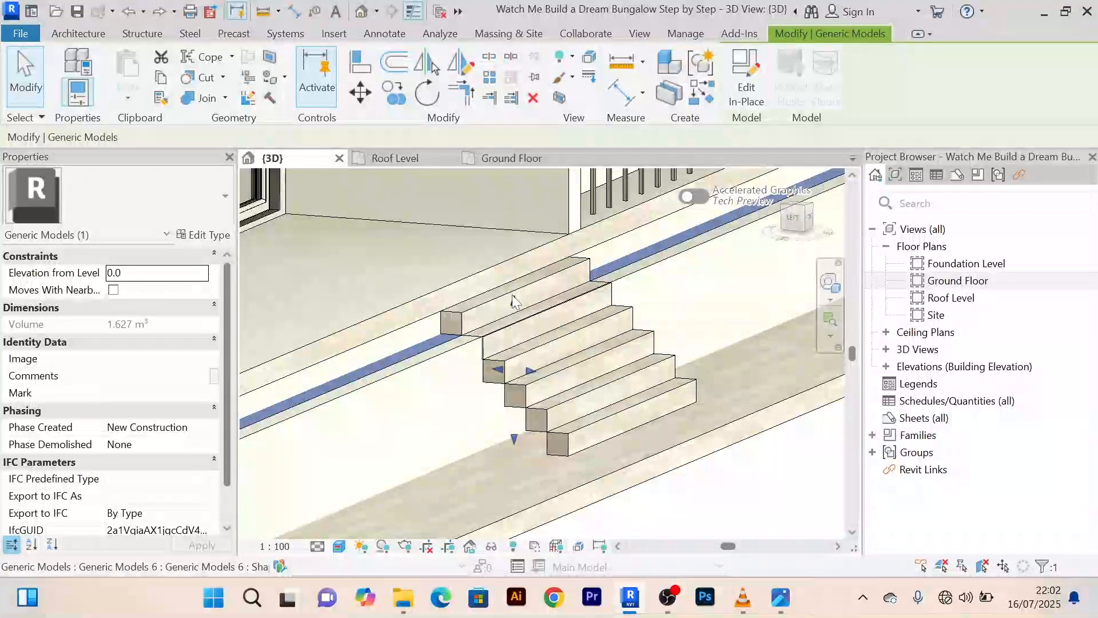
scroll(502, 305, up, 2)
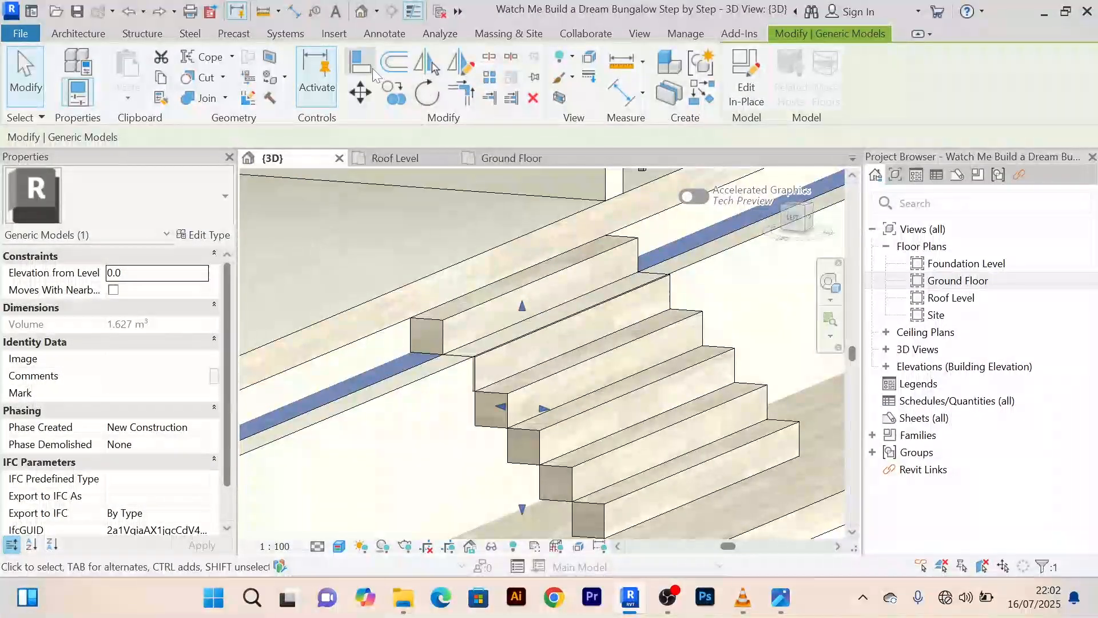
click(360, 63)
click(441, 309)
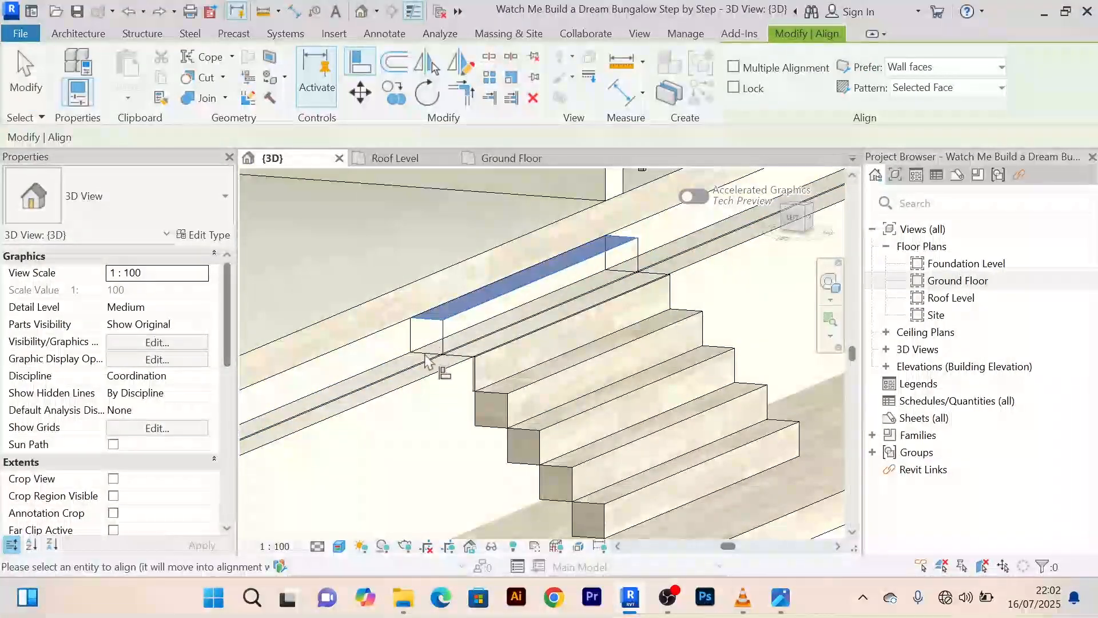
scroll(417, 372, up, 2)
scroll(415, 375, down, 5)
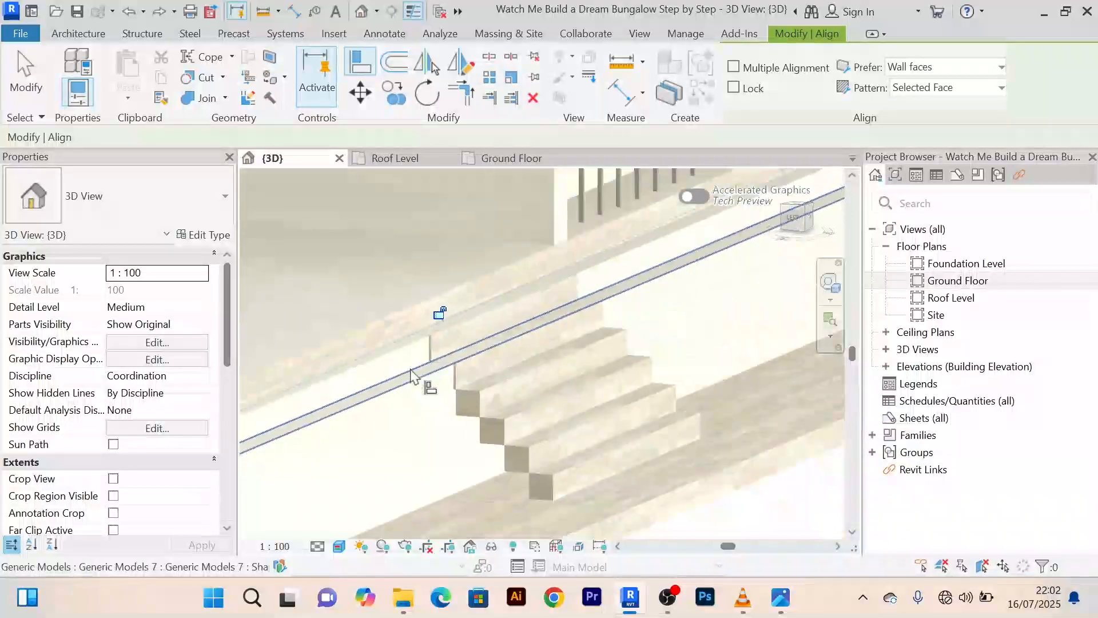
scroll(391, 350, up, 3)
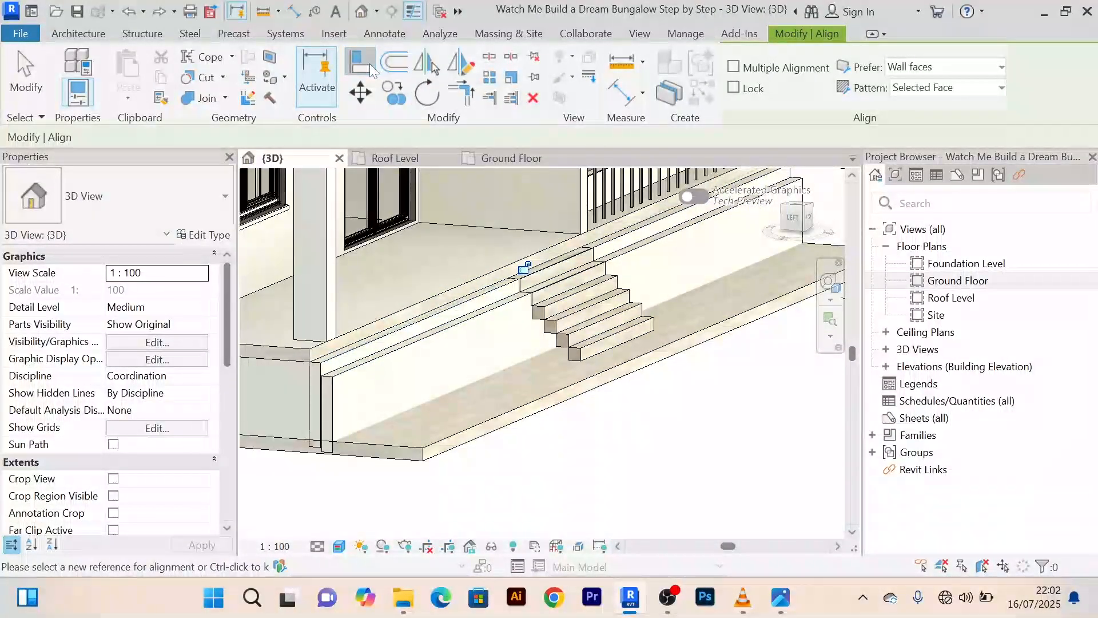
Align the rear infill extrusion's left end face with the left end faces of the entrance steps
scroll(533, 307, up, 4)
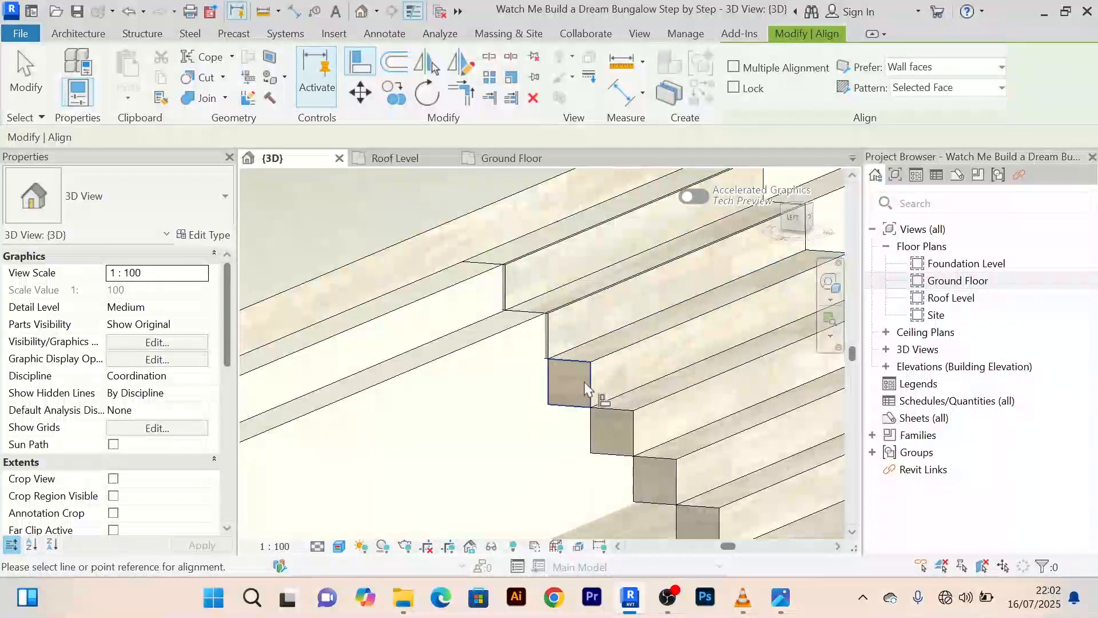
click(586, 377)
scroll(586, 377, down, 3)
middle_drag(422, 431, 622, 329)
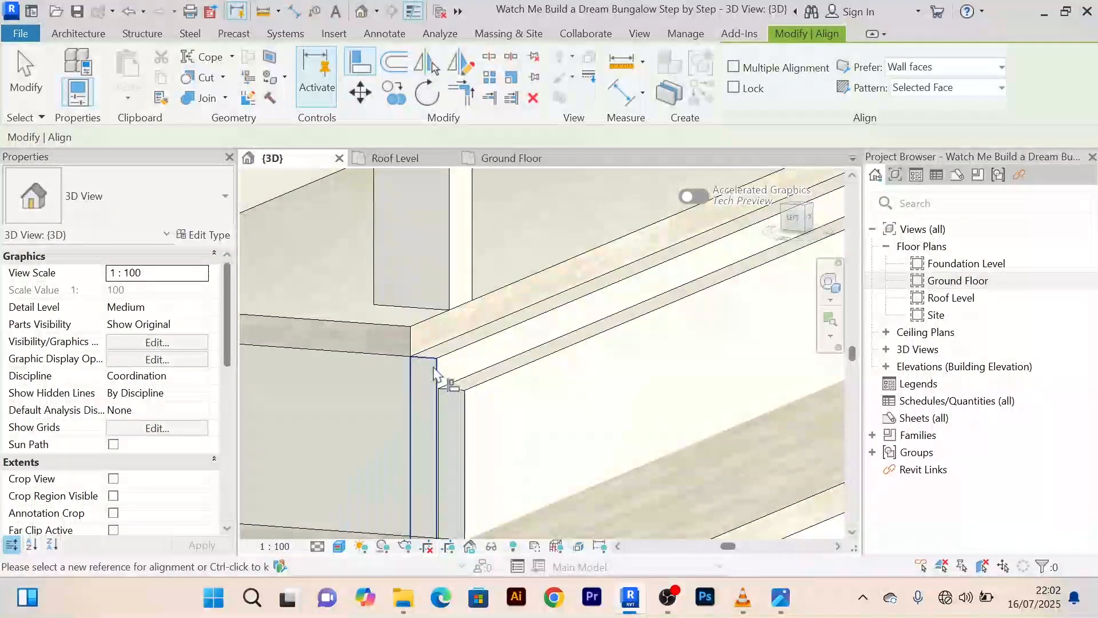
click(435, 368)
scroll(469, 355, down, 3)
middle_drag(595, 368, 506, 368)
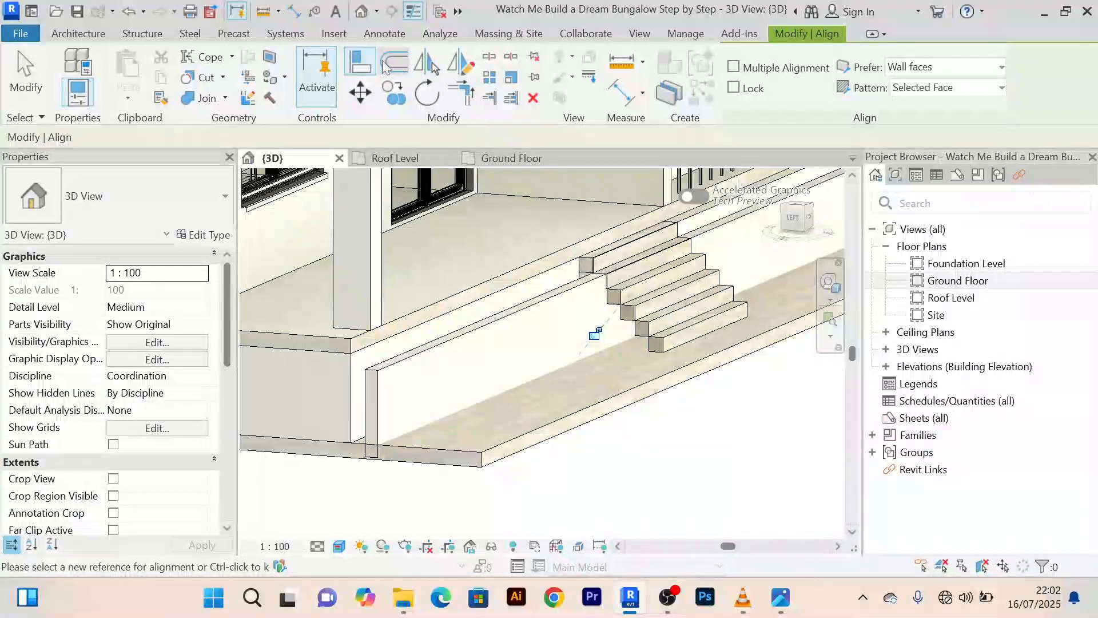
Align the front infill extrusion's left end face with the left end faces of the entrance steps
scroll(633, 321, up, 5)
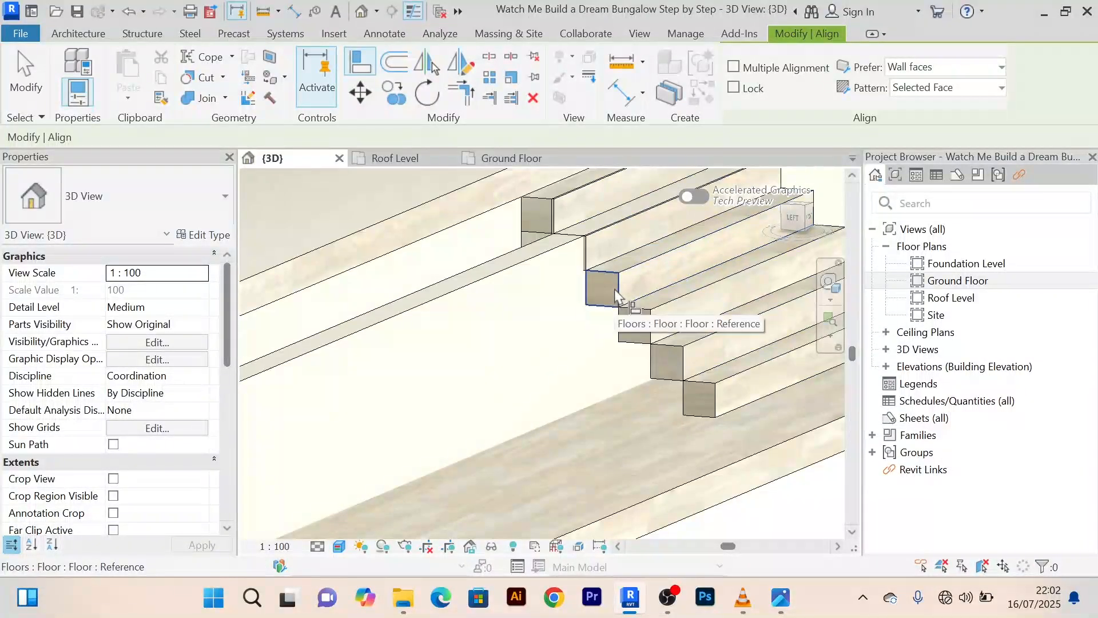
click(598, 296)
scroll(515, 343, up, 5)
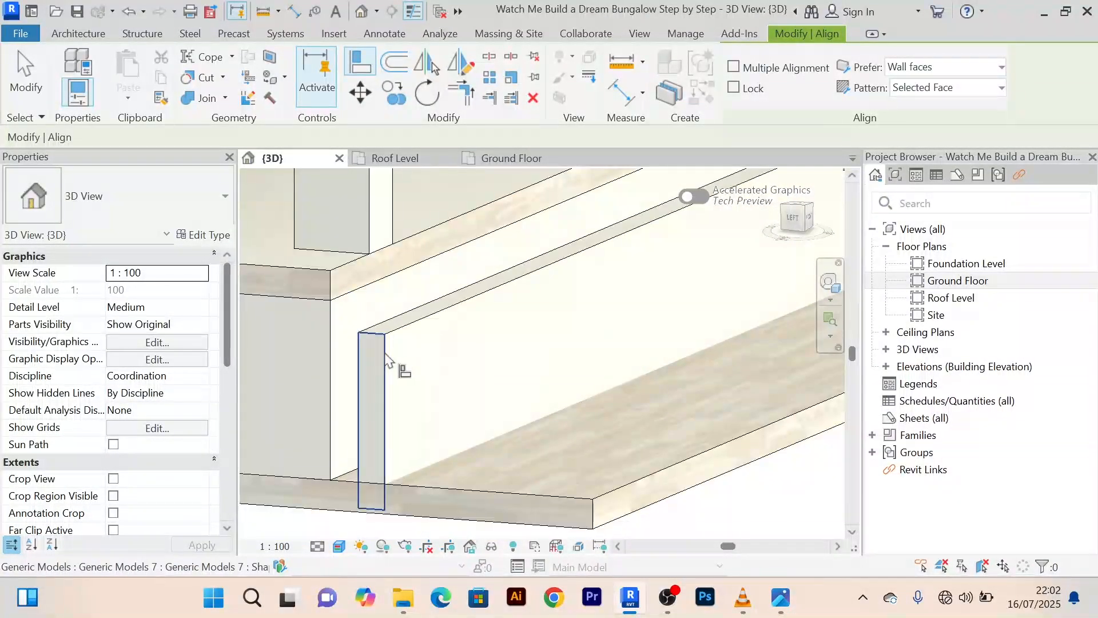
scroll(583, 345, down, 6)
scroll(579, 339, up, 3)
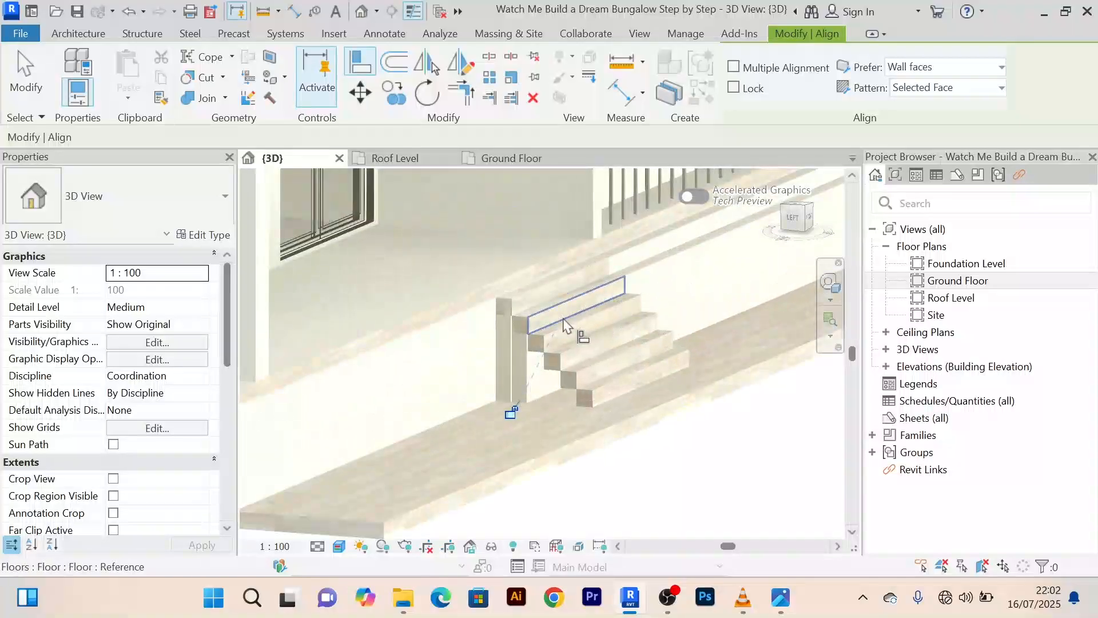
click(579, 338)
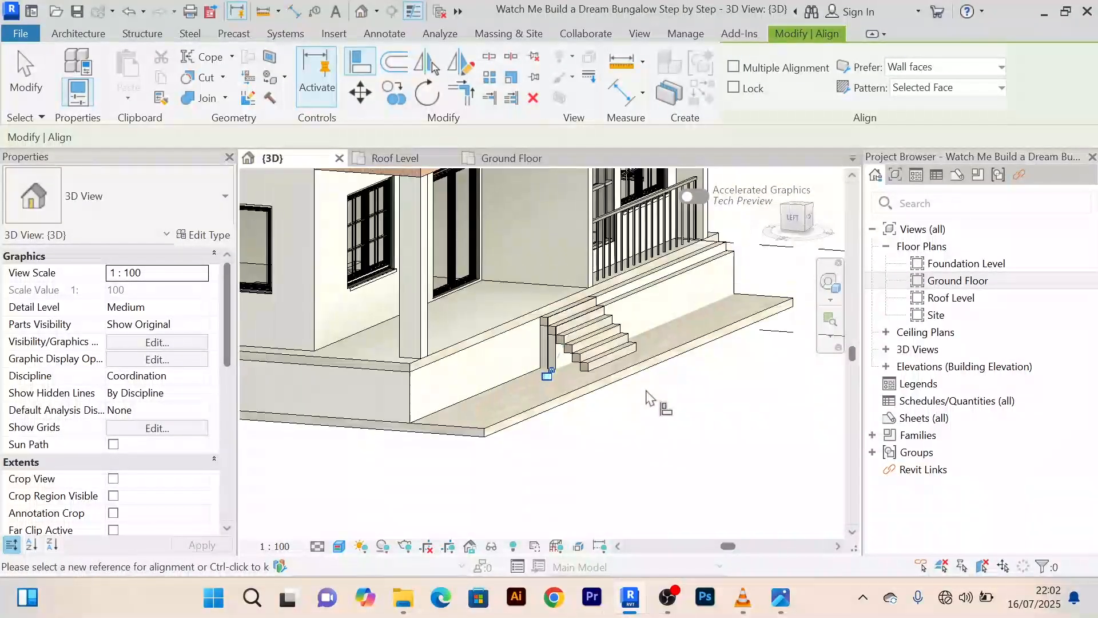
Align the rear infill extrusion's right end face with the right end faces of the entrance steps
shift+middle_drag(657, 400, 351, 326)
scroll(445, 356, up, 2)
scroll(561, 328, up, 4)
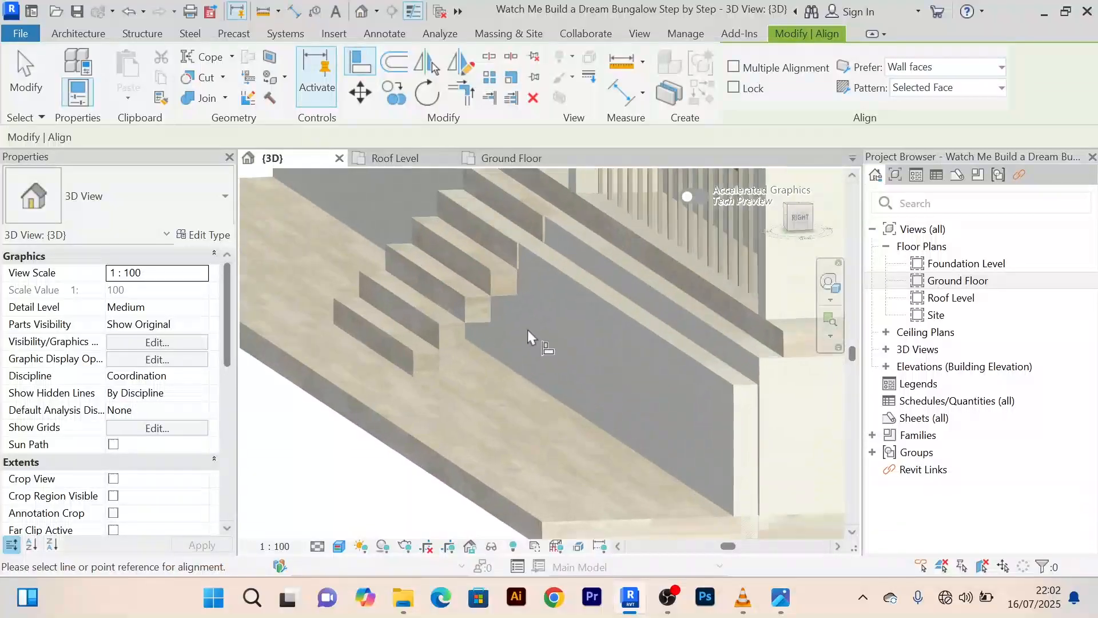
click(486, 257)
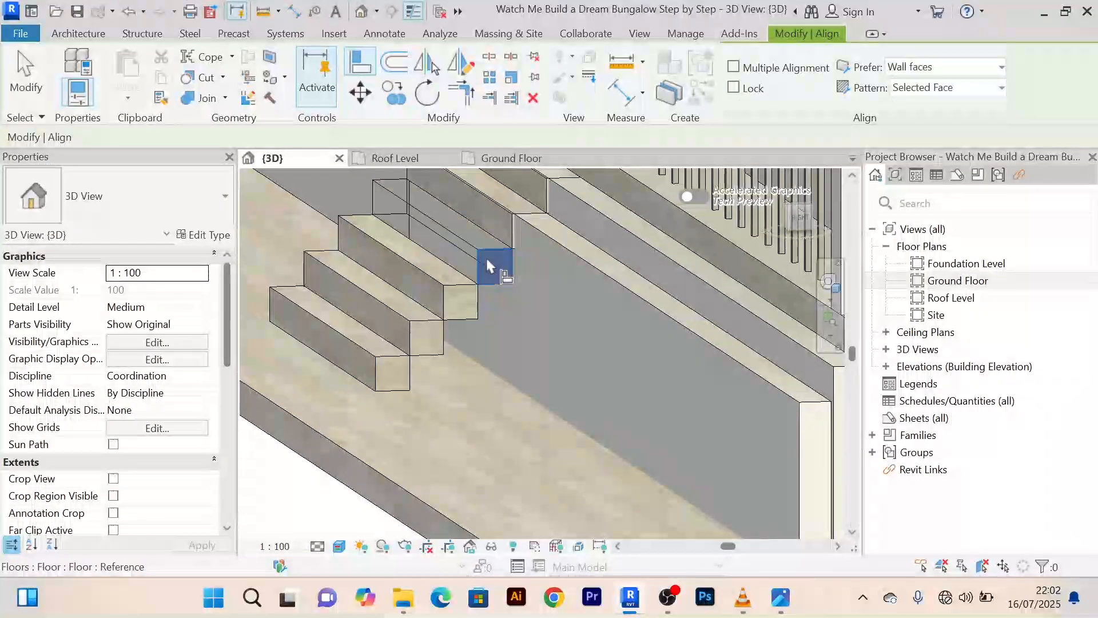
scroll(554, 313, down, 3)
middle_drag(571, 336, 515, 328)
scroll(677, 344, up, 2)
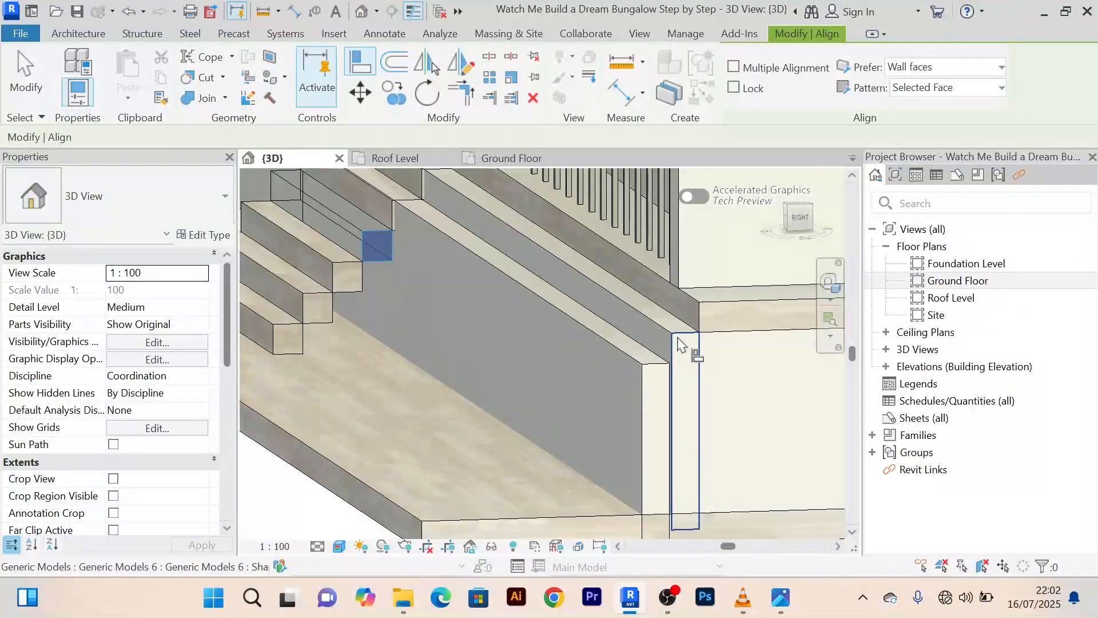
scroll(681, 345, down, 3)
scroll(603, 375, up, 2)
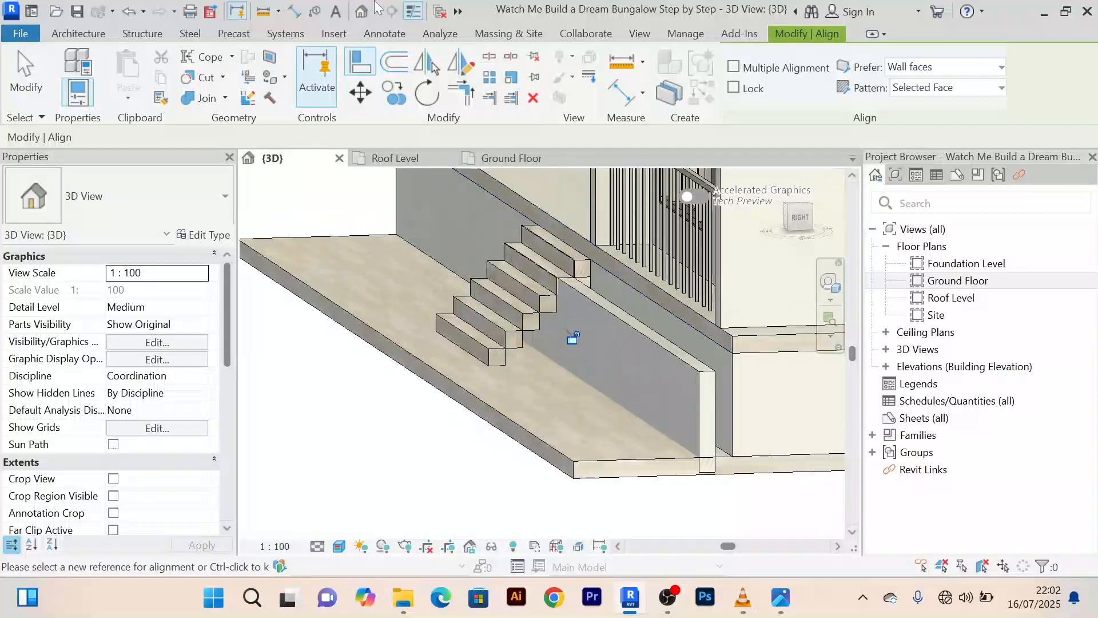
Align the front infill extrusion's right end face with the right end faces of the entrance steps
click(362, 74)
scroll(539, 327, up, 3)
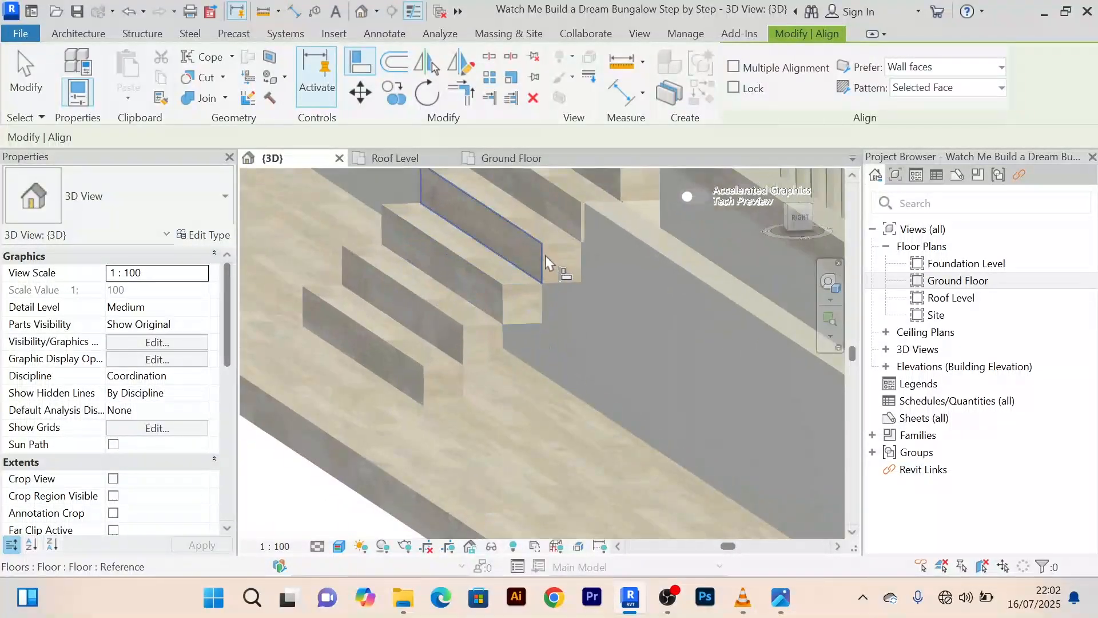
click(552, 253)
scroll(571, 263, down, 3)
middle_drag(678, 331, 541, 291)
scroll(600, 302, up, 3)
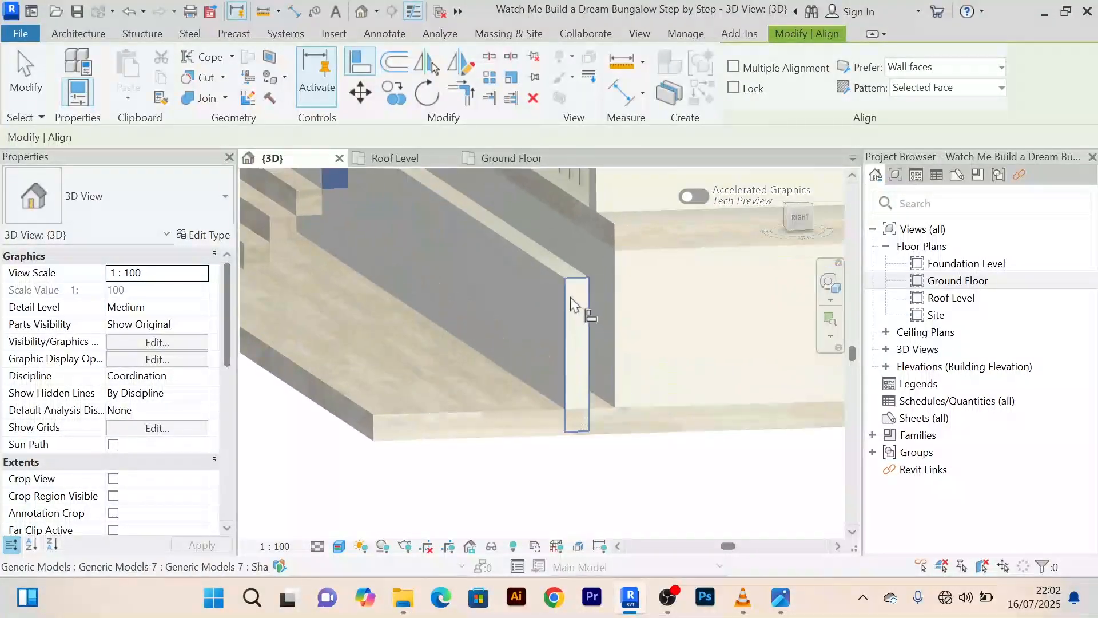
click(574, 284)
scroll(575, 289, down, 2)
scroll(657, 355, down, 3)
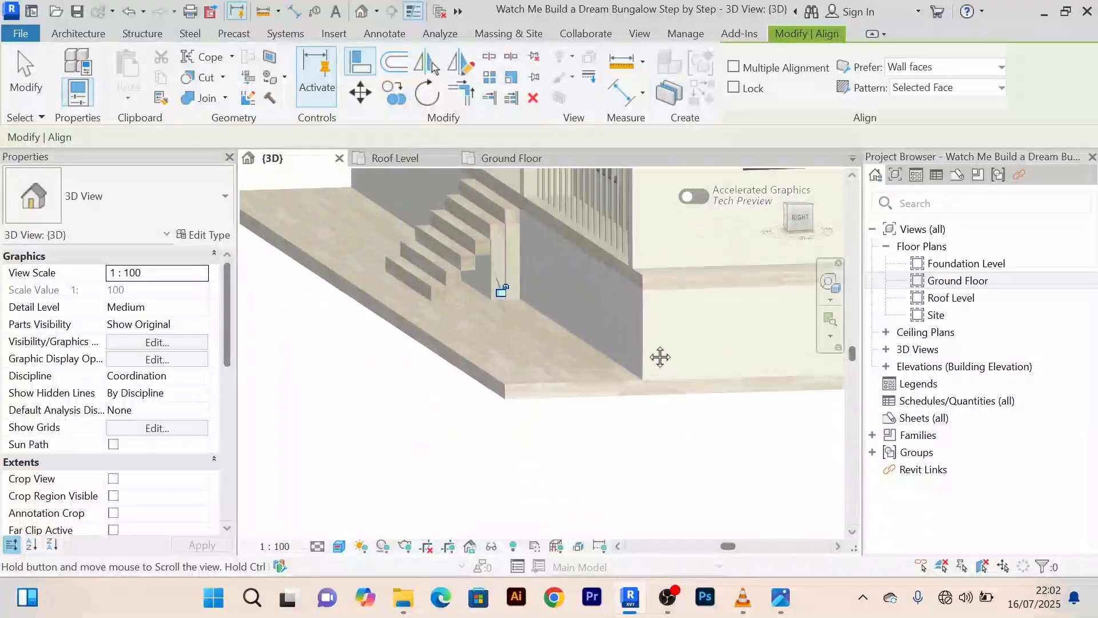
right_click(373, 208)
click(389, 215)
right_click(380, 206)
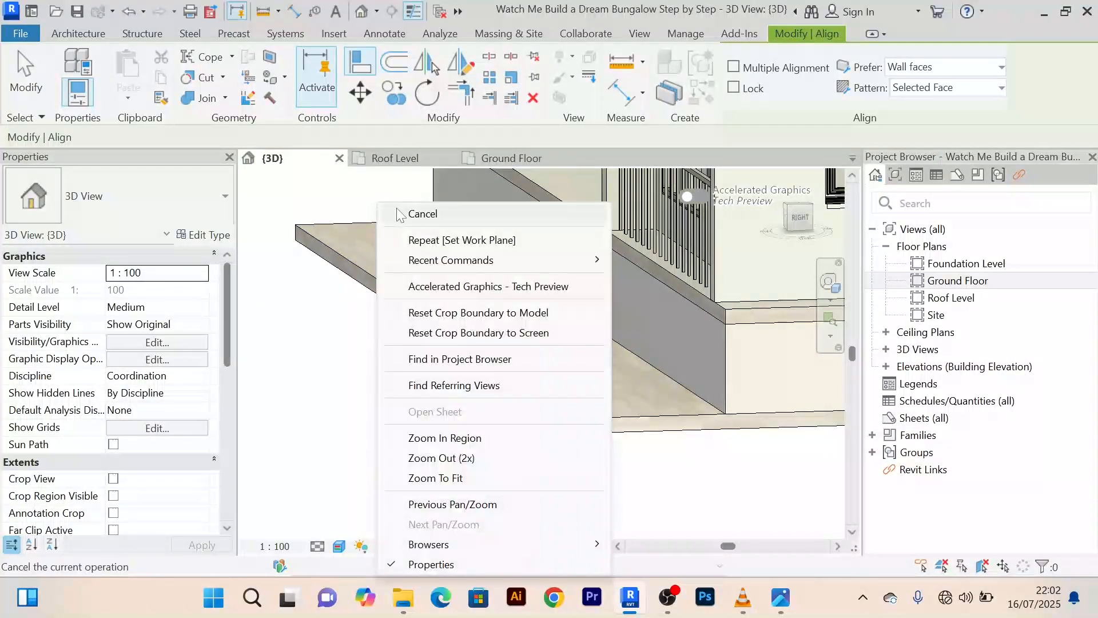
click(400, 212)
Inspect how the two infill extrusions fit beneath the upper steps at the left side of the staircase
scroll(408, 243, down, 2)
scroll(401, 335, down, 2)
shift+middle_drag(401, 336, 647, 362)
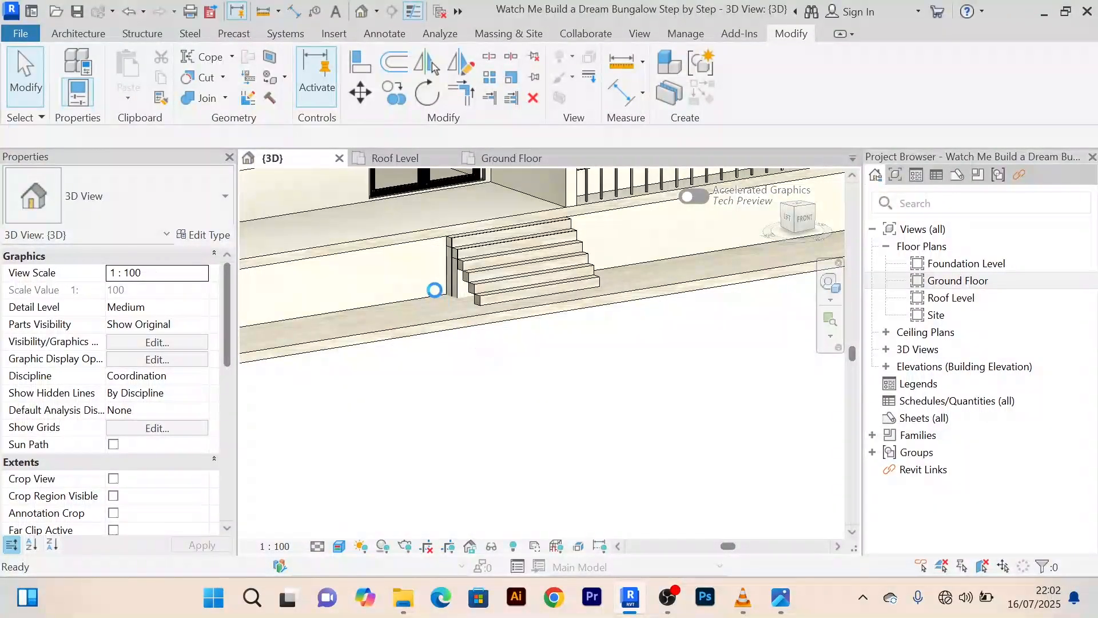
scroll(458, 321, up, 6)
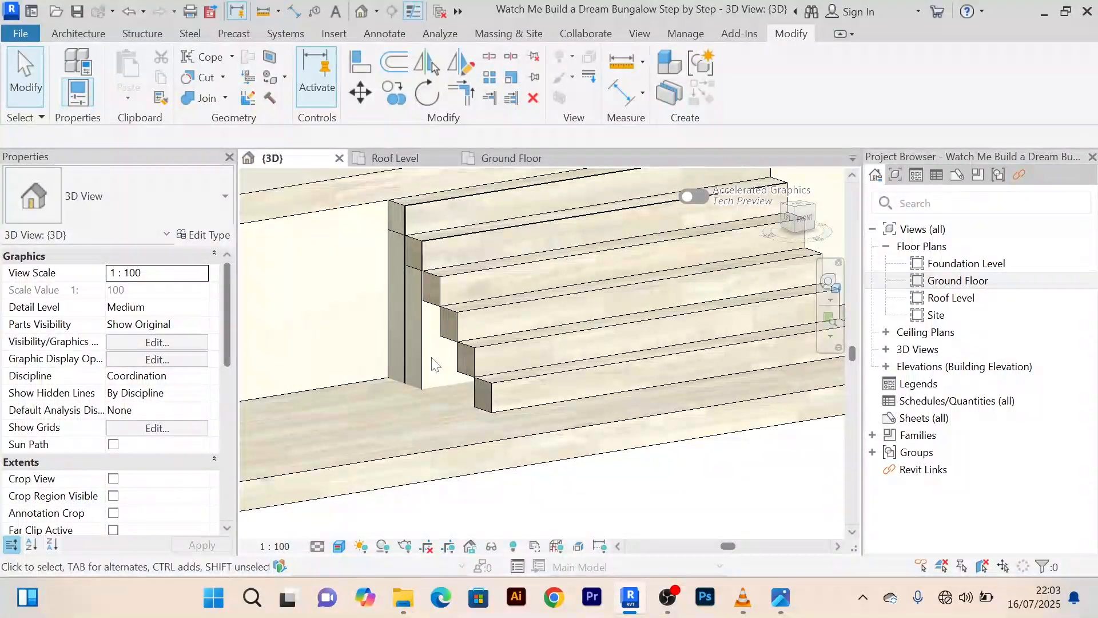
mouse_move(432, 364)
shift+middle_down()
mouse_move(456, 368)
mouse_move(463, 356)
mouse_move(426, 347)
shift+middle_up()
scroll(463, 356, up, 1)
scroll(324, 256, up, 3)
middle_drag(324, 257, 362, 308)
scroll(362, 307, down, 3)
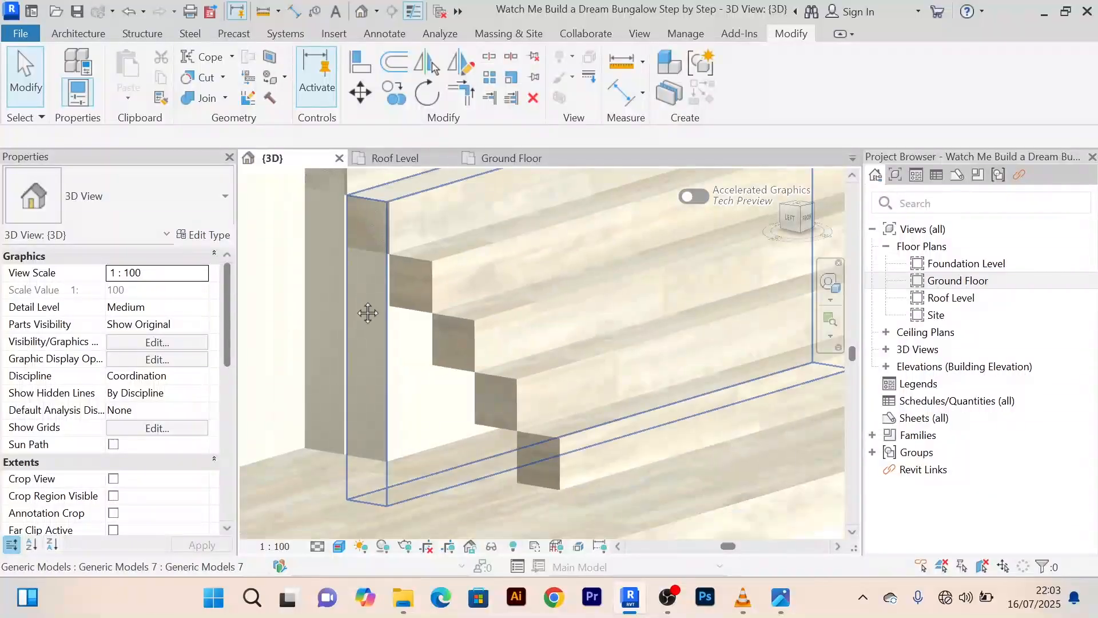
scroll(334, 262, up, 3)
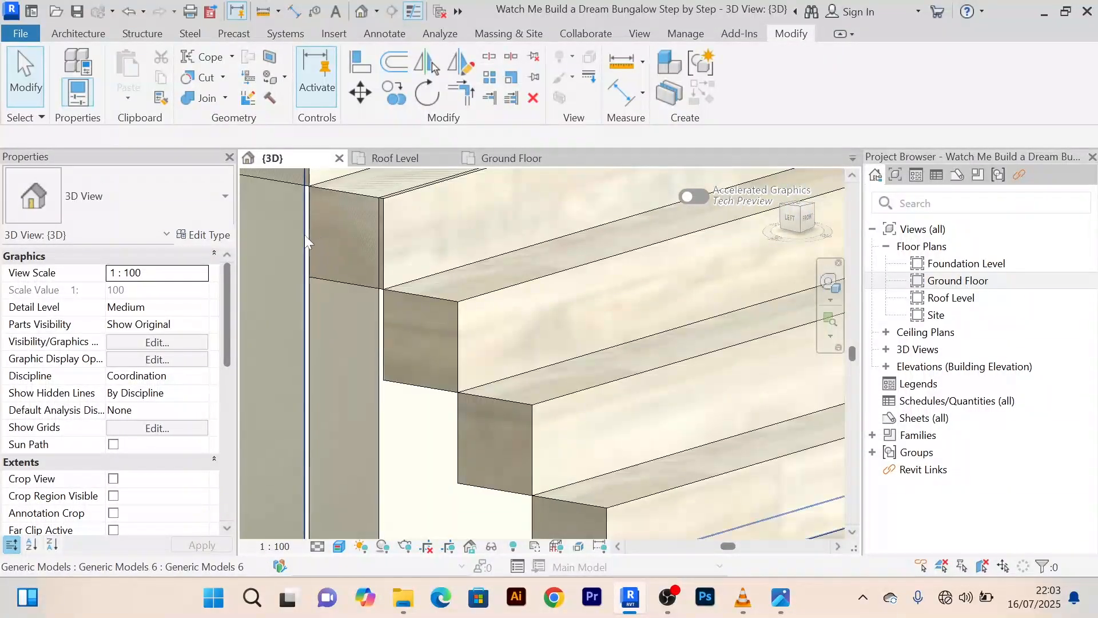
scroll(304, 235, down, 2)
middle_drag(305, 235, 376, 240)
scroll(423, 263, up, 6)
scroll(415, 269, down, 2)
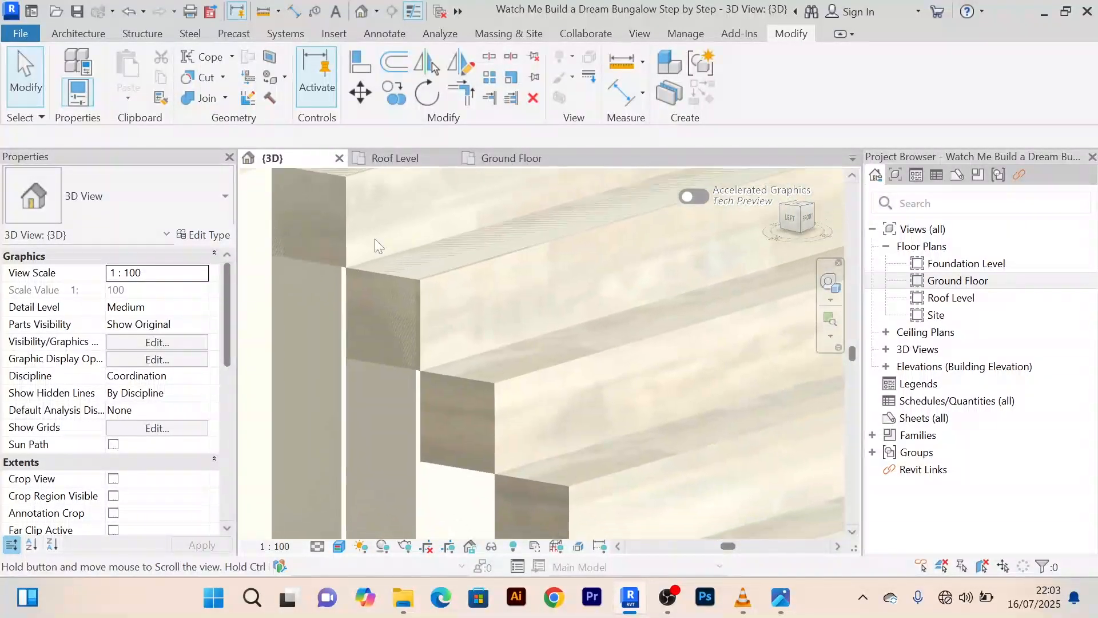
Create a new in-place component in the Generic Models category with the suggested name
click(63, 35)
click(212, 82)
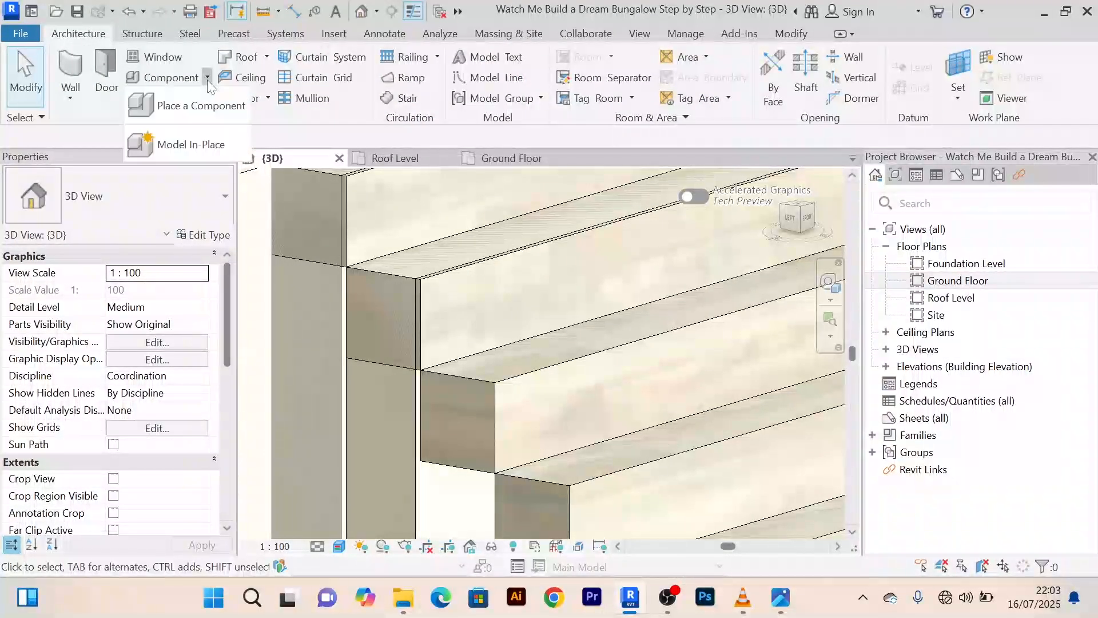
click(194, 143)
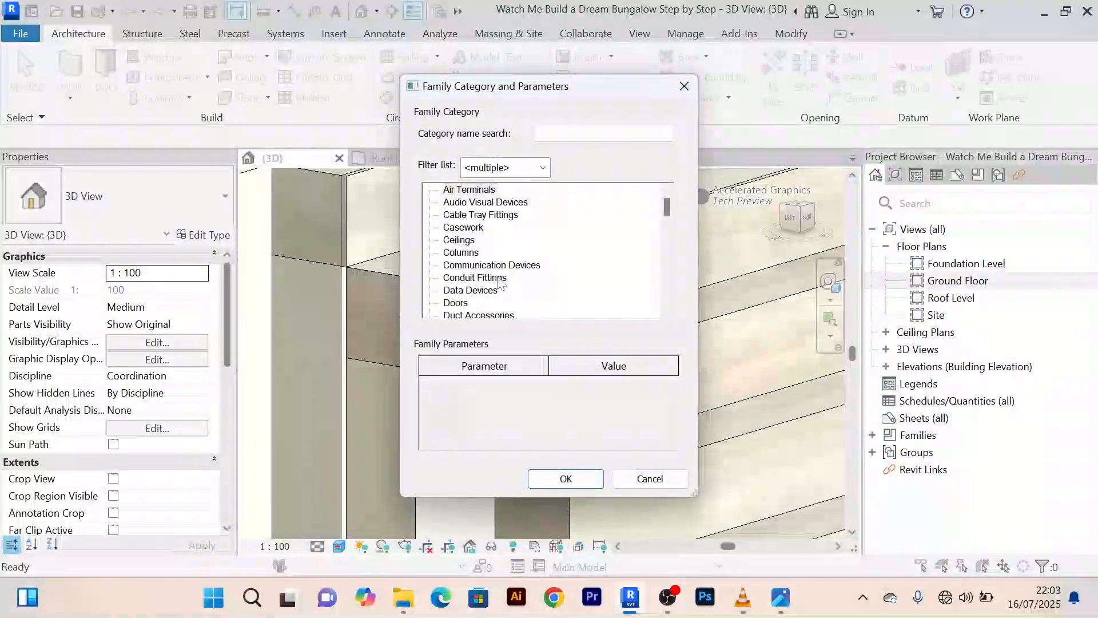
key(g)
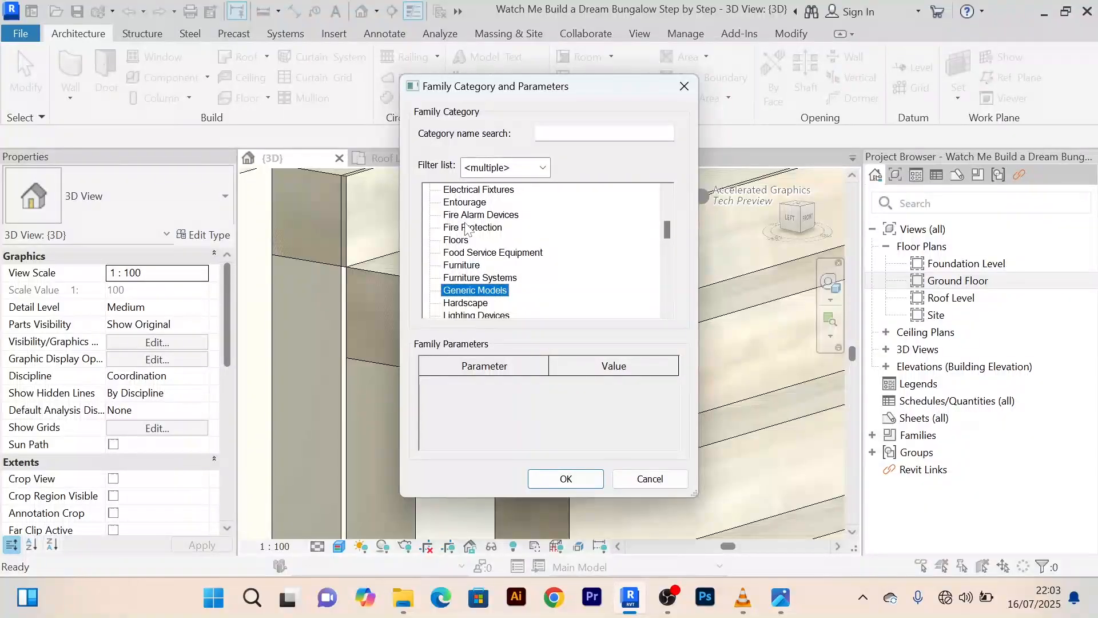
click(565, 479)
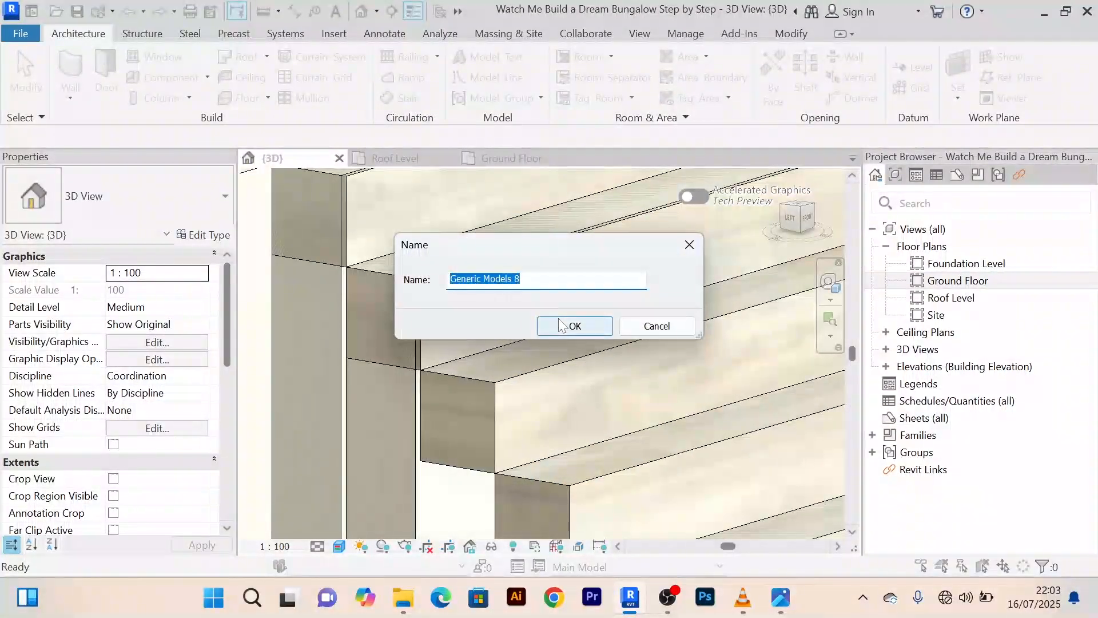
click(568, 326)
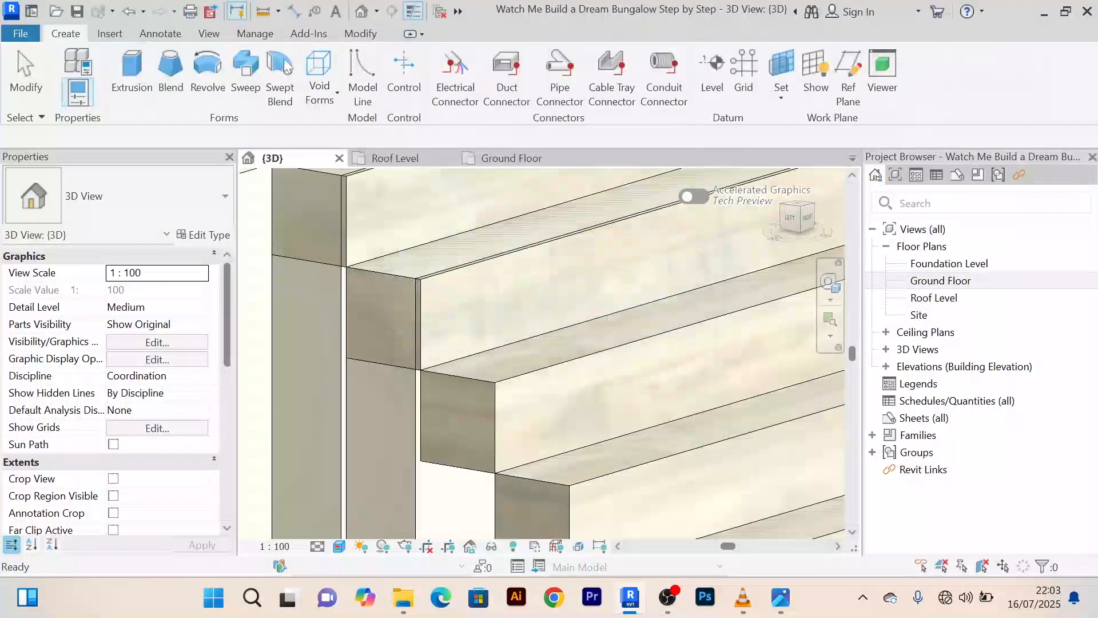
Start an extrusion and set its work plane to the left end face of the third entrance step from the top
click(132, 74)
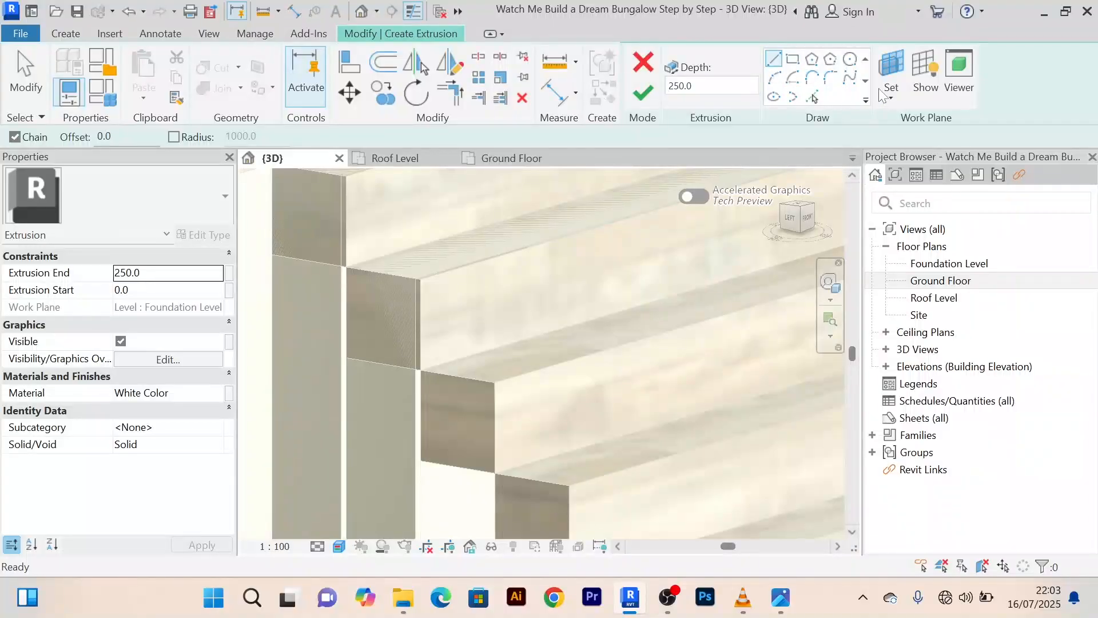
click(894, 74)
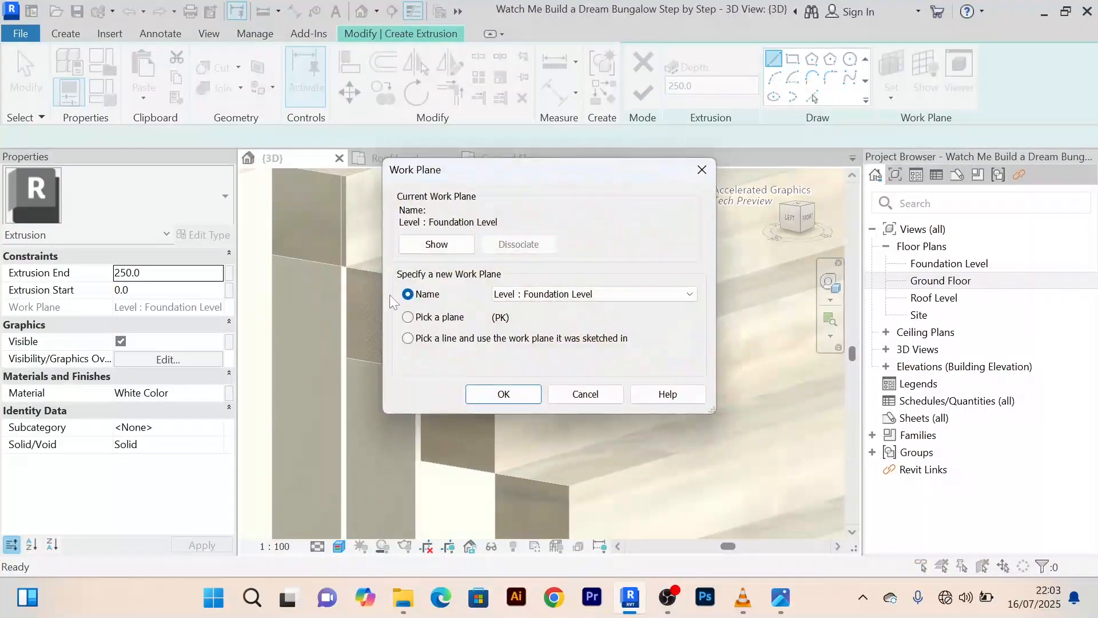
click(496, 394)
scroll(520, 368, up, 3)
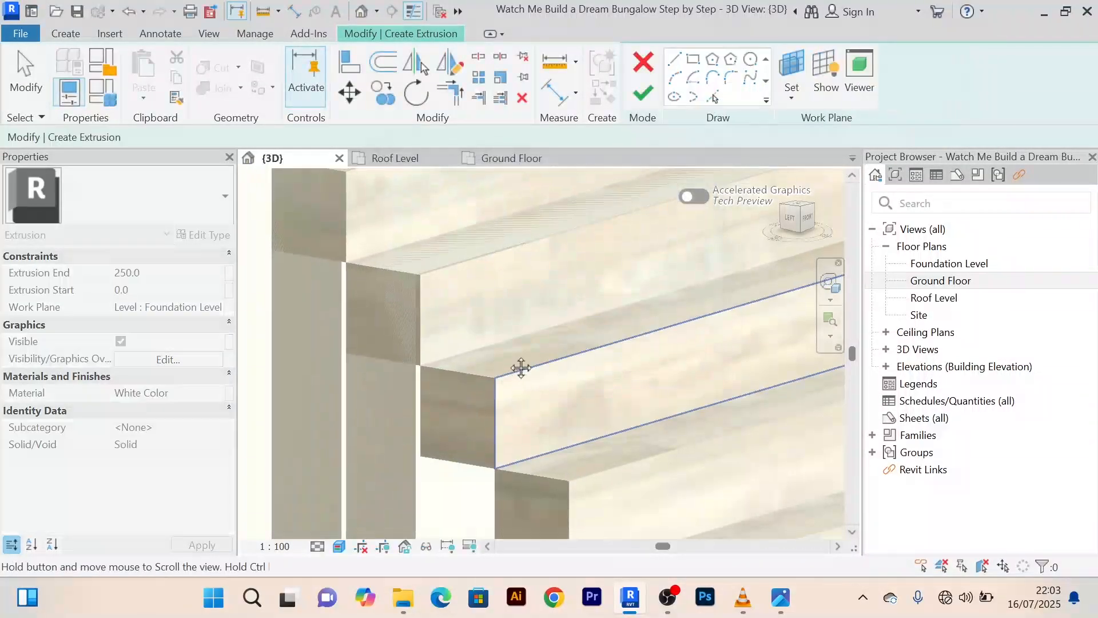
middle_drag(520, 367, 544, 206)
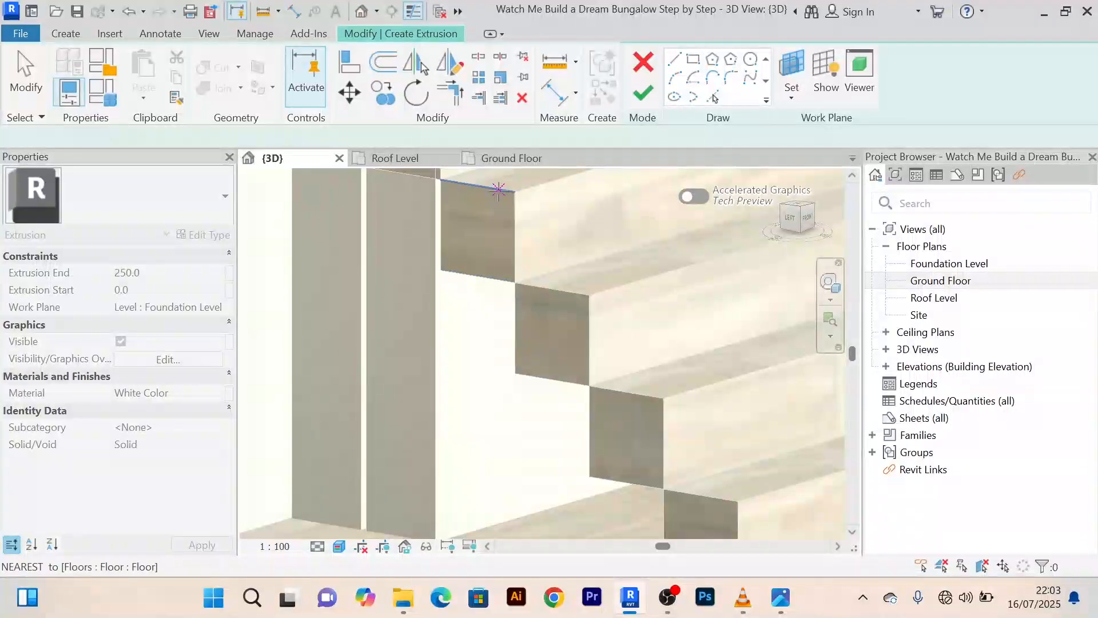
click(493, 237)
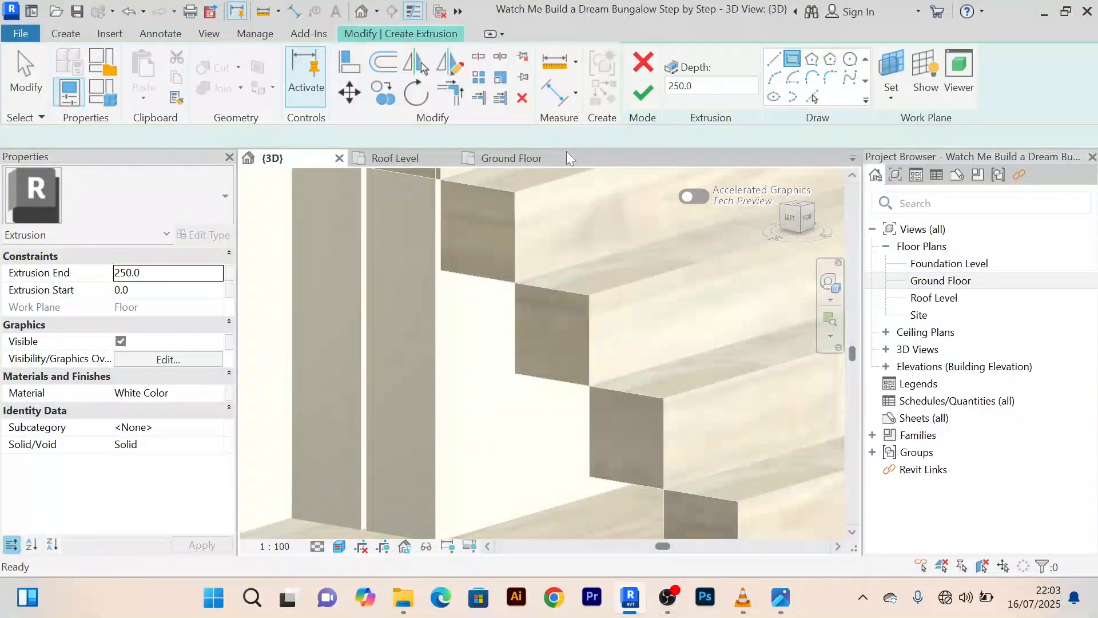
Sketch a rectangle from the third step's upper rear corner down to the base slab, extrude it 250 deep and finish the in-place model
click(441, 181)
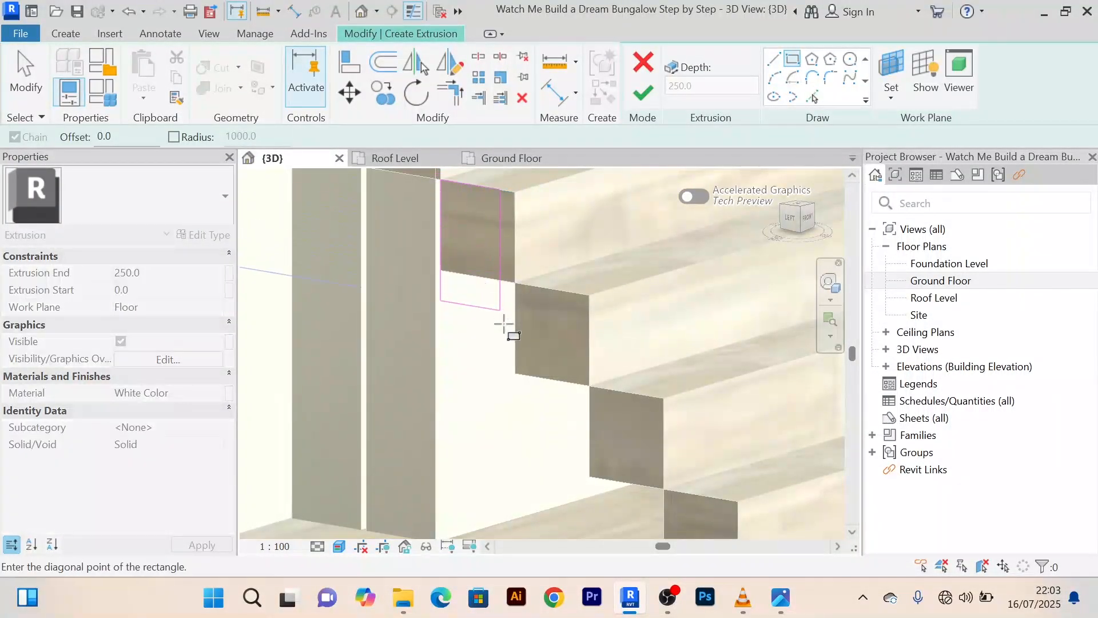
middle_drag(506, 351, 508, 360)
scroll(505, 377, down, 2)
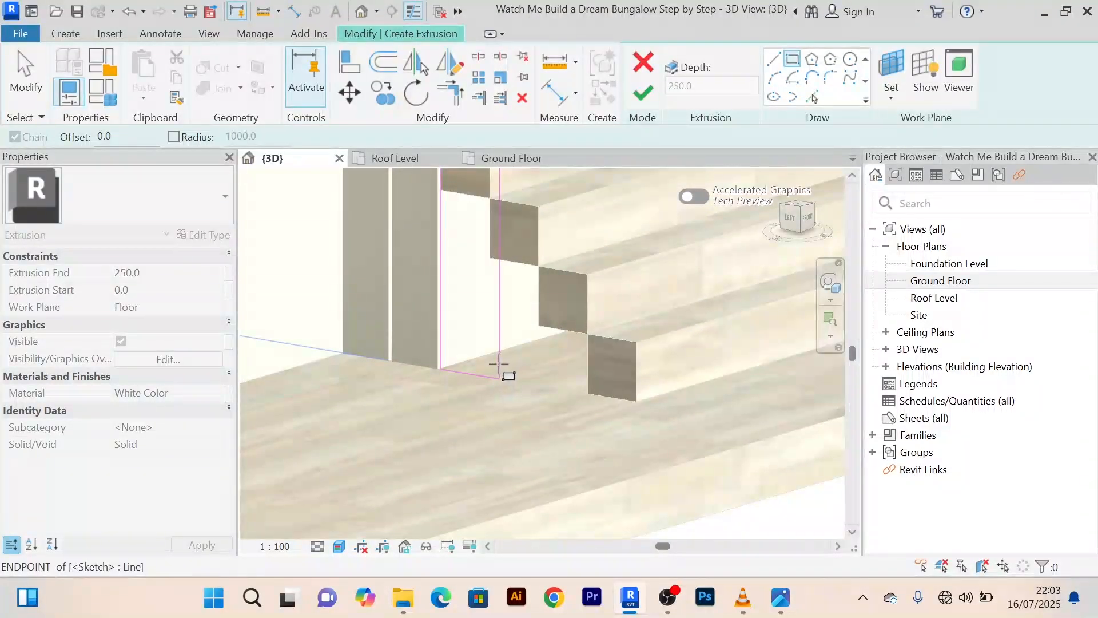
click(499, 364)
scroll(499, 364, down, 2)
middle_drag(499, 364, 468, 439)
click(644, 93)
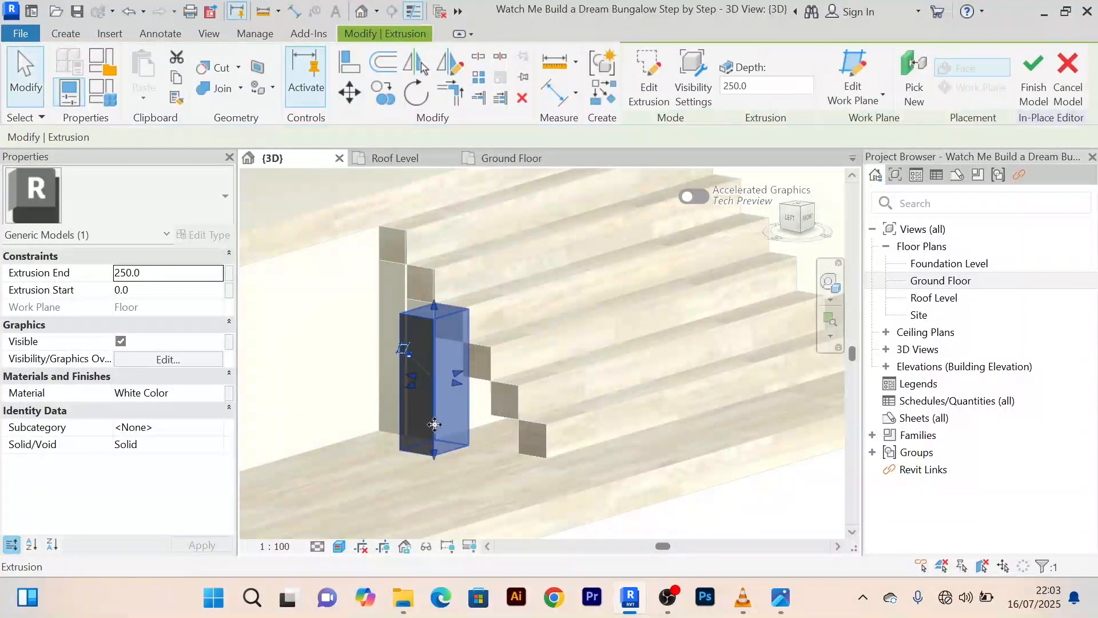
shift+middle_drag(503, 408, 412, 419)
scroll(554, 361, down, 2)
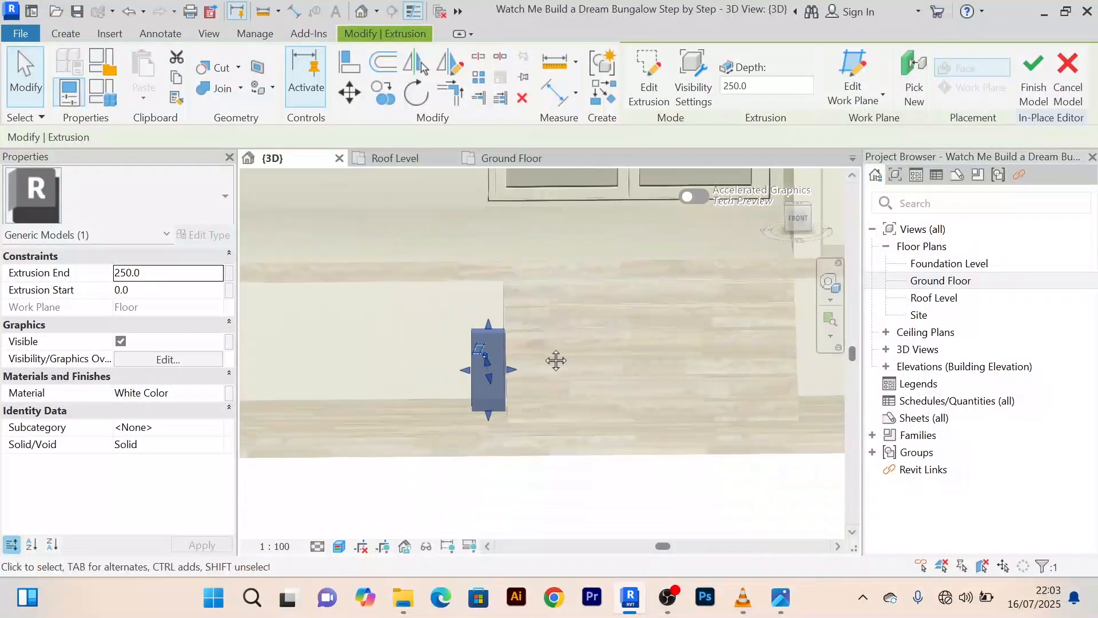
middle_drag(554, 361, 462, 359)
click(1033, 83)
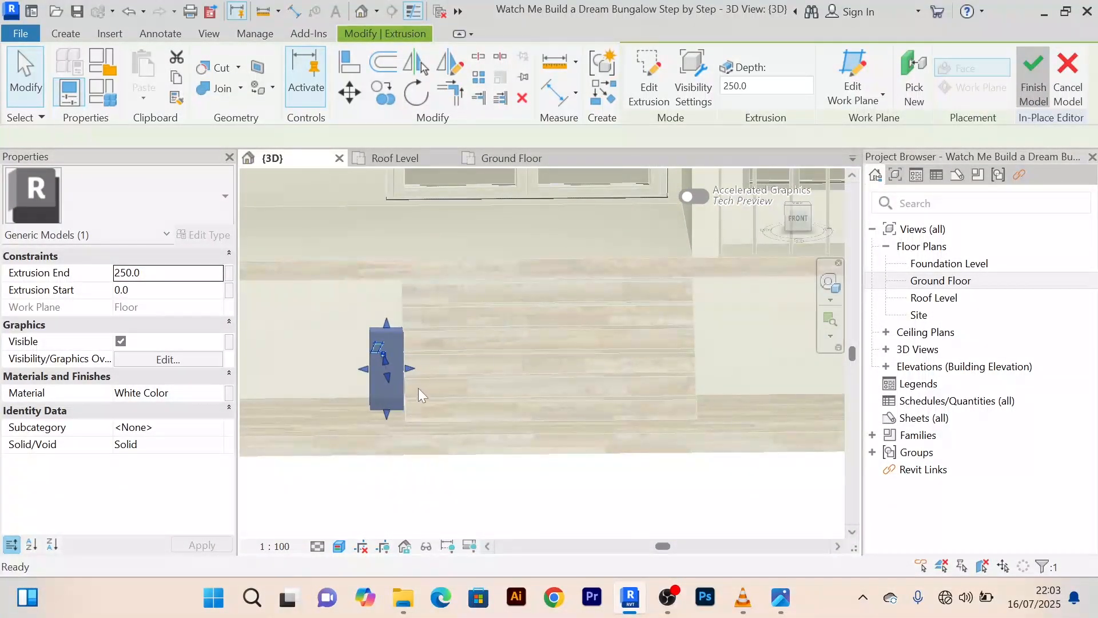
Stretch the new infill extrusion to the steps' right ends and pull its left end back beneath the third step
click(412, 368)
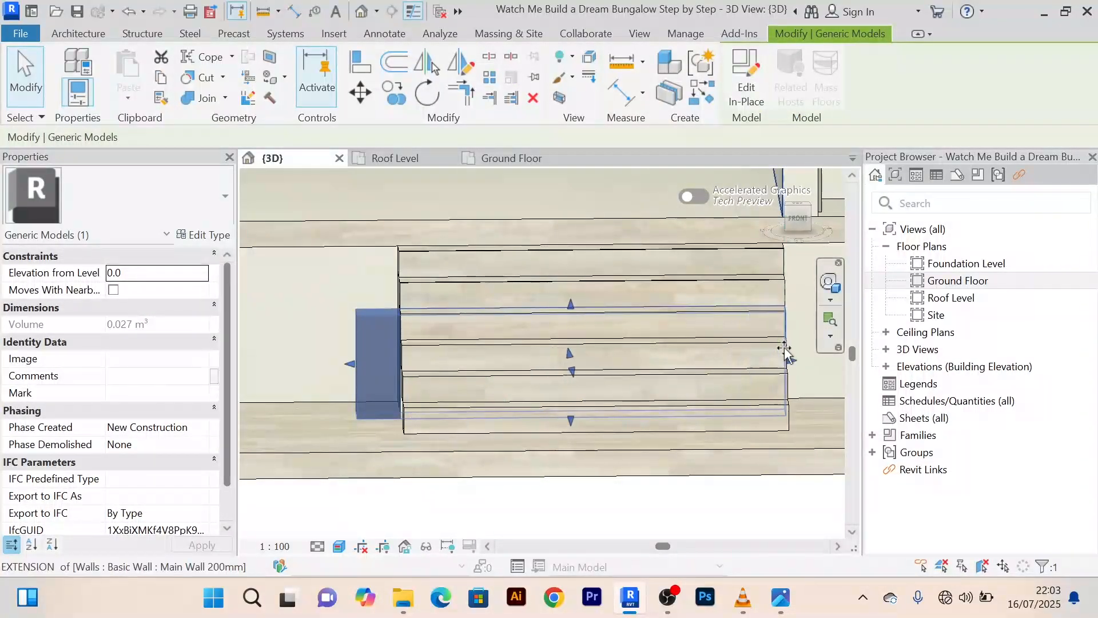
click(516, 395)
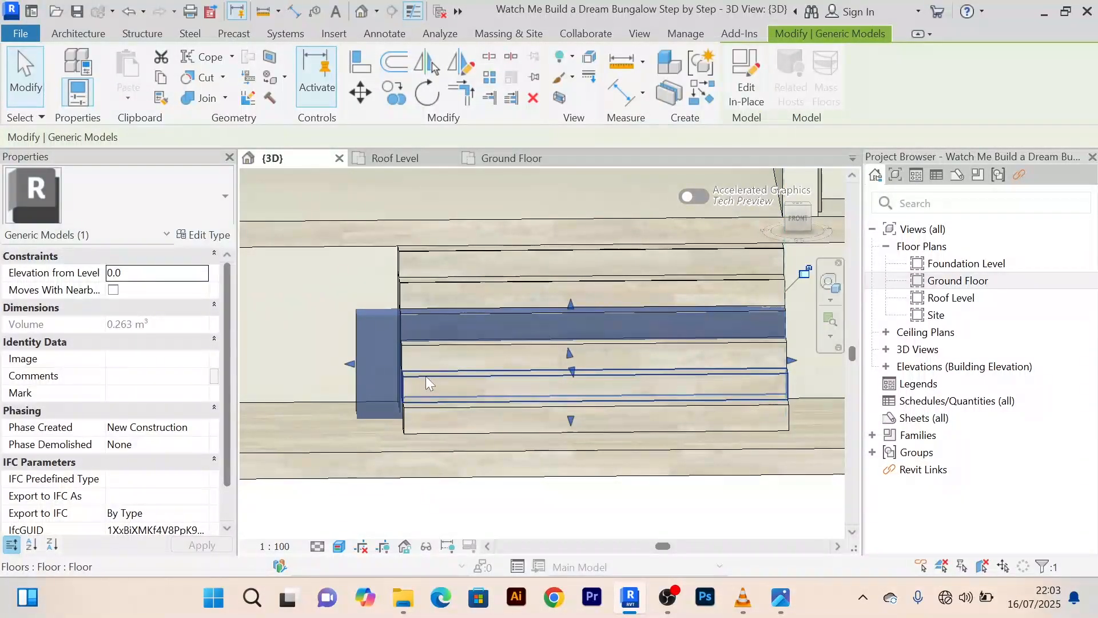
shift+middle_drag(425, 376, 502, 394)
scroll(360, 379, up, 5)
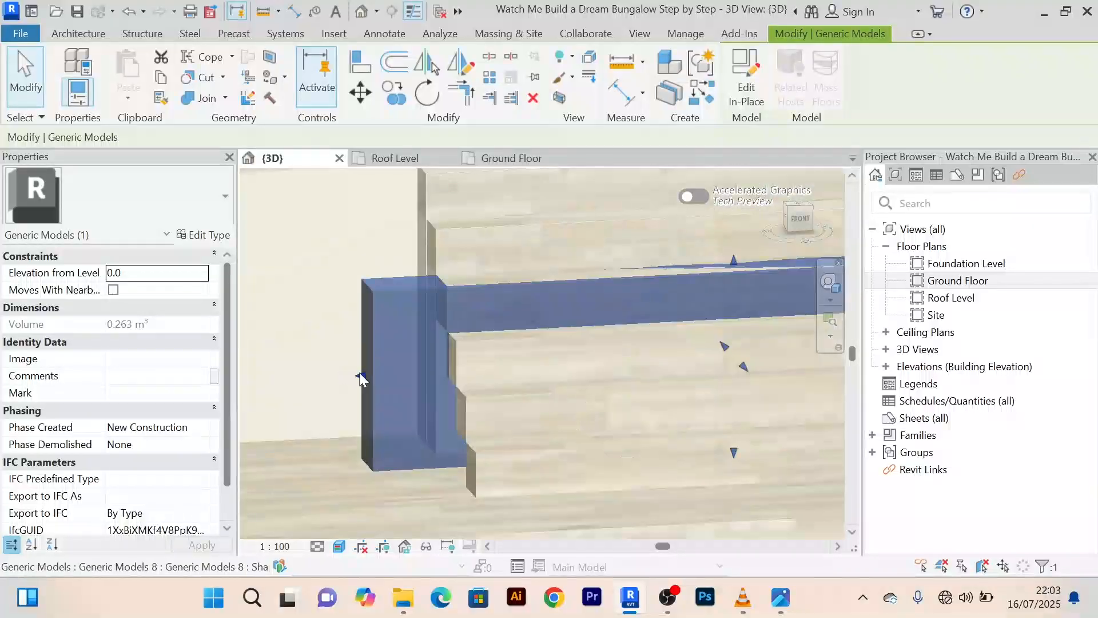
drag(361, 378, 473, 369)
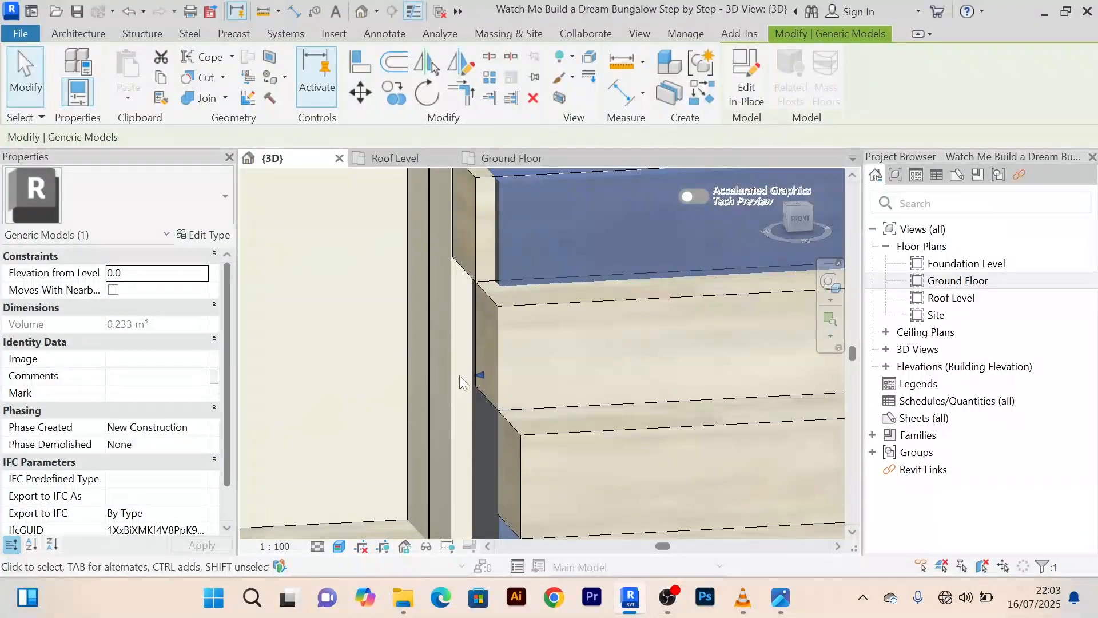
Align the new infill extrusion's left end face with the third entrance step's left end face
shift+middle_drag(458, 377, 426, 304)
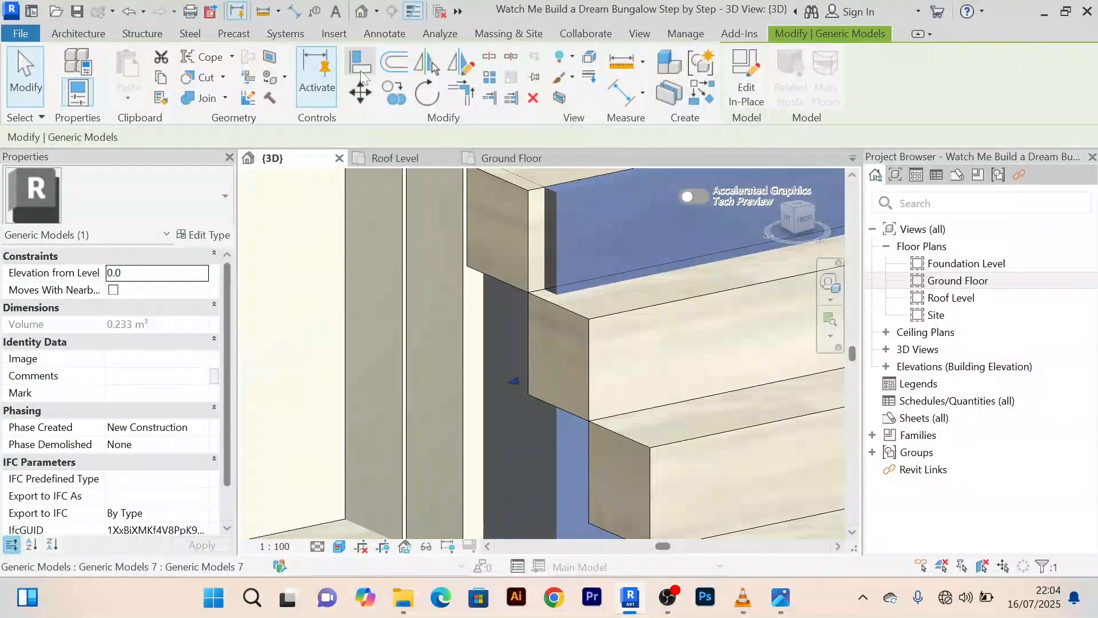
key(a)
key(l)
click(544, 255)
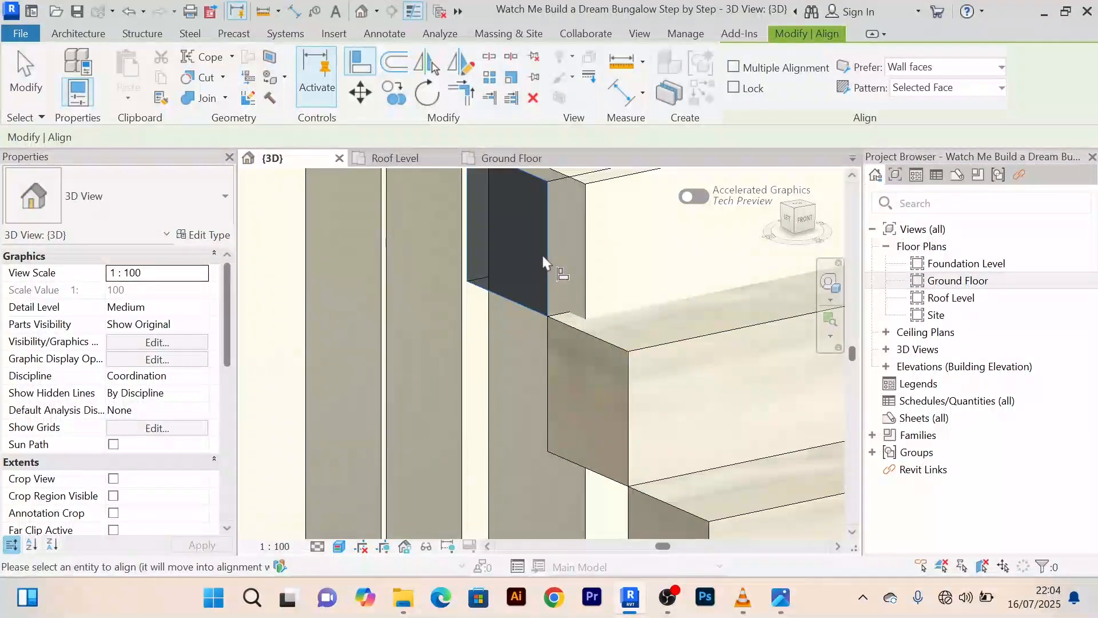
middle_drag(543, 255, 521, 197)
click(567, 429)
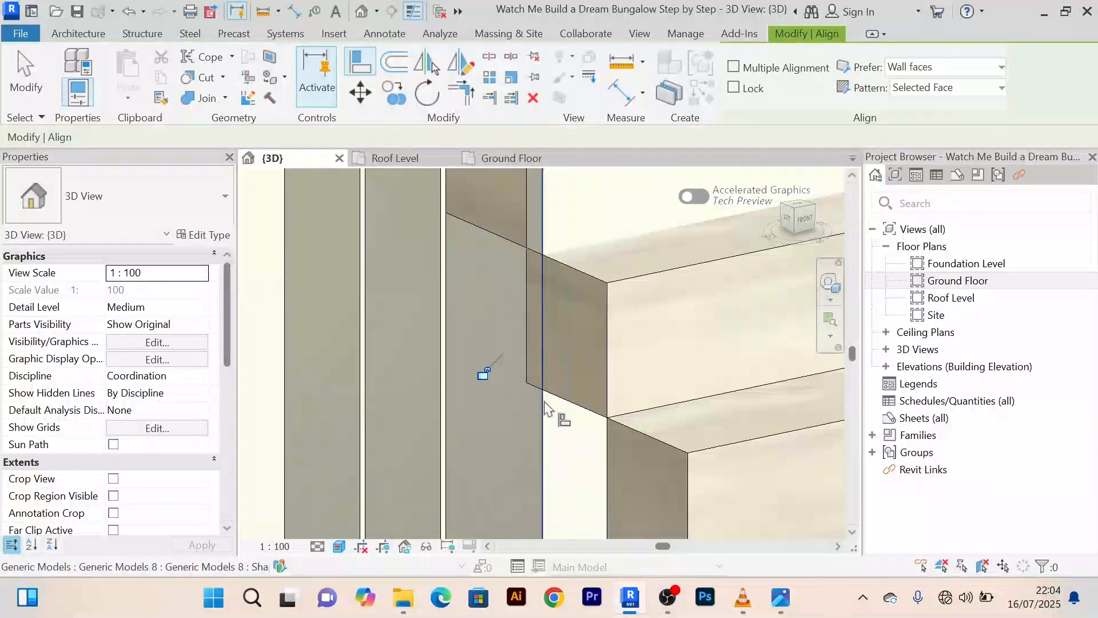
Examine the infill's left end alignment beneath the third entrance step and leave the Align command
middle_drag(540, 366, 562, 434)
scroll(557, 375, down, 1)
middle_drag(544, 342, 517, 440)
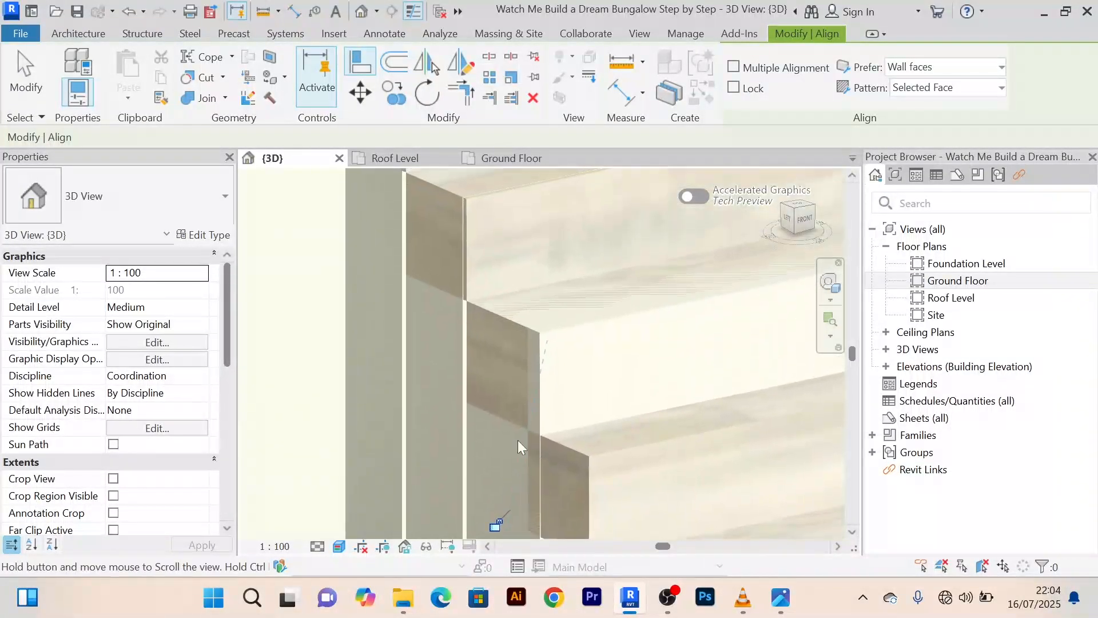
scroll(509, 280, up, 2)
scroll(502, 298, up, 4)
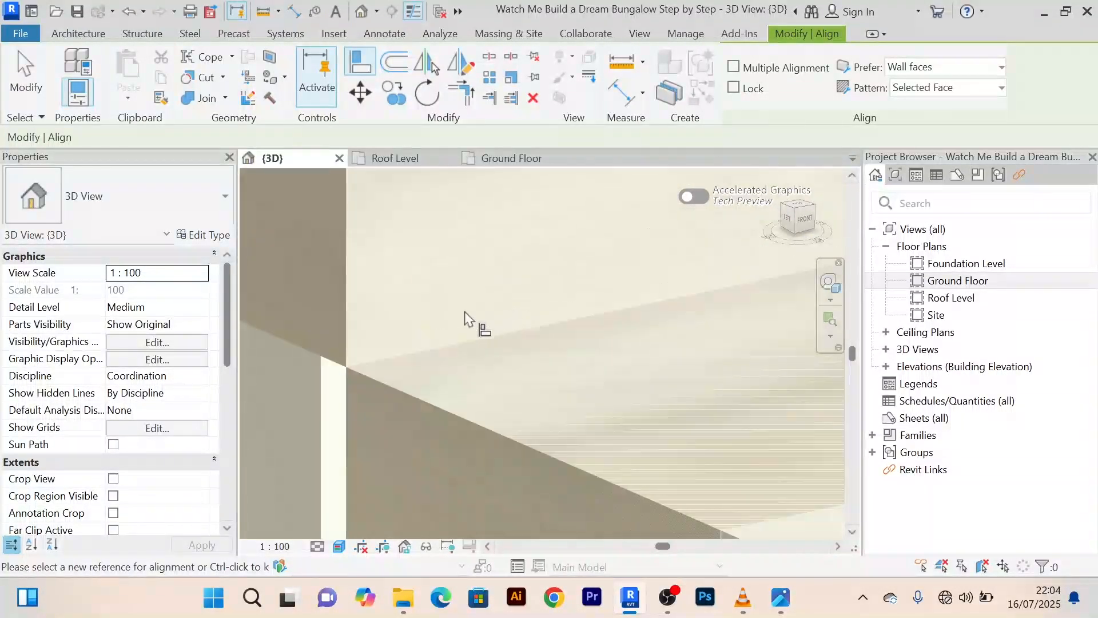
scroll(447, 319, down, 3)
middle_drag(421, 337, 444, 282)
scroll(440, 259, down, 3)
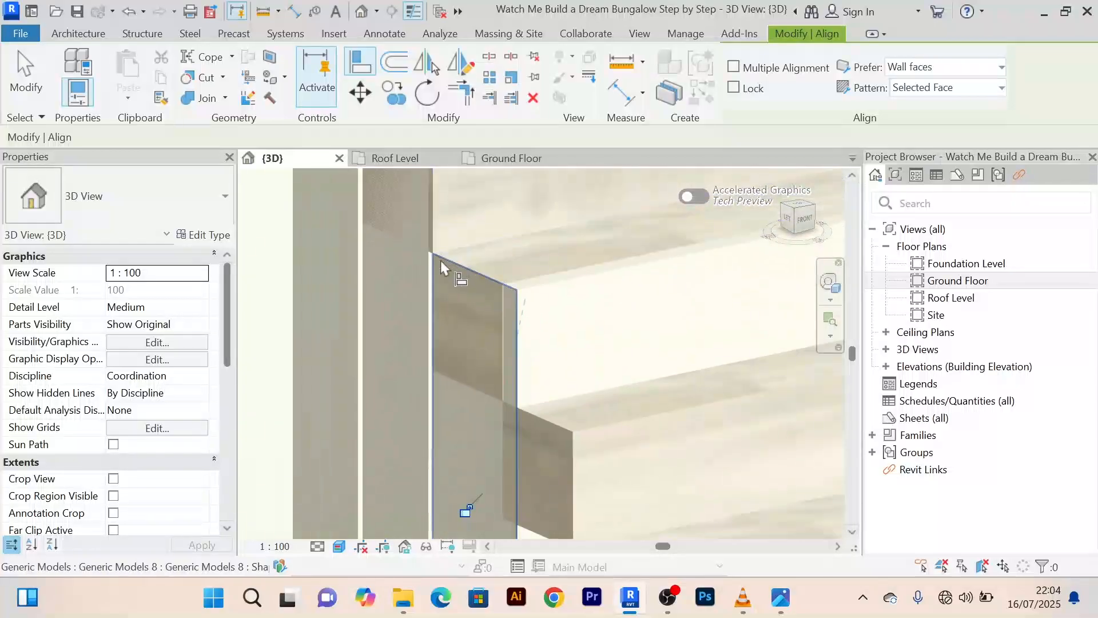
right_click(353, 483)
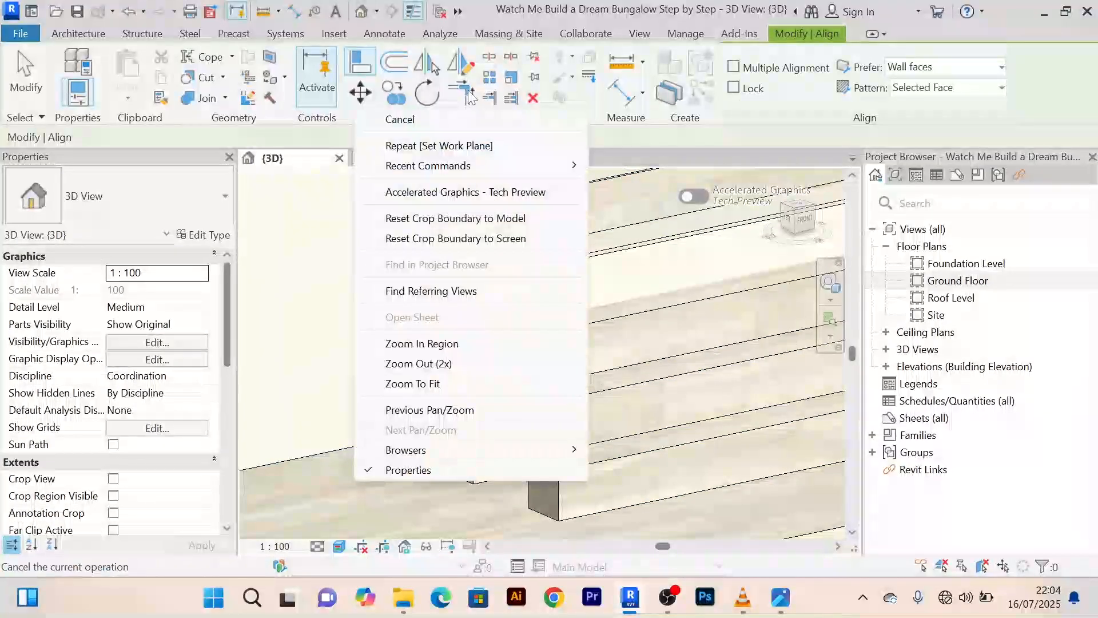
click(439, 121)
right_click(382, 448)
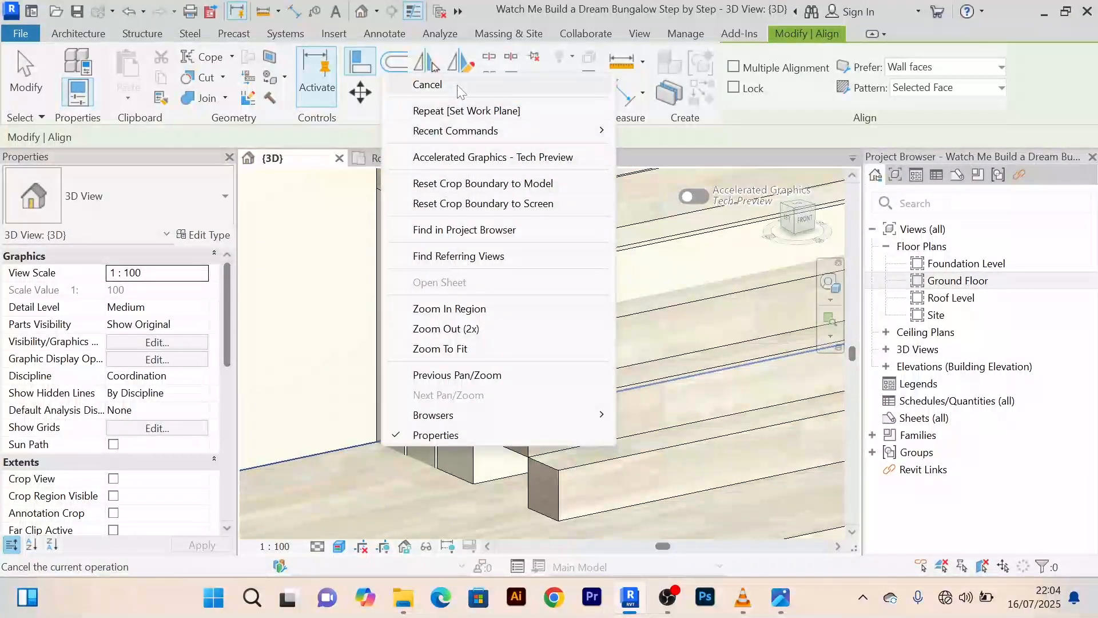
click(429, 84)
middle_drag(494, 256, 470, 330)
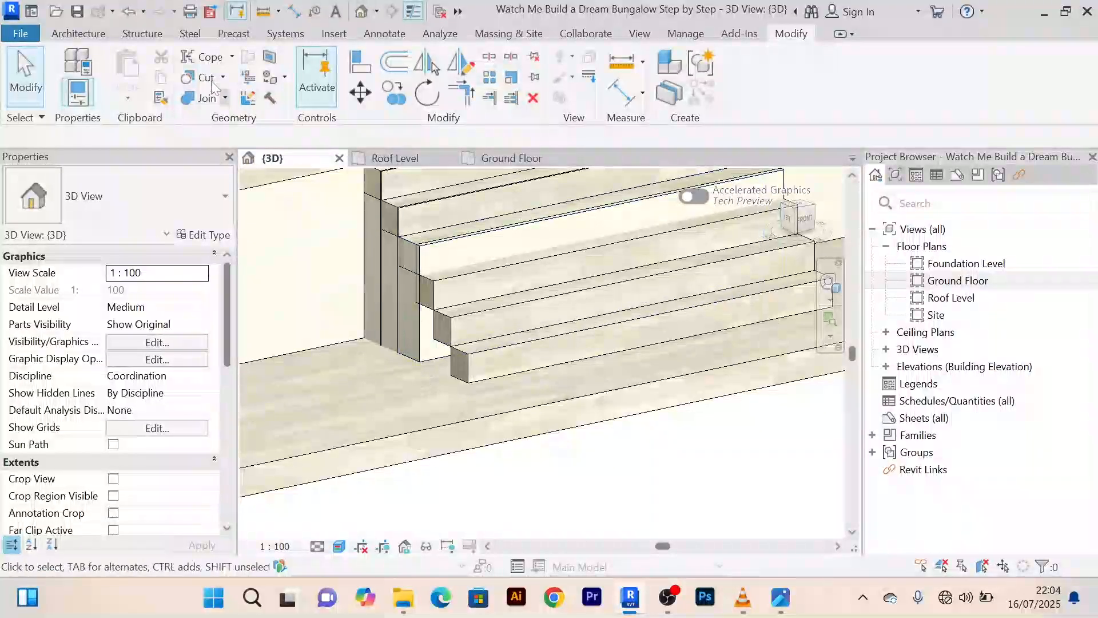
Create an in-place component in the Generic Models category with the default name and start an extrusion in it
click(79, 34)
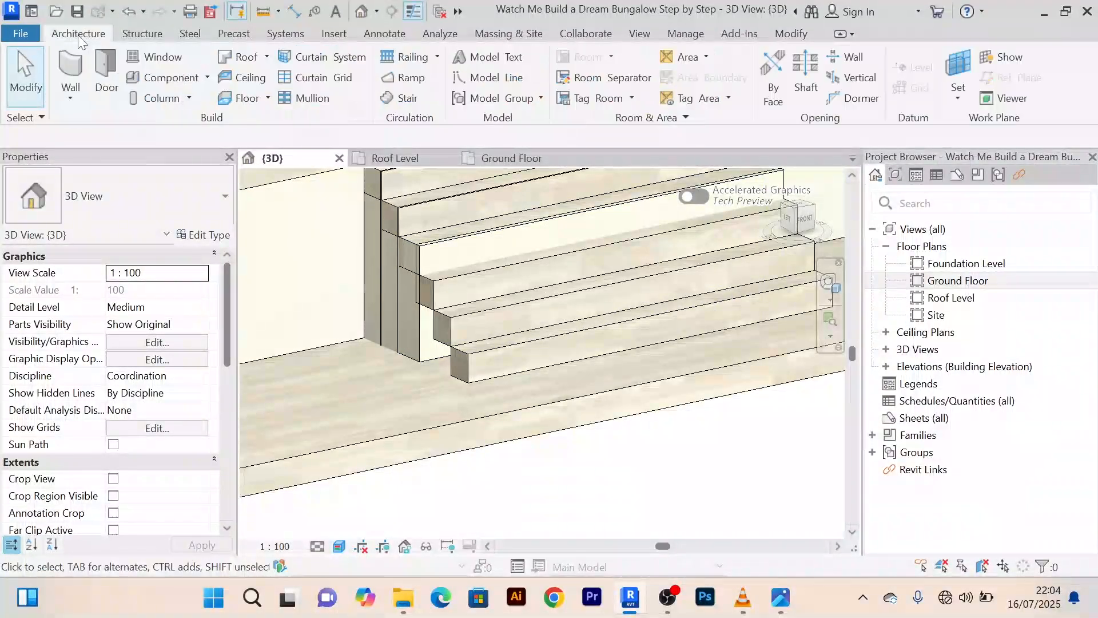
click(207, 77)
click(206, 150)
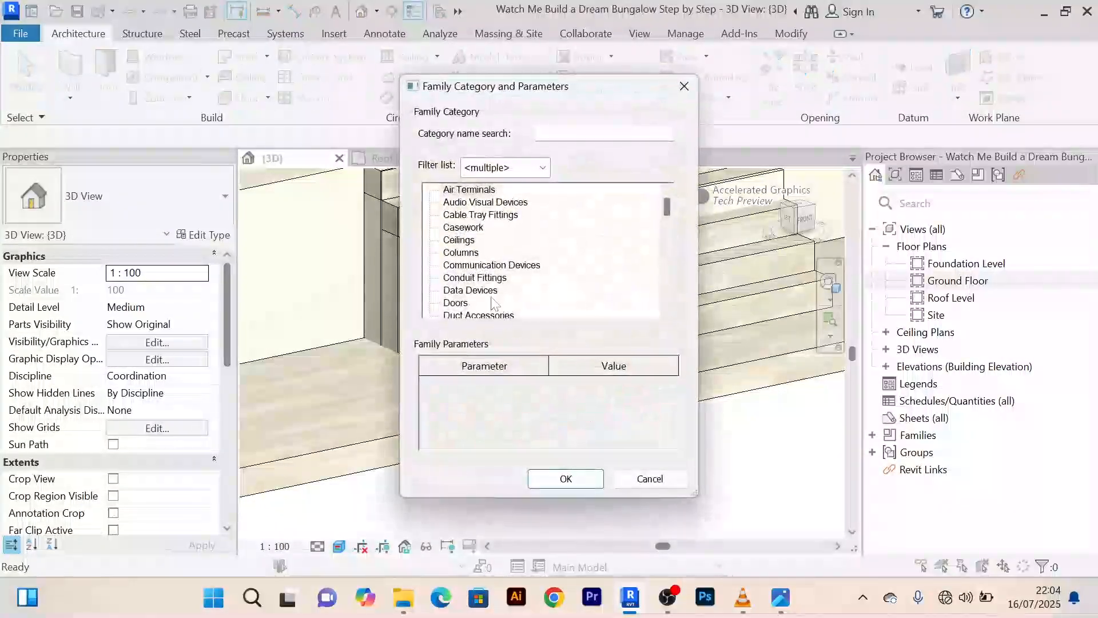
click(477, 267)
key(g)
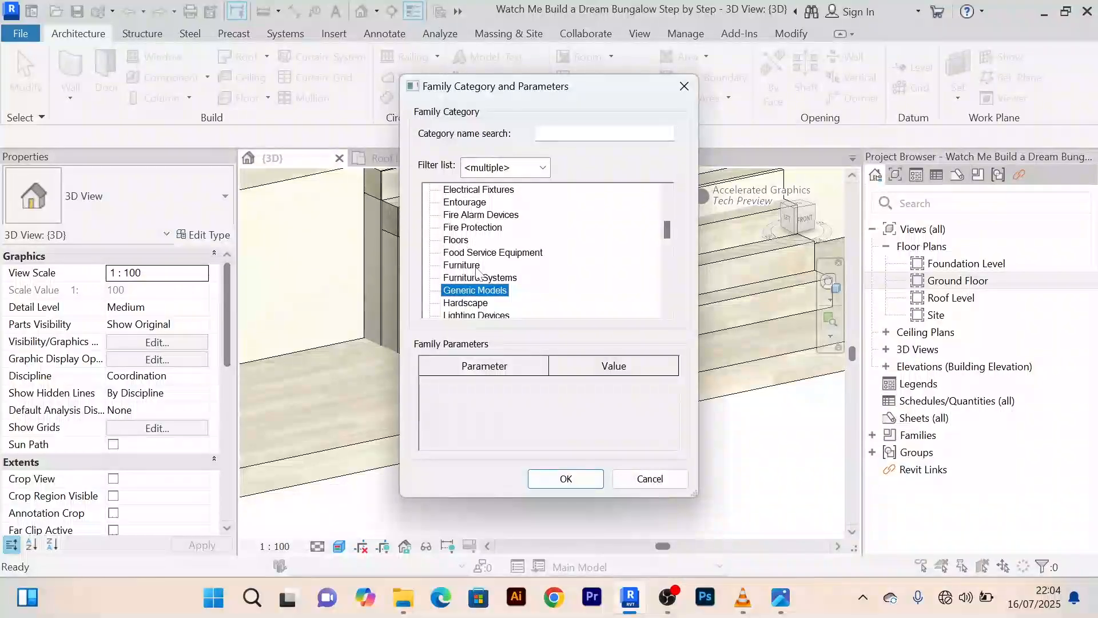
click(562, 479)
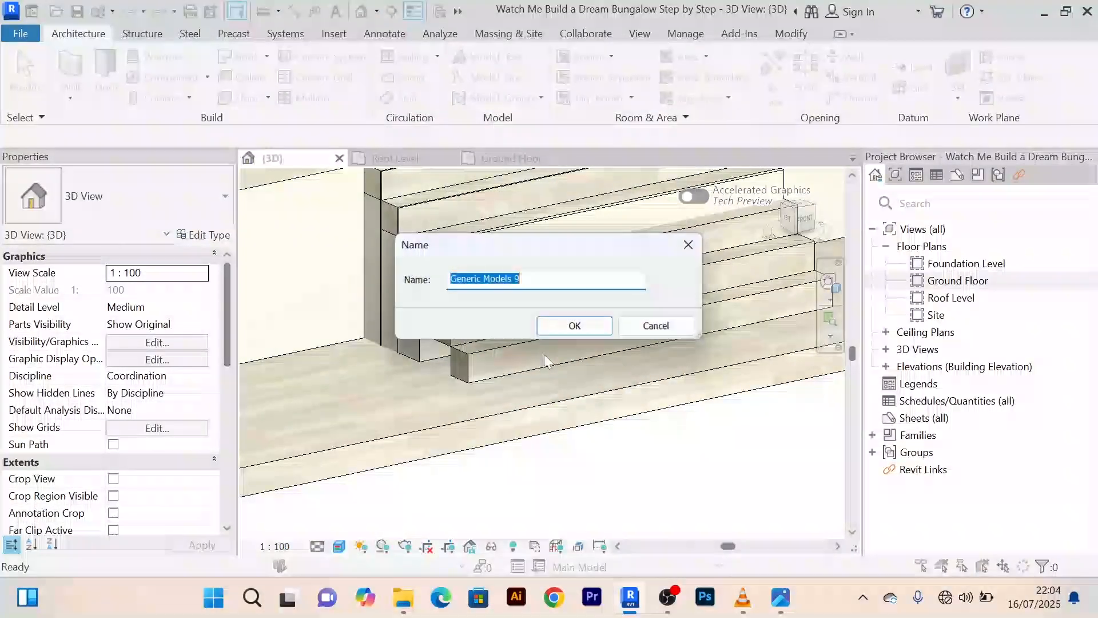
click(571, 327)
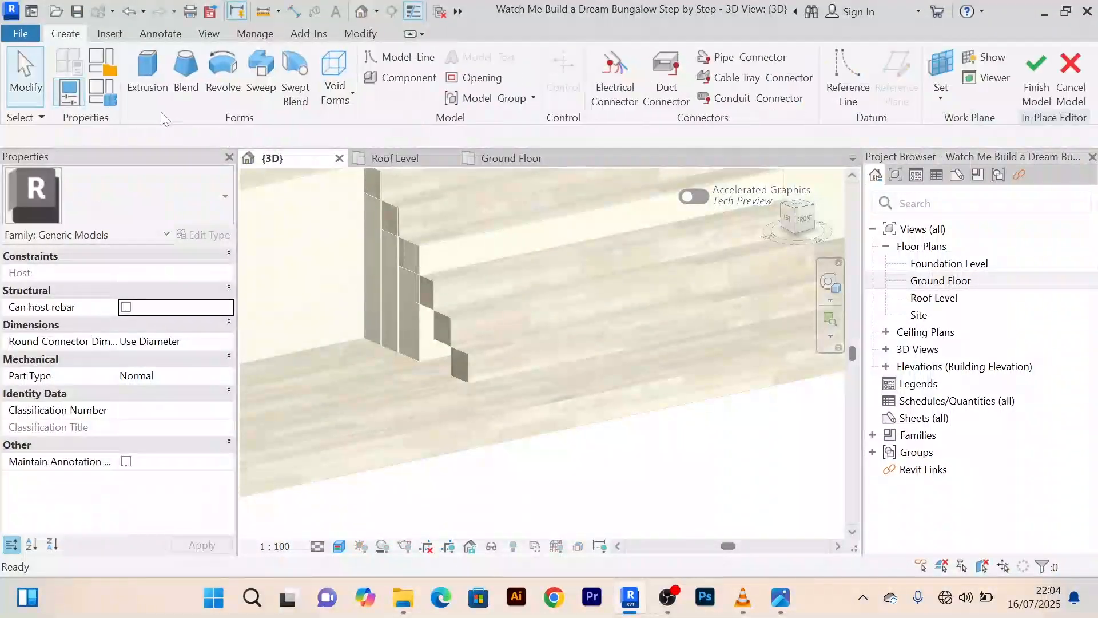
click(149, 85)
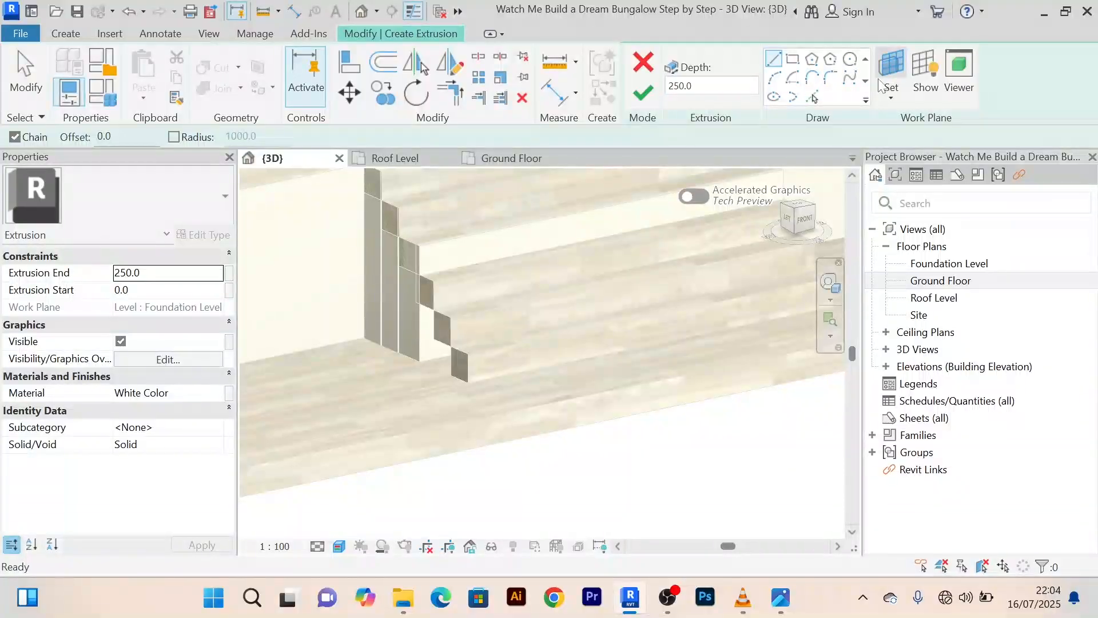
click(885, 80)
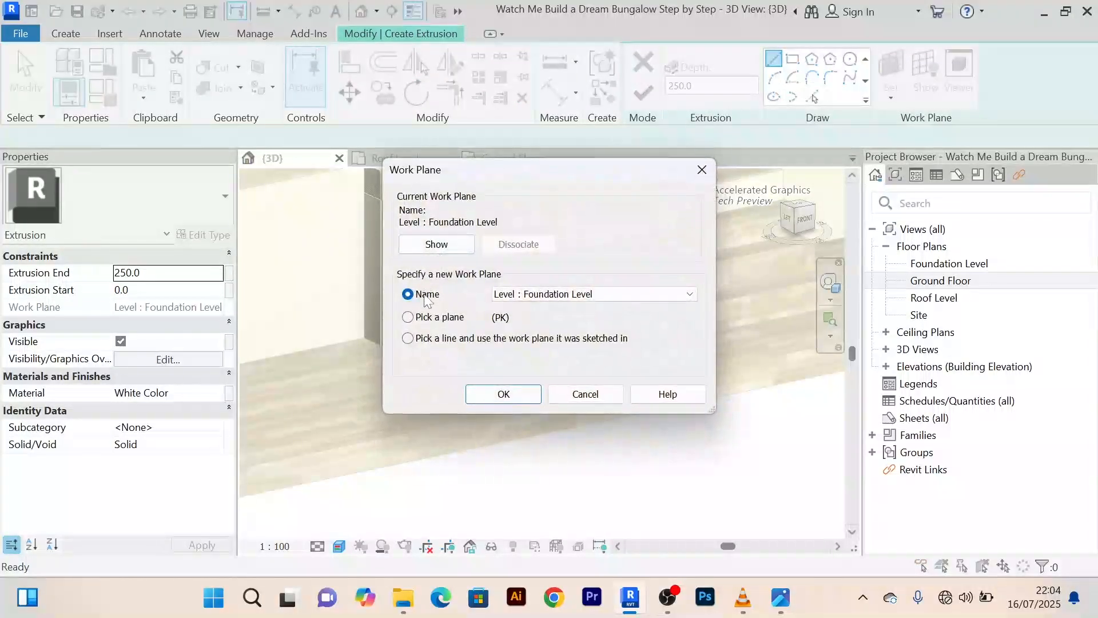
click(509, 398)
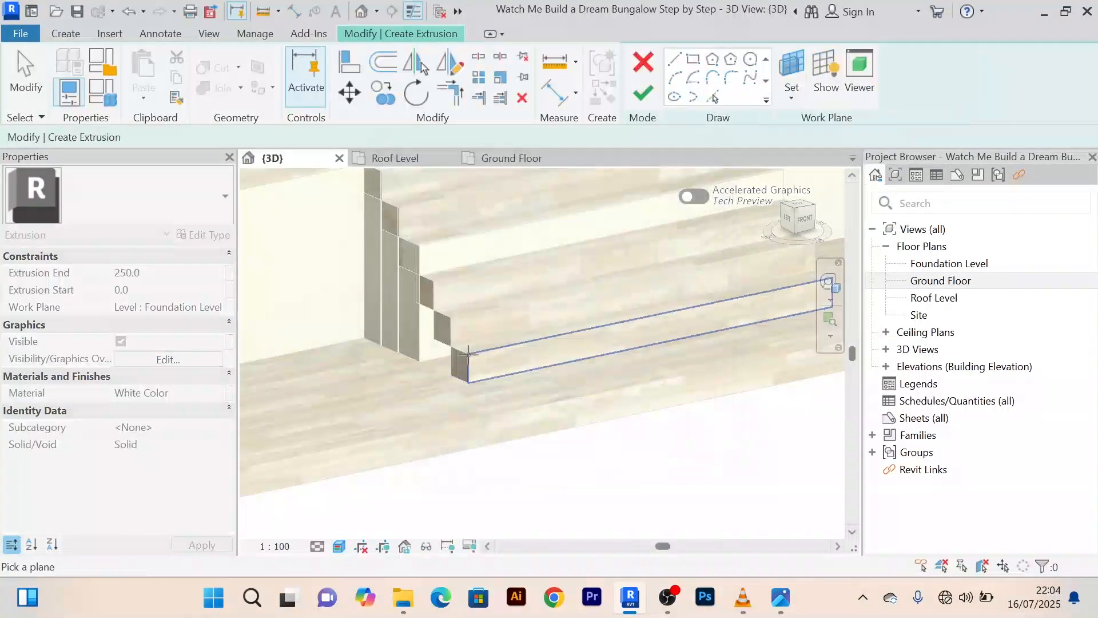
click(693, 59)
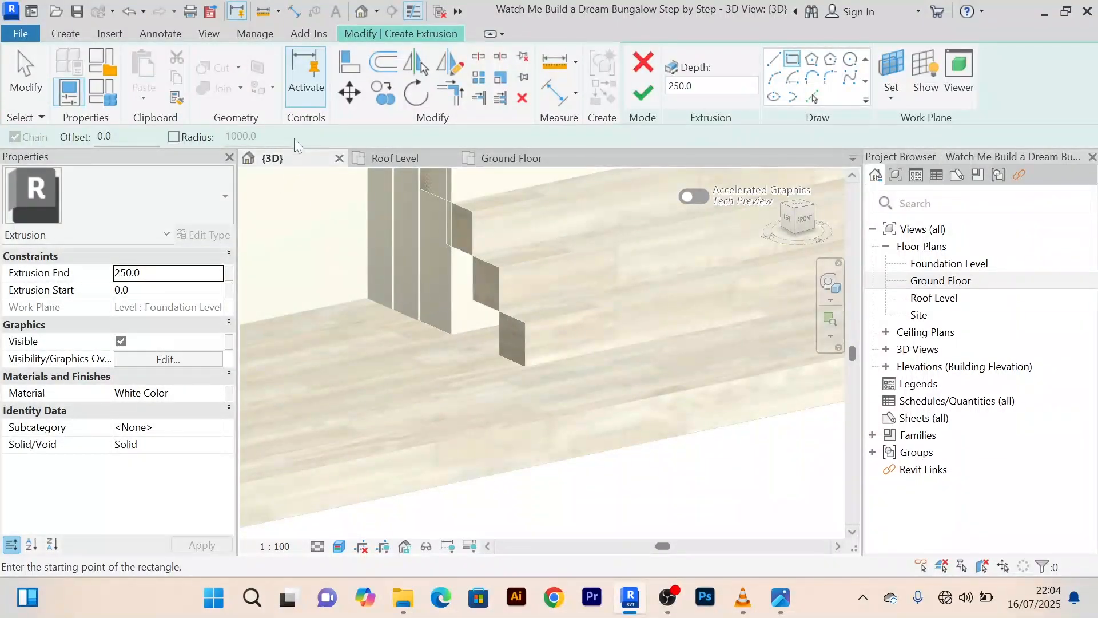
Set the extrusion's work plane by picking the left end face of the fourth entrance step from the top
click(898, 68)
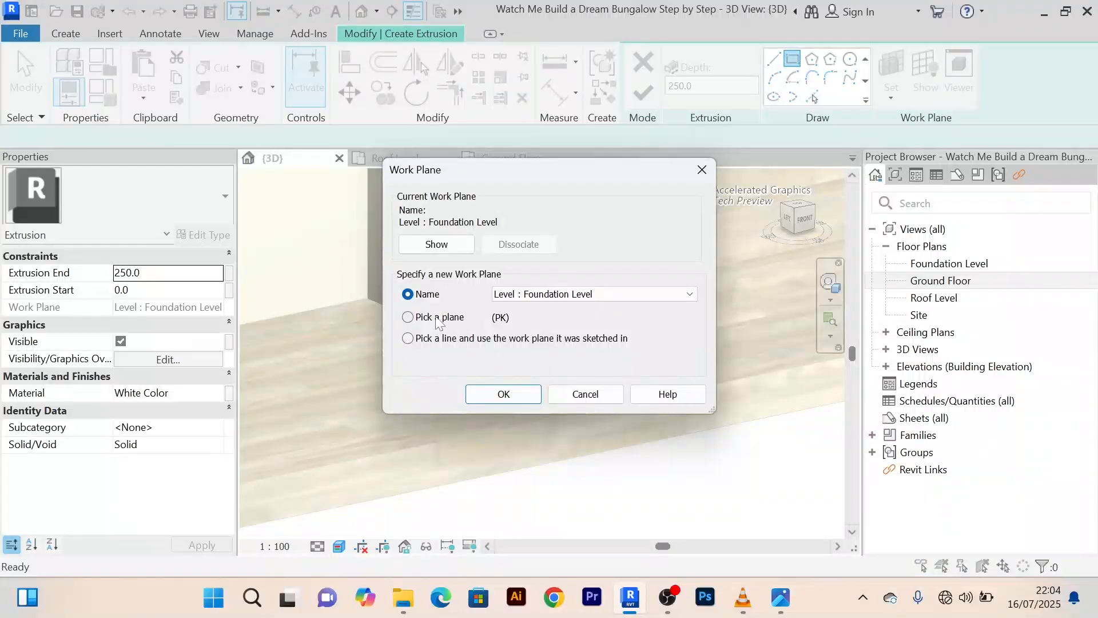
click(503, 395)
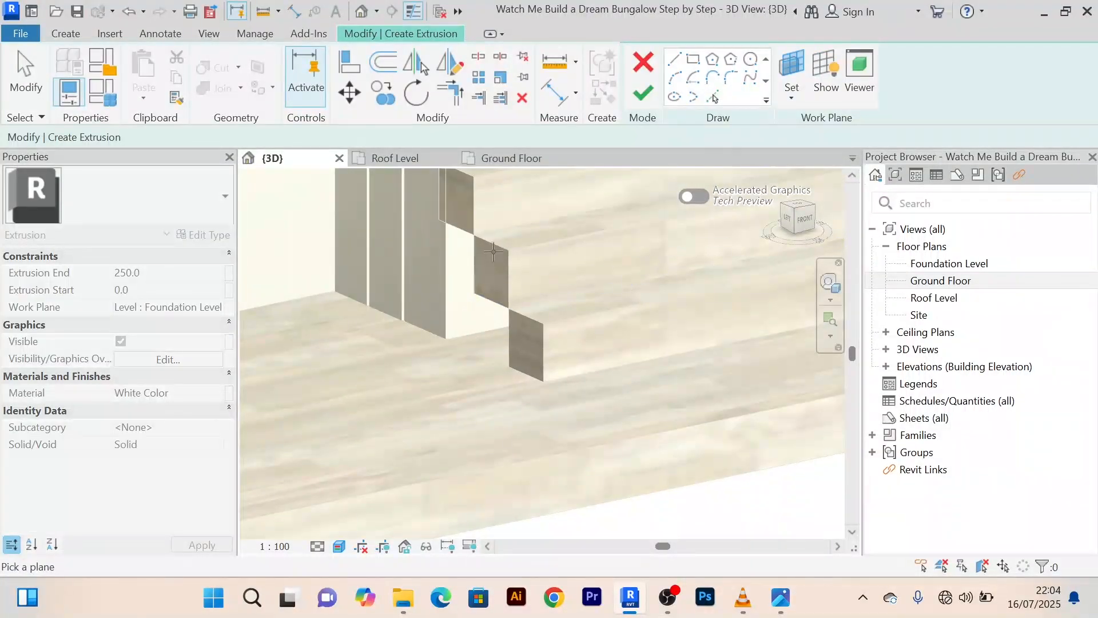
scroll(514, 303, up, 3)
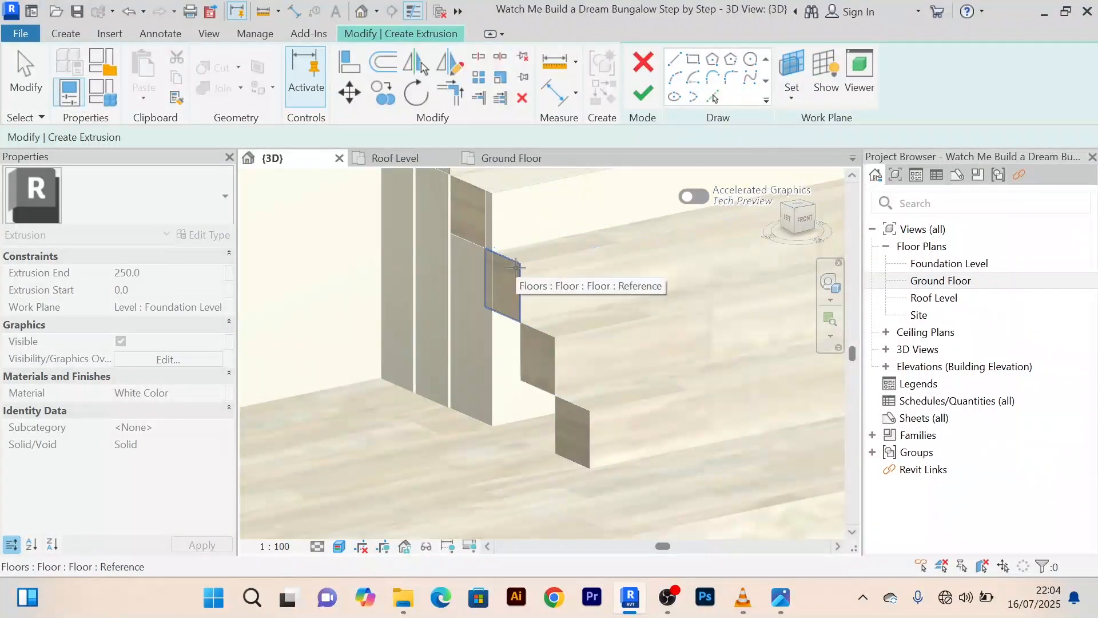
click(517, 276)
scroll(522, 262, down, 2)
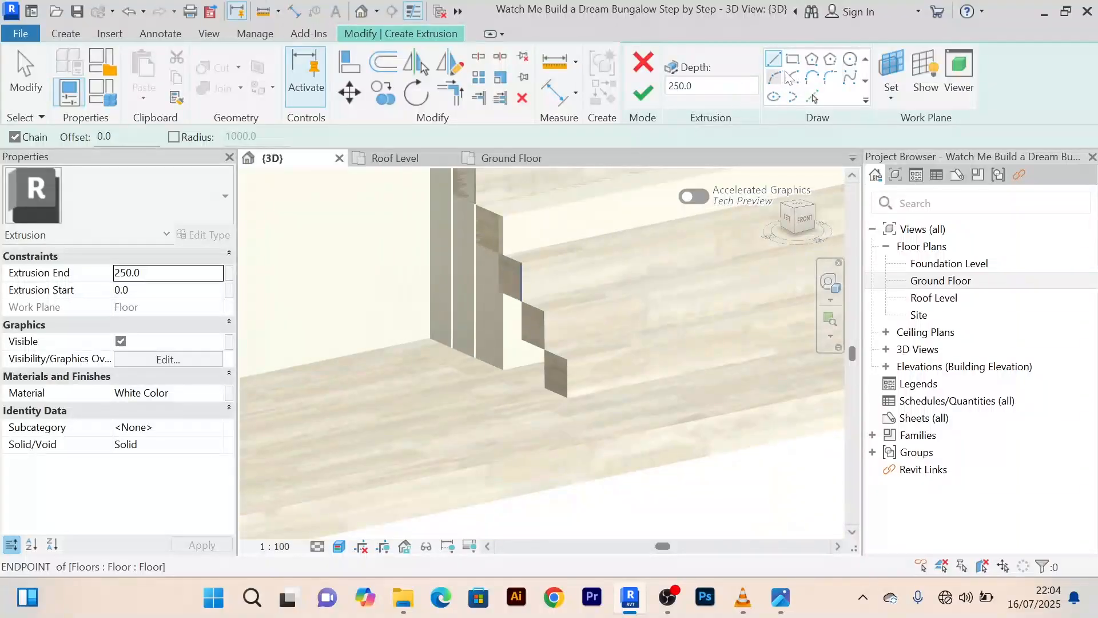
Sketch a rectangle about 240 wide and 460 high from the fourth step's upper rear corner down to the base slab
click(792, 59)
scroll(506, 275, up, 3)
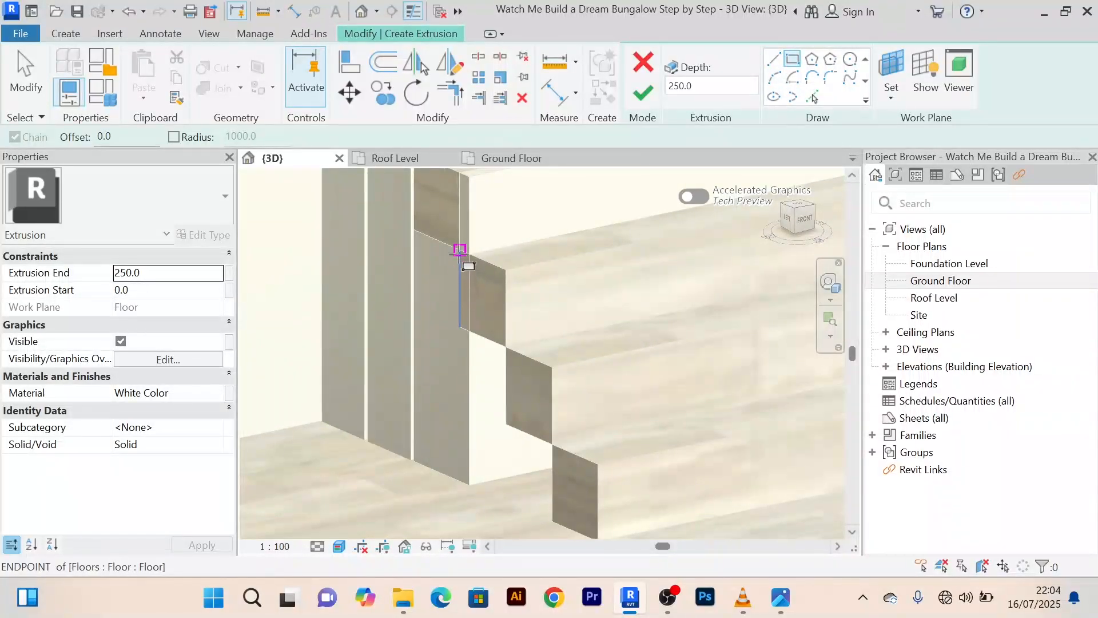
click(459, 249)
middle_drag(503, 454, 482, 410)
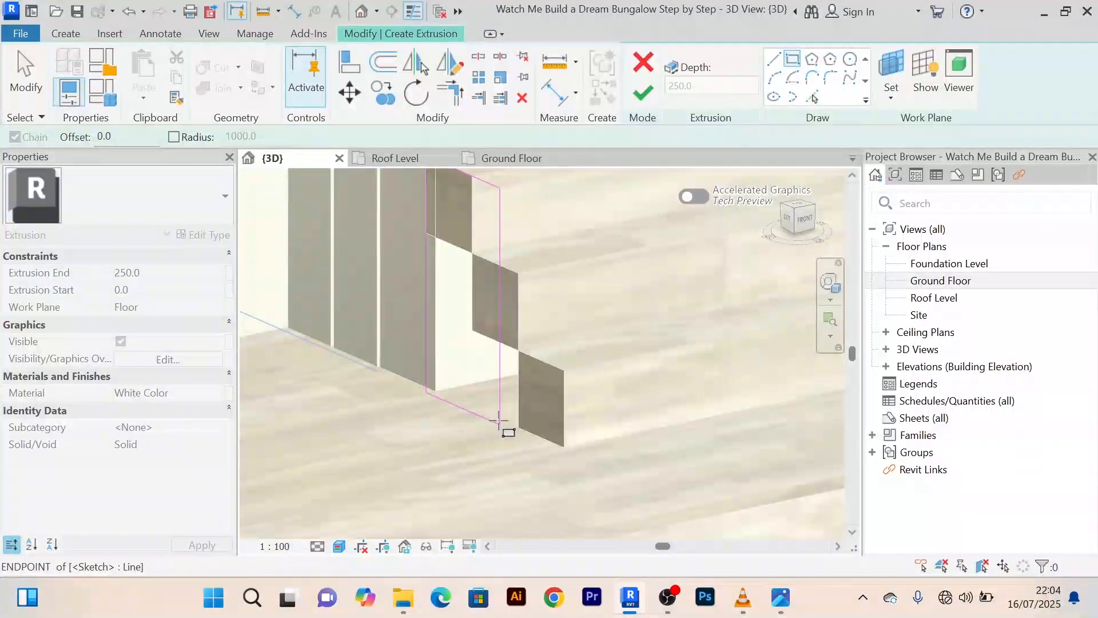
click(499, 424)
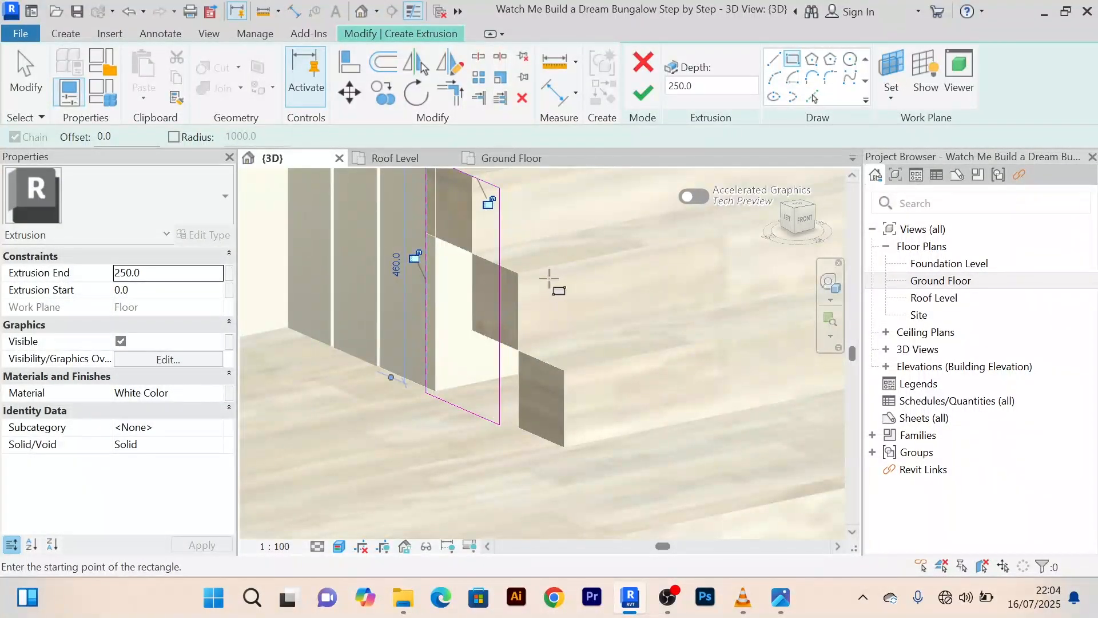
shift+middle_drag(549, 281, 640, 274)
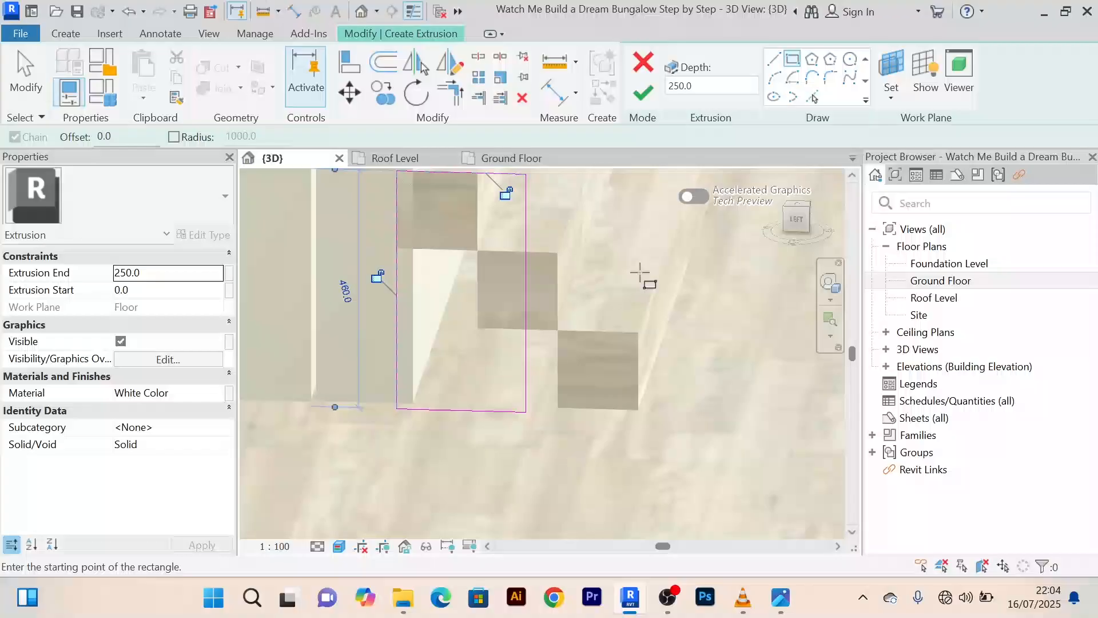
right_click(617, 221)
key(Escape)
right_click(615, 225)
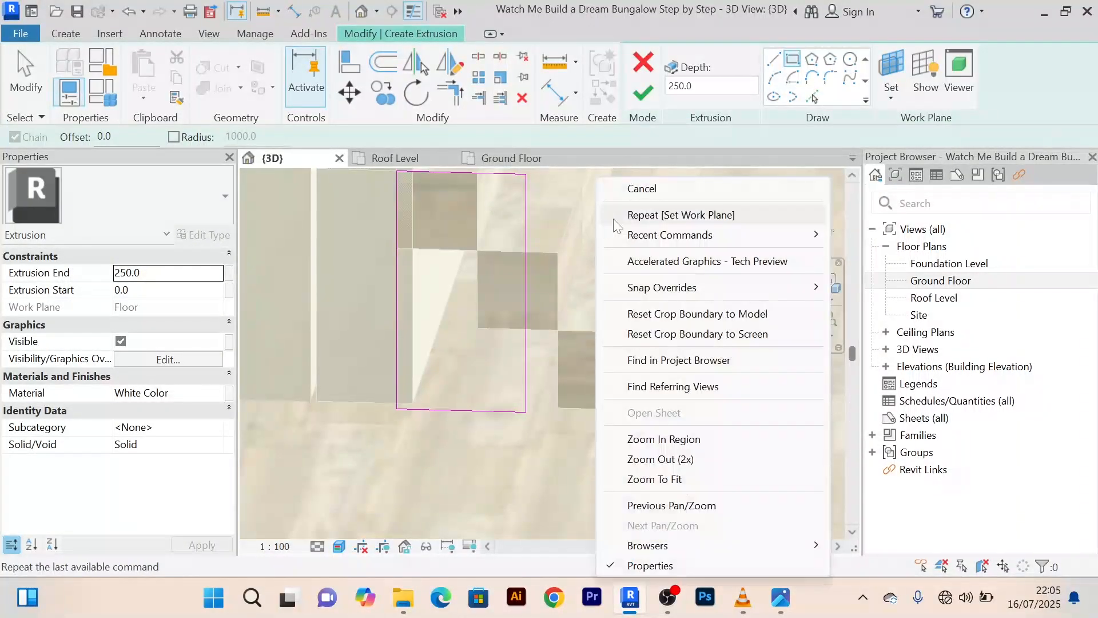
click(641, 189)
Move the rectangle's front edge back to the fourth step's front face, making it 150 wide, and finish the 250-deep extrusion and in-place model
click(527, 293)
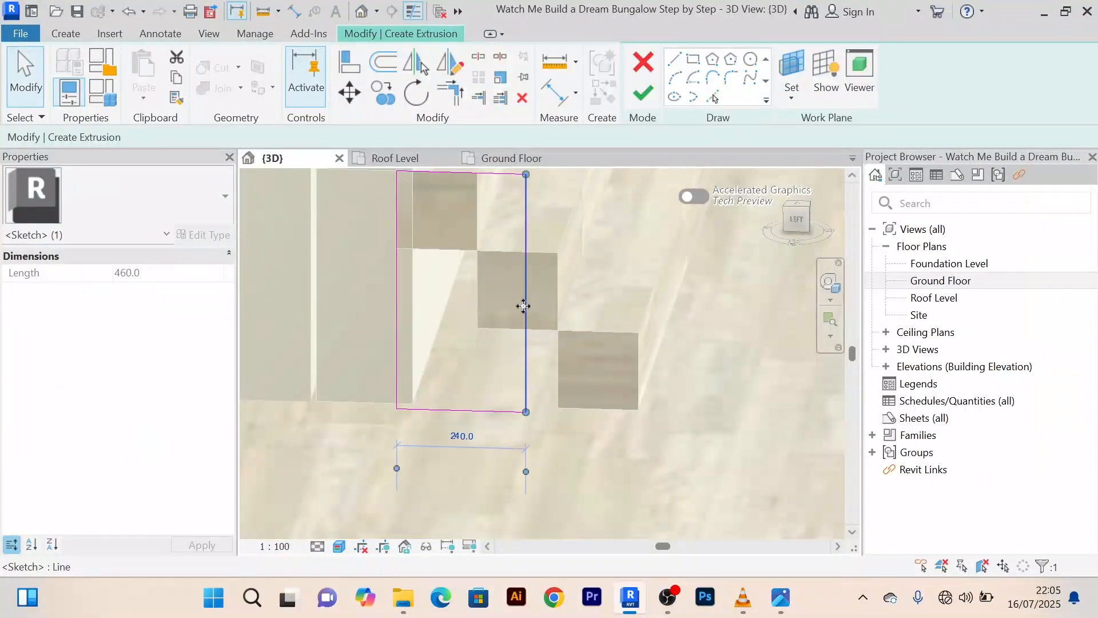
key(Left)
key(Left)
key(Left)
key(Left)
key(Left)
key(Left)
key(Left)
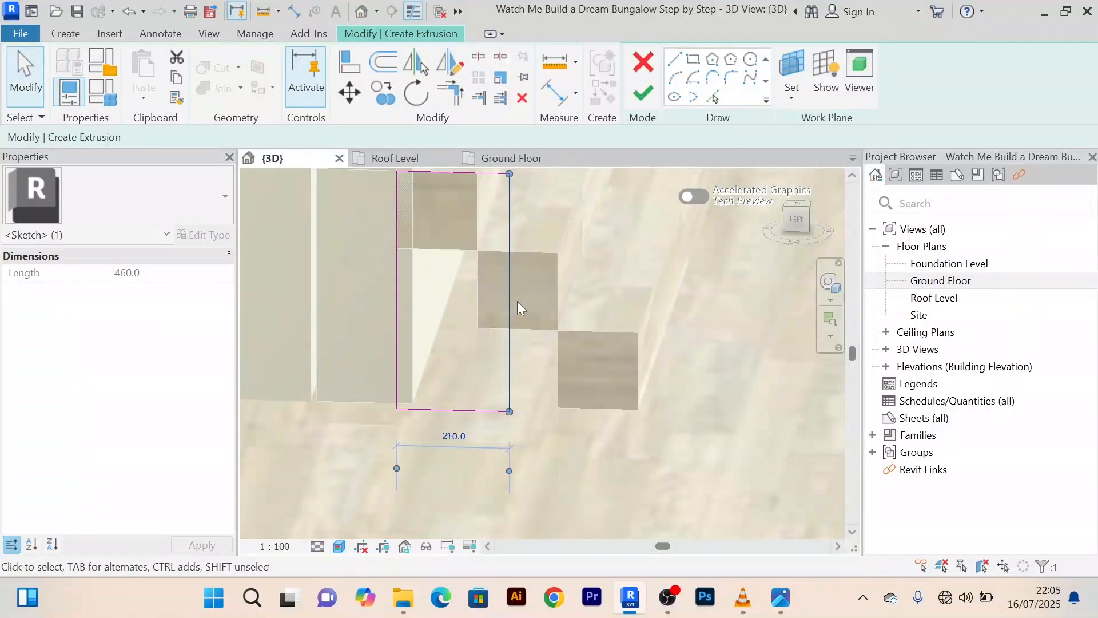
key(Left)
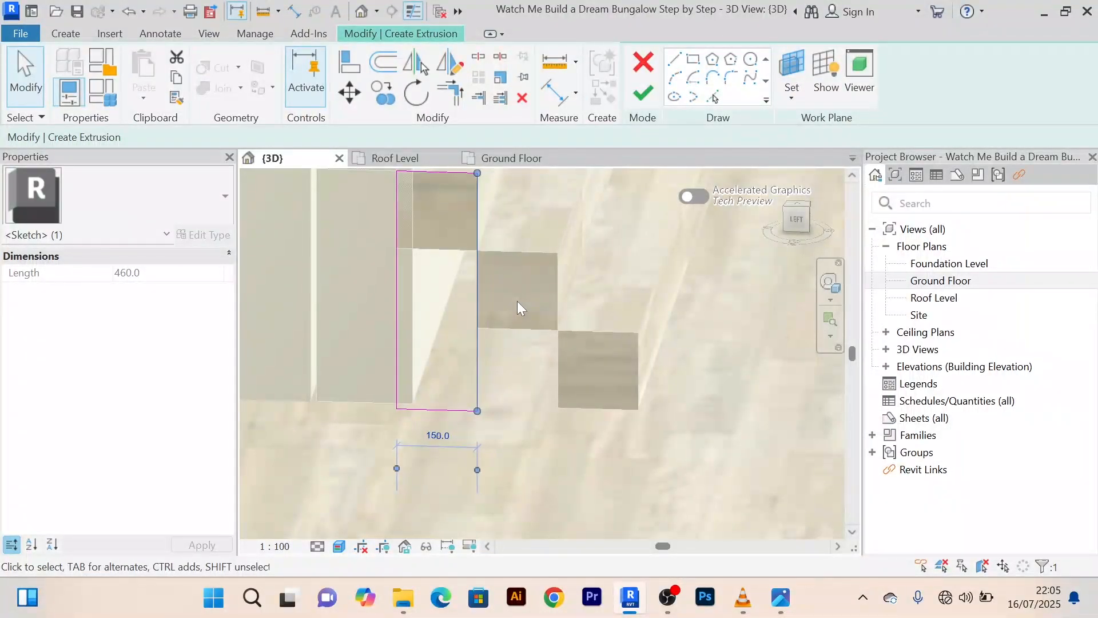
click(652, 98)
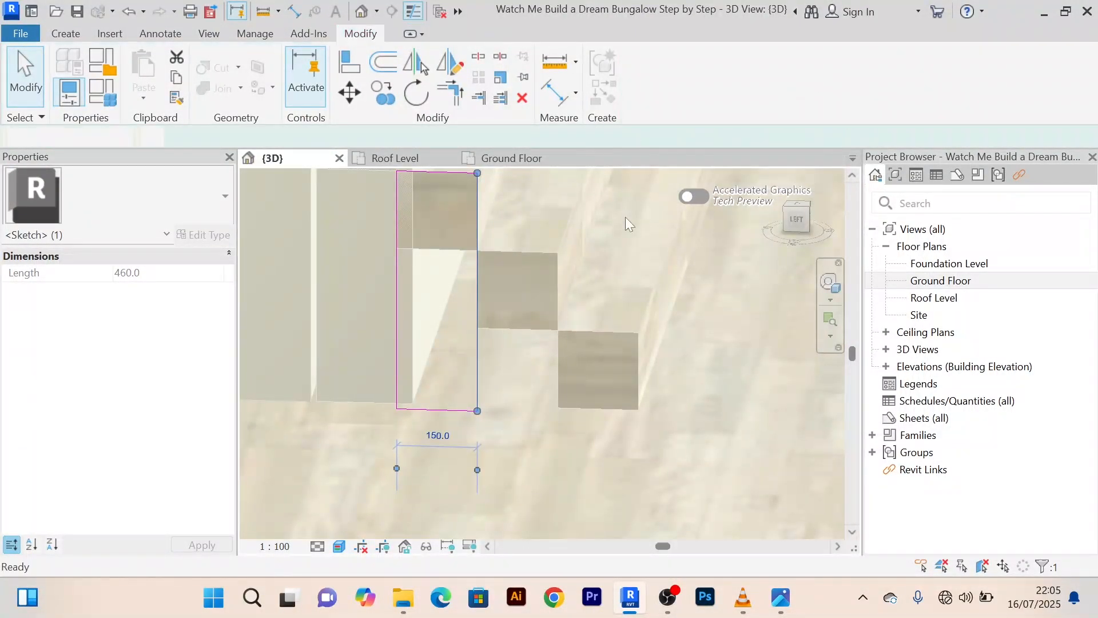
Stretch the new infill extrusion to the steps' right ends and pull its left end back beneath the fourth step
scroll(609, 317, down, 2)
shift+middle_drag(606, 314, 898, 150)
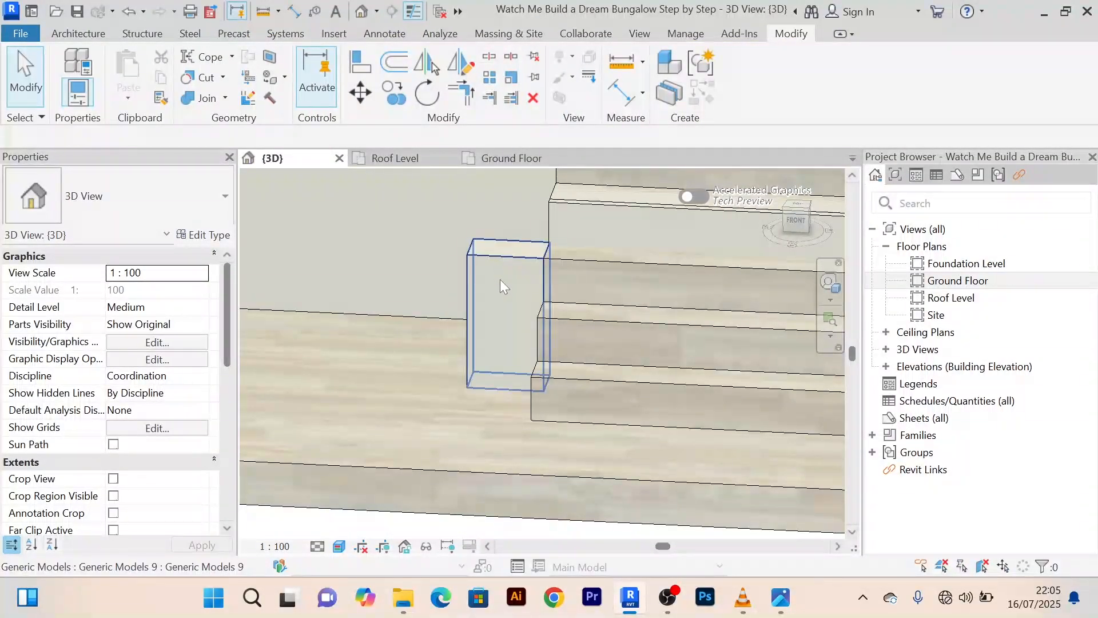
click(500, 278)
scroll(438, 334, down, 3)
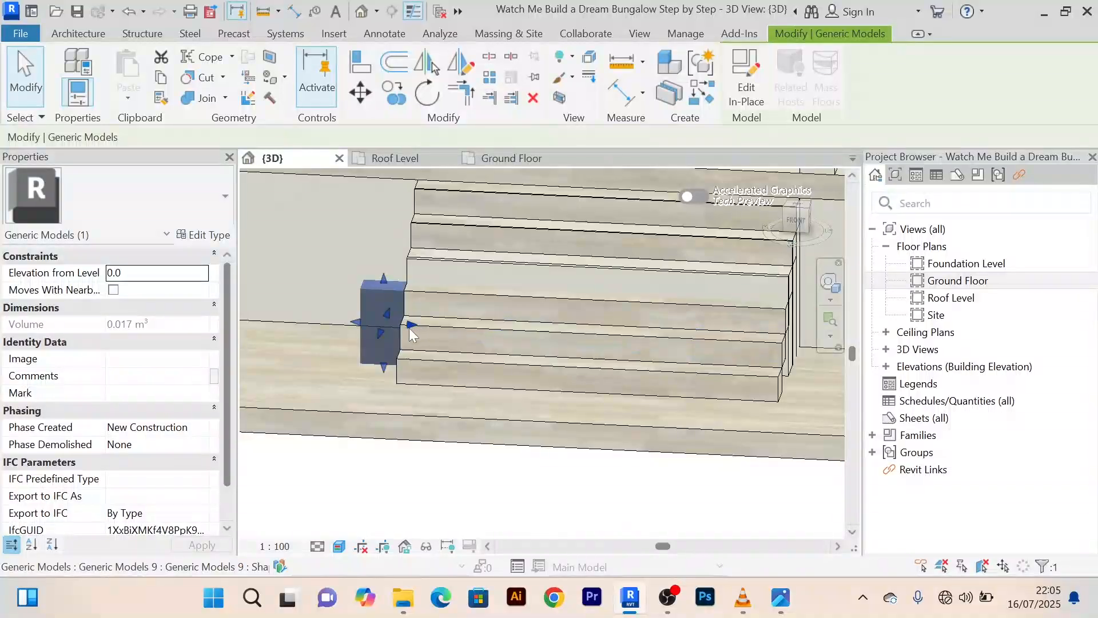
drag(410, 328, 785, 343)
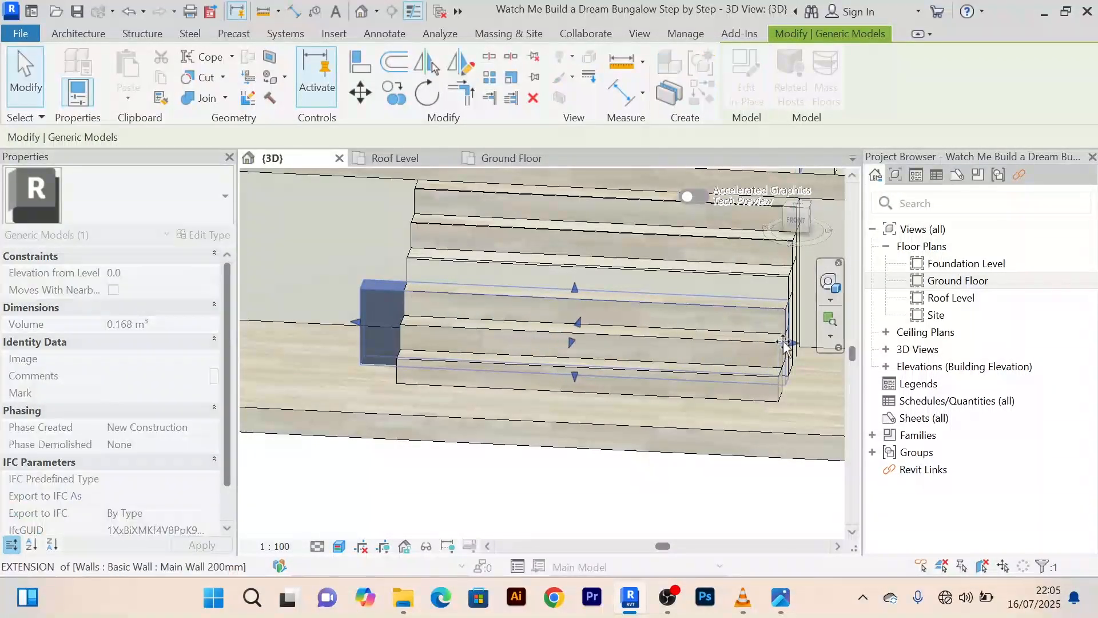
drag(353, 324, 389, 324)
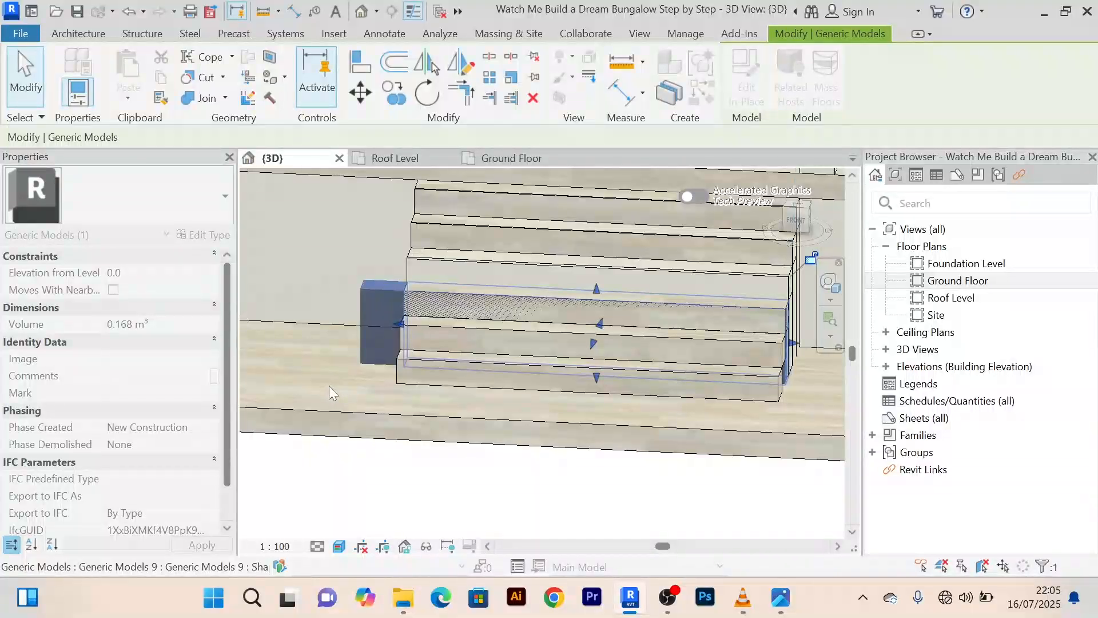
shift+middle_drag(329, 384, 479, 405)
key(Escape)
Examine the left end of the fourth step's infill and the space beneath the fifth entrance step
scroll(488, 368, up, 8)
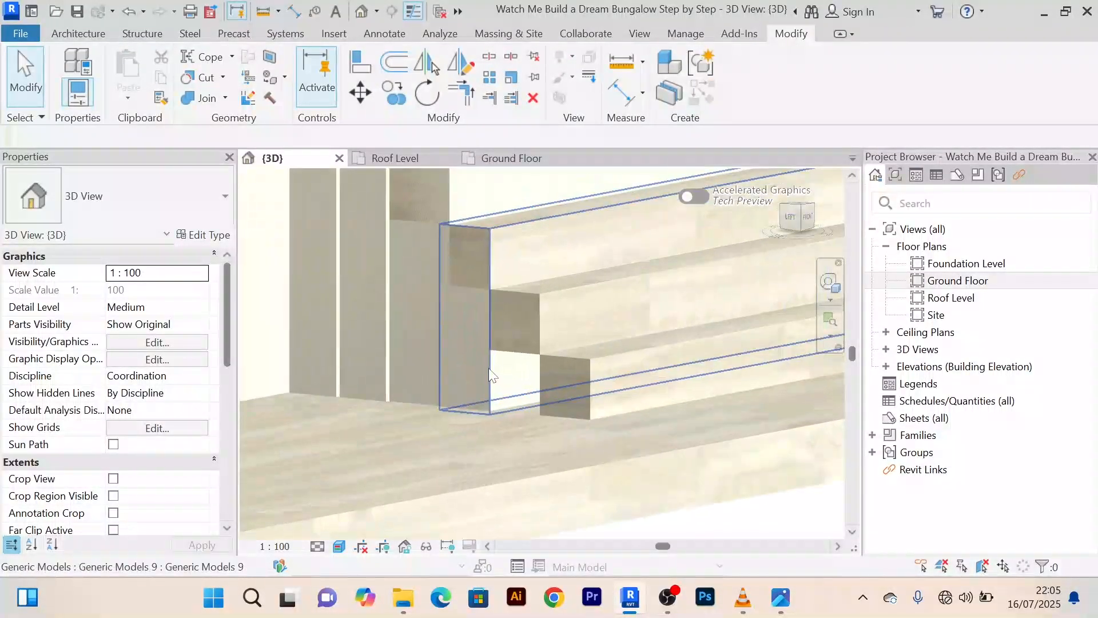
scroll(386, 320, down, 2)
middle_drag(386, 320, 338, 297)
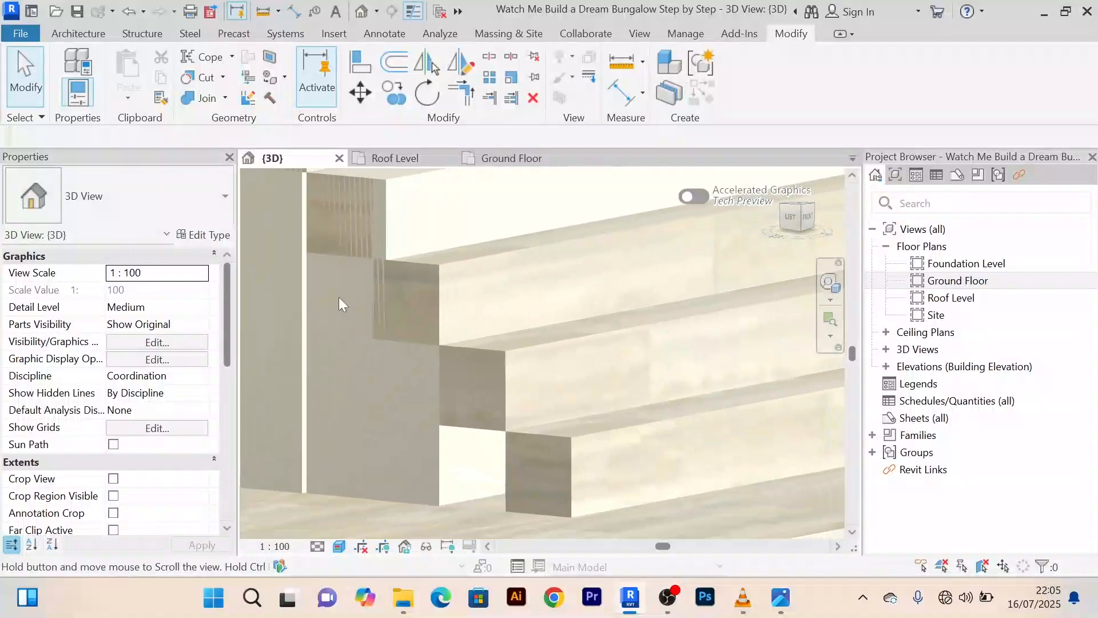
scroll(379, 293, down, 3)
middle_drag(452, 371, 421, 333)
scroll(432, 379, up, 3)
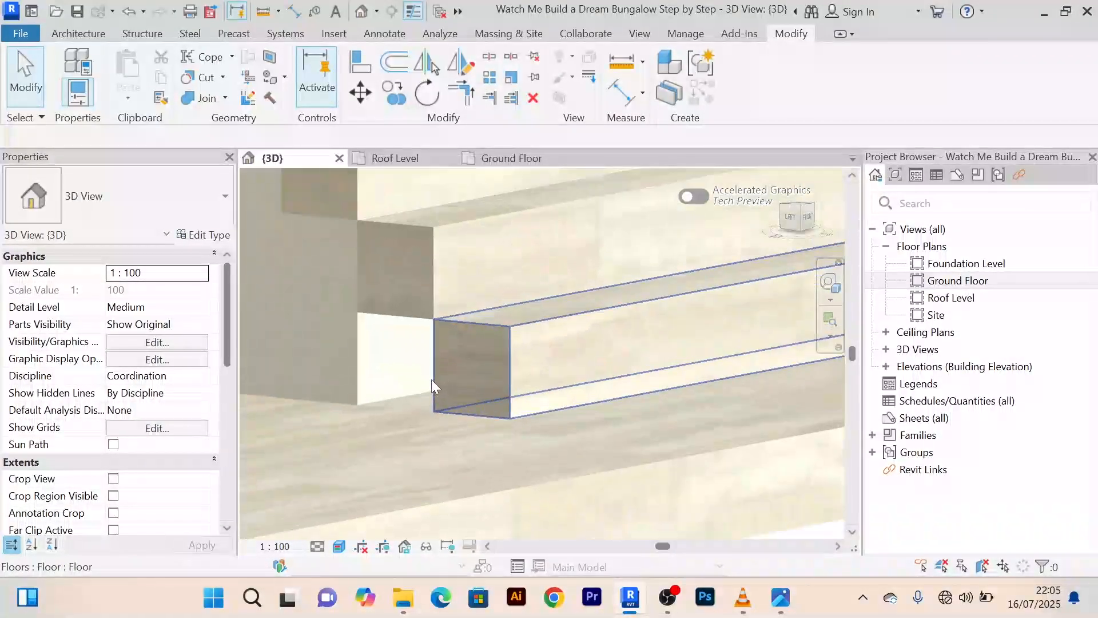
Start a new in-place model in the Generic Models category for the infill beneath the fifth entrance step
scroll(432, 379, down, 2)
middle_drag(431, 380, 441, 375)
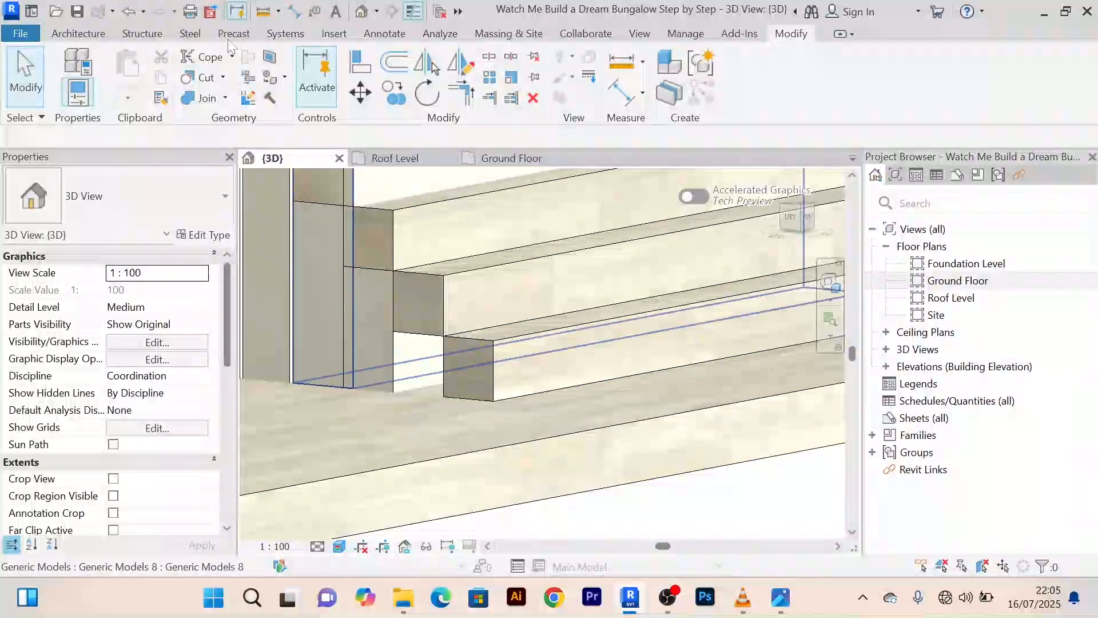
click(79, 33)
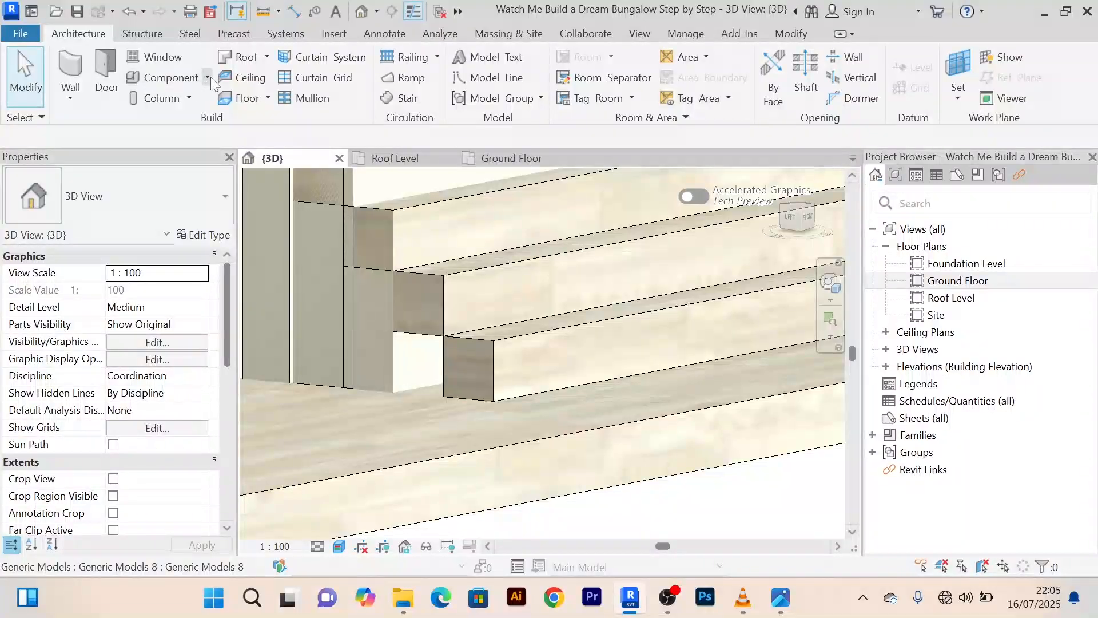
click(207, 77)
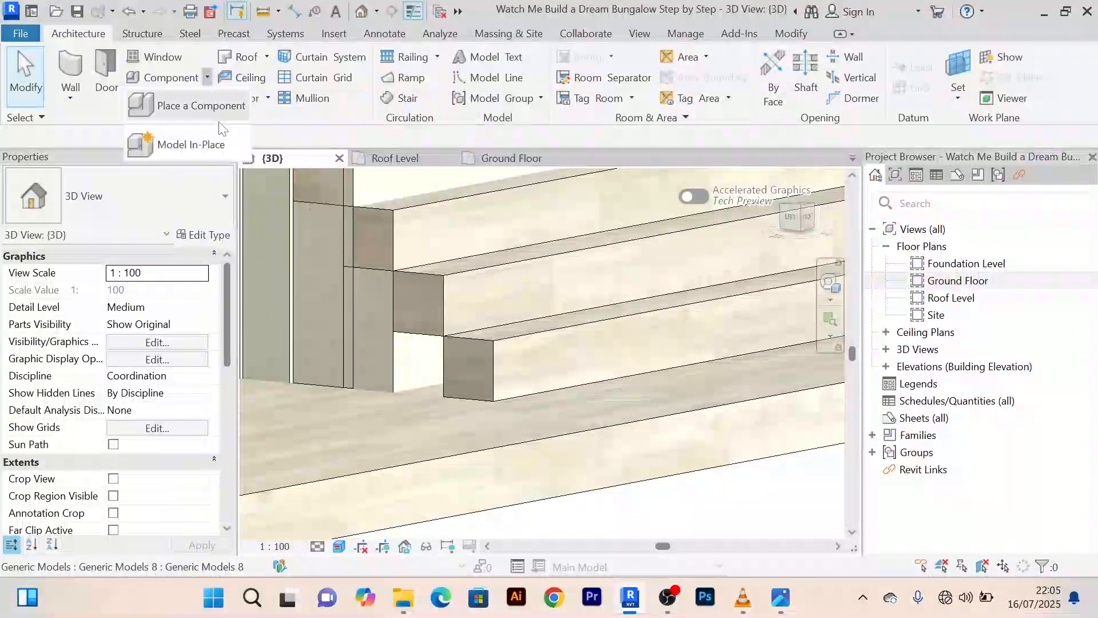
click(194, 146)
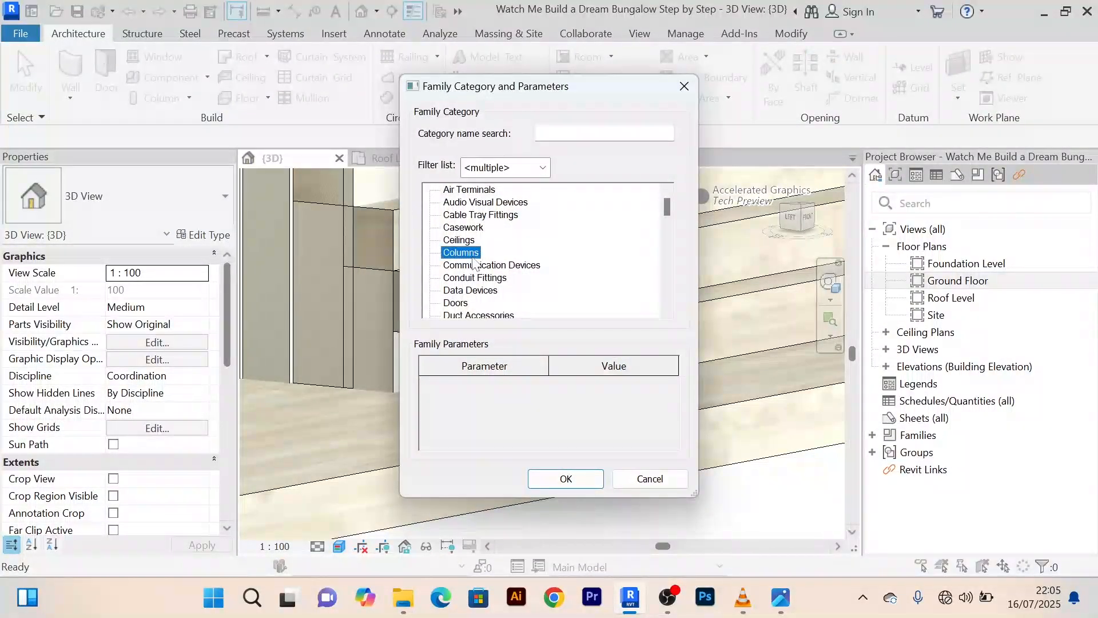
key(g)
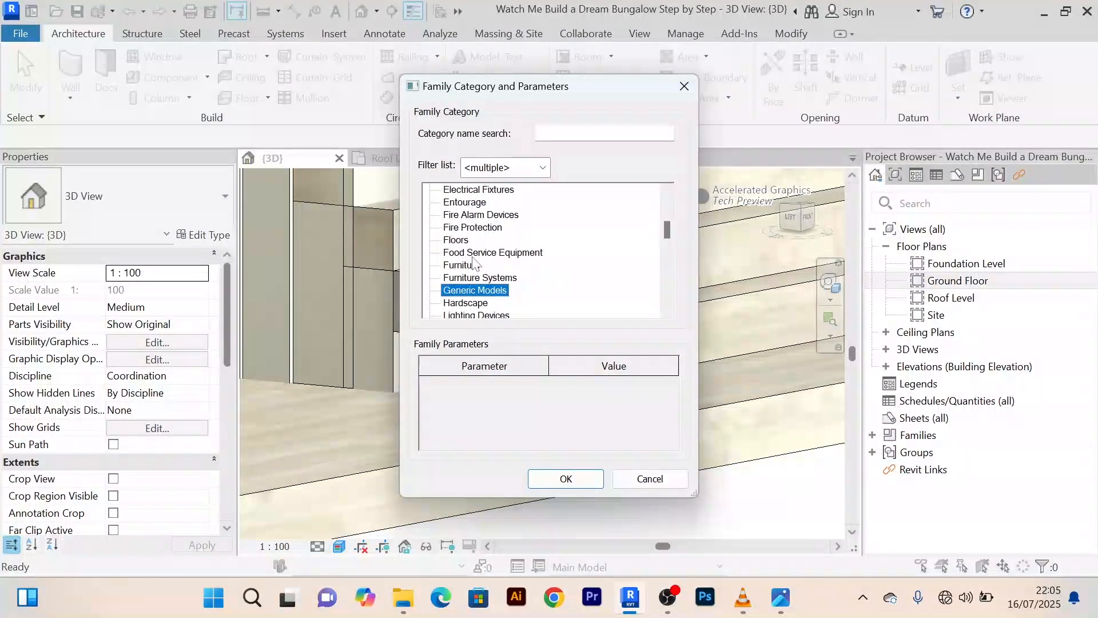
click(559, 481)
click(572, 326)
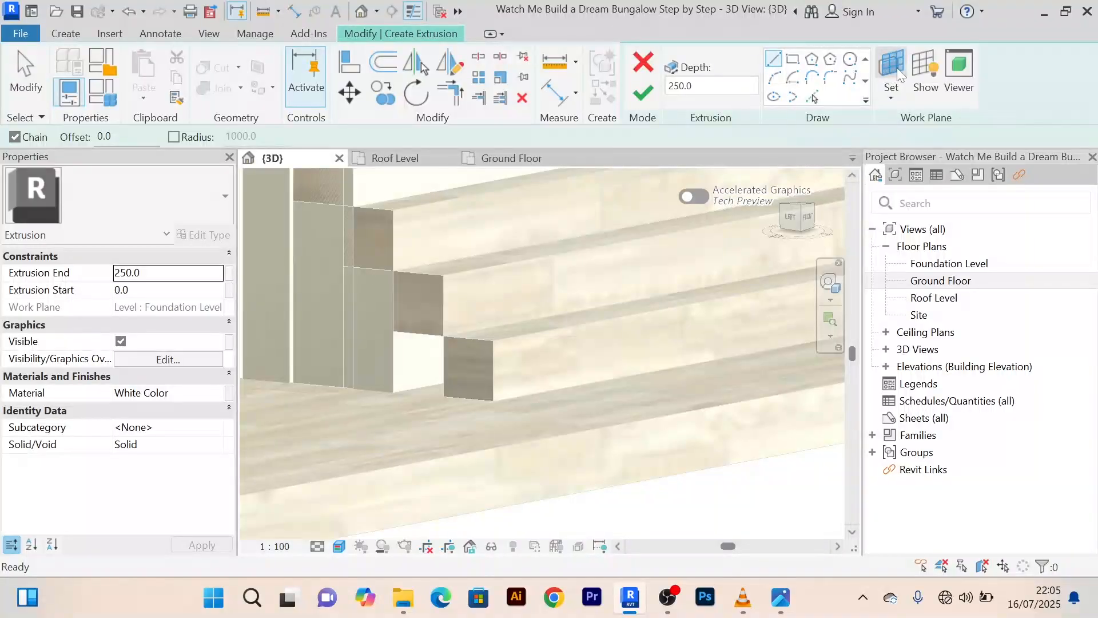
On the fifth step's left end face, sketch a rectangle from its upper rear corner down to the base slab and finish the 250-deep extrusion and in-place model
click(895, 66)
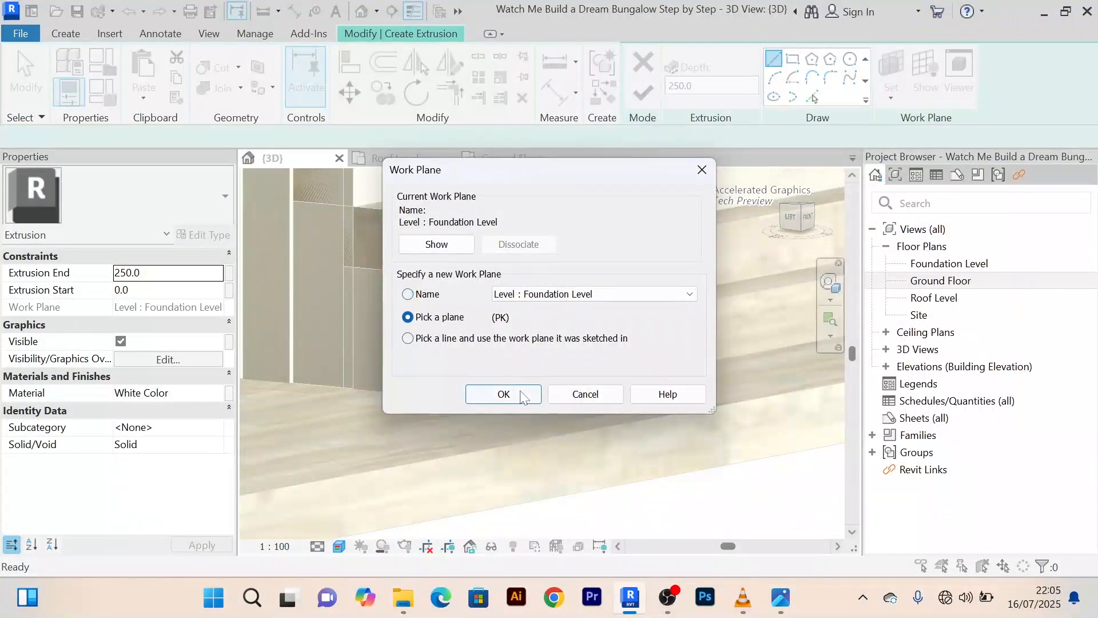
click(503, 394)
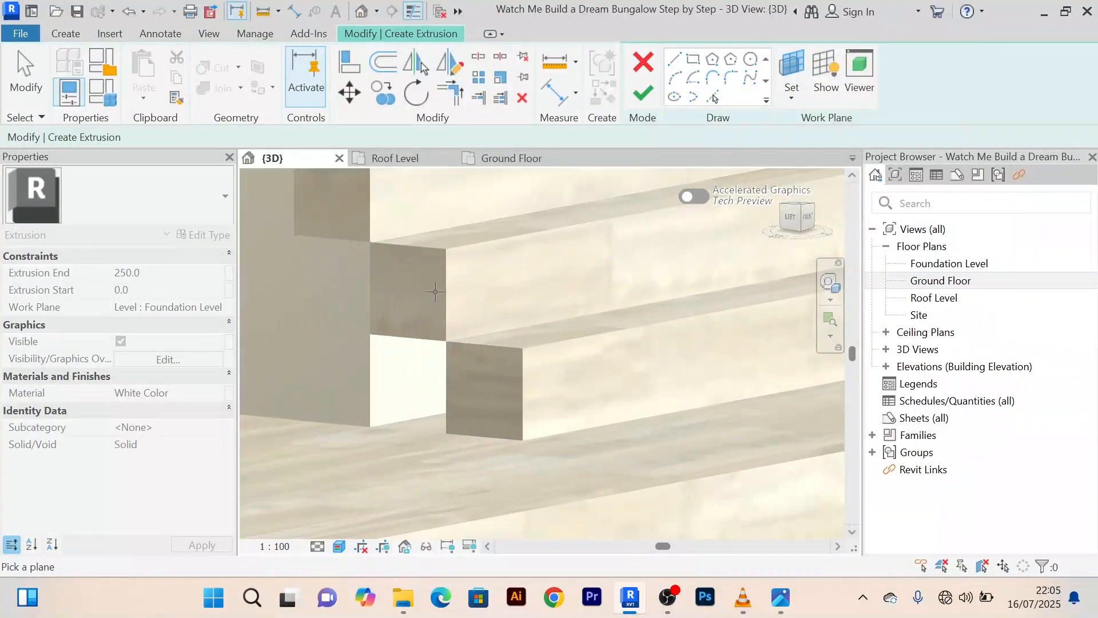
click(446, 280)
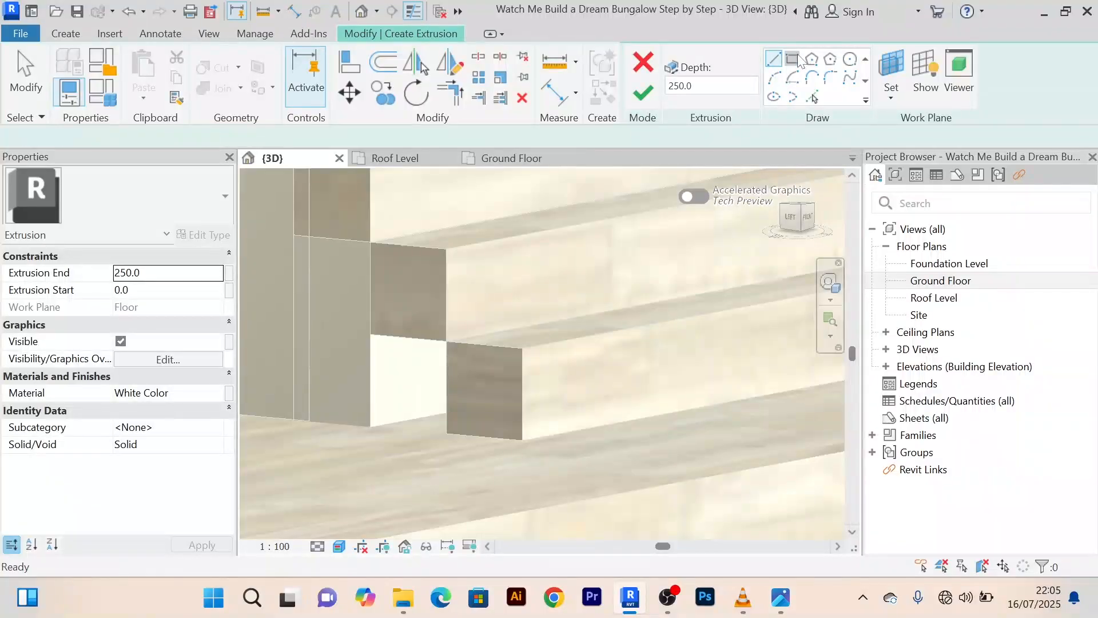
click(794, 59)
click(370, 242)
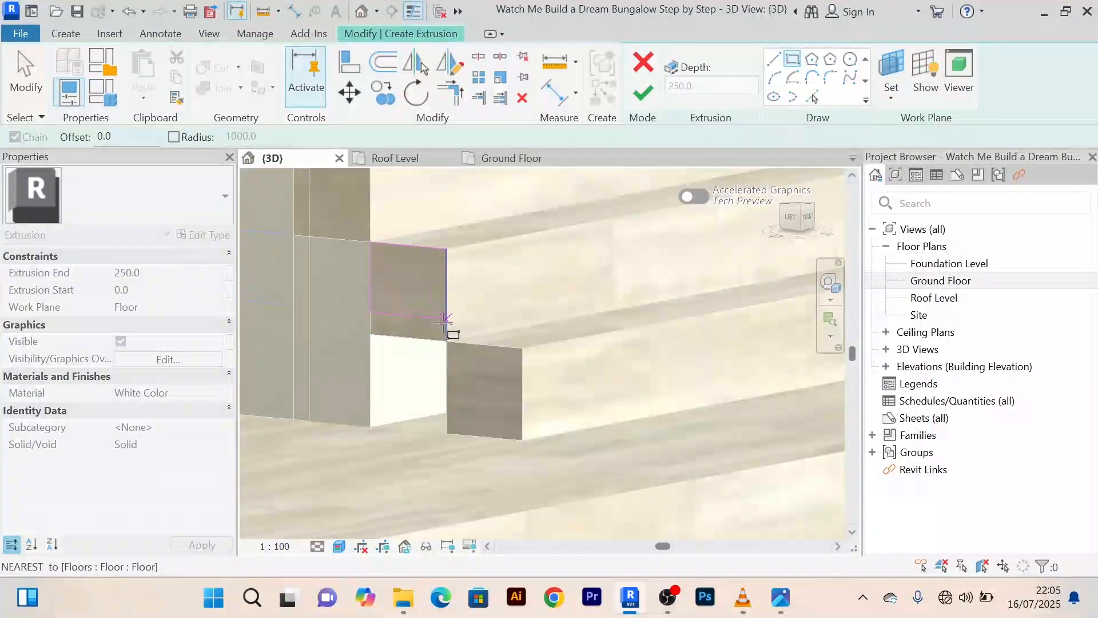
click(455, 393)
click(643, 98)
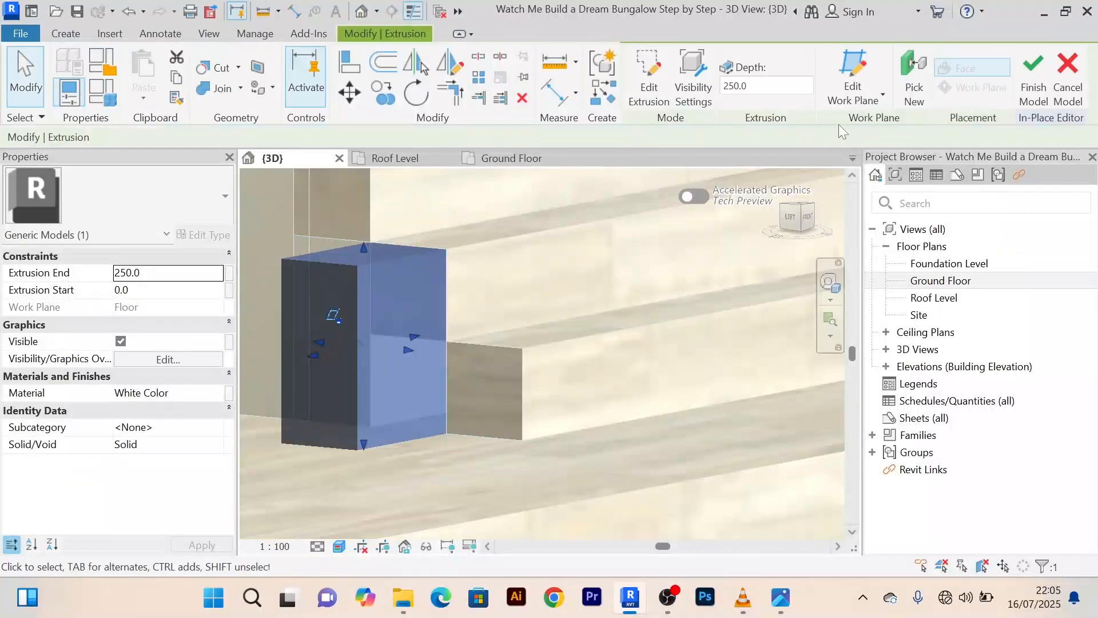
click(1034, 103)
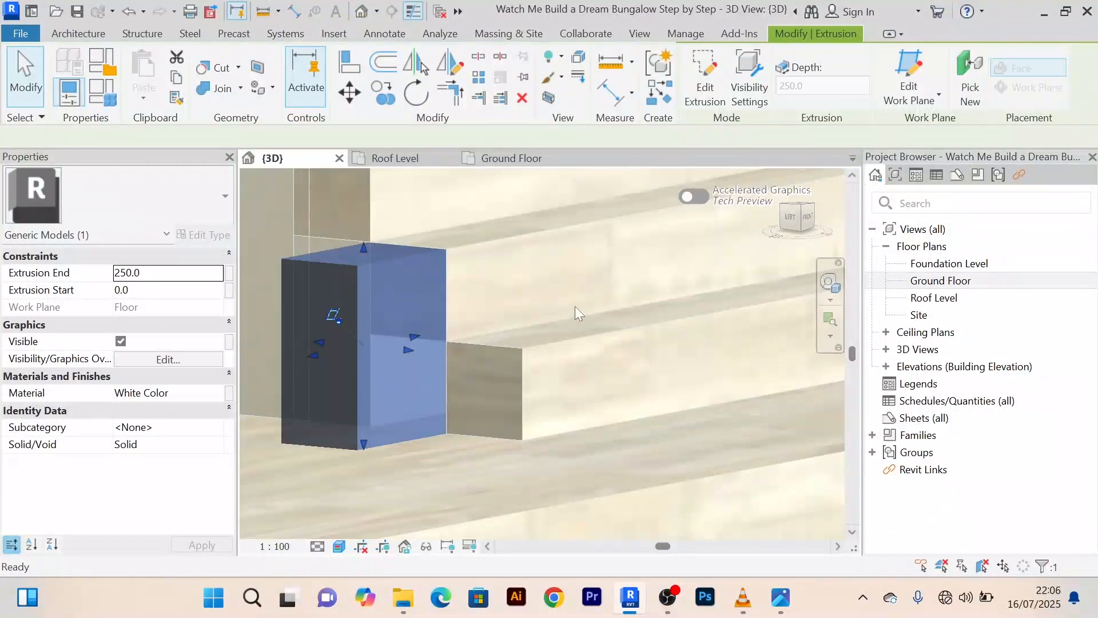
Stretch the new infill extrusion along the fifth step to the step's right end
shift+middle_drag(575, 307, 456, 392)
click(310, 292)
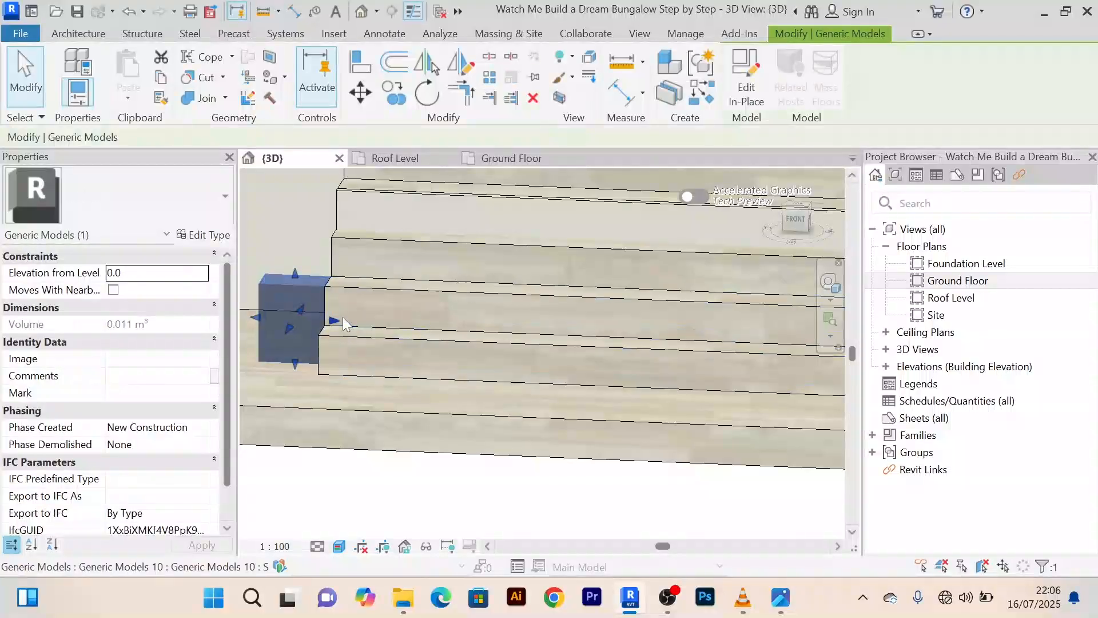
drag(342, 317, 720, 333)
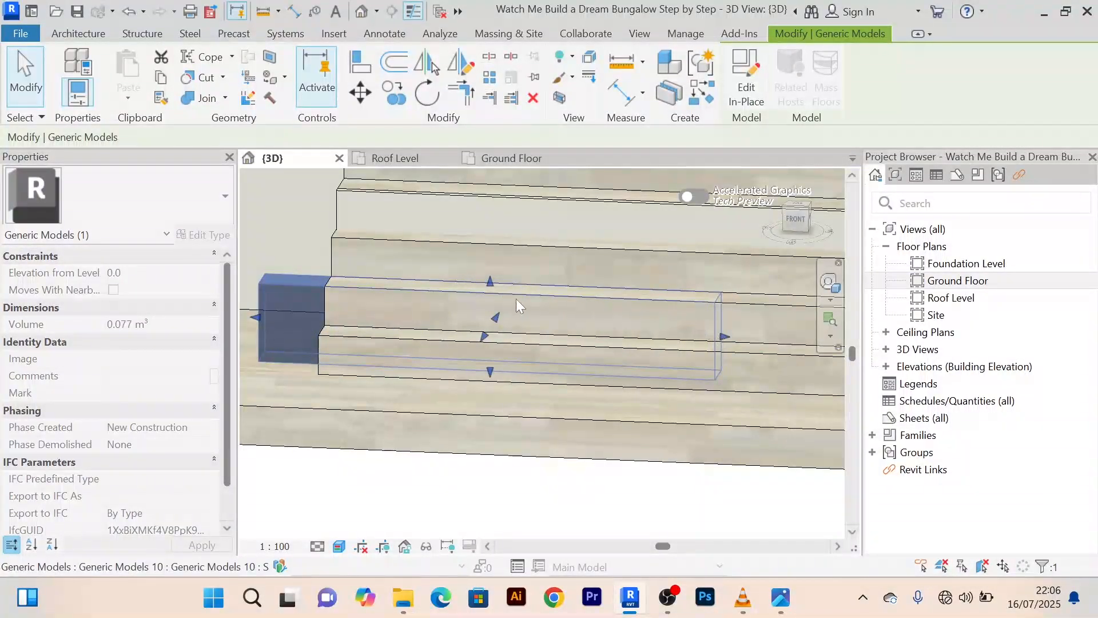
shift+middle_drag(516, 298, 481, 324)
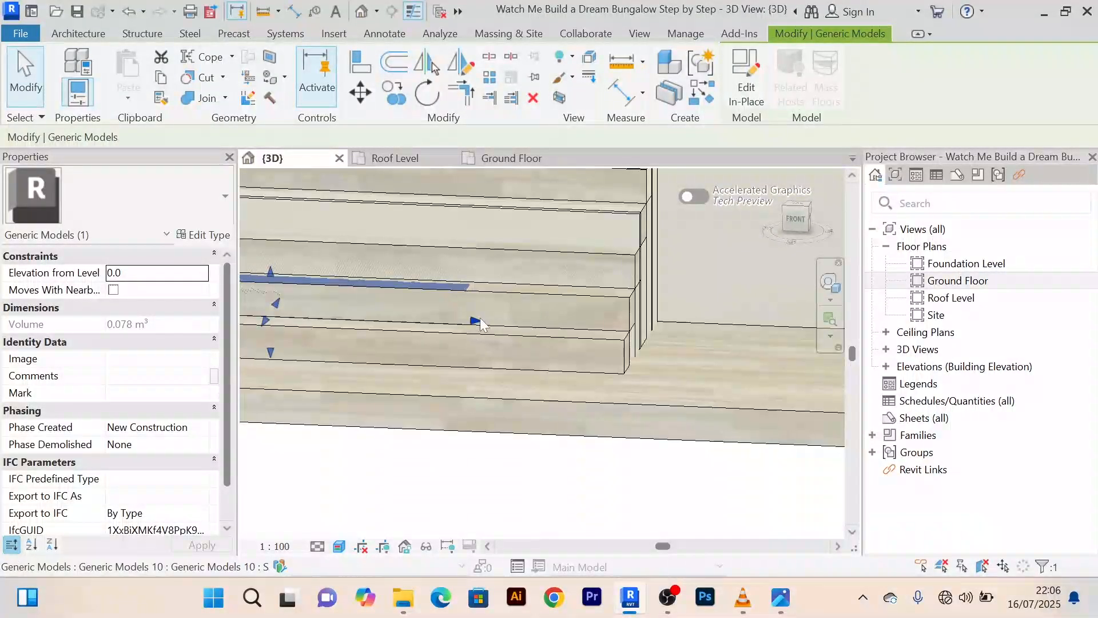
drag(481, 323, 545, 325)
drag(614, 330, 630, 333)
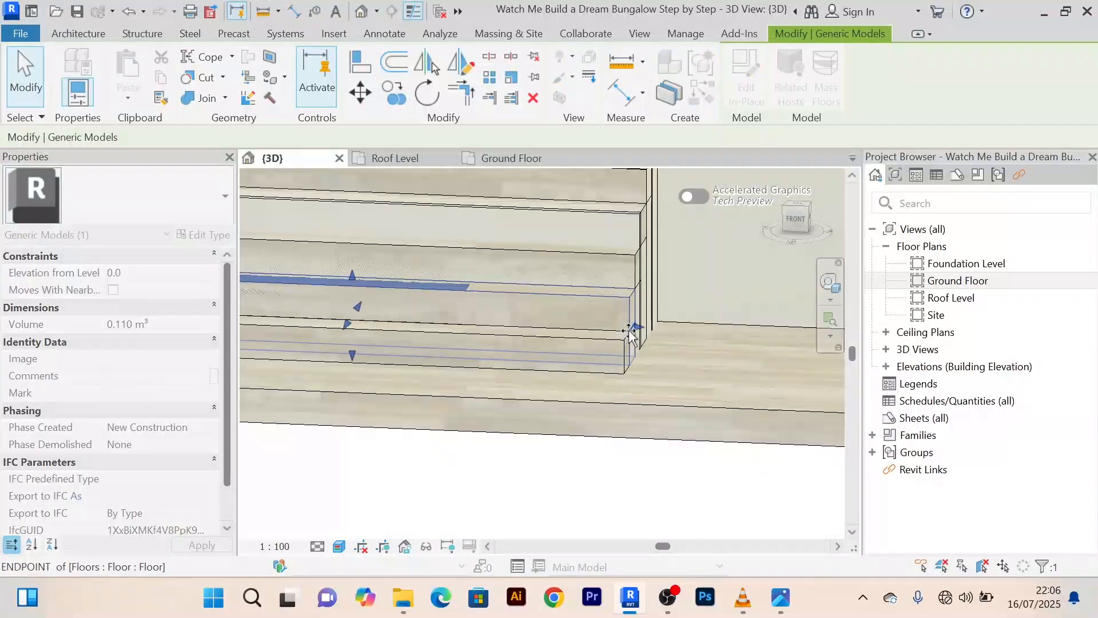
shift+middle_drag(474, 408, 589, 406)
Pull the infill's protruding left end back beneath the fifth step
scroll(332, 339, up, 5)
middle_drag(395, 354, 559, 333)
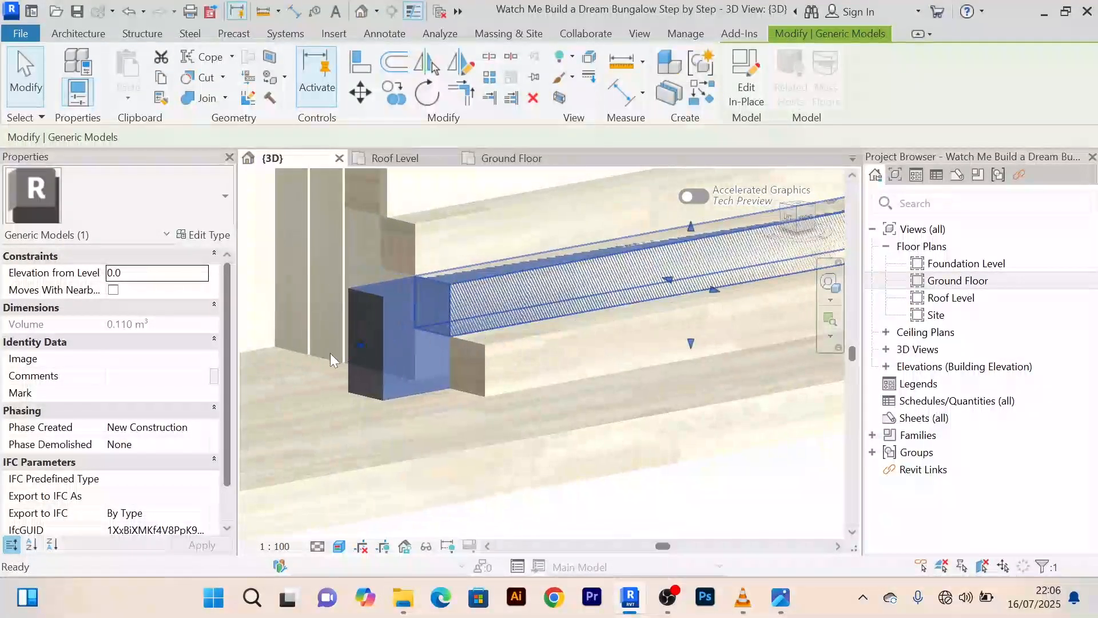
drag(361, 343, 449, 336)
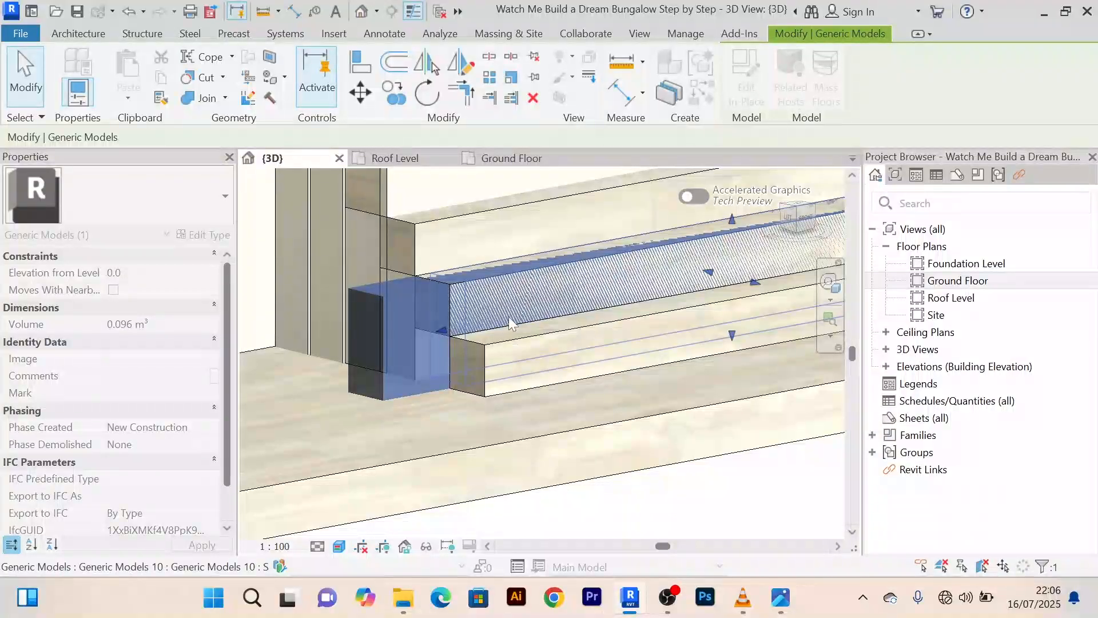
Try to align the infill's left end face with the fifth step's left end face
scroll(496, 305, up, 2)
scroll(462, 304, up, 2)
middle_drag(462, 326, 502, 264)
click(364, 64)
scroll(428, 277, up, 2)
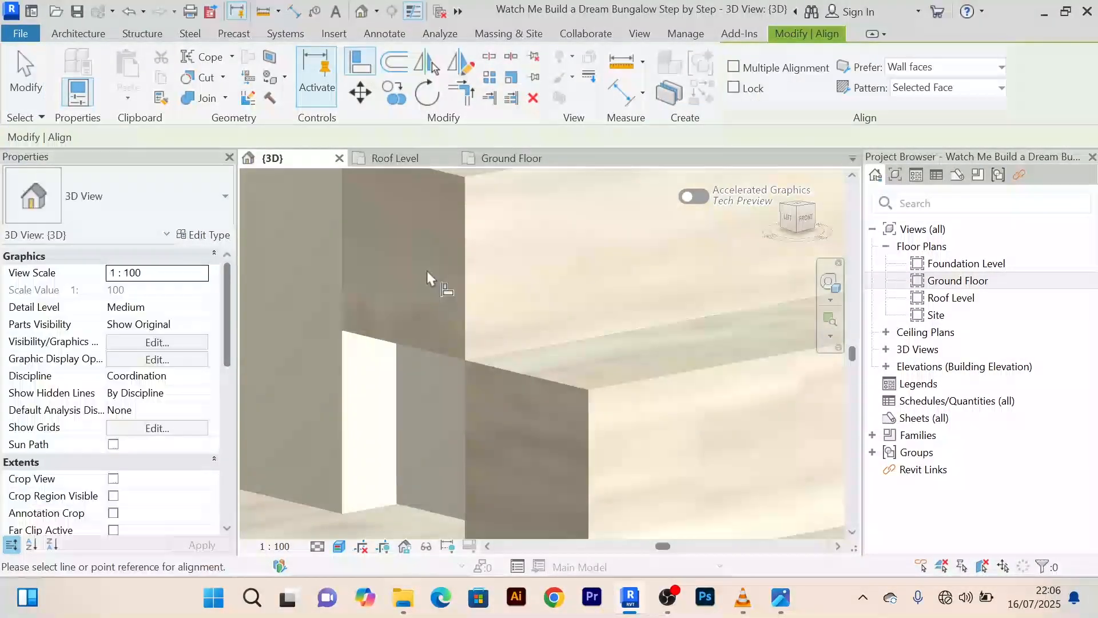
click(447, 298)
click(411, 424)
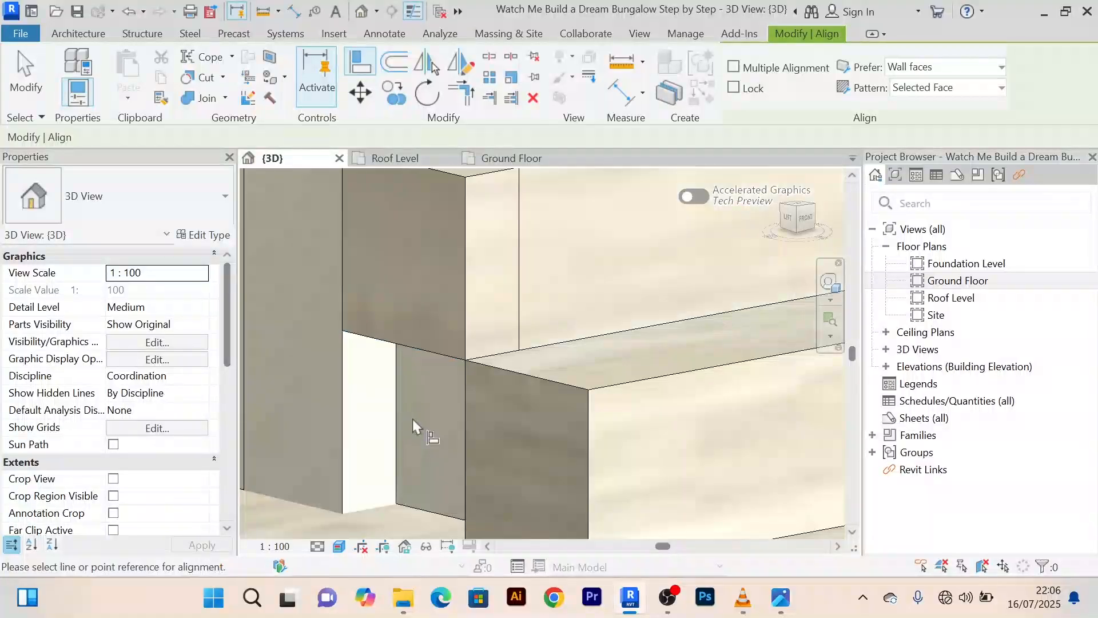
click(461, 243)
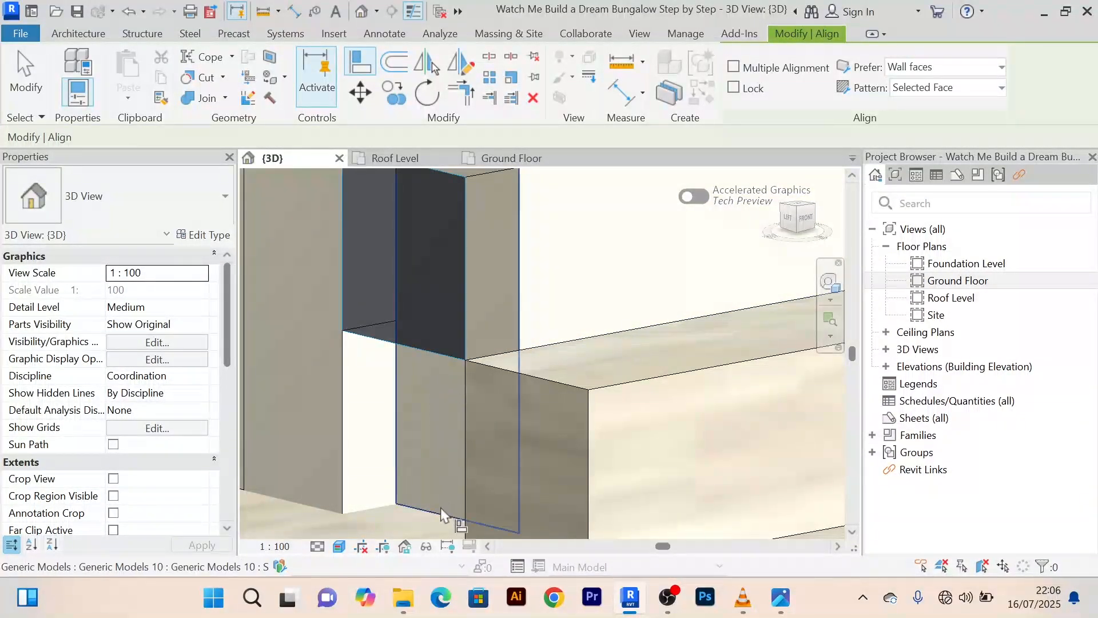
scroll(465, 442, down, 2)
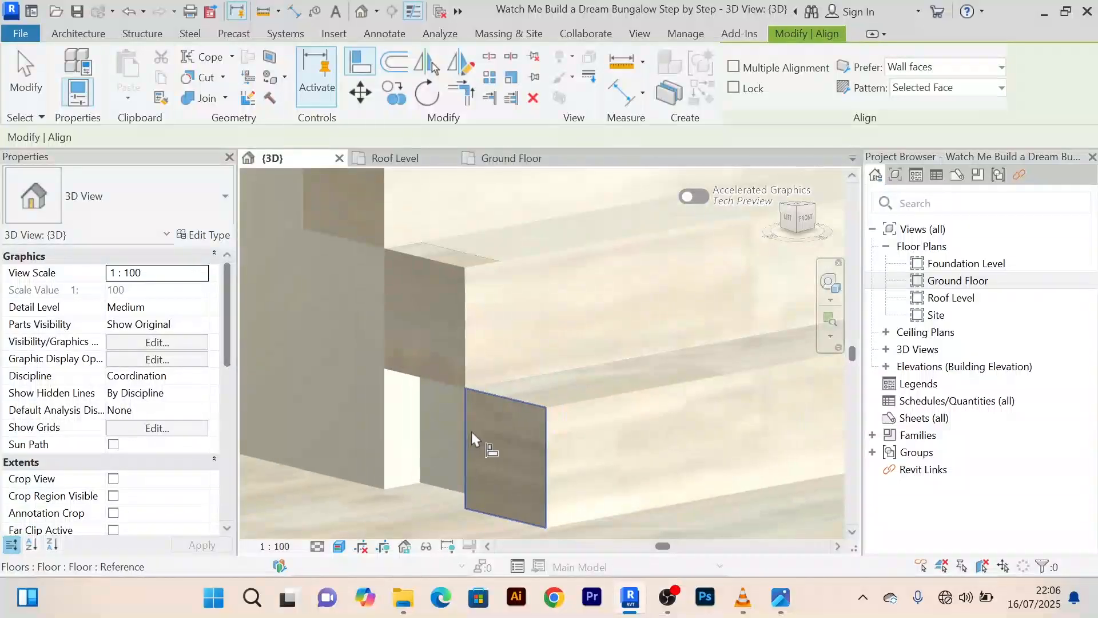
right_click(504, 192)
click(535, 201)
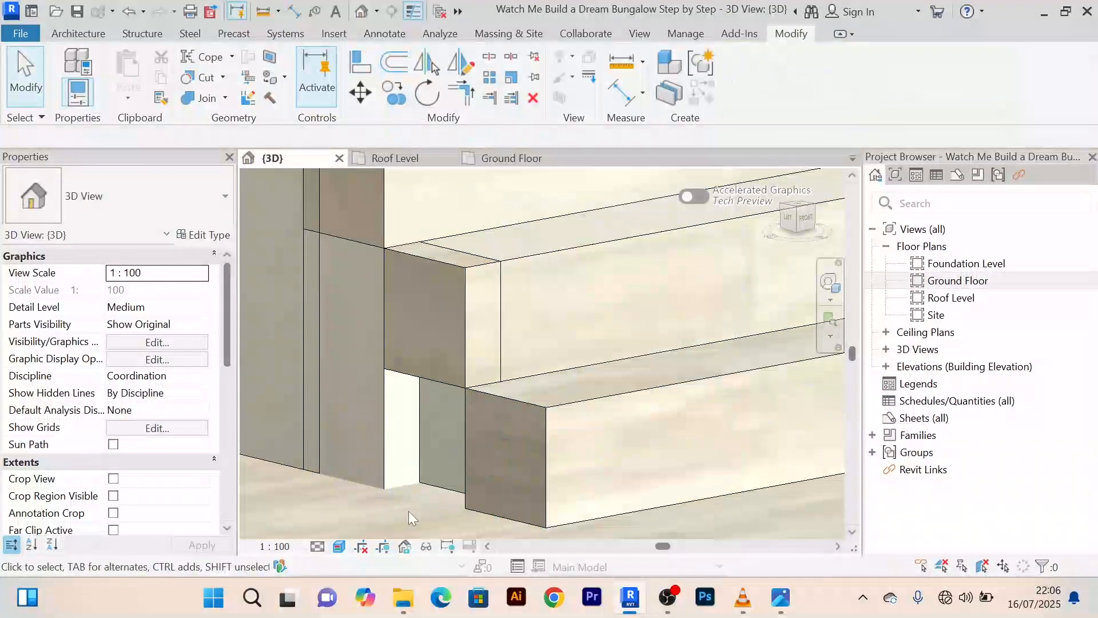
Extend the fifth step's infill at its left end until it is flush with the step's end face
click(427, 483)
shift+middle_drag(565, 400, 422, 356)
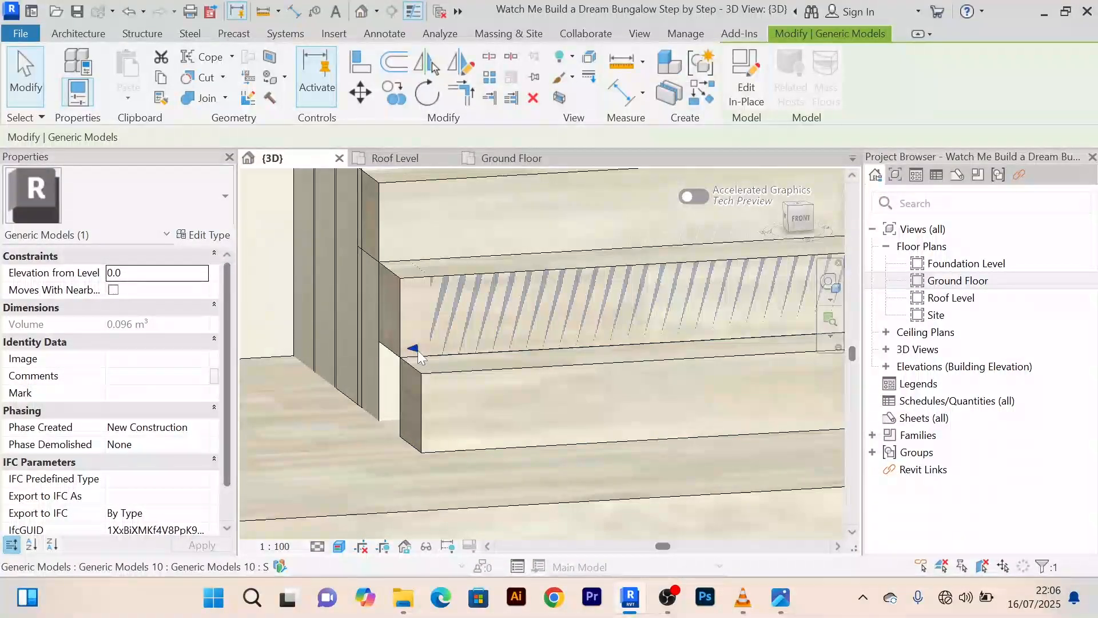
mouse_move(419, 356)
mouse_down()
mouse_move(400, 343)
mouse_move(385, 350)
mouse_move(429, 371)
mouse_up()
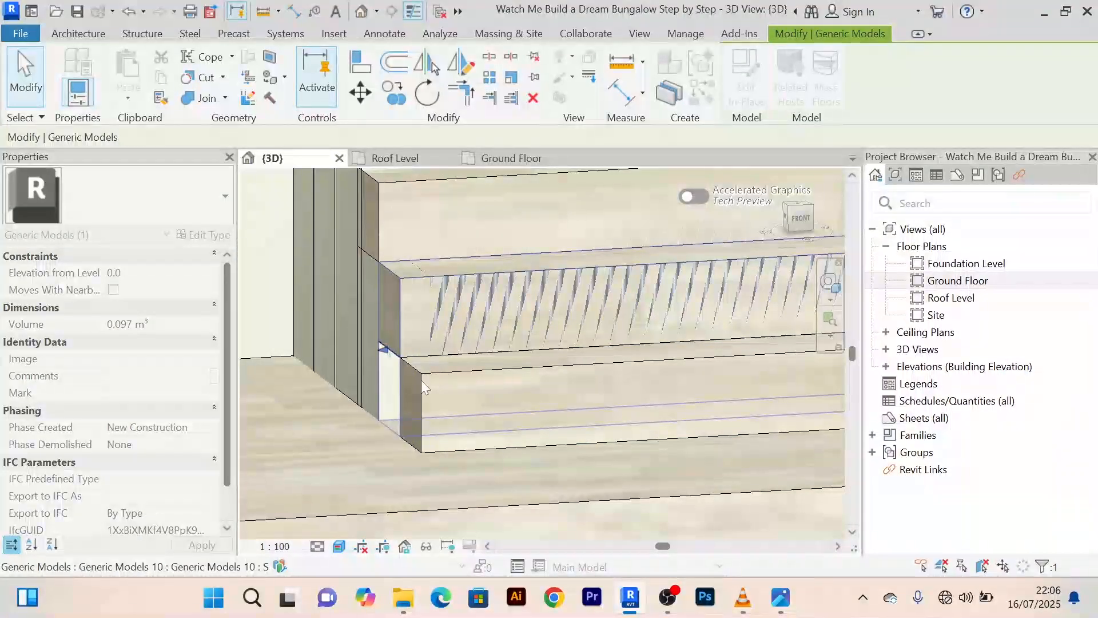
shift+middle_drag(423, 389, 478, 360)
key(Escape)
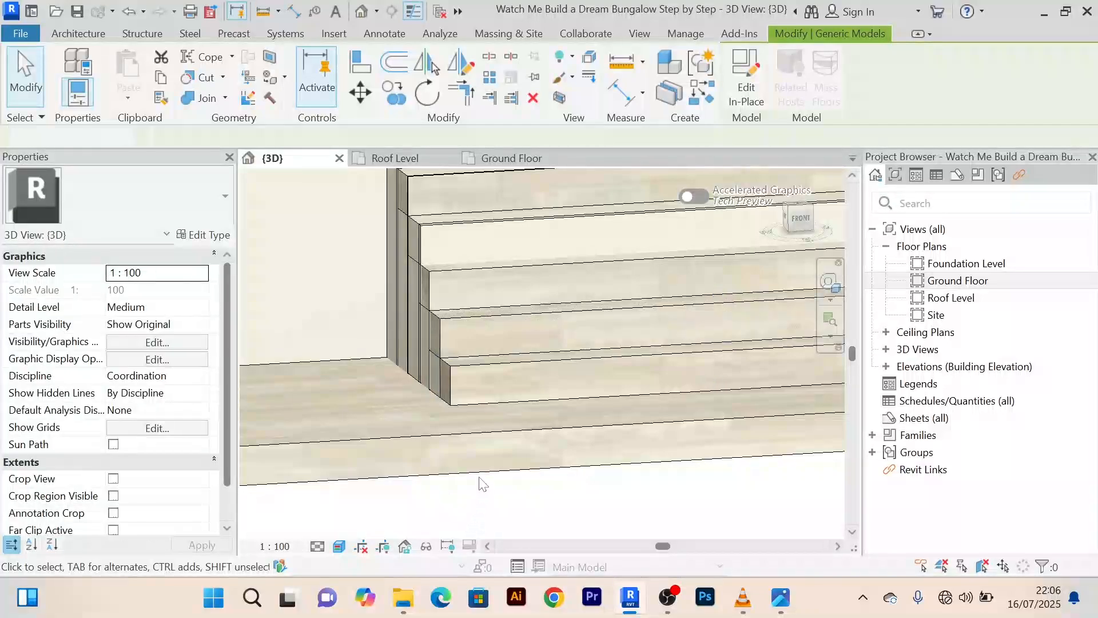
Try to align the infill beneath the second step from the top with the neighbouring step faces at the right end
shift+middle_drag(482, 483, 411, 459)
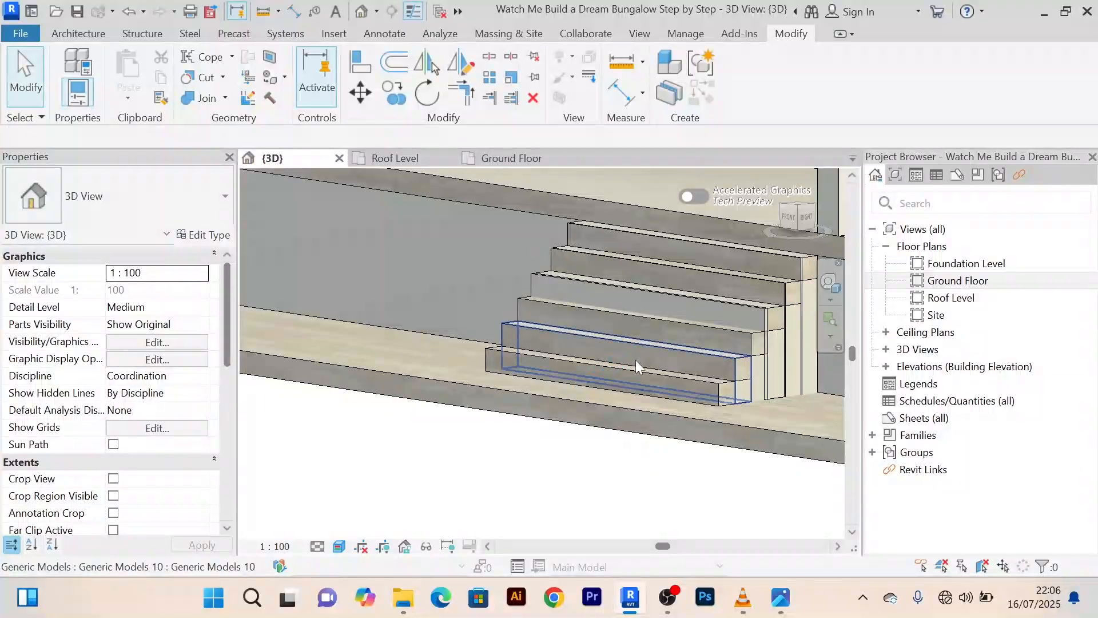
scroll(771, 392, up, 5)
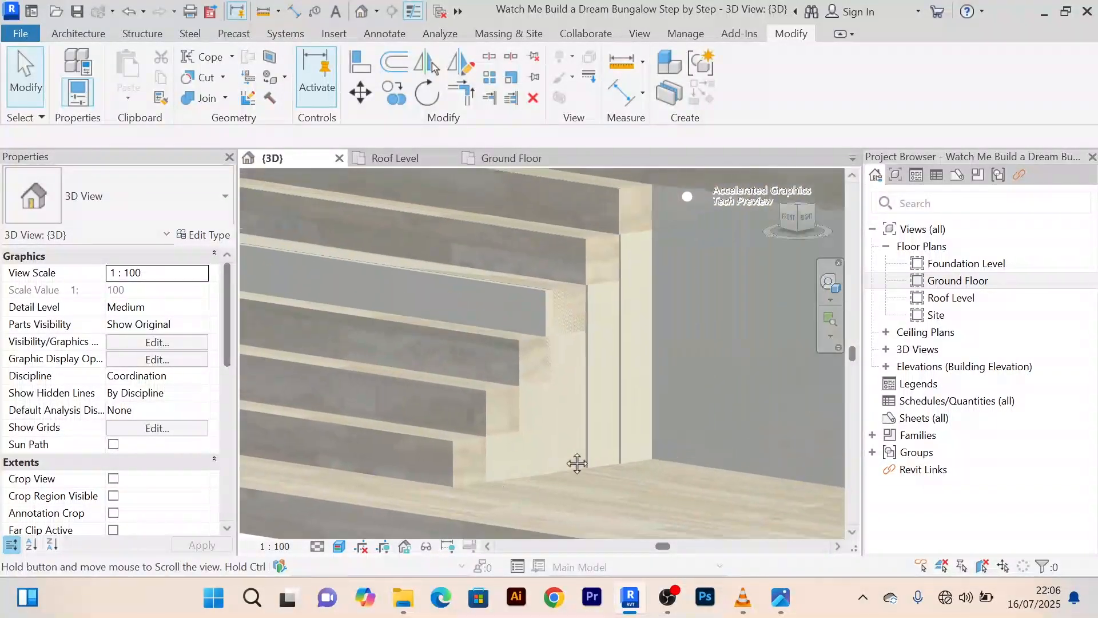
scroll(601, 338, up, 4)
scroll(560, 251, up, 5)
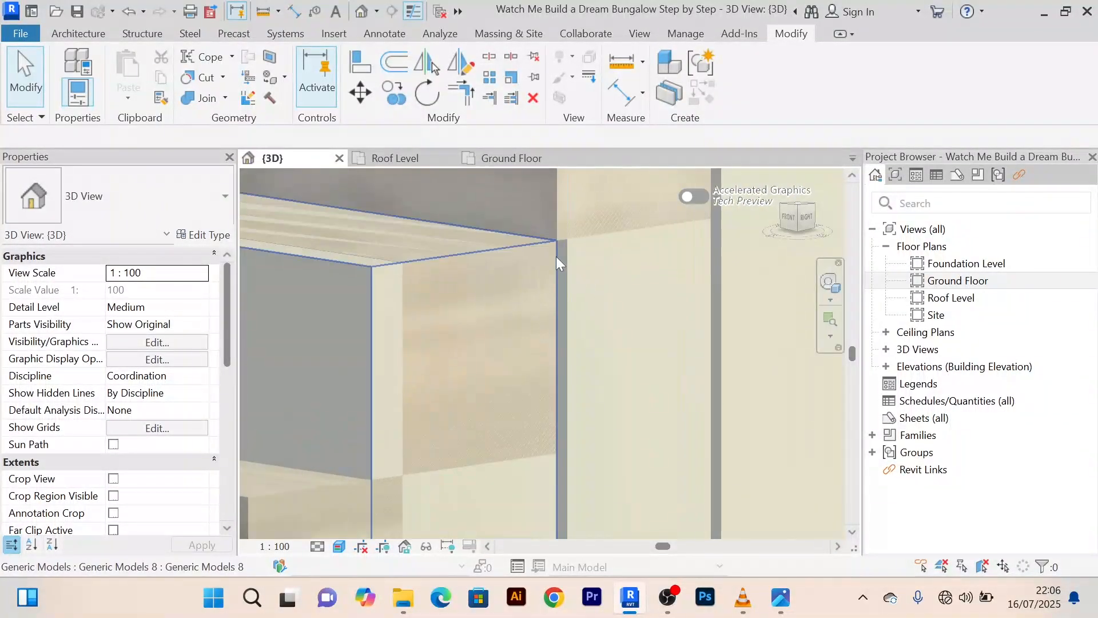
middle_drag(578, 263, 547, 265)
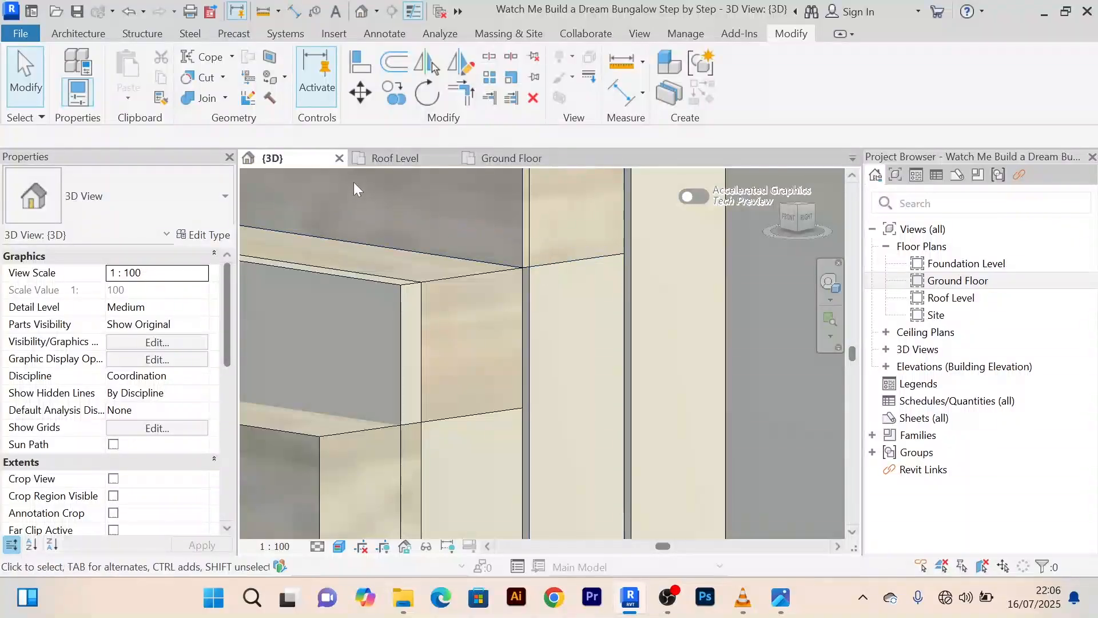
click(364, 65)
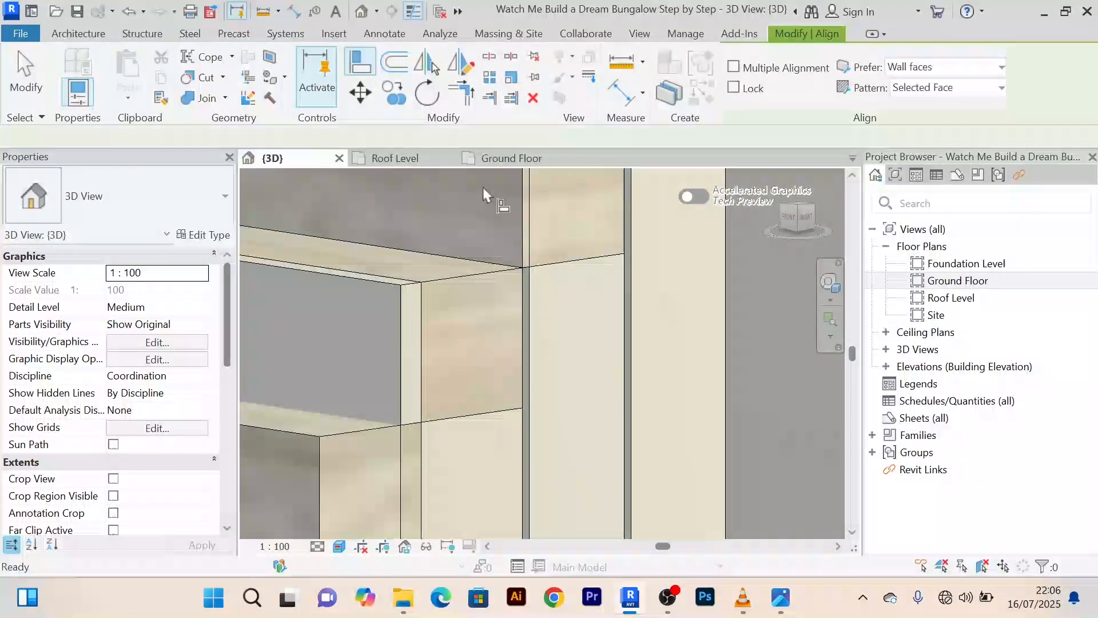
click(531, 218)
shift+middle_drag(547, 280, 486, 171)
shift+middle_drag(517, 295, 480, 386)
shift+middle_drag(462, 350, 561, 298)
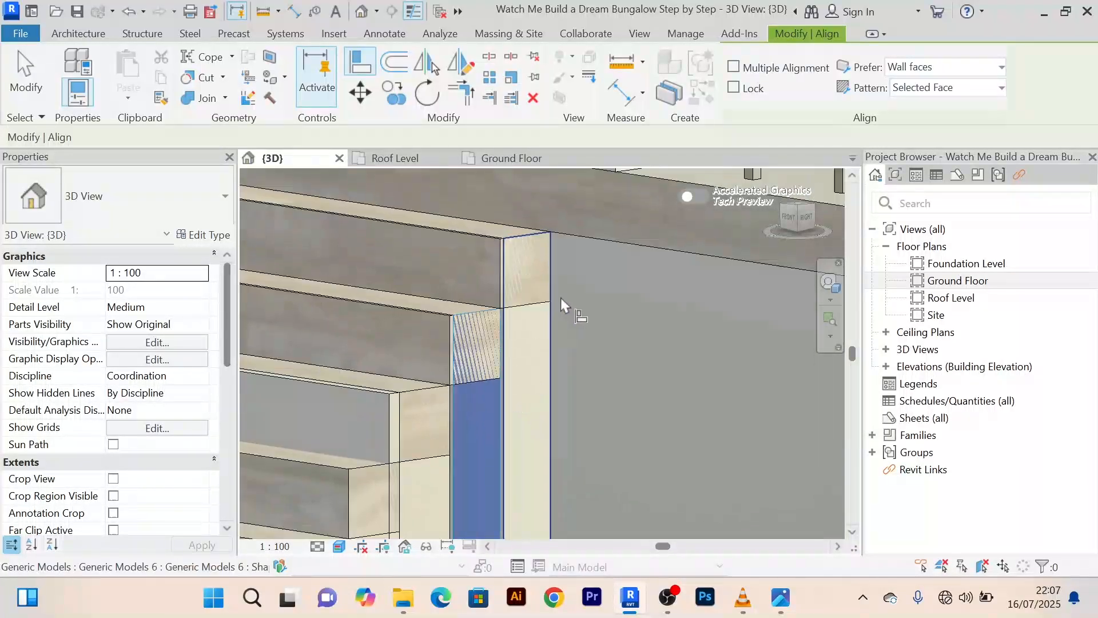
right_click(581, 239)
click(626, 216)
Examine the right ends of the entrance steps and the space beneath the second step from the top
shift+middle_drag(472, 395, 610, 342)
scroll(590, 314, down, 3)
shift+middle_drag(574, 286, 554, 466)
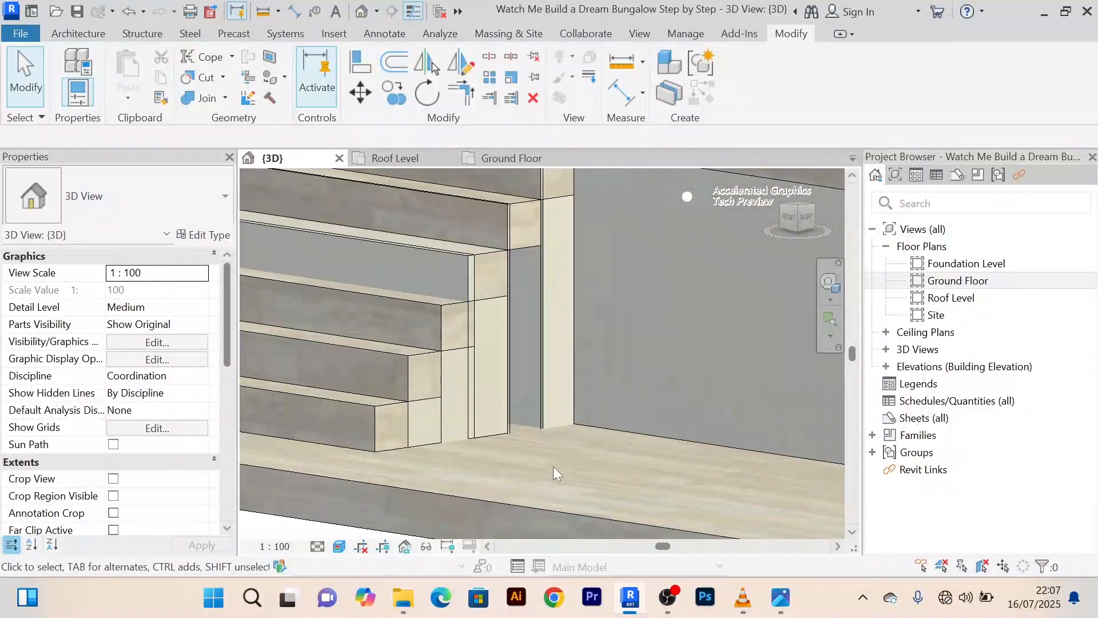
scroll(524, 346, up, 4)
scroll(524, 343, down, 3)
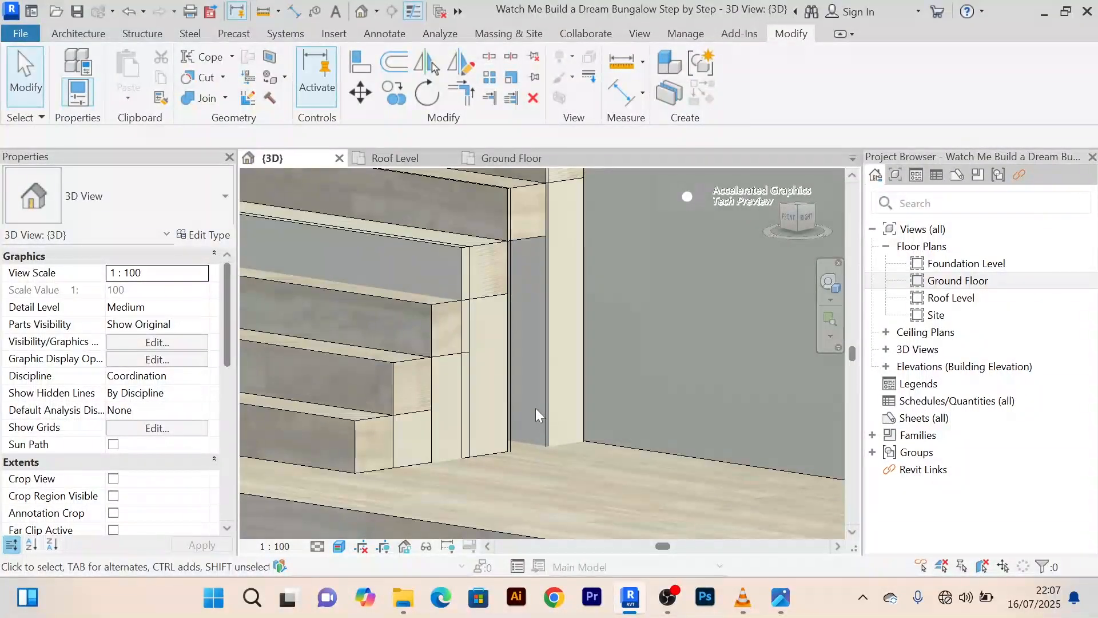
shift+middle_drag(535, 408, 532, 381)
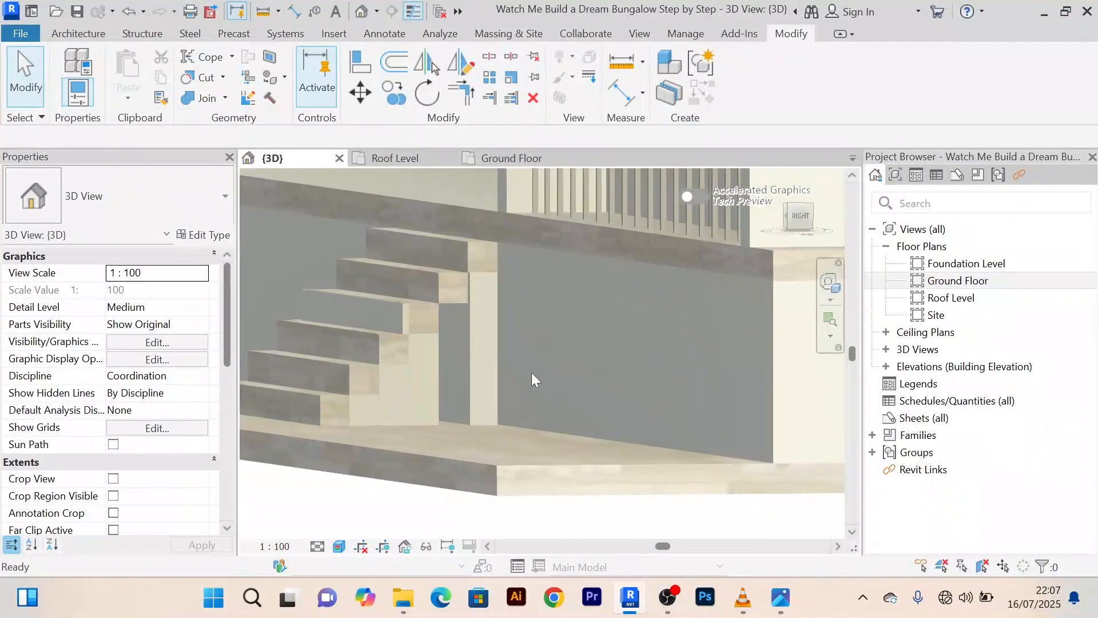
Leave the Align command and undo the last change to the infill beneath the second step from the top
right_click(569, 336)
click(612, 188)
right_click(562, 349)
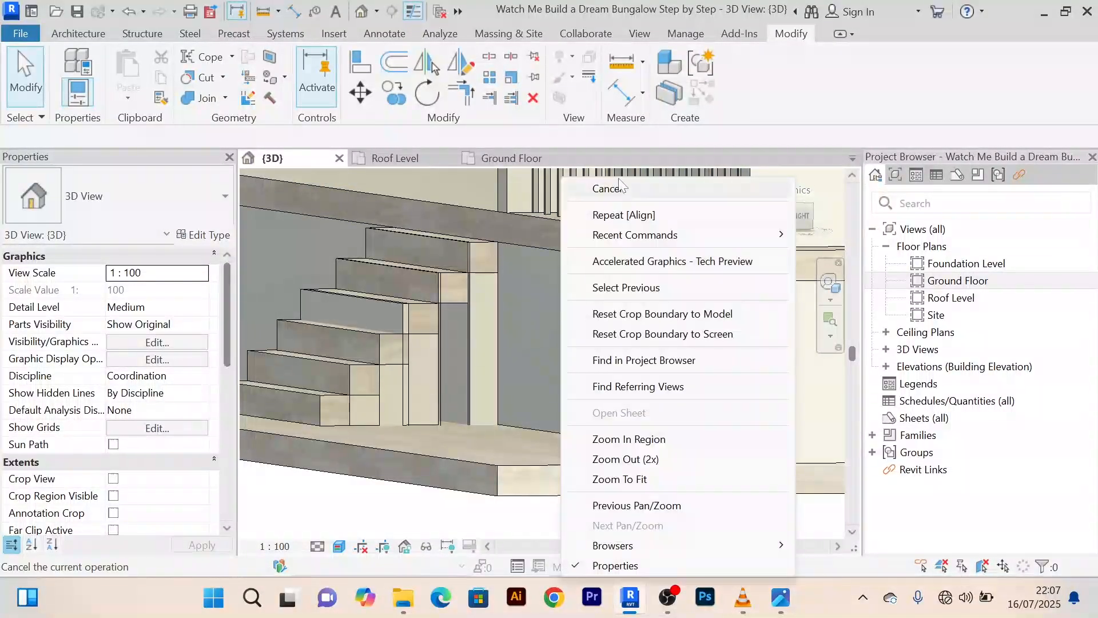
click(613, 190)
scroll(580, 257, down, 2)
middle_drag(577, 298, 609, 325)
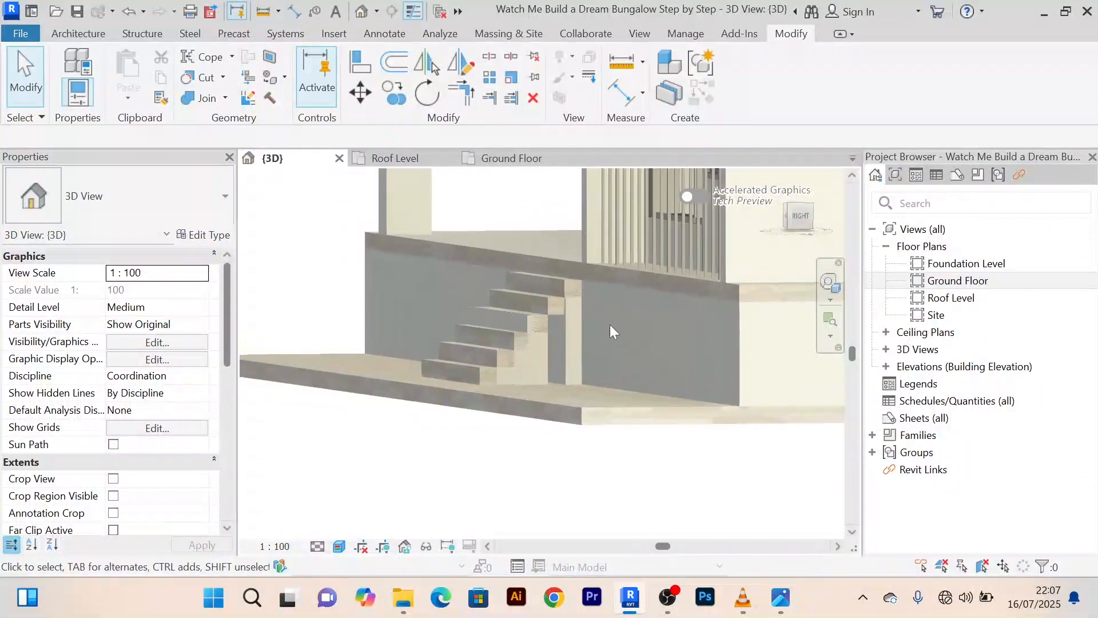
click(129, 12)
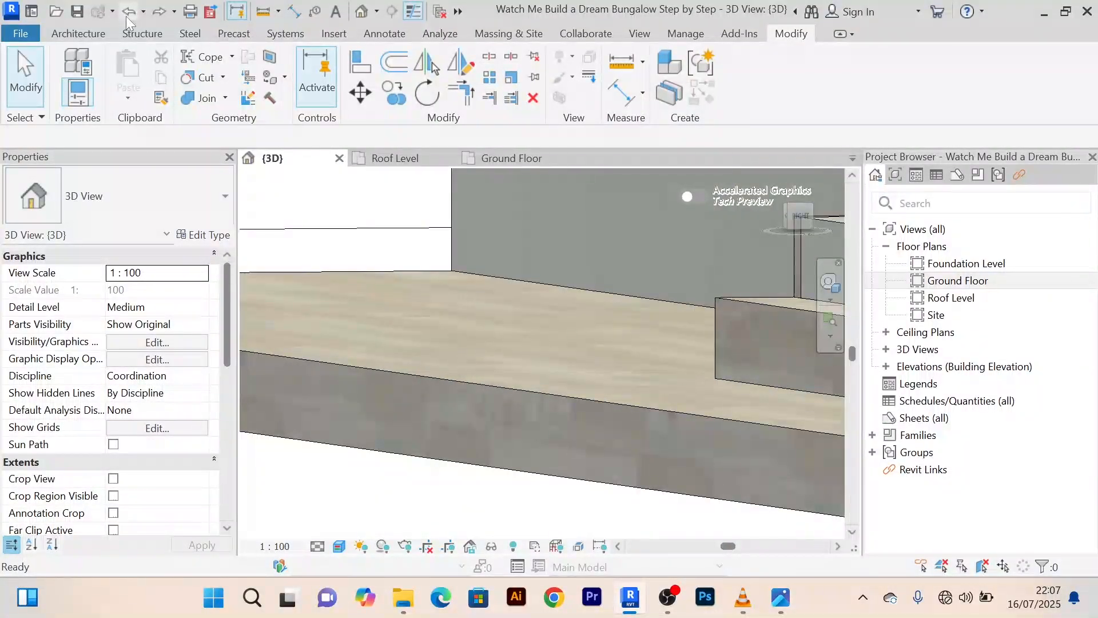
Examine the entrance steps and their infills at the right end, from the front and from above
middle_drag(650, 301, 544, 323)
scroll(664, 294, up, 2)
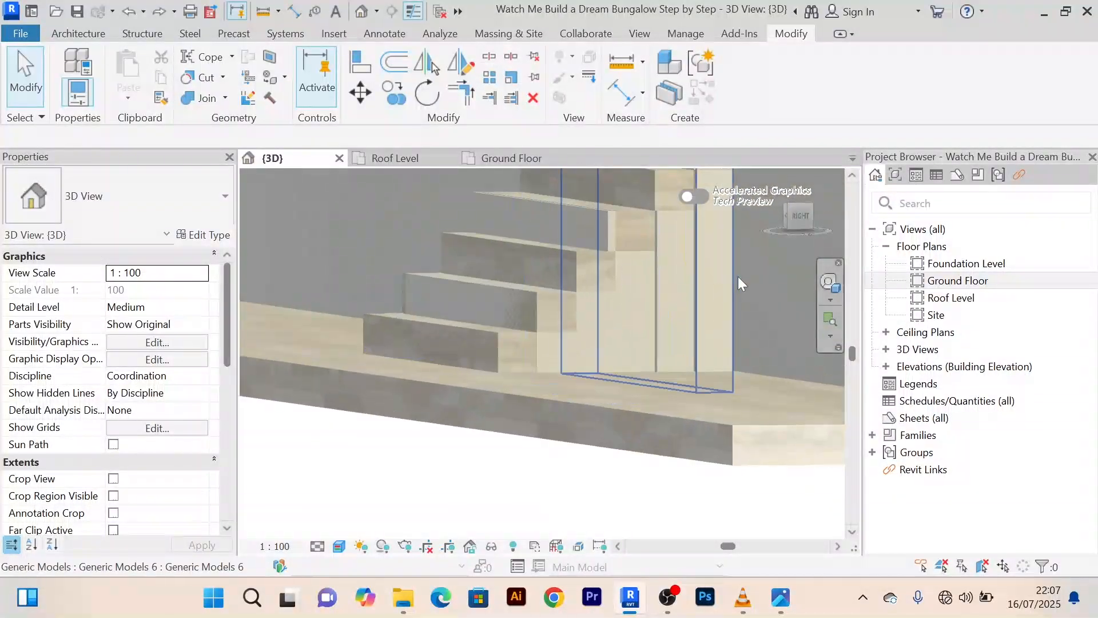
middle_drag(734, 274, 496, 370)
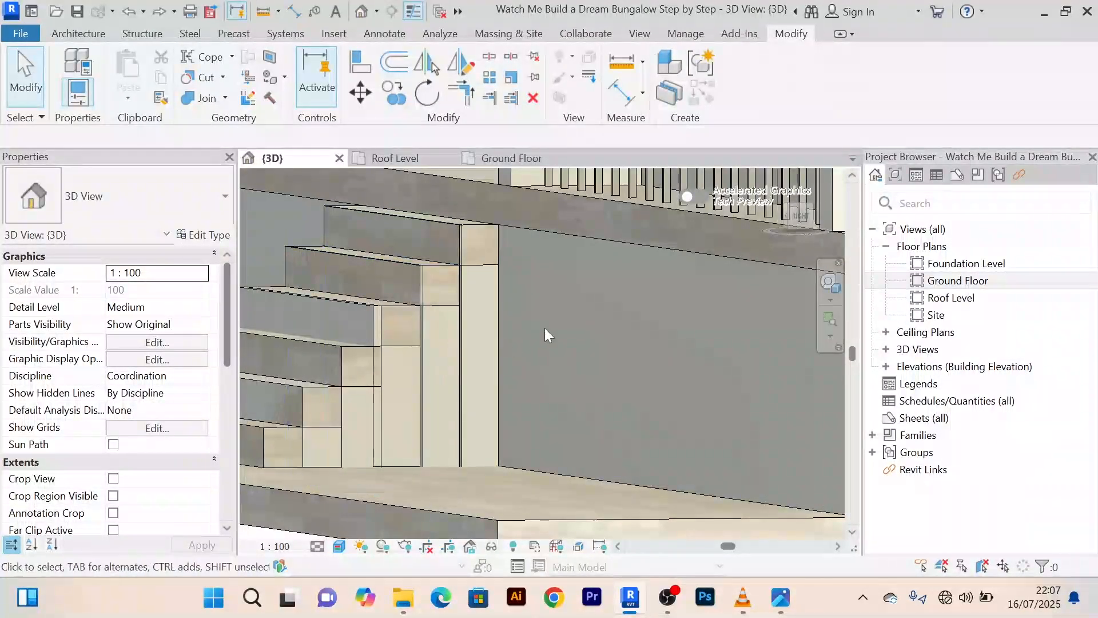
scroll(546, 339, down, 3)
shift+middle_drag(544, 338, 761, 381)
middle_drag(595, 350, 677, 368)
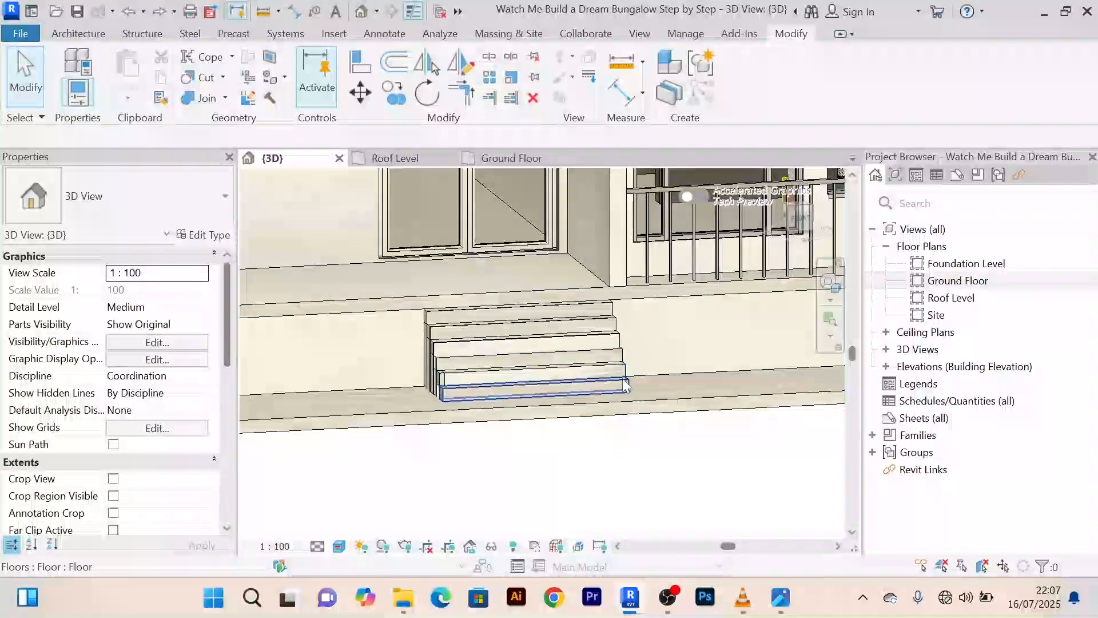
scroll(645, 491, down, 3)
scroll(645, 491, down, 3)
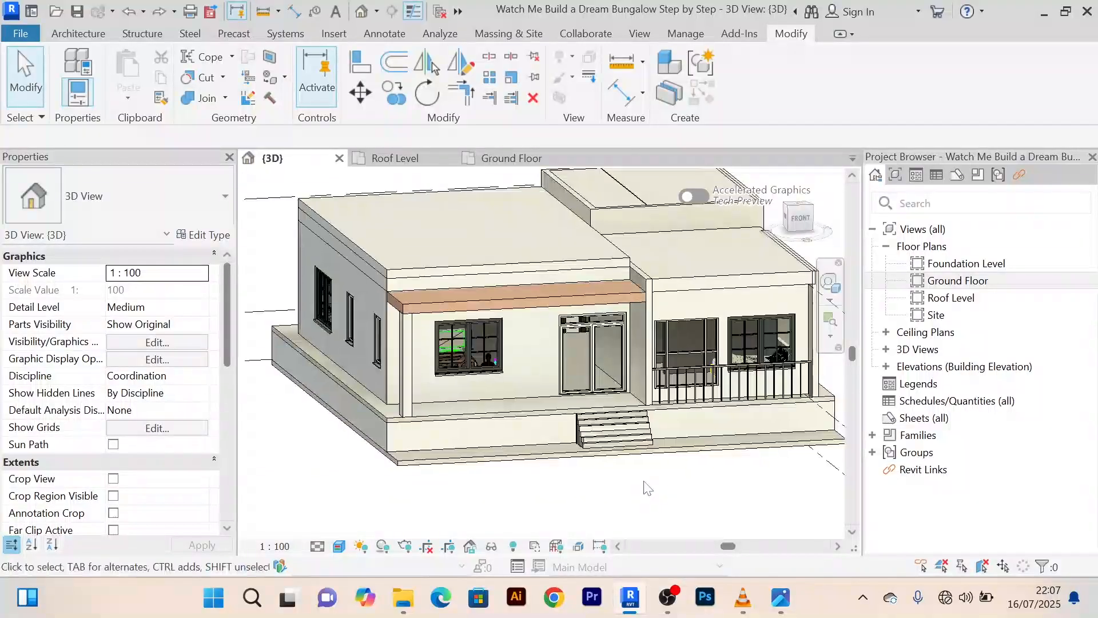
shift+middle_drag(638, 482, 588, 520)
scroll(608, 415, up, 6)
scroll(602, 343, up, 2)
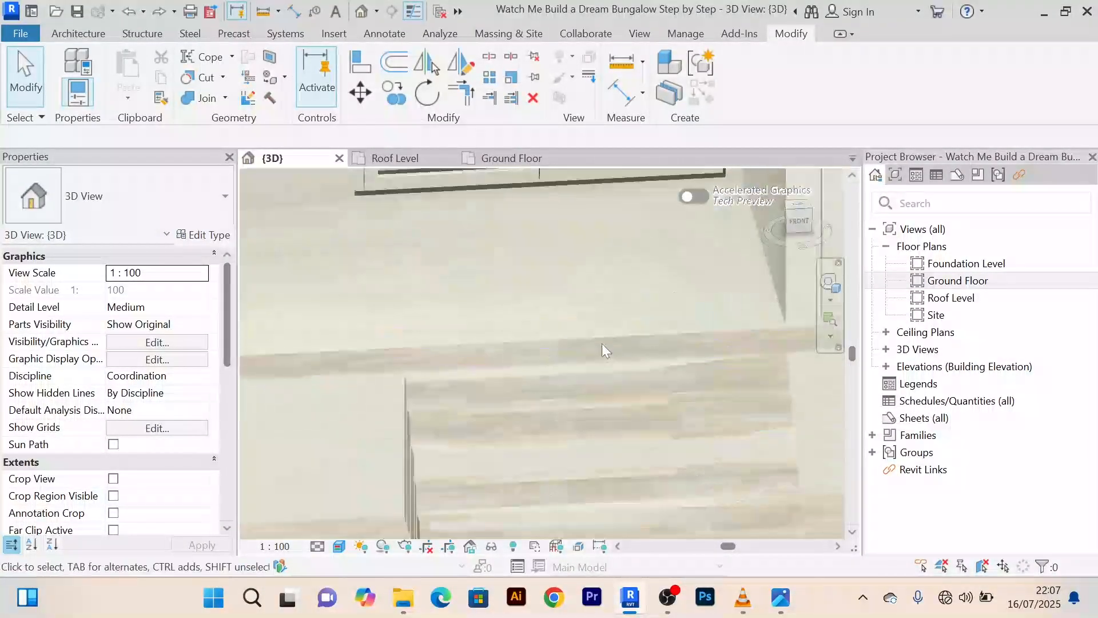
scroll(603, 310, down, 2)
shift+middle_drag(602, 310, 561, 341)
scroll(559, 342, up, 2)
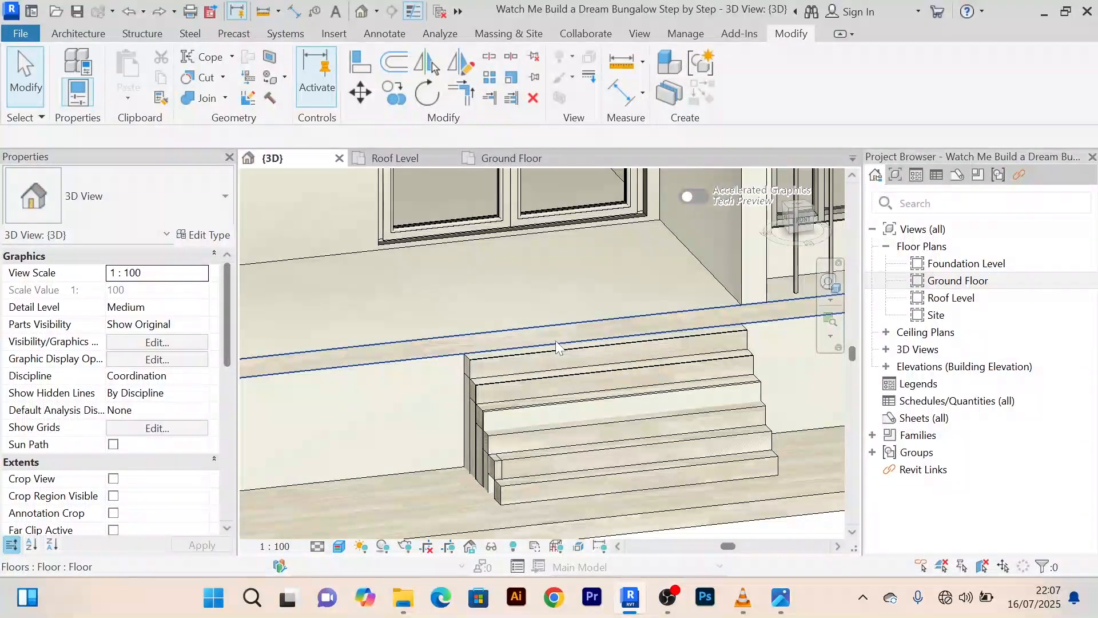
scroll(493, 340, down, 5)
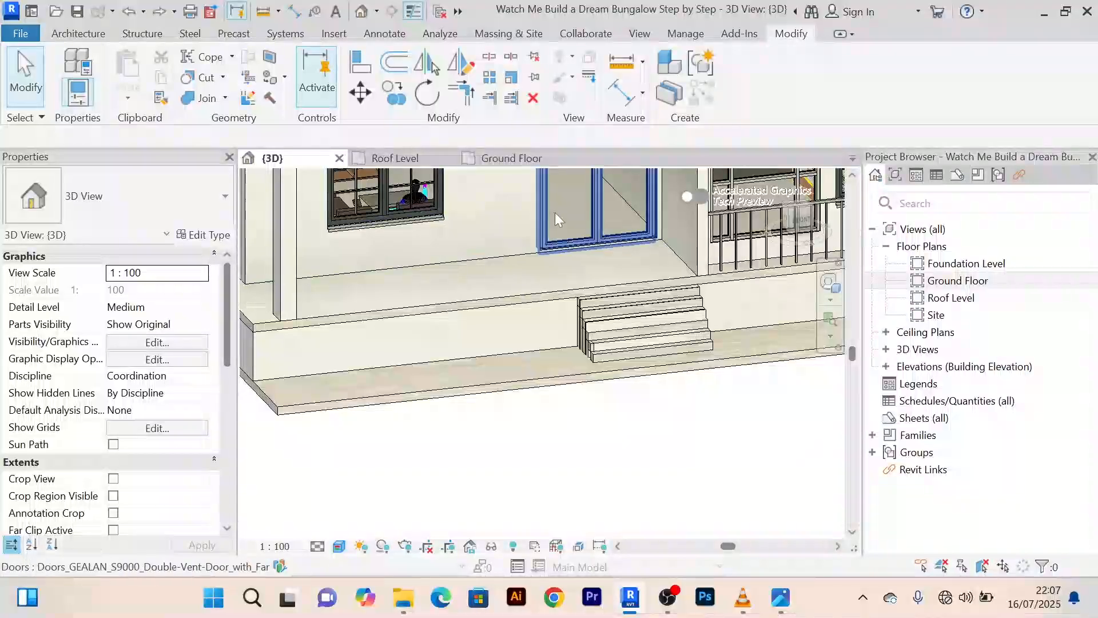
In the Ground Floor plan, sketch a railing path segment about 920 mm long beside the steps' left edge, from the lowest step's front to just past the terrace edge
click(502, 161)
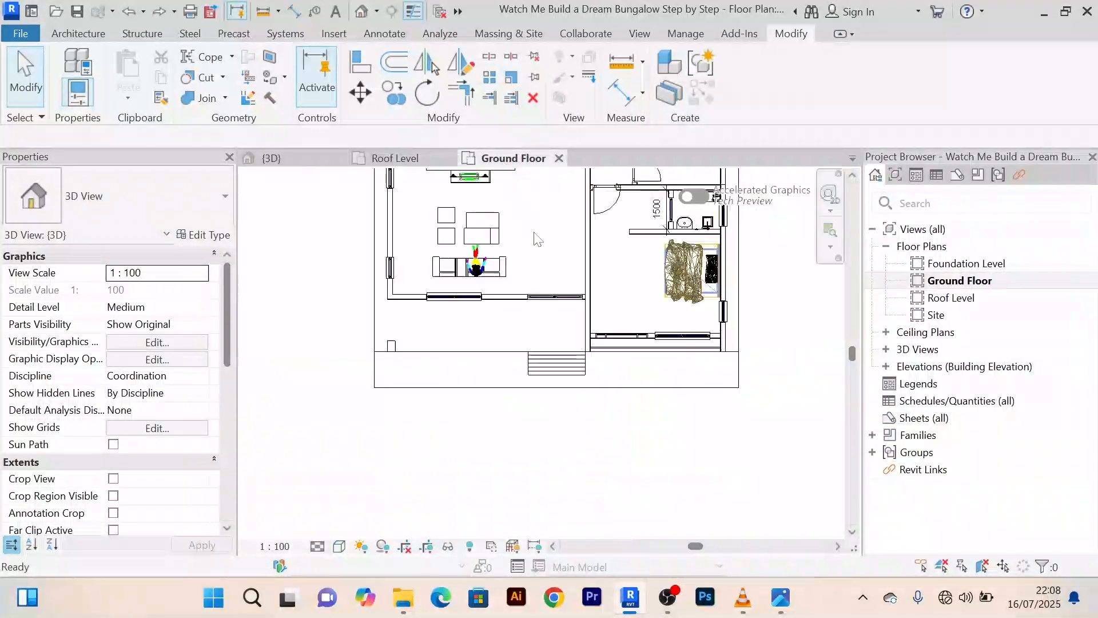
scroll(515, 376, up, 5)
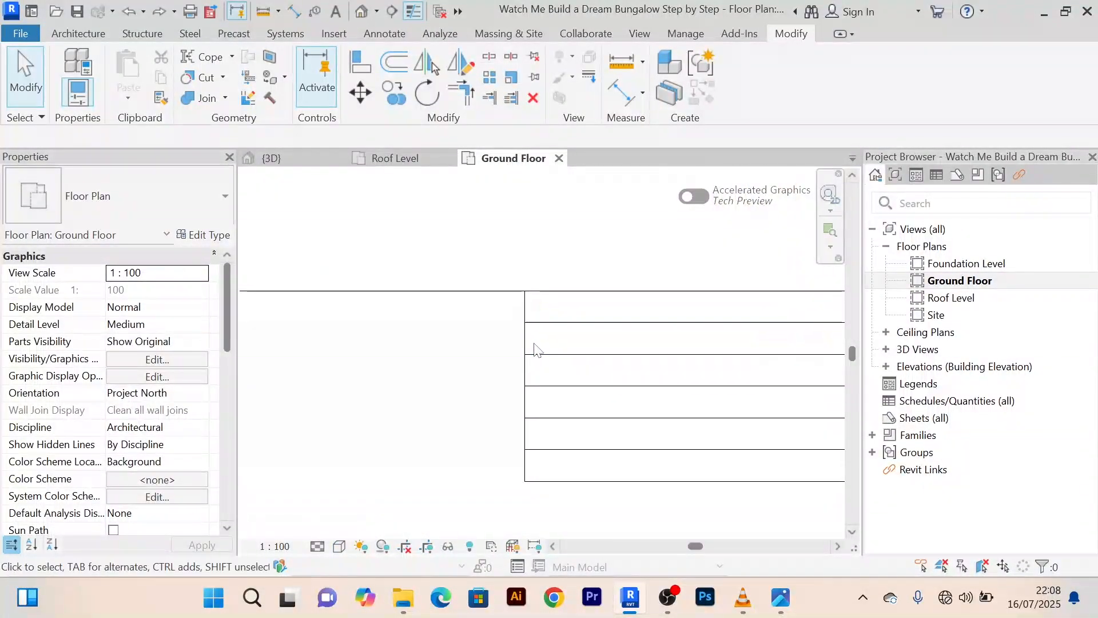
scroll(511, 470, up, 2)
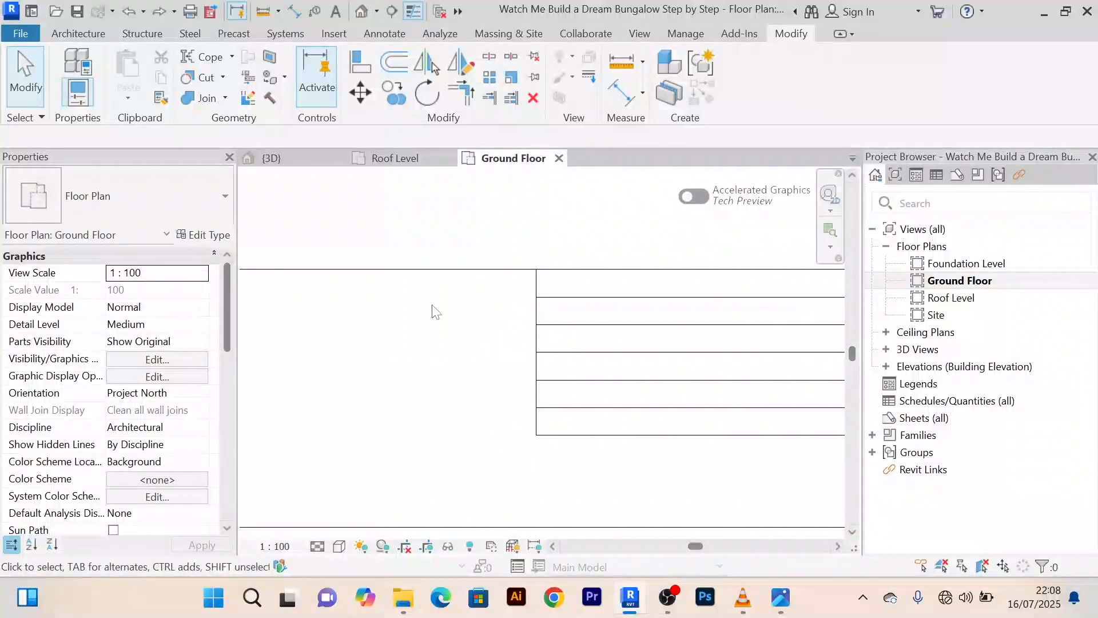
click(79, 34)
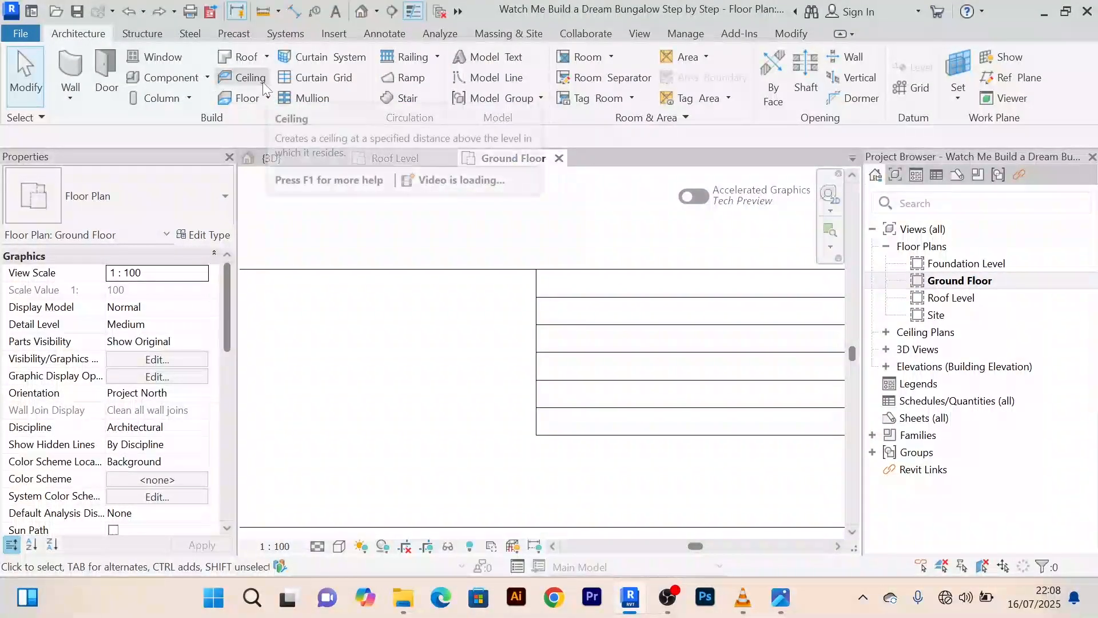
click(438, 57)
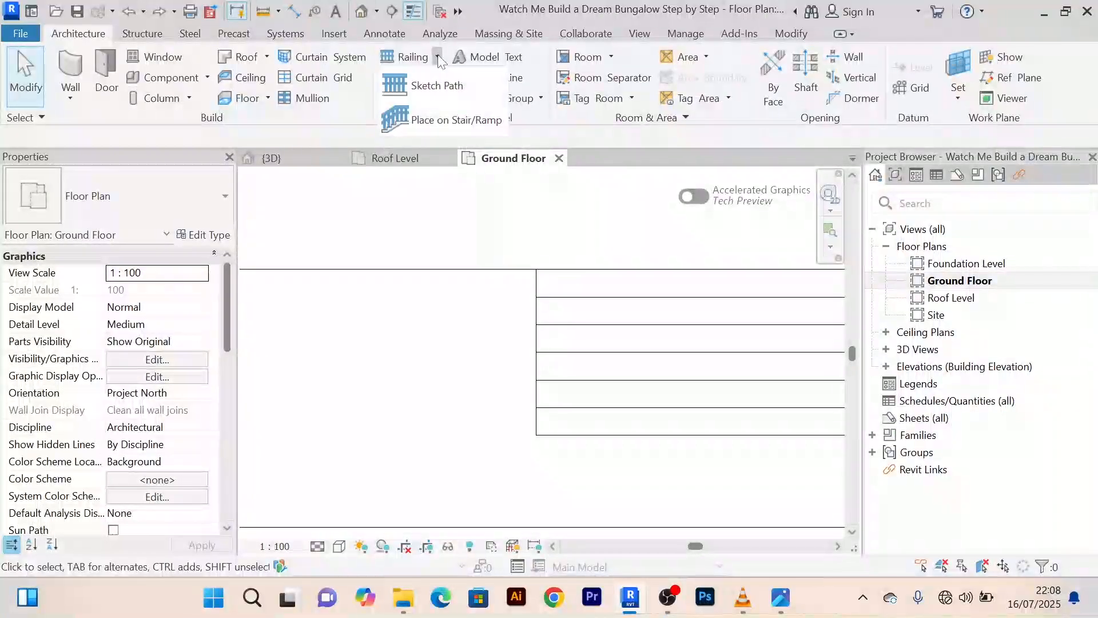
click(459, 87)
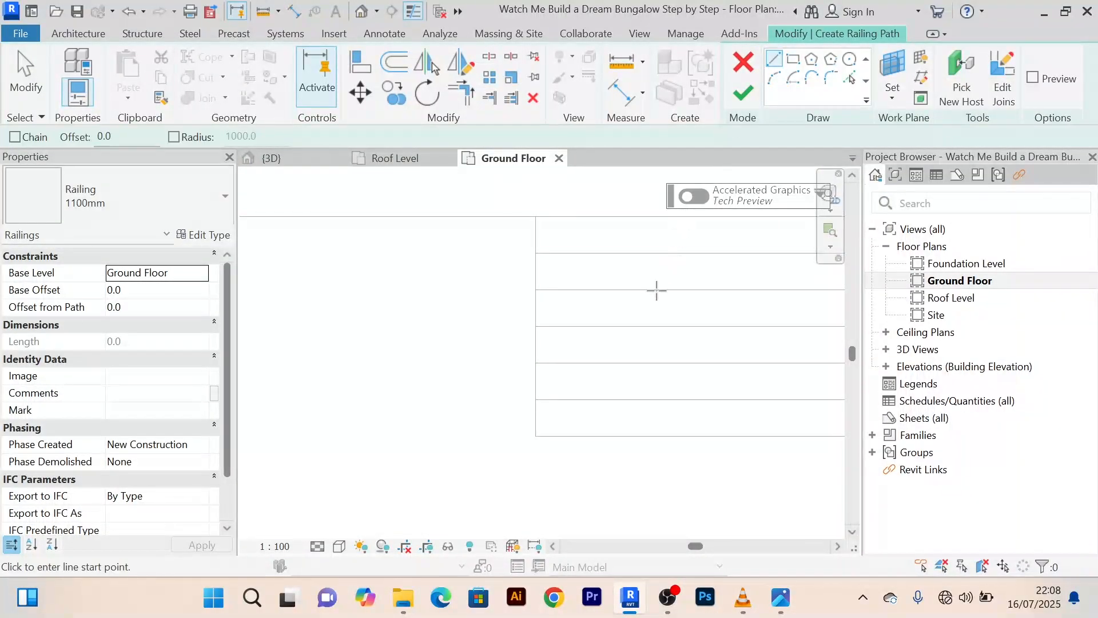
scroll(536, 435, up, 4)
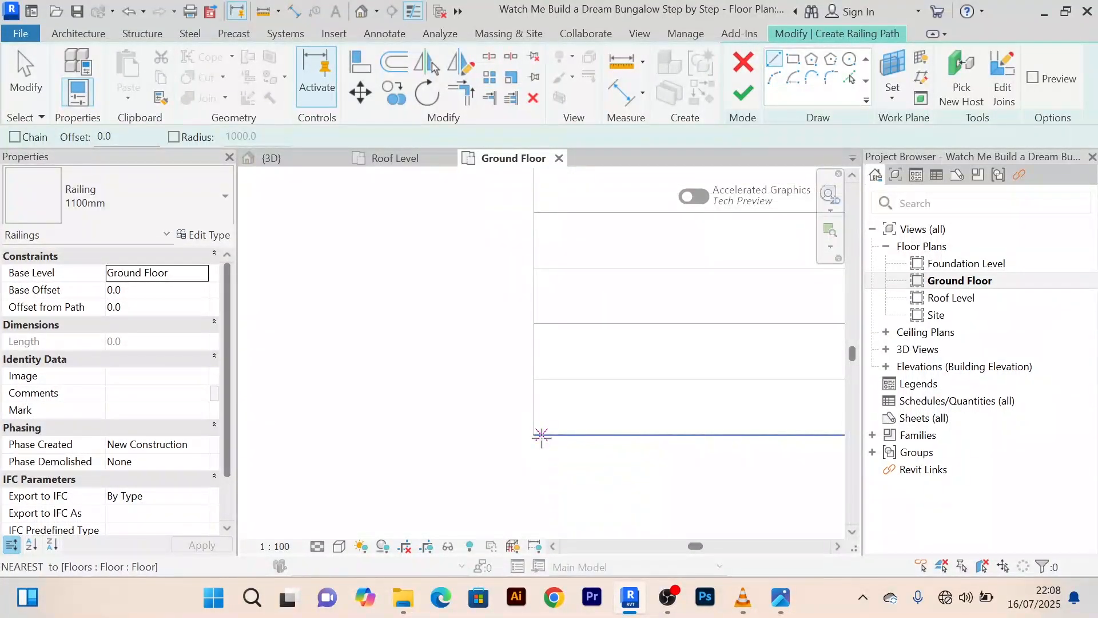
click(542, 433)
scroll(567, 267, down, 1)
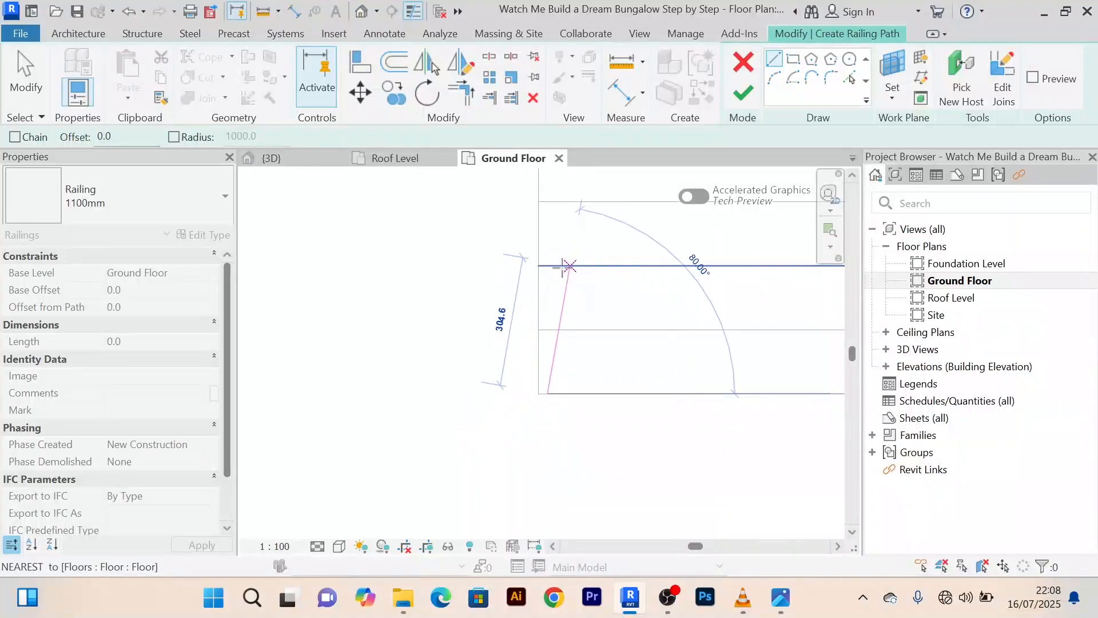
middle_drag(566, 285, 556, 381)
scroll(557, 281, down, 2)
scroll(547, 321, up, 3)
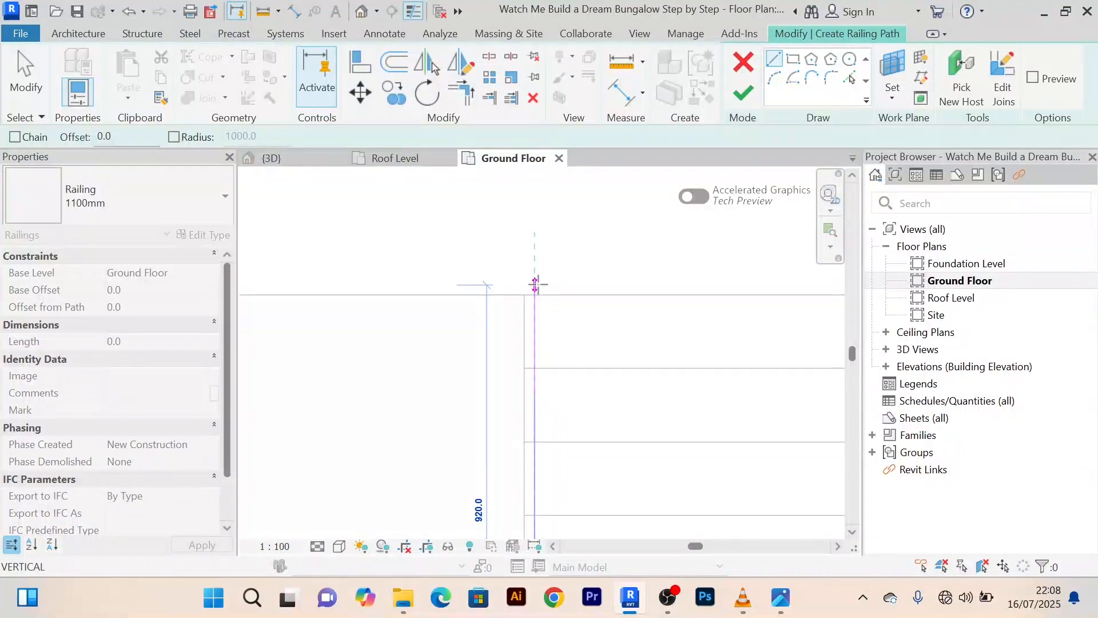
click(536, 284)
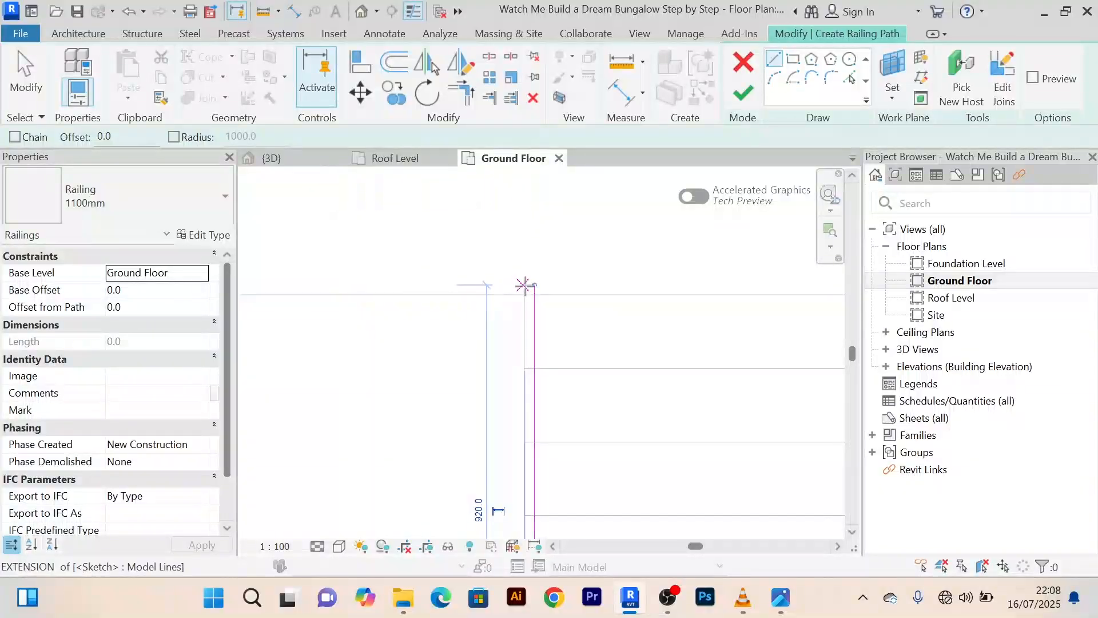
Continue the railing path with a horizontal segment along the terrace edge, from the top of the steps to the column's right face
click(536, 285)
scroll(318, 295, down, 1)
middle_drag(348, 295, 689, 331)
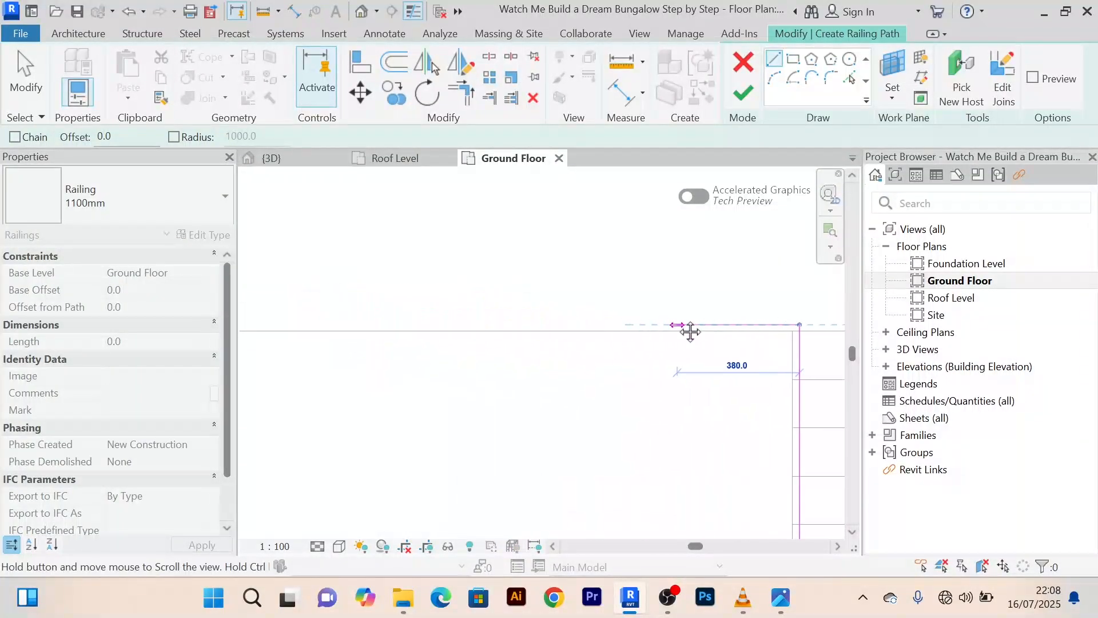
scroll(497, 320, down, 2)
middle_drag(455, 322, 758, 338)
scroll(475, 339, down, 2)
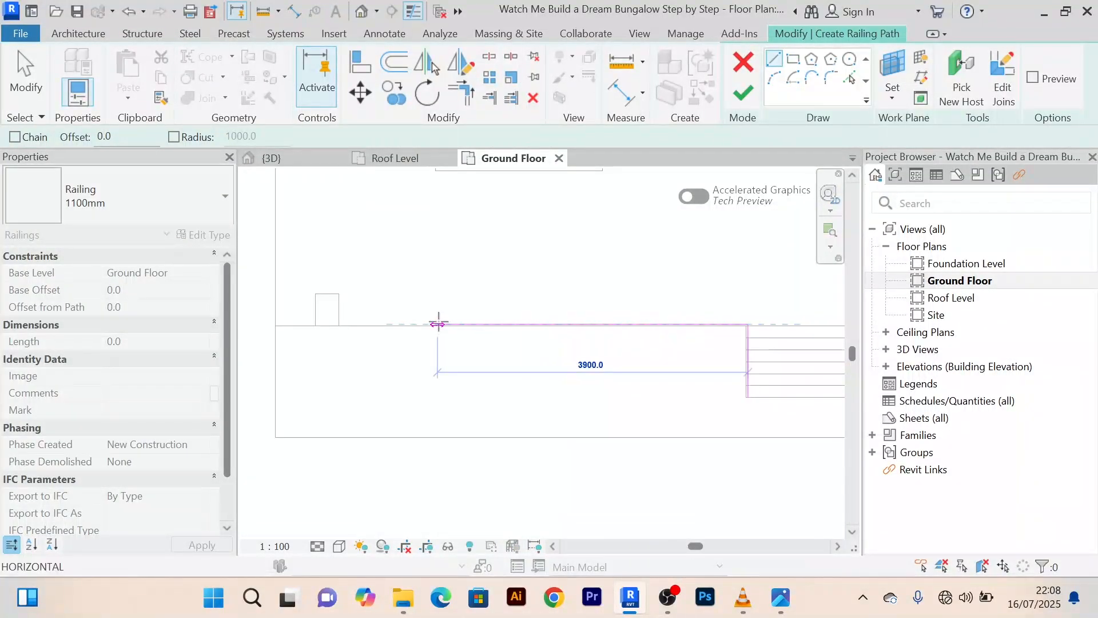
middle_drag(426, 324, 625, 343)
scroll(567, 344, up, 5)
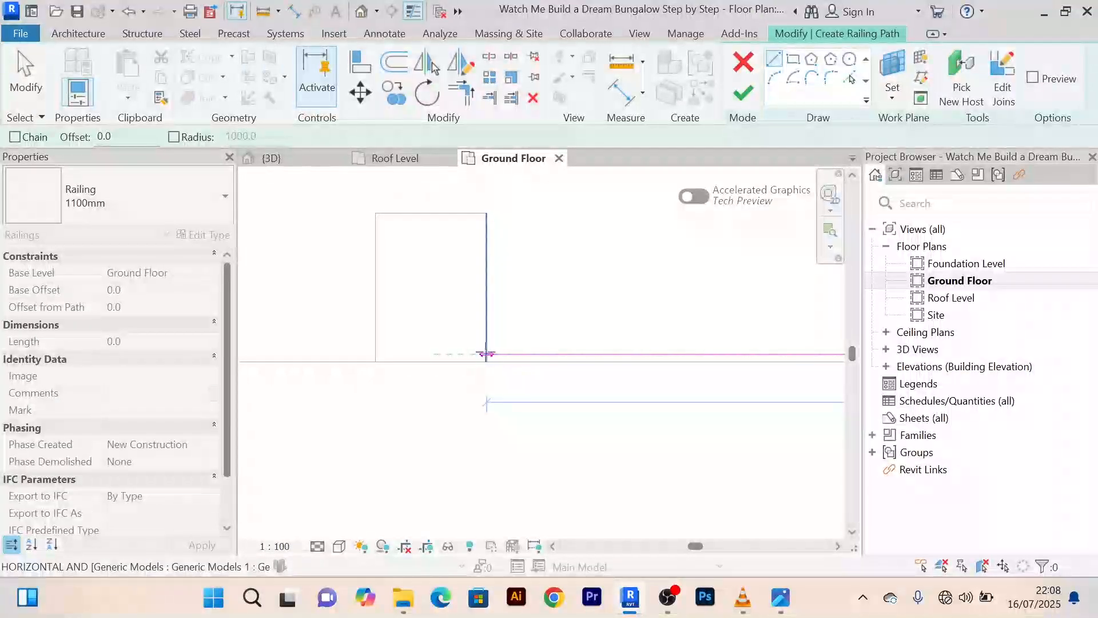
click(487, 354)
right_click(588, 261)
click(638, 240)
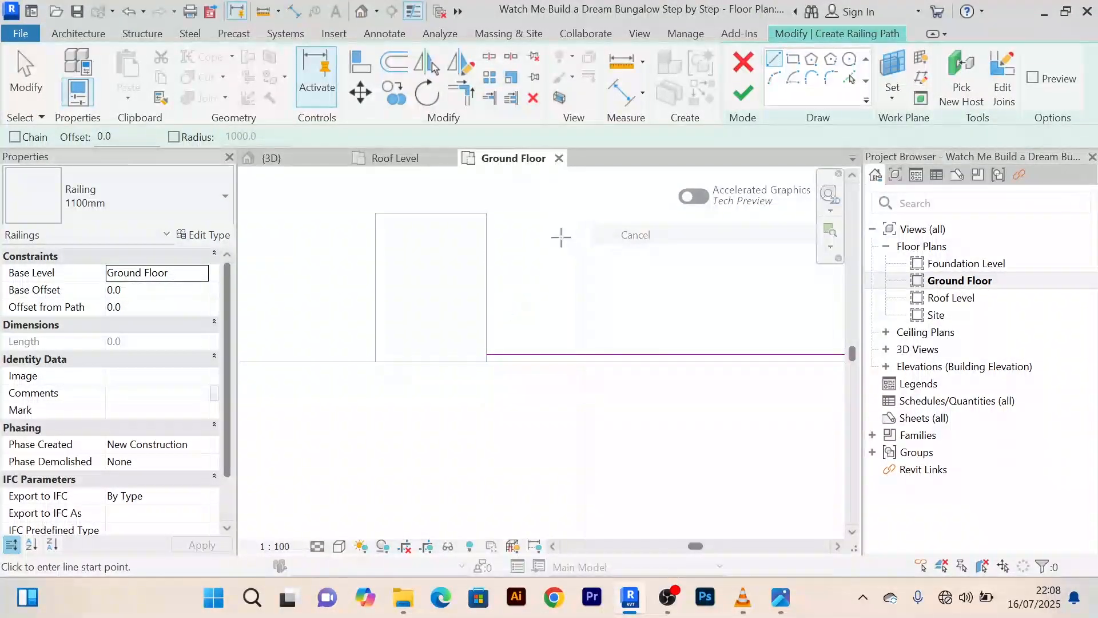
right_click(561, 238)
click(596, 240)
Finish the path sketch to create the 1100mm railing along the terrace edge and the steps
scroll(587, 258, down, 2)
scroll(590, 332, down, 3)
middle_drag(595, 364, 467, 362)
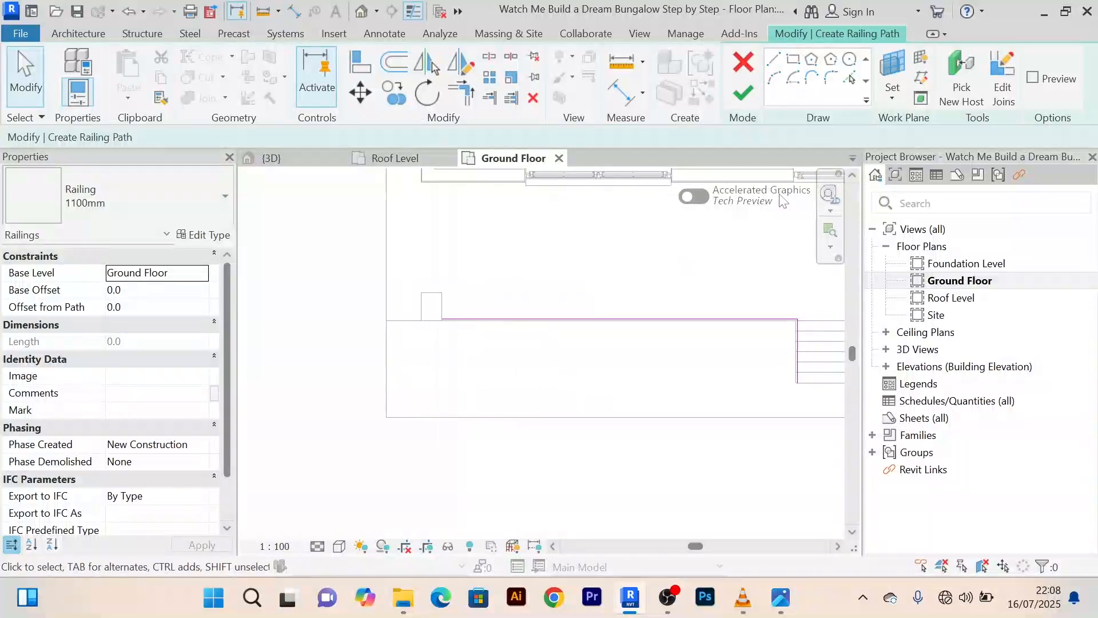
click(745, 97)
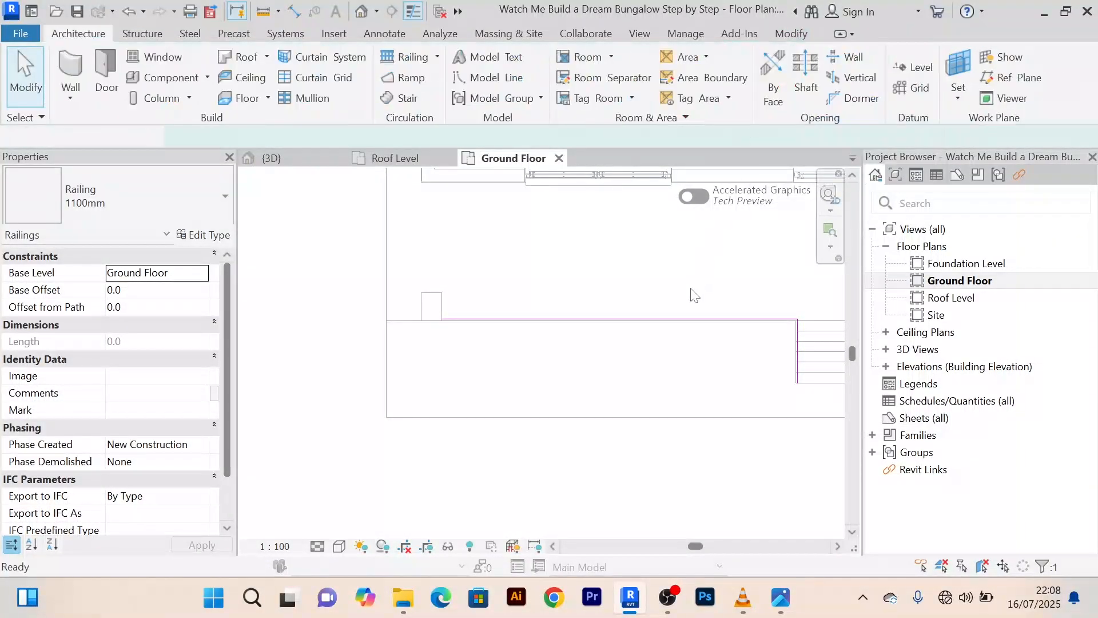
Examine the new terrace railing in the 3D view, especially where it runs out over the entrance steps
click(305, 163)
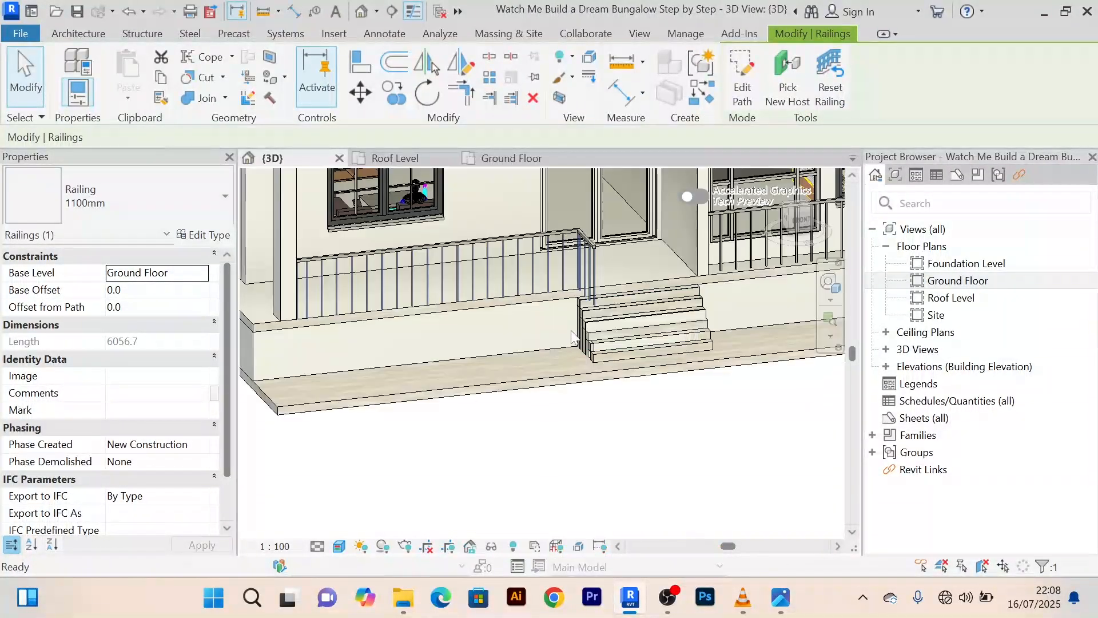
scroll(614, 452, up, 4)
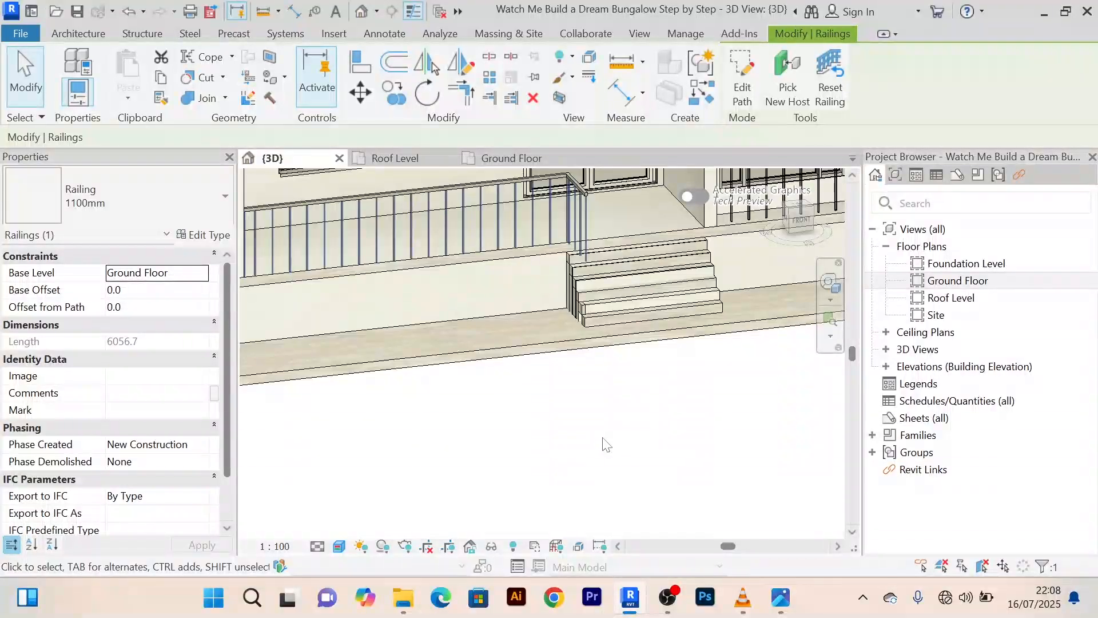
shift+middle_drag(598, 438, 657, 401)
scroll(553, 197, up, 5)
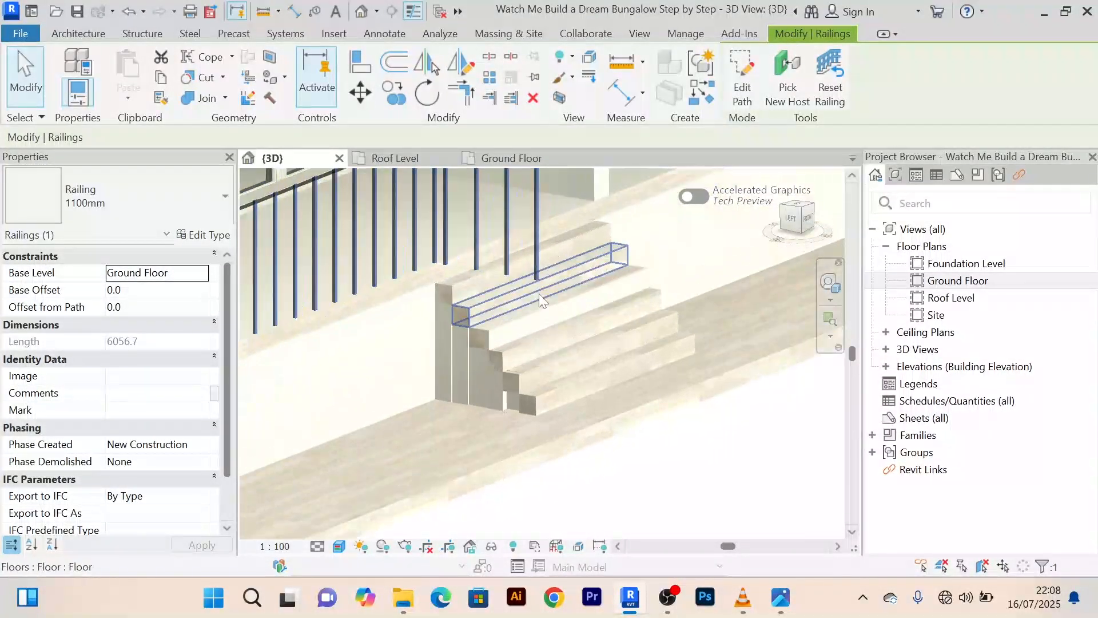
middle_drag(537, 270, 489, 382)
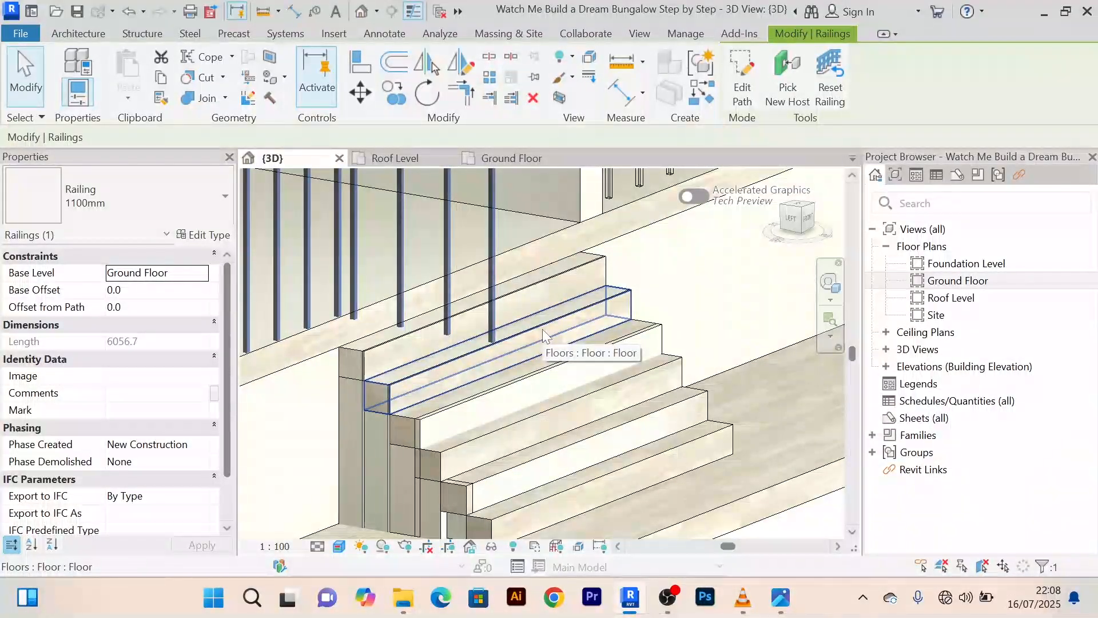
scroll(544, 335, down, 5)
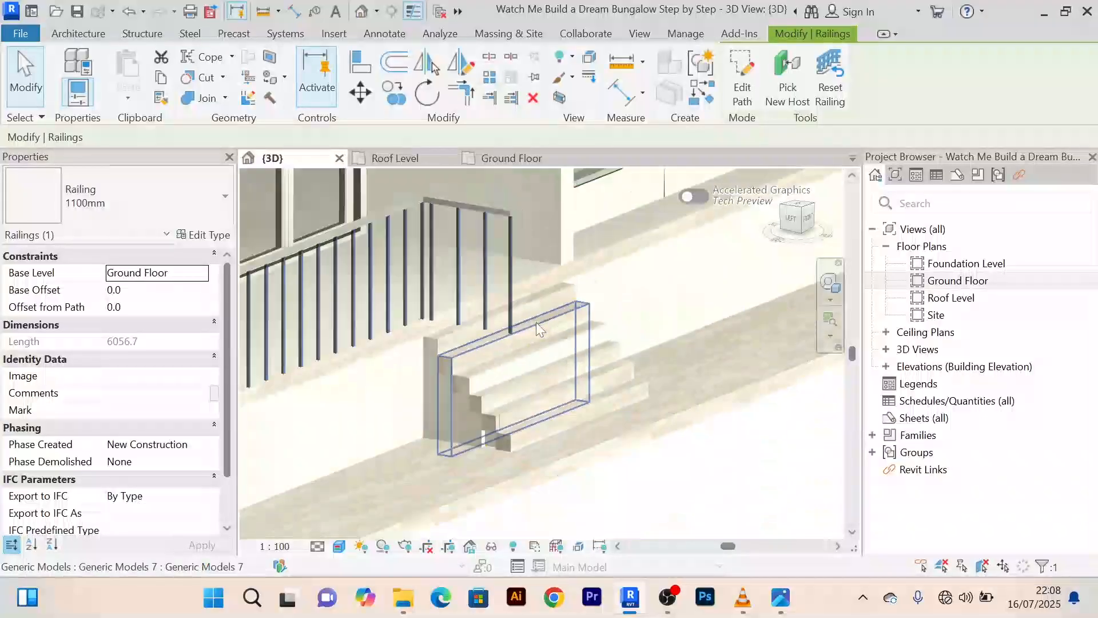
scroll(459, 259, up, 4)
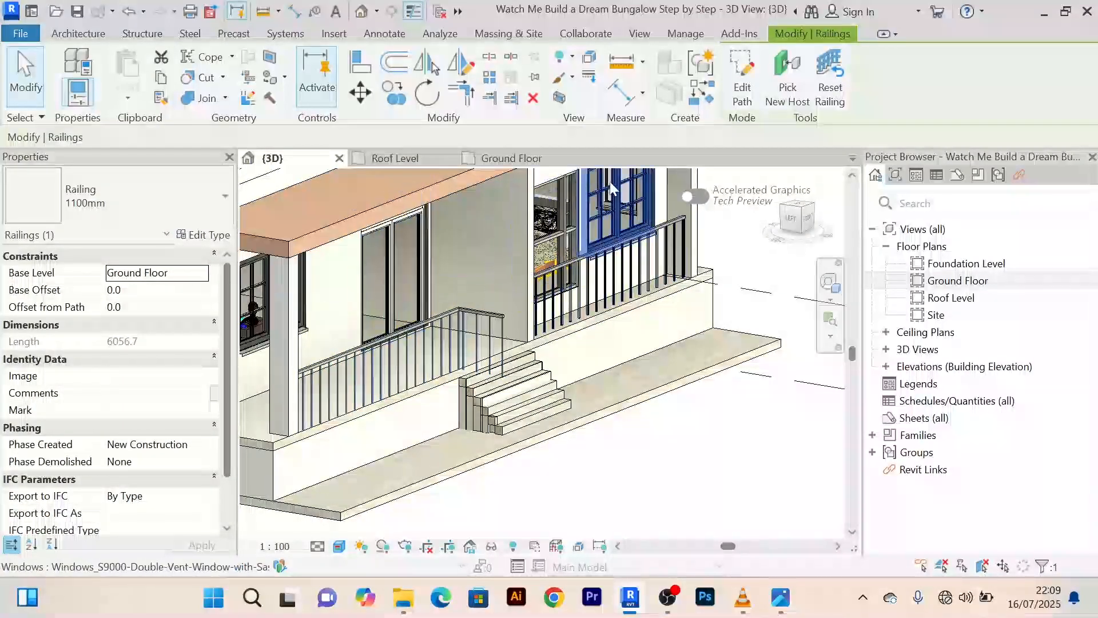
scroll(629, 410, down, 3)
right_click(629, 410)
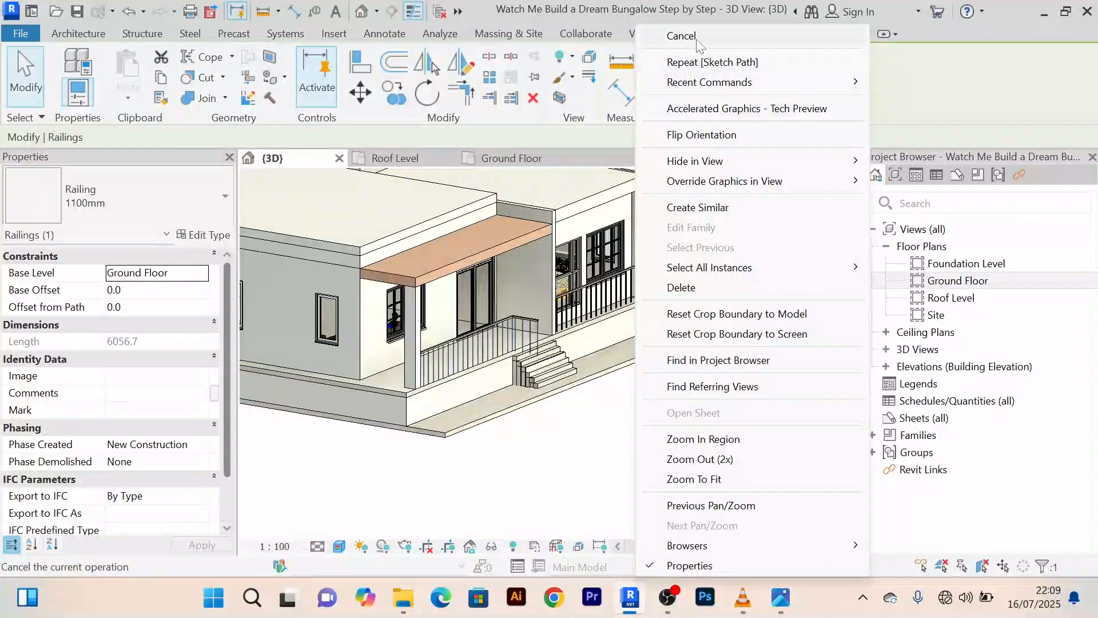
click(678, 35)
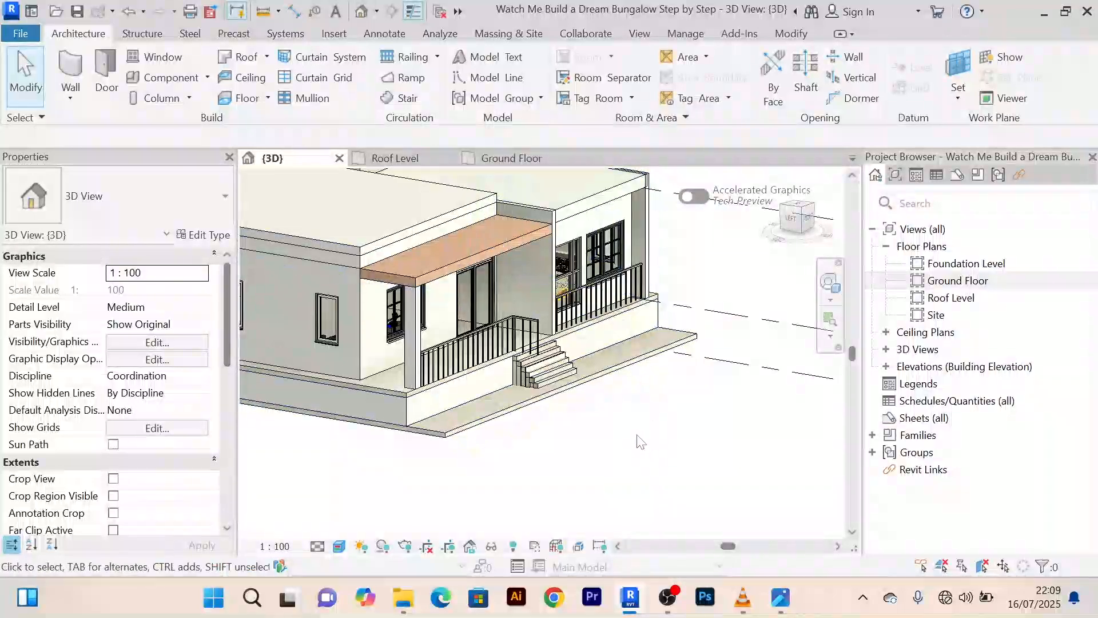
scroll(496, 333, up, 3)
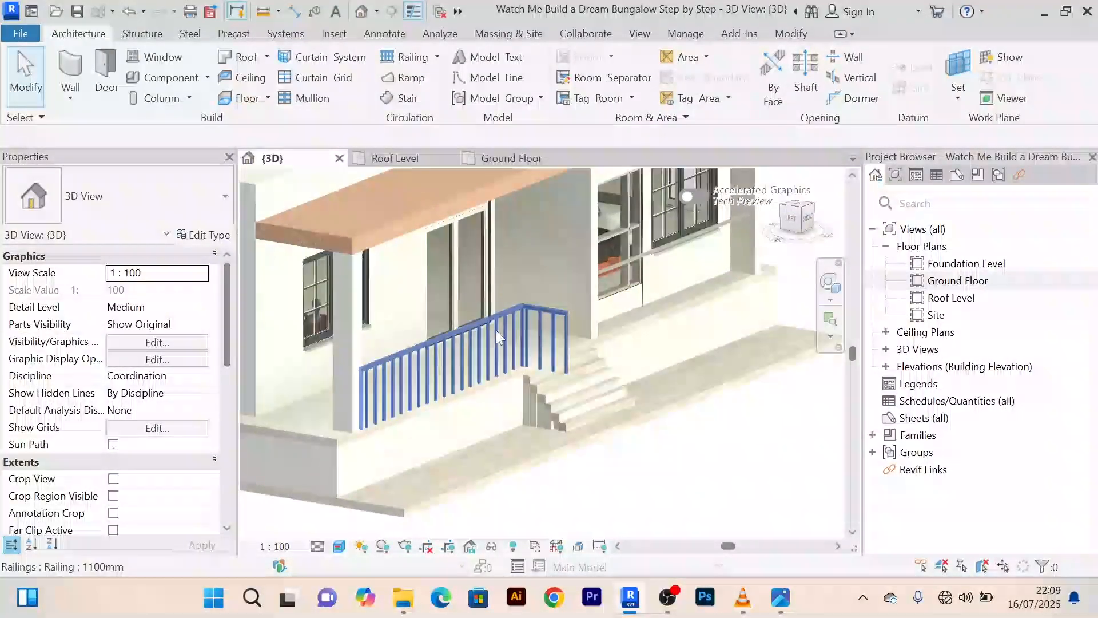
Edit the terrace railing's path in the Ground Floor plan, delete the 920 mm segment beside the steps, and finish the sketch
click(542, 318)
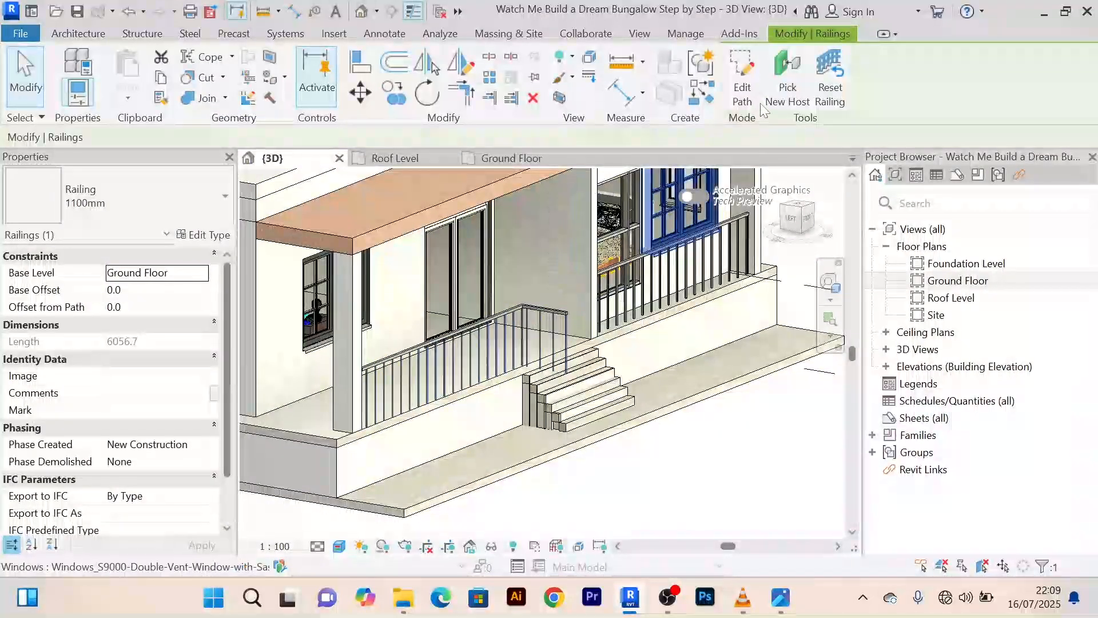
click(745, 92)
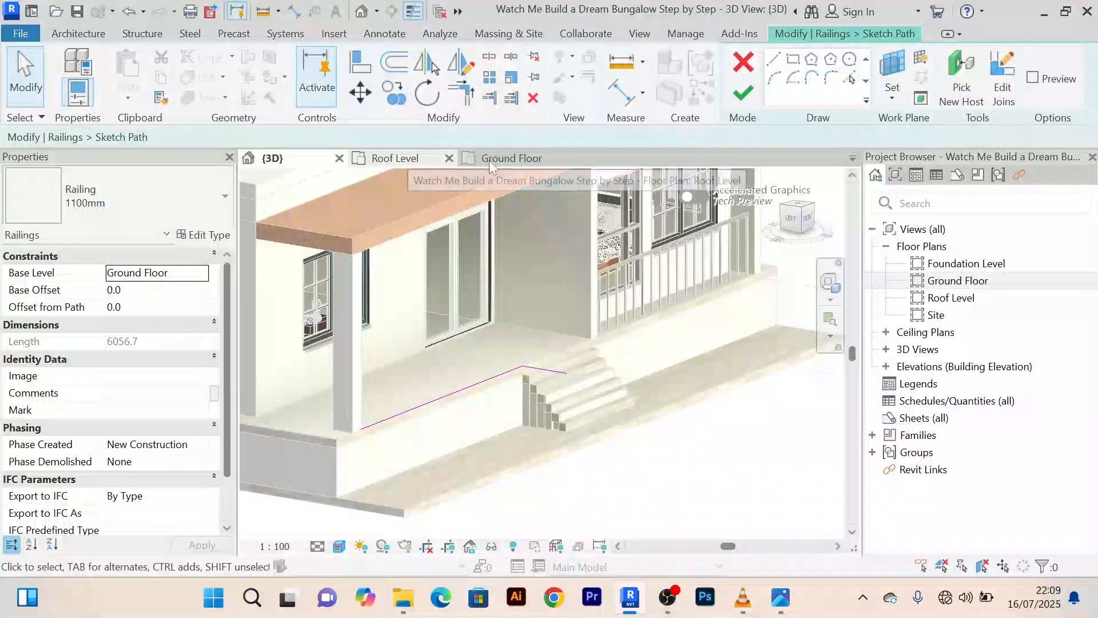
click(507, 160)
scroll(651, 367, up, 3)
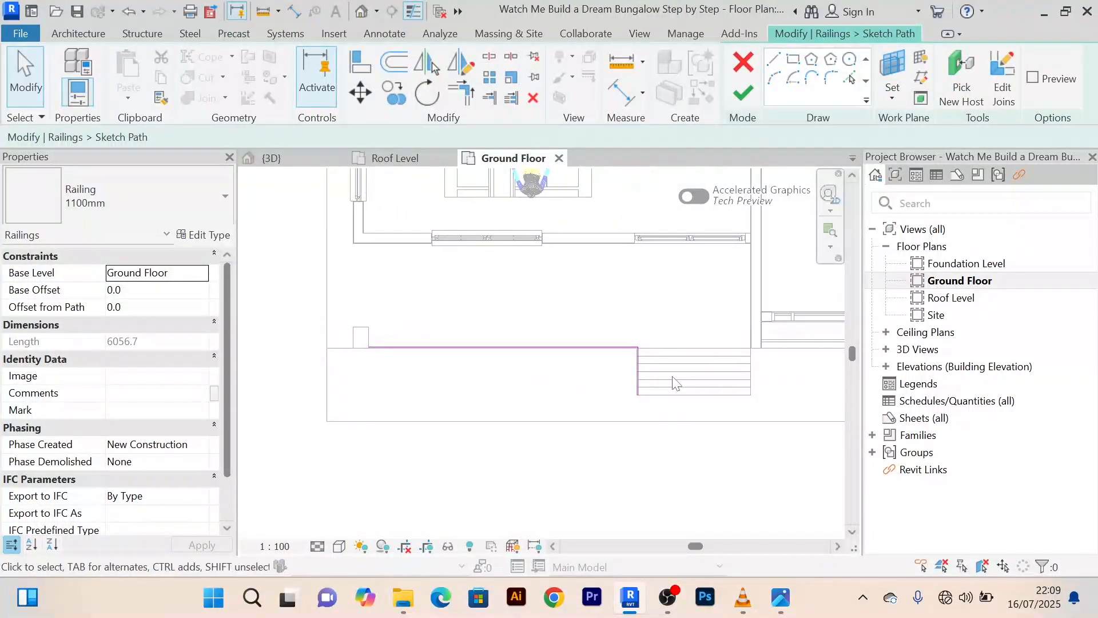
click(608, 342)
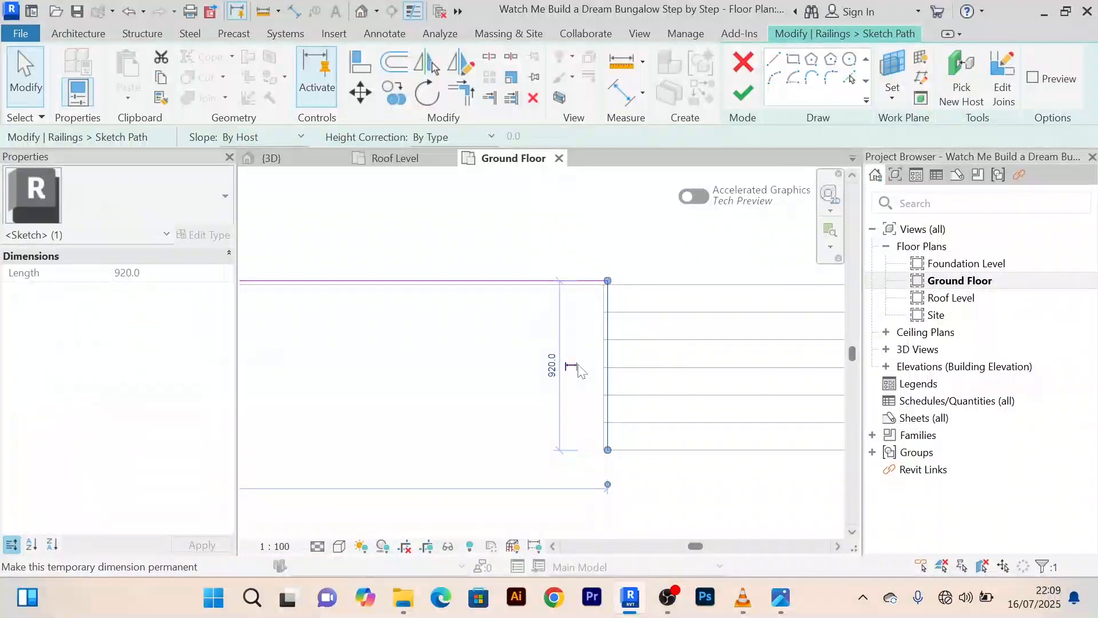
key(Delete)
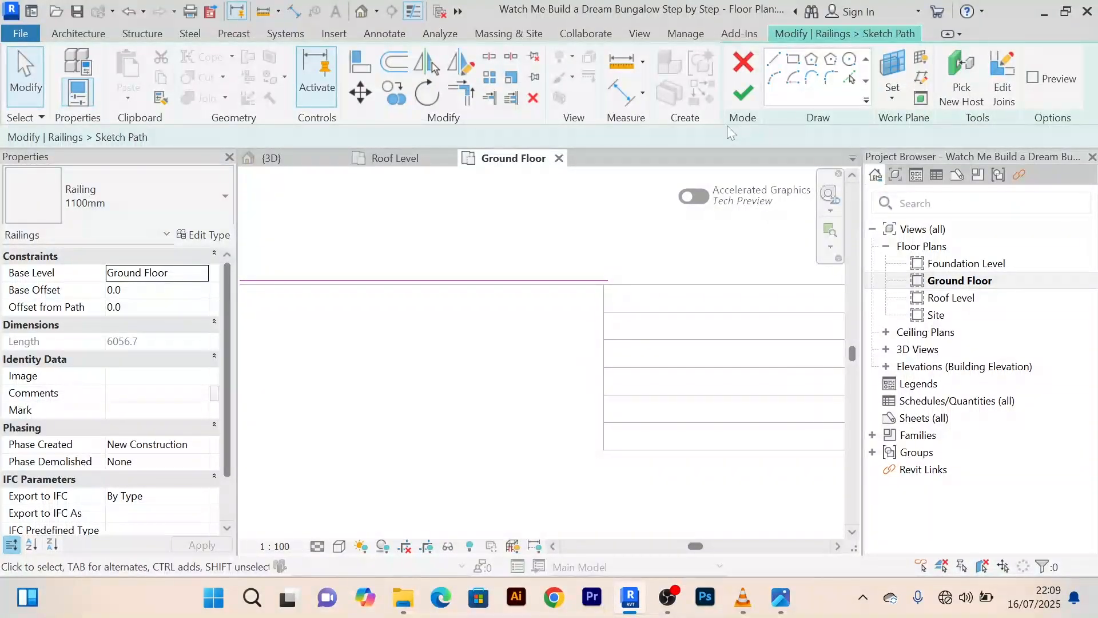
click(744, 92)
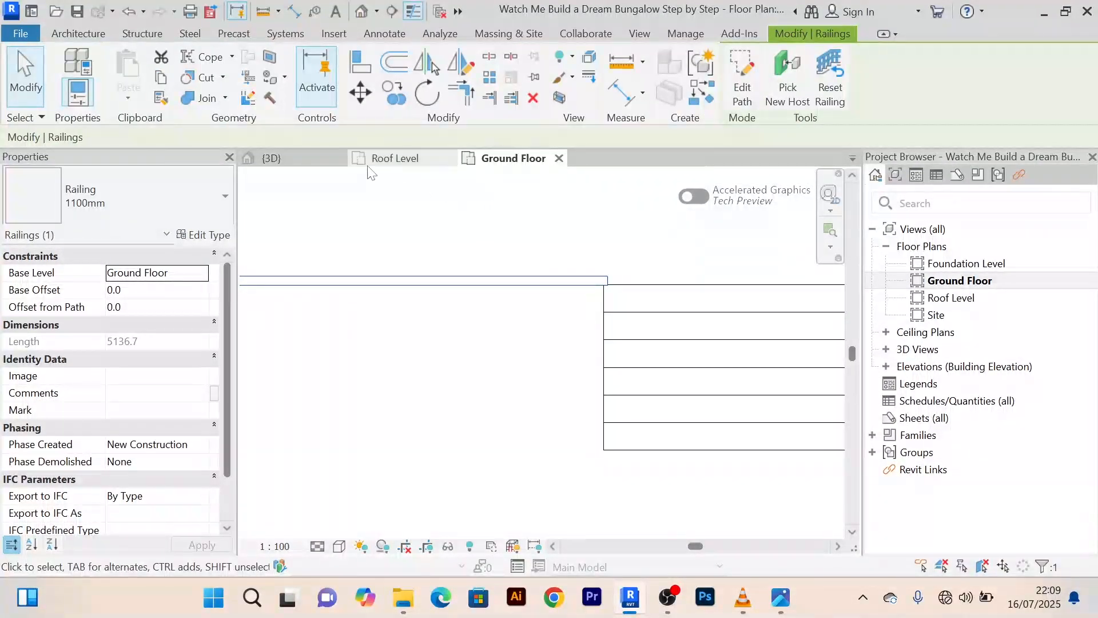
Check the terrace railing's end above the steps in the 3D view, then close the Roof Level plan and return to Ground Floor
click(274, 158)
scroll(534, 342, up, 5)
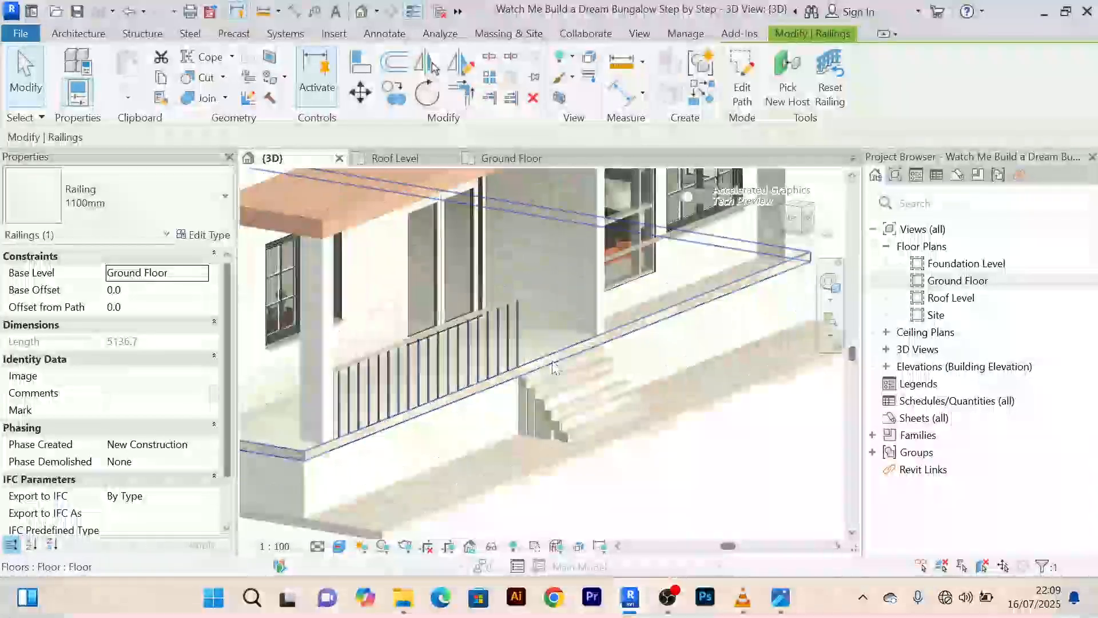
scroll(521, 337, up, 2)
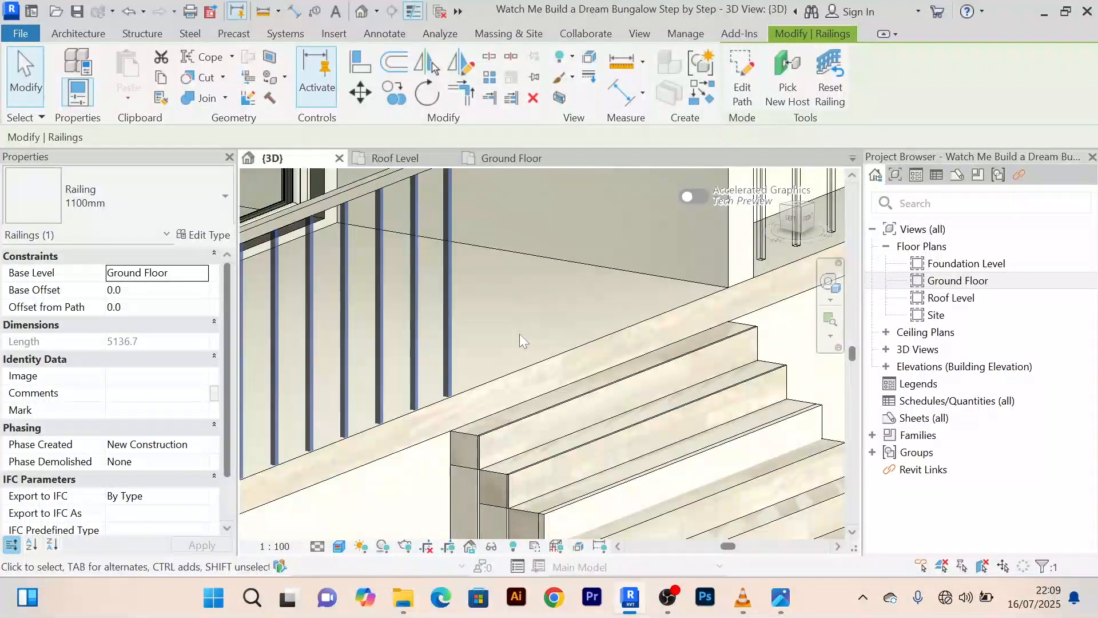
middle_drag(519, 334, 514, 328)
scroll(515, 329, down, 2)
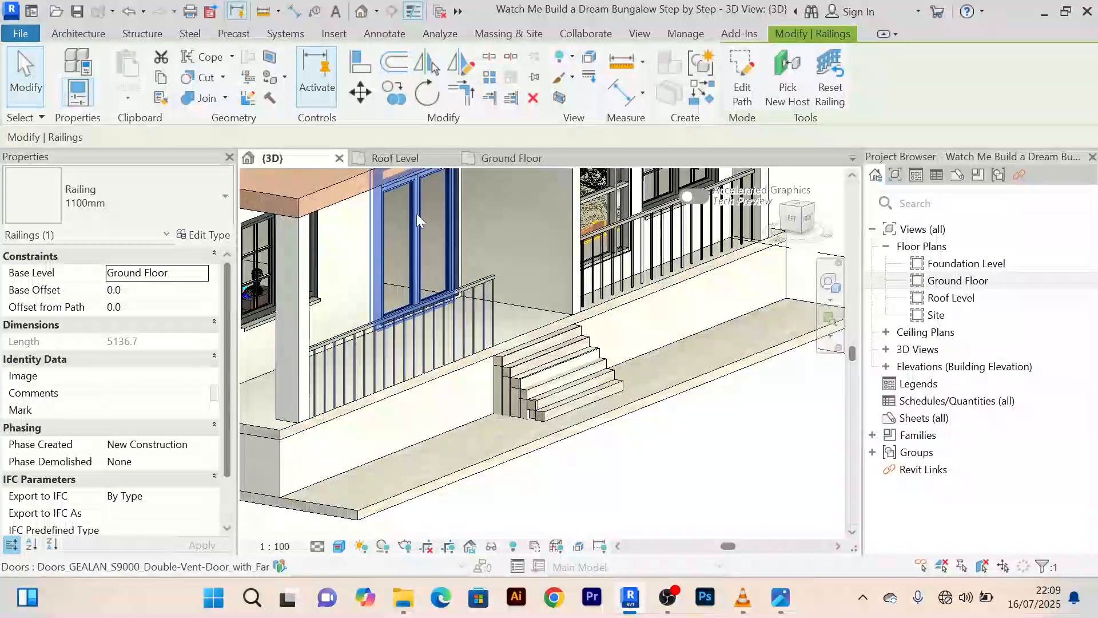
click(410, 159)
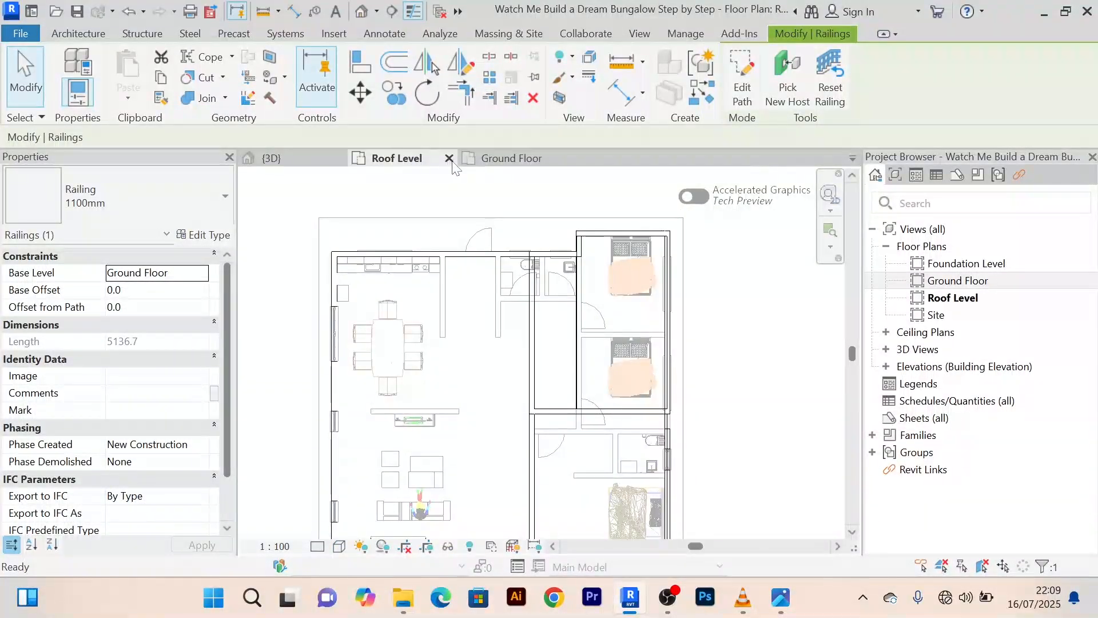
click(449, 158)
click(404, 158)
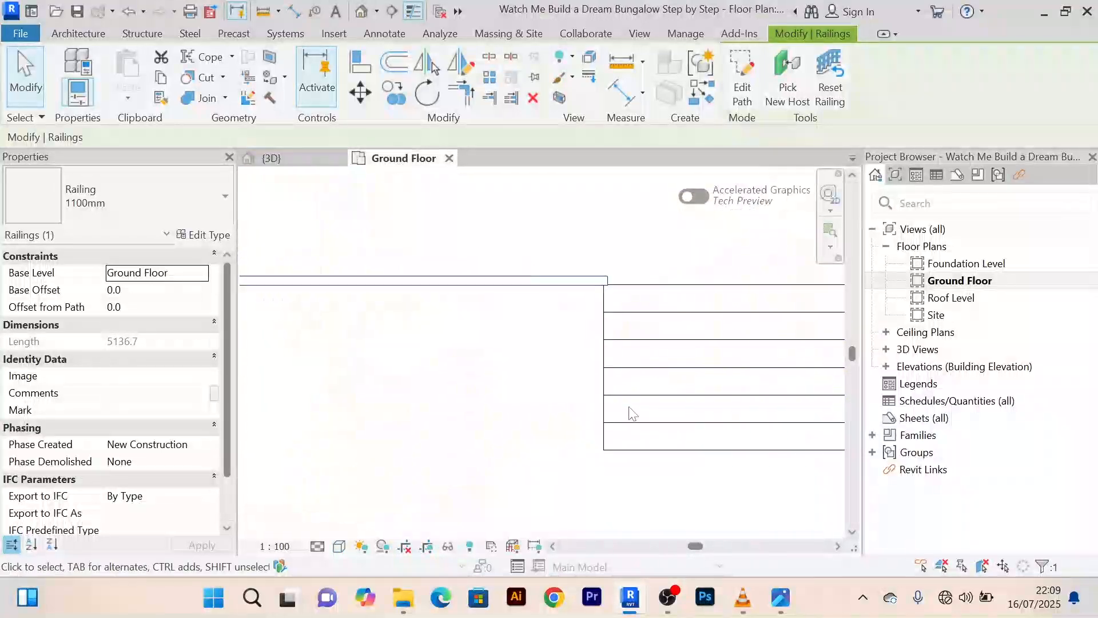
Create a separate 1100mm railing about 145 mm long across the top step's depth, starting at the terrace railing's end corner
scroll(571, 344, down, 1)
middle_drag(559, 342, 269, 380)
scroll(513, 331, up, 2)
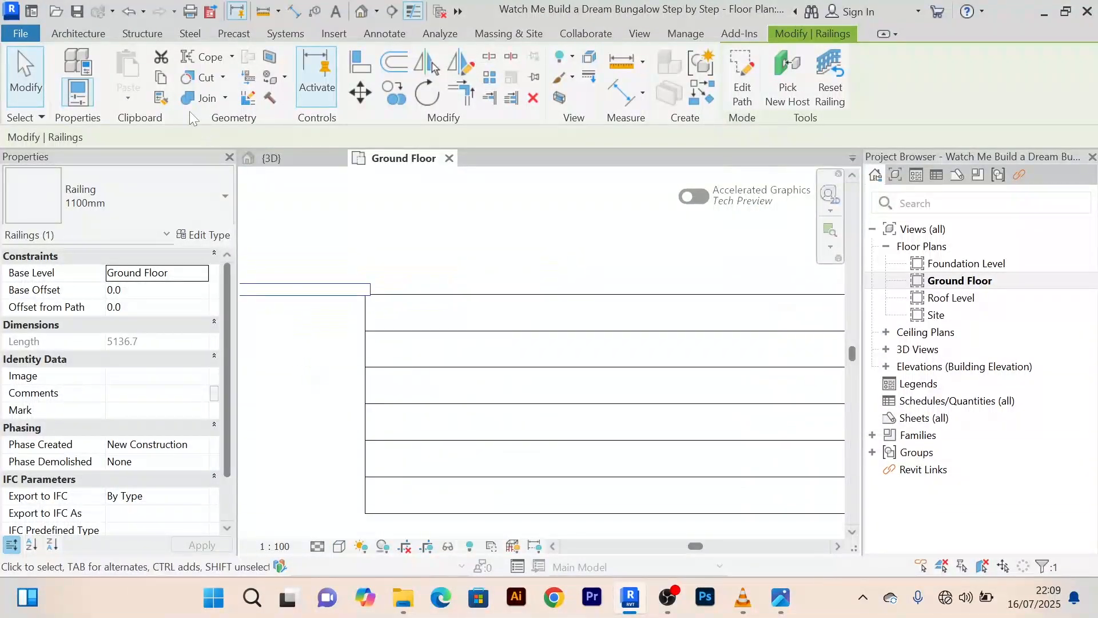
click(102, 37)
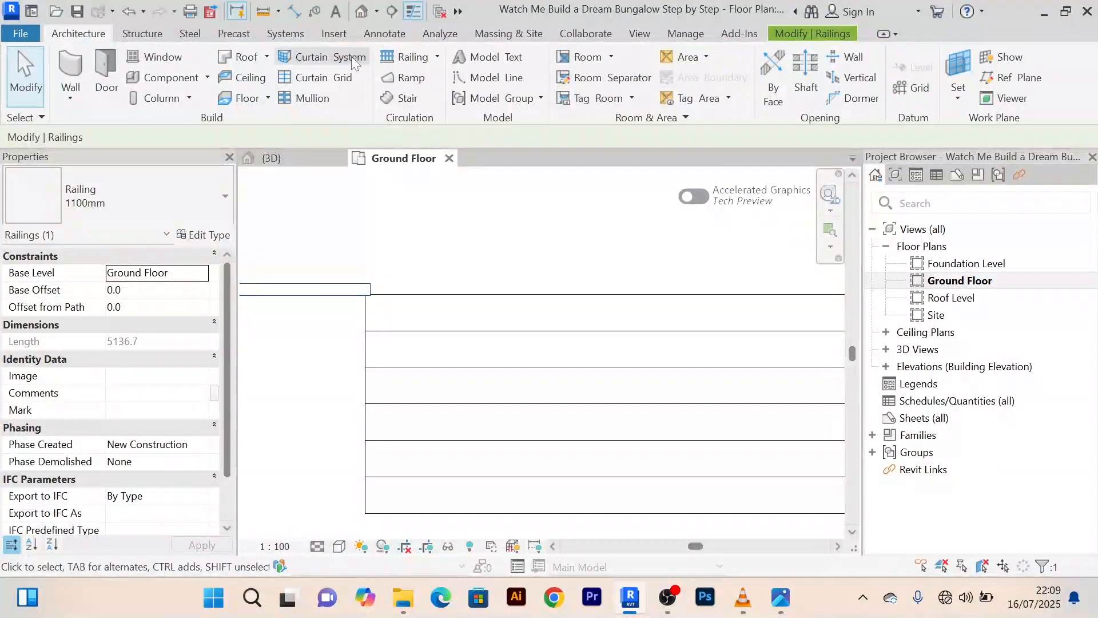
click(426, 62)
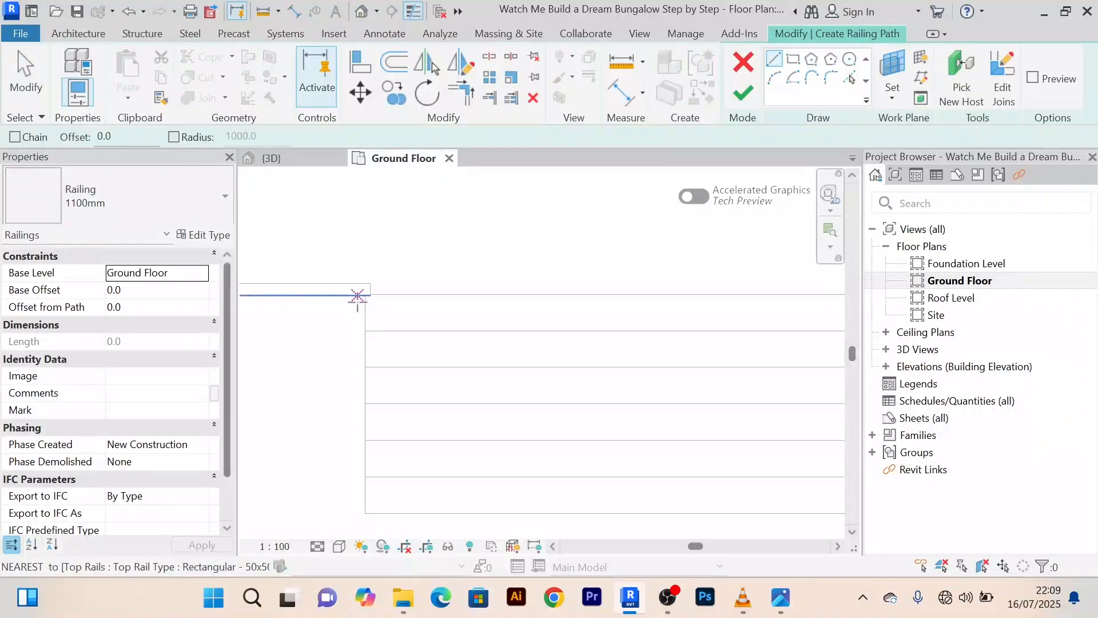
middle_drag(395, 288, 466, 258)
scroll(408, 274, up, 2)
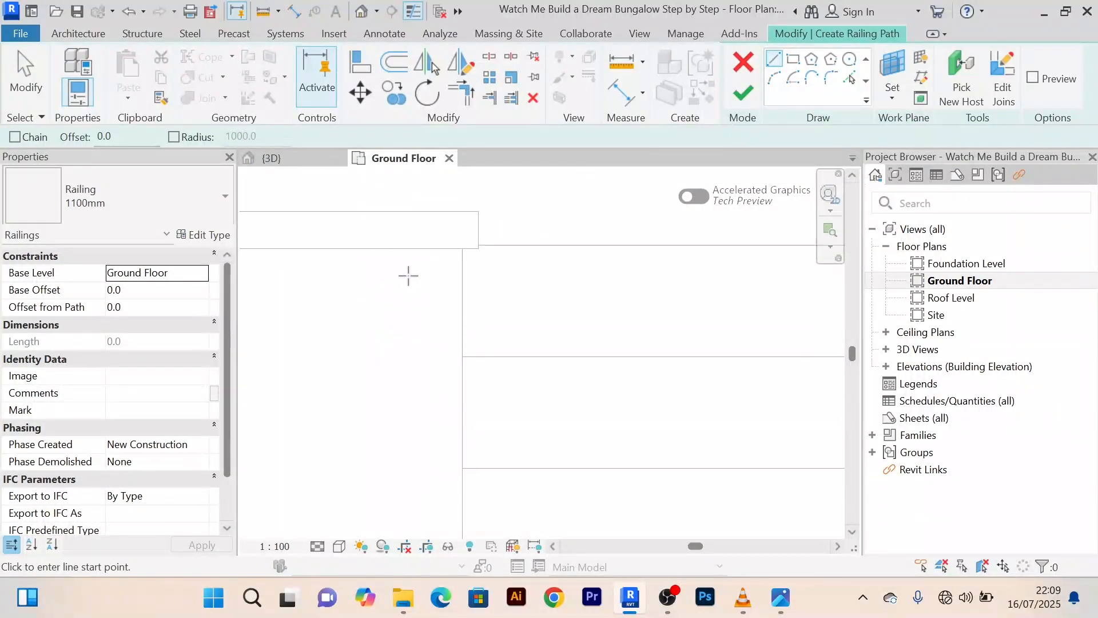
click(480, 246)
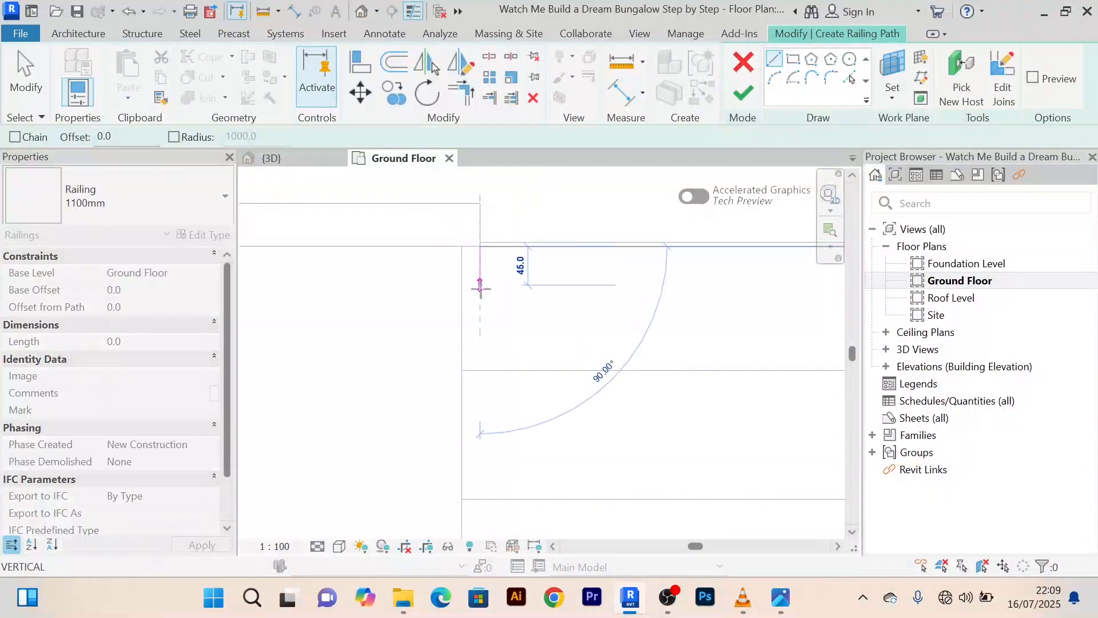
click(480, 369)
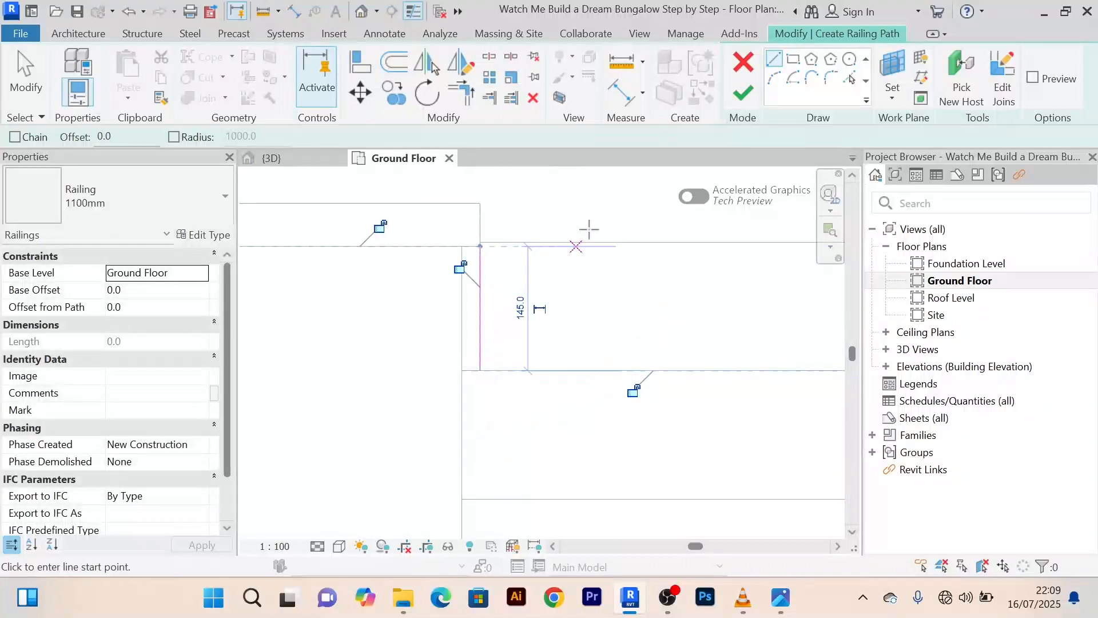
click(744, 95)
In the 3D view, set the short top-step railing's Base Offset to -150
click(272, 158)
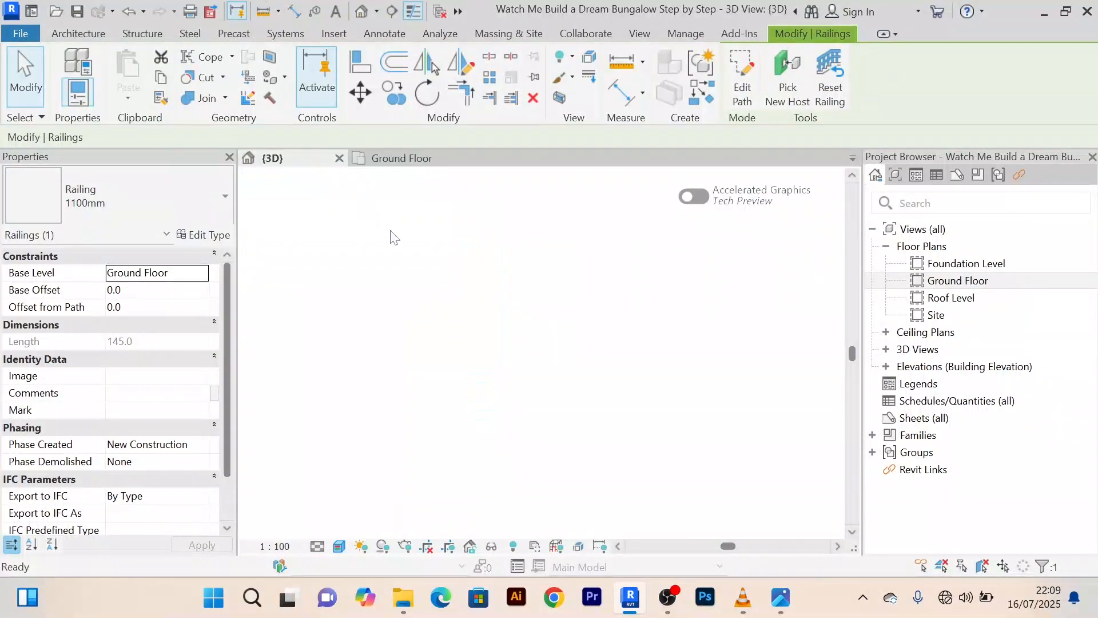
scroll(522, 320, up, 5)
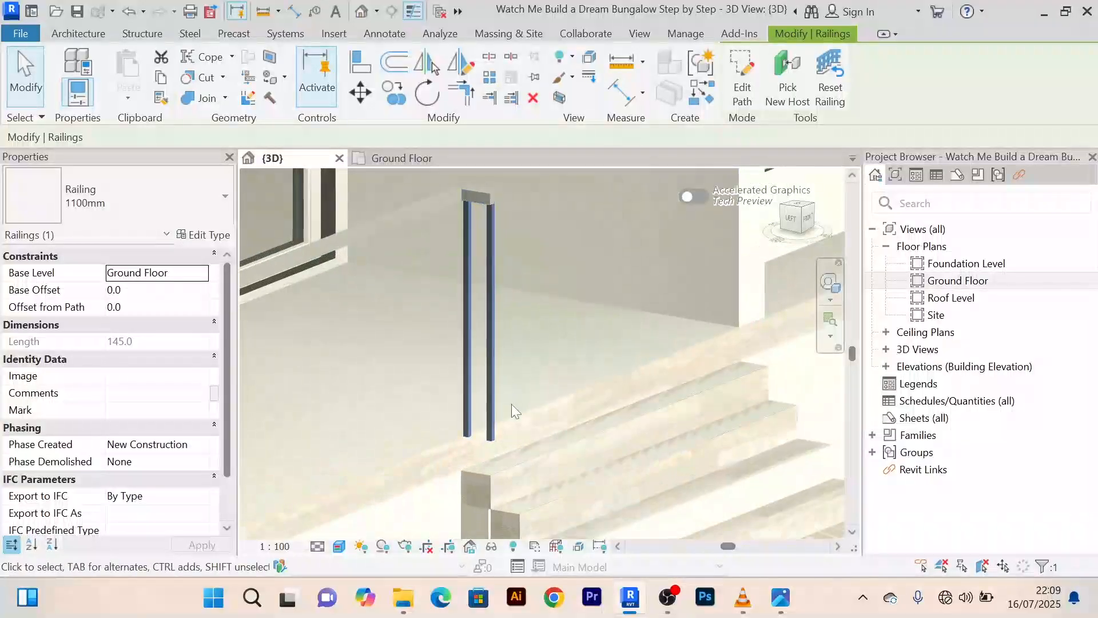
middle_drag(540, 387, 523, 346)
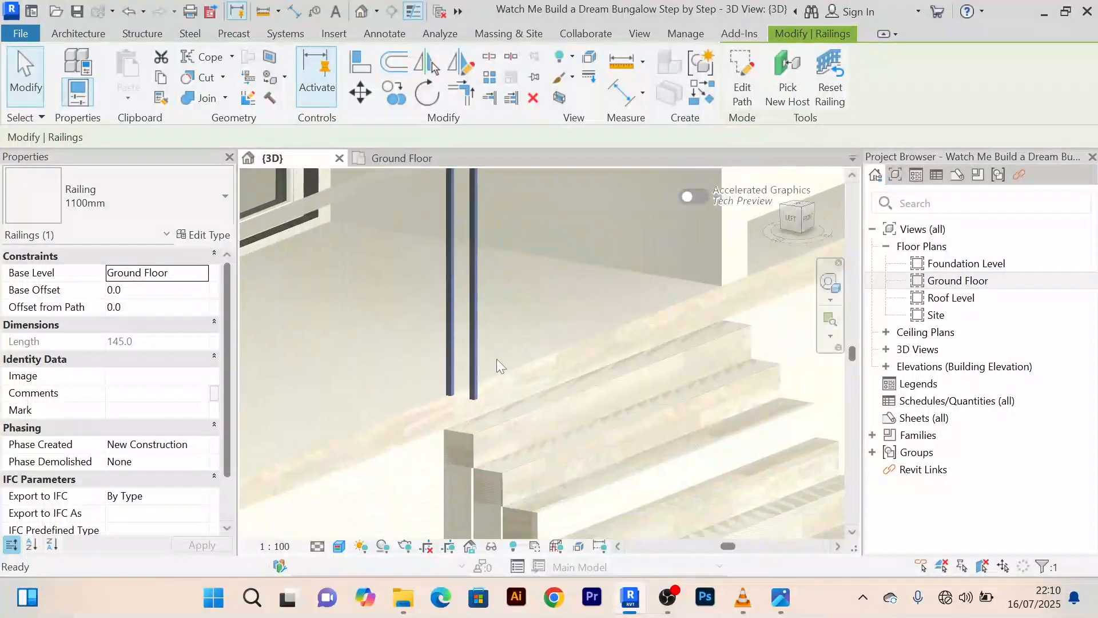
scroll(480, 389, down, 3)
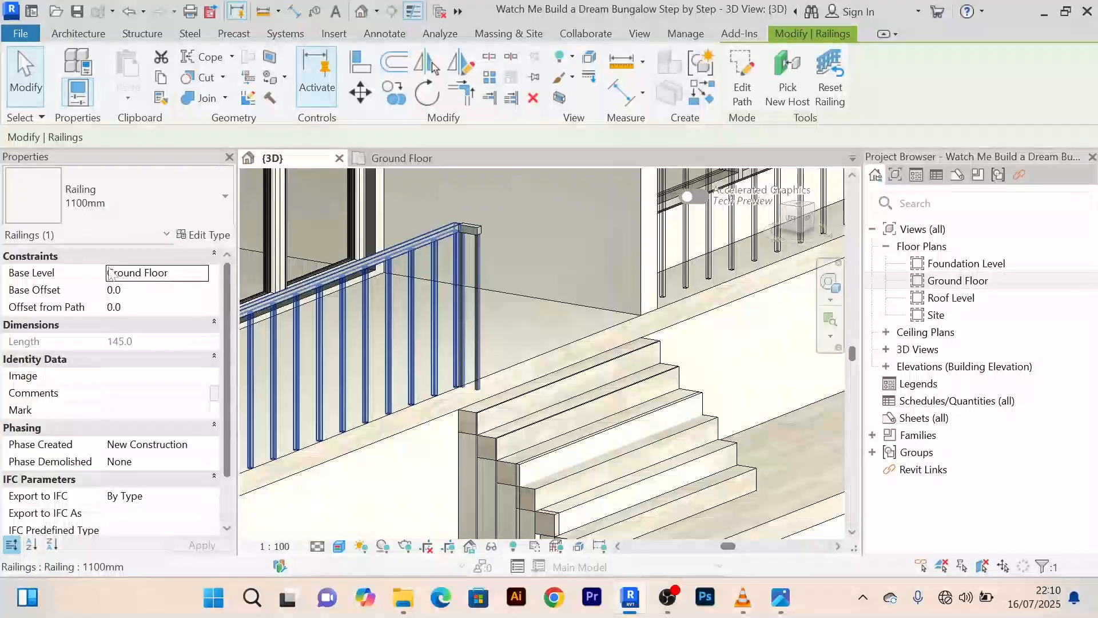
click(113, 289)
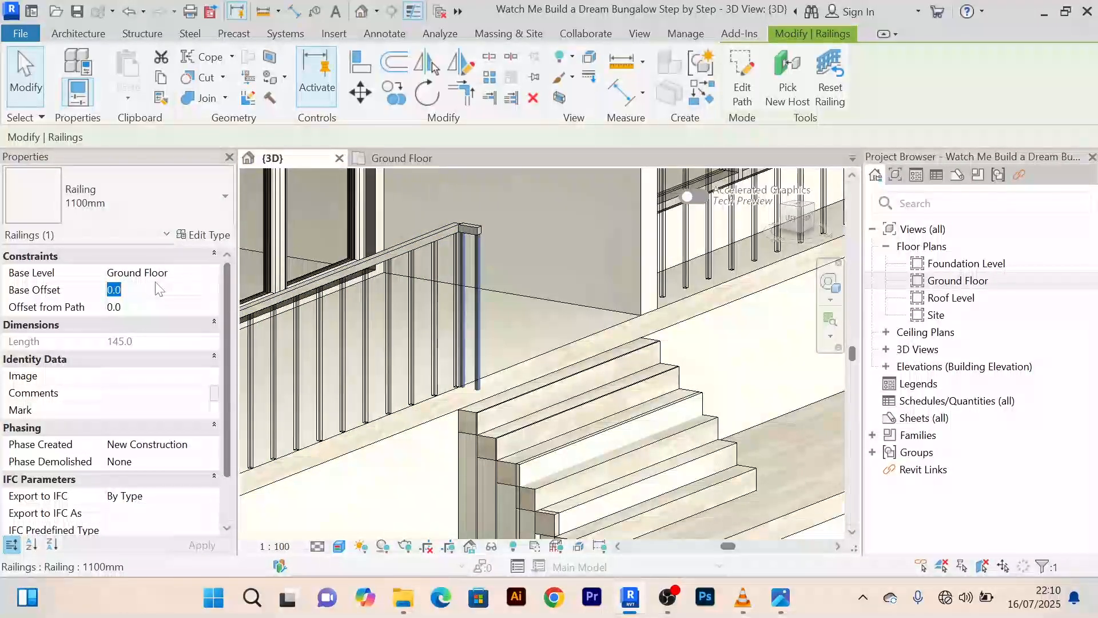
text(-15)
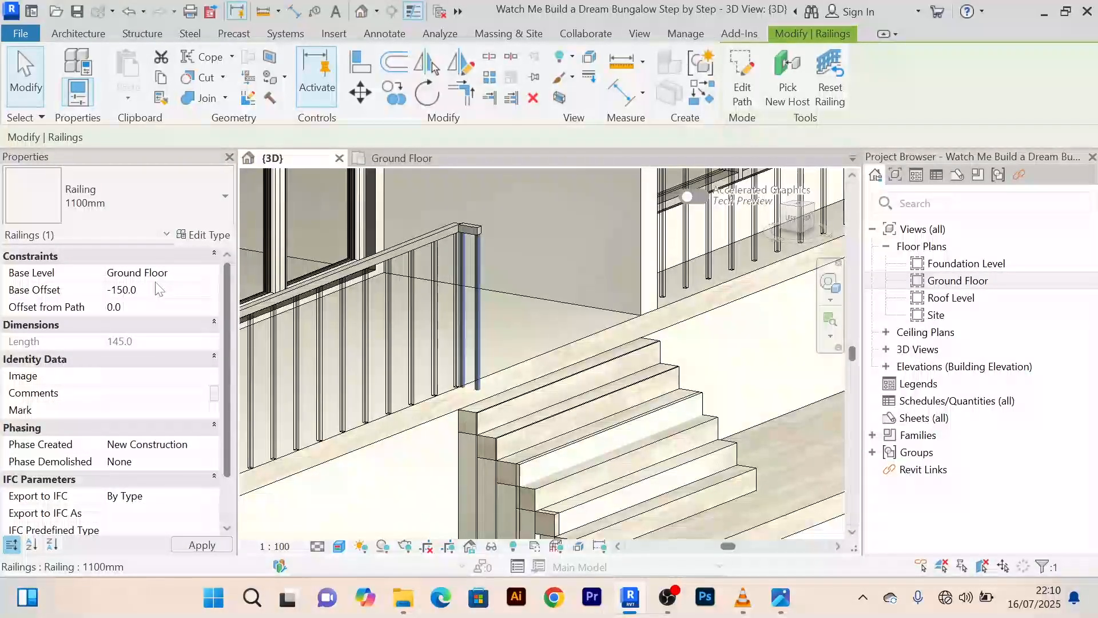
click(158, 290)
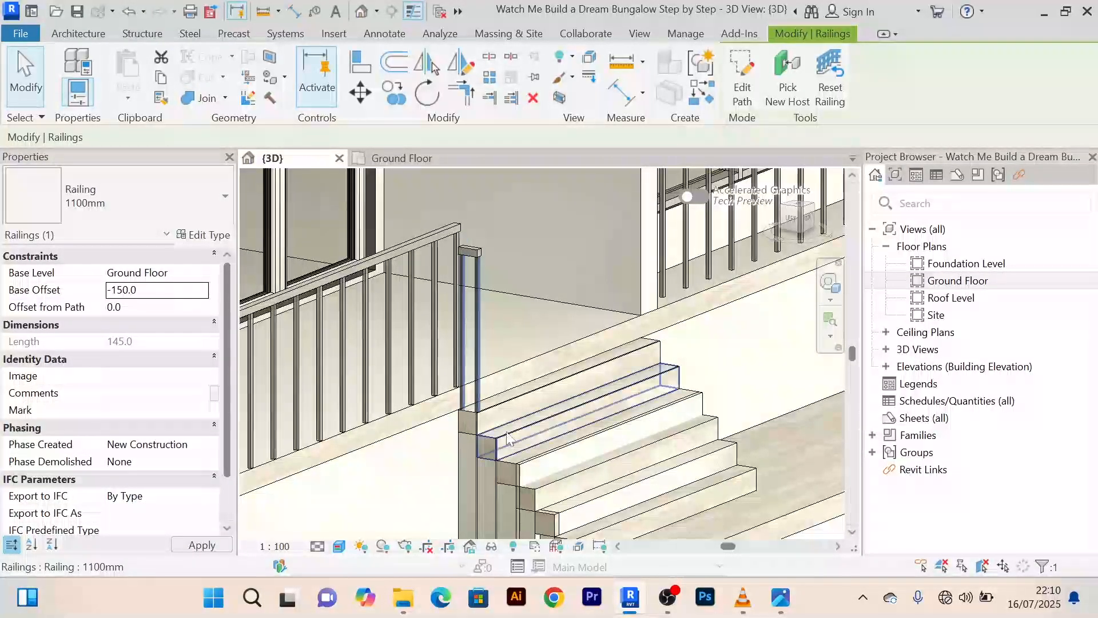
Examine how the short railing sits on the top step and lines up with the end of the terrace railing
scroll(498, 359, up, 3)
scroll(498, 359, down, 3)
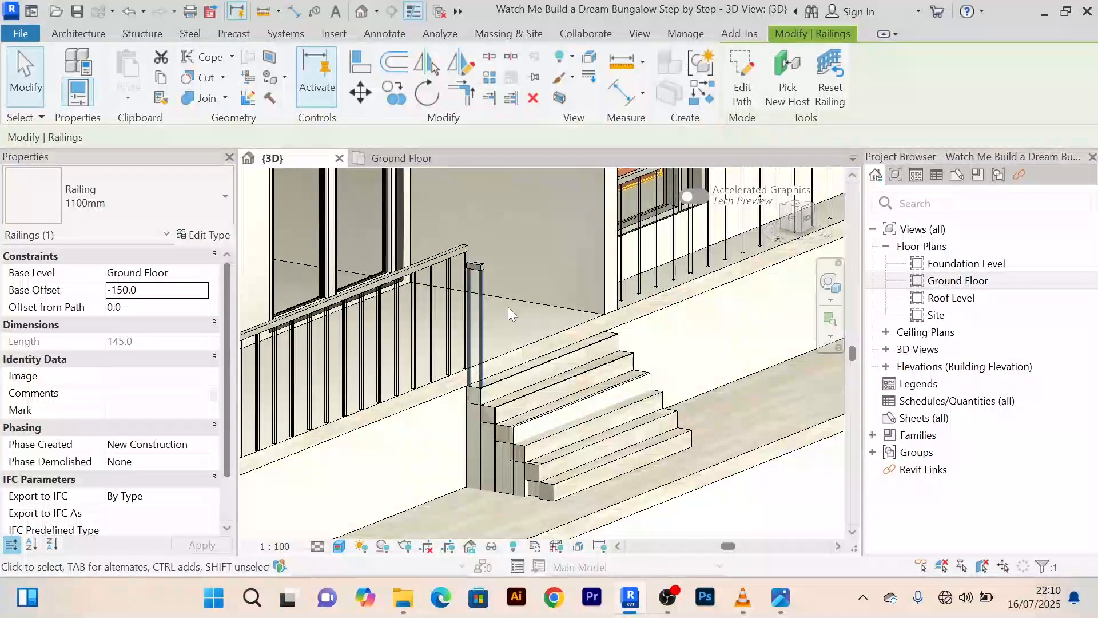
scroll(493, 276, up, 5)
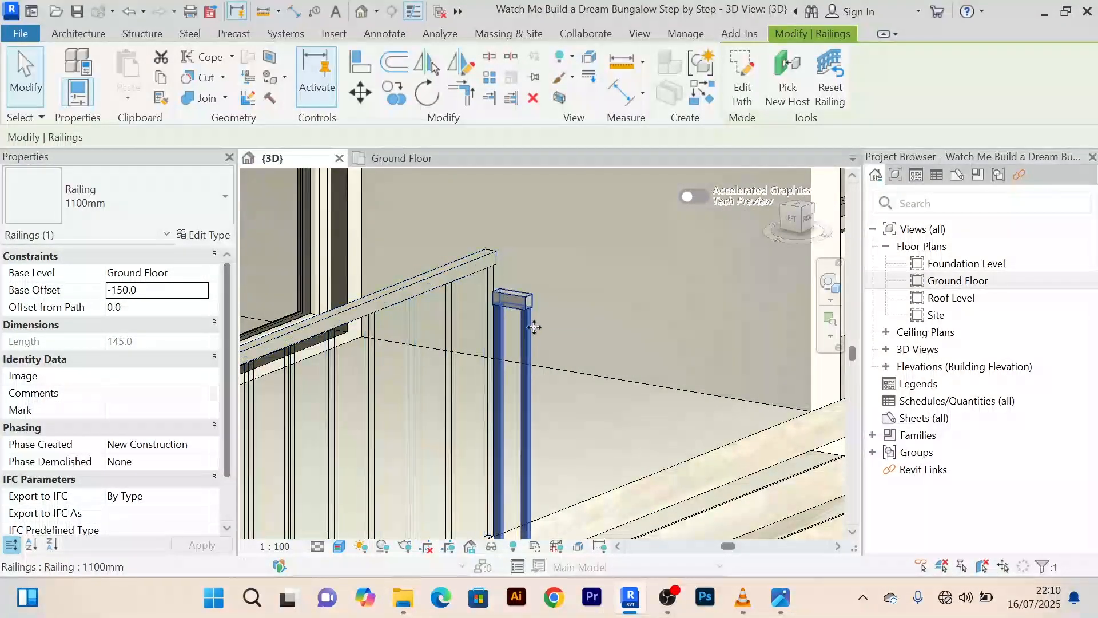
scroll(522, 306, down, 4)
scroll(516, 280, up, 4)
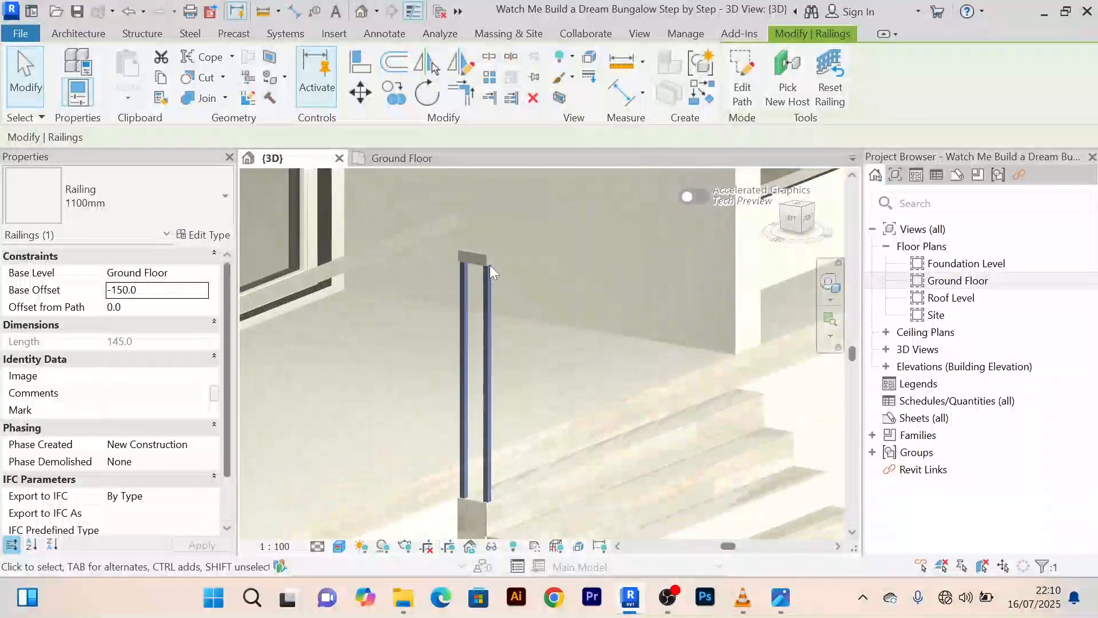
scroll(486, 260, down, 5)
Delete the short top-step railing in the Ground Floor plan and frame the side of the entrance steps
click(401, 157)
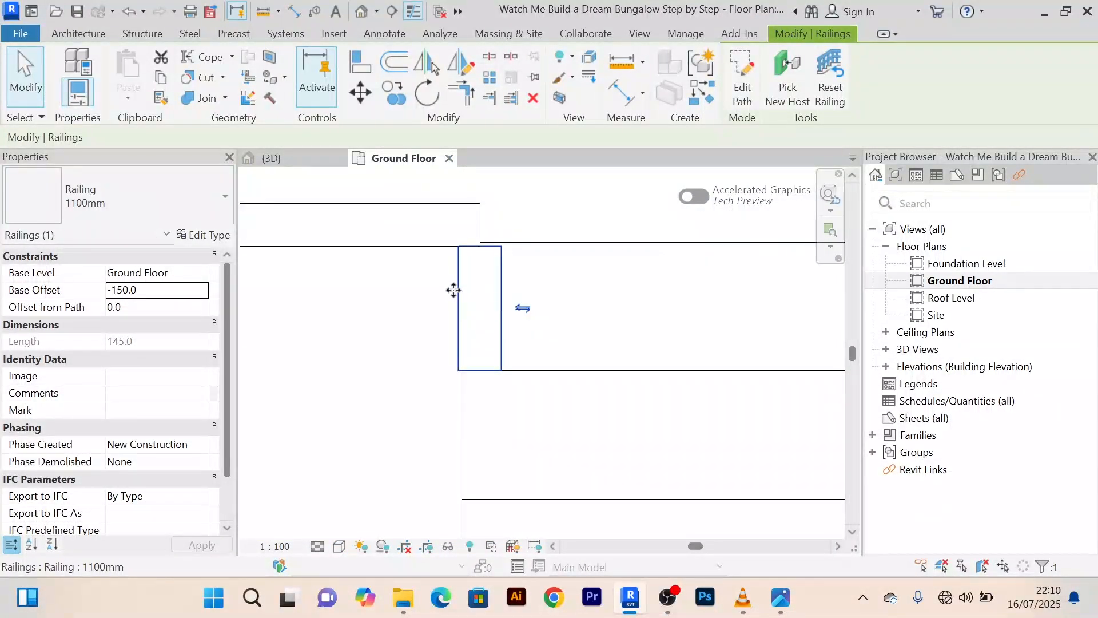
key(Escape)
scroll(495, 317, down, 6)
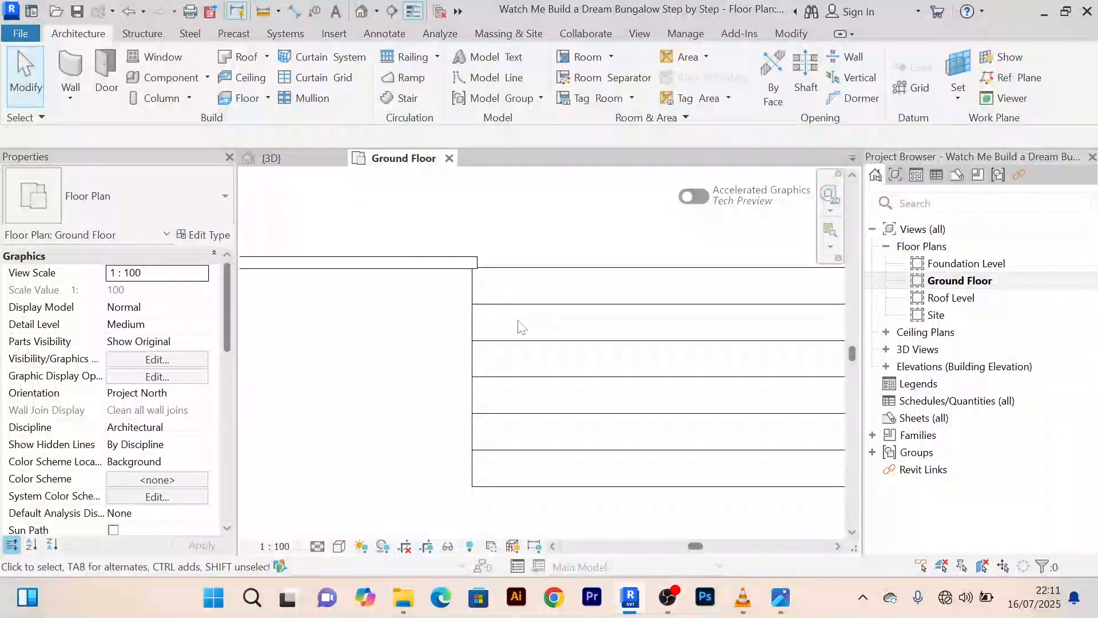
scroll(493, 481, up, 2)
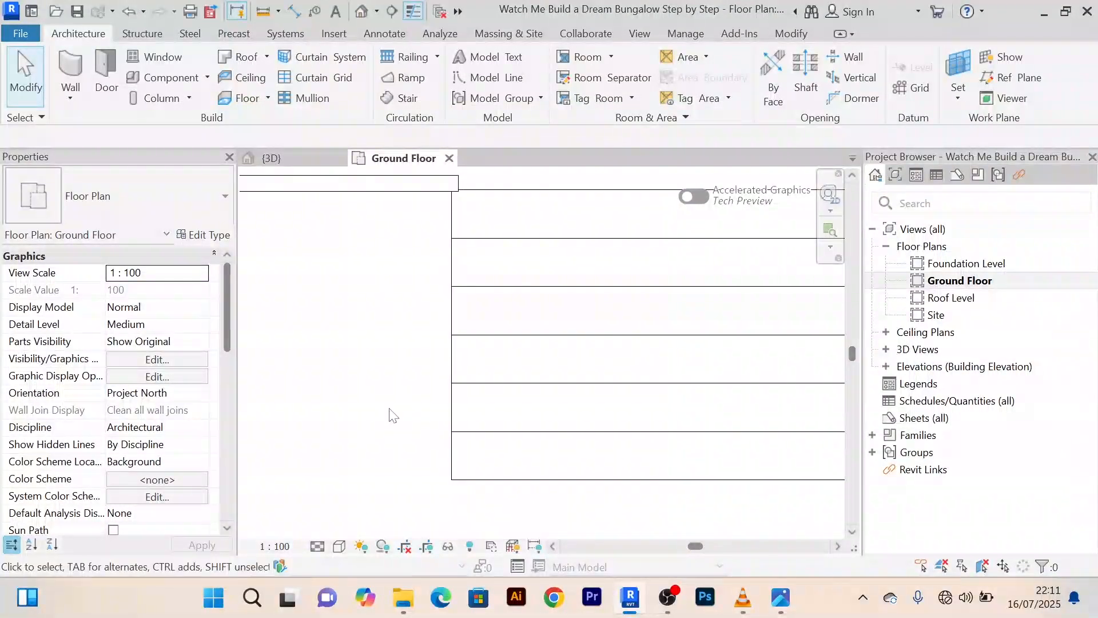
scroll(473, 247, down, 3)
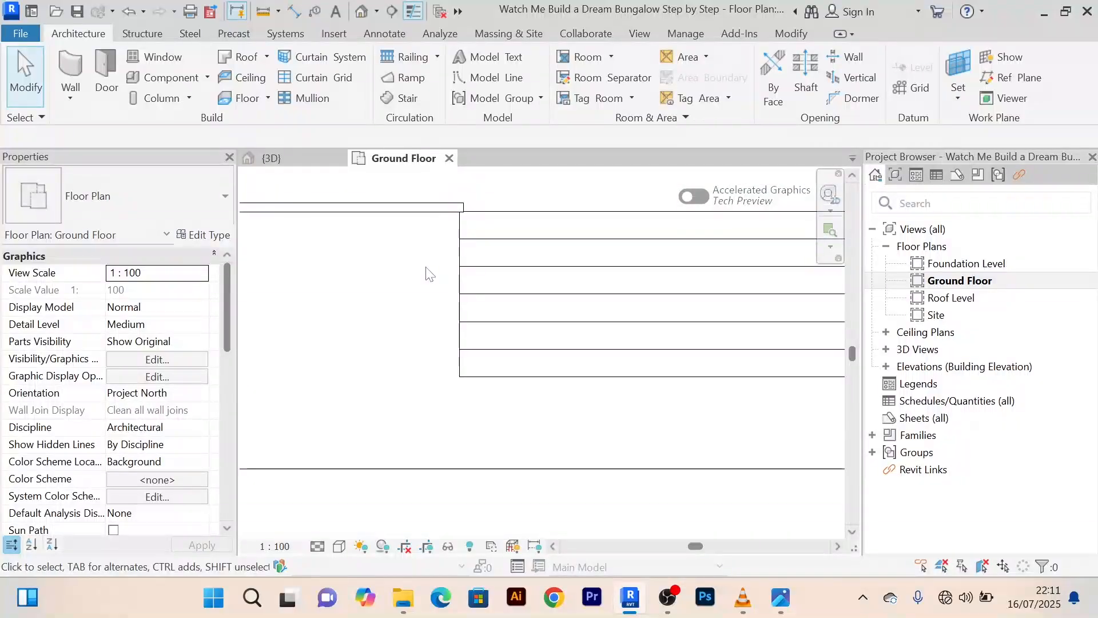
Create a single 1100mm railing 900 mm long, picking the side edges of all the entrance steps as its path
click(437, 57)
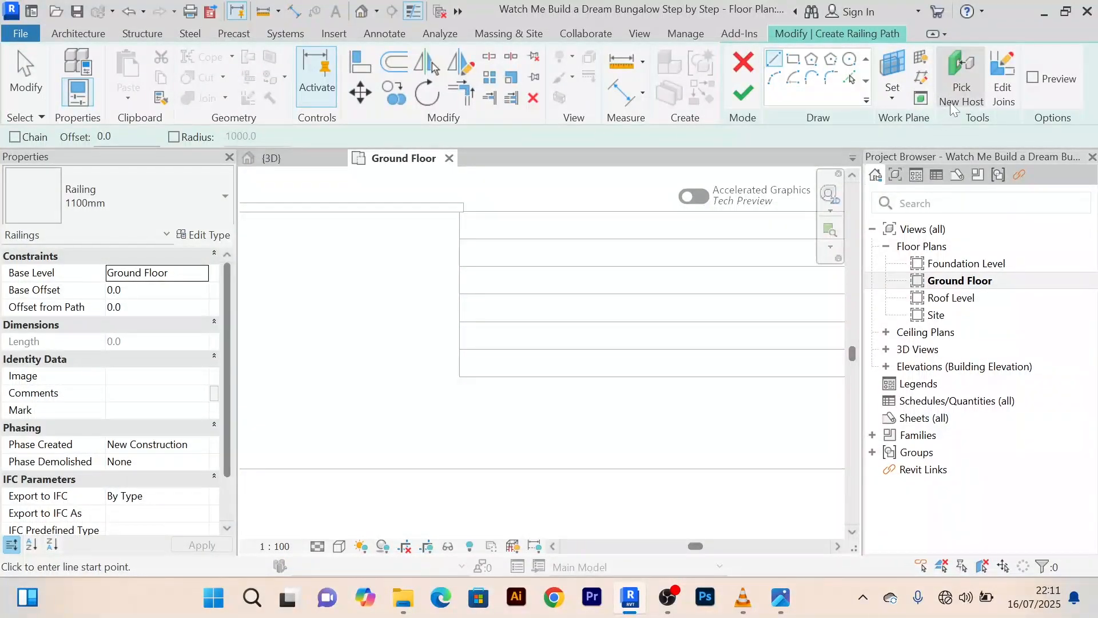
click(850, 79)
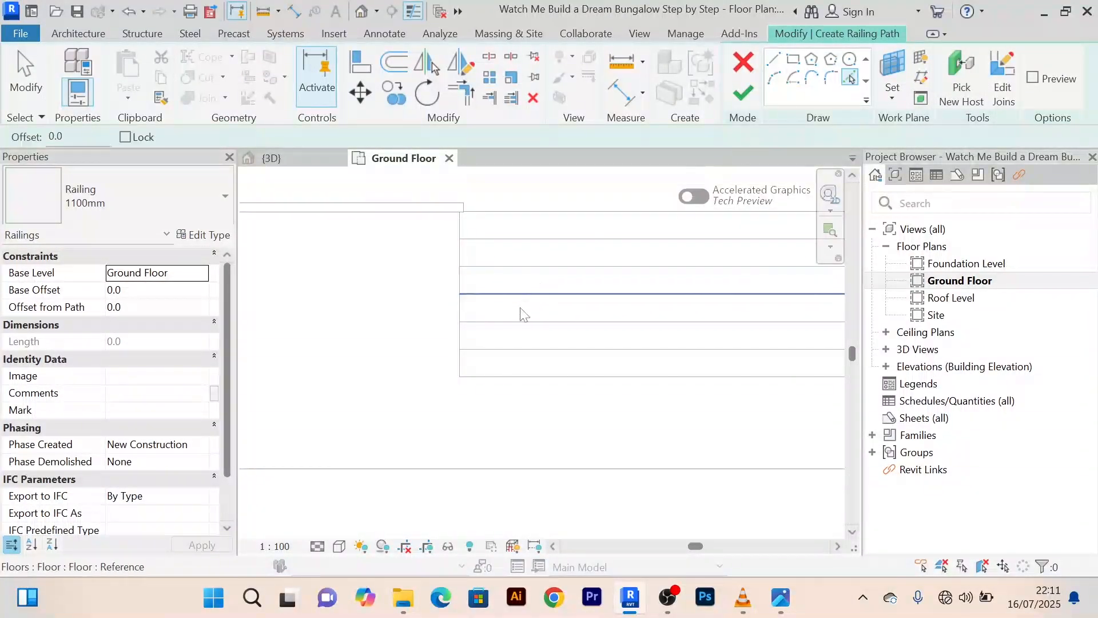
scroll(453, 375, up, 3)
mouse_move(473, 363)
middle_down()
mouse_move(492, 413)
mouse_move(456, 415)
middle_up()
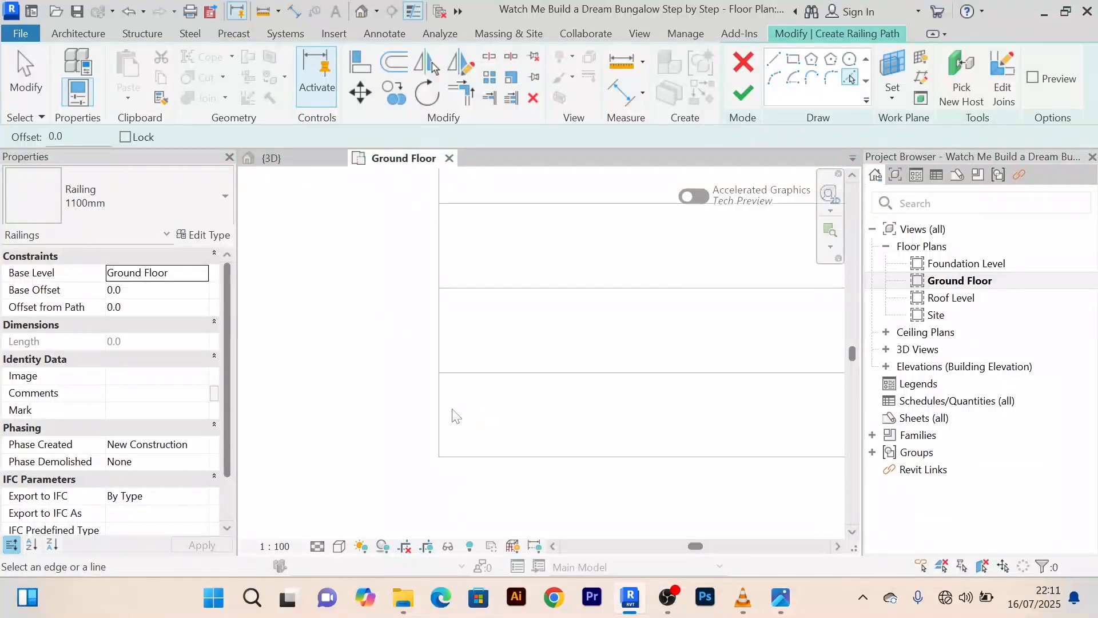
mouse_move(491, 359)
middle_down()
mouse_move(540, 341)
mouse_move(483, 364)
middle_up()
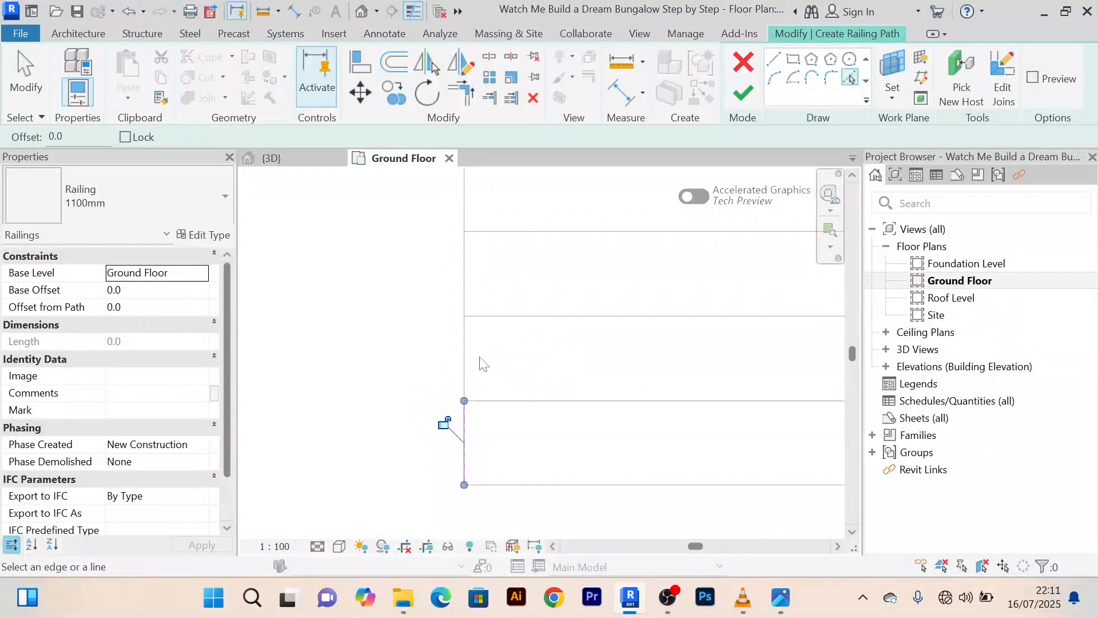
click(472, 359)
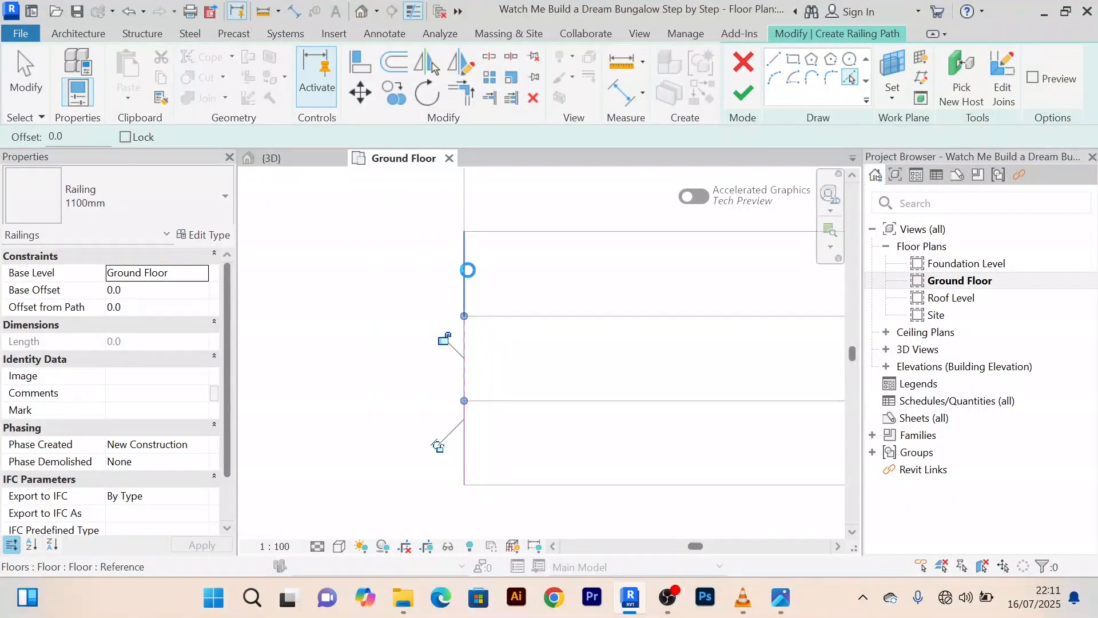
middle_drag(468, 270, 482, 335)
scroll(515, 253, down, 2)
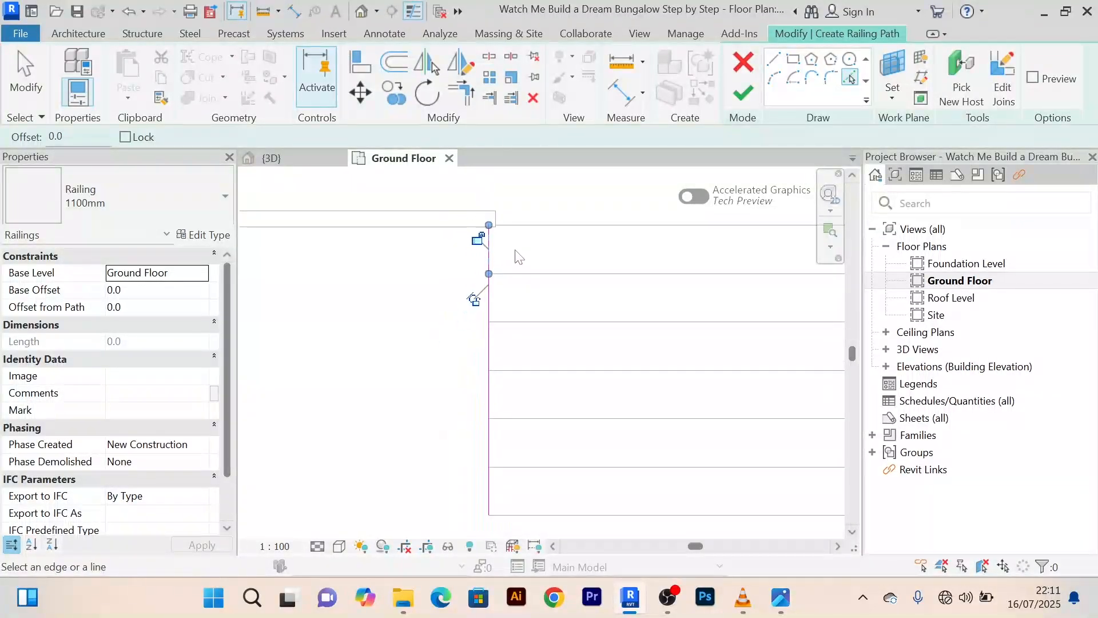
click(745, 94)
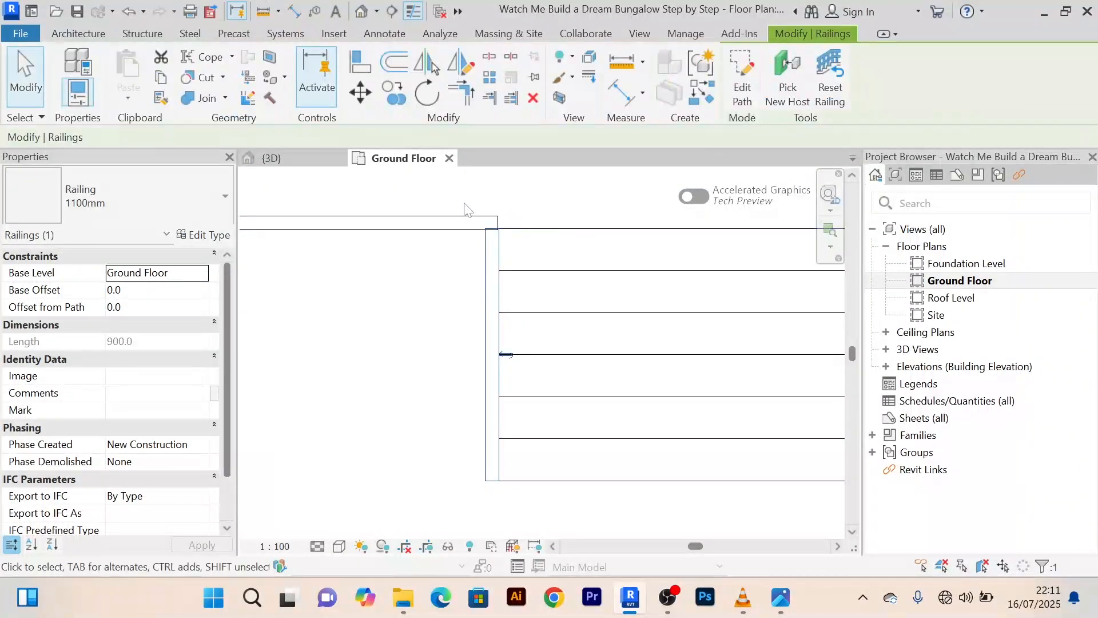
In the 3D view, set the Base Level of the railing beside the entrance steps to Foundation Level
click(303, 158)
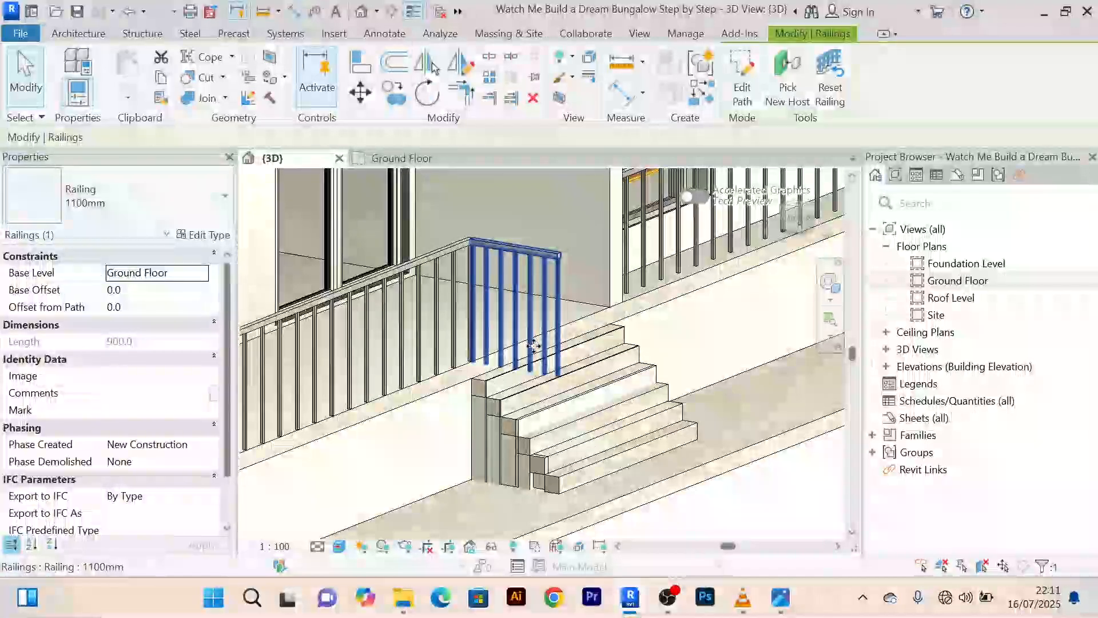
scroll(521, 326, up, 3)
scroll(529, 349, down, 4)
scroll(531, 354, up, 1)
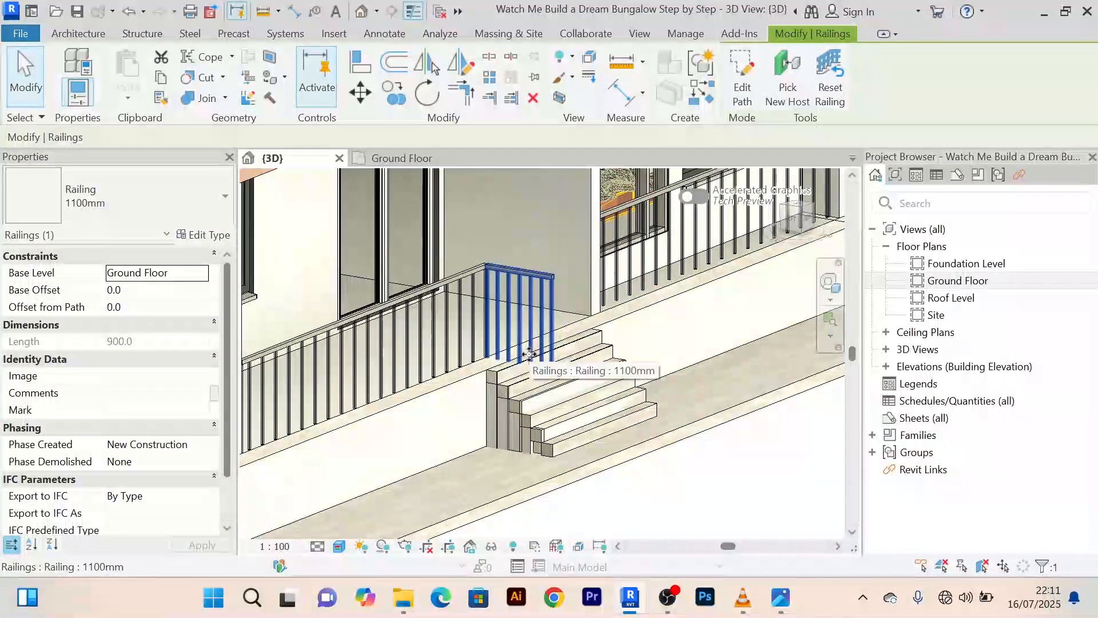
mouse_move(531, 354)
shift+middle_down()
mouse_move(599, 360)
mouse_move(522, 365)
shift+middle_up()
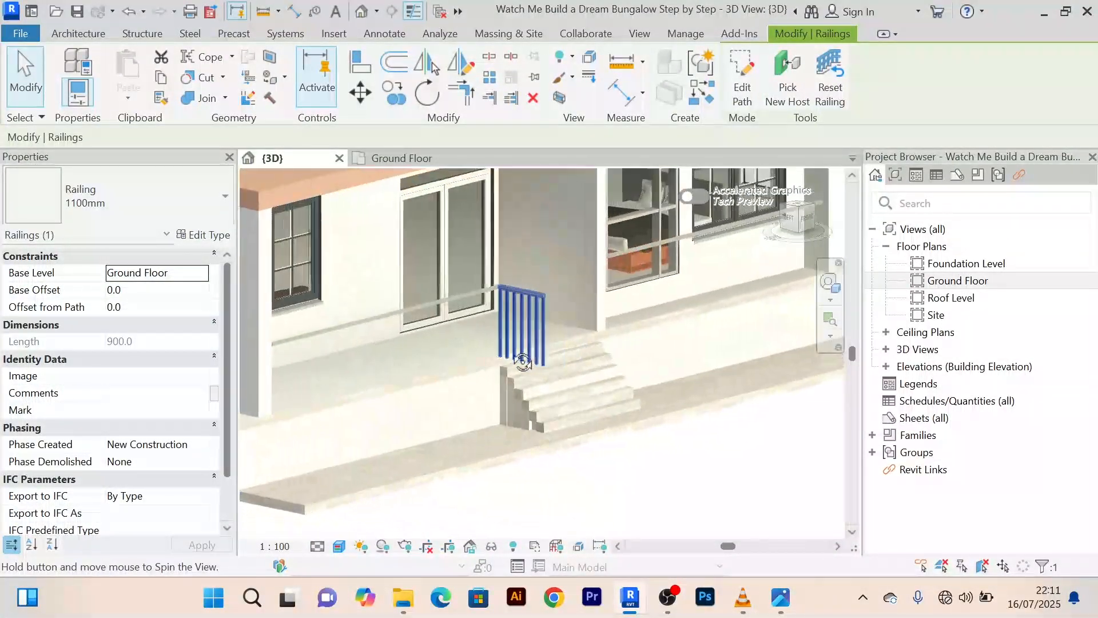
scroll(573, 307, up, 3)
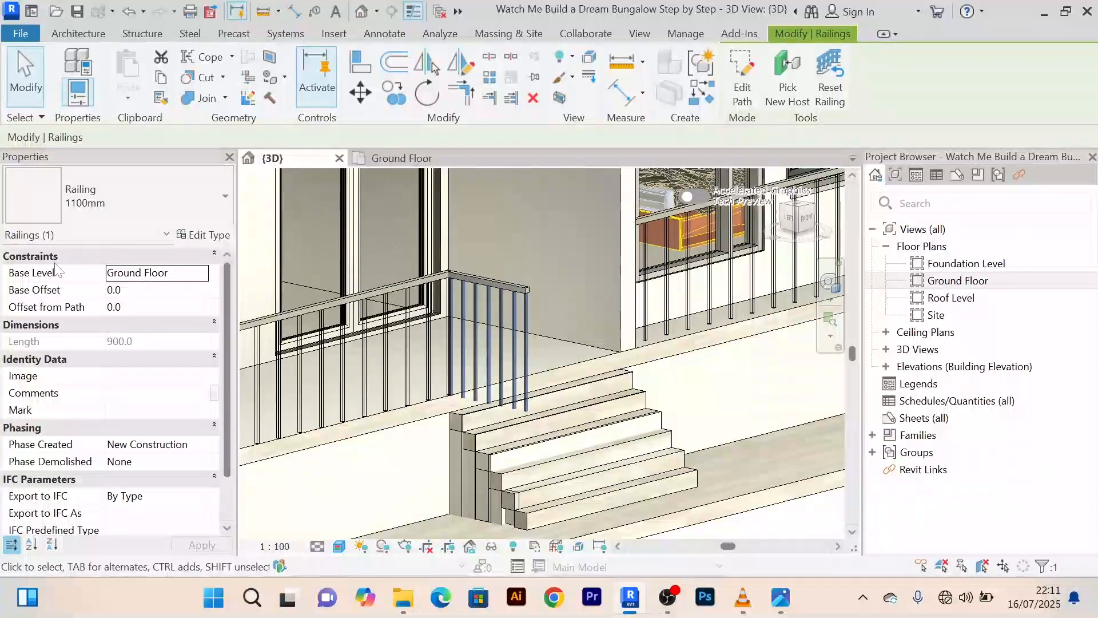
click(206, 281)
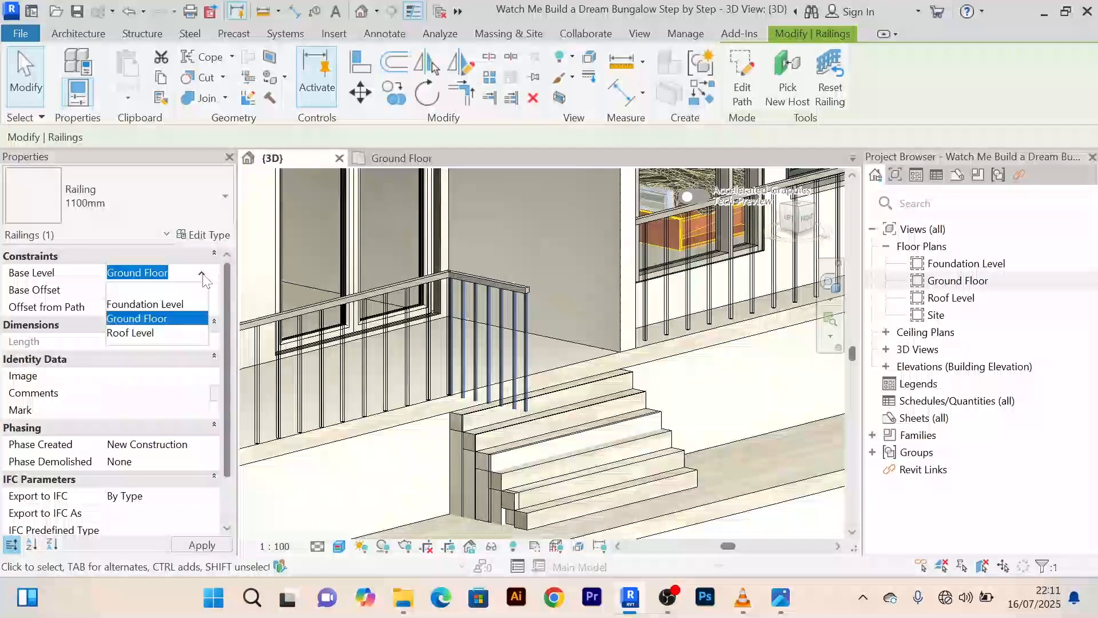
click(161, 305)
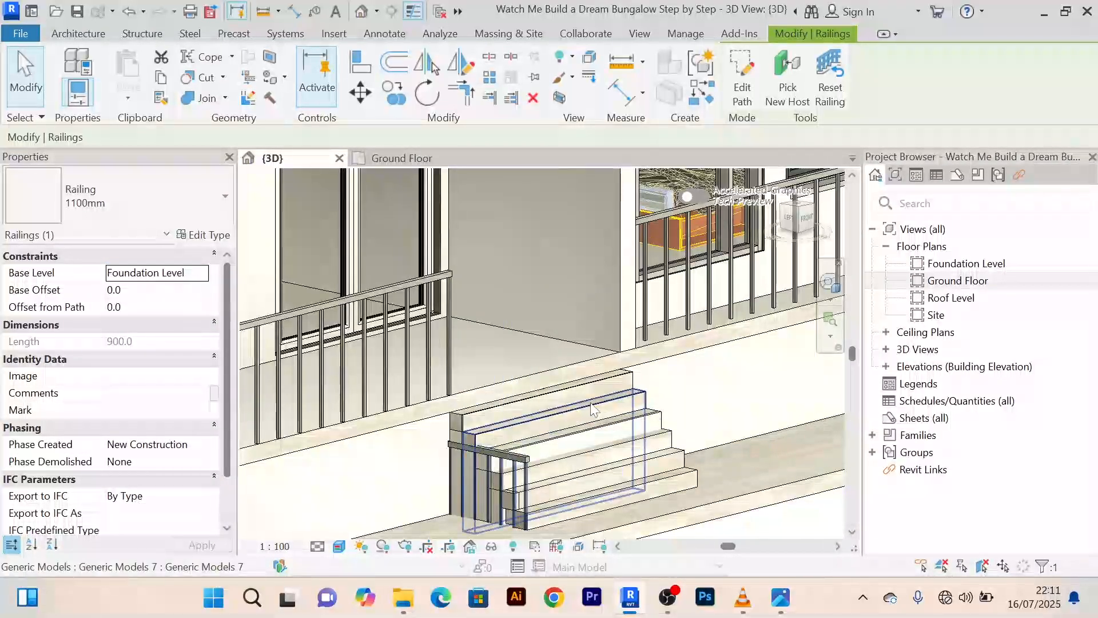
Examine how the step-side railing sits against the steps and relates to the terrace railing's end post
scroll(594, 408, up, 5)
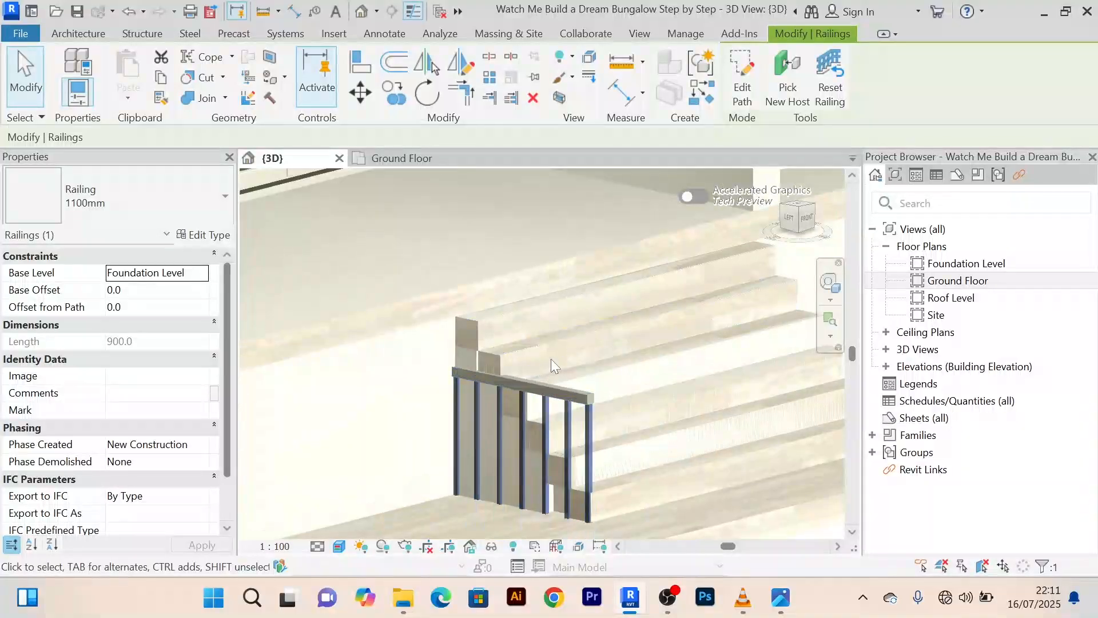
scroll(550, 358, down, 5)
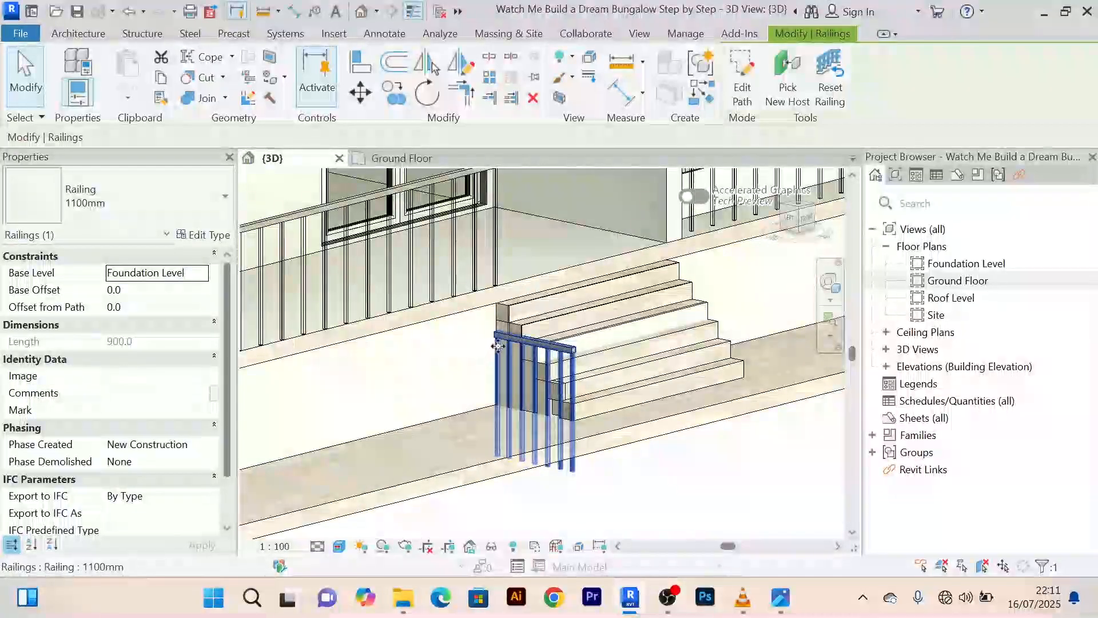
click(495, 281)
scroll(496, 262, up, 3)
scroll(496, 278, down, 2)
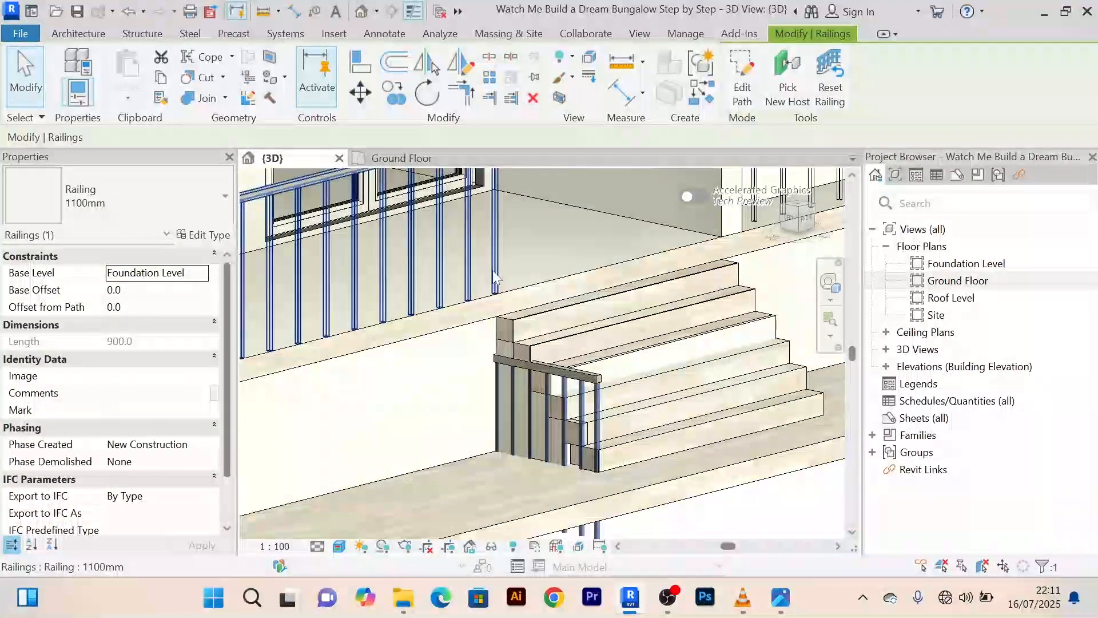